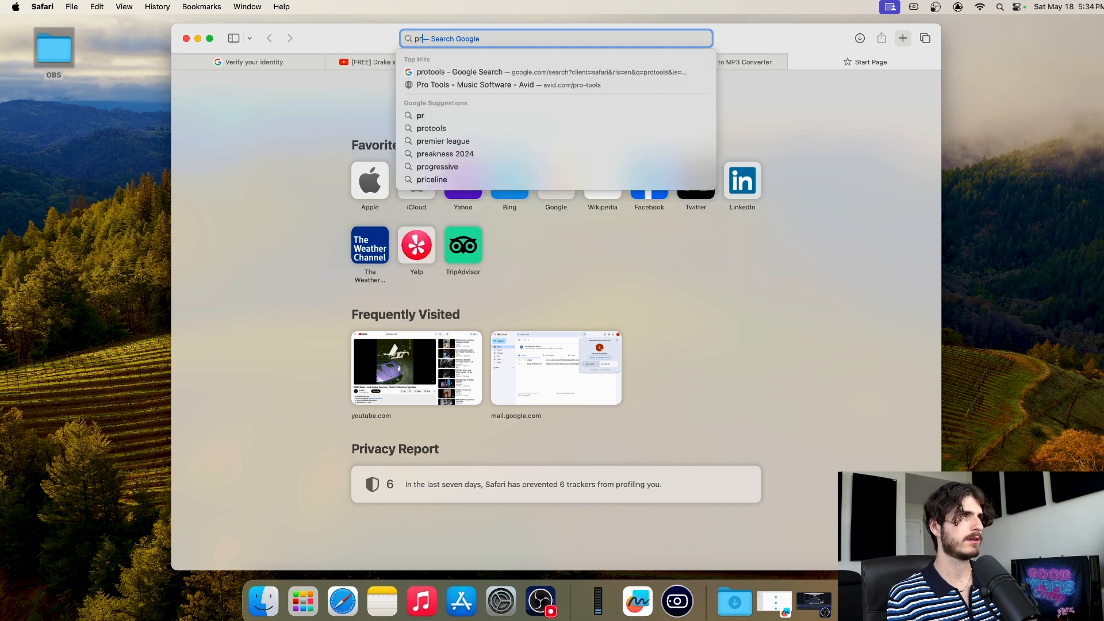
Search Google for protools and open Avid's Pro Tools comparison page, scrolled to Choose a Version
{"action": "key", "text": "Return"}
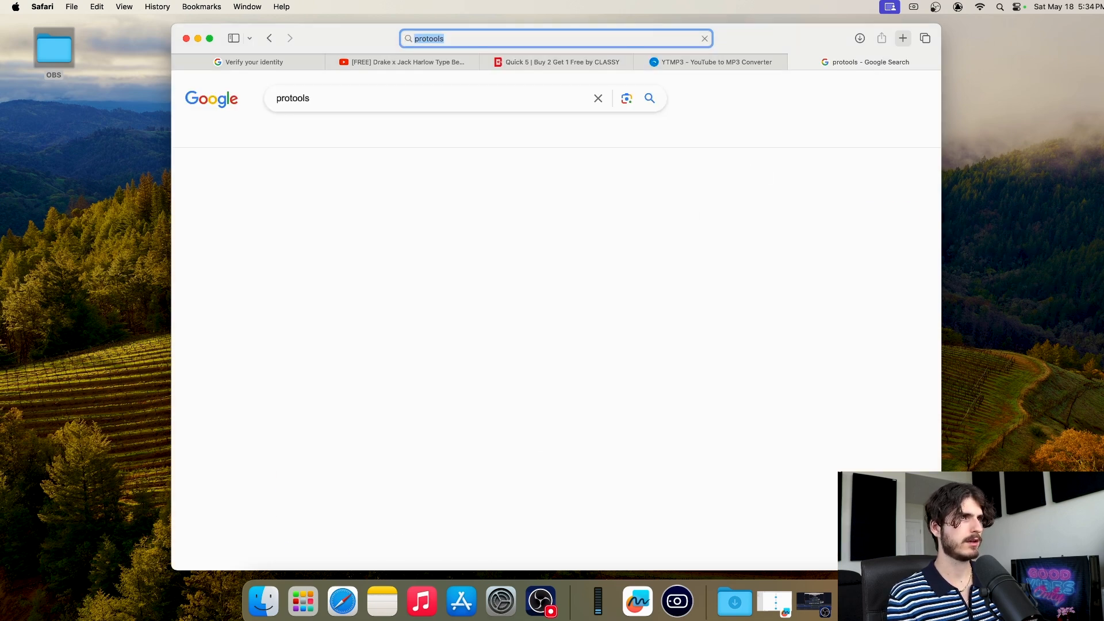
{"action": "scroll", "coordinate": [474, 193], "scroll_direction": "down", "scroll_amount": 5}
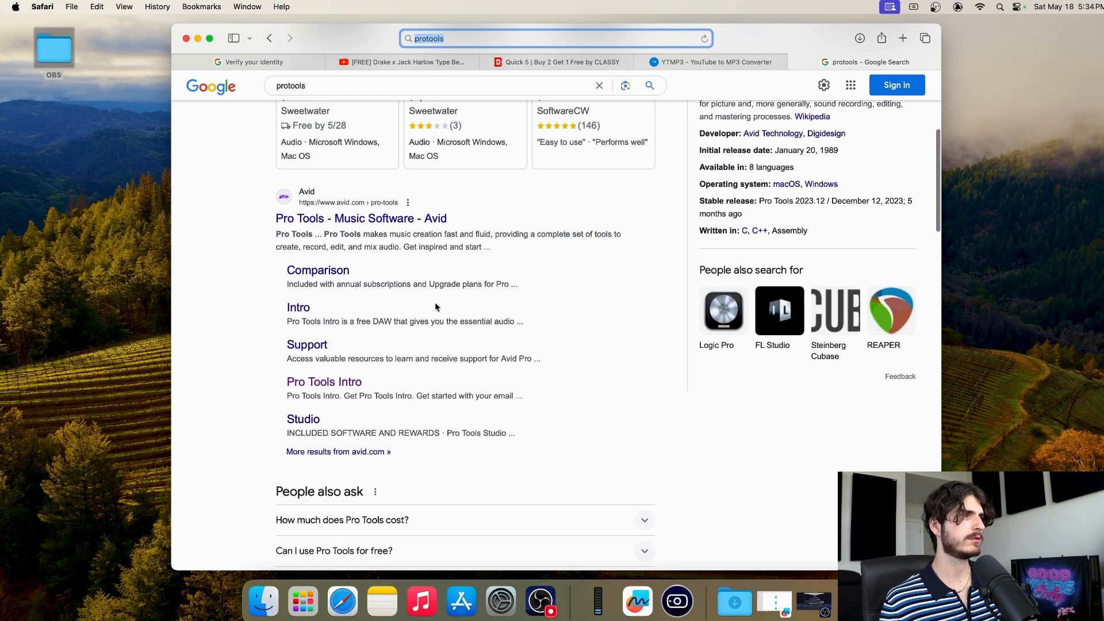
{"action": "left_click", "coordinate": [333, 273]}
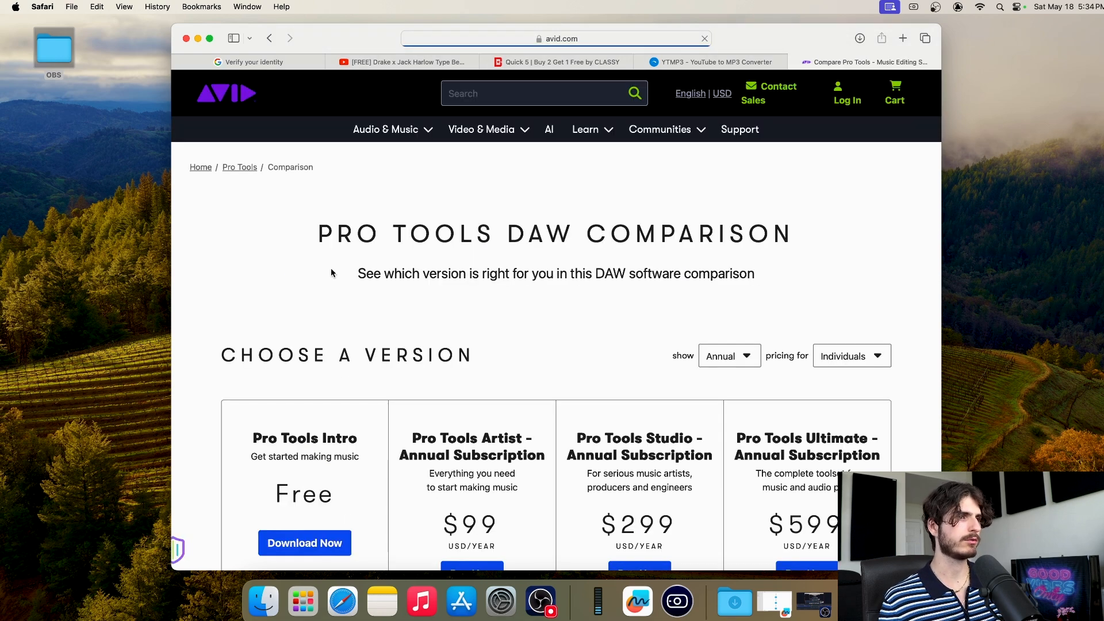
{"action": "scroll", "coordinate": [436, 254], "scroll_direction": "down", "scroll_amount": 4}
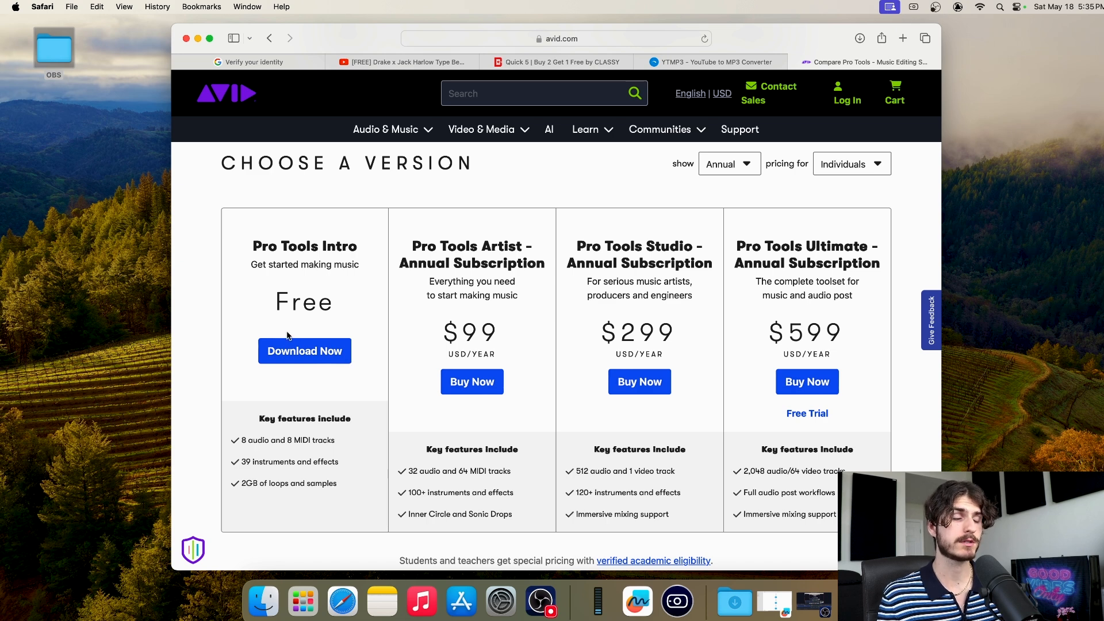
Start the free Pro Tools Intro download and enter a corrected Gmail address
{"action": "left_click", "coordinate": [309, 352]}
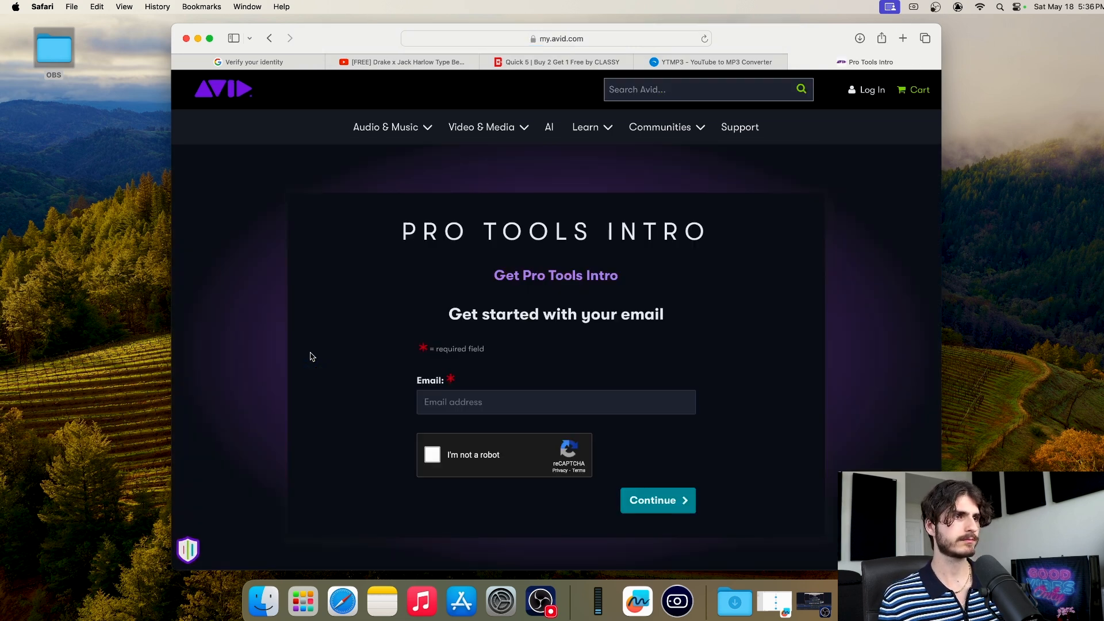
{"action": "left_click", "coordinate": [490, 401]}
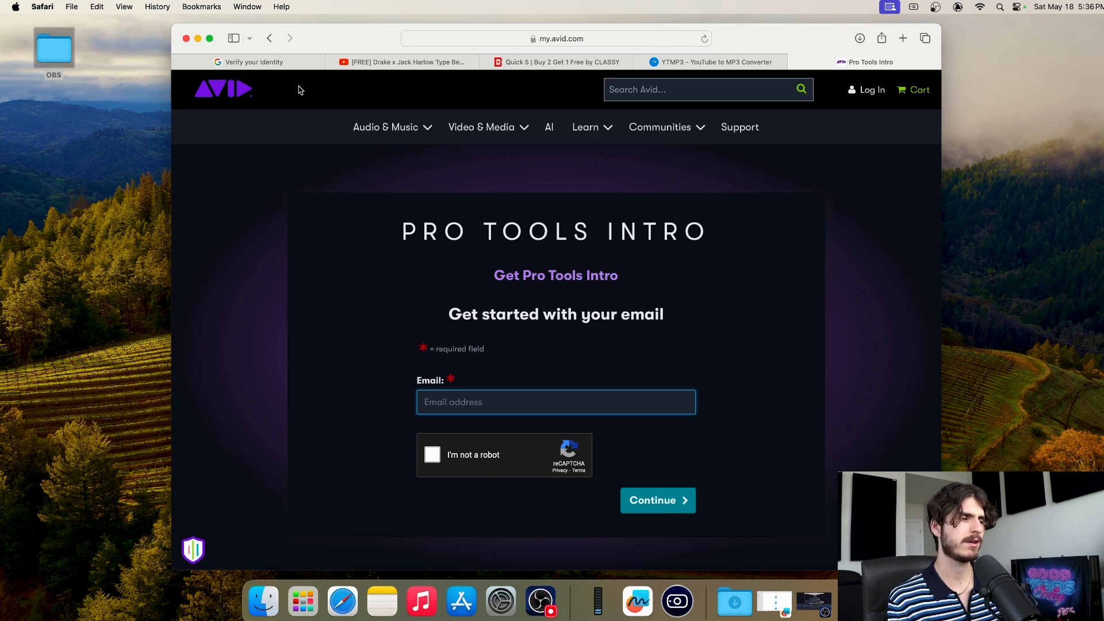
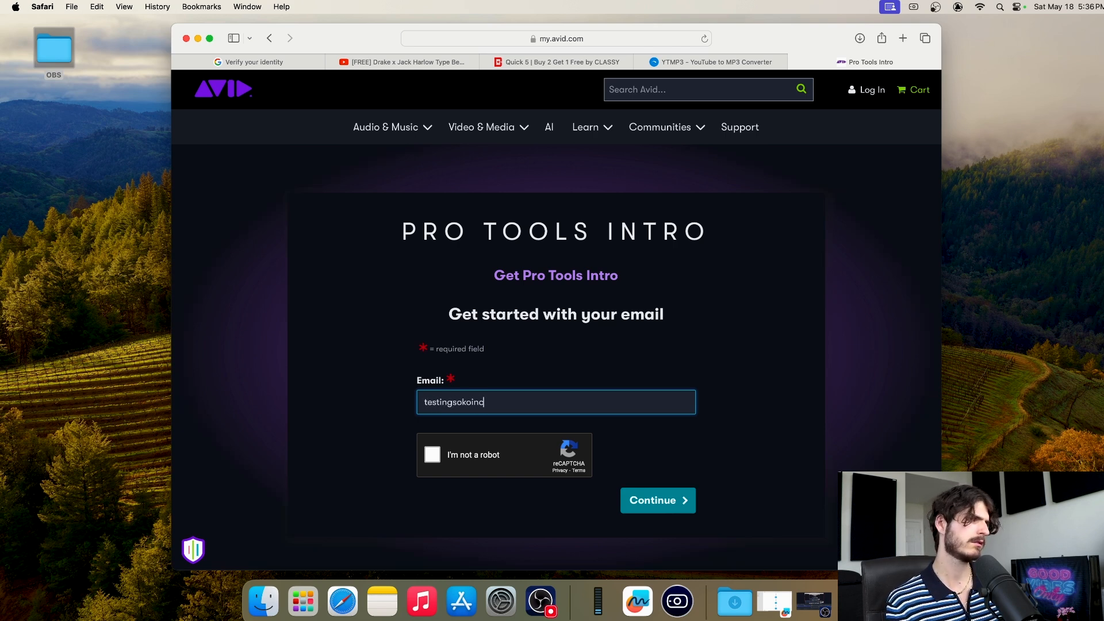
{"action": "left_click", "coordinate": [452, 403]}
{"action": "key", "text": "BackSpace"}
{"action": "key", "text": "BackSpace"}
{"action": "key", "text": "BackSpace"}
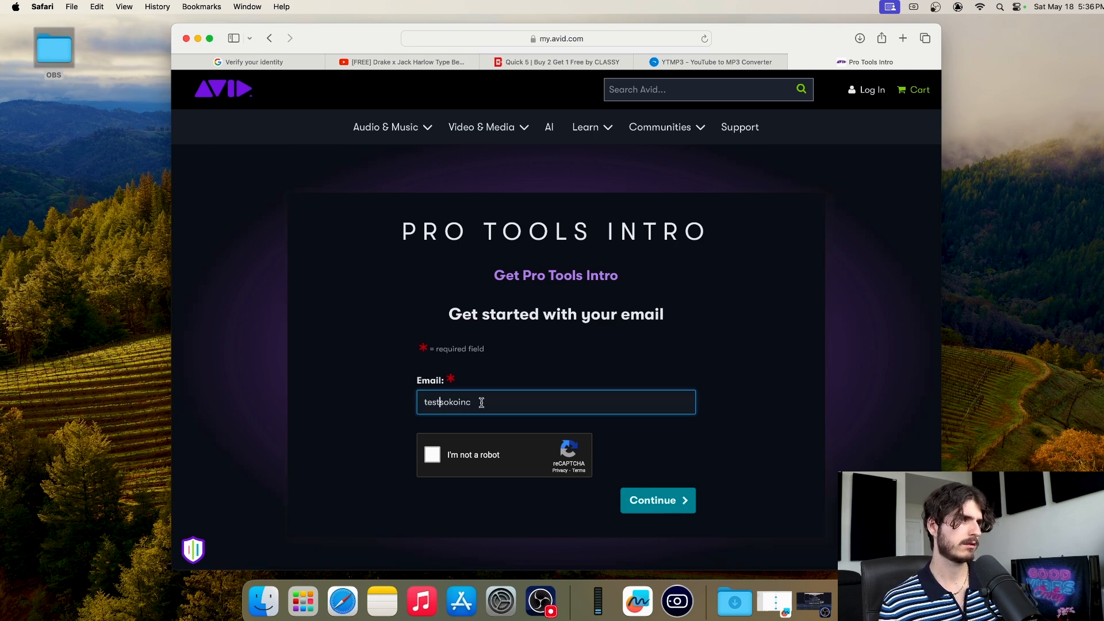
{"action": "type", "text": "@gm"}
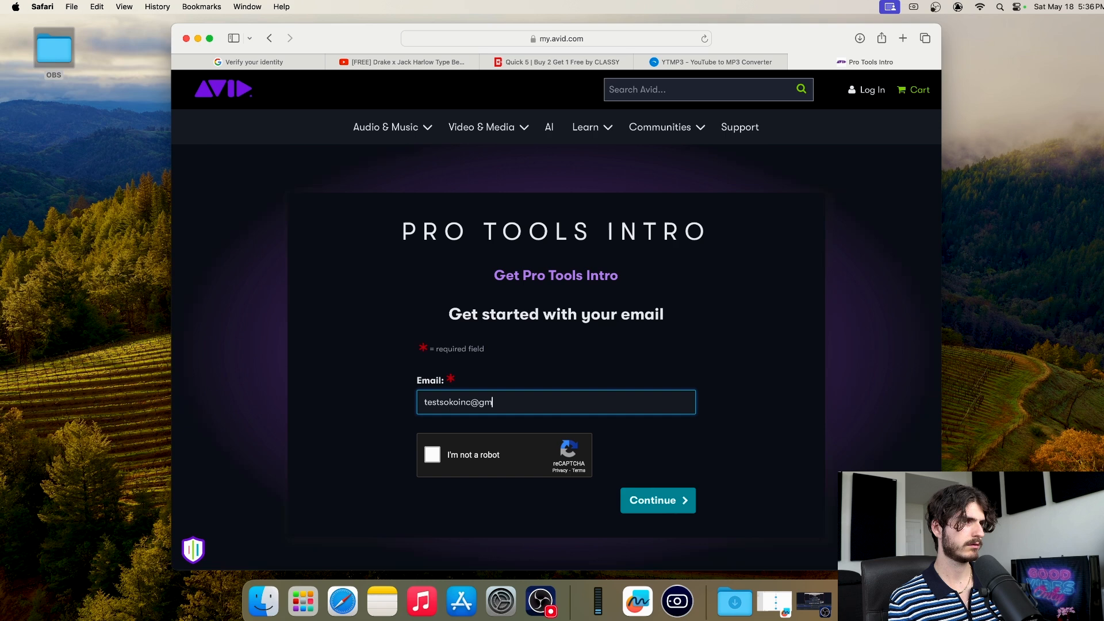
{"action": "type", "text": "ail.com"}
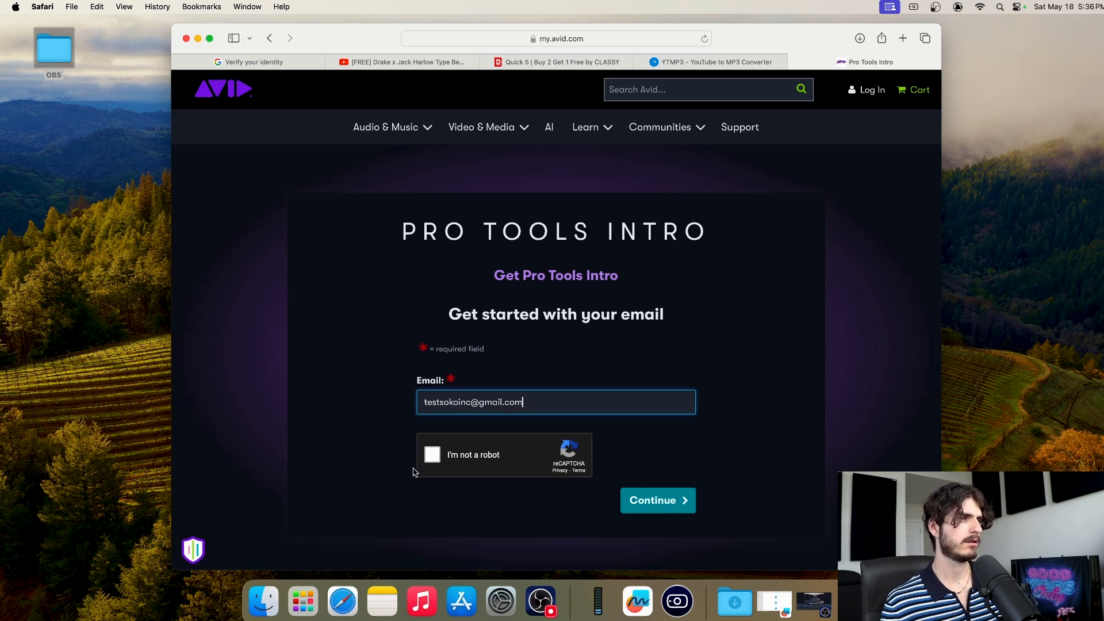
Pass the reCAPTCHA by selecting the bicycle images, verify, and continue to account creation
{"action": "left_click", "coordinate": [432, 454]}
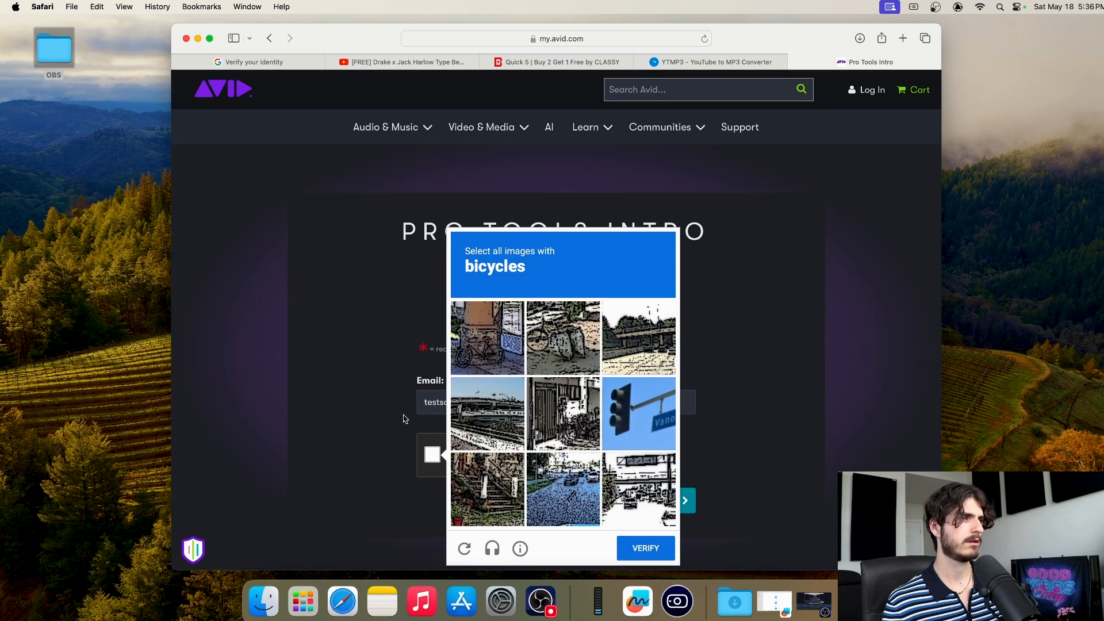
{"action": "left_click", "coordinate": [481, 332]}
{"action": "left_click", "coordinate": [558, 332]}
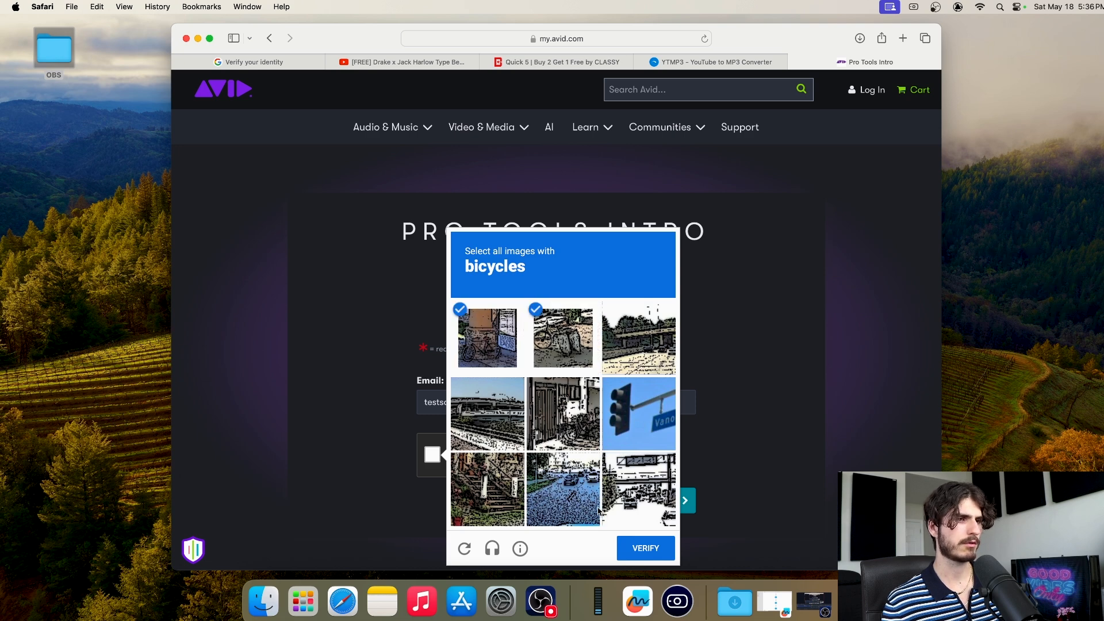
{"action": "left_click", "coordinate": [573, 440]}
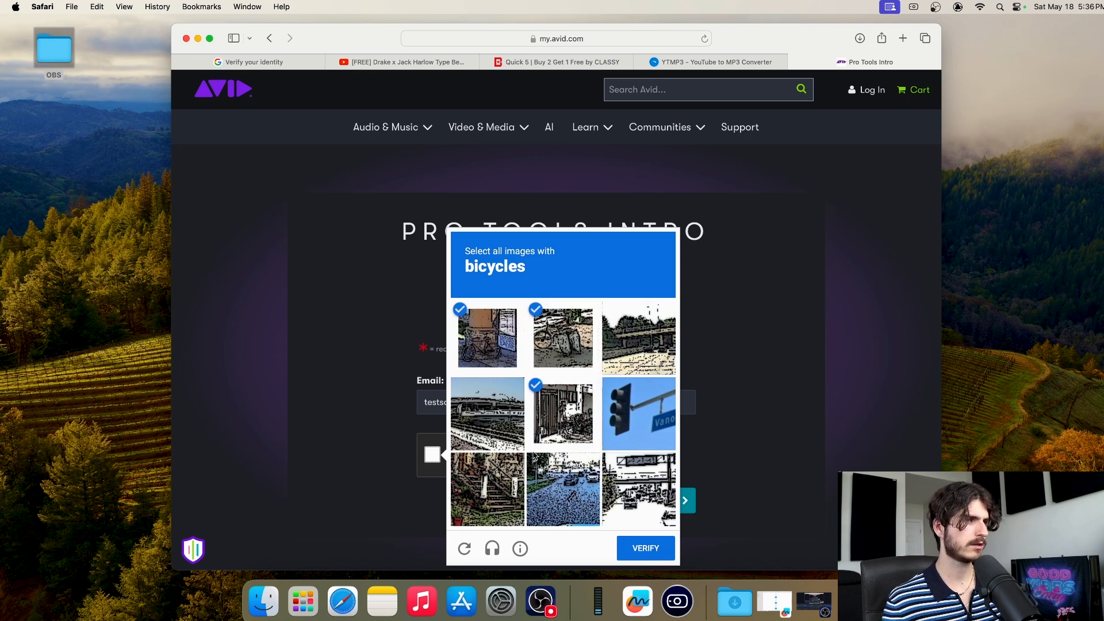
{"action": "left_click", "coordinate": [643, 553]}
{"action": "left_click", "coordinate": [671, 500]}
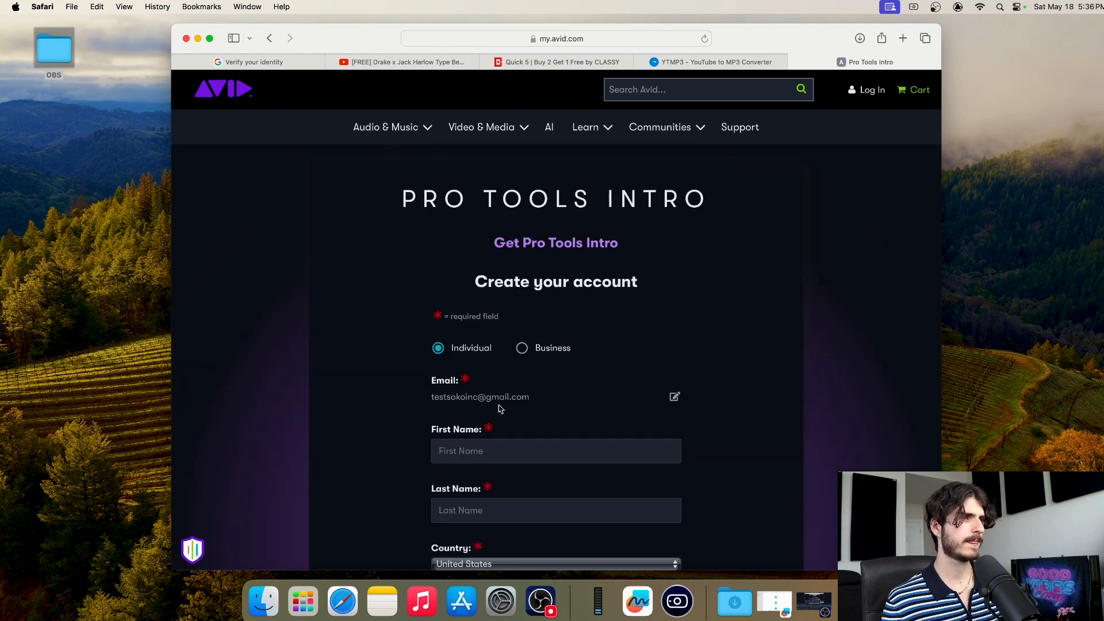
Enter the account holder's first name and last name in the form
{"action": "scroll", "coordinate": [500, 406], "scroll_direction": "down", "scroll_amount": 2}
{"action": "left_click", "coordinate": [481, 327]}
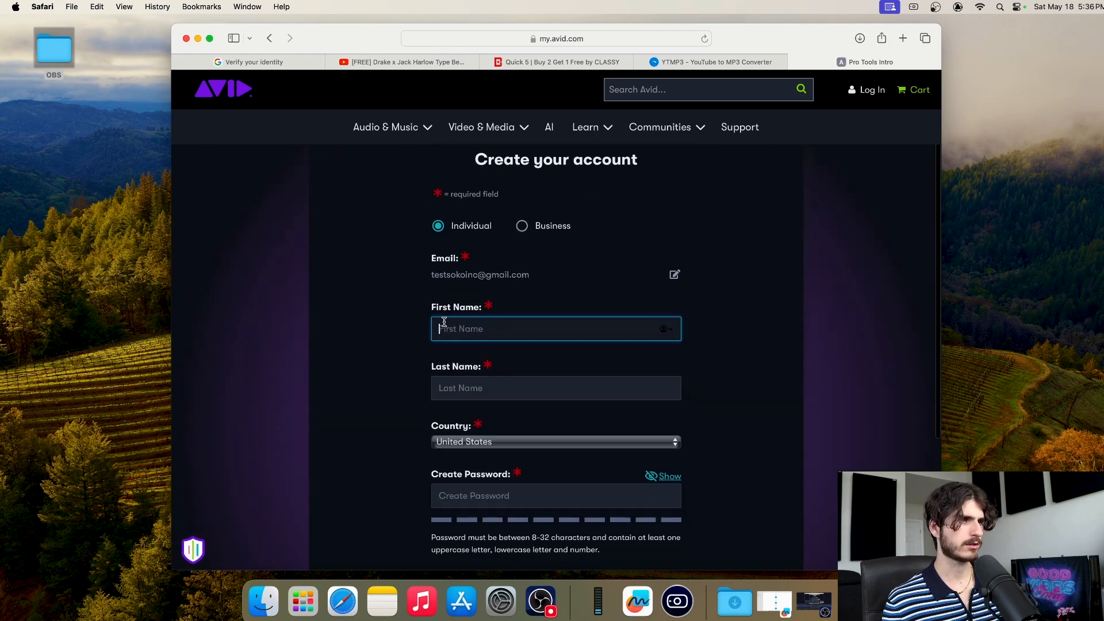
{"action": "key", "text": "Tab"}
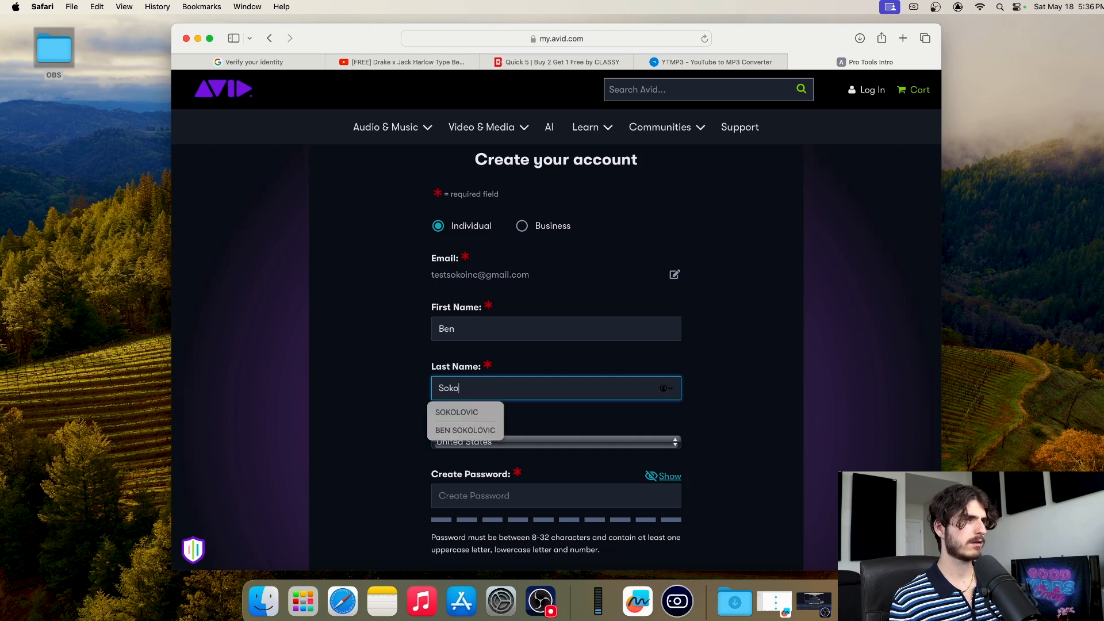
{"action": "key", "text": "Tab"}
Paste the account password, leave iLok at No, and submit the account form
{"action": "scroll", "coordinate": [399, 397], "scroll_direction": "down", "scroll_amount": 2}
{"action": "scroll", "coordinate": [399, 397], "scroll_direction": "down", "scroll_amount": 3}
{"action": "left_click", "coordinate": [448, 357]}
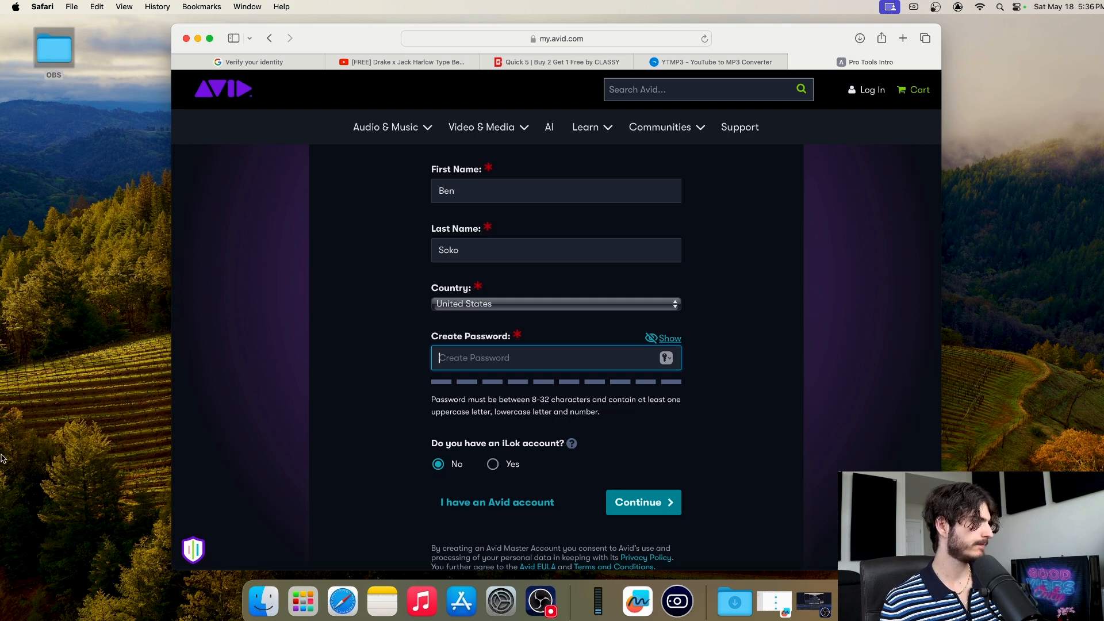
{"action": "key", "text": "super+v"}
{"action": "scroll", "coordinate": [244, 514], "scroll_direction": "down", "scroll_amount": 3}
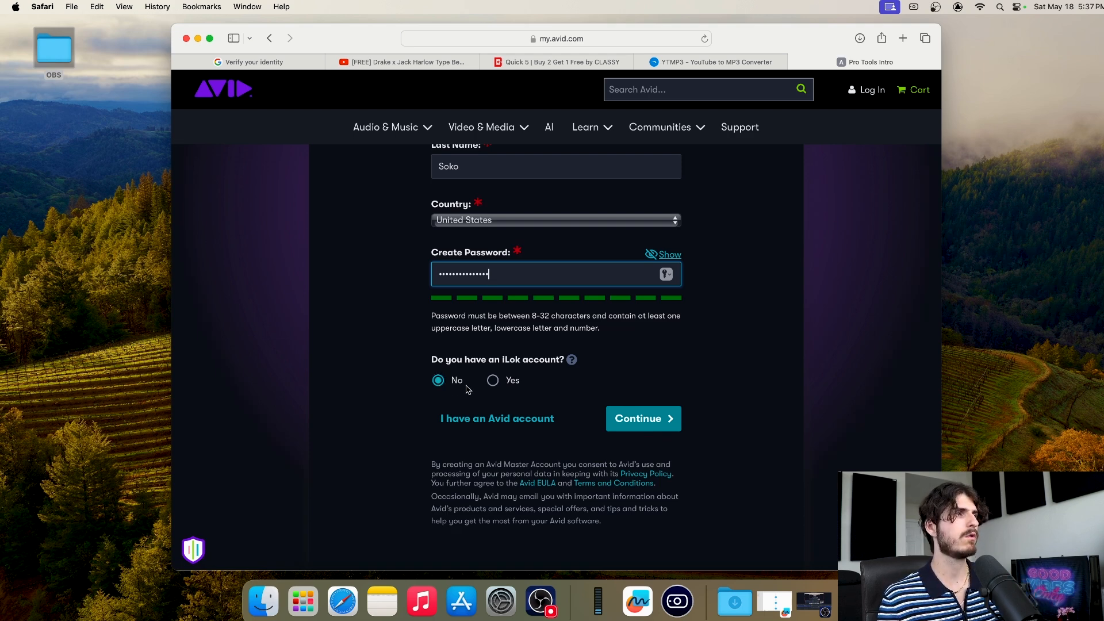
{"action": "left_click", "coordinate": [653, 424]}
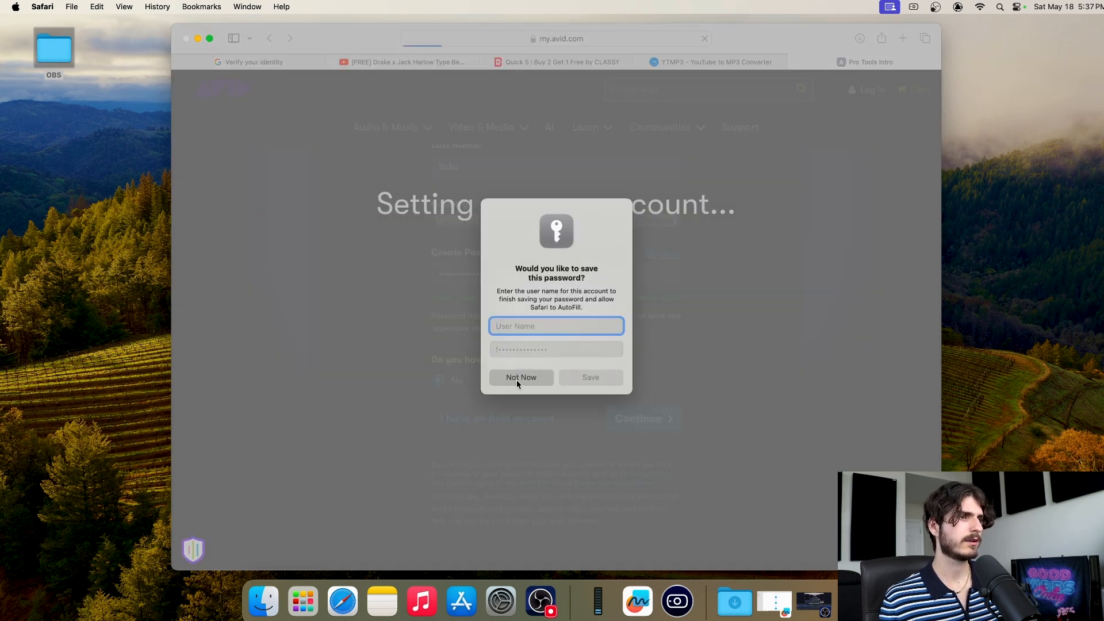
Decline saving the password and download the Avid Link installer
{"action": "left_click", "coordinate": [516, 380]}
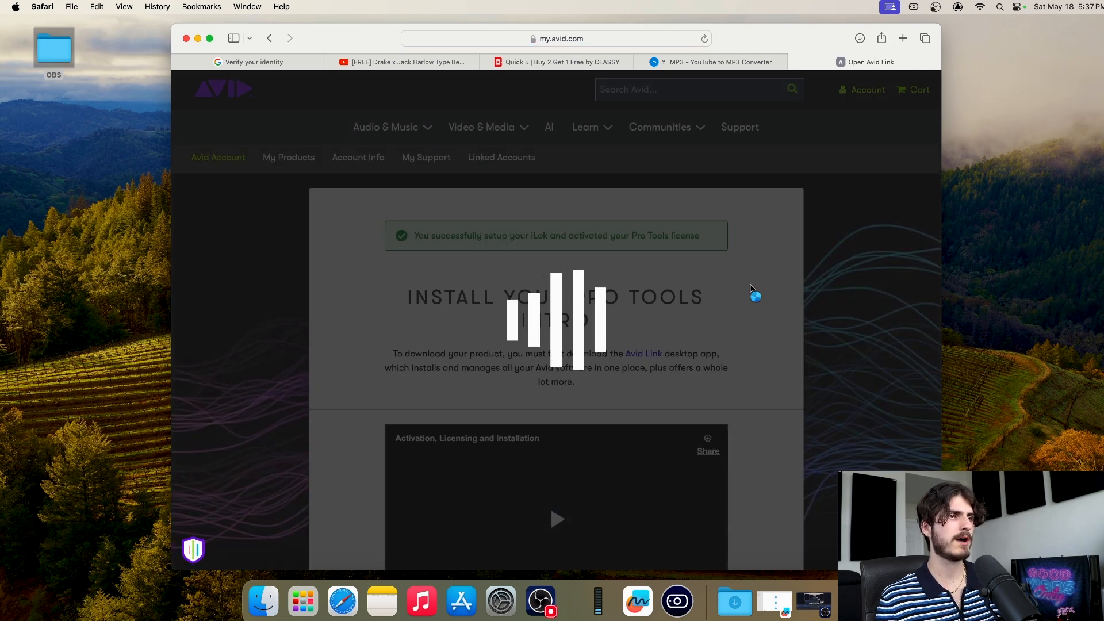
{"action": "scroll", "coordinate": [751, 288], "scroll_direction": "down", "scroll_amount": 2}
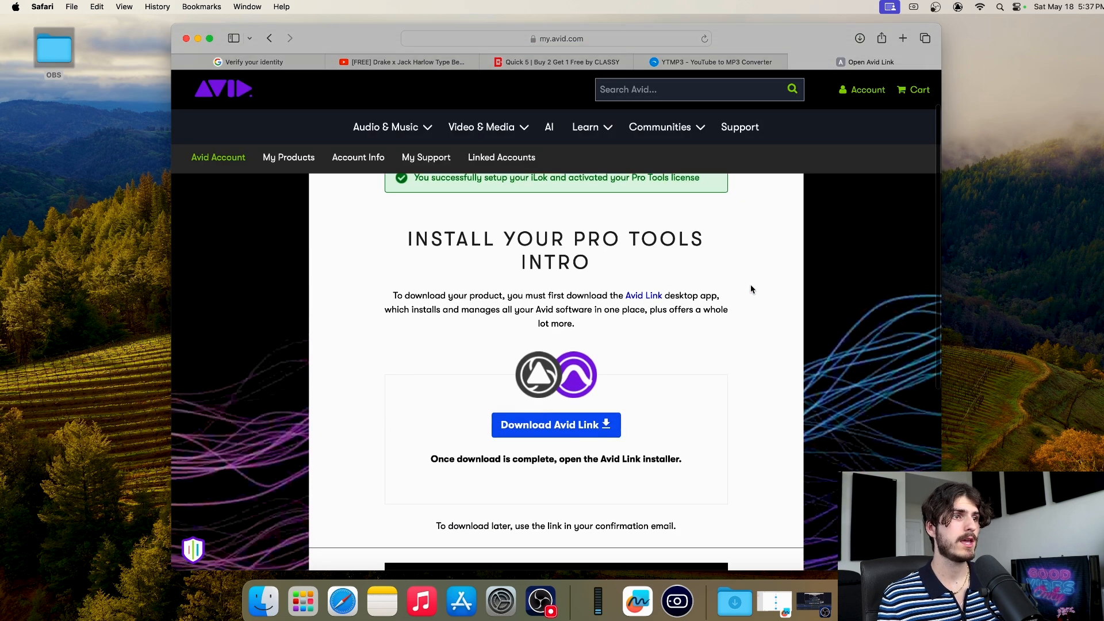
{"action": "left_click_drag", "start_coordinate": [941, 570], "coordinate": [952, 578]}
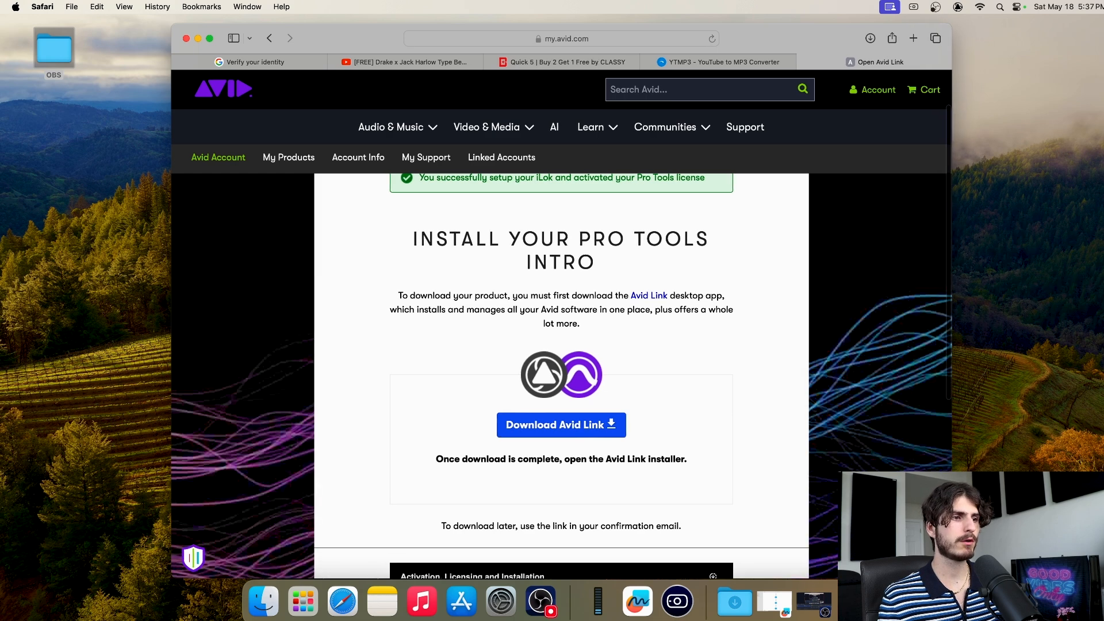
{"action": "scroll", "coordinate": [849, 465], "scroll_direction": "down", "scroll_amount": 1}
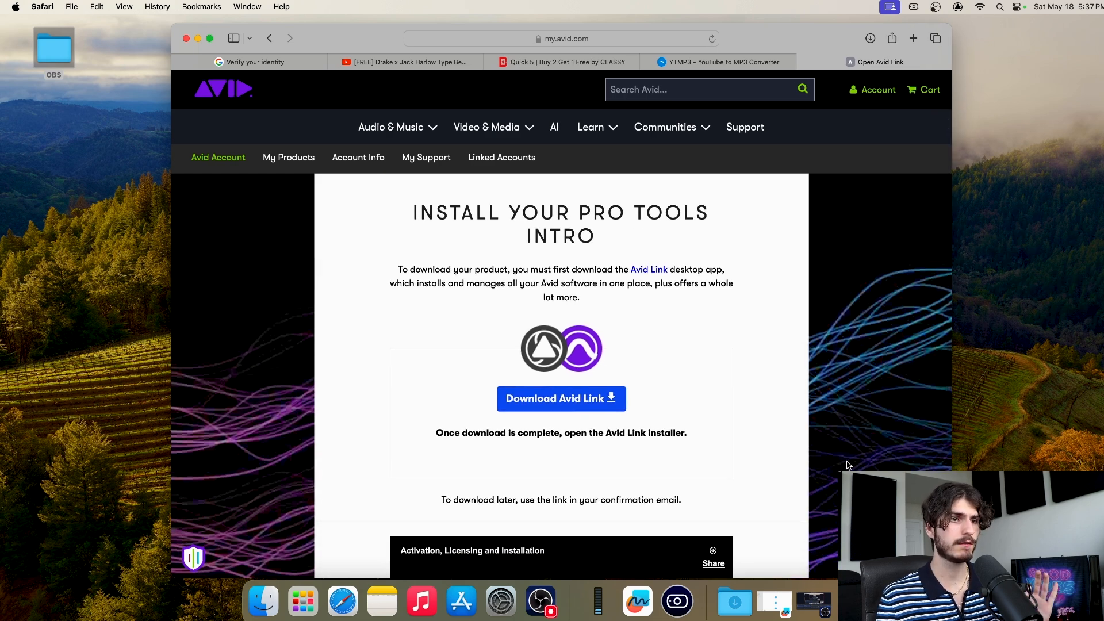
{"action": "scroll", "coordinate": [835, 465], "scroll_direction": "down", "scroll_amount": 1}
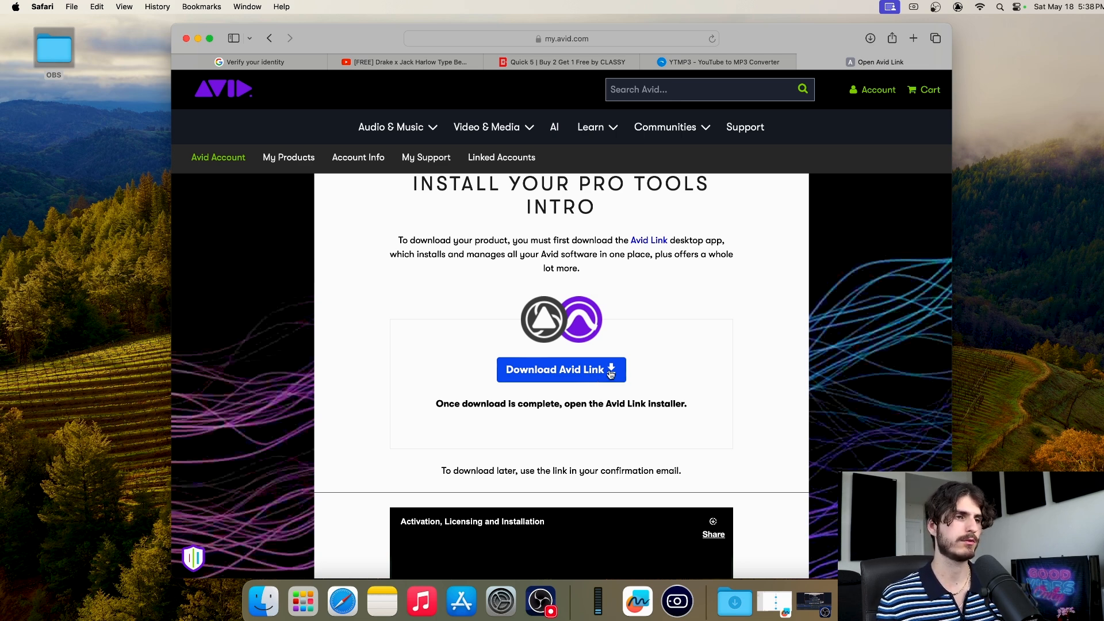
{"action": "scroll", "coordinate": [633, 372], "scroll_direction": "down", "scroll_amount": 1}
{"action": "scroll", "coordinate": [674, 374], "scroll_direction": "up", "scroll_amount": 2}
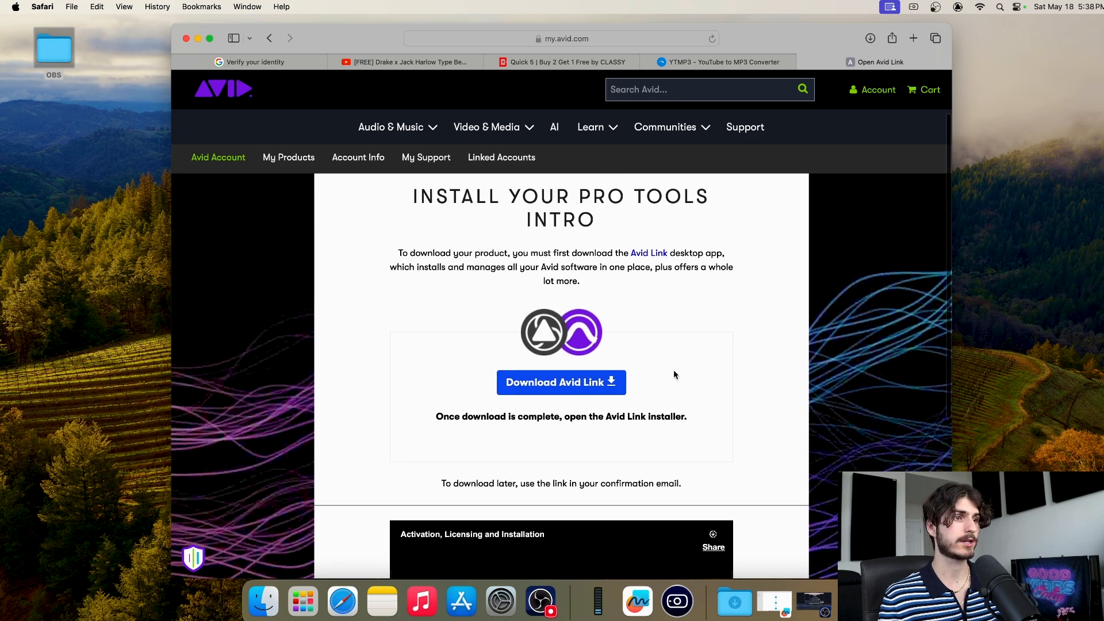
{"action": "scroll", "coordinate": [661, 379], "scroll_direction": "up", "scroll_amount": 1}
{"action": "left_click", "coordinate": [570, 410]}
{"action": "scroll", "coordinate": [662, 397], "scroll_direction": "up", "scroll_amount": 2}
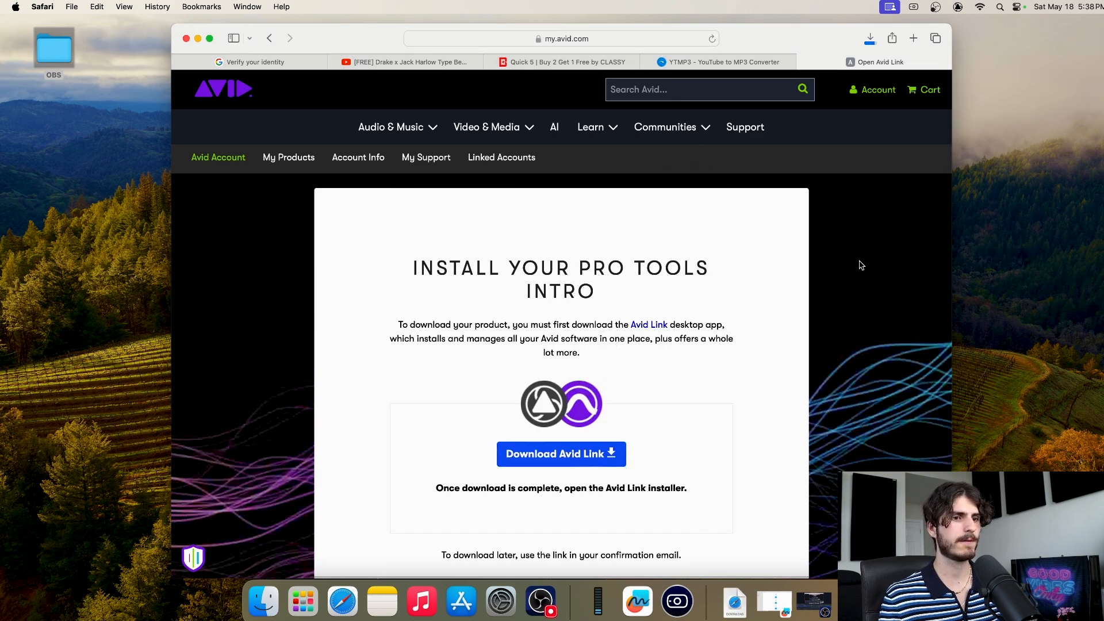
Run the Avid Link installer from Downloads, closing Avid Link and authorising with the admin password
{"action": "left_click", "coordinate": [736, 608], "text": "super"}
{"action": "double_click", "coordinate": [428, 171]}
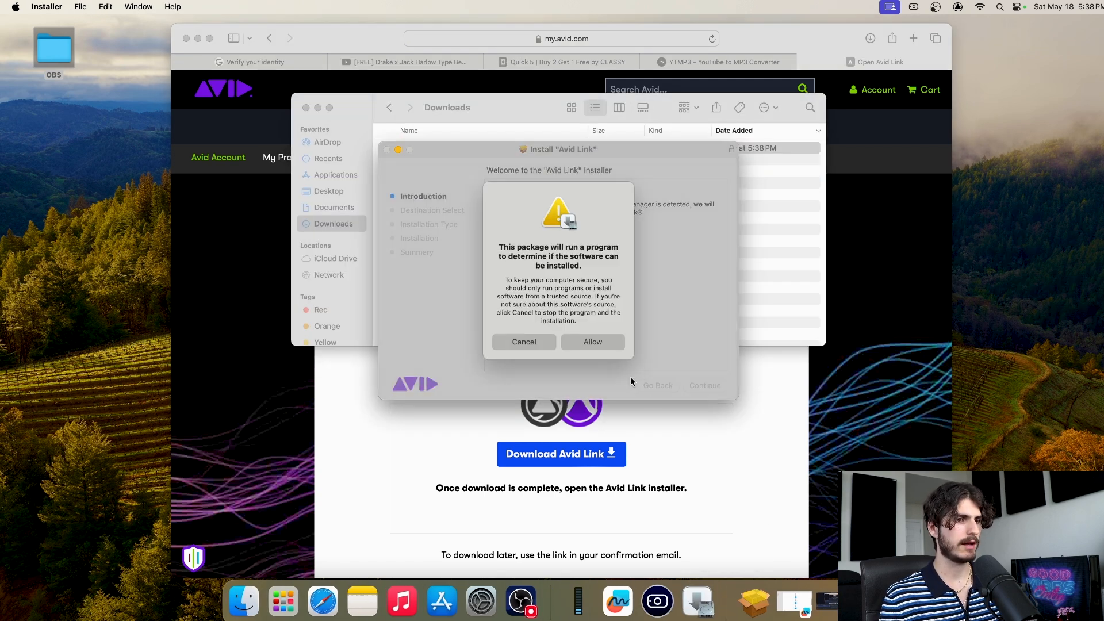
{"action": "left_click", "coordinate": [592, 343]}
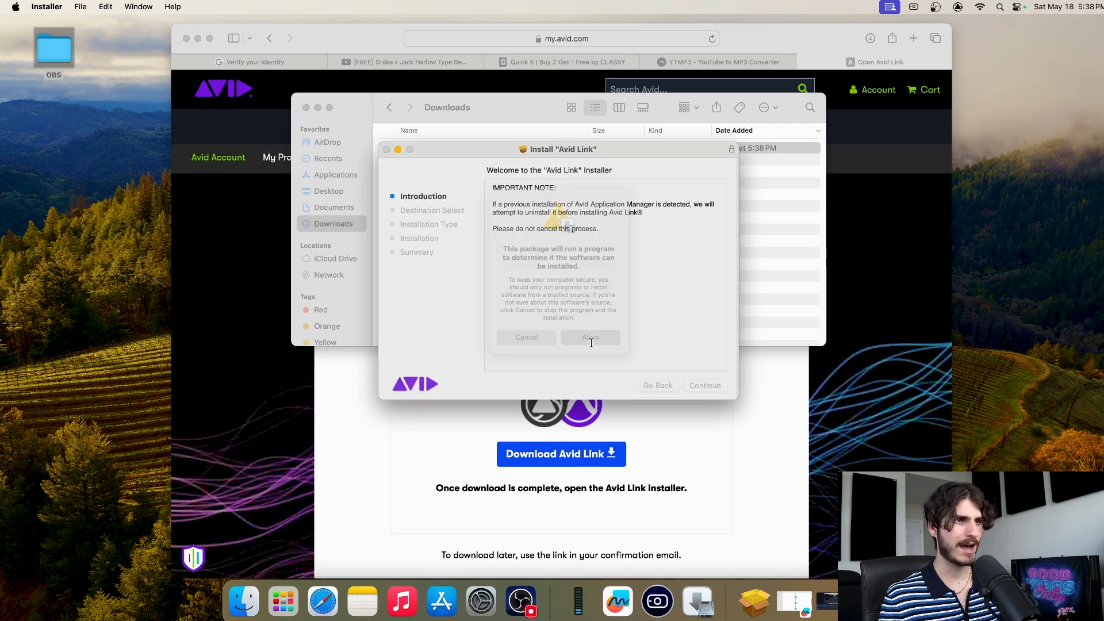
{"action": "left_click", "coordinate": [705, 385]}
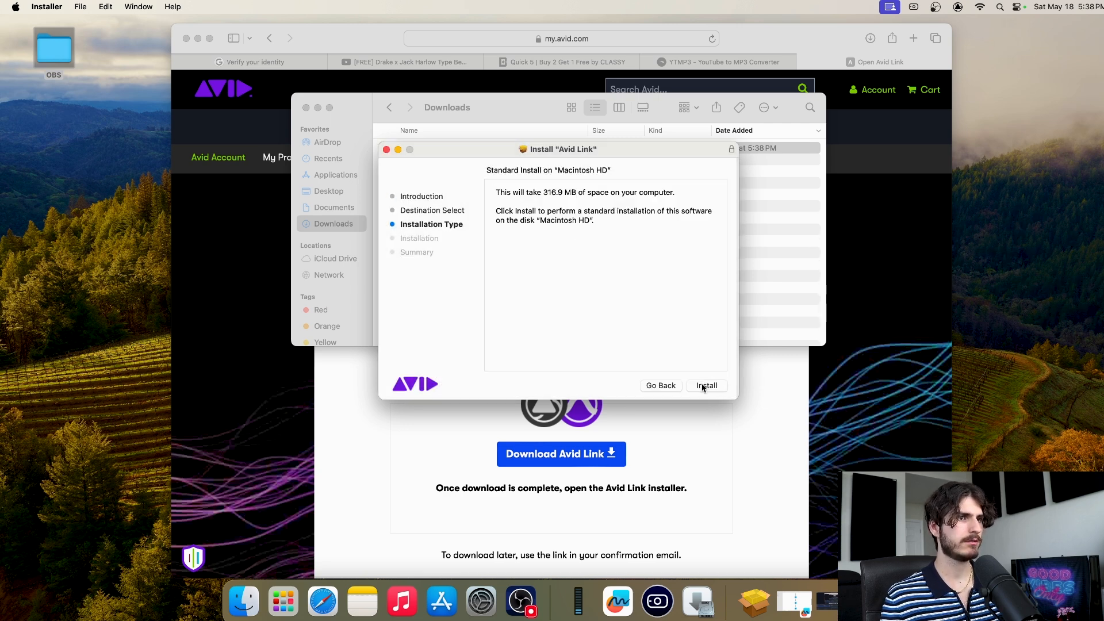
{"action": "left_click", "coordinate": [707, 386]}
{"action": "left_click", "coordinate": [555, 312]}
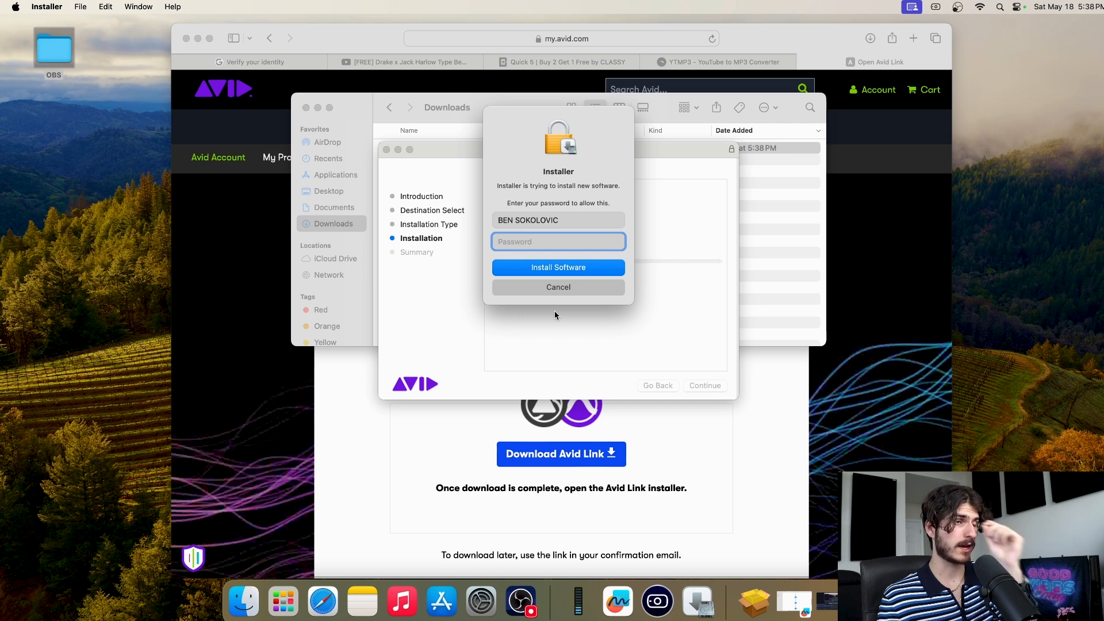
{"action": "type", "text": "*********"}
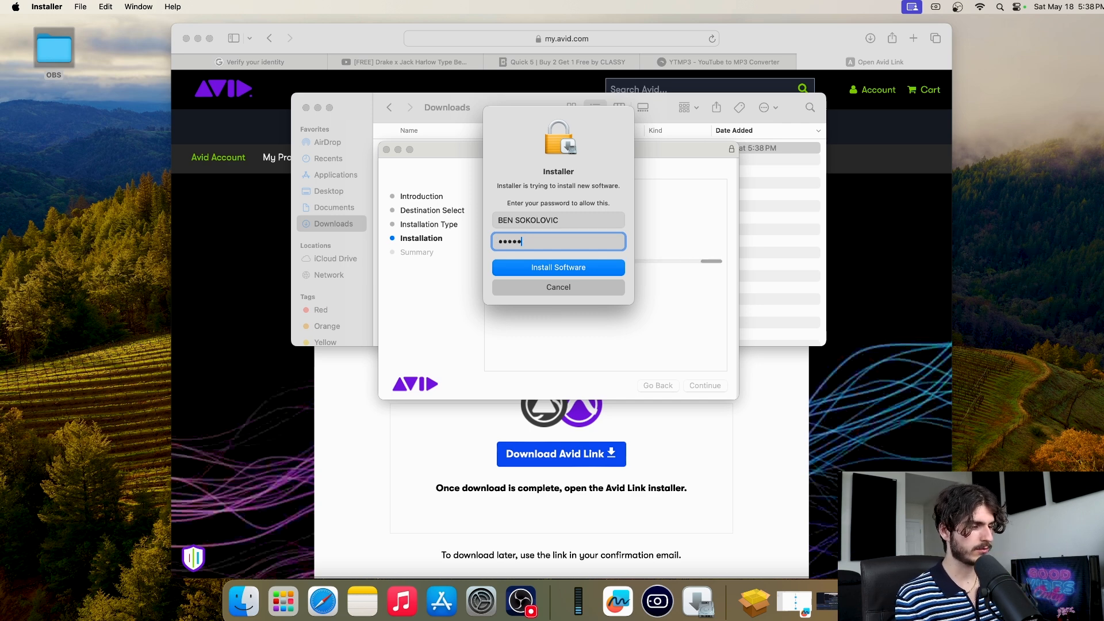
{"action": "key", "text": "Return"}
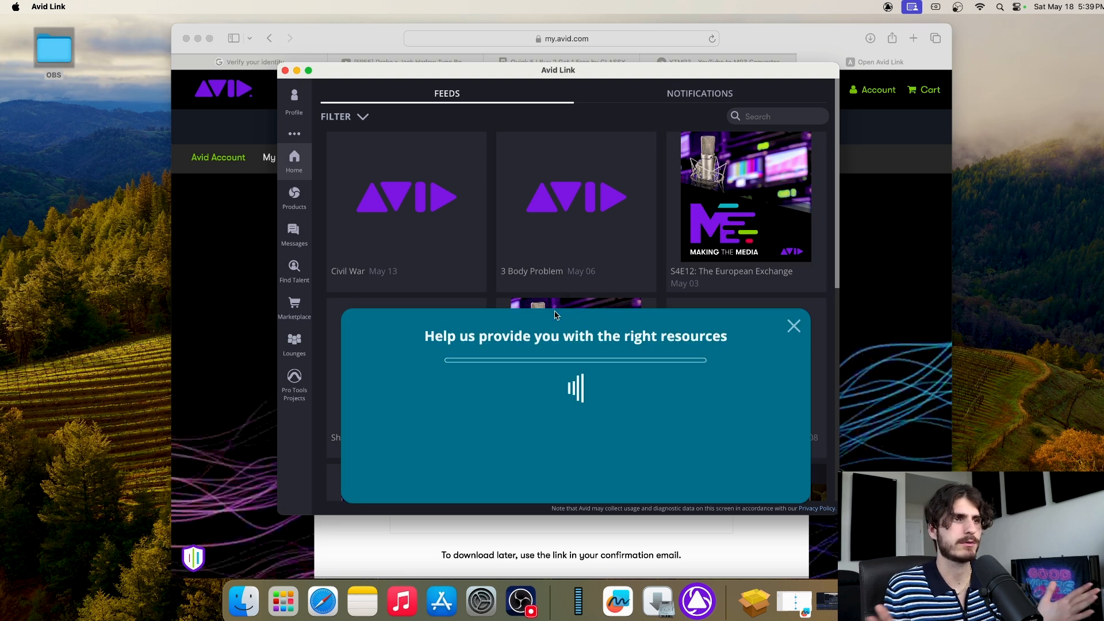
Close the resources survey and show the Products list with Pro Tools 2024.3.1
{"action": "left_click", "coordinate": [794, 326]}
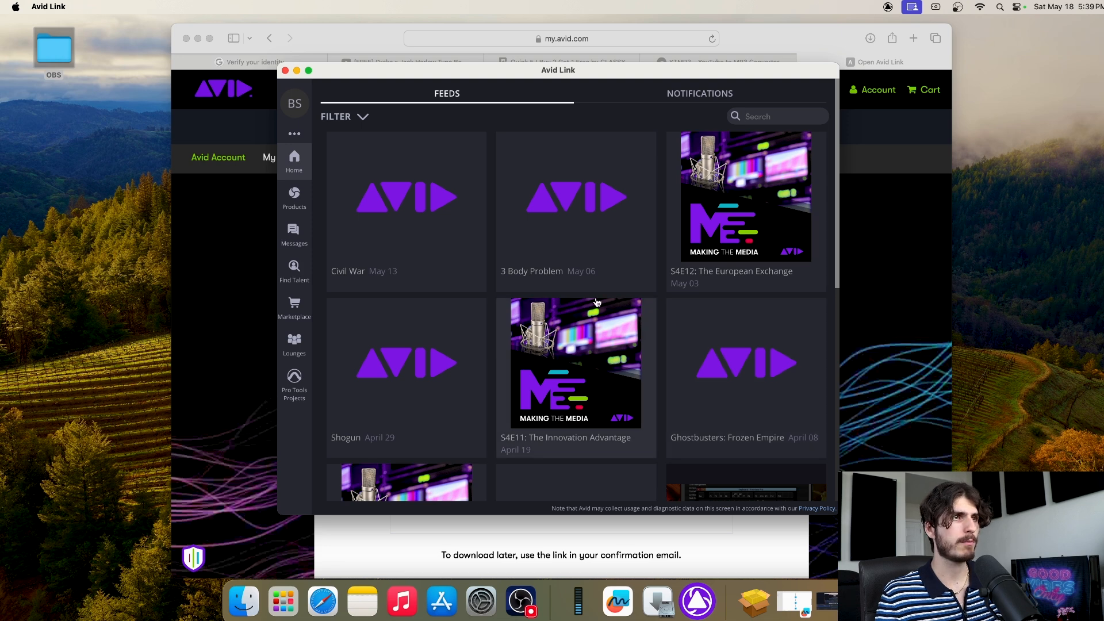
{"action": "left_click", "coordinate": [293, 203]}
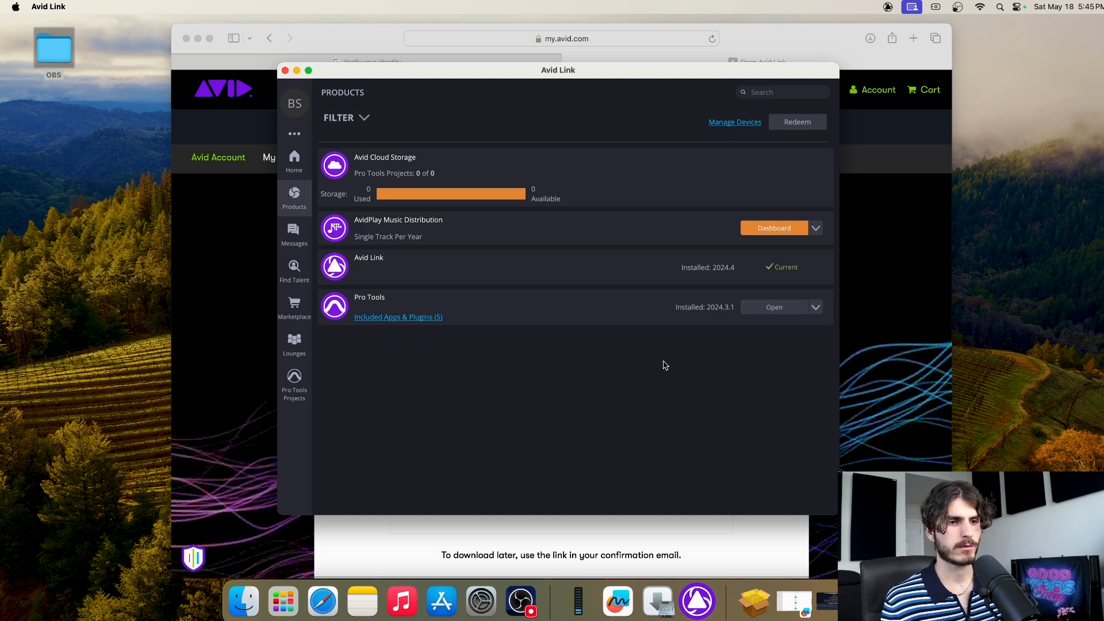
Open Pro Tools 2024.3.1 from Avid Link's Products list
{"action": "left_click", "coordinate": [780, 309]}
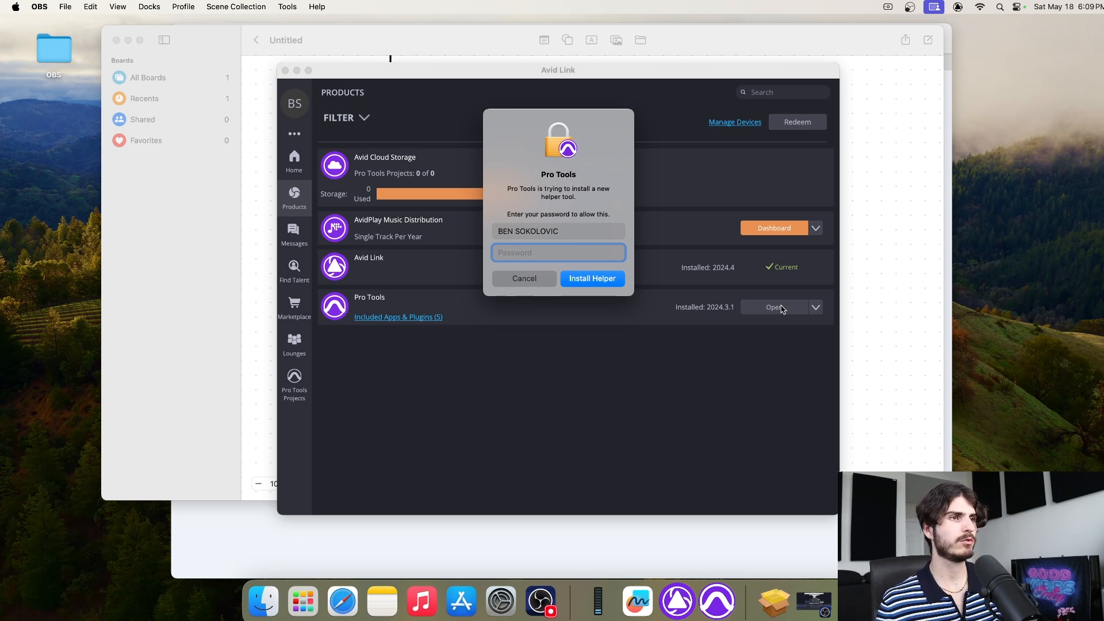
Enter the admin password to install the Pro Tools helper tool, then bring Avid Link forward
{"action": "type", "text": "•••"}
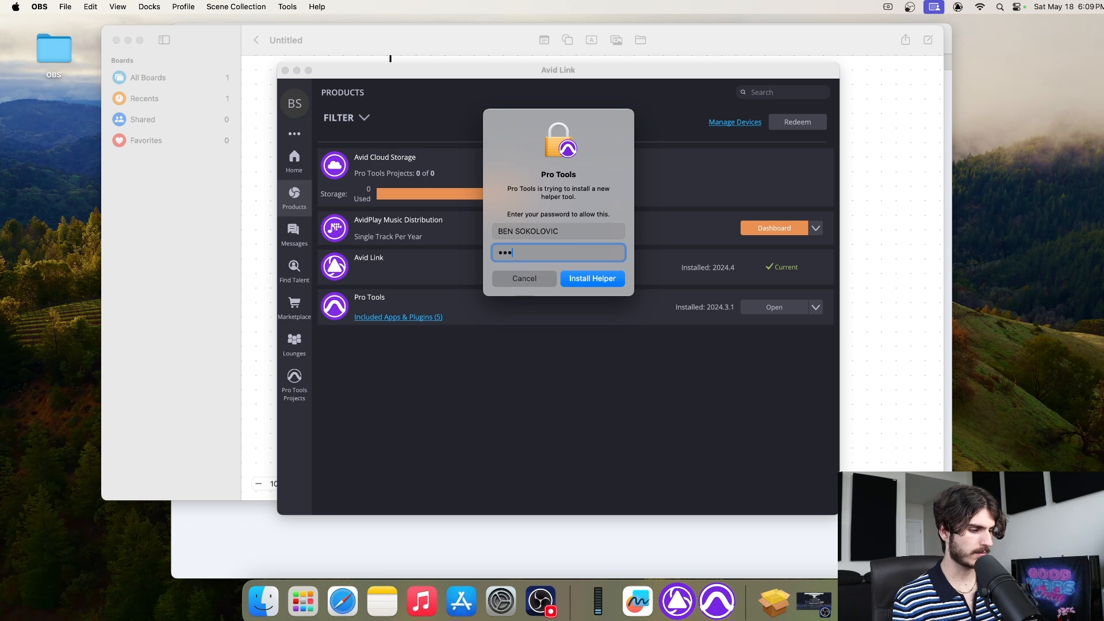
{"action": "type", "text": "••••"}
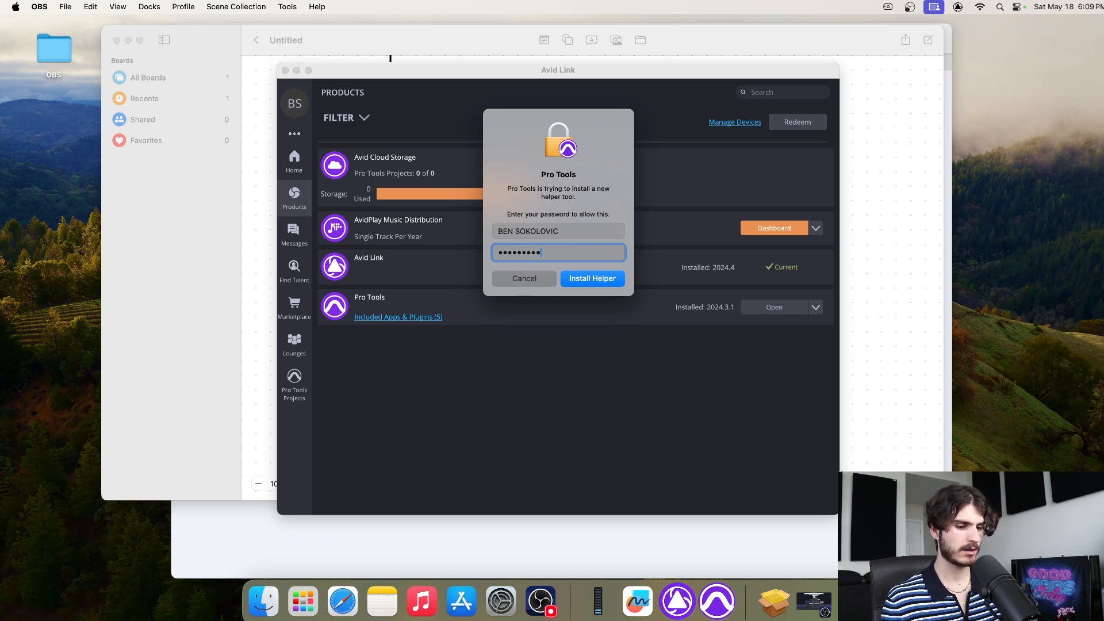
{"action": "key", "text": "Return"}
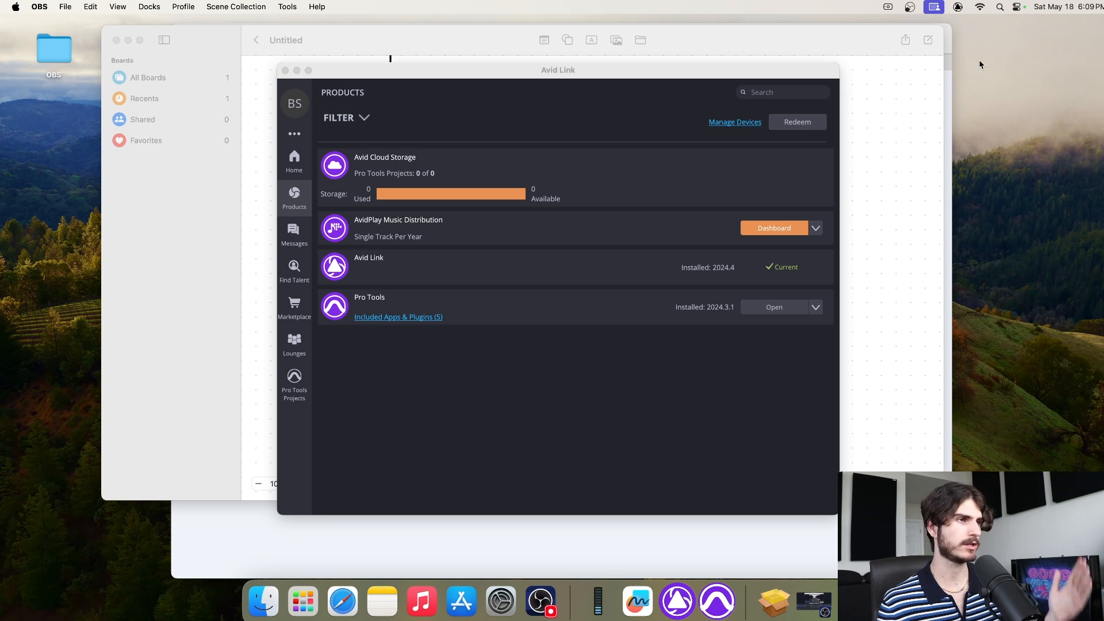
{"action": "left_click", "coordinate": [723, 378]}
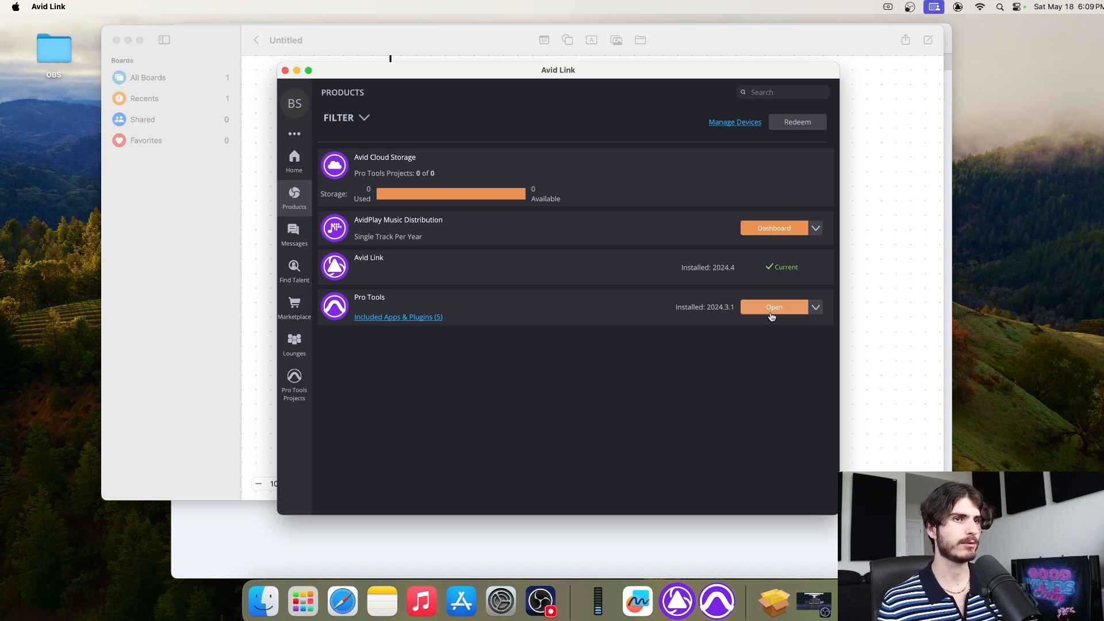
Quit Avid Link, close Freeform, minimize Safari and Finder, and delete the recording_template session name
{"action": "left_click", "coordinate": [723, 611]}
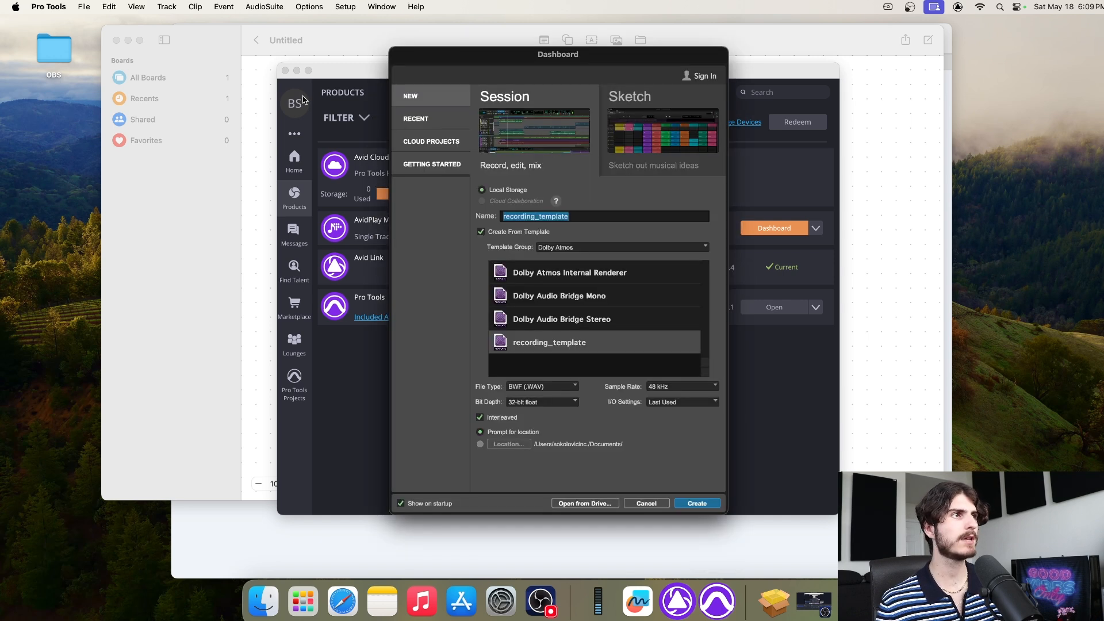
{"action": "right_click", "coordinate": [678, 601]}
{"action": "left_click", "coordinate": [684, 567]}
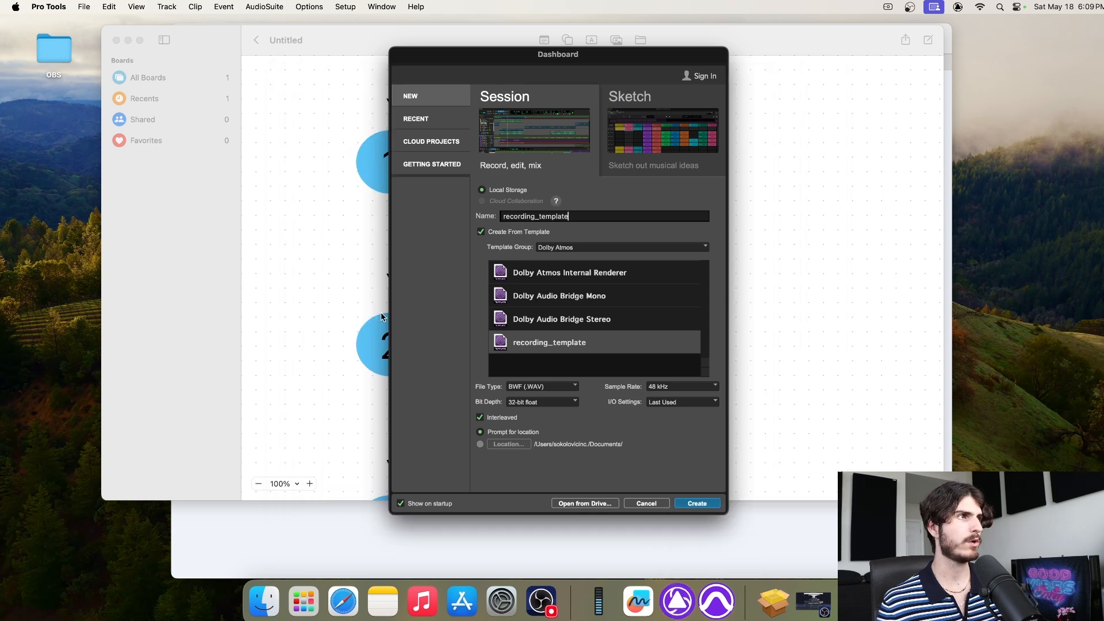
{"action": "left_click", "coordinate": [116, 39]}
{"action": "left_click", "coordinate": [199, 38]}
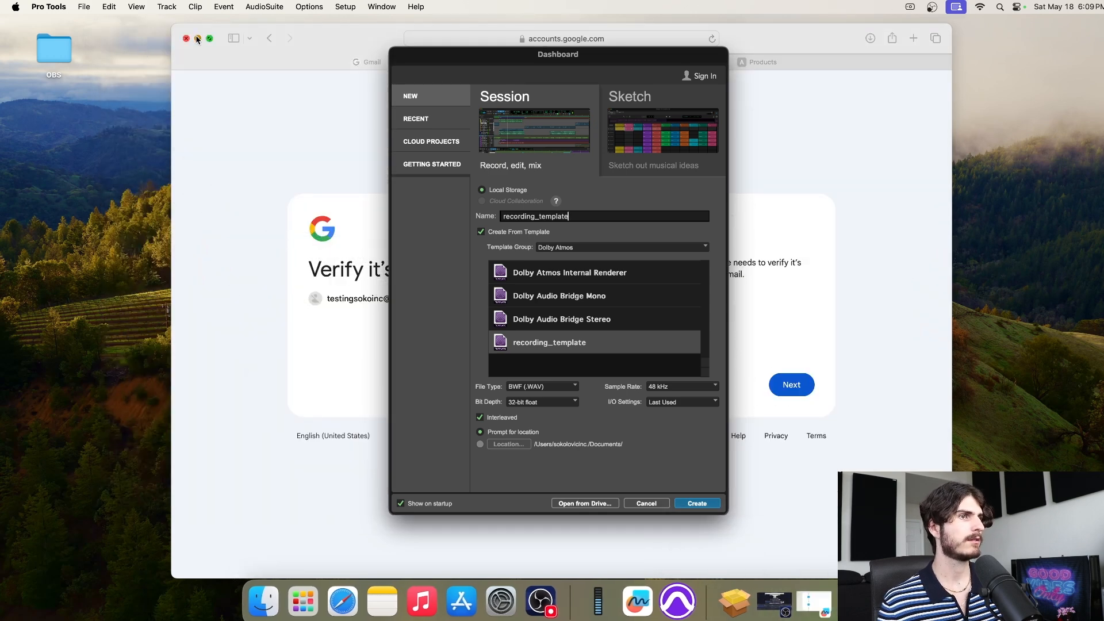
{"action": "left_click", "coordinate": [318, 108]}
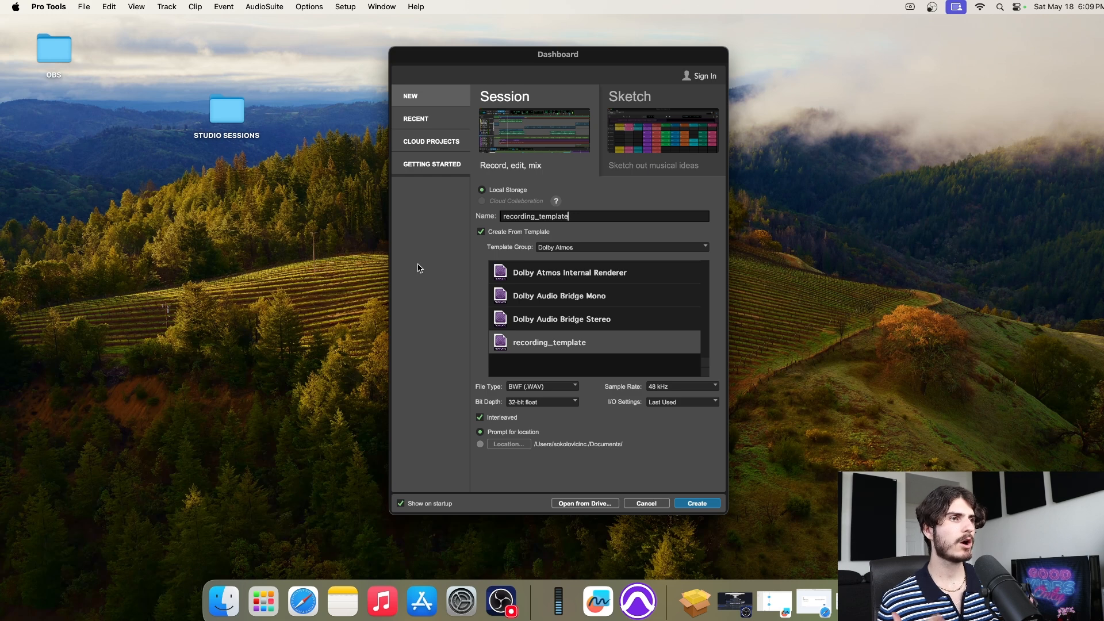
{"action": "key", "text": "super+a"}
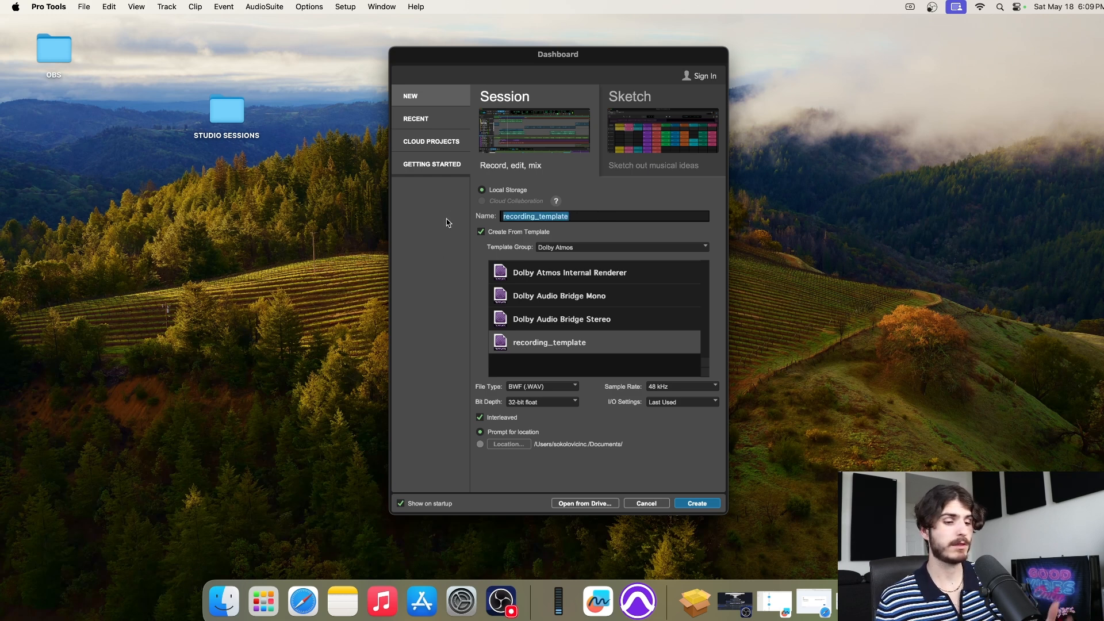
{"action": "key", "text": "BackSpace"}
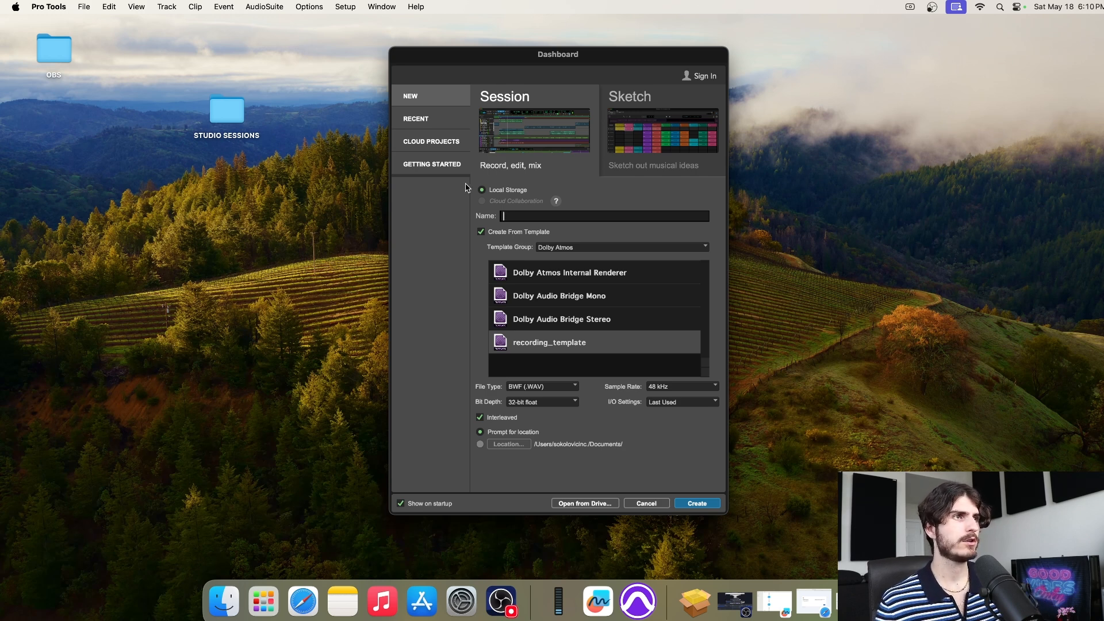
Browse Getting Started and Sketch, then uncheck Create From Template and clear the Untitled name
{"action": "left_click", "coordinate": [427, 166]}
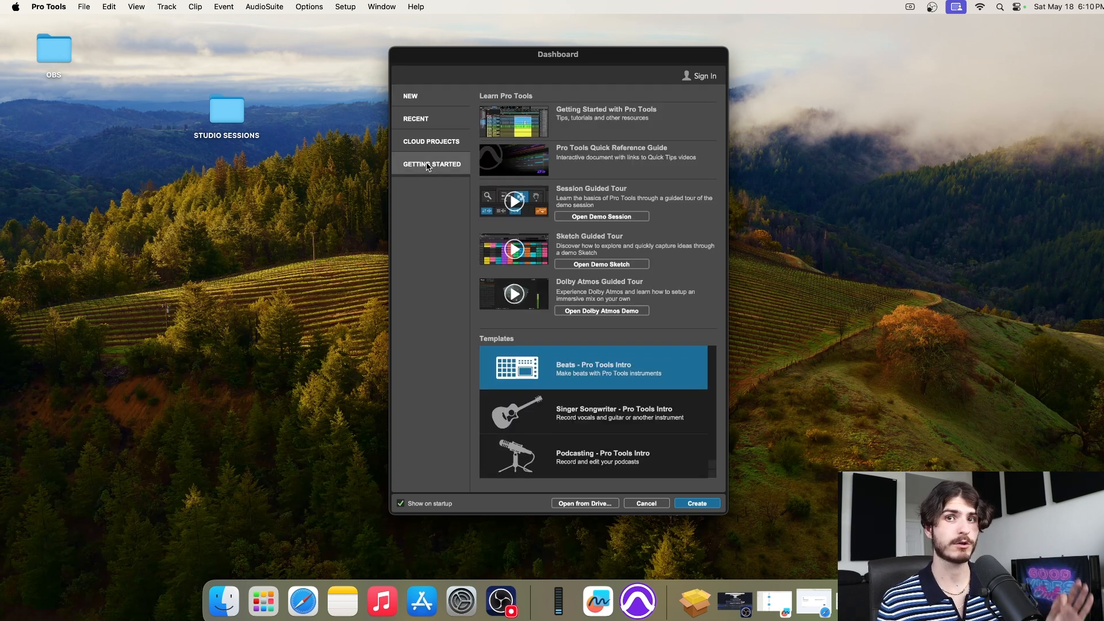
{"action": "left_click", "coordinate": [428, 102]}
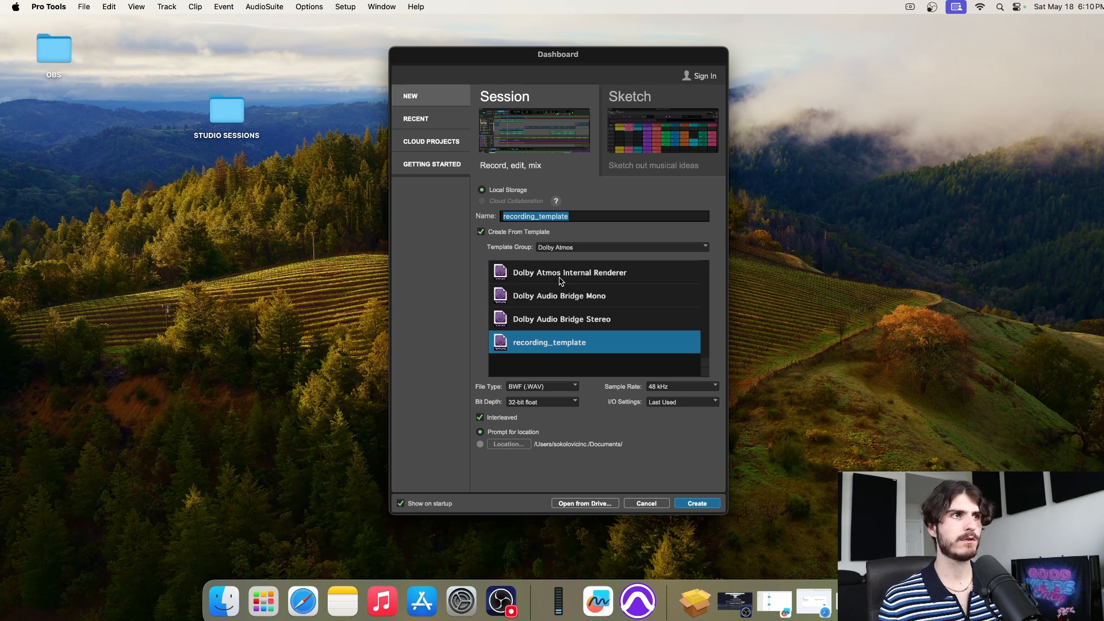
{"action": "left_click", "coordinate": [635, 117]}
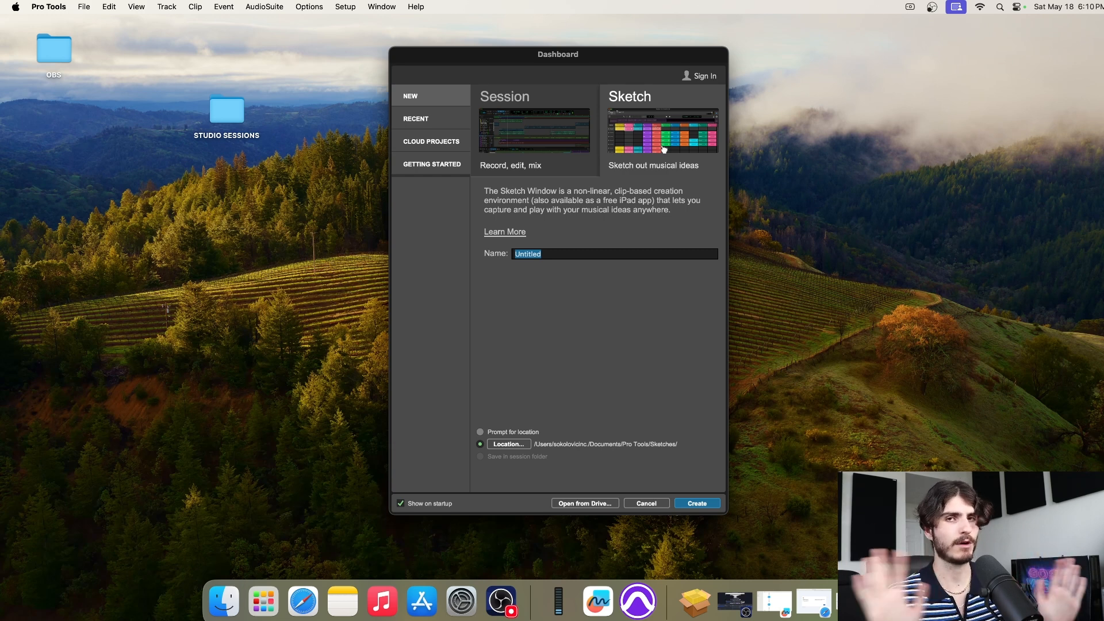
{"action": "left_click", "coordinate": [517, 131]}
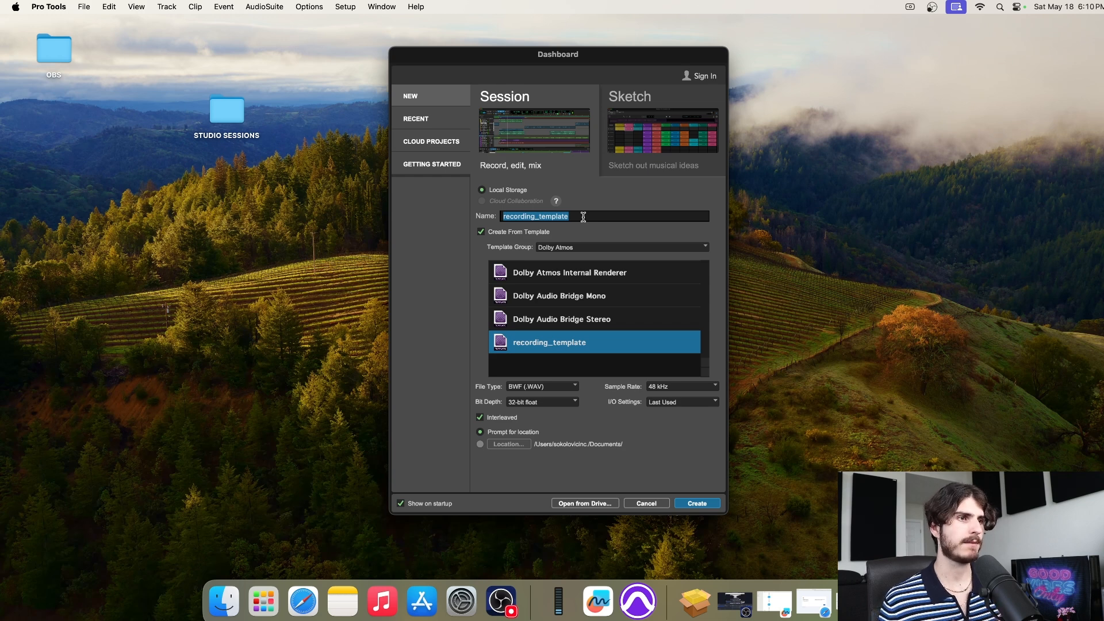
{"action": "left_click", "coordinate": [481, 233]}
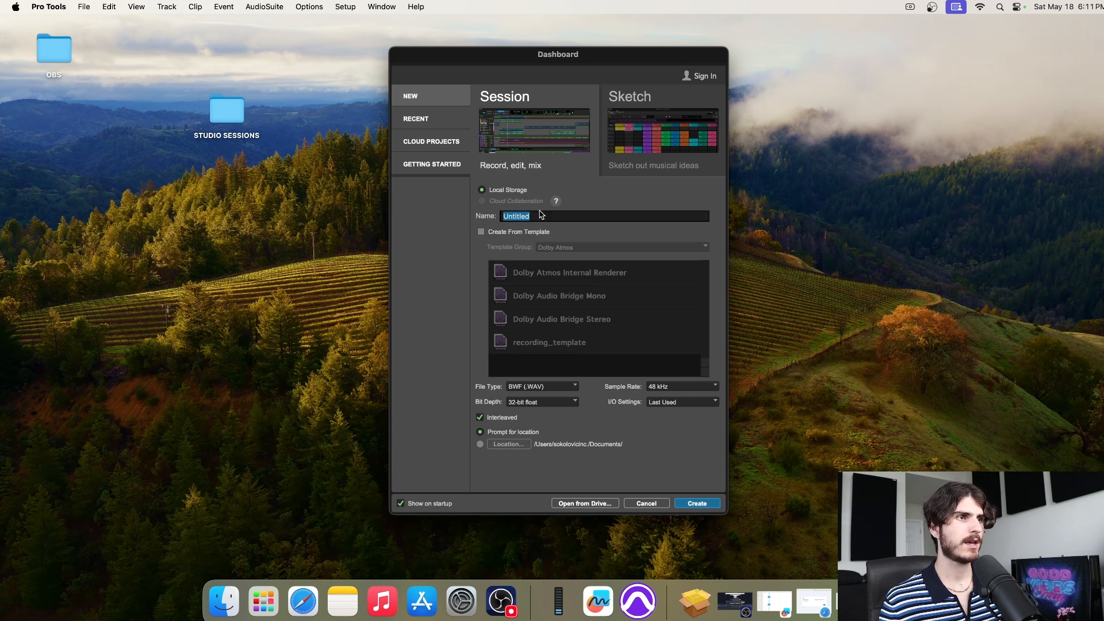
{"action": "key", "text": "BackSpace"}
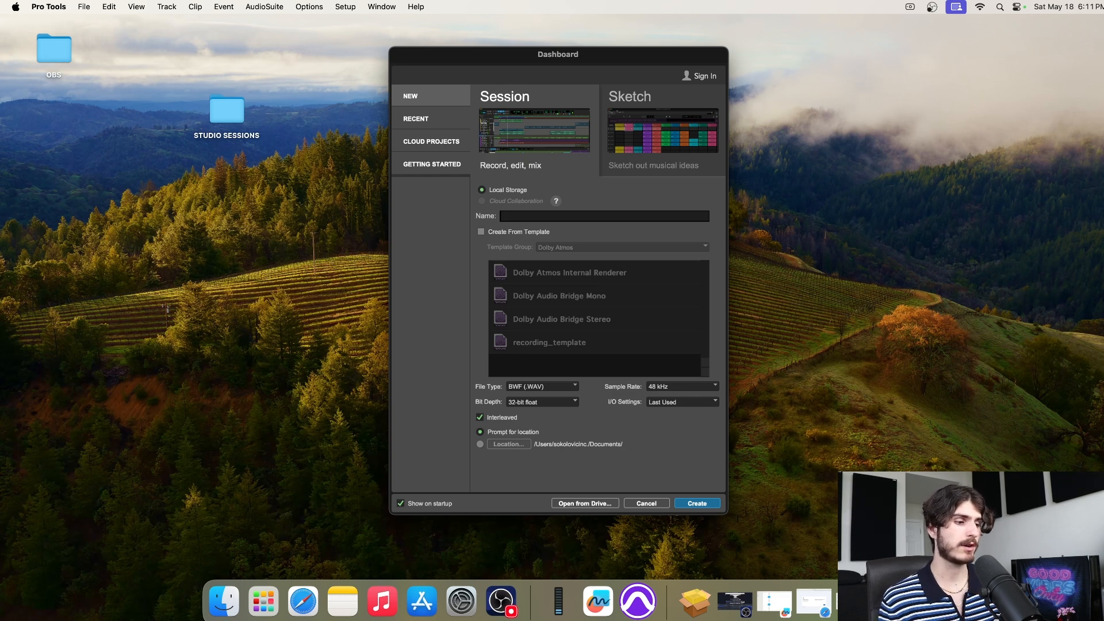
Type the session name soko_one_for_all_may18_2014 and delete its mistyped final digit
{"action": "type", "text": "soko"}
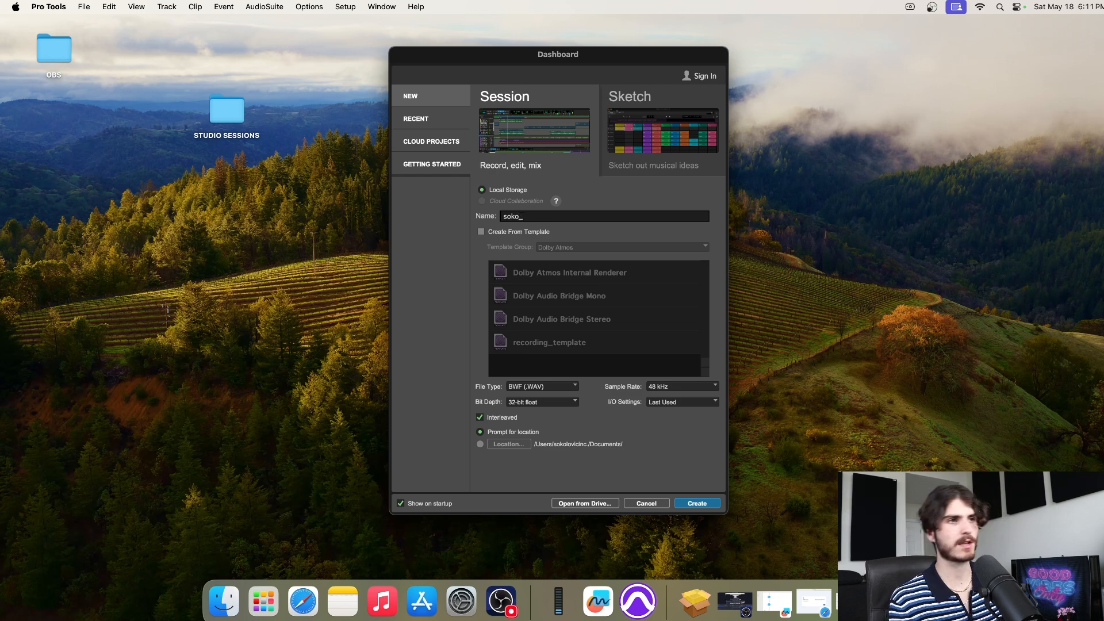
{"action": "type", "text": "_one"}
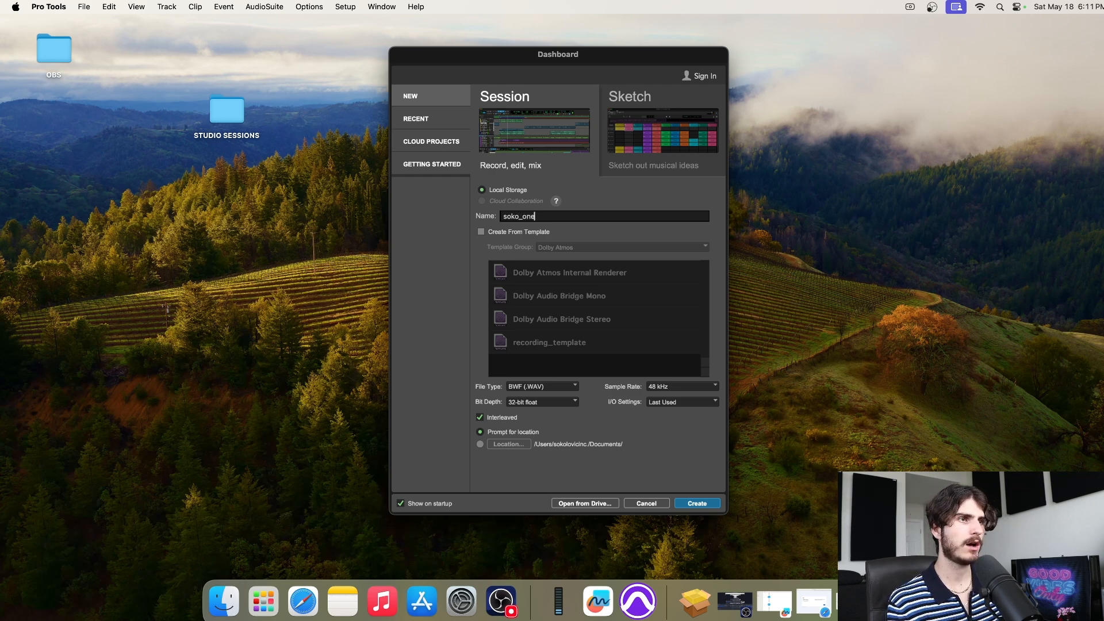
{"action": "type", "text": "_"}
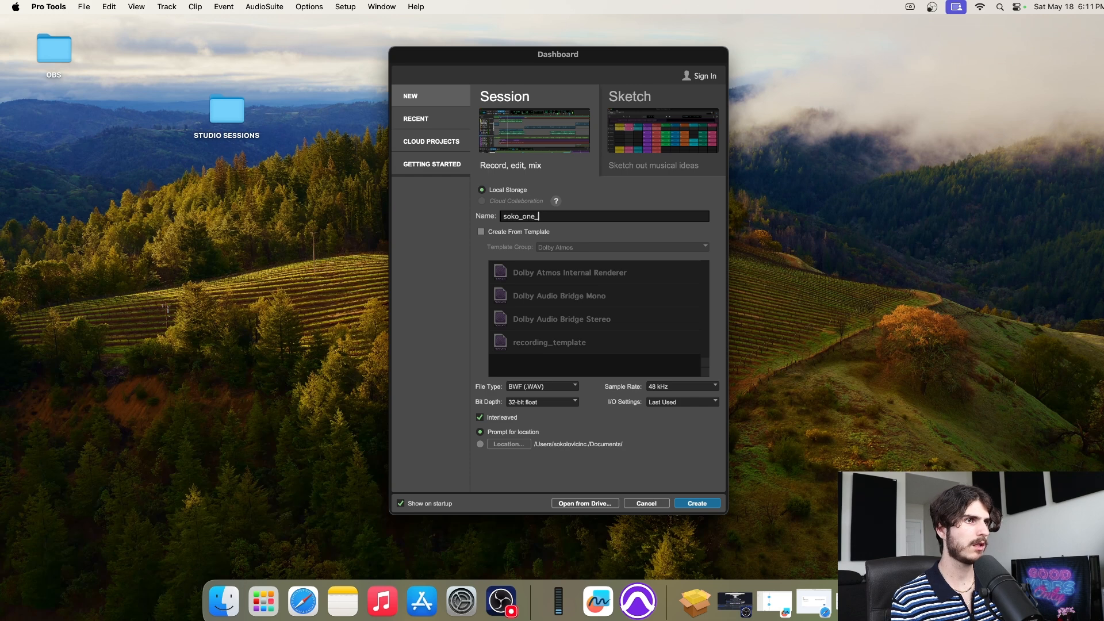
{"action": "type", "text": "for_all"}
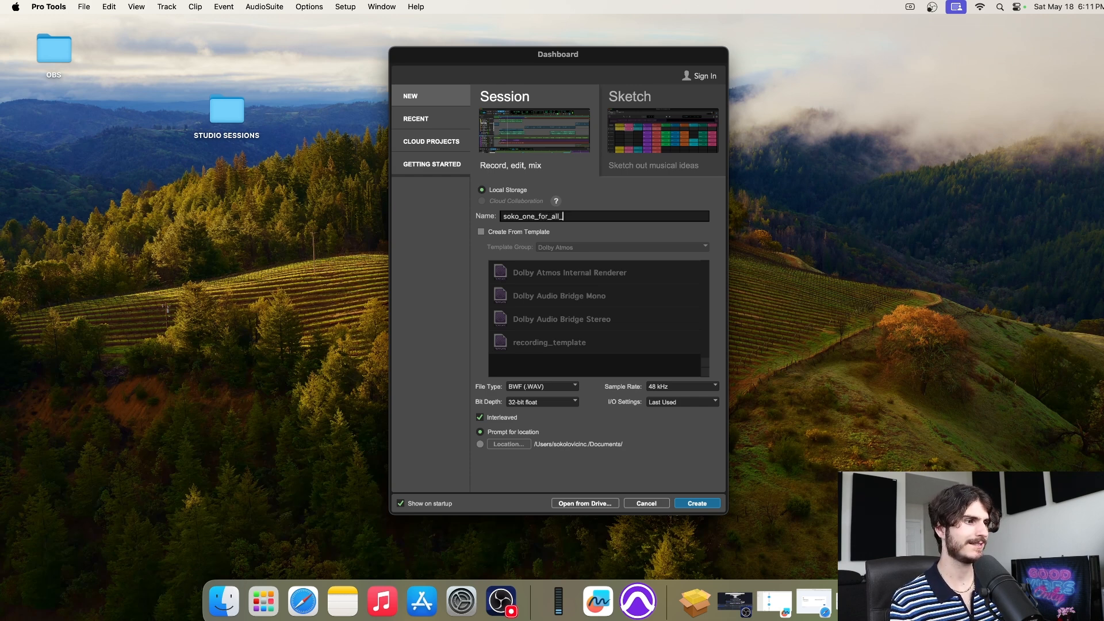
{"action": "type", "text": "_may"}
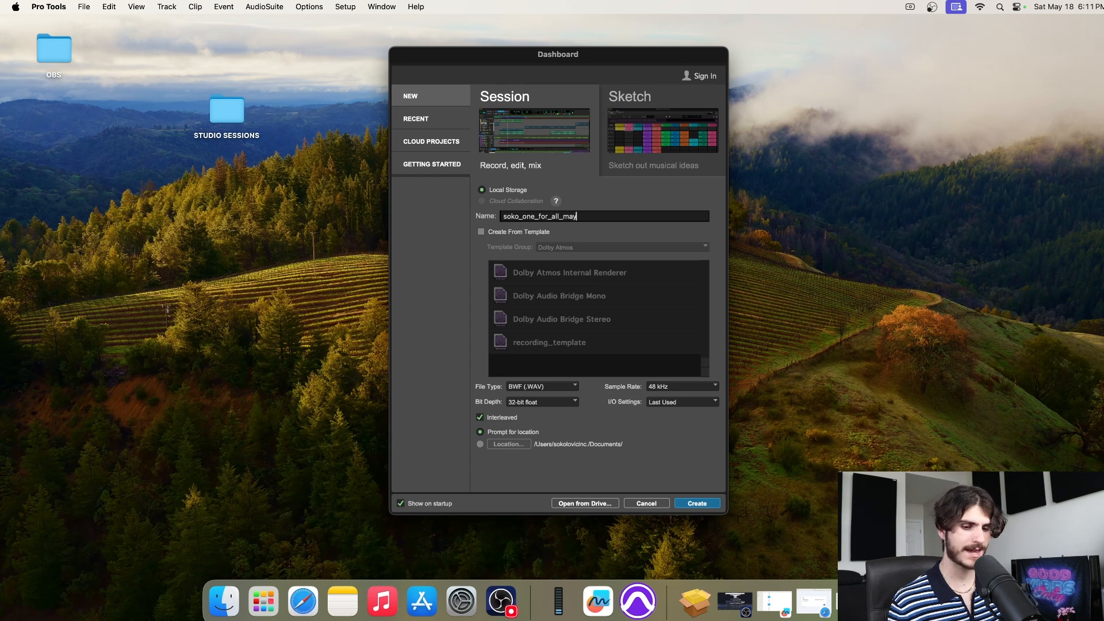
{"action": "type", "text": "18"}
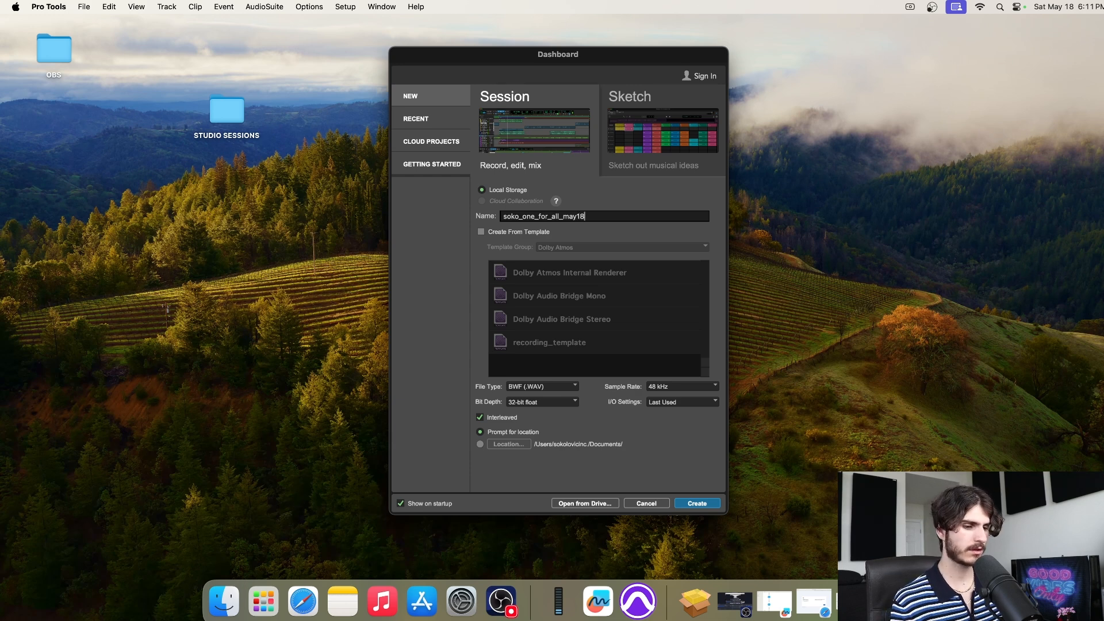
{"action": "type", "text": "_2014"}
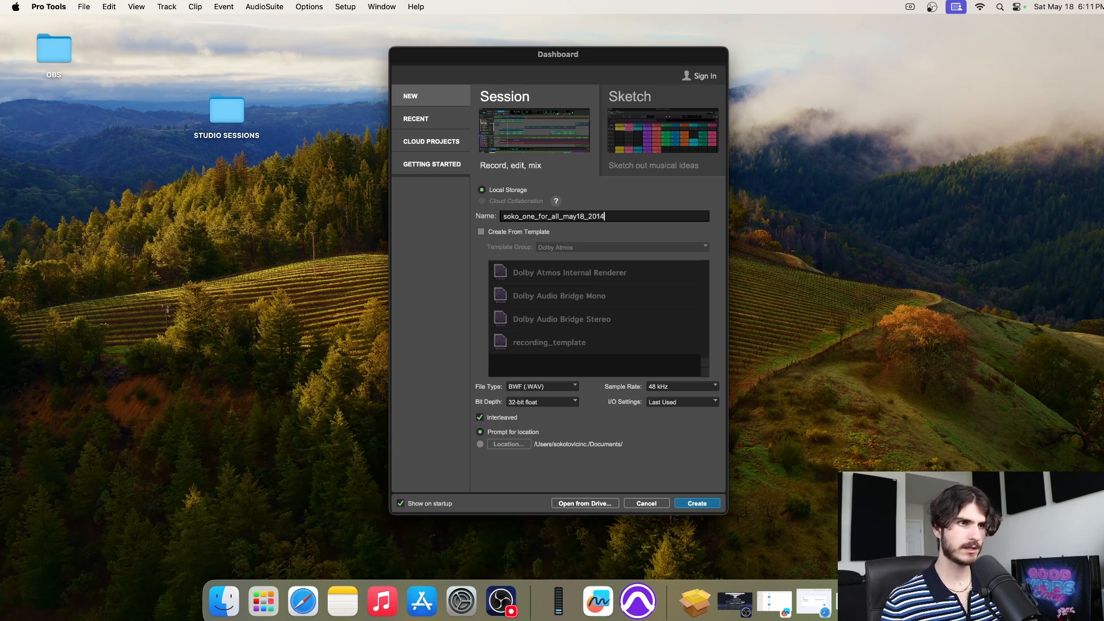
{"action": "key", "text": "BackSpace"}
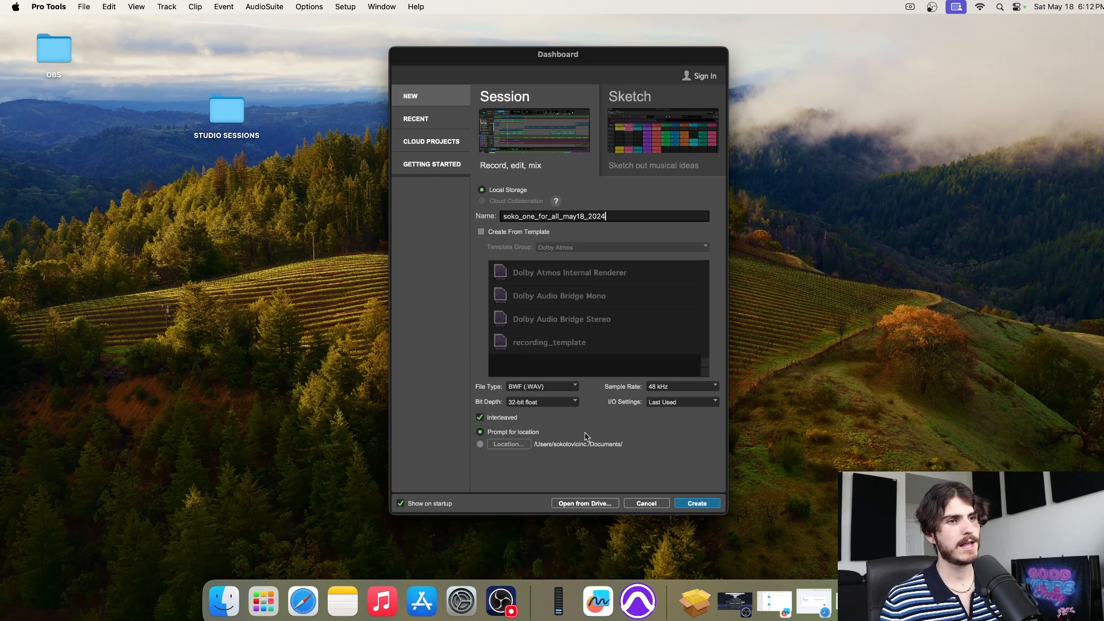
{"action": "left_click", "coordinate": [544, 389]}
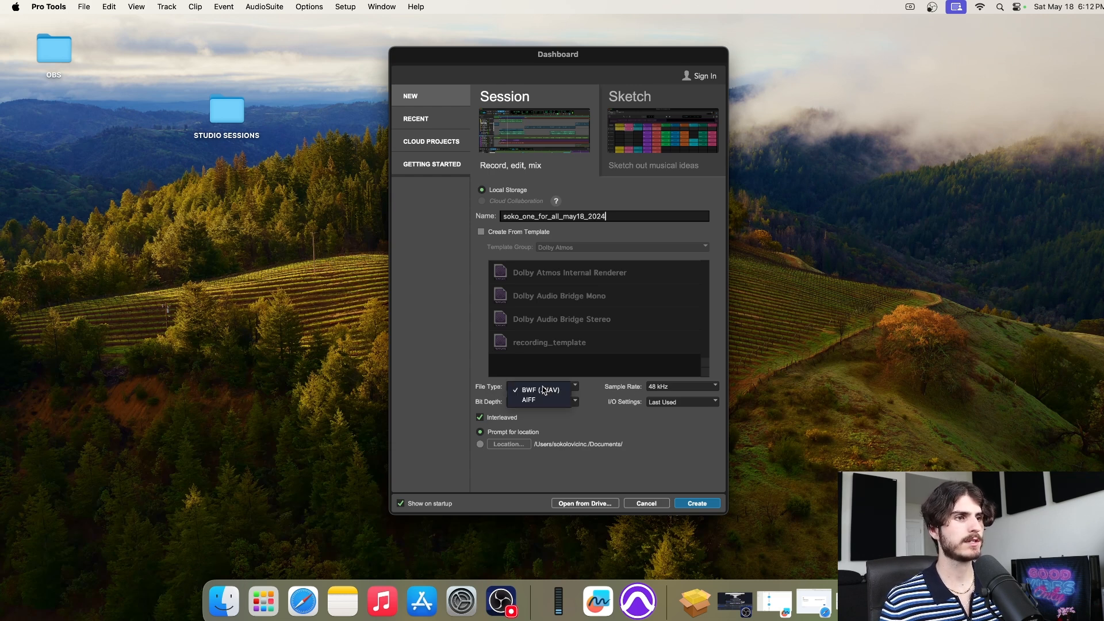
{"action": "left_click", "coordinate": [547, 391]}
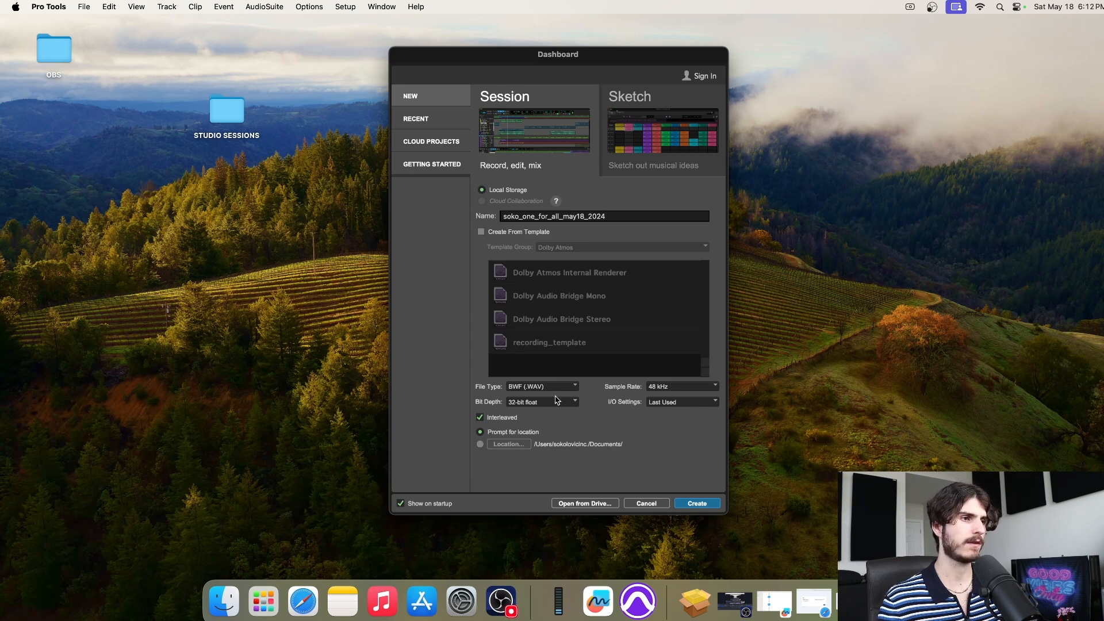
{"action": "left_click", "coordinate": [533, 404]}
{"action": "left_click", "coordinate": [526, 404]}
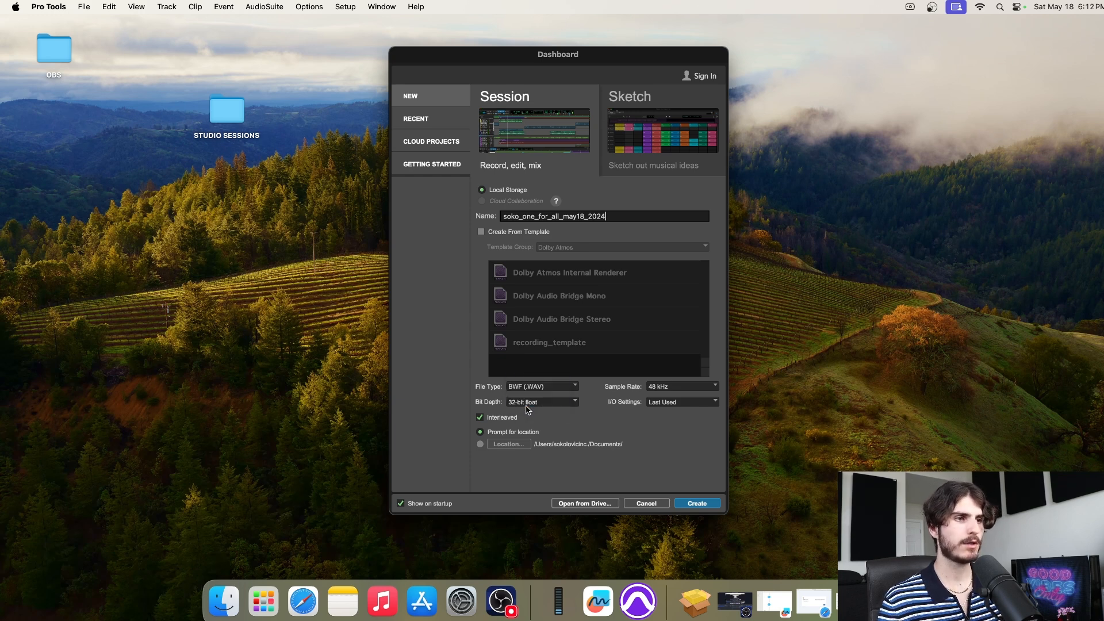
{"action": "left_click", "coordinate": [673, 391]}
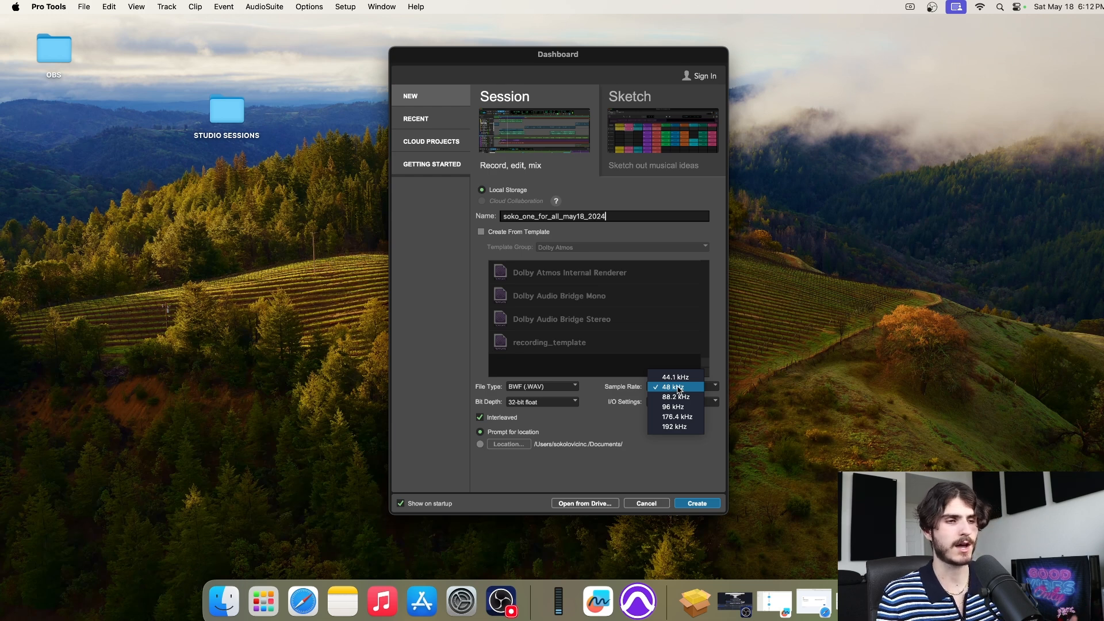
{"action": "left_click", "coordinate": [678, 388]}
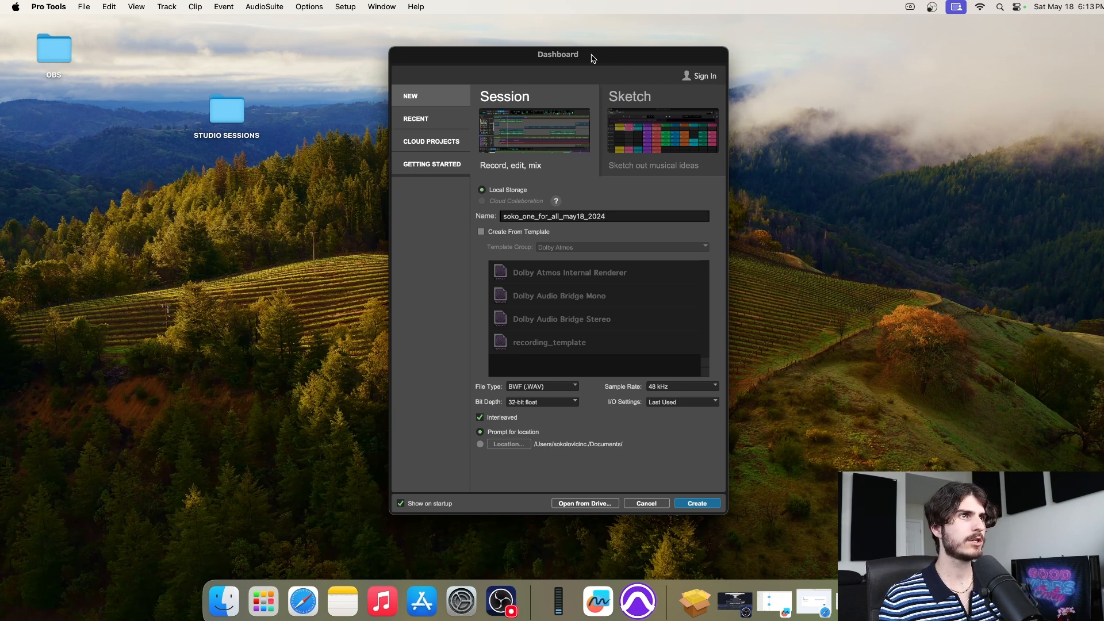
Move the session setup window aside and shift the STUDIO SESSIONS folder further left
{"action": "left_click_drag", "start_coordinate": [593, 58], "coordinate": [830, 56]}
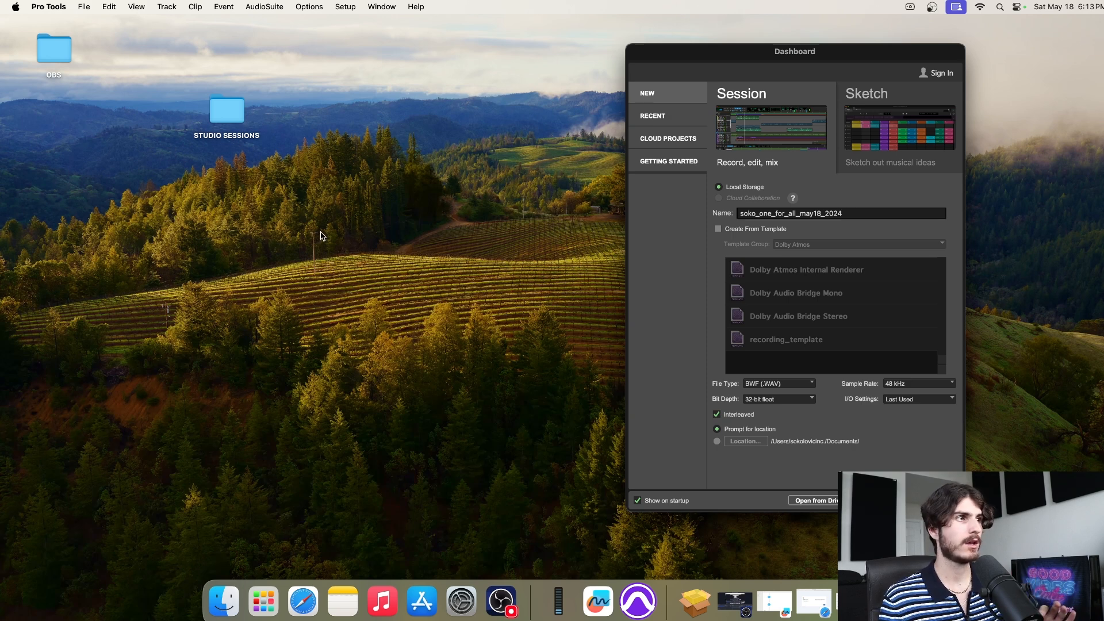
{"action": "double_click", "coordinate": [232, 108]}
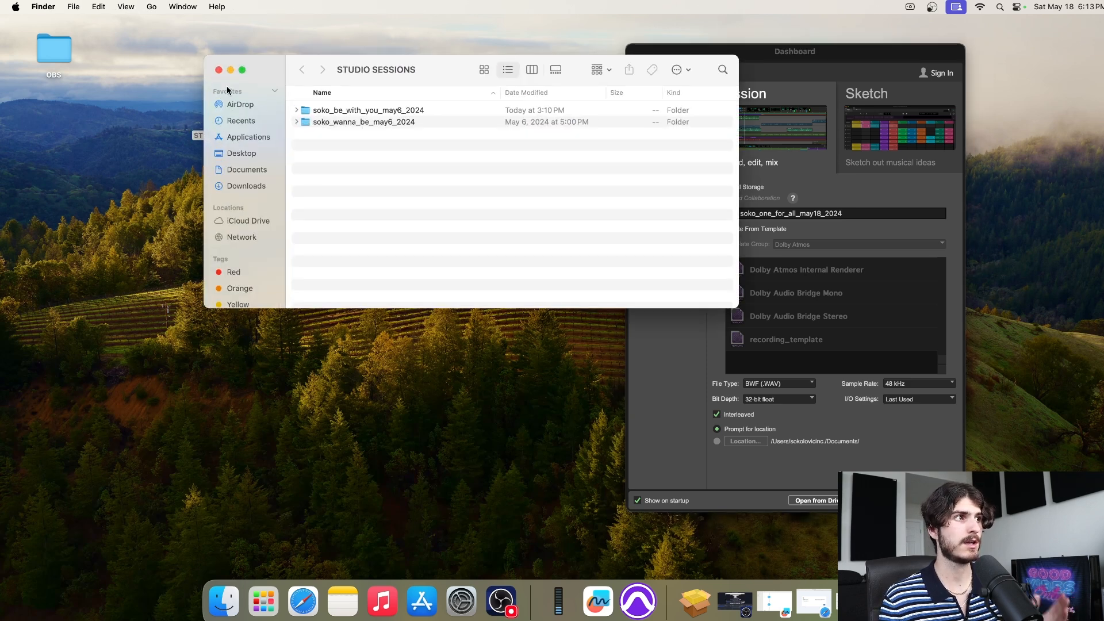
{"action": "left_click", "coordinate": [218, 70]}
{"action": "left_click_drag", "start_coordinate": [222, 119], "coordinate": [89, 120]}
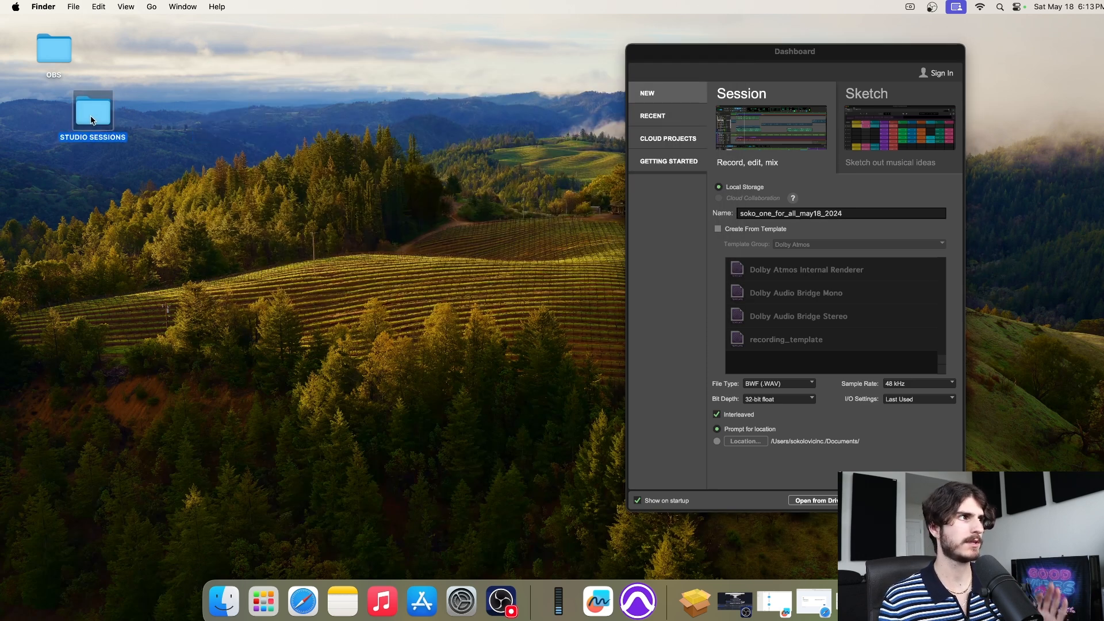
Create a new desktop folder named SONGS and bring the session setup window back
{"action": "right_click", "coordinate": [328, 143]}
{"action": "left_click", "coordinate": [345, 150]}
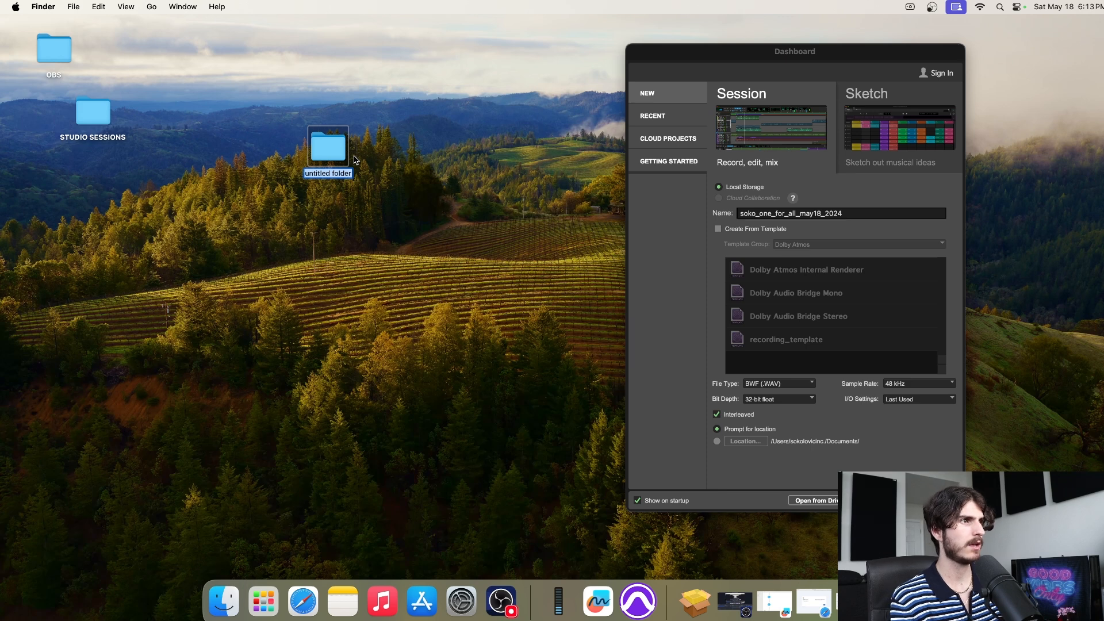
{"action": "type", "text": "SONGS"}
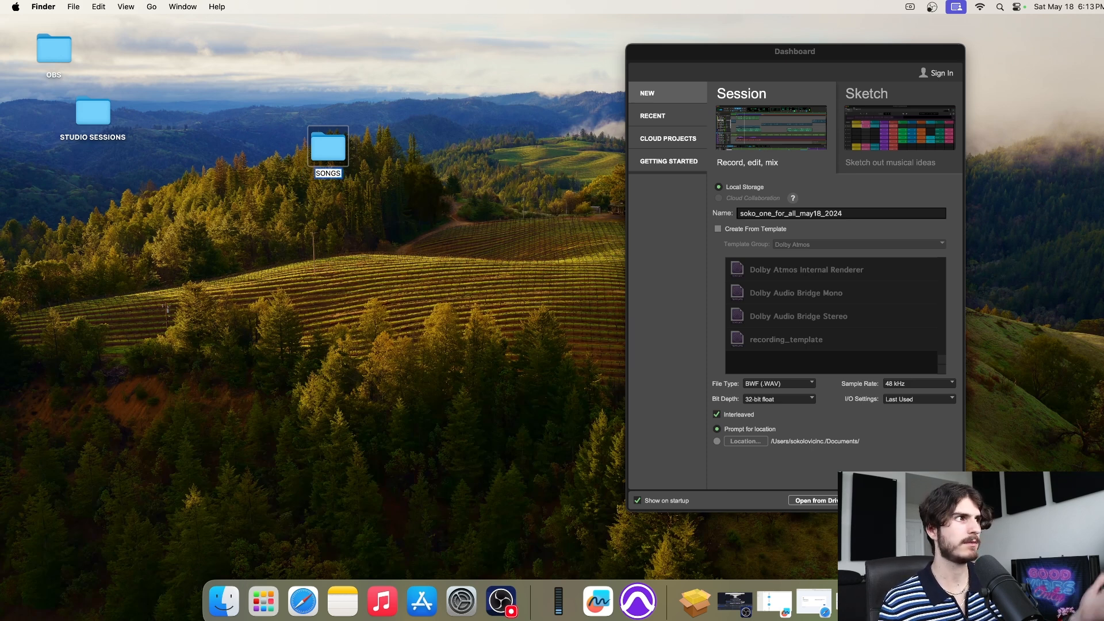
{"action": "key", "text": "Return"}
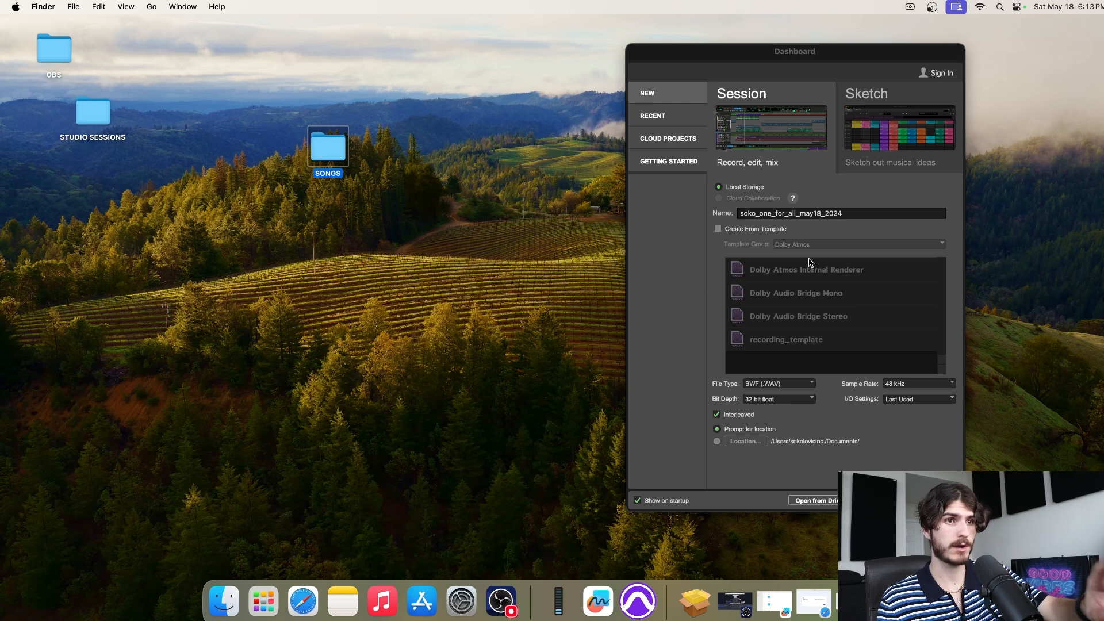
{"action": "left_click", "coordinate": [880, 200]}
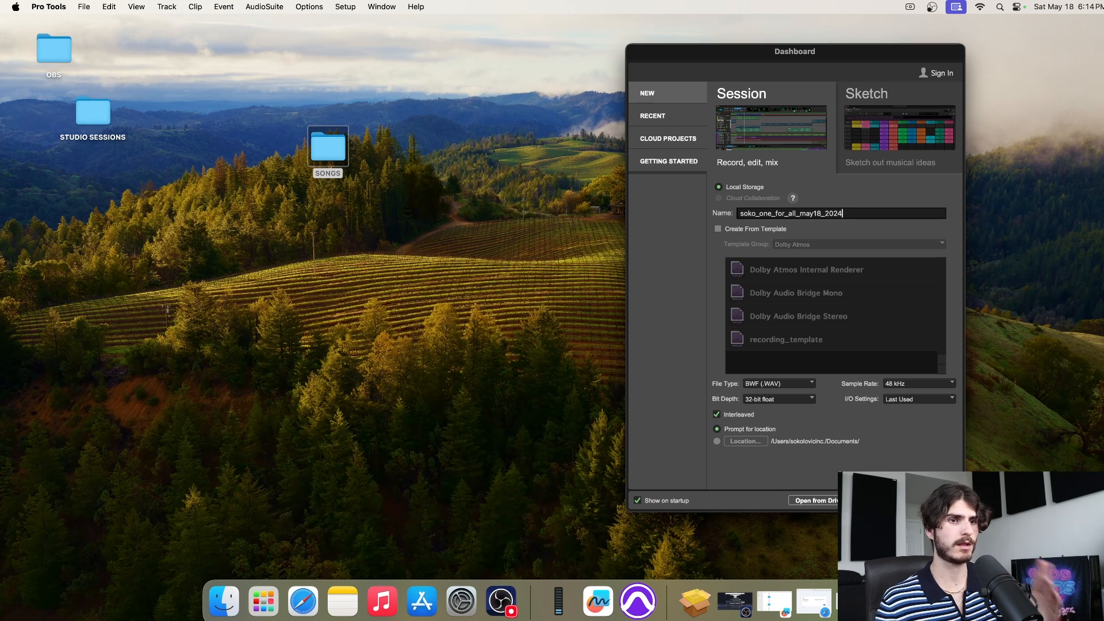
{"action": "left_click_drag", "start_coordinate": [868, 53], "coordinate": [781, 50]}
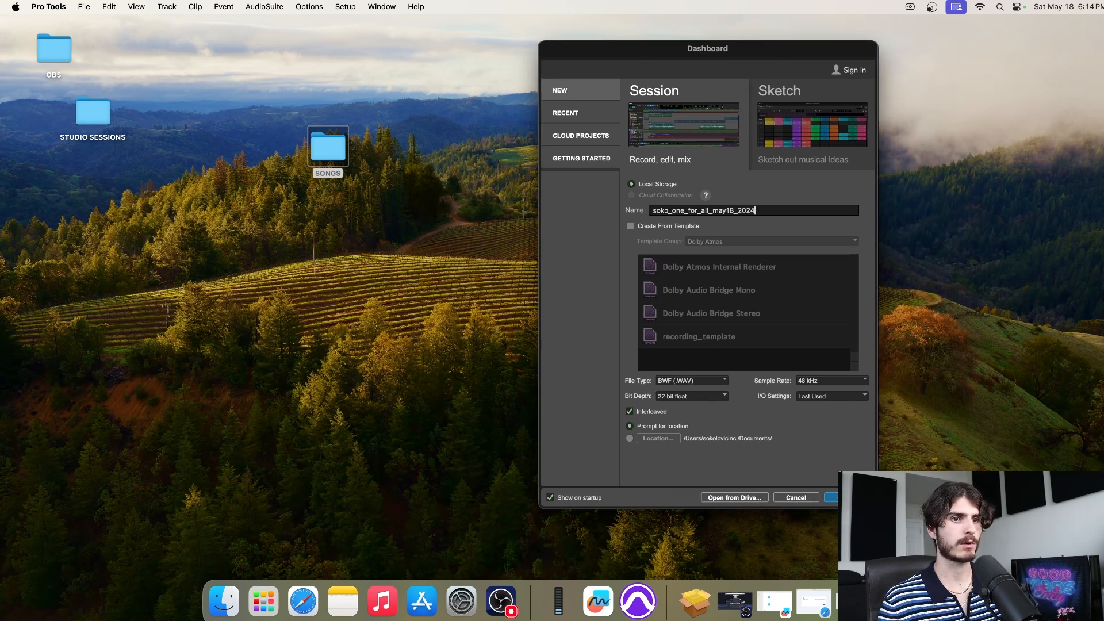
Create the session, save it into the SONGS folder, and minimize the new Edit window
{"action": "key", "text": "Return"}
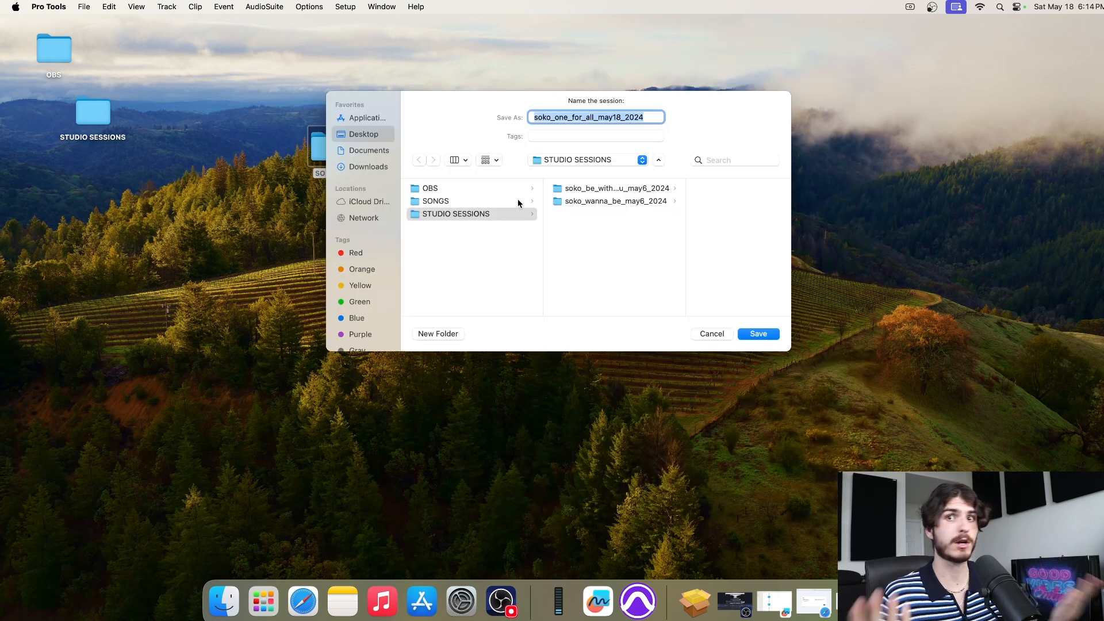
{"action": "left_click", "coordinate": [469, 202]}
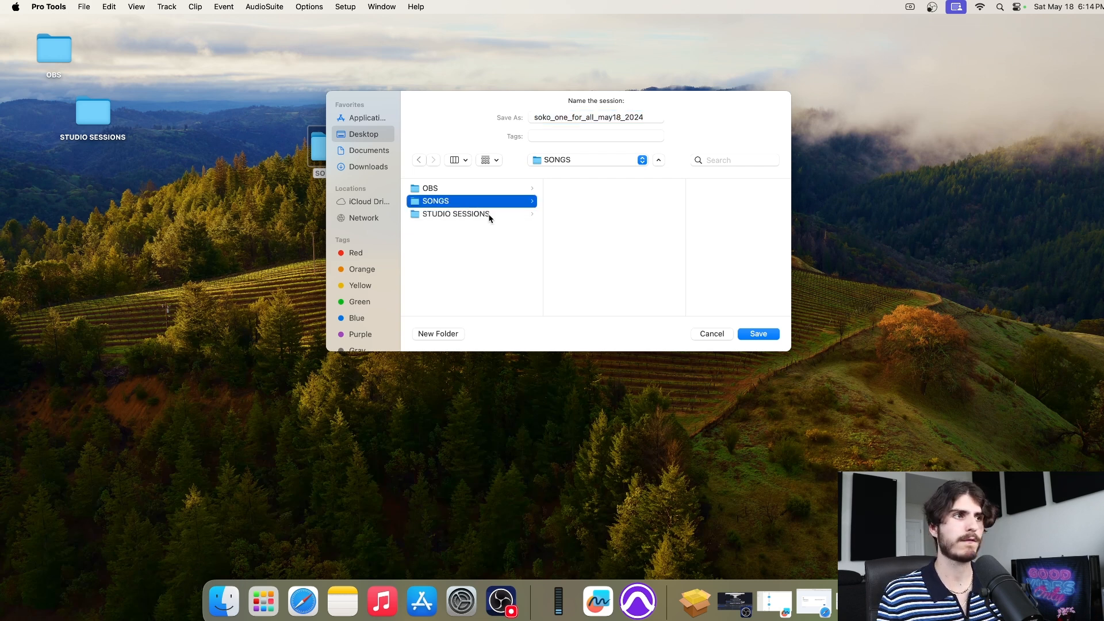
{"action": "left_click", "coordinate": [490, 216]}
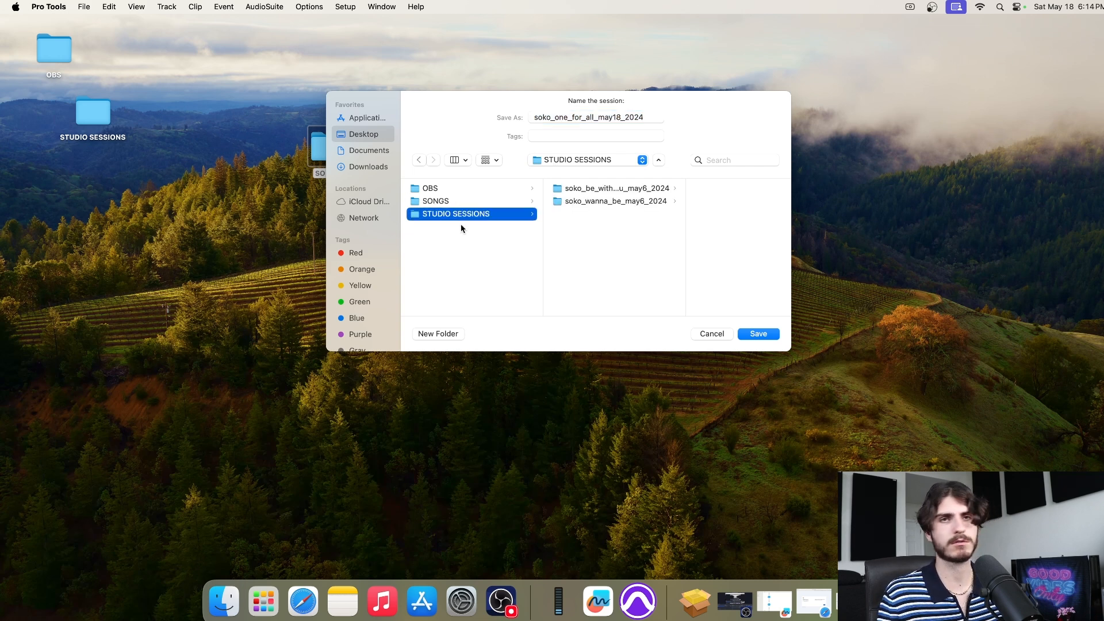
{"action": "left_click", "coordinate": [458, 201]}
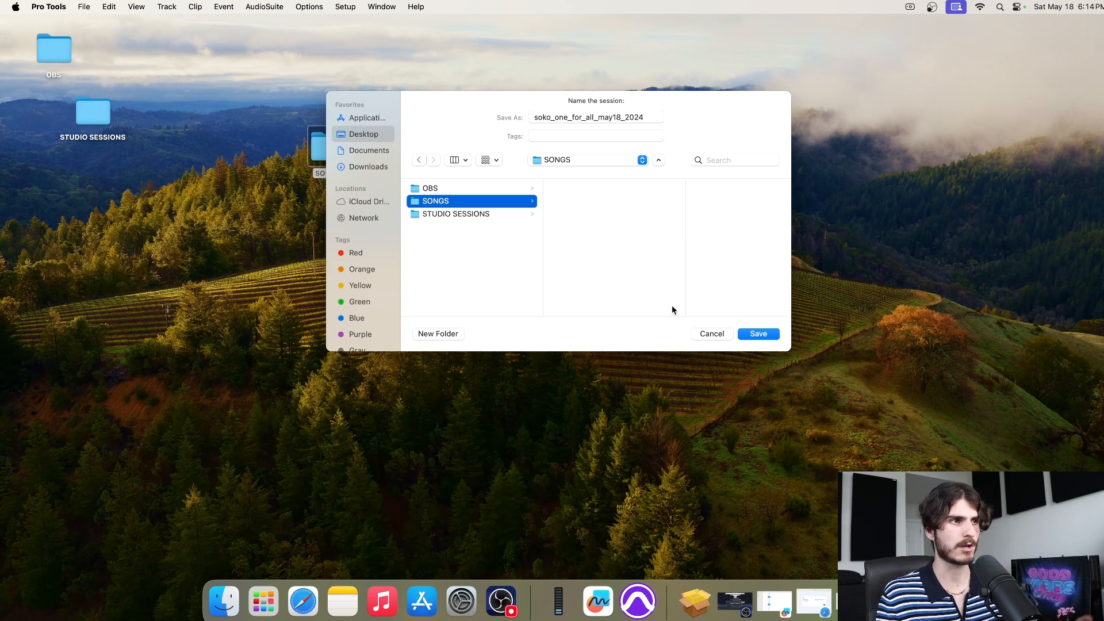
{"action": "left_click", "coordinate": [761, 335]}
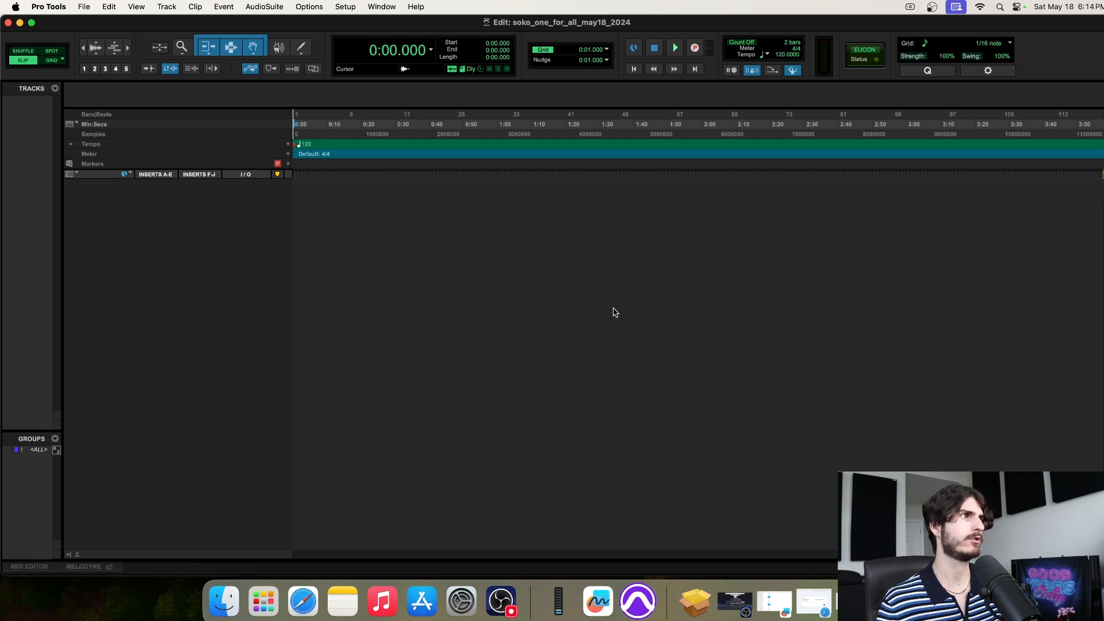
{"action": "left_click", "coordinate": [20, 24]}
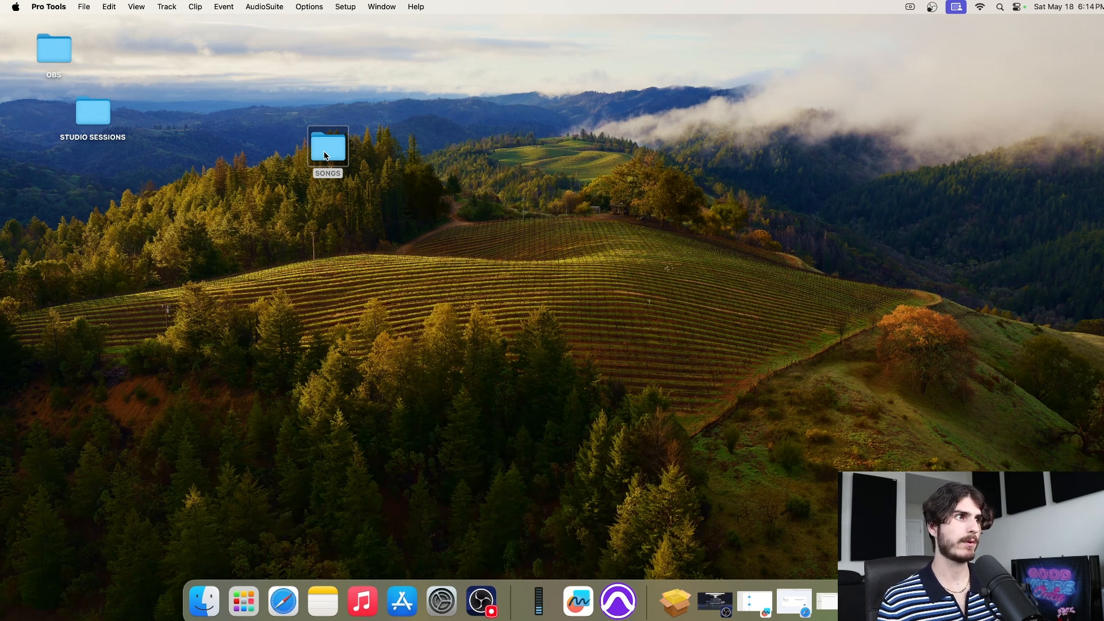
Open the SONGS folder on the desktop to see the saved session
{"action": "left_click", "coordinate": [325, 155]}
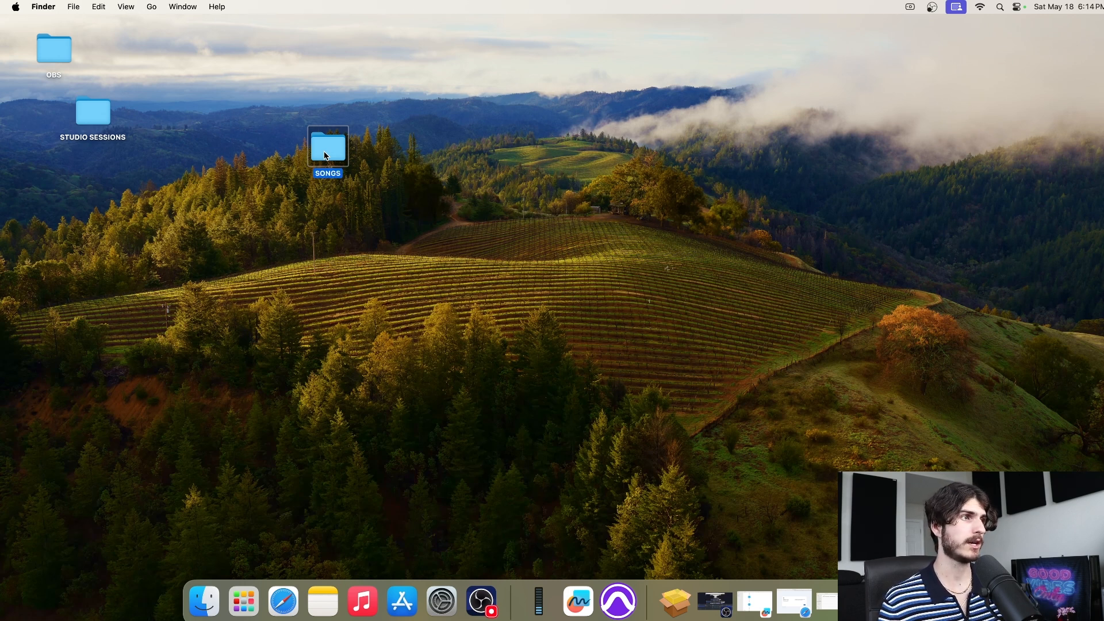
{"action": "double_click", "coordinate": [326, 156]}
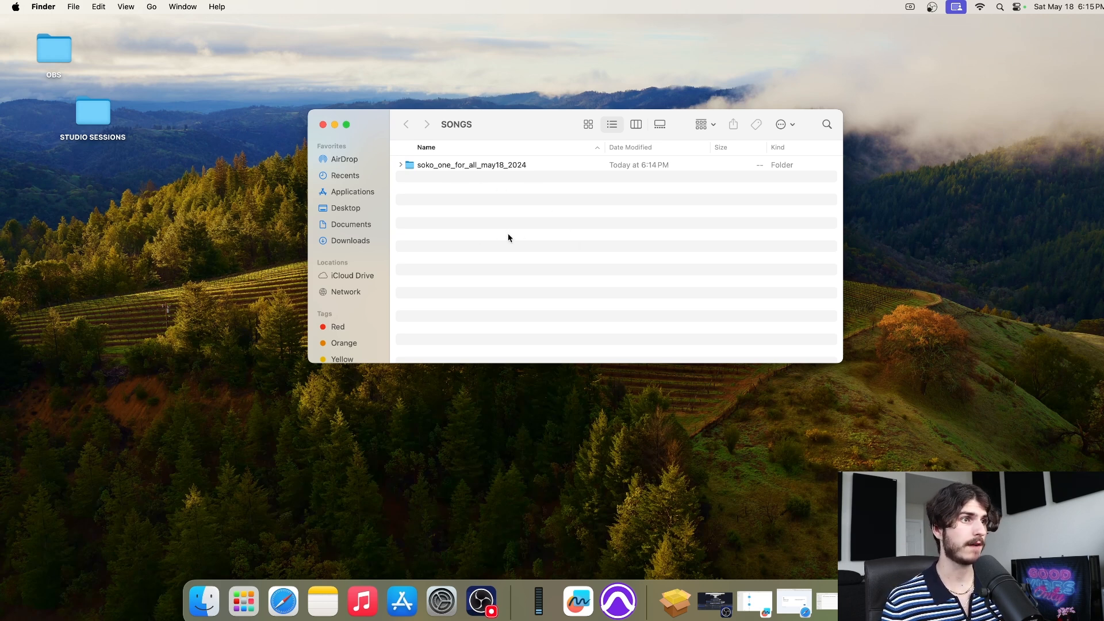
{"action": "left_click", "coordinate": [323, 124]}
{"action": "double_click", "coordinate": [92, 112]}
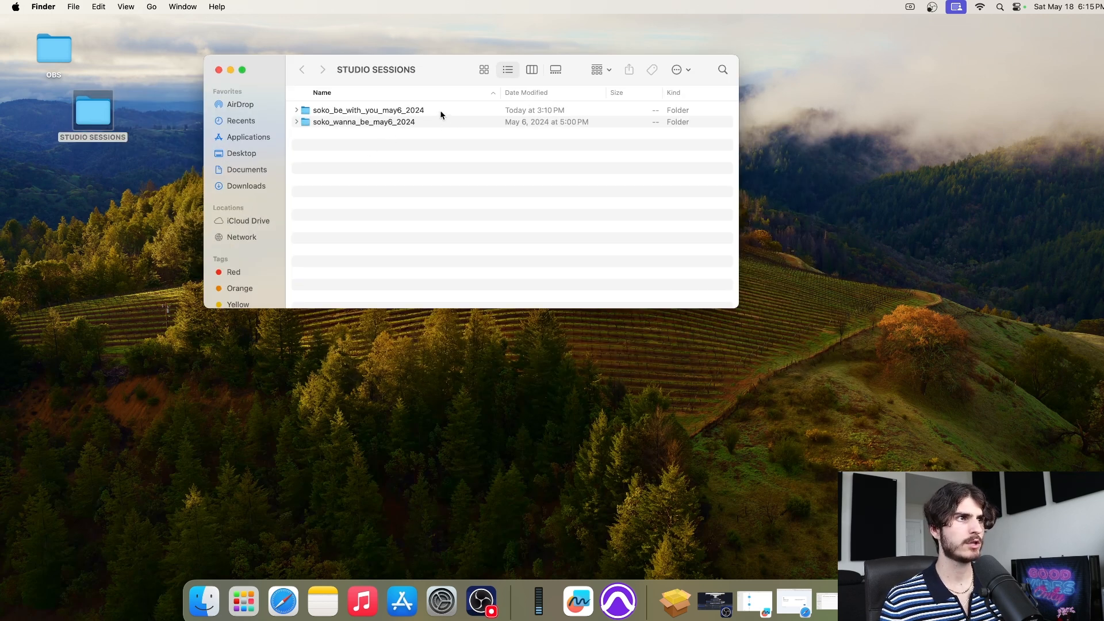
{"action": "left_click", "coordinate": [440, 111]}
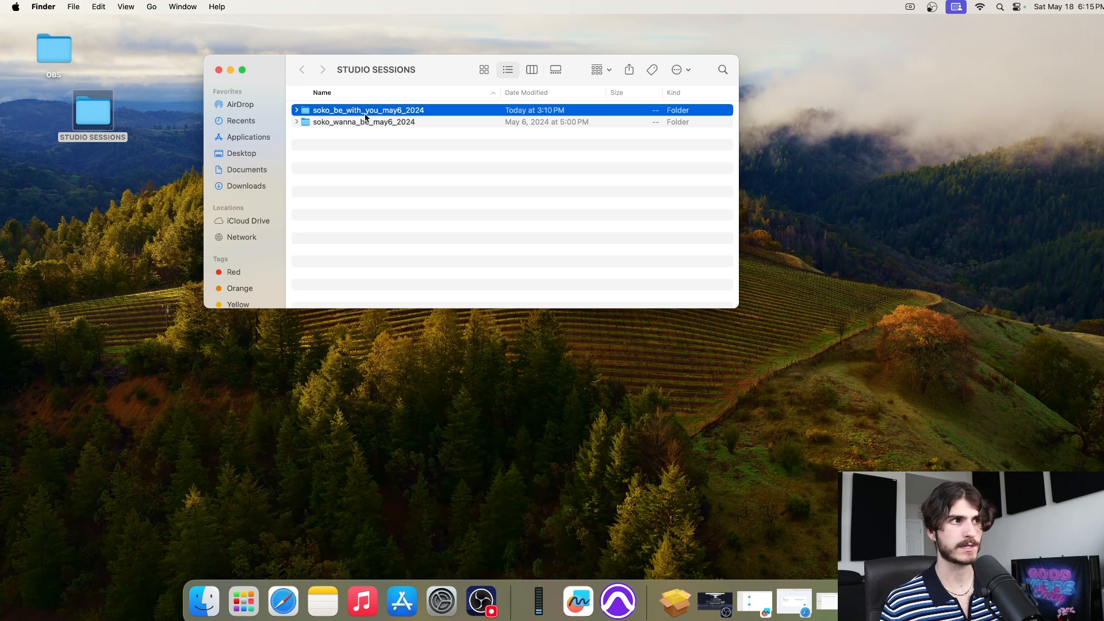
{"action": "key", "text": "Down"}
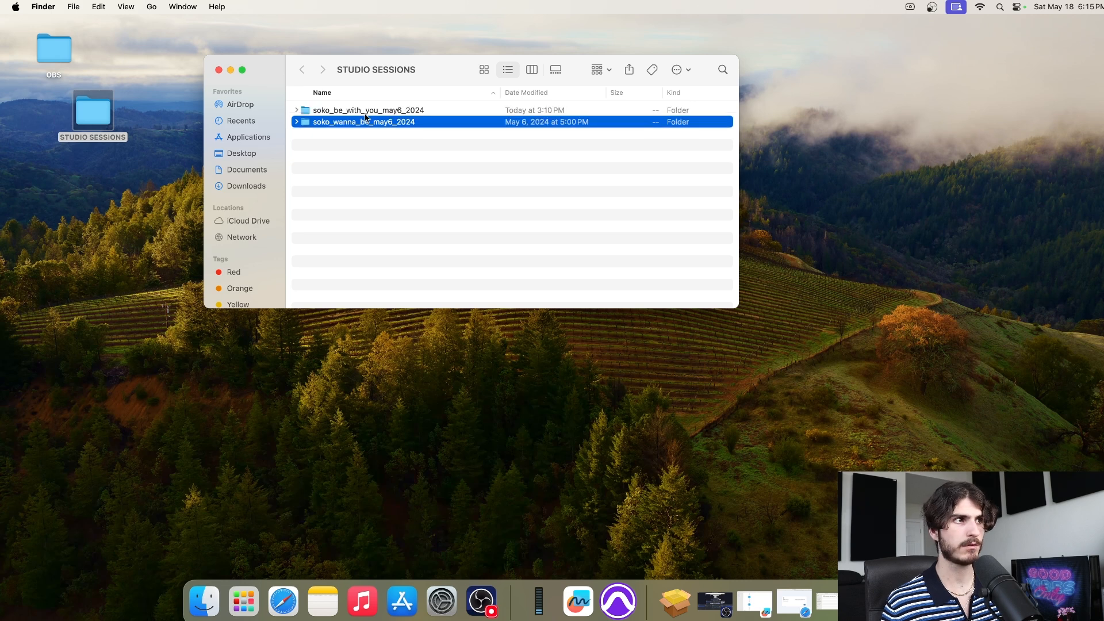
{"action": "left_click", "coordinate": [326, 114]}
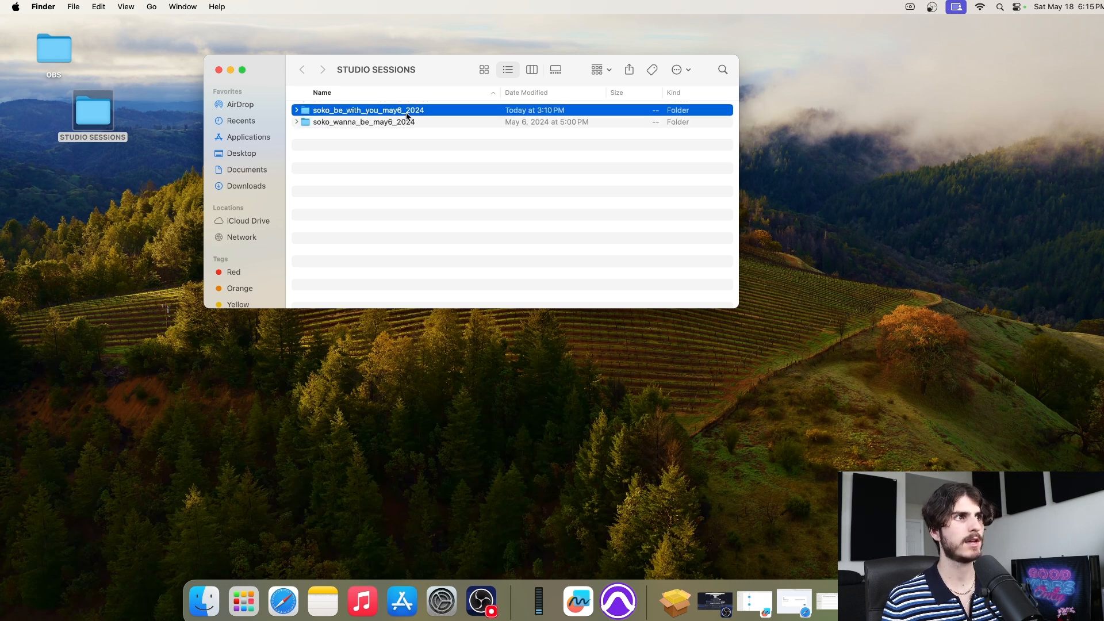
{"action": "left_click", "coordinate": [218, 70]}
{"action": "double_click", "coordinate": [328, 145]}
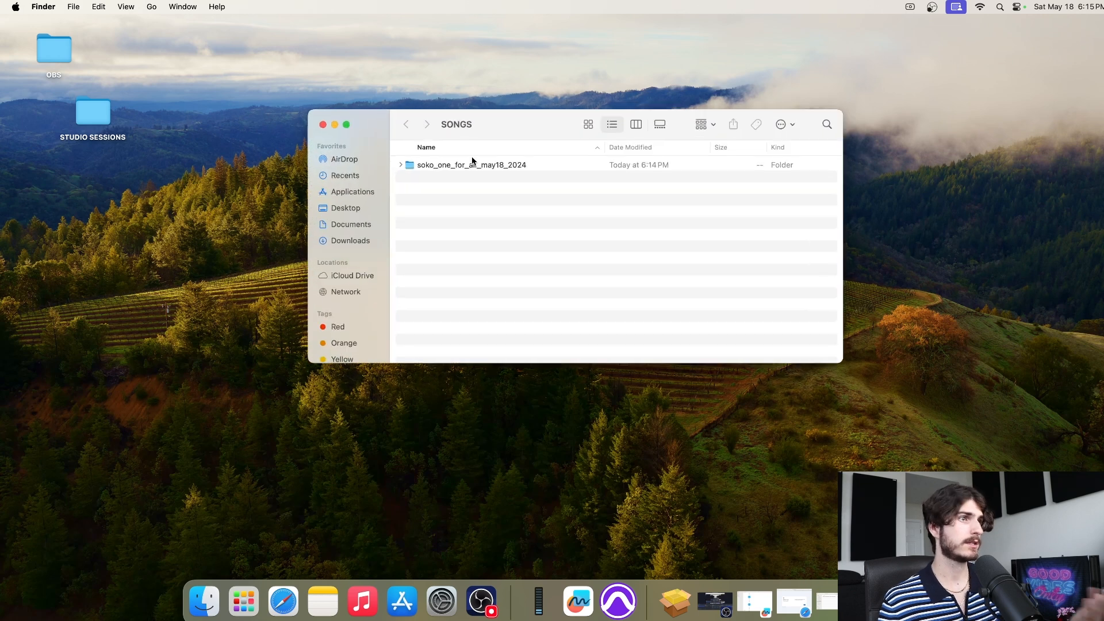
{"action": "left_click_drag", "start_coordinate": [519, 124], "coordinate": [441, 91]}
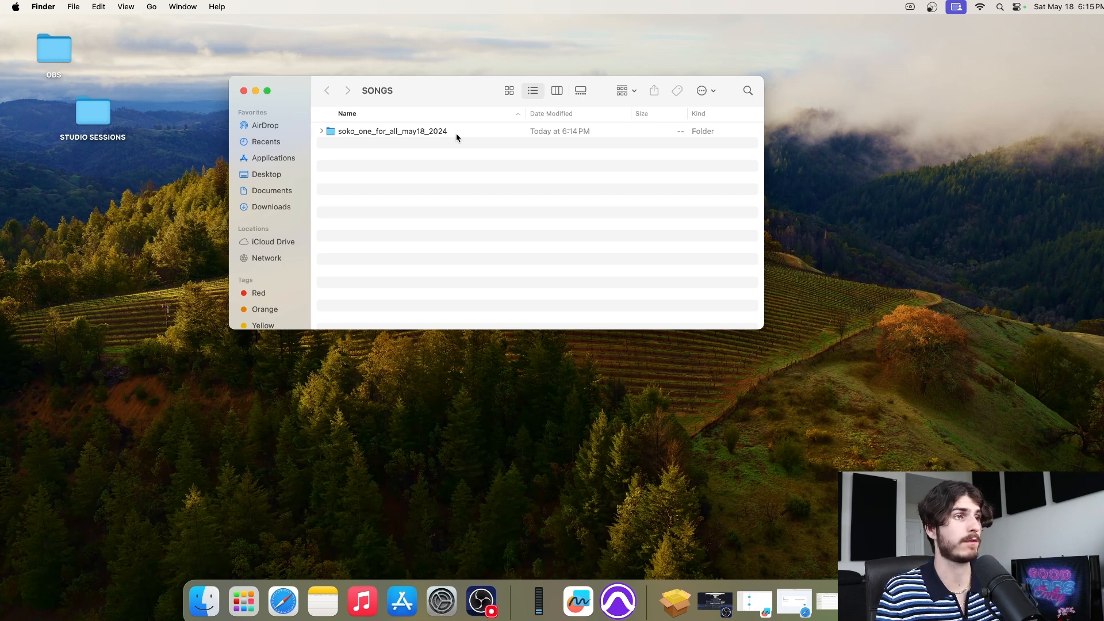
{"action": "double_click", "coordinate": [457, 136]}
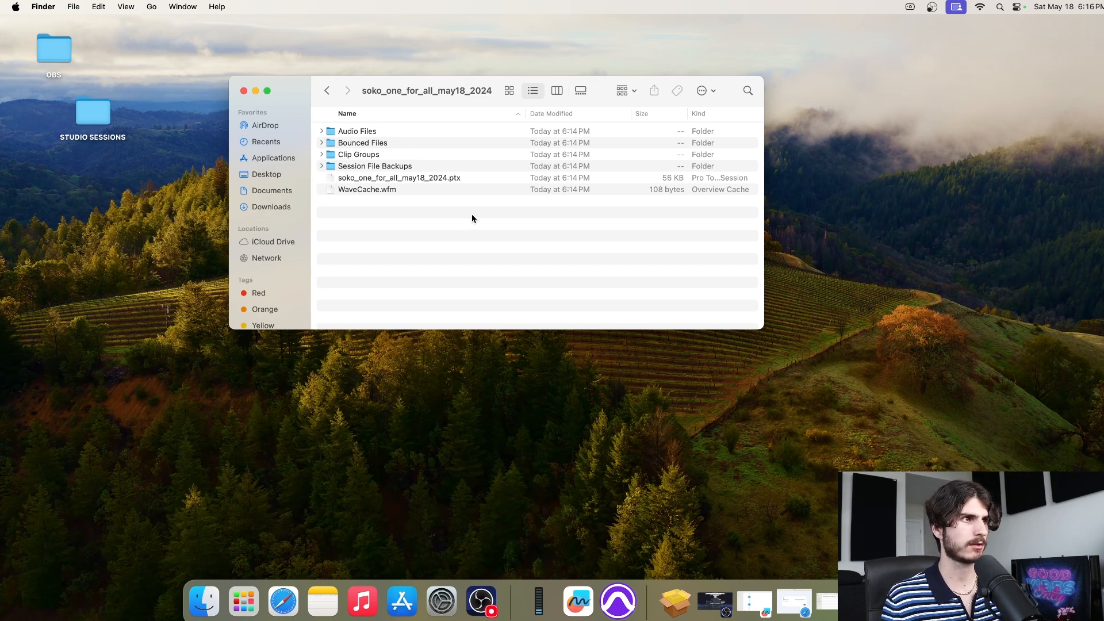
{"action": "left_click", "coordinate": [389, 134]}
{"action": "double_click", "coordinate": [389, 133]}
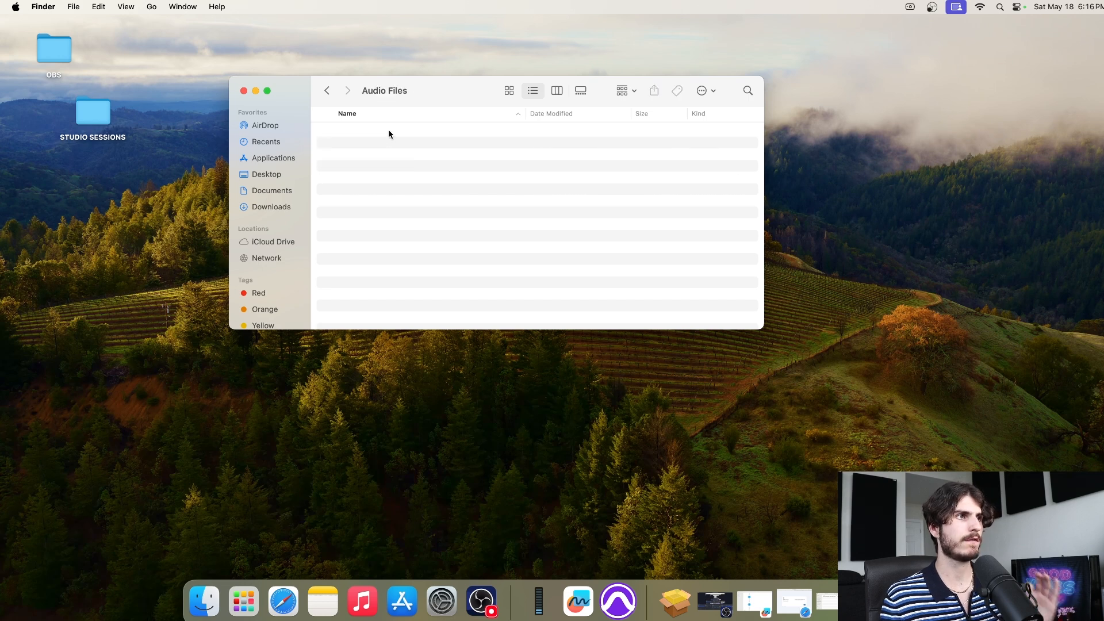
{"action": "left_click", "coordinate": [326, 90]}
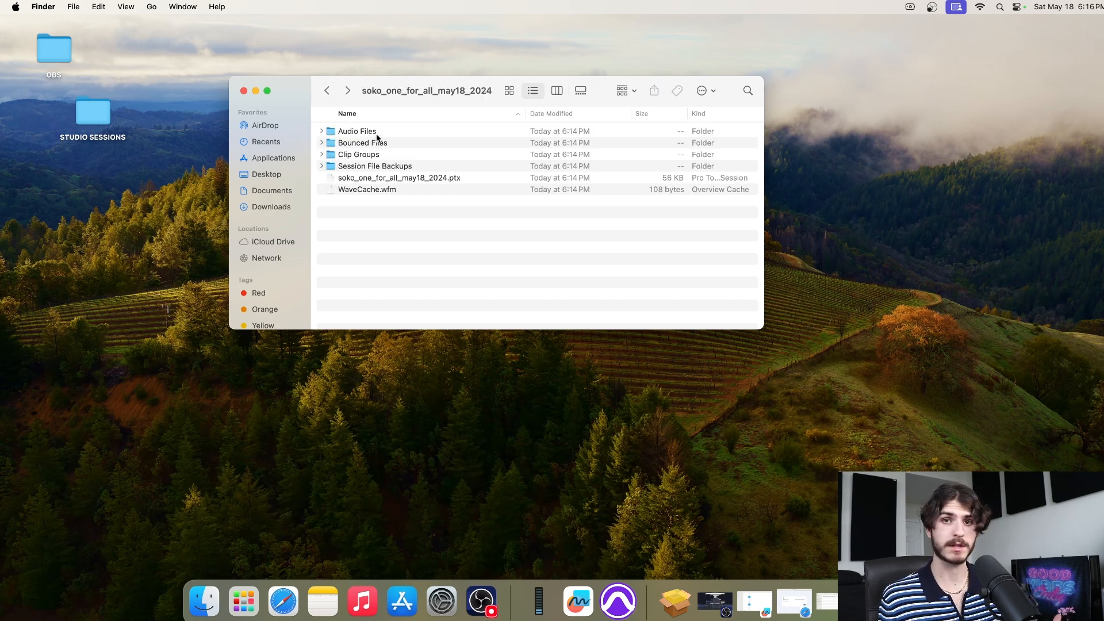
{"action": "double_click", "coordinate": [397, 144]}
{"action": "left_click", "coordinate": [323, 91]}
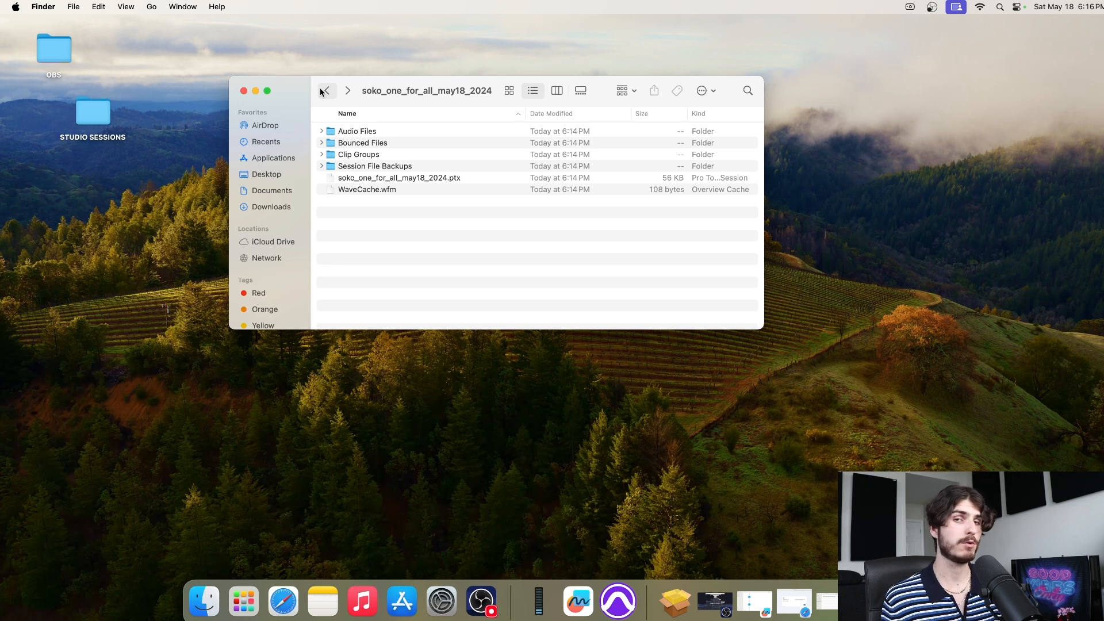
{"action": "left_click", "coordinate": [396, 145]}
{"action": "double_click", "coordinate": [396, 144]}
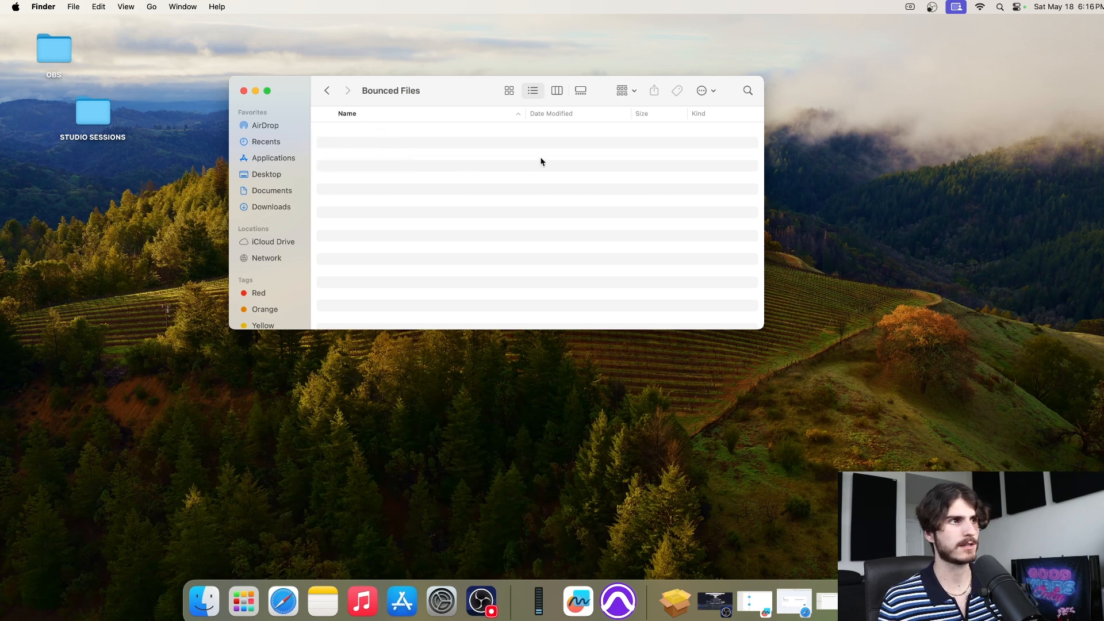
{"action": "left_click", "coordinate": [326, 91]}
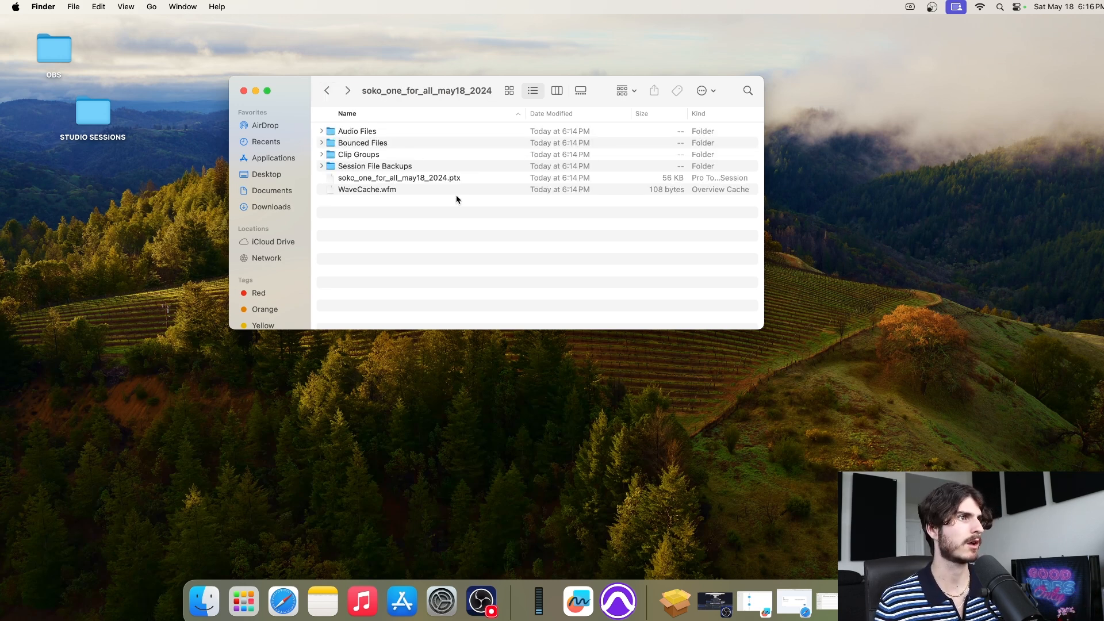
{"action": "double_click", "coordinate": [393, 155]}
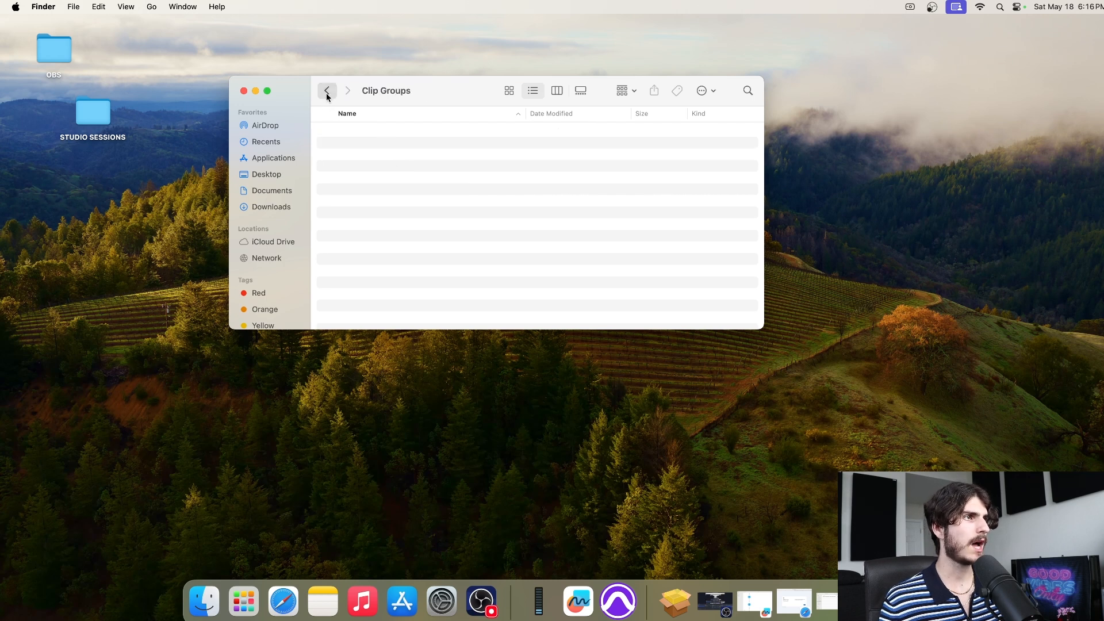
{"action": "left_click", "coordinate": [327, 90]}
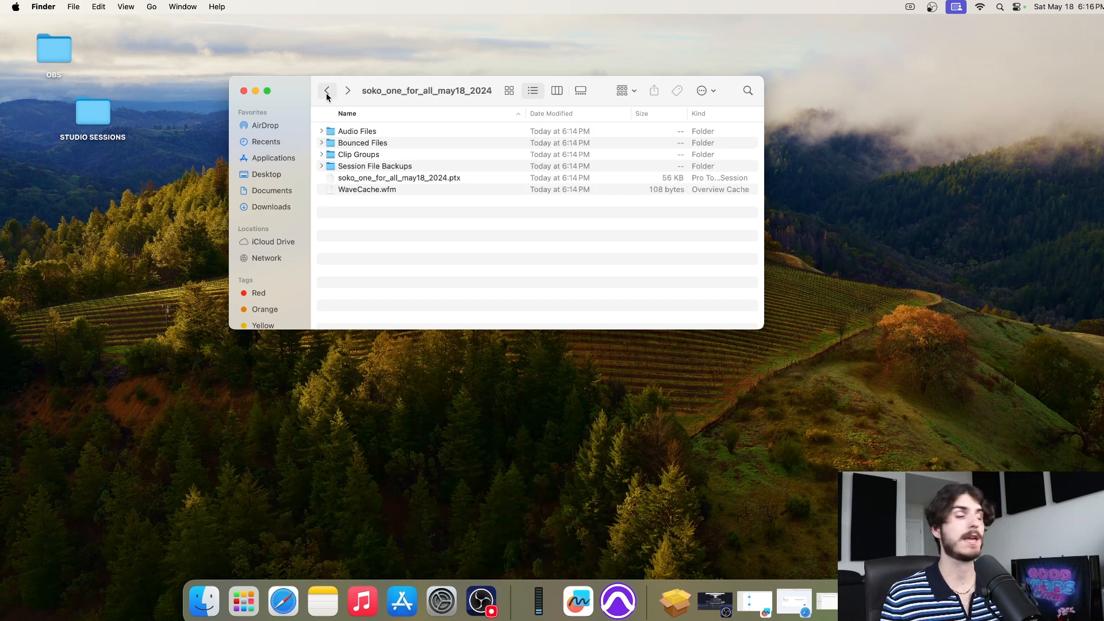
{"action": "double_click", "coordinate": [425, 167]}
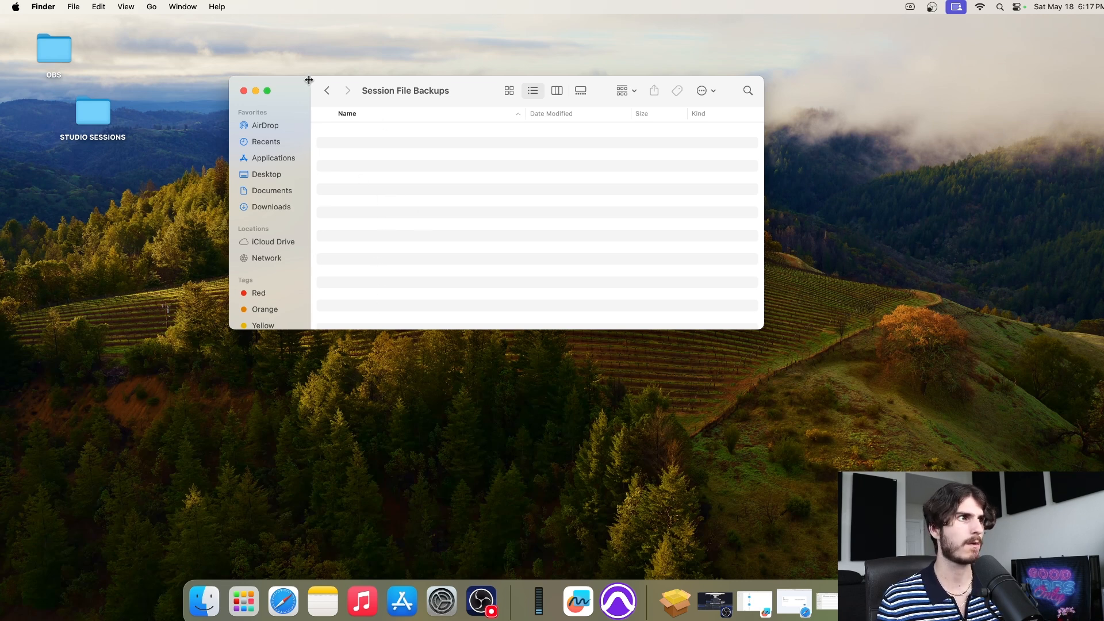
{"action": "left_click", "coordinate": [327, 91]}
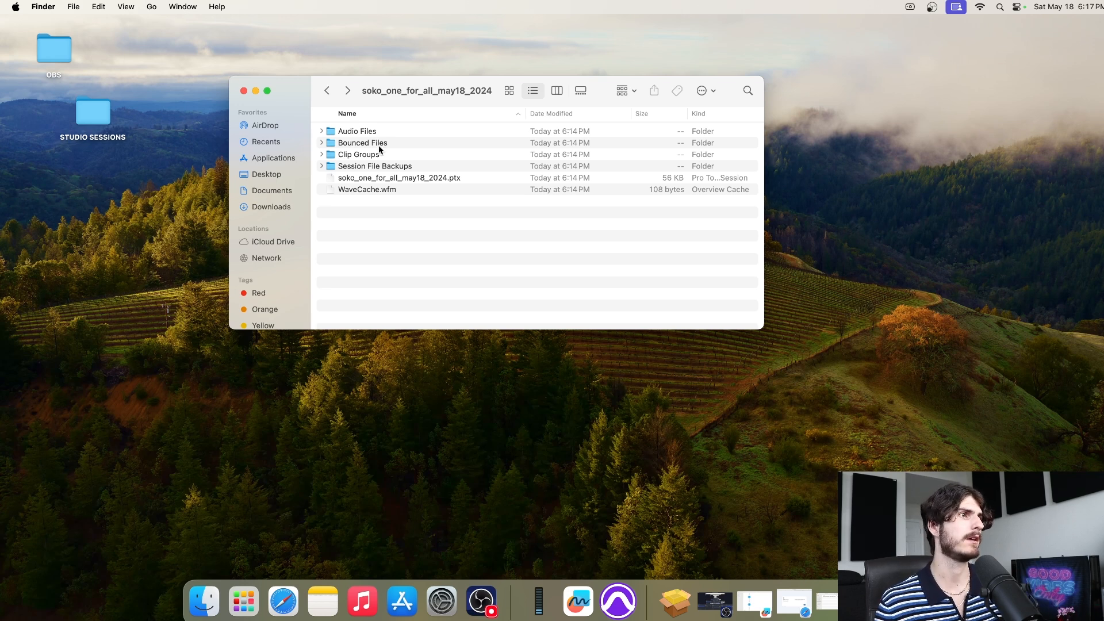
{"action": "left_click", "coordinate": [471, 178]}
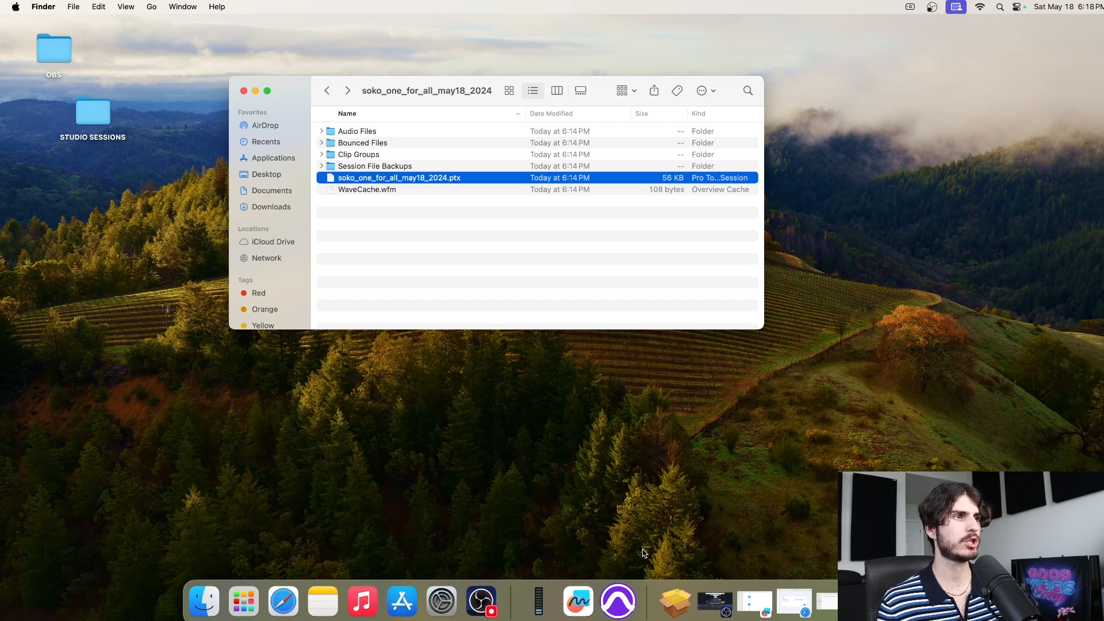
{"action": "right_click", "coordinate": [621, 604]}
Quit Pro Tools and reopen the soko_one_for_all_may18_2024 session file from its folder
{"action": "left_click", "coordinate": [631, 561]}
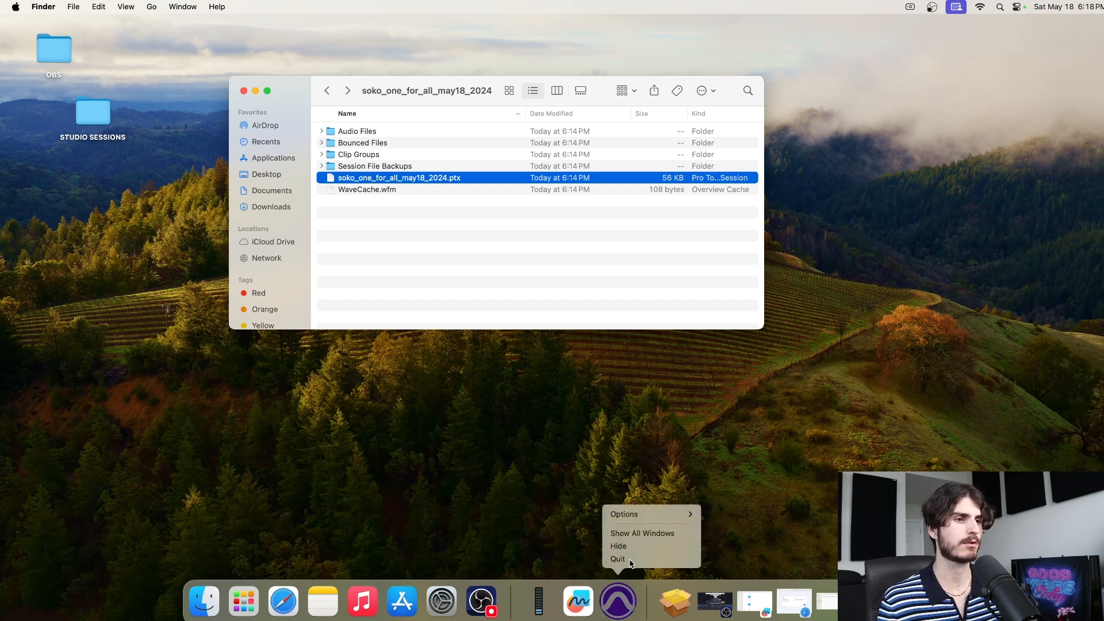
{"action": "left_click", "coordinate": [325, 93]}
{"action": "left_click", "coordinate": [348, 90]}
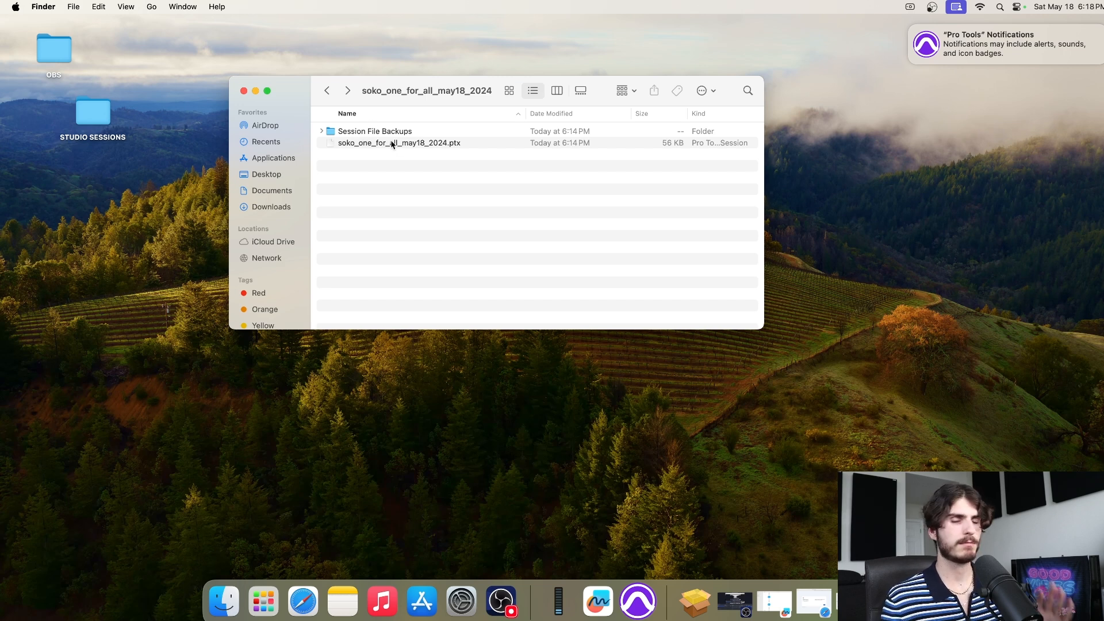
{"action": "left_click", "coordinate": [477, 143]}
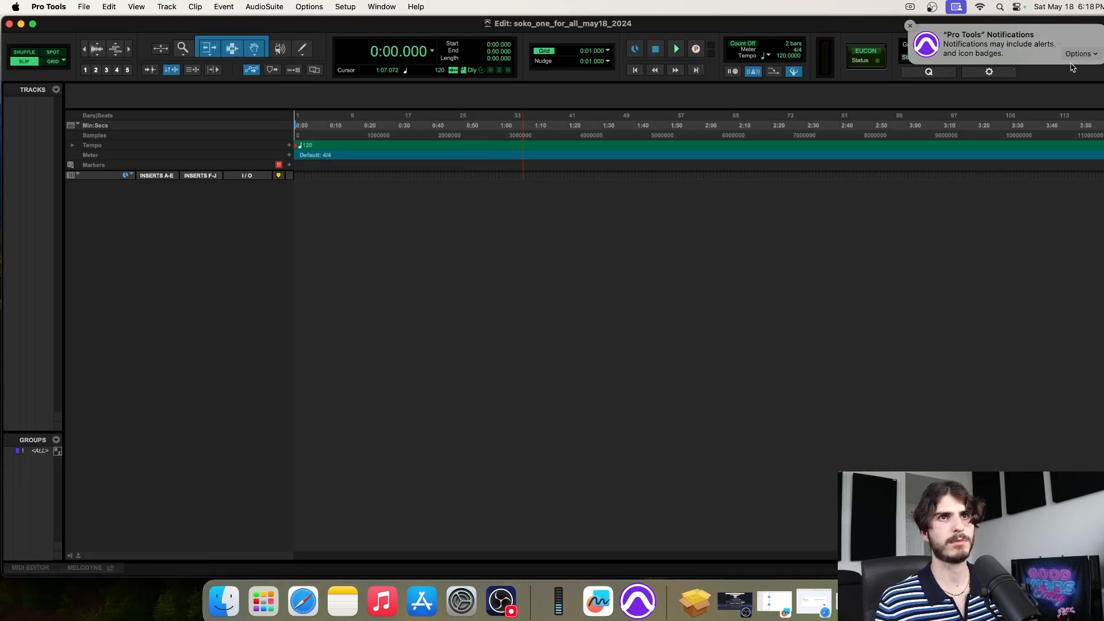
Close the session folder window and move the empty Edit window to the top of the screen
{"action": "scroll", "coordinate": [977, 62], "scroll_direction": "left", "scroll_amount": 5}
{"action": "left_click_drag", "start_coordinate": [693, 27], "coordinate": [708, 263]}
{"action": "left_click", "coordinate": [403, 178]}
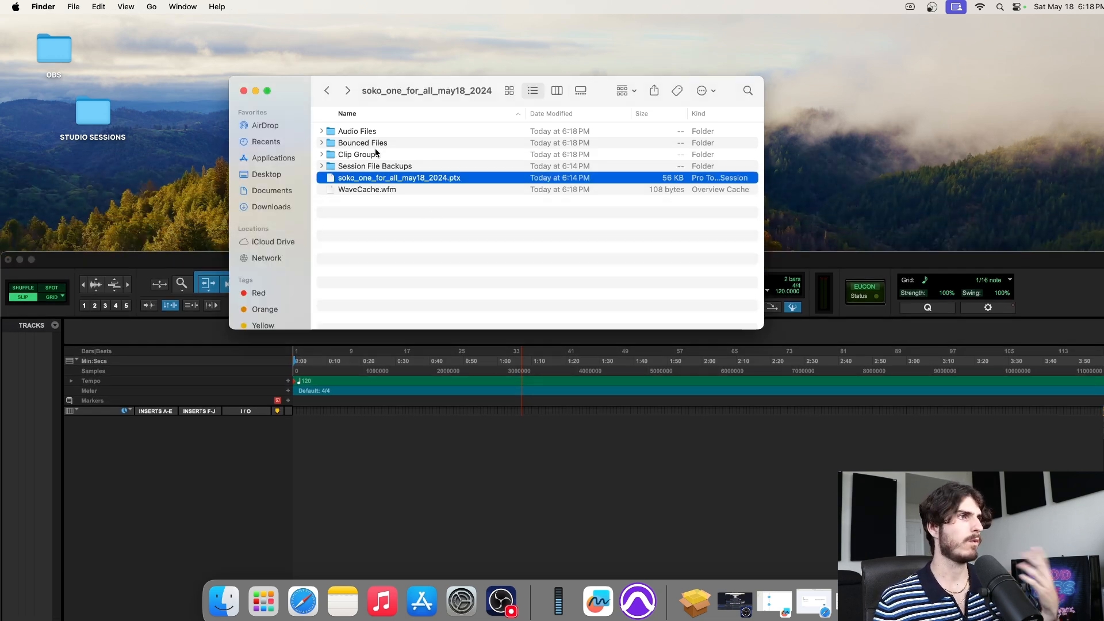
{"action": "left_click", "coordinate": [244, 91]}
{"action": "left_click_drag", "start_coordinate": [712, 262], "coordinate": [700, 23]}
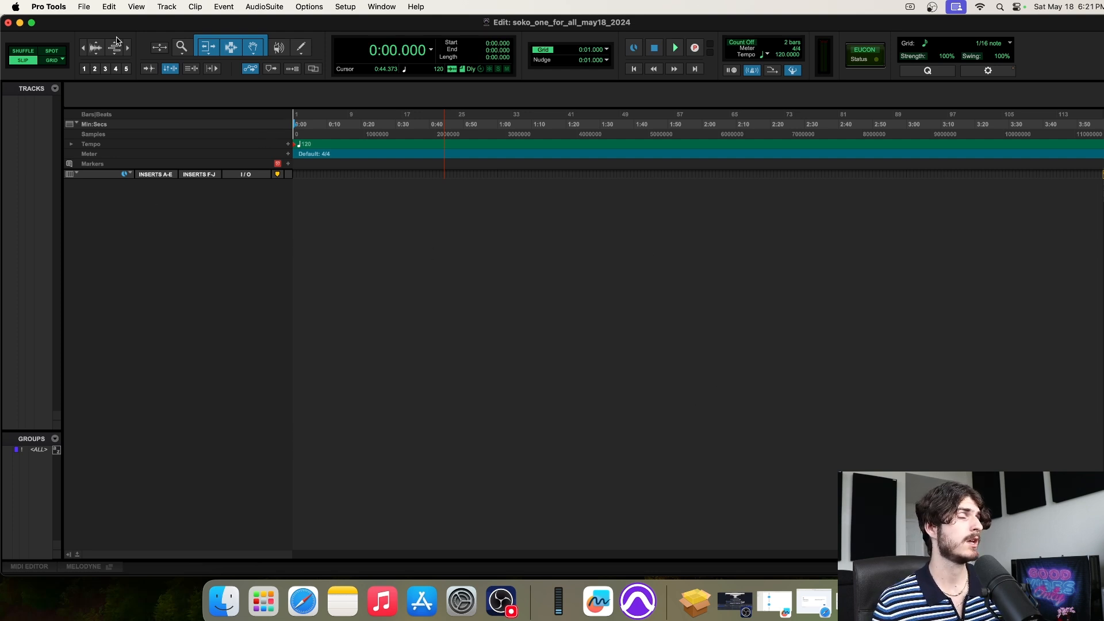
Create one mono audio track named RECORD with Track > New
{"action": "left_click", "coordinate": [167, 6]}
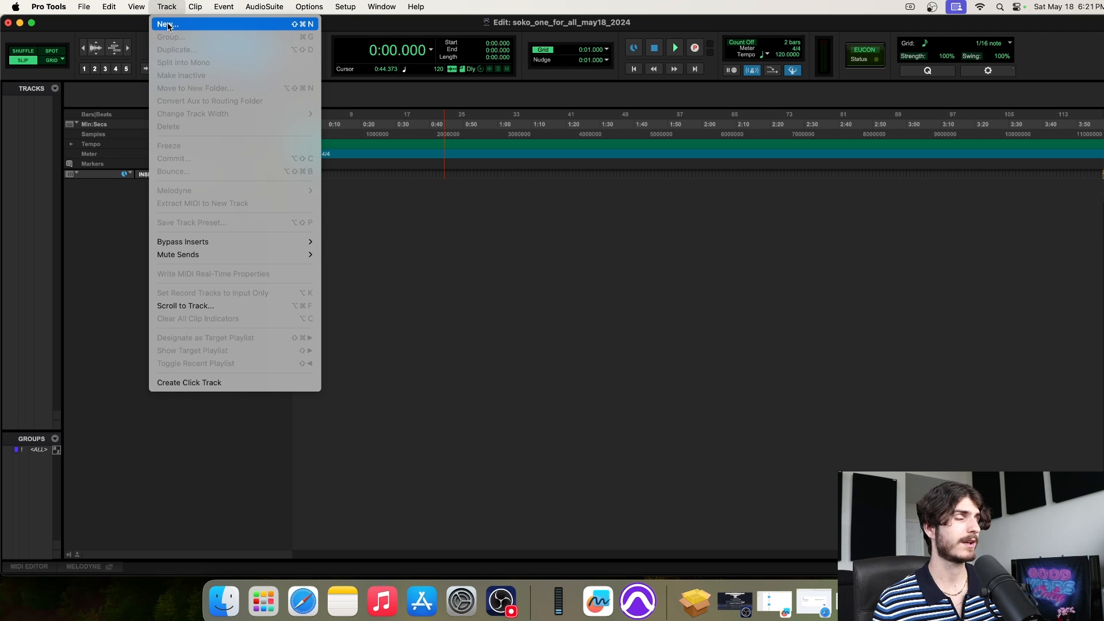
{"action": "left_click", "coordinate": [168, 25]}
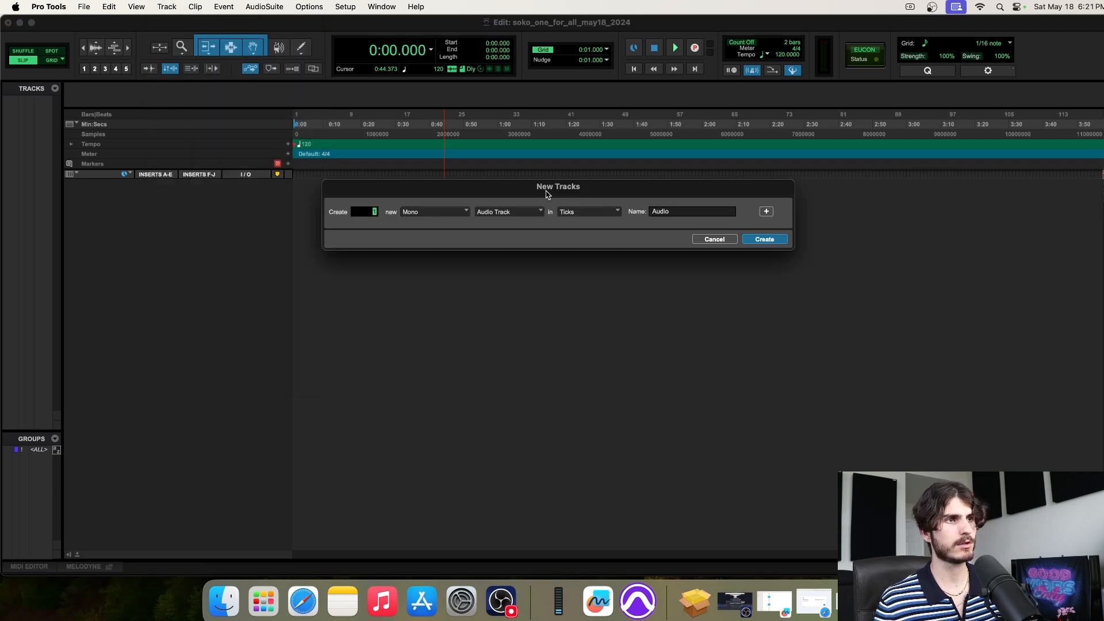
{"action": "left_click_drag", "start_coordinate": [546, 194], "coordinate": [549, 199]}
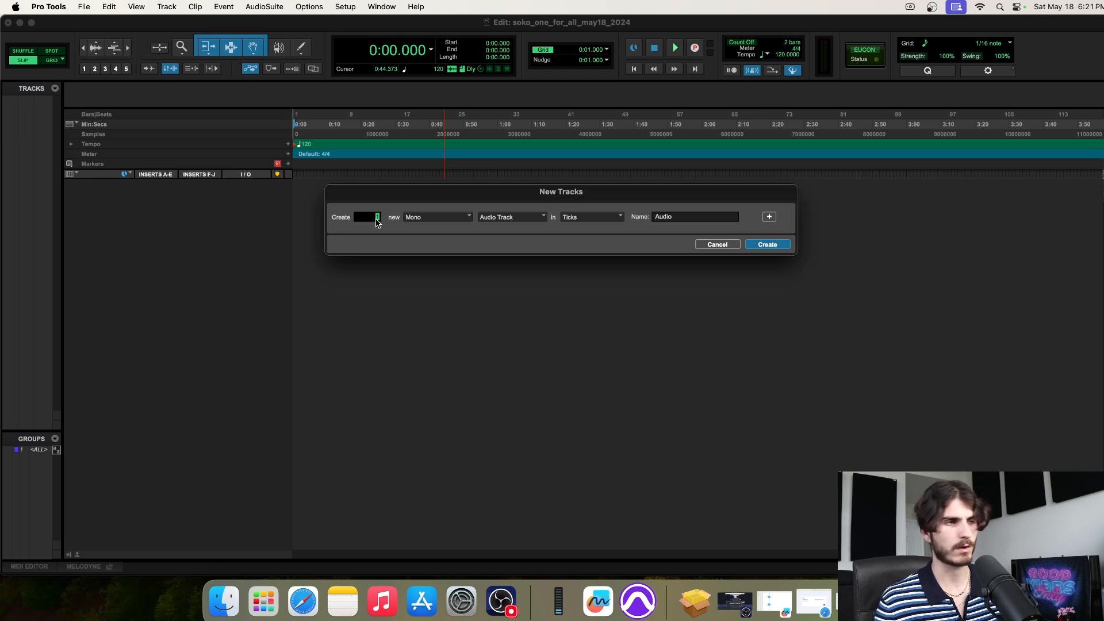
{"action": "left_click", "coordinate": [433, 219]}
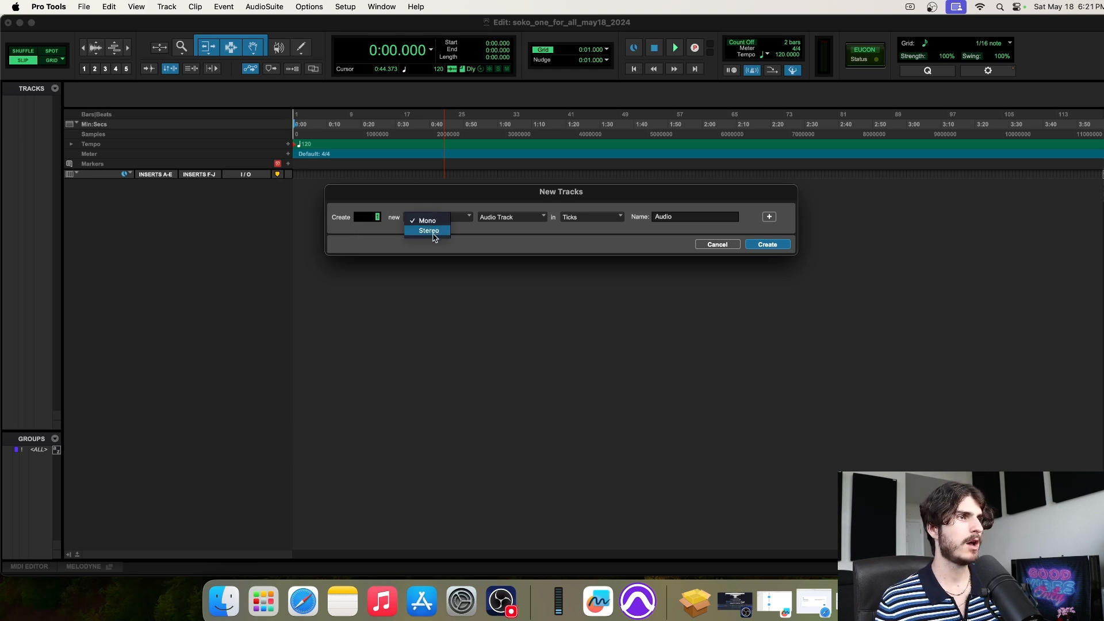
{"action": "left_click", "coordinate": [435, 222]}
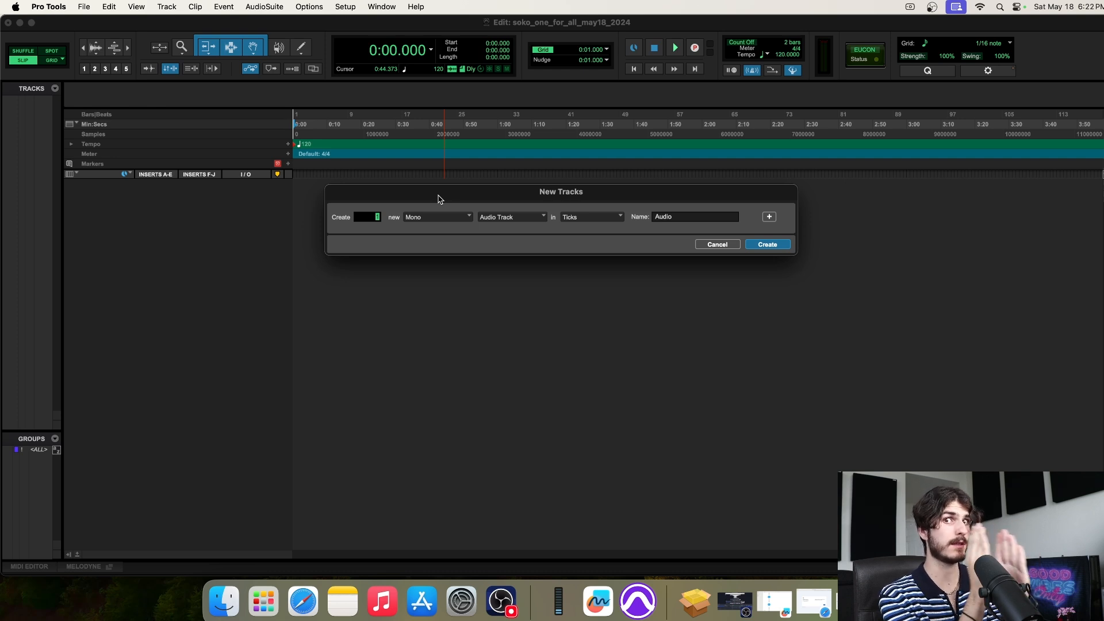
{"action": "left_click", "coordinate": [423, 222]}
{"action": "left_click", "coordinate": [475, 214]}
{"action": "left_click", "coordinate": [496, 219]}
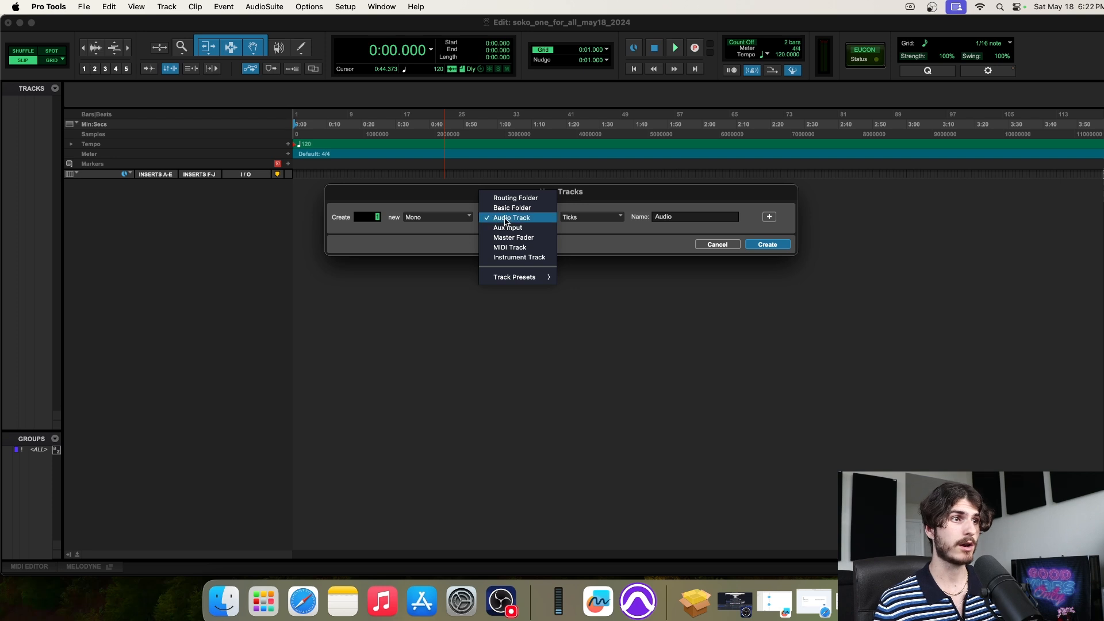
{"action": "left_click", "coordinate": [506, 219]}
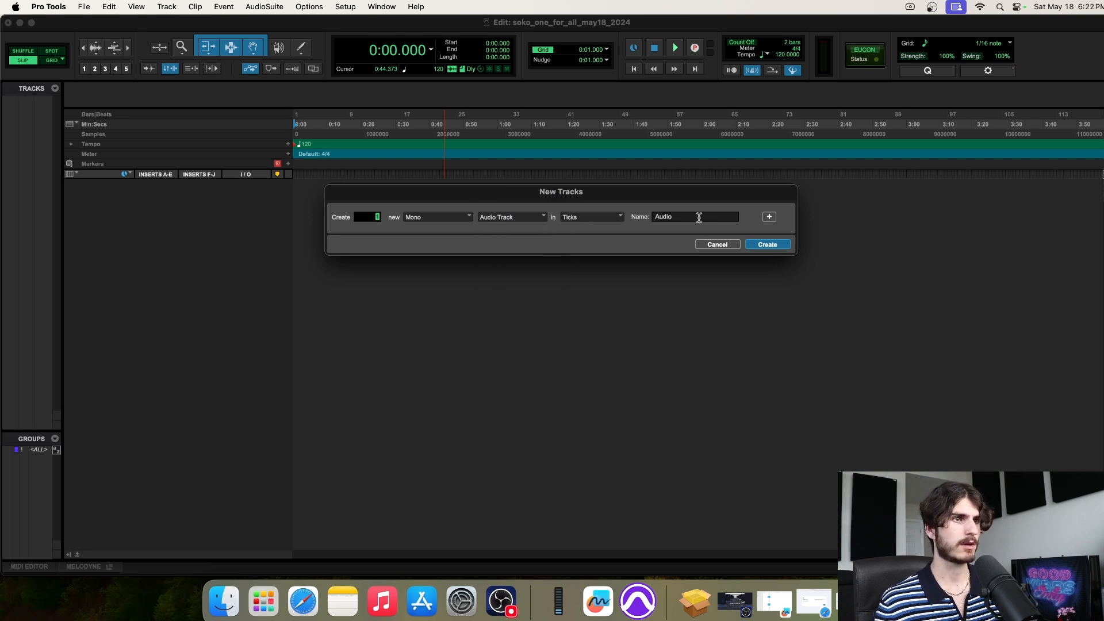
{"action": "left_click_drag", "start_coordinate": [697, 219], "coordinate": [617, 217]}
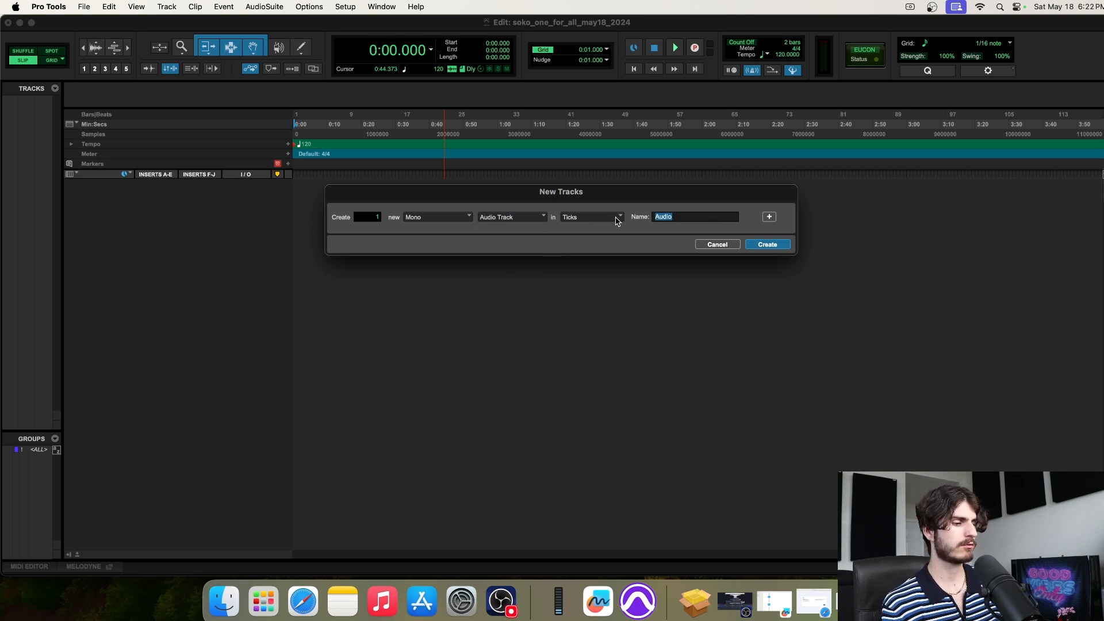
{"action": "type", "text": "RECORD"}
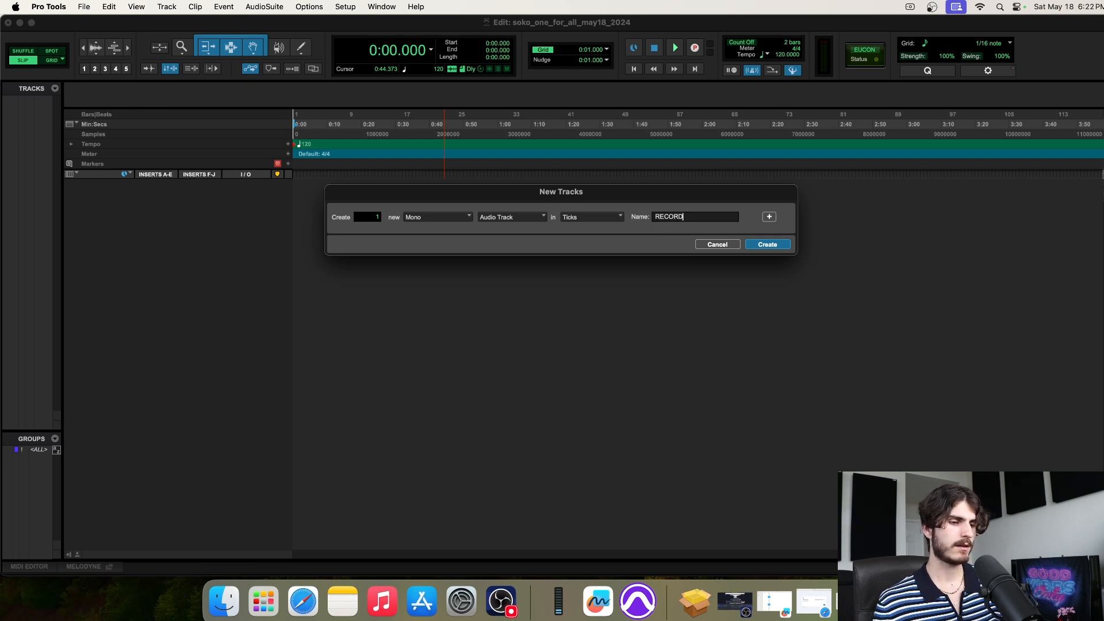
{"action": "key", "text": "Return"}
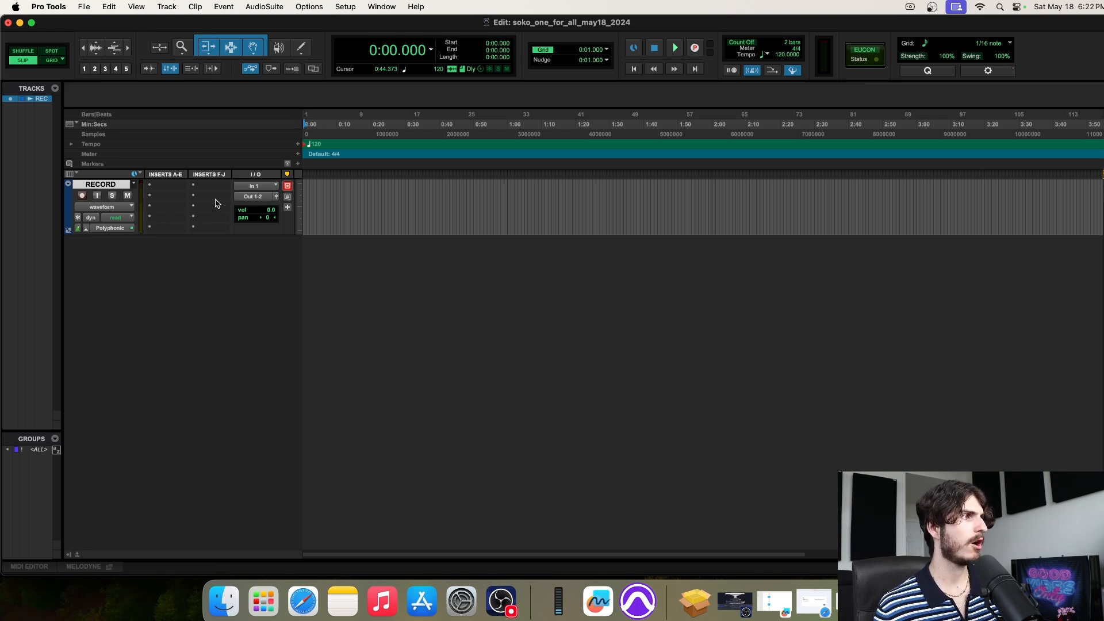
Select the range 0:02.389 to 1:58.442 on the RECORD track
{"action": "left_click_drag", "start_coordinate": [365, 205], "coordinate": [598, 207]}
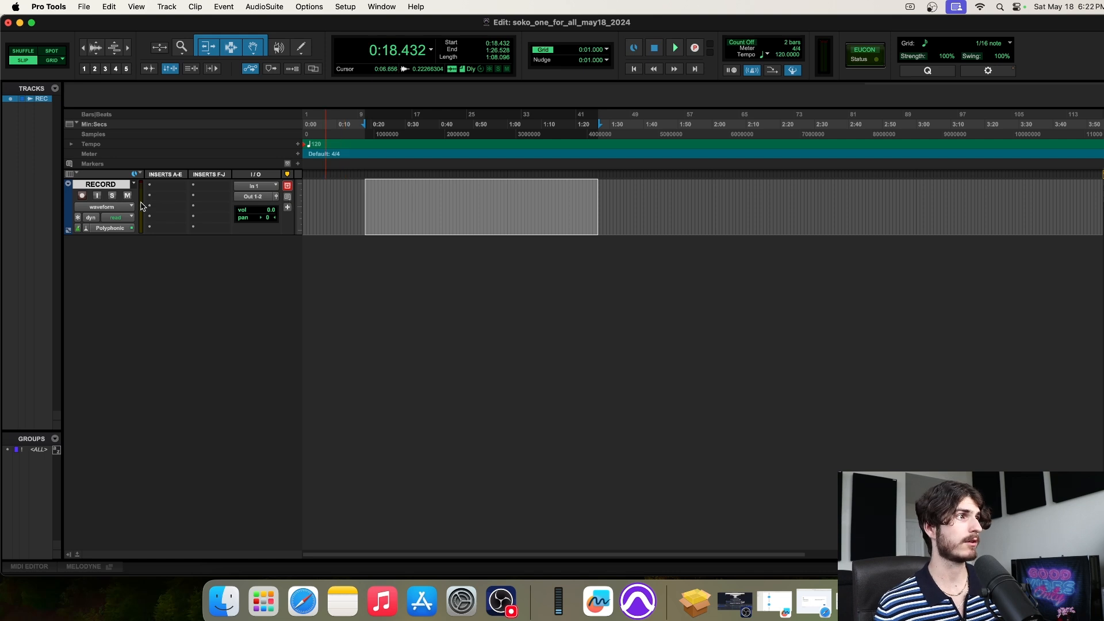
{"action": "left_click_drag", "start_coordinate": [311, 202], "coordinate": [287, 198]}
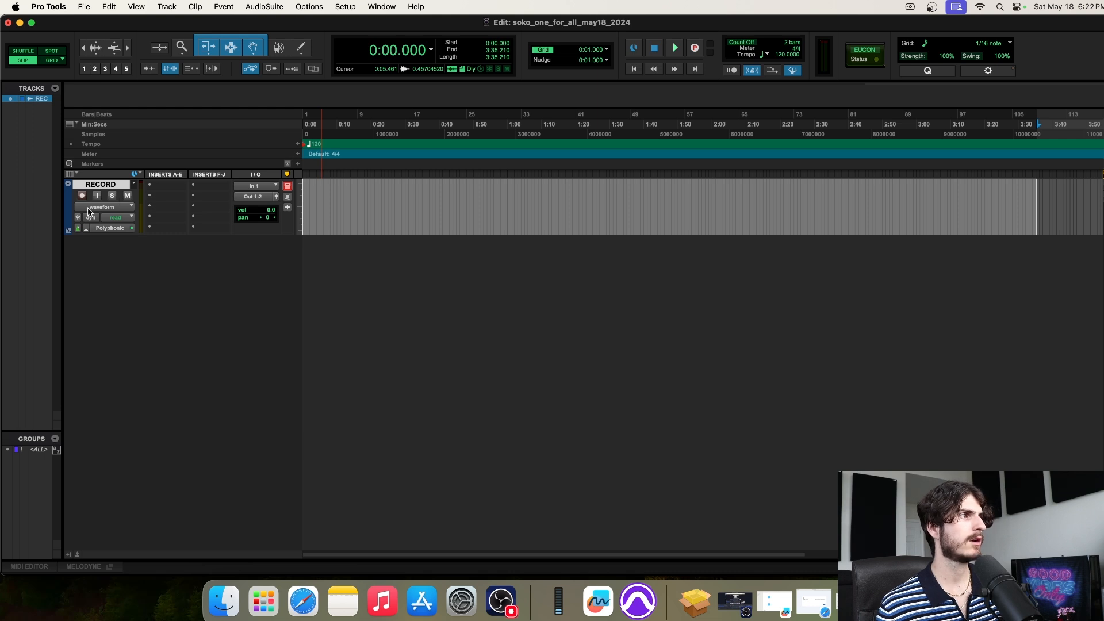
{"action": "left_click", "coordinate": [367, 204]}
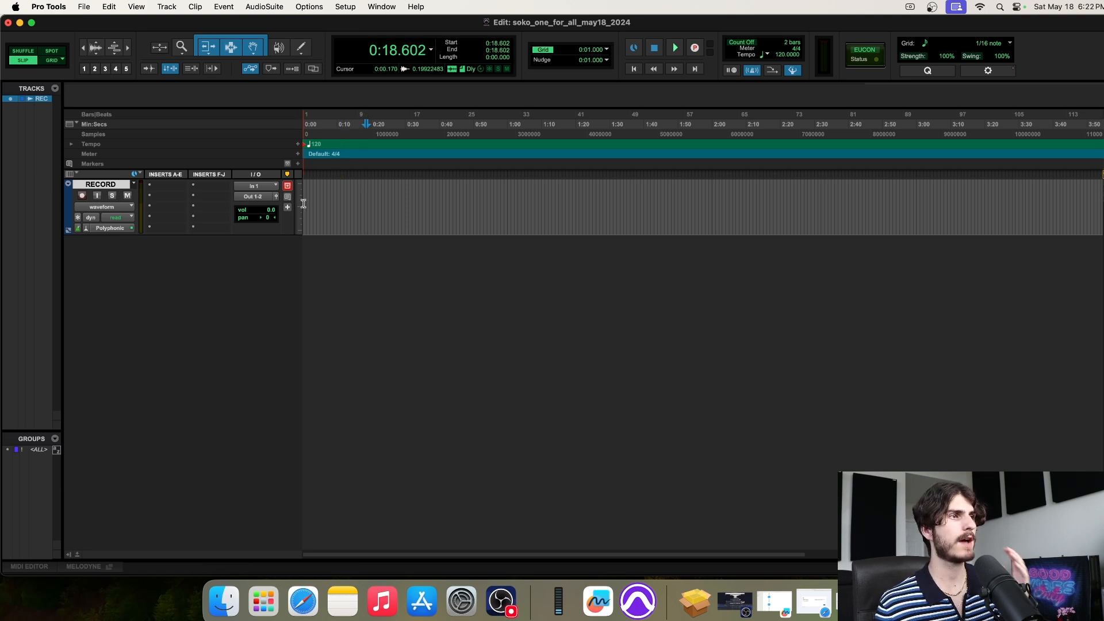
{"action": "left_click_drag", "start_coordinate": [309, 196], "coordinate": [607, 206]}
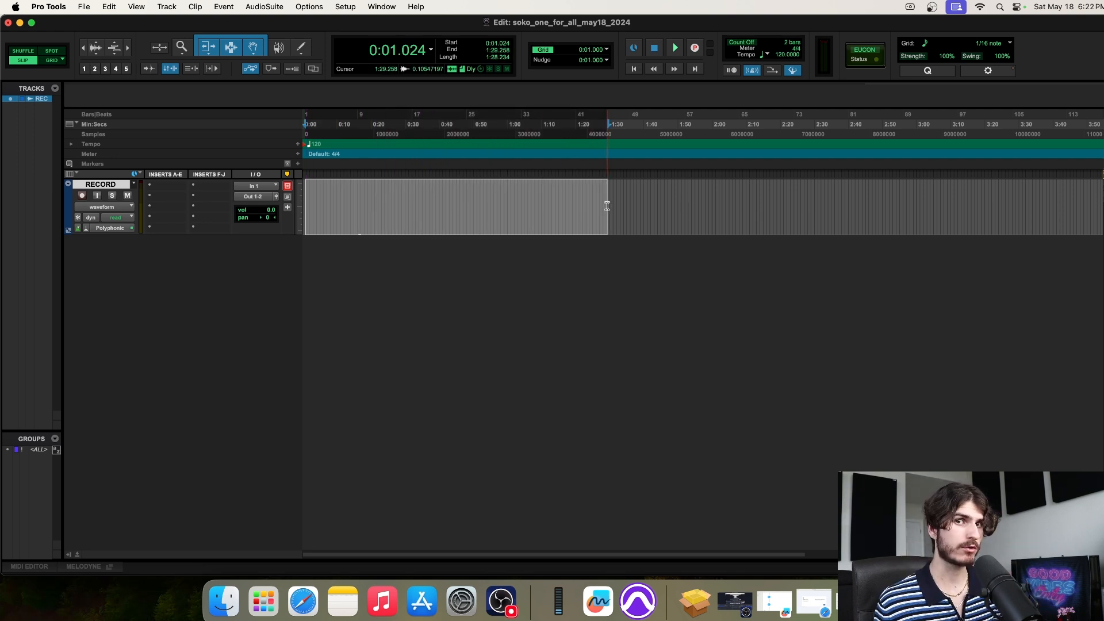
{"action": "left_click", "coordinate": [351, 208]}
{"action": "left_click_drag", "start_coordinate": [310, 206], "coordinate": [707, 201]}
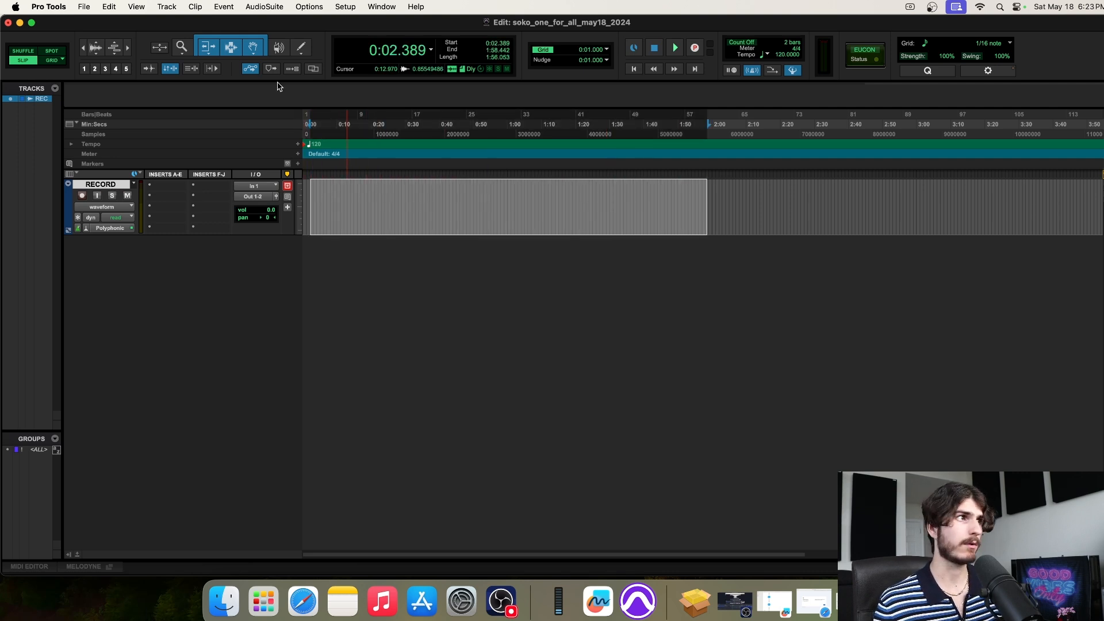
{"action": "left_click", "coordinate": [167, 7]}
Create two mono audio tracks named LEAD, producing LEAD 1 and LEAD 2
{"action": "left_click", "coordinate": [170, 24]}
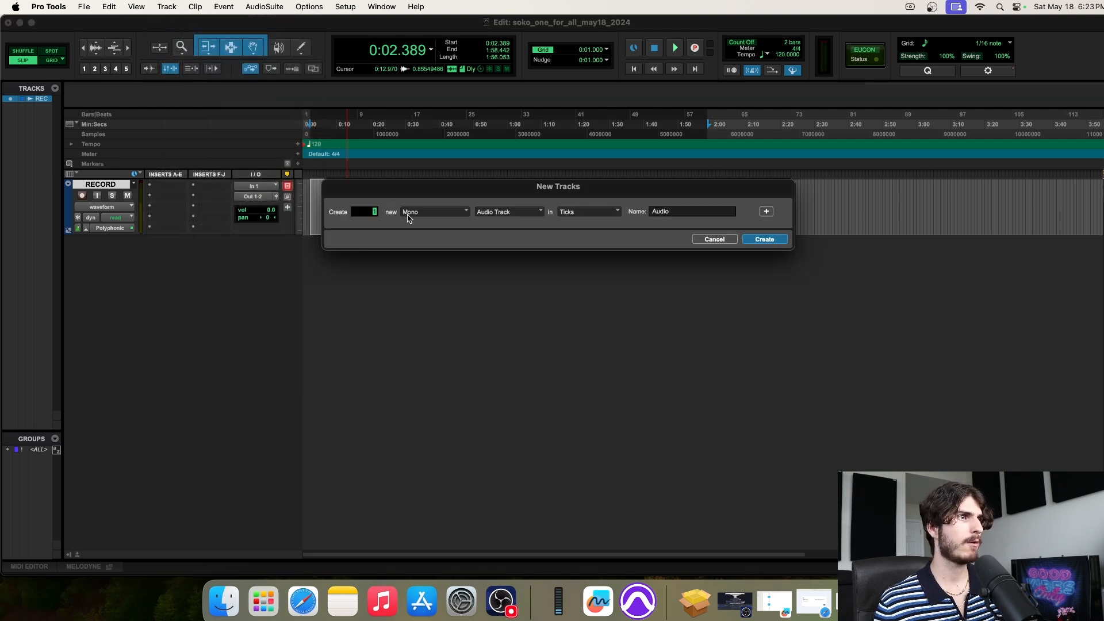
{"action": "left_click", "coordinate": [419, 216]}
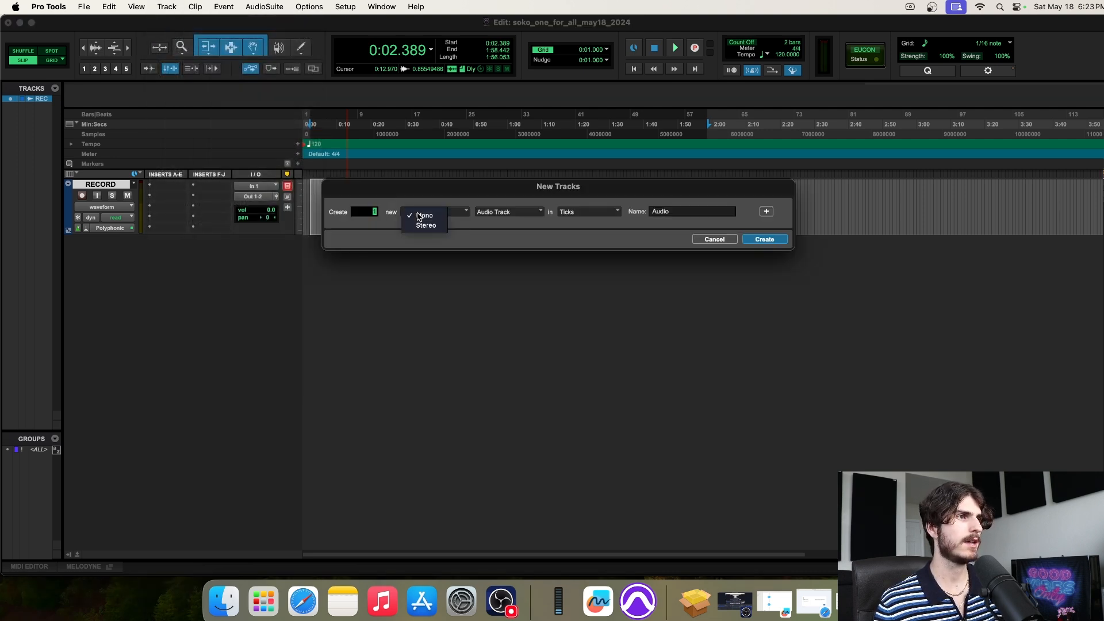
{"action": "left_click", "coordinate": [423, 218]}
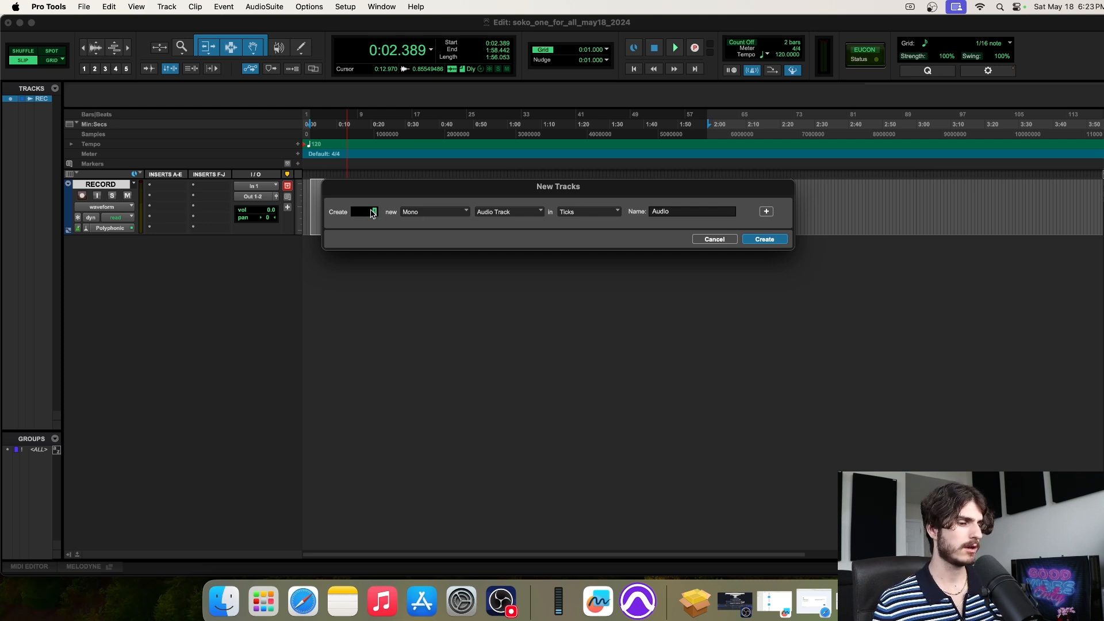
{"action": "left_click", "coordinate": [423, 214]}
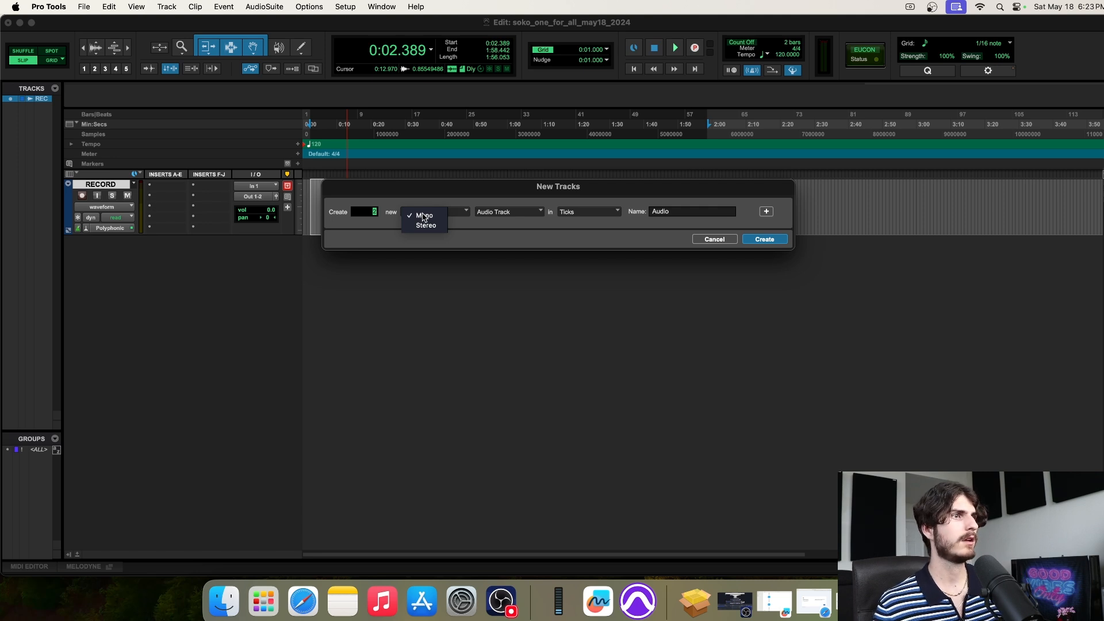
{"action": "left_click", "coordinate": [509, 220]}
{"action": "left_click", "coordinate": [687, 212]}
{"action": "type", "text": "LEAD"}
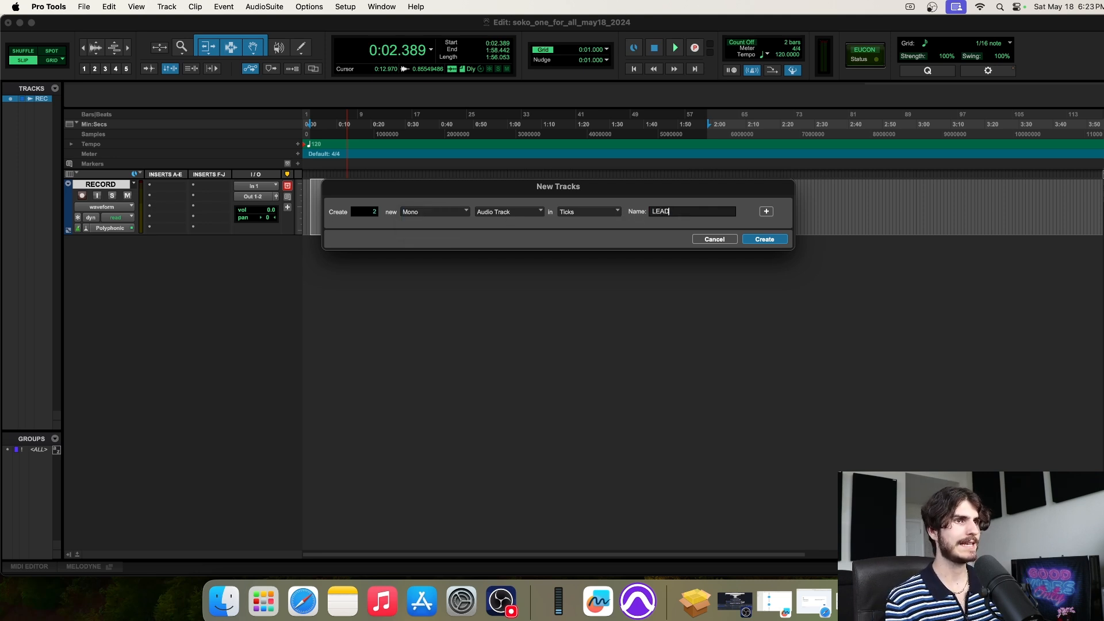
{"action": "left_click", "coordinate": [769, 239]}
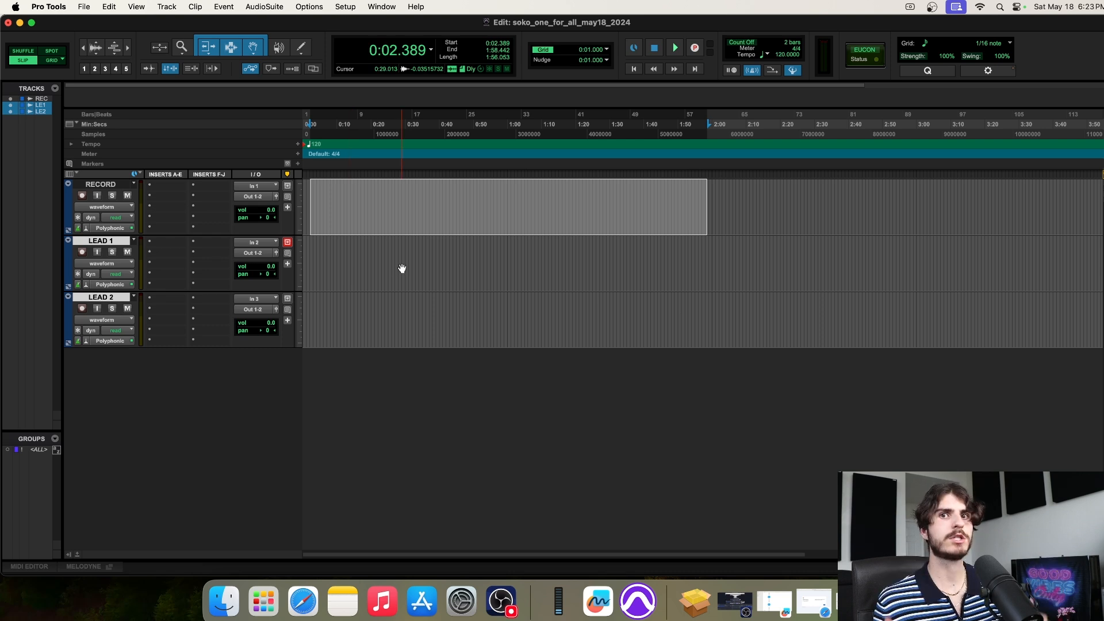
Make trial range selections on RECORD, LEAD 1 and LEAD 2, ending with 0:13.482–1:09.802 on LEAD 2
{"action": "left_click_drag", "start_coordinate": [318, 189], "coordinate": [882, 194]}
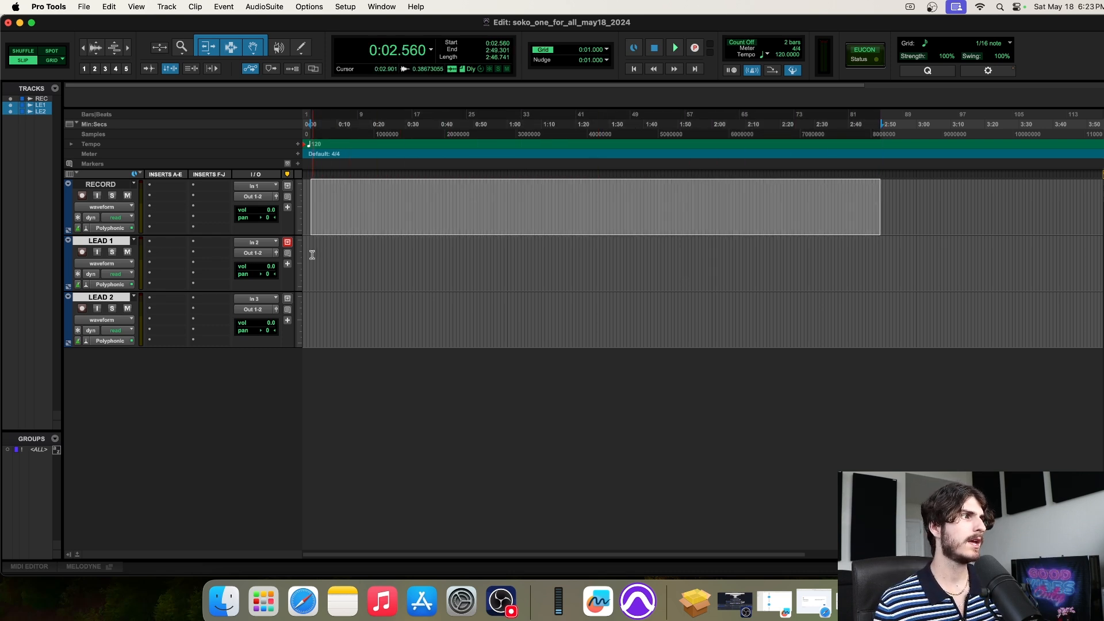
{"action": "left_click_drag", "start_coordinate": [312, 254], "coordinate": [637, 258]}
{"action": "left_click_drag", "start_coordinate": [311, 311], "coordinate": [794, 297]}
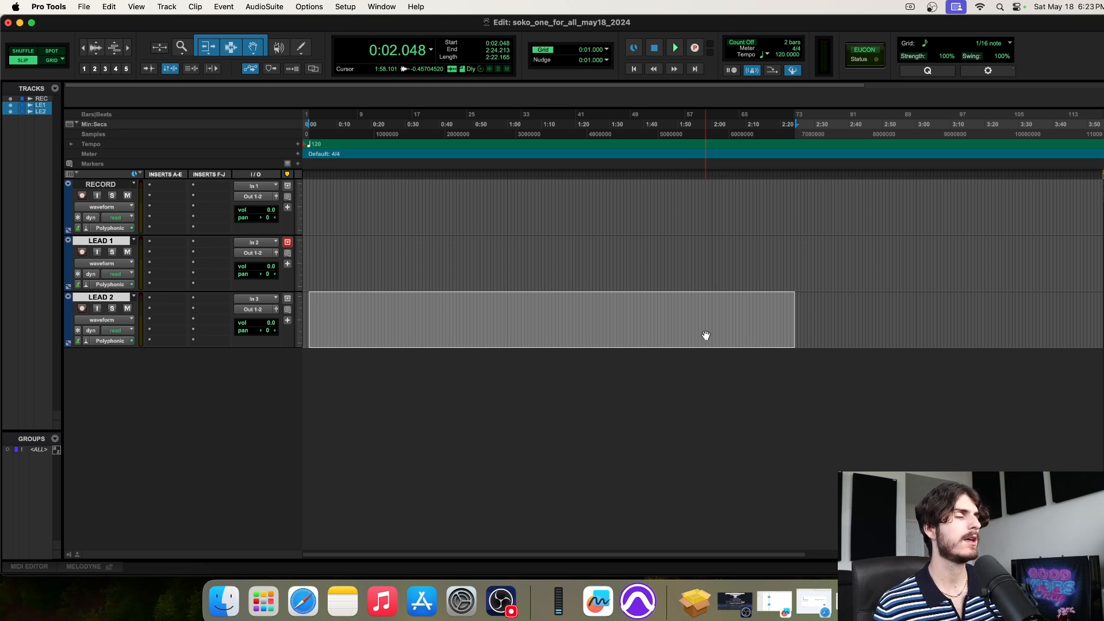
{"action": "left_click", "coordinate": [437, 202]}
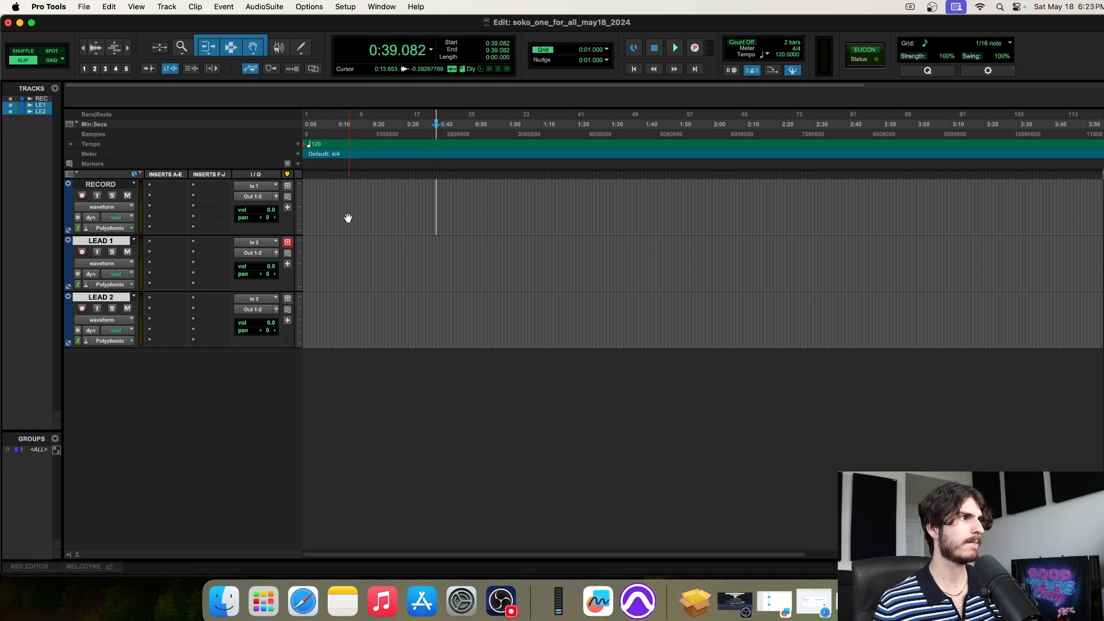
{"action": "left_click_drag", "start_coordinate": [316, 197], "coordinate": [736, 201]}
{"action": "left_click_drag", "start_coordinate": [341, 253], "coordinate": [696, 269]}
{"action": "left_click_drag", "start_coordinate": [348, 316], "coordinate": [542, 317]}
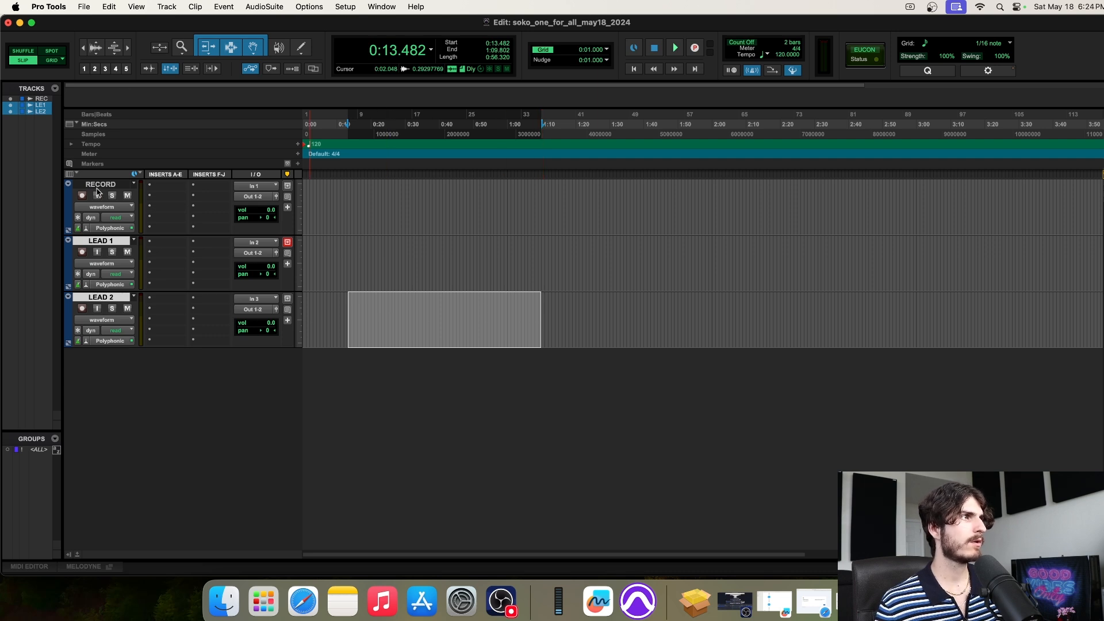
{"action": "left_click", "coordinate": [167, 6]}
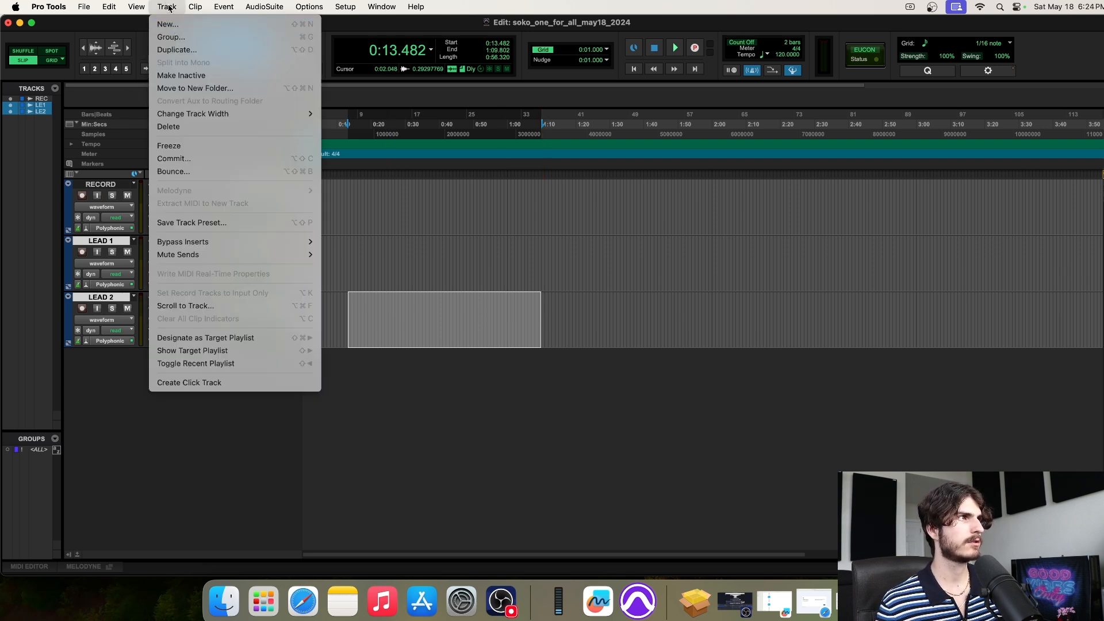
In New Tracks, keep 1 mono audio track and begin naming it BACKS/ADLIBS
{"action": "left_click", "coordinate": [169, 22]}
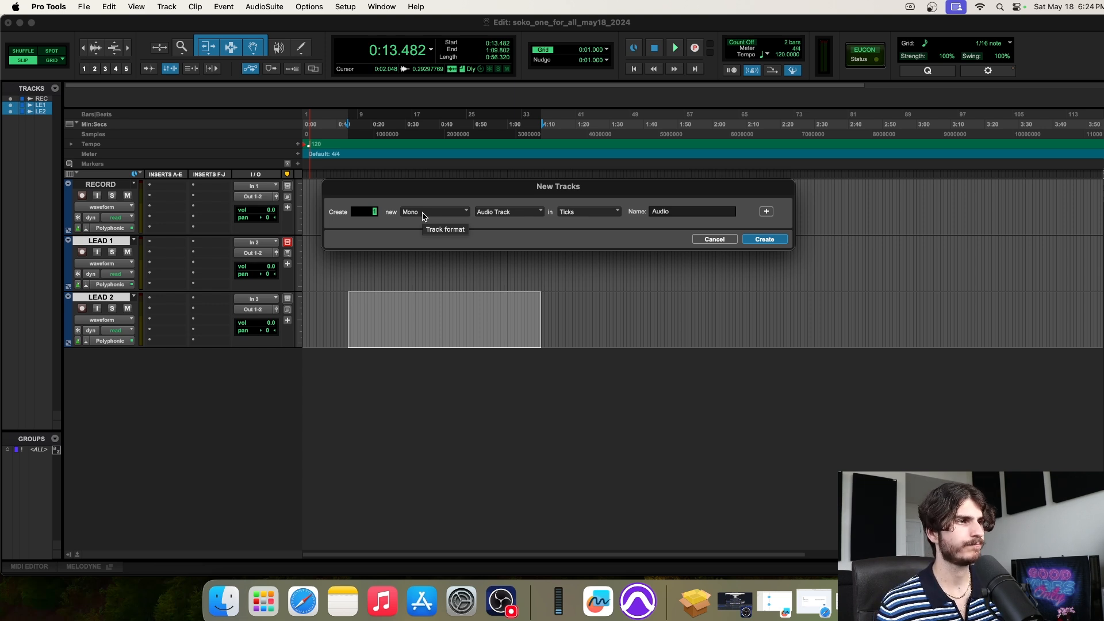
{"action": "left_click", "coordinate": [418, 214]}
{"action": "left_click", "coordinate": [567, 203]}
{"action": "key", "text": "Tab"}
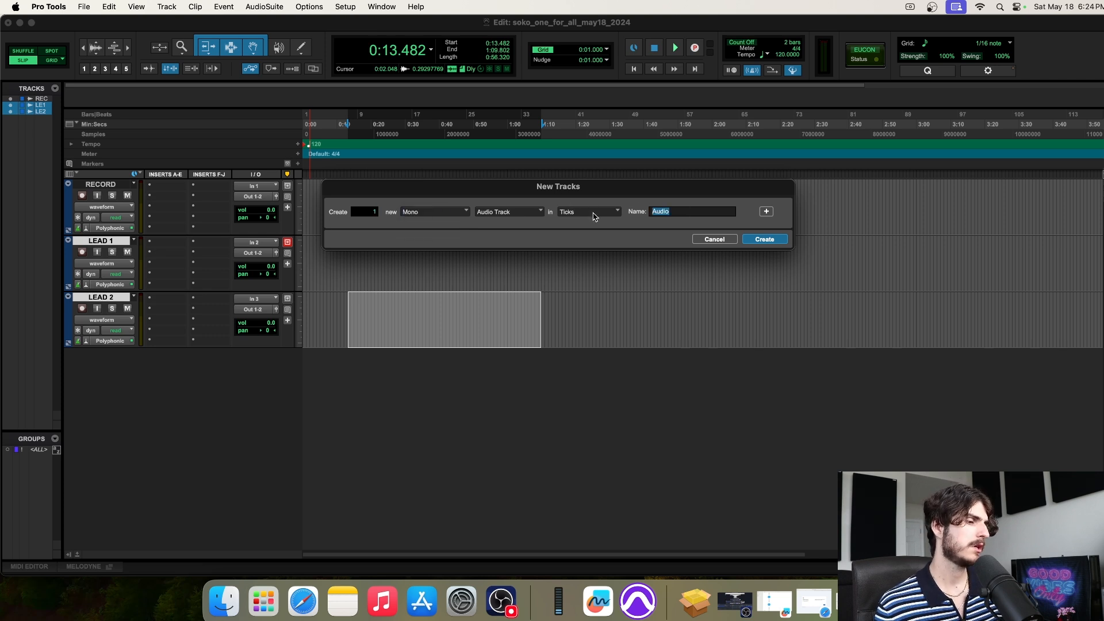
{"action": "type", "text": "BACKS/ADLIB"}
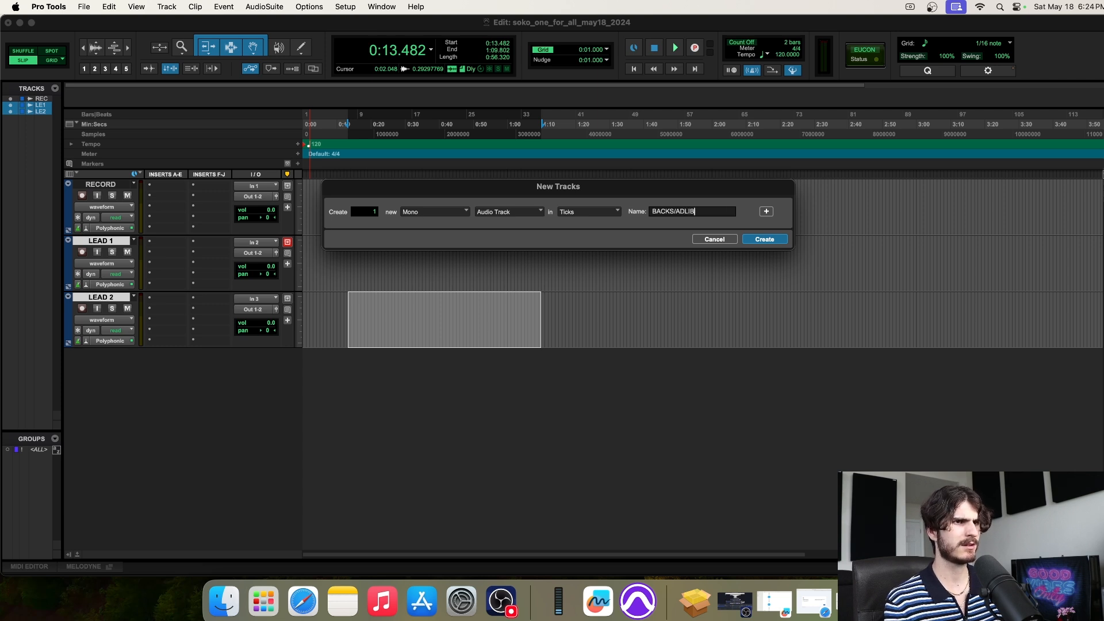
Create the BACKS/ADLIBS track and select a test range on it
{"action": "left_click", "coordinate": [765, 240]}
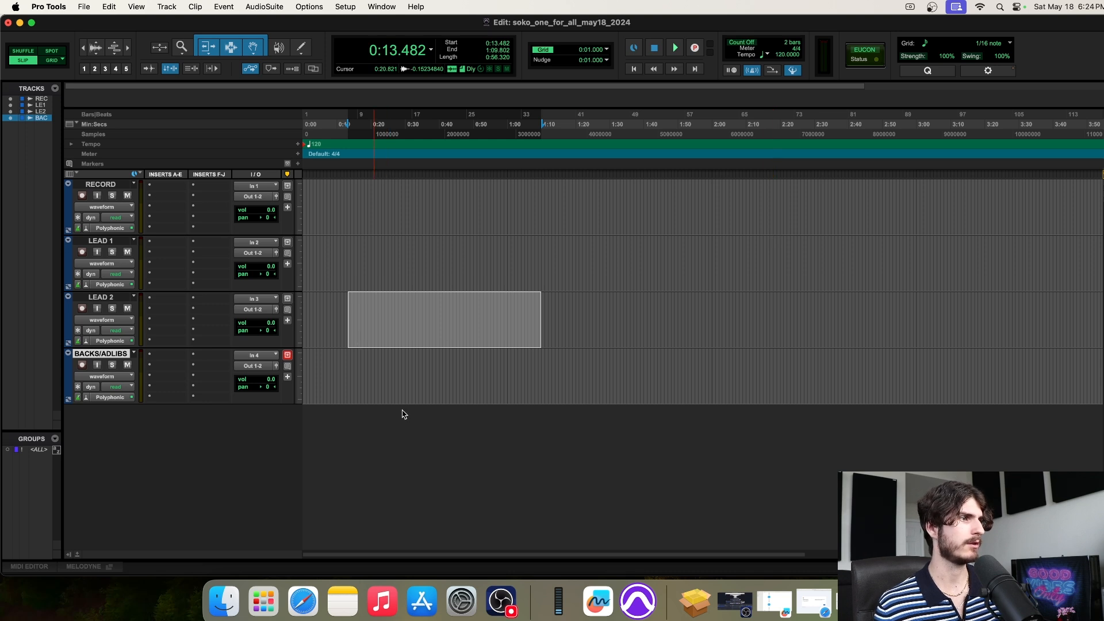
{"action": "left_click", "coordinate": [391, 377]}
{"action": "left_click_drag", "start_coordinate": [316, 365], "coordinate": [727, 368]}
Try range selections on the RECORD, LEAD 1, LEAD 2 and BACKS/ADLIBS tracks
{"action": "left_click_drag", "start_coordinate": [352, 258], "coordinate": [533, 271]}
{"action": "left_click_drag", "start_coordinate": [399, 309], "coordinate": [581, 316]}
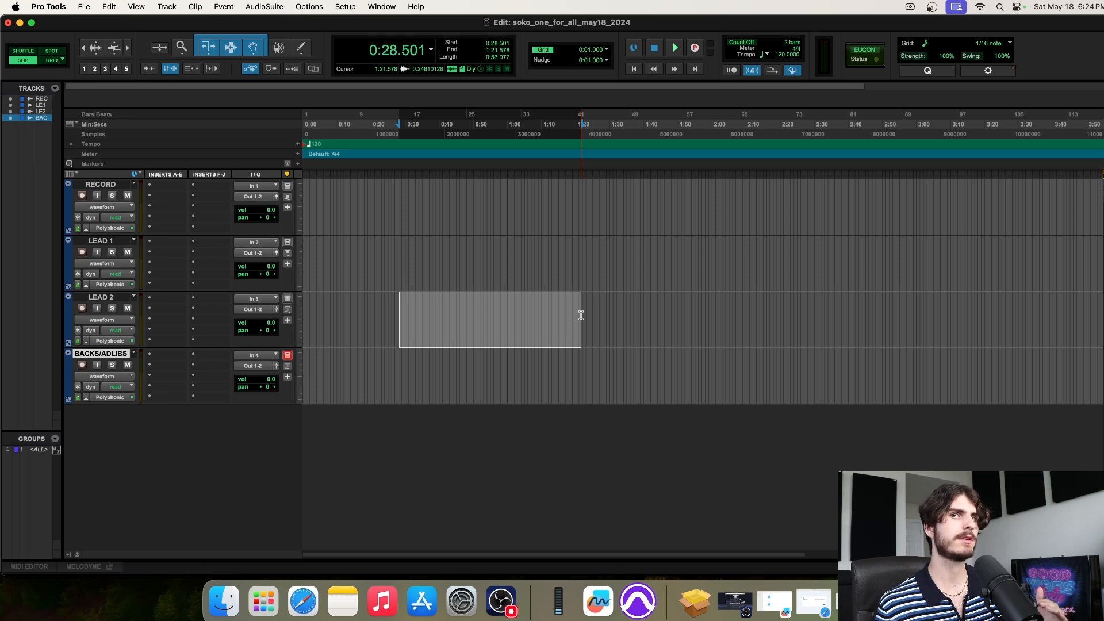
{"action": "left_click_drag", "start_coordinate": [315, 190], "coordinate": [766, 192]}
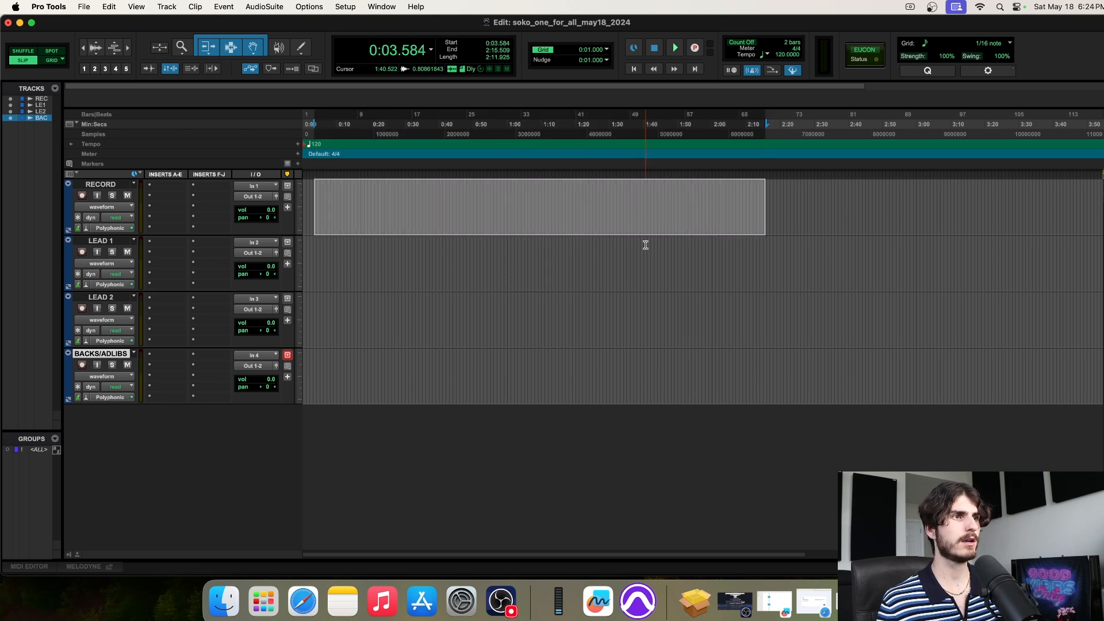
{"action": "left_click_drag", "start_coordinate": [343, 244], "coordinate": [620, 285]}
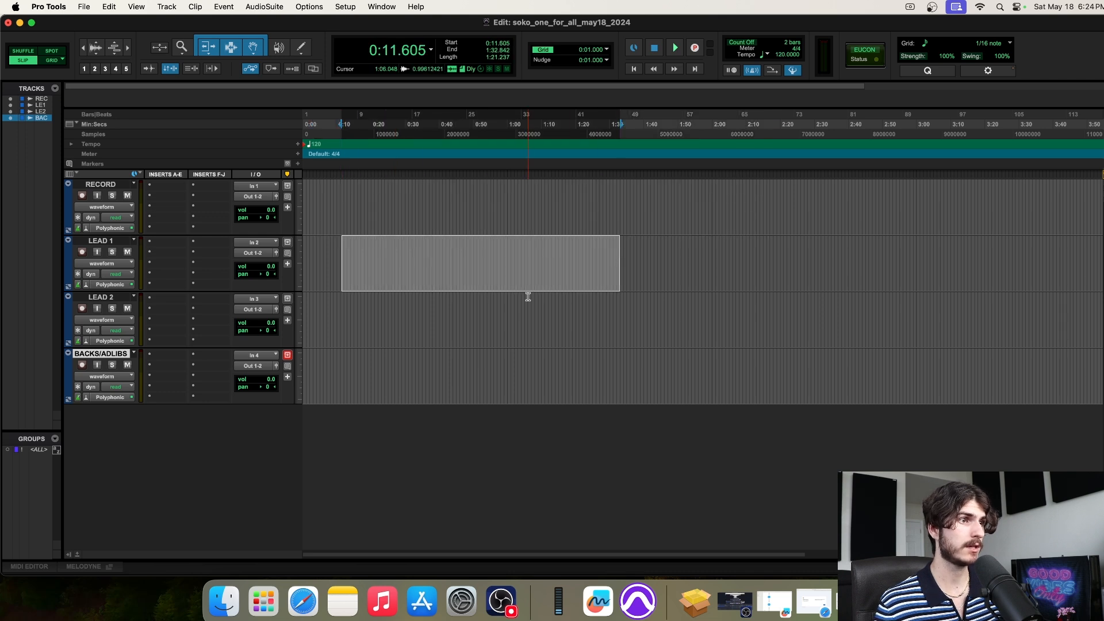
{"action": "left_click_drag", "start_coordinate": [387, 313], "coordinate": [587, 328]}
{"action": "left_click_drag", "start_coordinate": [430, 174], "coordinate": [425, 174]}
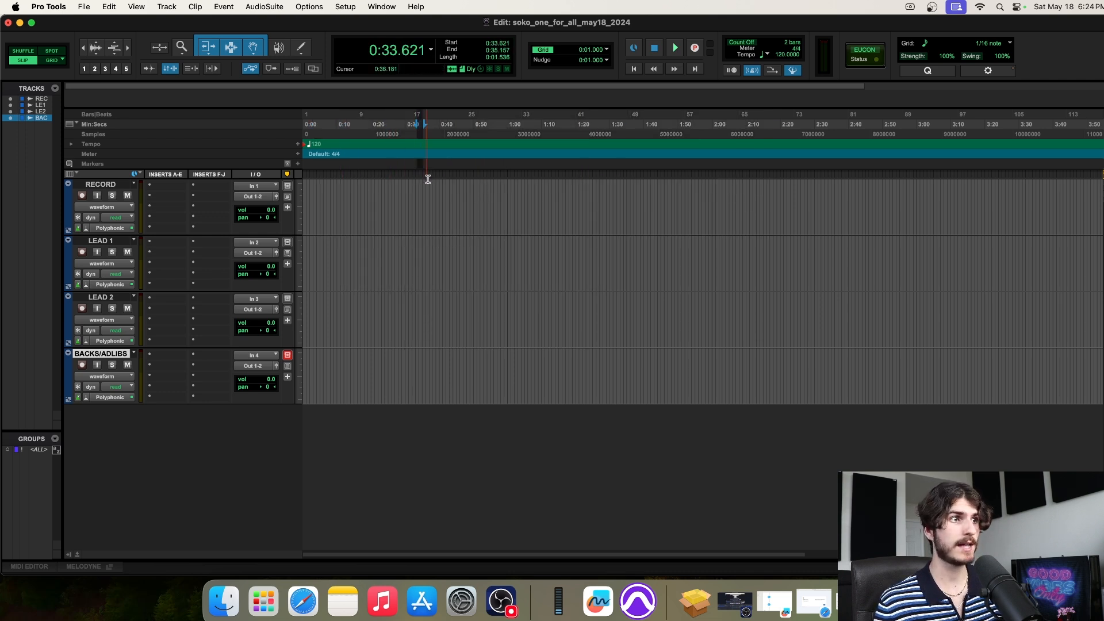
{"action": "left_click_drag", "start_coordinate": [377, 368], "coordinate": [771, 382]}
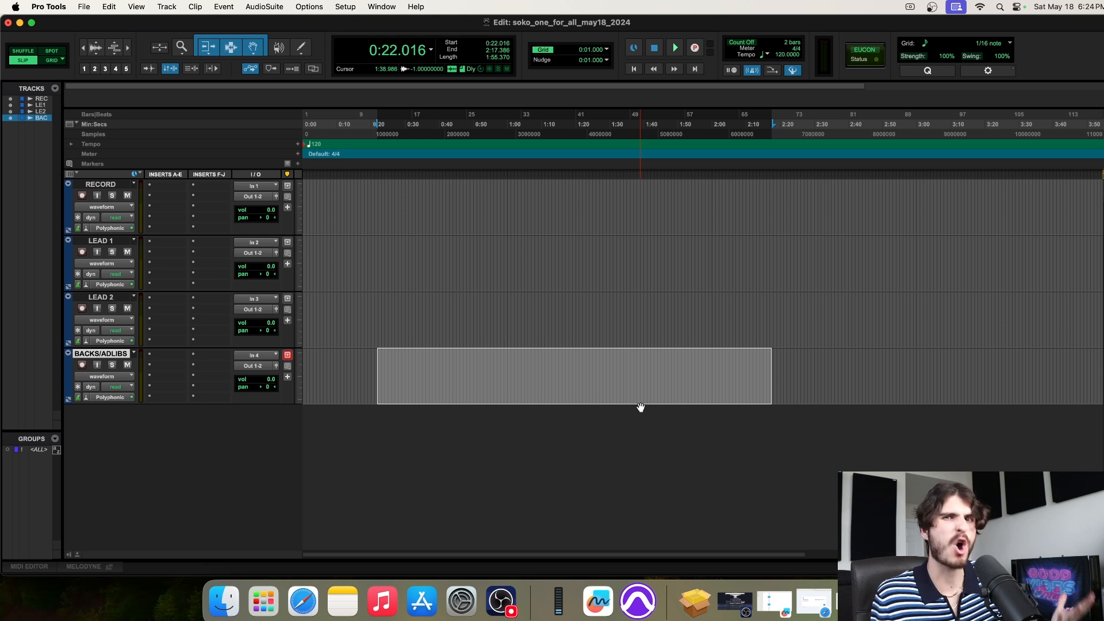
{"action": "left_click_drag", "start_coordinate": [425, 311], "coordinate": [658, 309]}
{"action": "left_click_drag", "start_coordinate": [372, 308], "coordinate": [671, 308]}
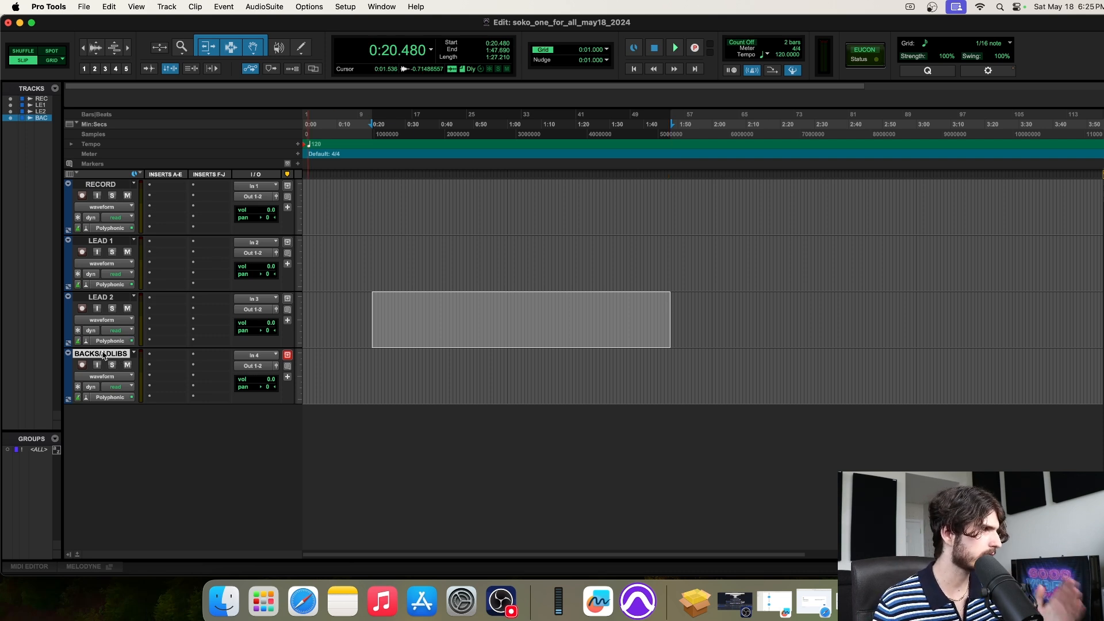
{"action": "left_click_drag", "start_coordinate": [325, 364], "coordinate": [976, 381]}
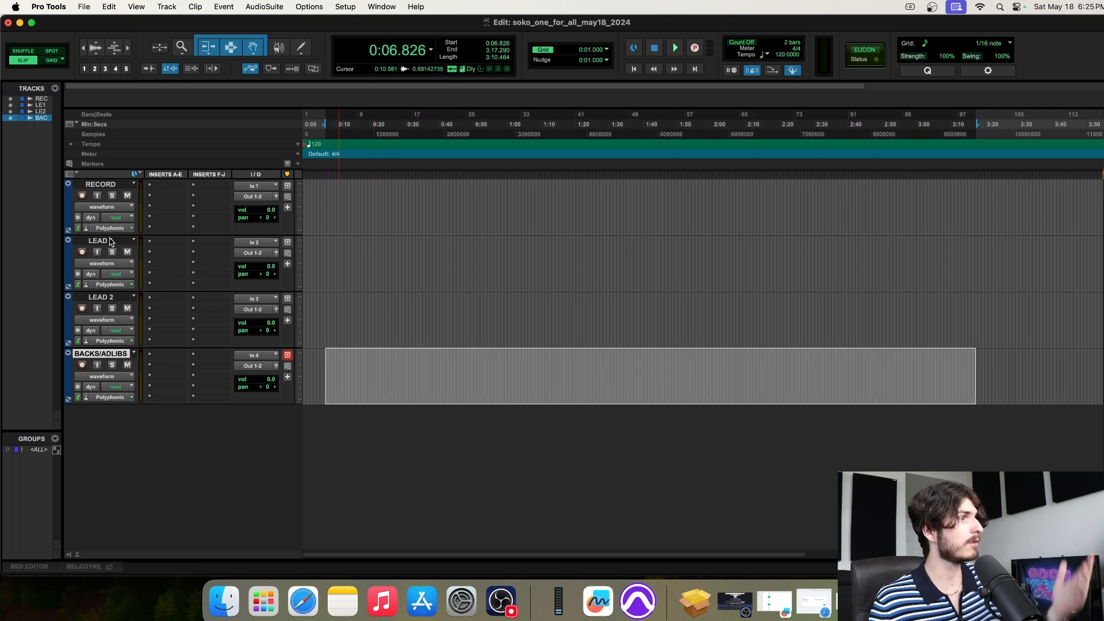
Select LEAD 2 and place the insertion point there at 0:17.408
{"action": "left_click", "coordinate": [112, 298]}
{"action": "left_click_drag", "start_coordinate": [333, 274], "coordinate": [719, 314]}
{"action": "left_click", "coordinate": [557, 256]}
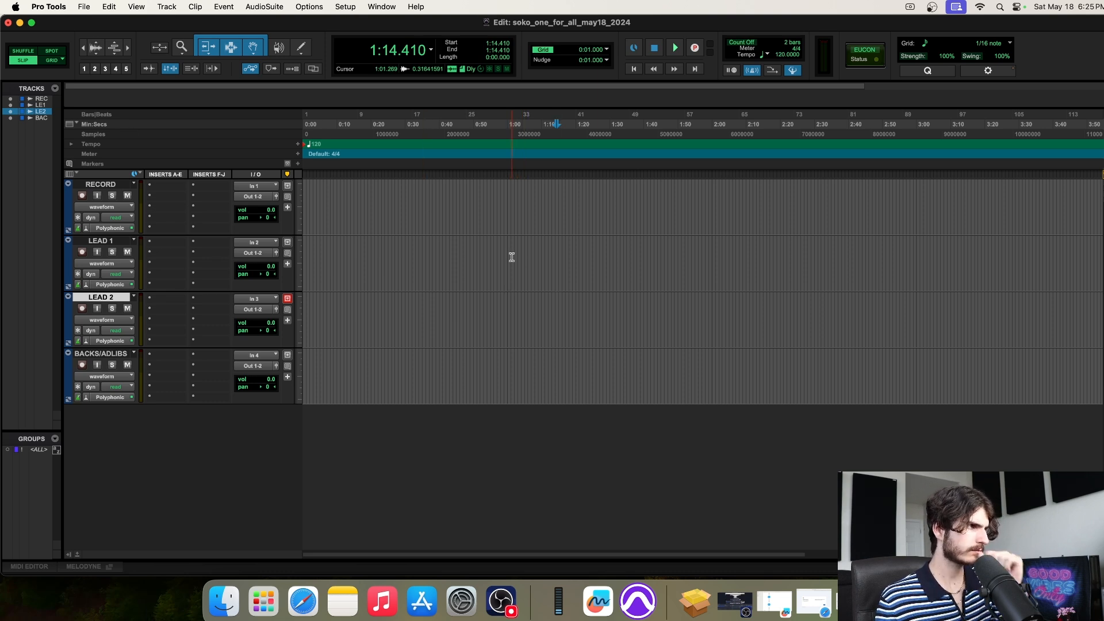
{"action": "left_click_drag", "start_coordinate": [385, 256], "coordinate": [500, 259]}
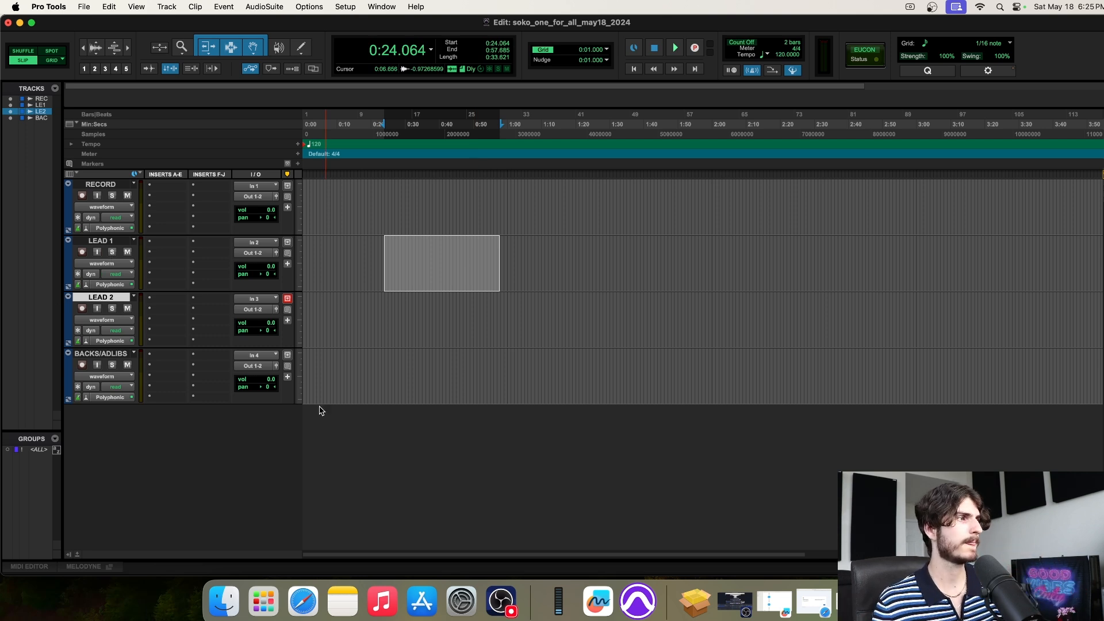
{"action": "left_click", "coordinate": [361, 296]}
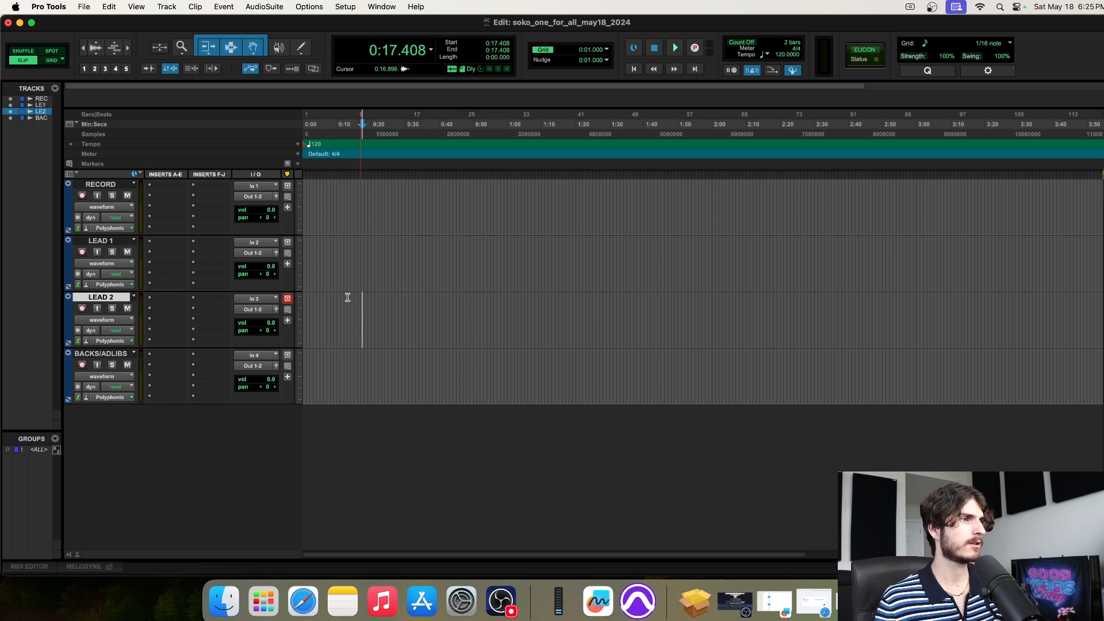
Create a stereo Aux Input track named LEAD.BUS with Track > New
{"action": "left_click", "coordinate": [167, 7]}
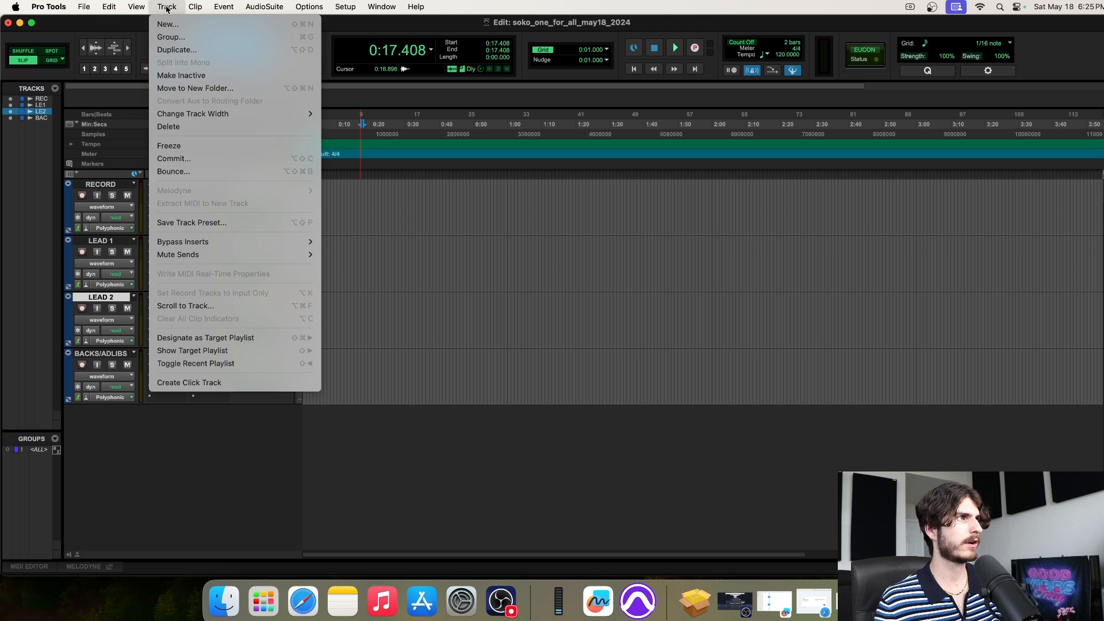
{"action": "left_click", "coordinate": [173, 23]}
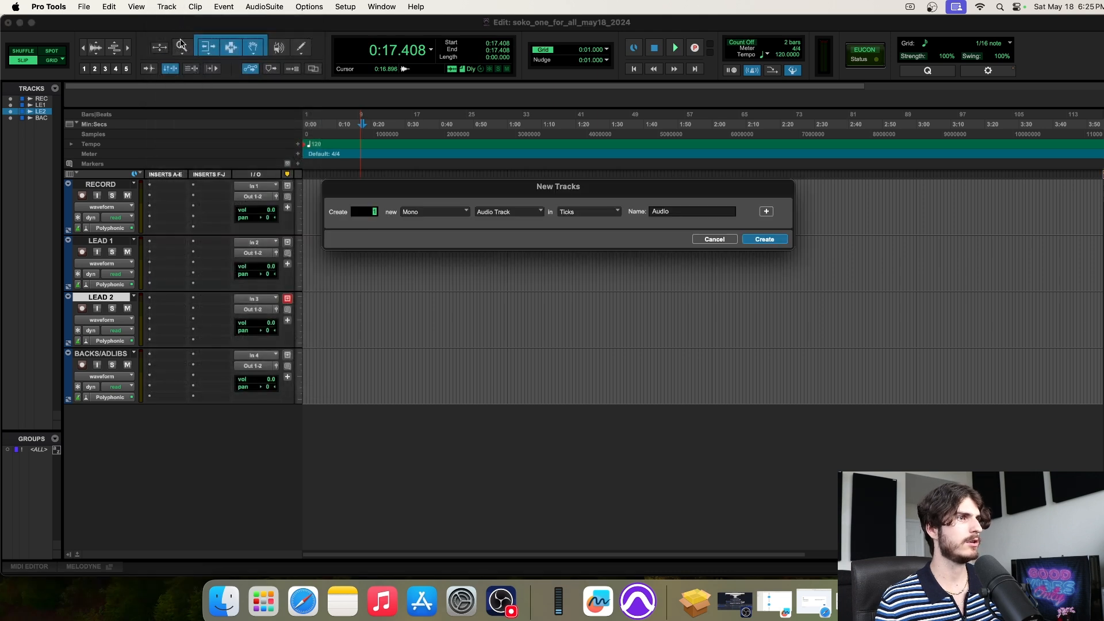
{"action": "left_click", "coordinate": [428, 221]}
{"action": "left_click", "coordinate": [428, 226]}
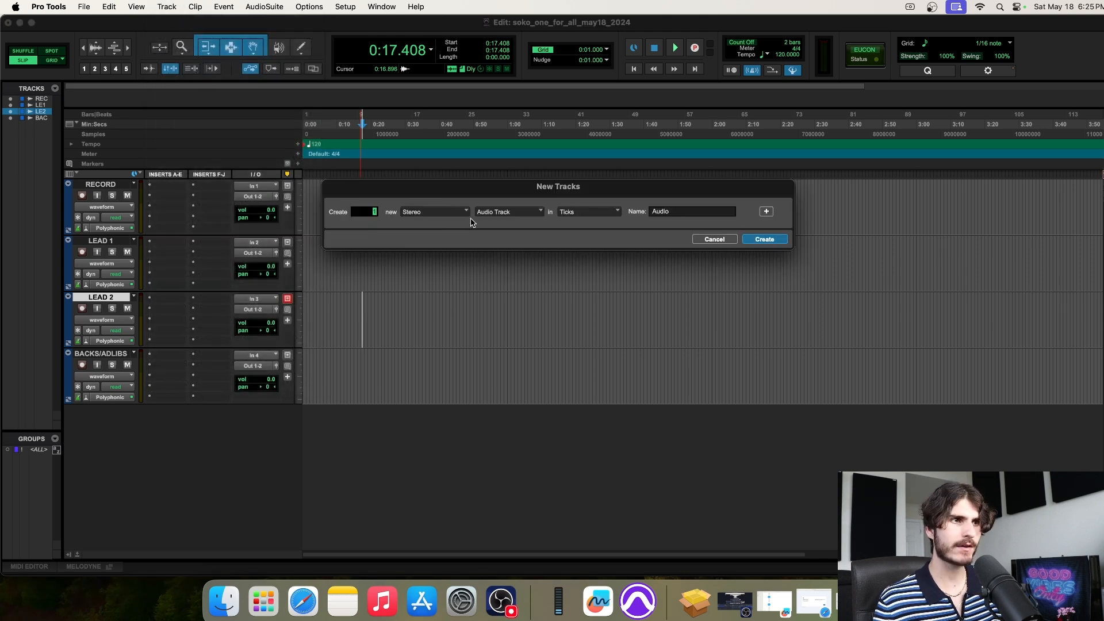
{"action": "left_click", "coordinate": [500, 217]}
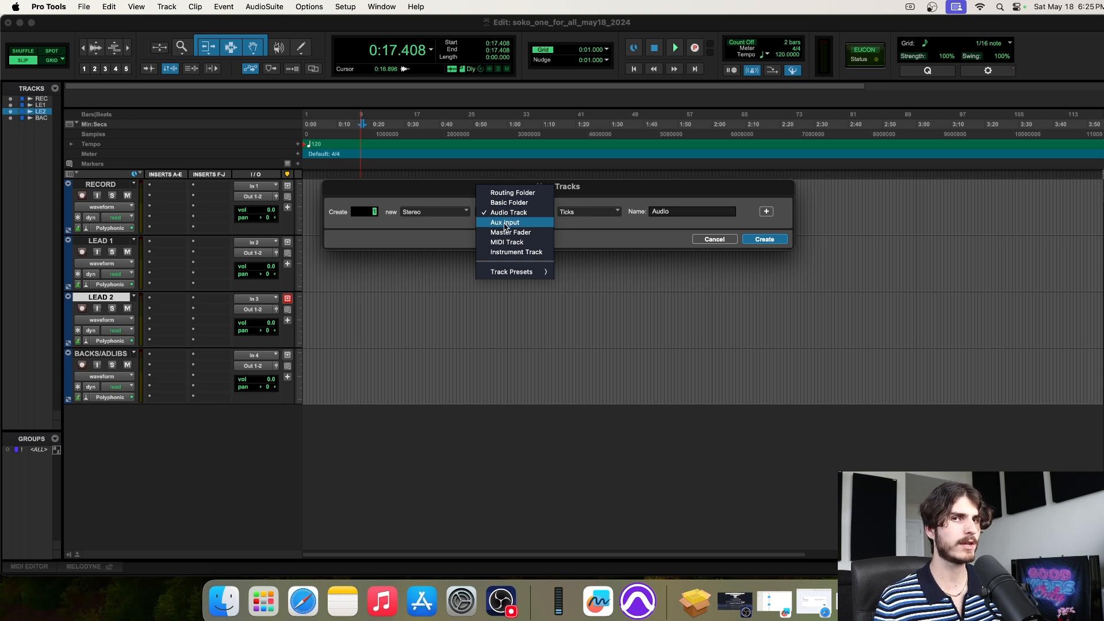
{"action": "left_click", "coordinate": [505, 224]}
{"action": "double_click", "coordinate": [679, 212]}
{"action": "type", "text": "LEA"}
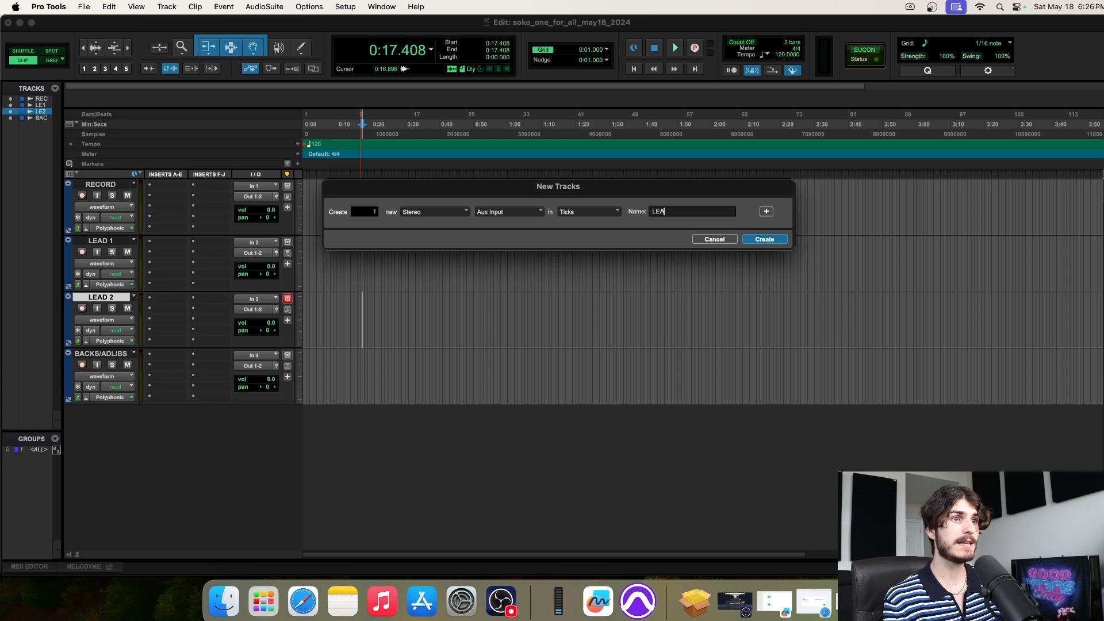
{"action": "type", "text": "D.BUS"}
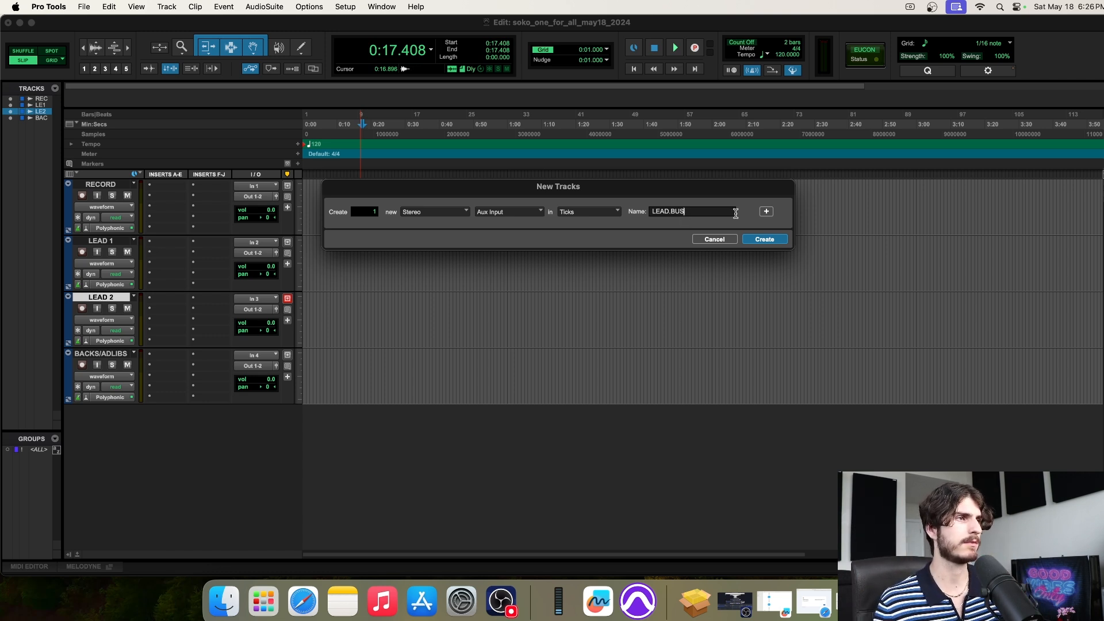
{"action": "left_click", "coordinate": [765, 239]}
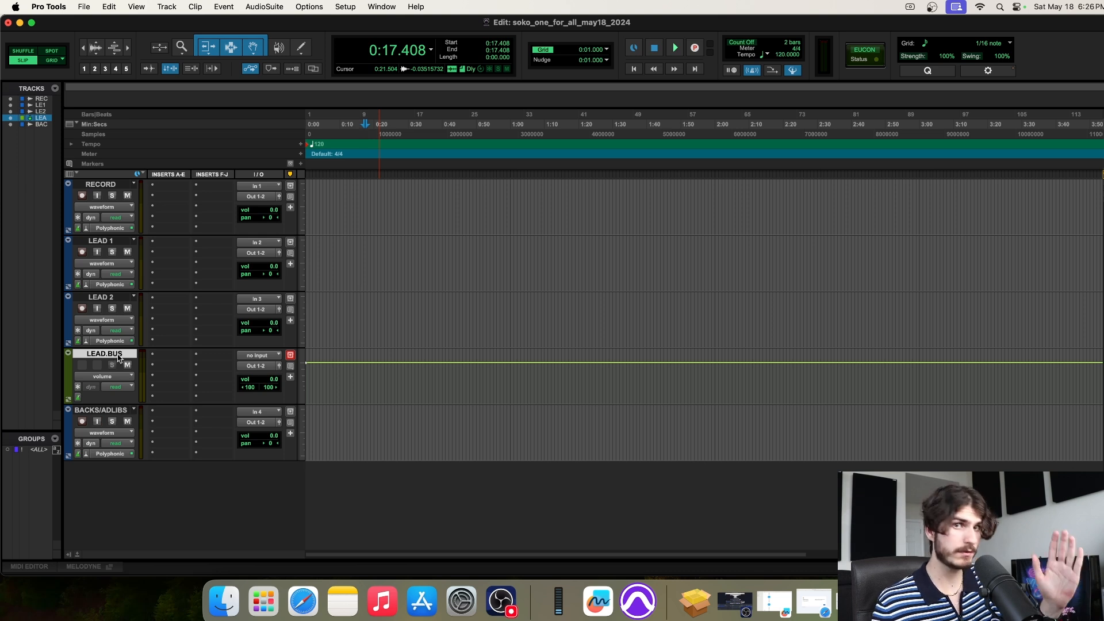
Drag LEAD.BUS below BACKS/ADLIBS, then select the LEAD.BUS track
{"action": "left_click_drag", "start_coordinate": [128, 357], "coordinate": [127, 453]}
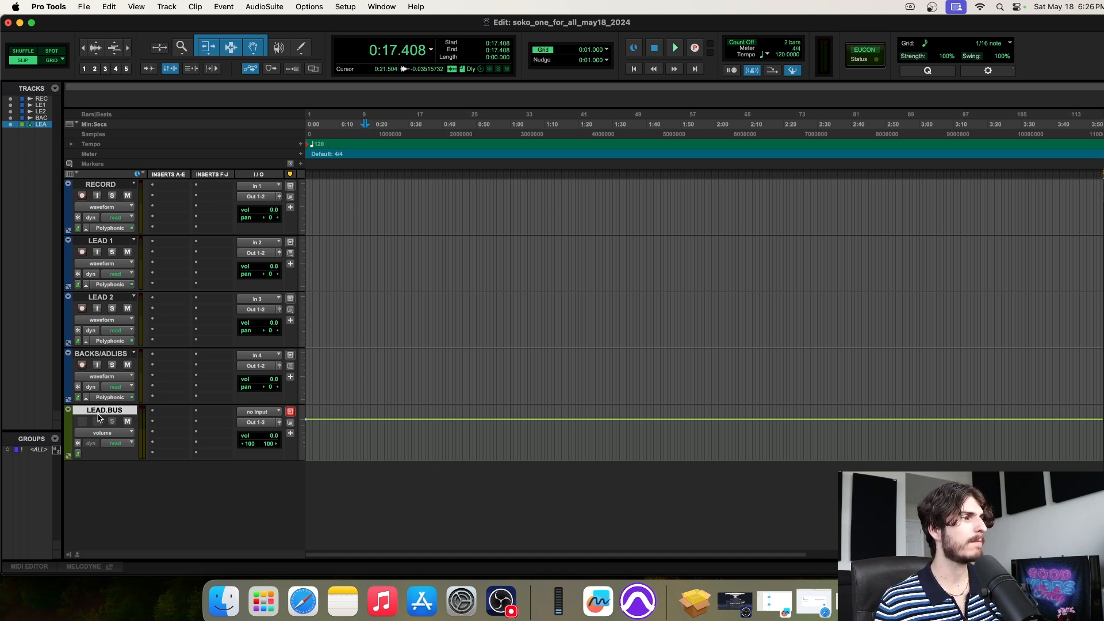
{"action": "left_click", "coordinate": [110, 358]}
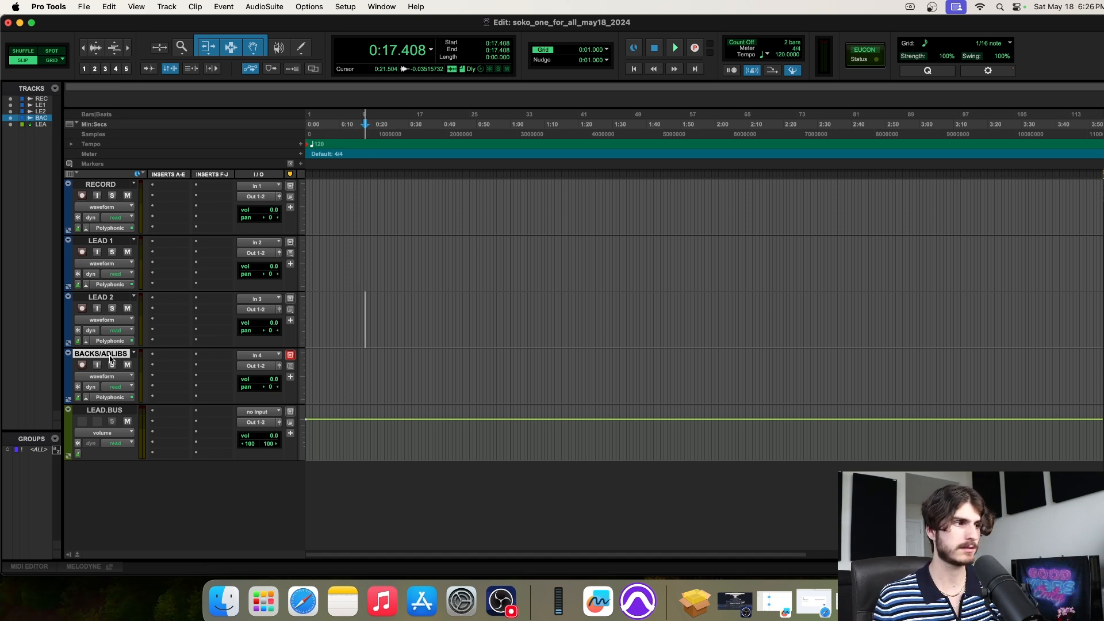
{"action": "left_click", "coordinate": [105, 410]}
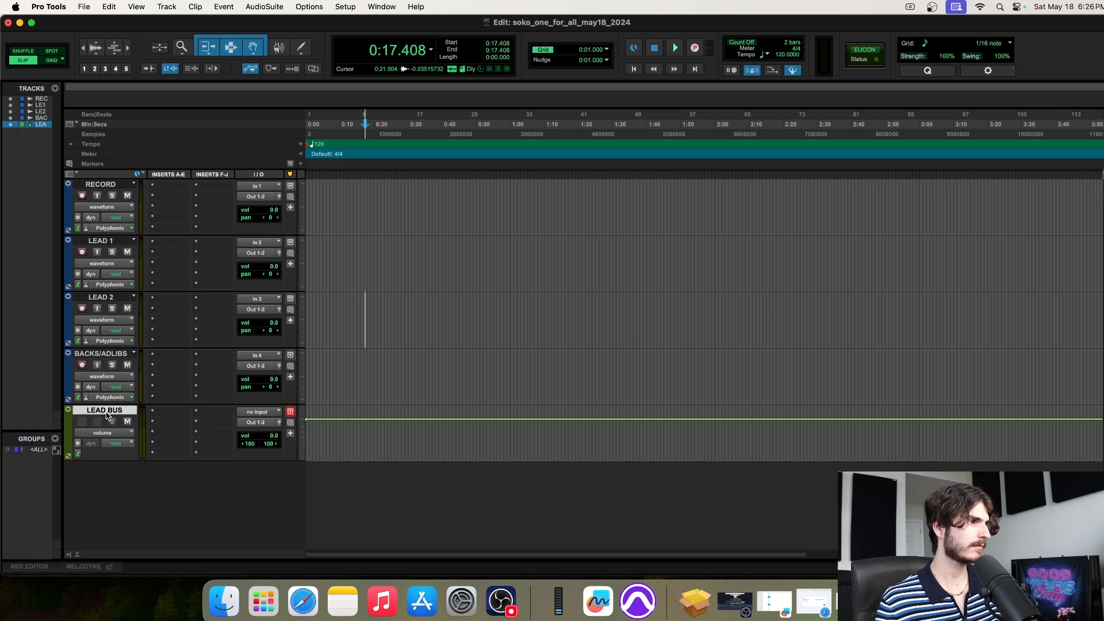
Set up a stereo Aux Input named BACKS/LIBS BUS and confirm it with Return
{"action": "left_click", "coordinate": [171, 7]}
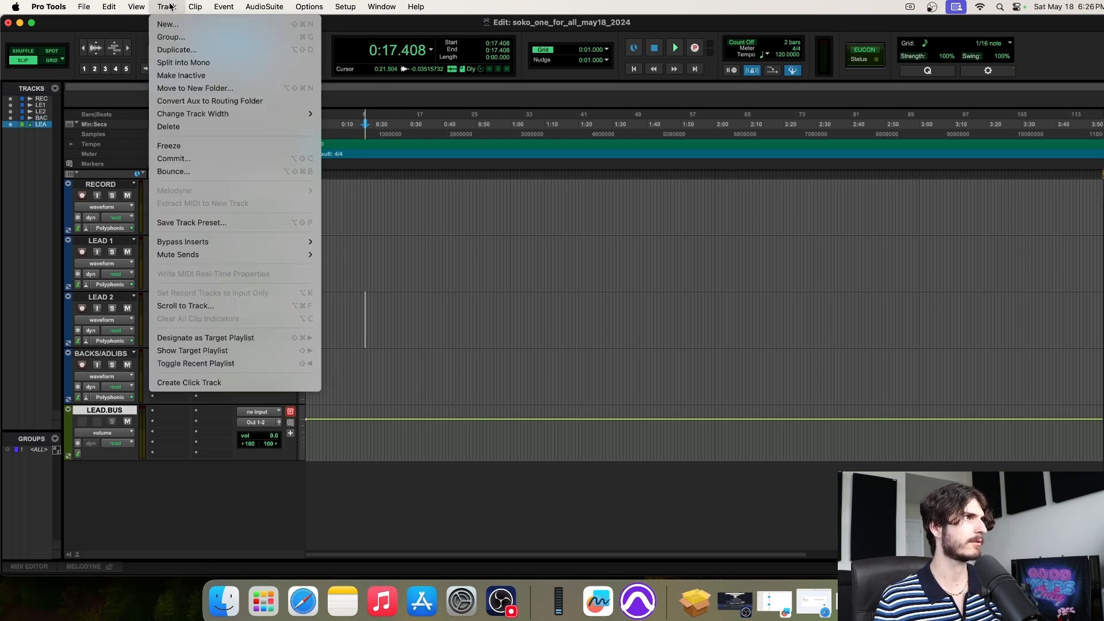
{"action": "left_click", "coordinate": [175, 25]}
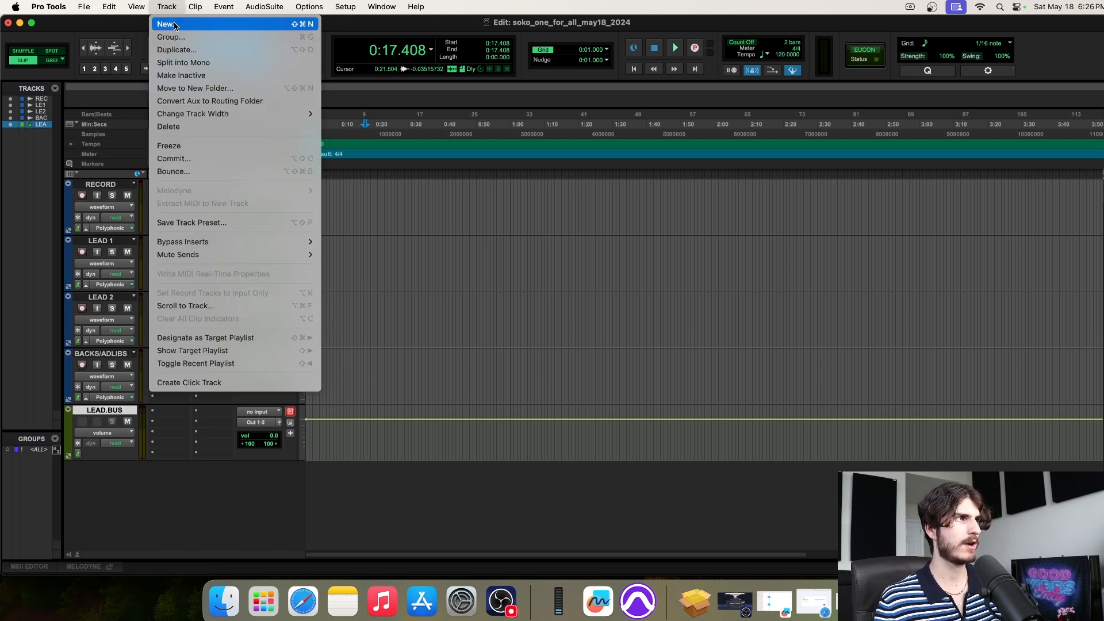
{"action": "left_click", "coordinate": [437, 212]}
{"action": "left_click", "coordinate": [434, 229]}
{"action": "left_click", "coordinate": [502, 214]}
{"action": "left_click", "coordinate": [511, 224]}
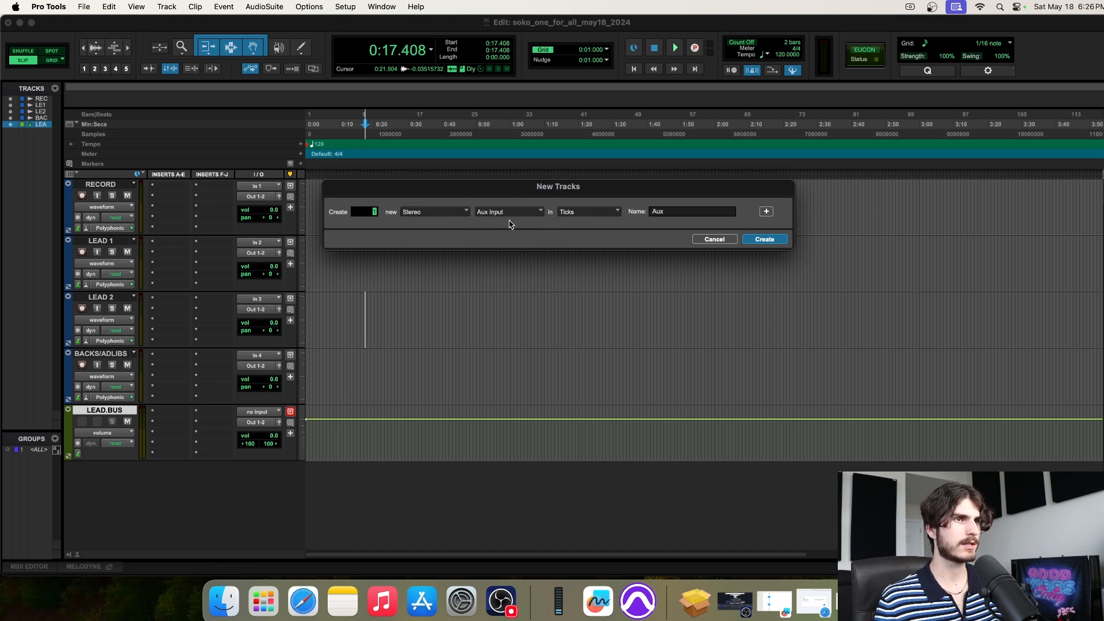
{"action": "left_click", "coordinate": [682, 211]}
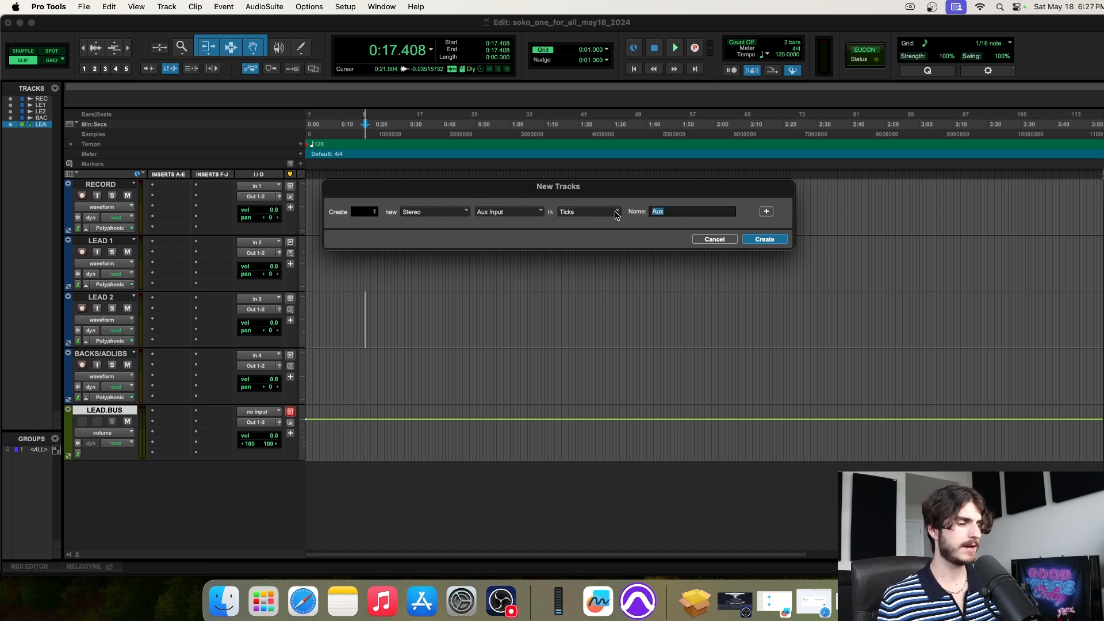
{"action": "type", "text": "BACKS/LIBS BUS"}
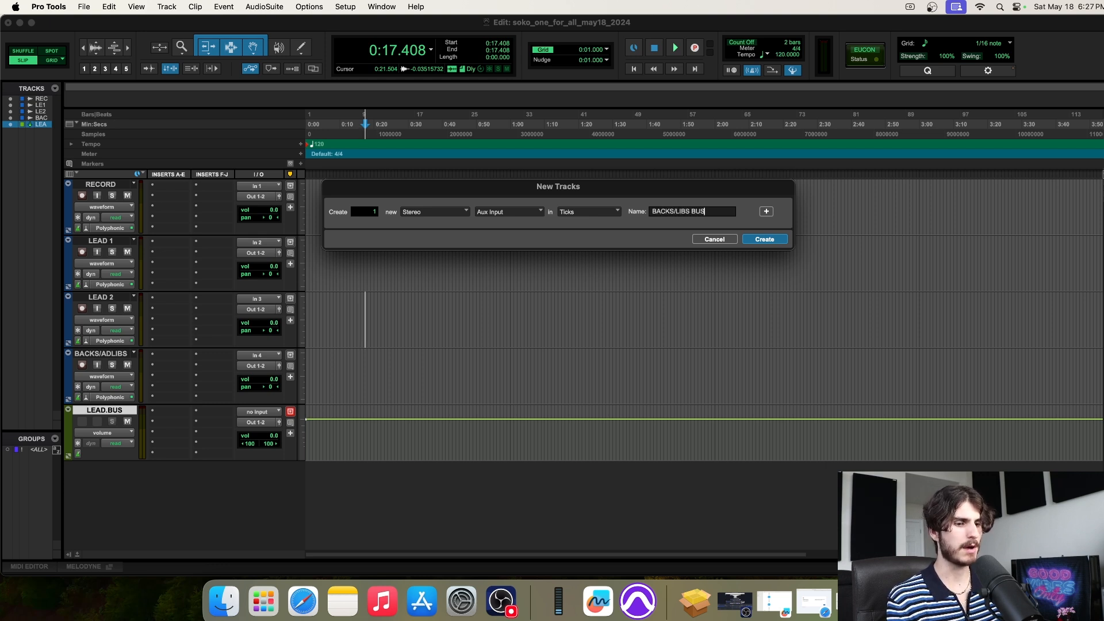
{"action": "key", "text": "Return"}
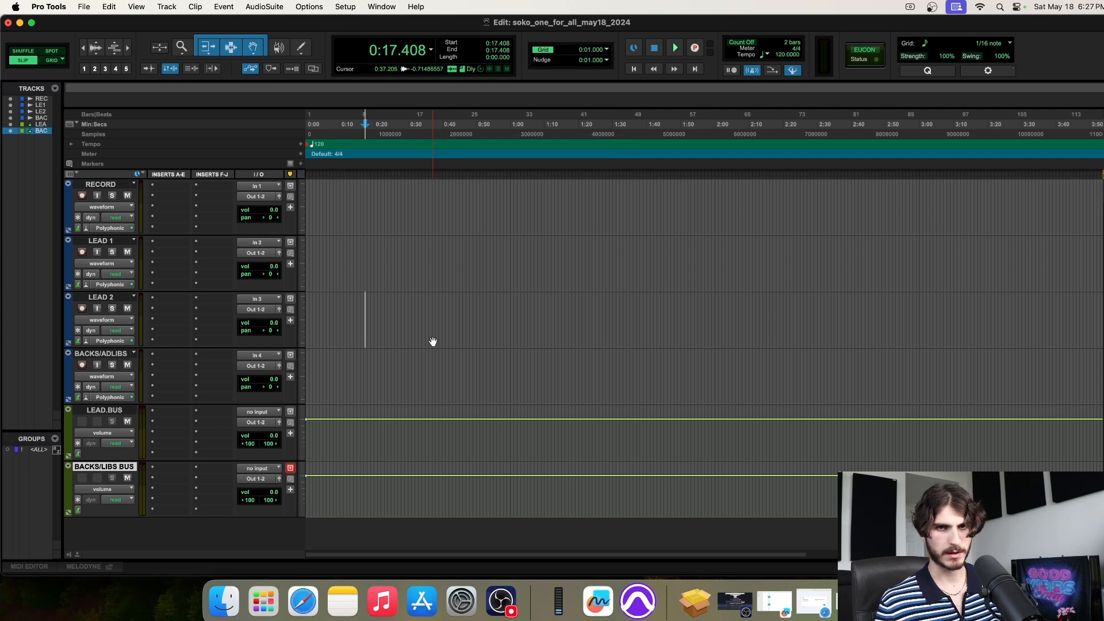
{"action": "left_click", "coordinate": [113, 354]}
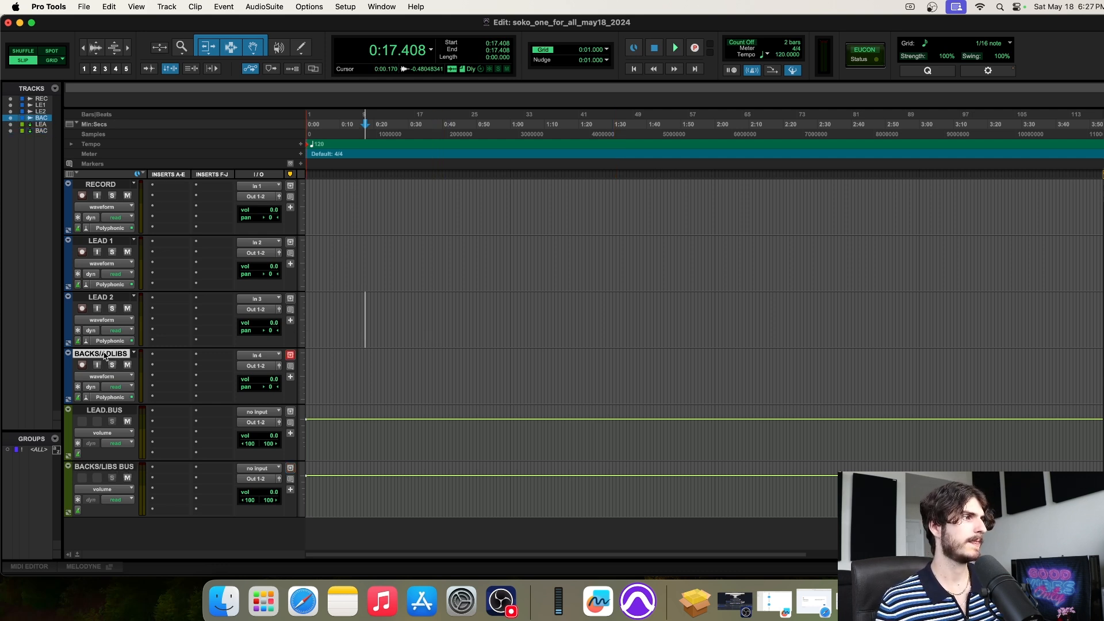
{"action": "left_click", "coordinate": [113, 467]}
{"action": "left_click_drag", "start_coordinate": [322, 446], "coordinate": [1046, 489]}
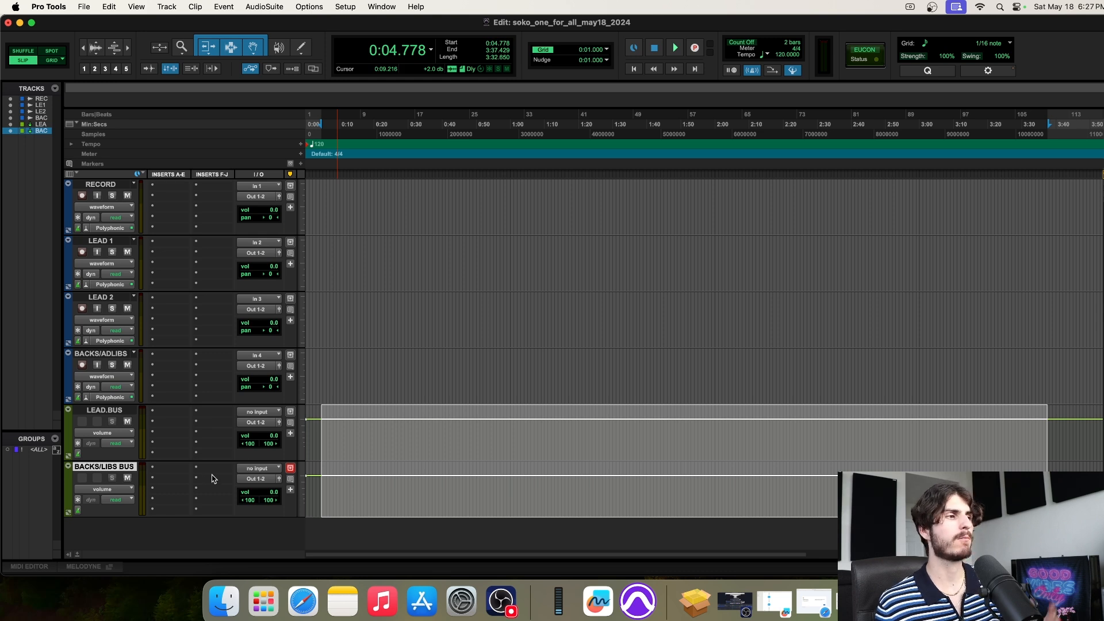
{"action": "left_click", "coordinate": [374, 364]}
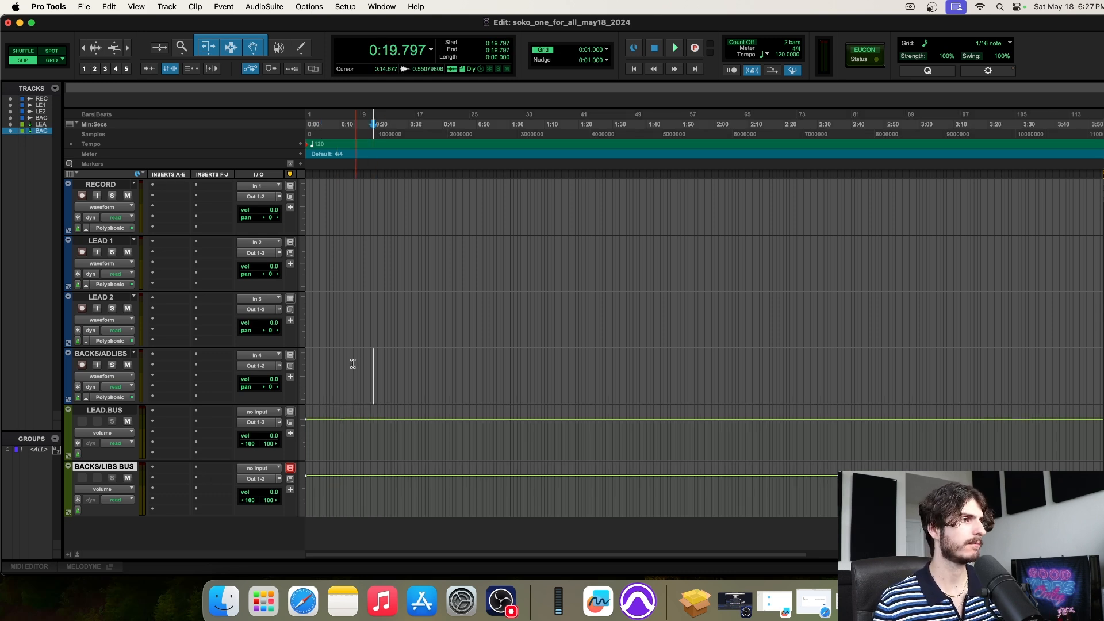
{"action": "scroll", "coordinate": [354, 365], "scroll_direction": "down", "scroll_amount": 1}
{"action": "scroll", "coordinate": [360, 397], "scroll_direction": "up", "scroll_amount": 1}
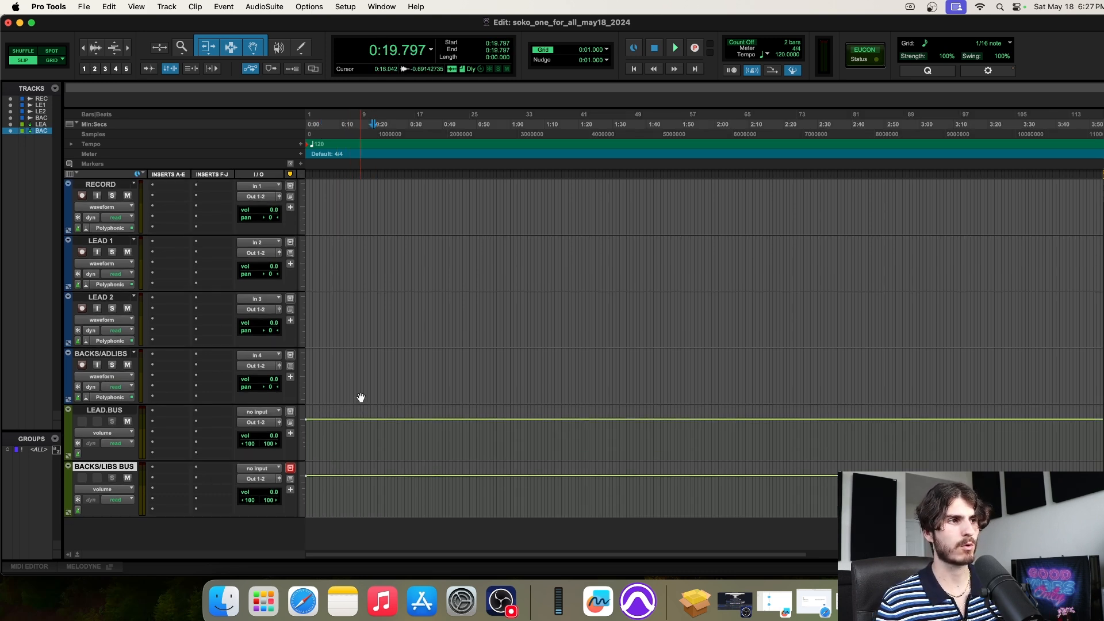
{"action": "left_click", "coordinate": [103, 241]}
{"action": "left_click", "coordinate": [112, 298], "text": "shift"}
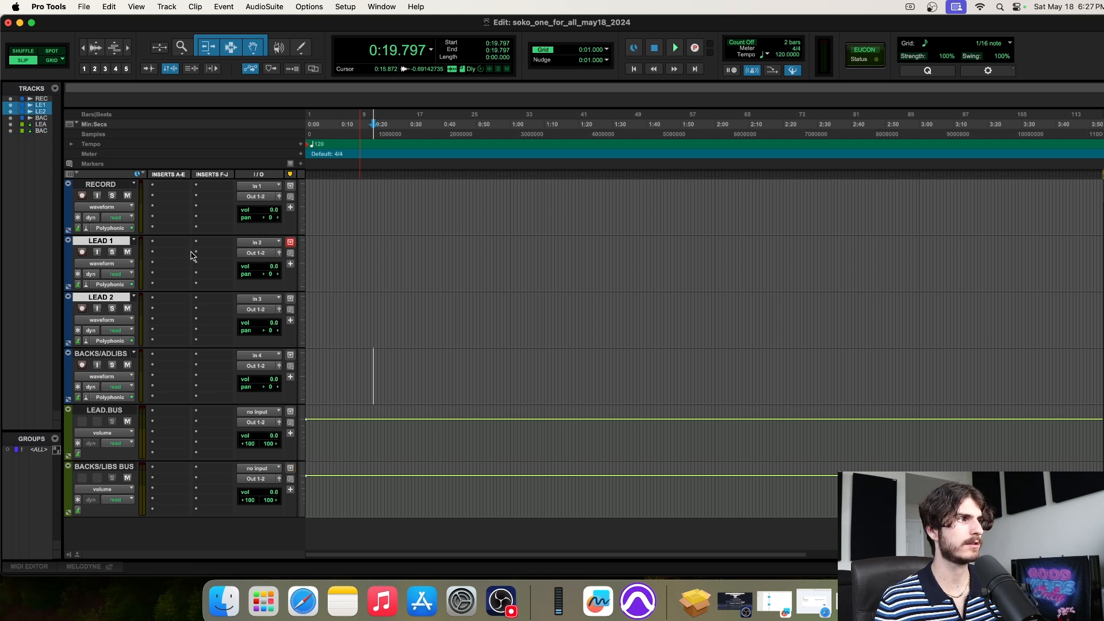
{"action": "left_click", "coordinate": [122, 412]}
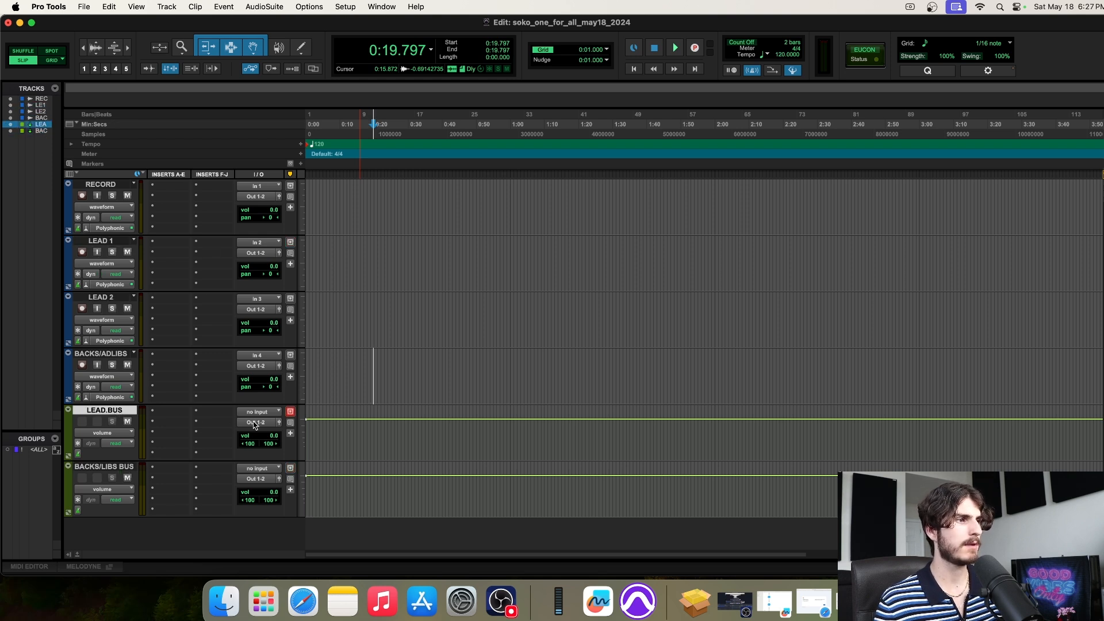
{"action": "left_click_drag", "start_coordinate": [326, 427], "coordinate": [1060, 431]}
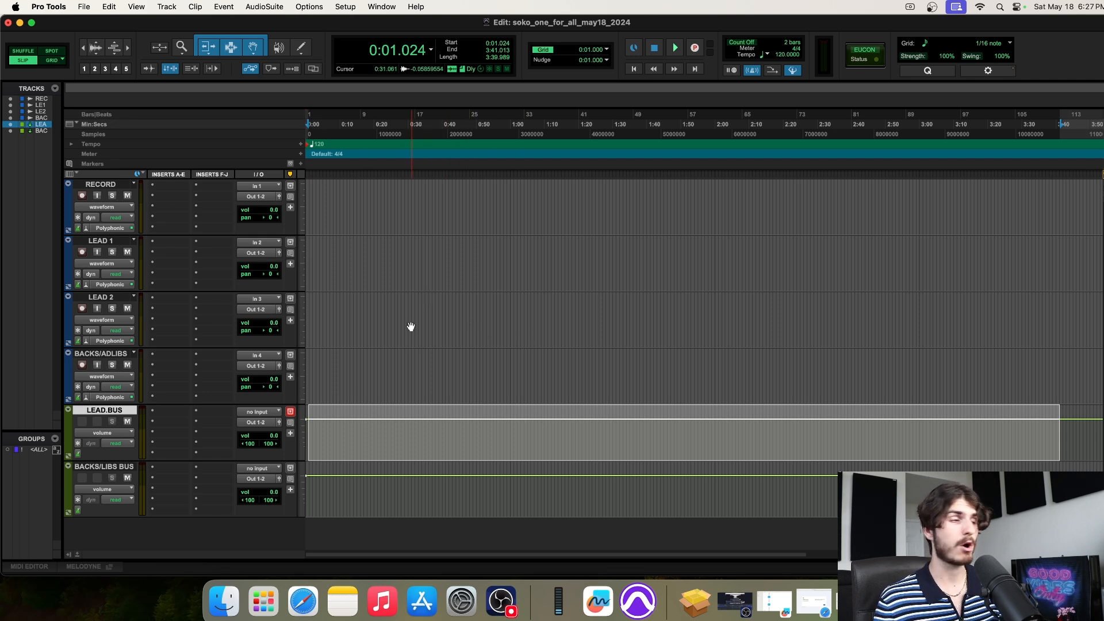
{"action": "left_click_drag", "start_coordinate": [326, 424], "coordinate": [1047, 431]}
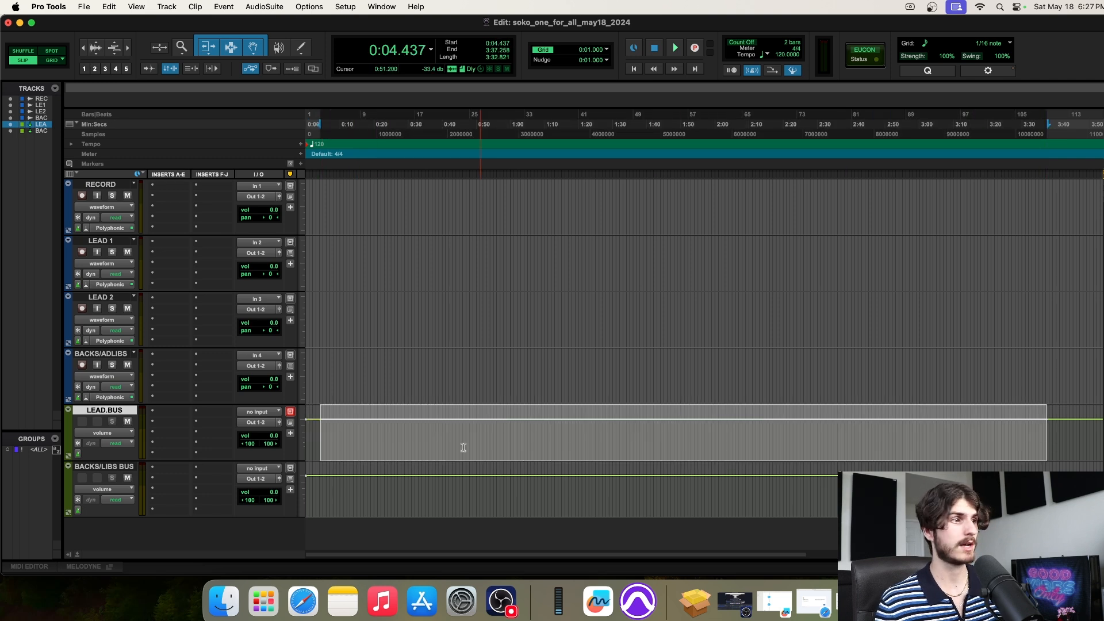
{"action": "scroll", "coordinate": [418, 438], "scroll_direction": "down", "scroll_amount": 1}
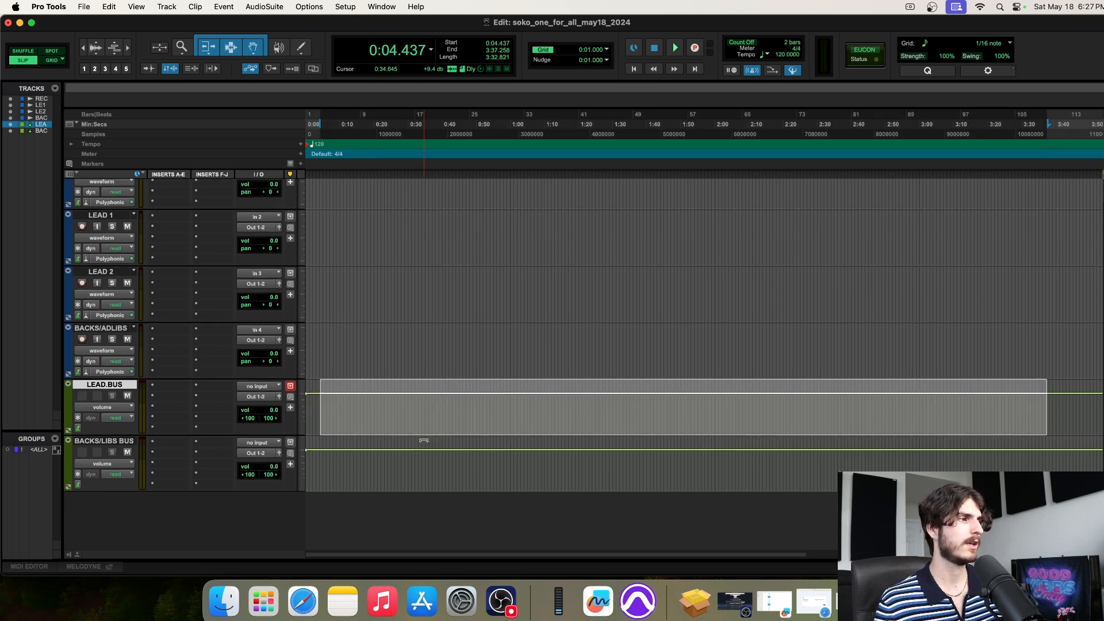
{"action": "left_click", "coordinate": [112, 443]}
{"action": "scroll", "coordinate": [133, 353], "scroll_direction": "up", "scroll_amount": 1}
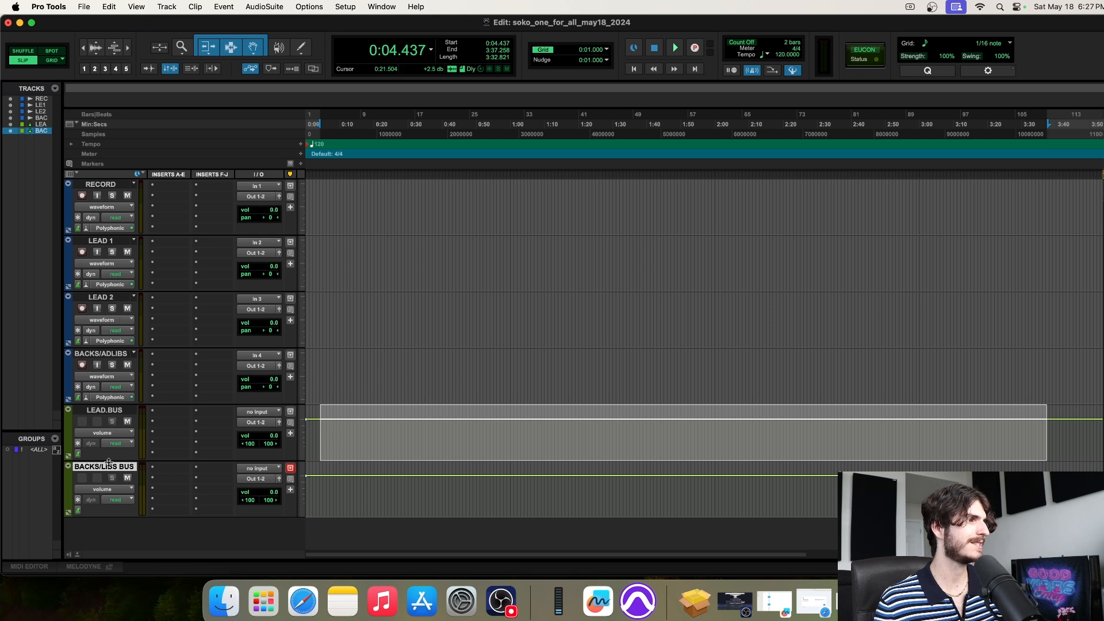
{"action": "scroll", "coordinate": [207, 458], "scroll_direction": "down", "scroll_amount": 1}
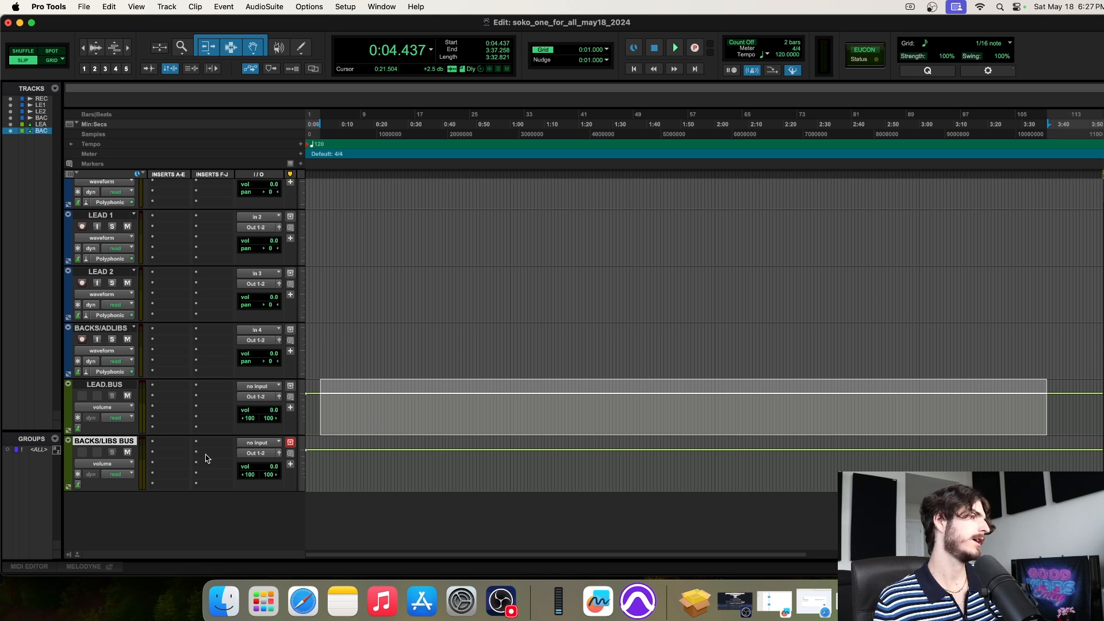
{"action": "left_click", "coordinate": [352, 352]}
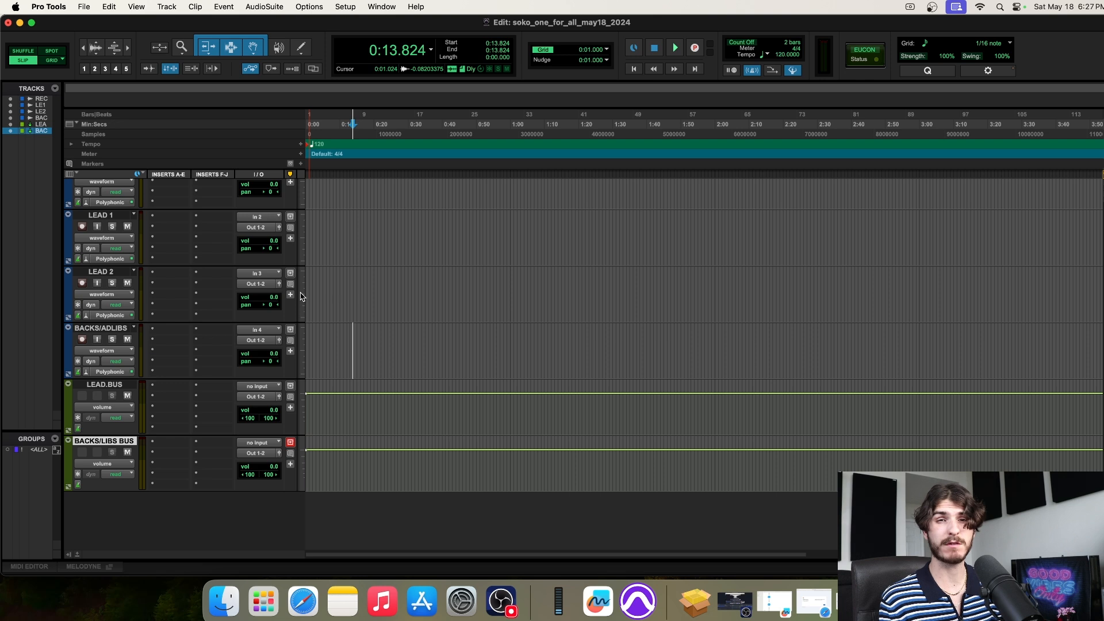
Create one stereo Aux Input named ALL VOCALS BUS, correcting a typo in the name
{"action": "left_click", "coordinate": [167, 7]}
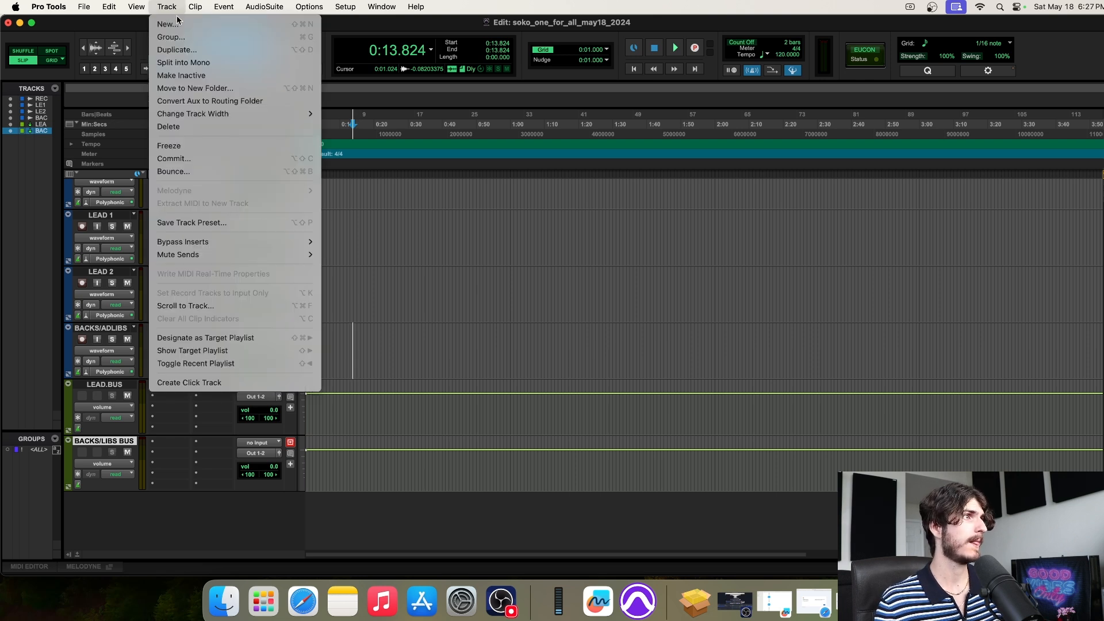
{"action": "left_click", "coordinate": [176, 25]}
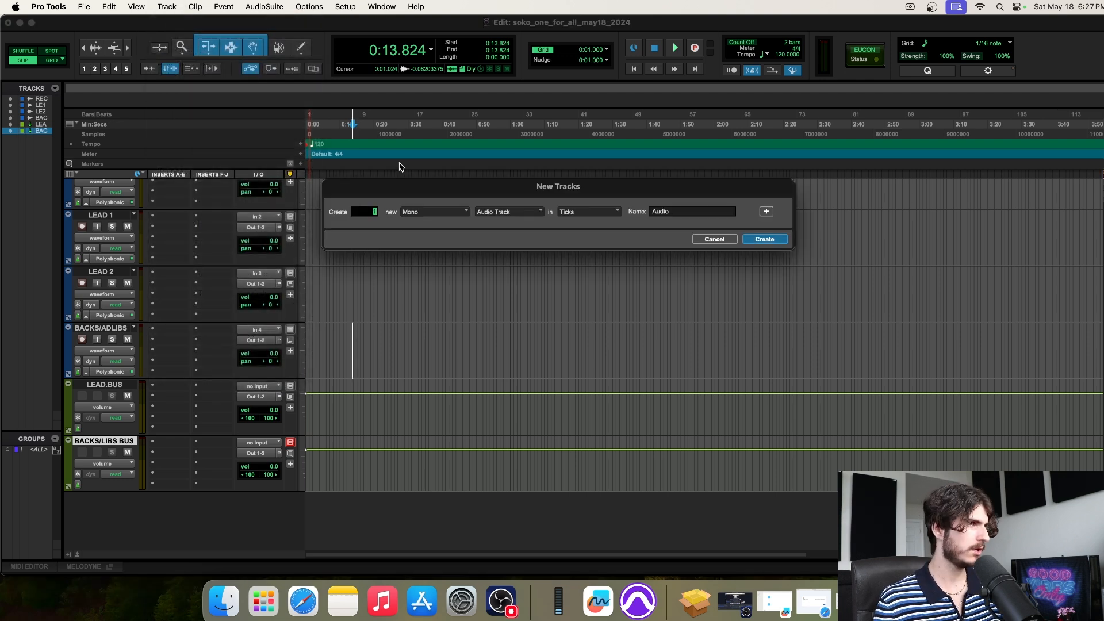
{"action": "left_click", "coordinate": [441, 215]}
{"action": "left_click", "coordinate": [440, 227]}
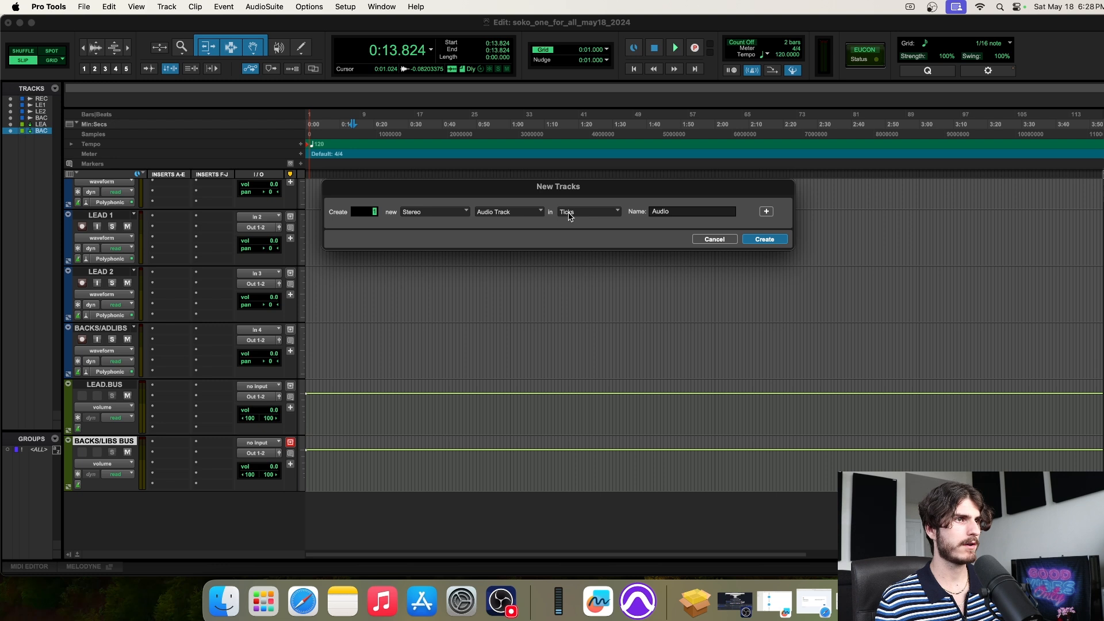
{"action": "left_click", "coordinate": [510, 217]}
{"action": "left_click", "coordinate": [506, 222]}
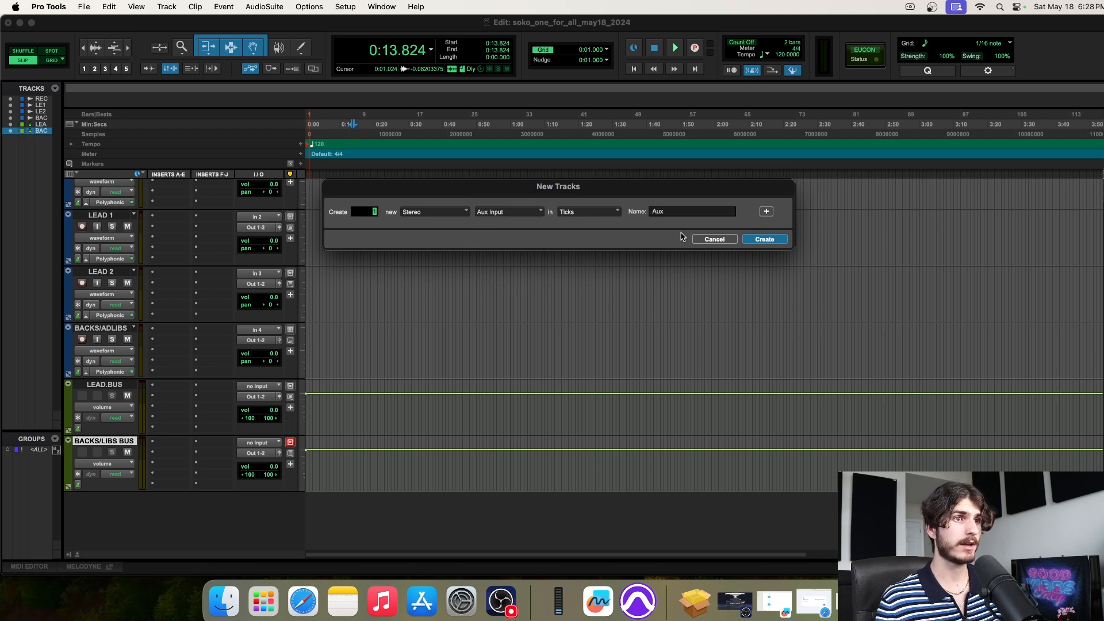
{"action": "key", "text": "Tab"}
{"action": "type", "text": "ALL VOCS"}
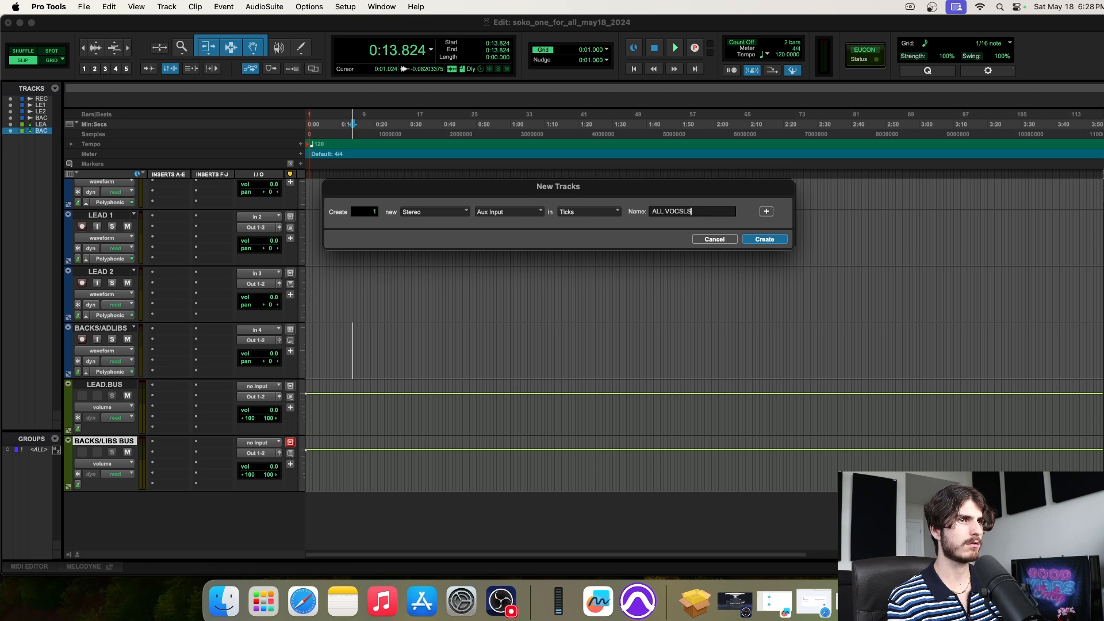
{"action": "key", "text": "BackSpace"}
{"action": "type", "text": "ALS BUS"}
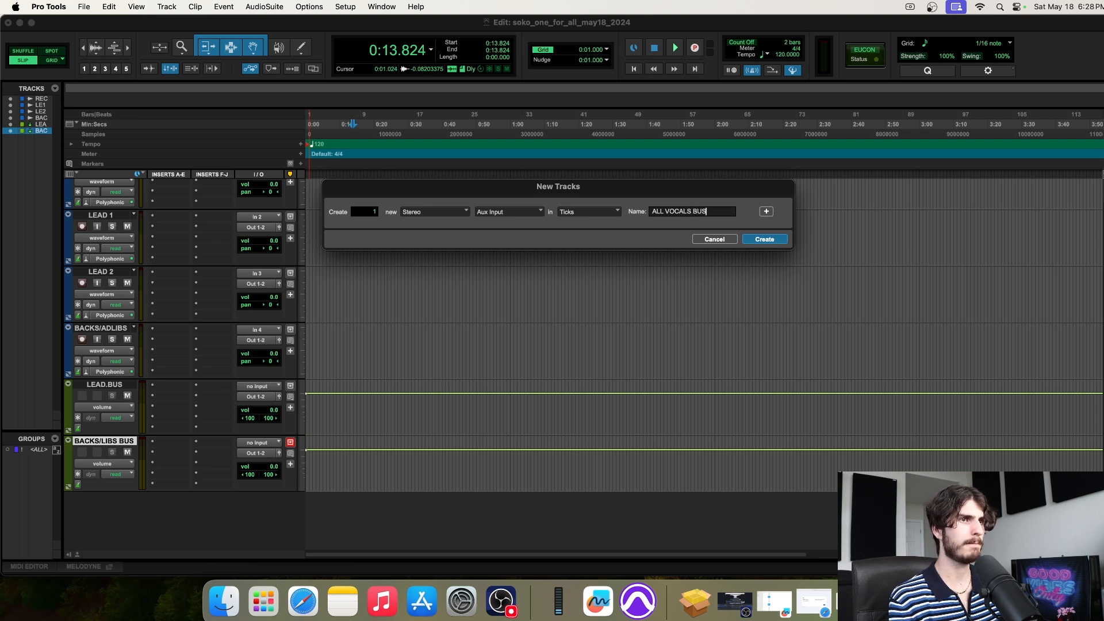
{"action": "key", "text": "Return"}
{"action": "scroll", "coordinate": [597, 218], "scroll_direction": "down", "scroll_amount": 2}
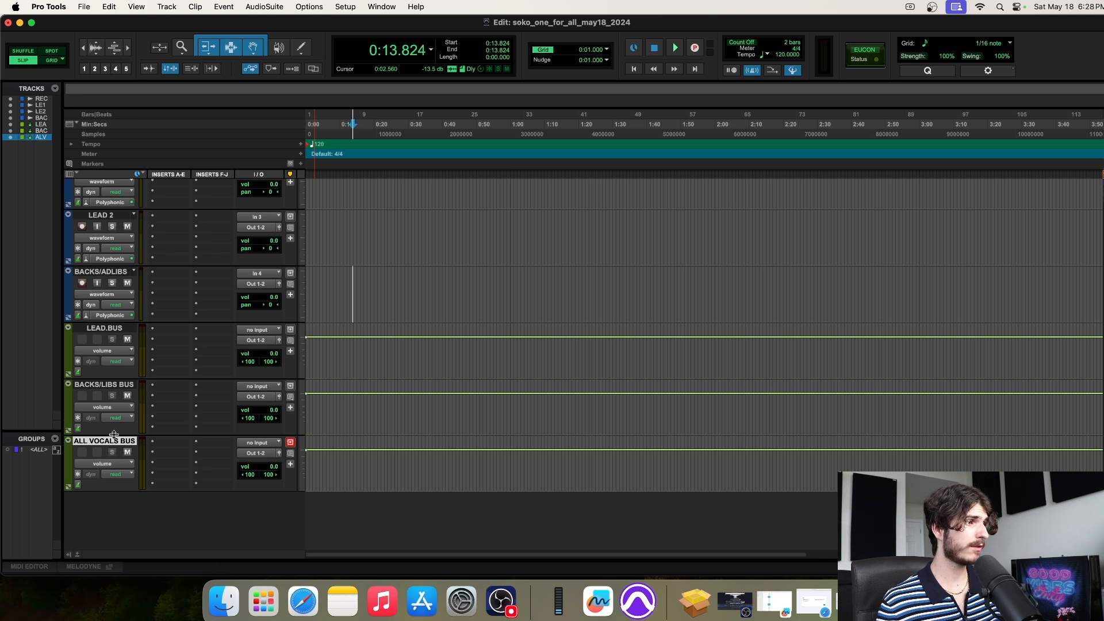
{"action": "scroll", "coordinate": [173, 420], "scroll_direction": "up", "scroll_amount": 3}
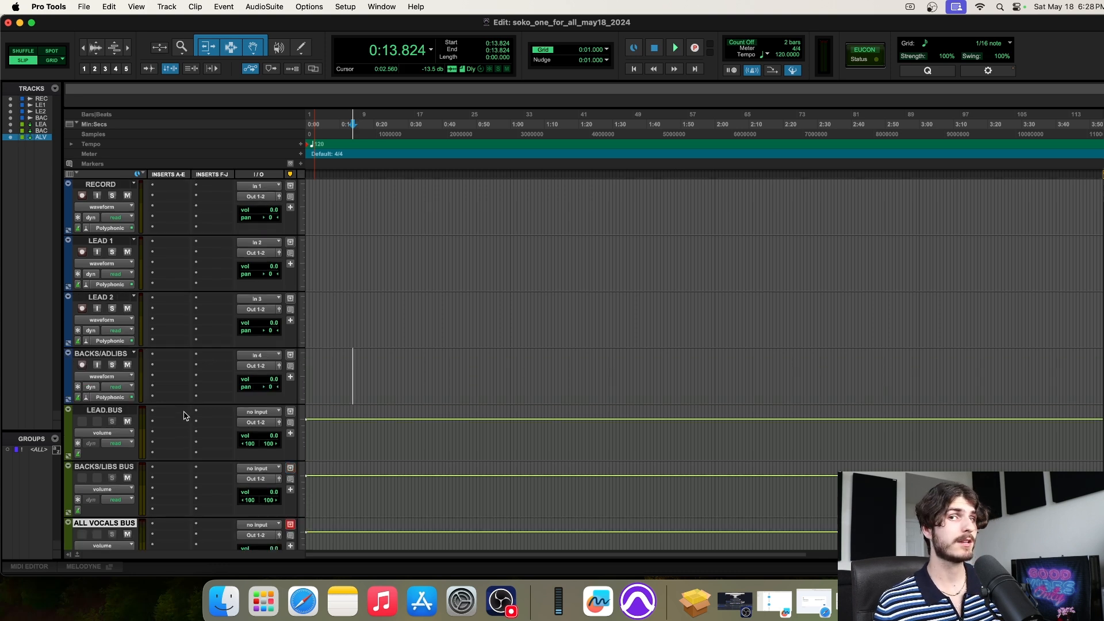
{"action": "left_click", "coordinate": [107, 355]}
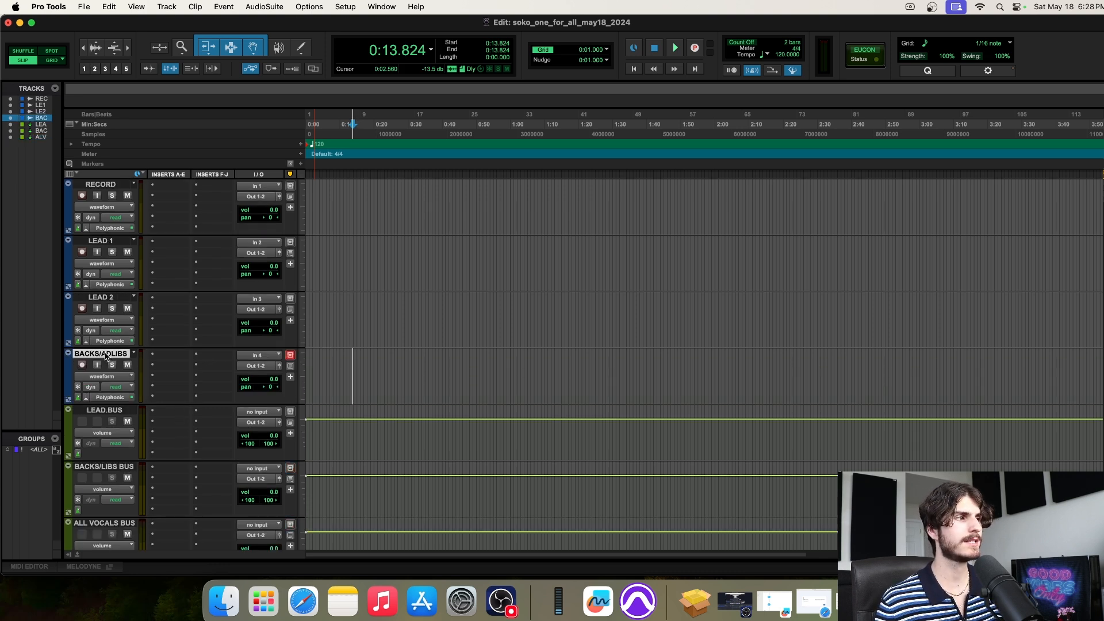
{"action": "left_click", "coordinate": [104, 296], "text": "shift"}
{"action": "left_click", "coordinate": [101, 240], "text": "shift"}
{"action": "scroll", "coordinate": [155, 267], "scroll_direction": "down", "scroll_amount": 3}
{"action": "left_click", "coordinate": [122, 443]}
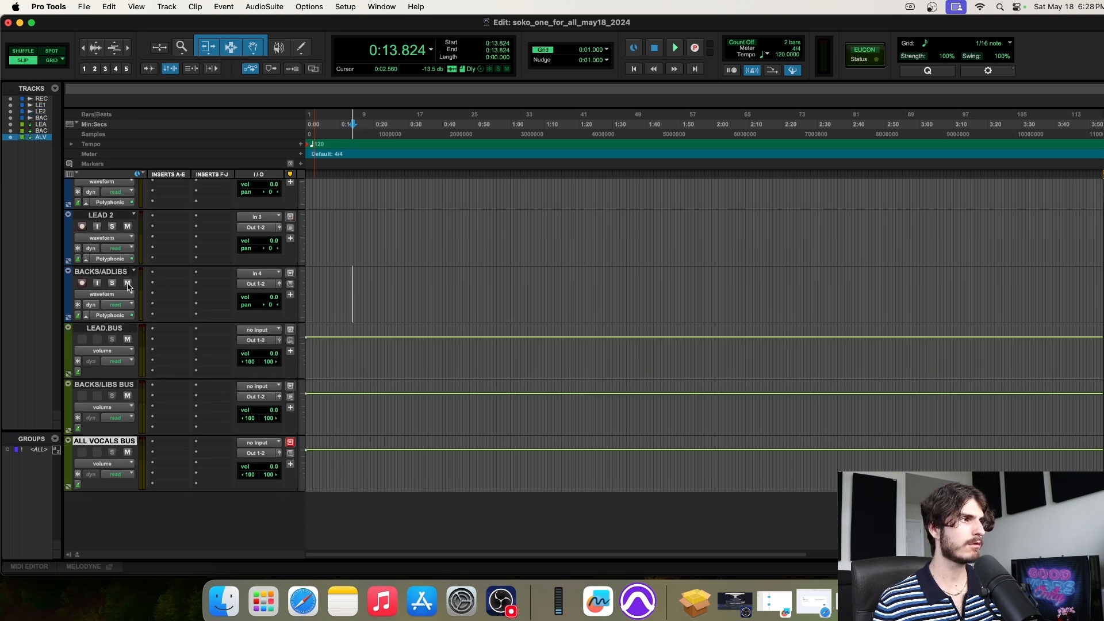
{"action": "left_click", "coordinate": [116, 329]}
{"action": "left_click", "coordinate": [107, 385], "text": "shift"}
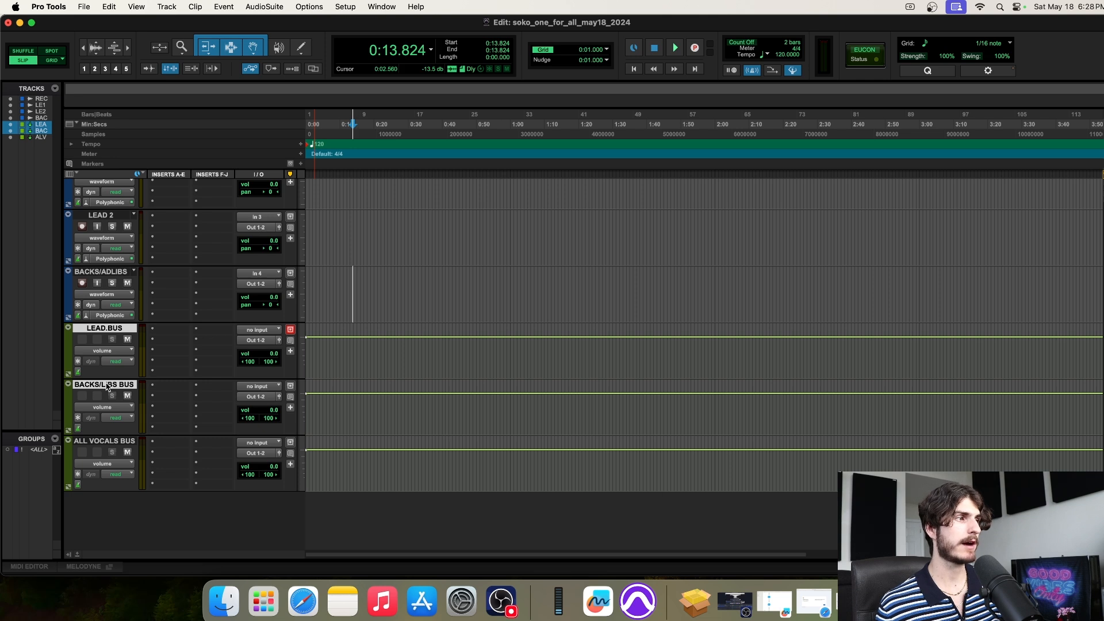
{"action": "left_click", "coordinate": [115, 441]}
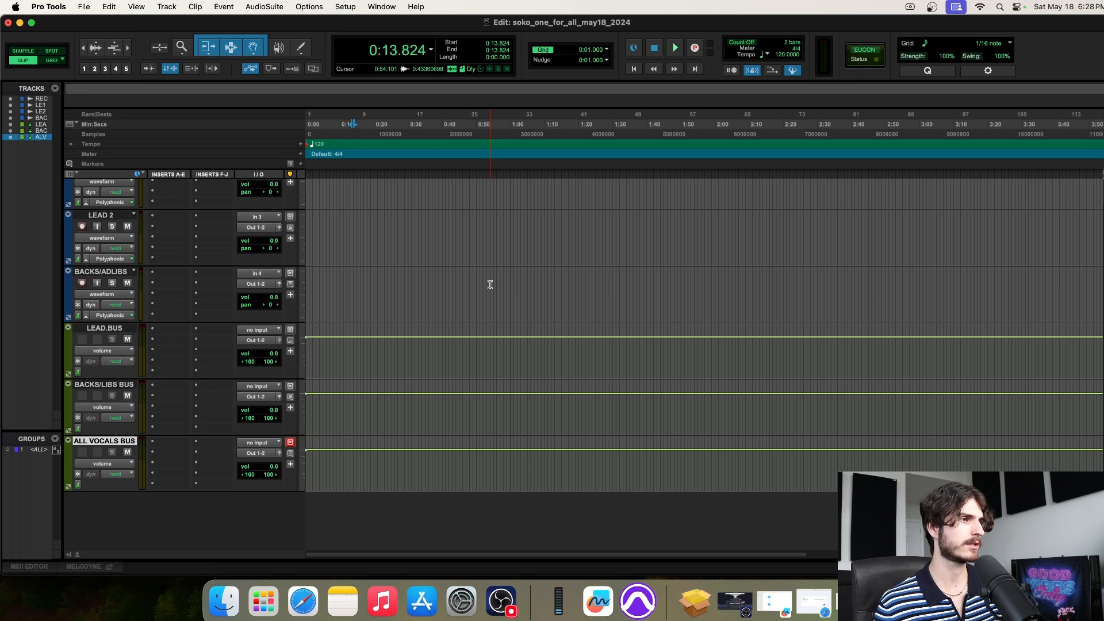
Create a stereo Master Fader track, Master 1, from the New Tracks dialog
{"action": "left_click", "coordinate": [154, 6]}
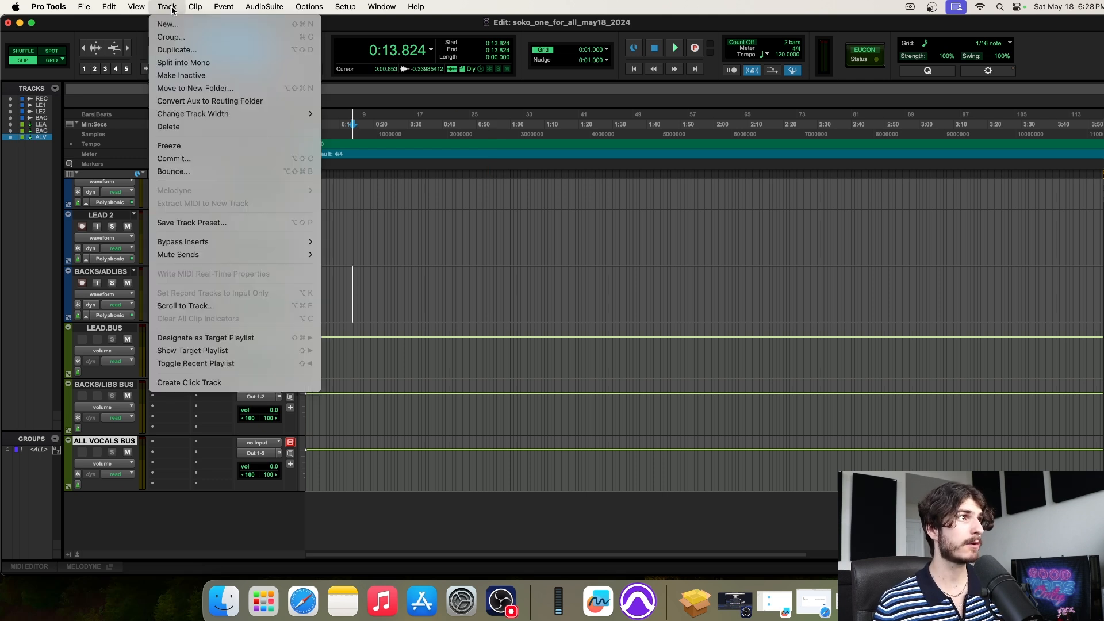
{"action": "left_click", "coordinate": [164, 22]}
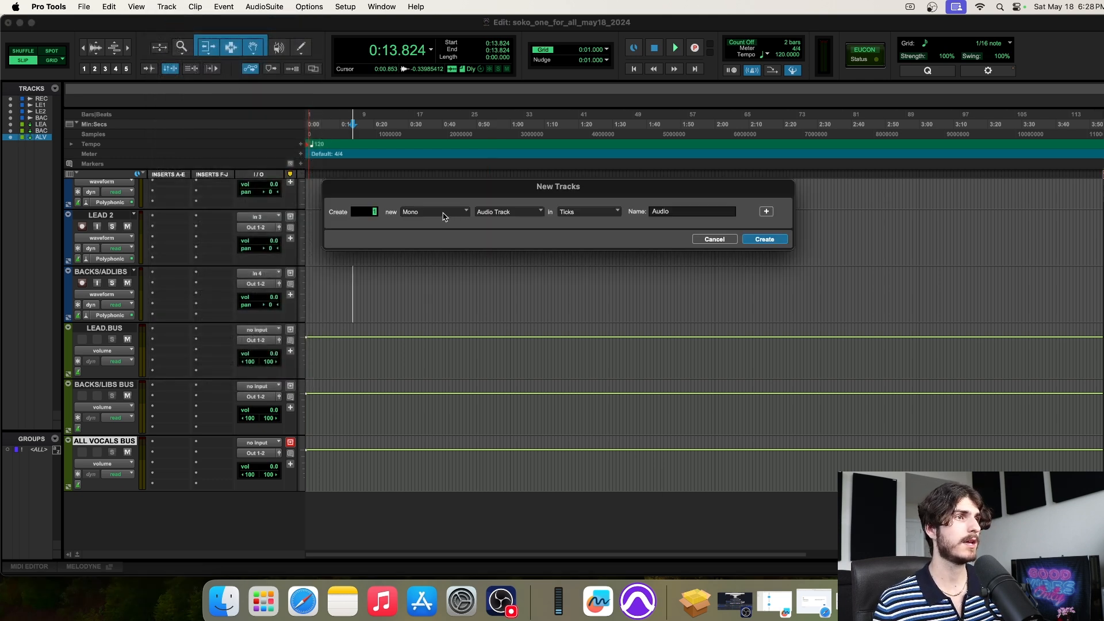
{"action": "left_click", "coordinate": [444, 217]}
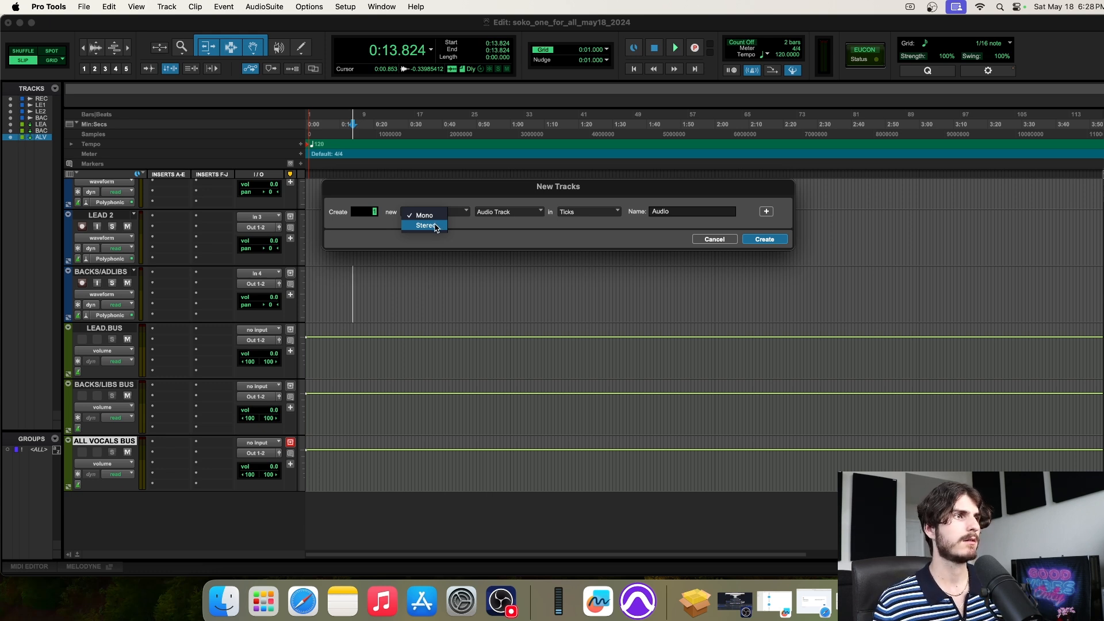
{"action": "left_click", "coordinate": [436, 226]}
{"action": "left_click", "coordinate": [510, 212]}
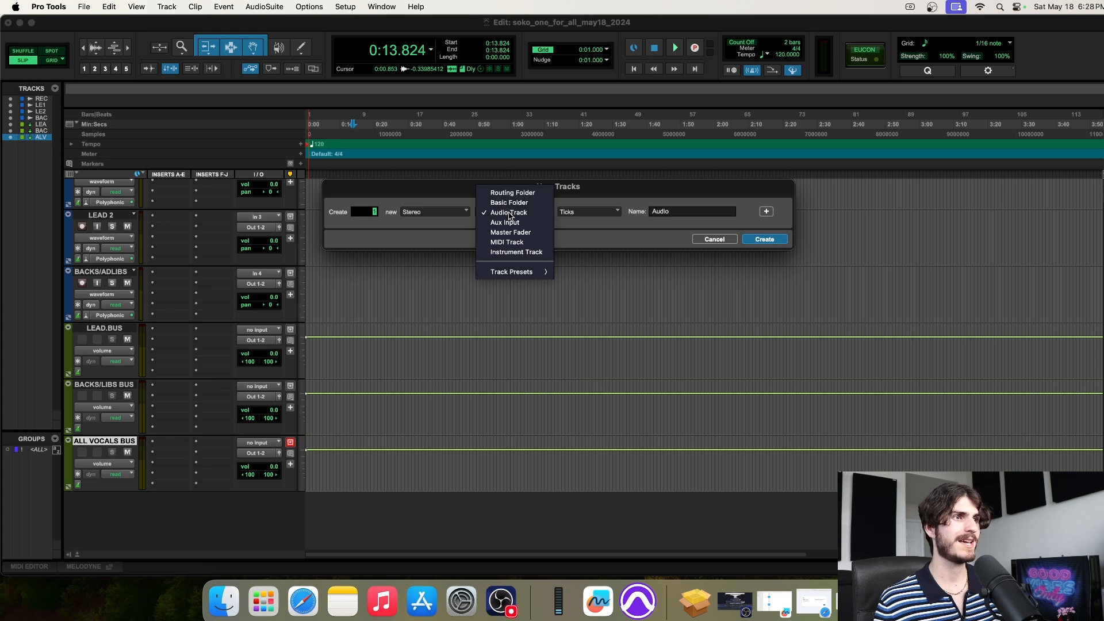
{"action": "left_click", "coordinate": [539, 233]}
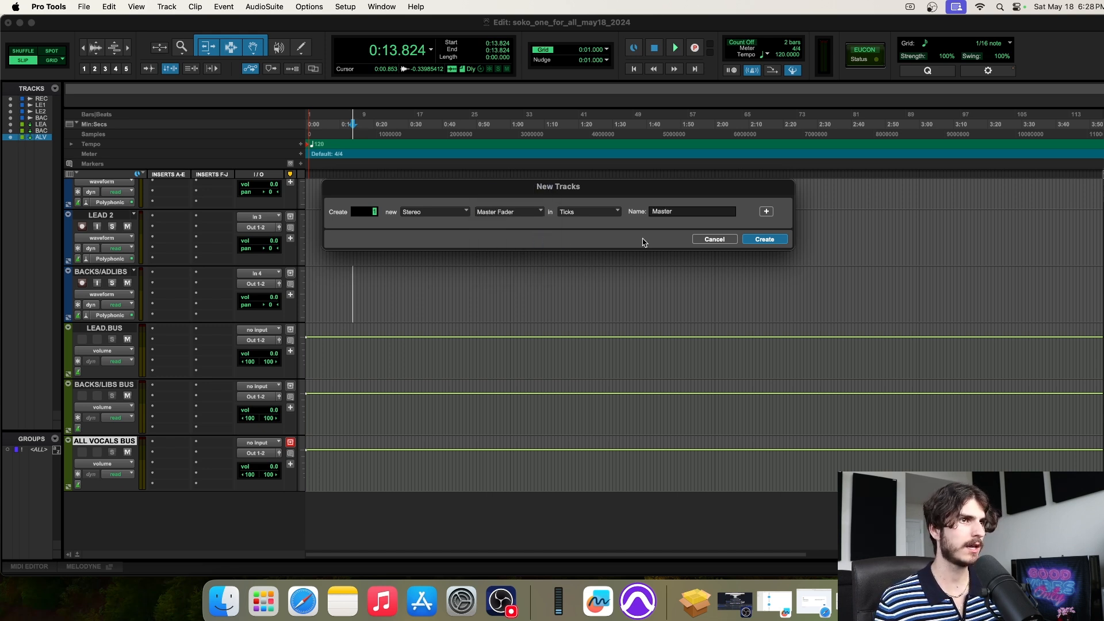
{"action": "left_click", "coordinate": [766, 238]}
{"action": "scroll", "coordinate": [768, 242], "scroll_direction": "down", "scroll_amount": 2}
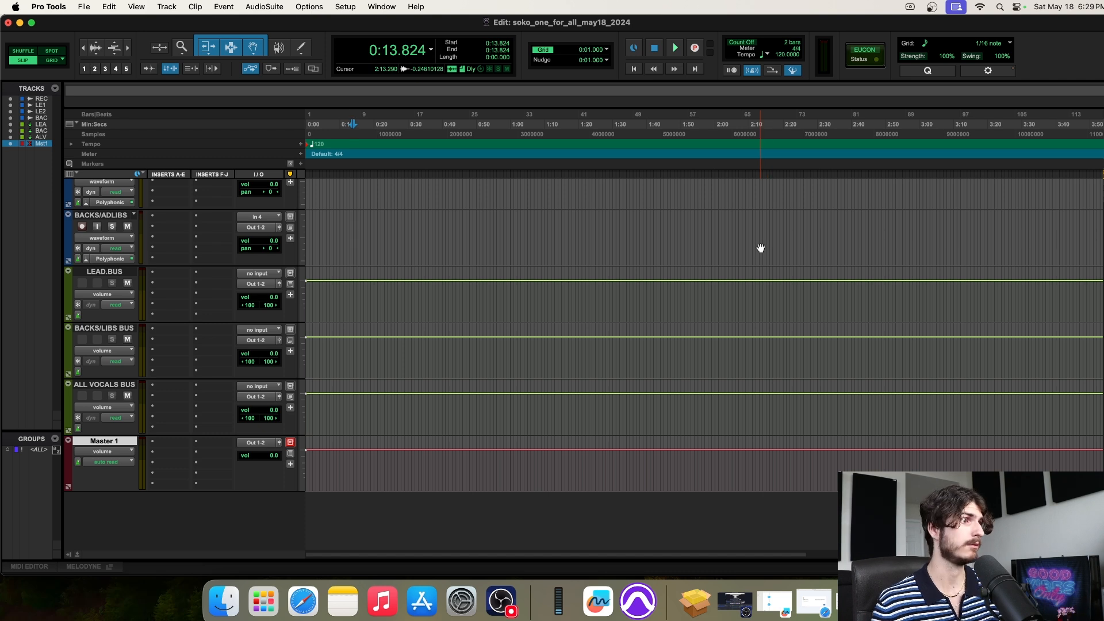
{"action": "scroll", "coordinate": [564, 308], "scroll_direction": "up", "scroll_amount": 3}
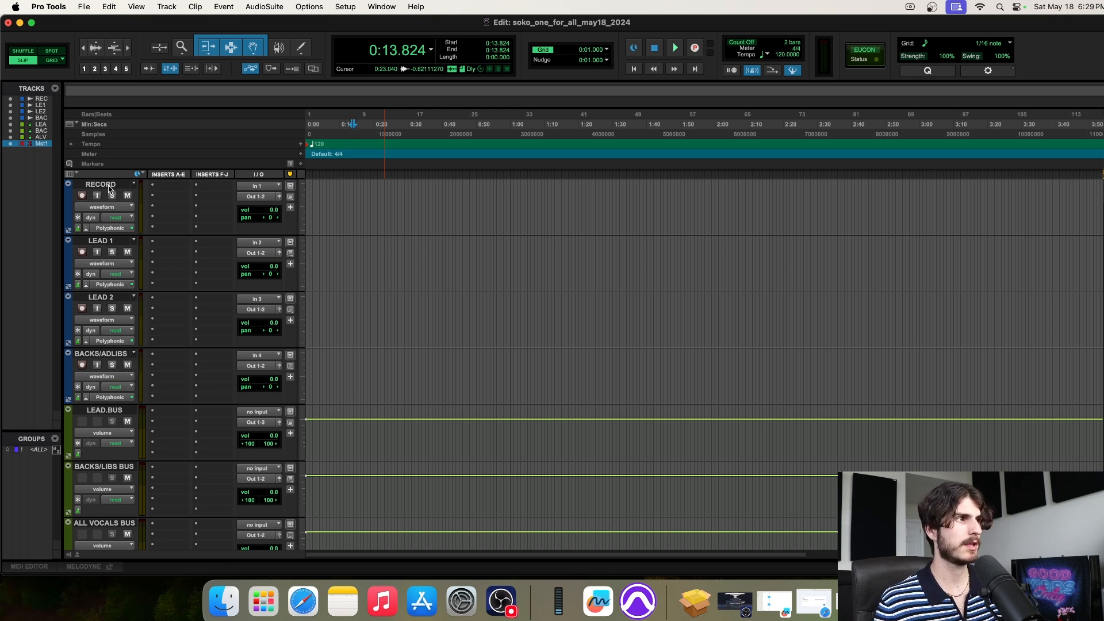
{"action": "scroll", "coordinate": [343, 205], "scroll_direction": "down", "scroll_amount": 5}
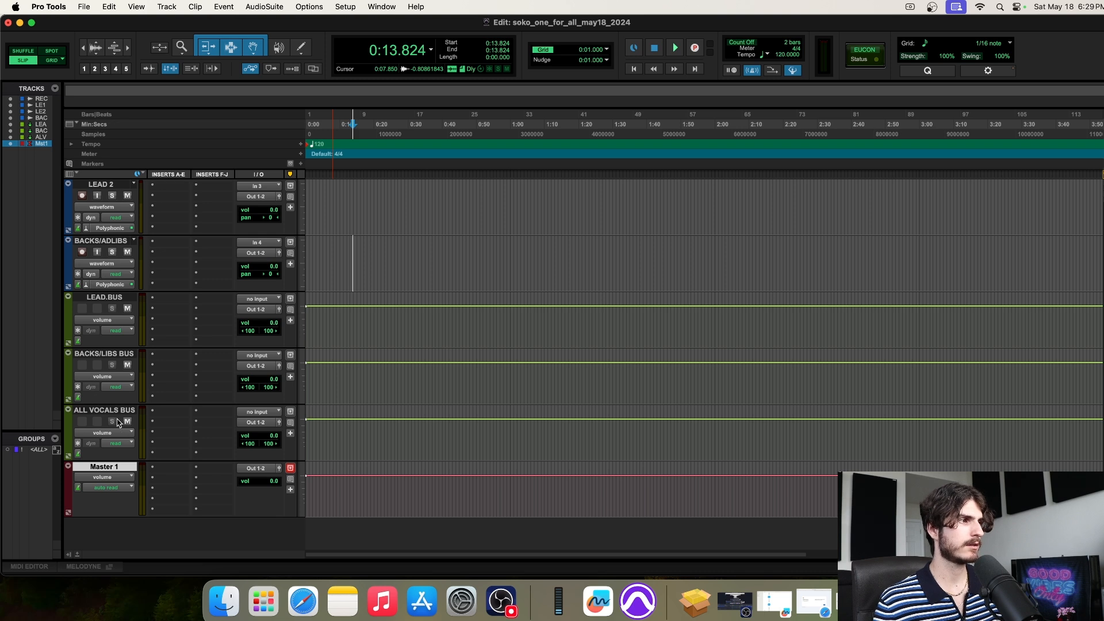
{"action": "scroll", "coordinate": [453, 344], "scroll_direction": "down", "scroll_amount": 1}
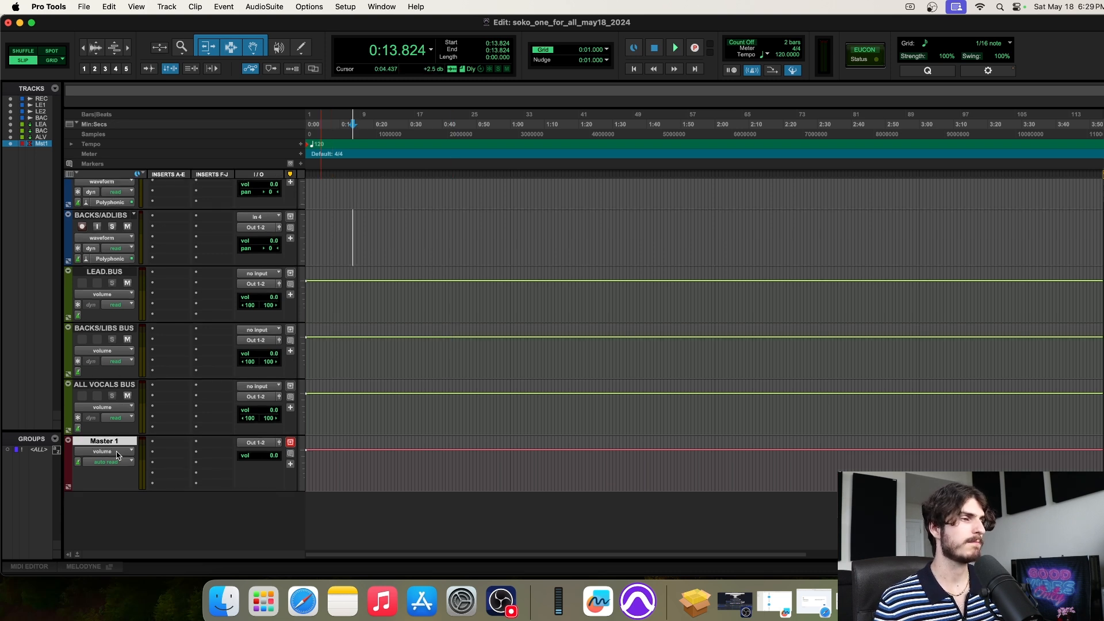
{"action": "scroll", "coordinate": [425, 436], "scroll_direction": "up", "scroll_amount": 5}
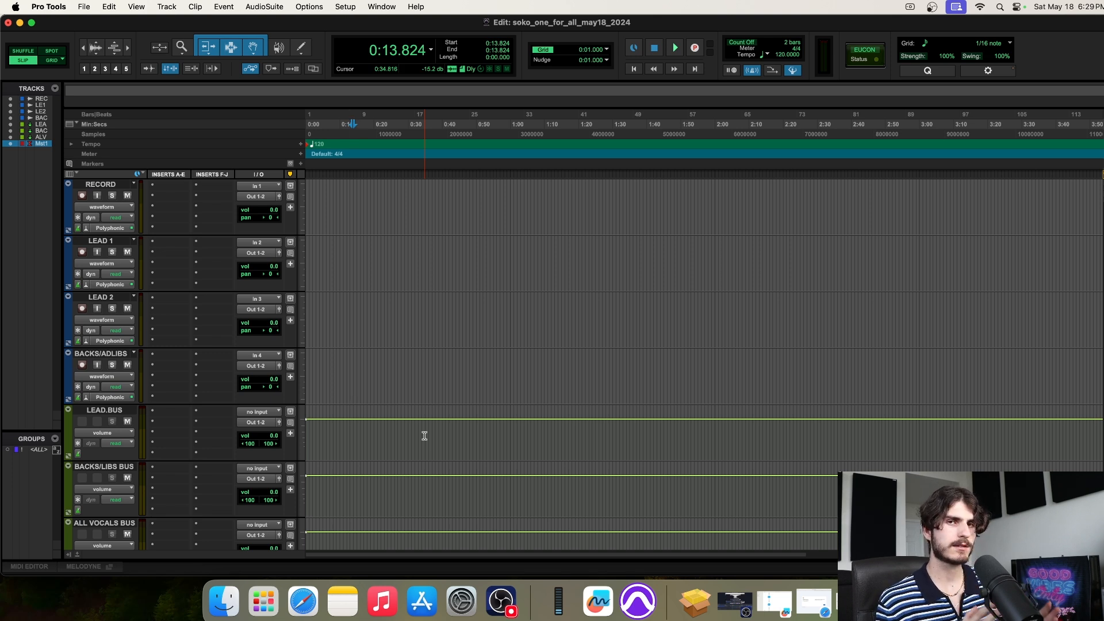
{"action": "scroll", "coordinate": [424, 436], "scroll_direction": "down", "scroll_amount": 3}
{"action": "scroll", "coordinate": [425, 436], "scroll_direction": "up", "scroll_amount": 3}
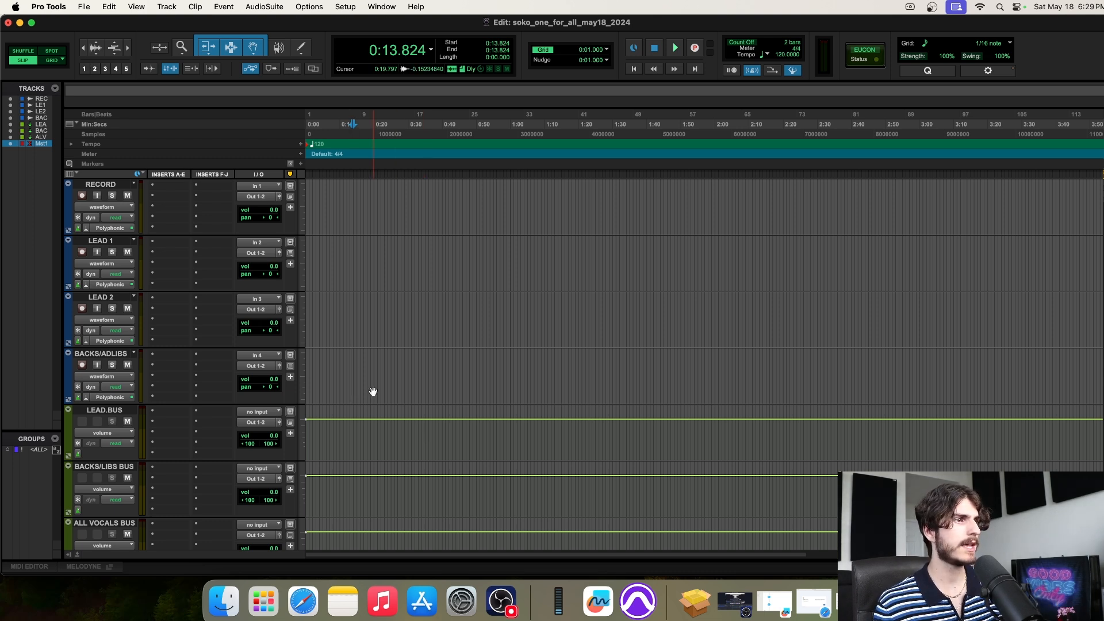
{"action": "left_click_drag", "start_coordinate": [353, 425], "coordinate": [797, 443]}
{"action": "left_click_drag", "start_coordinate": [395, 487], "coordinate": [838, 488]}
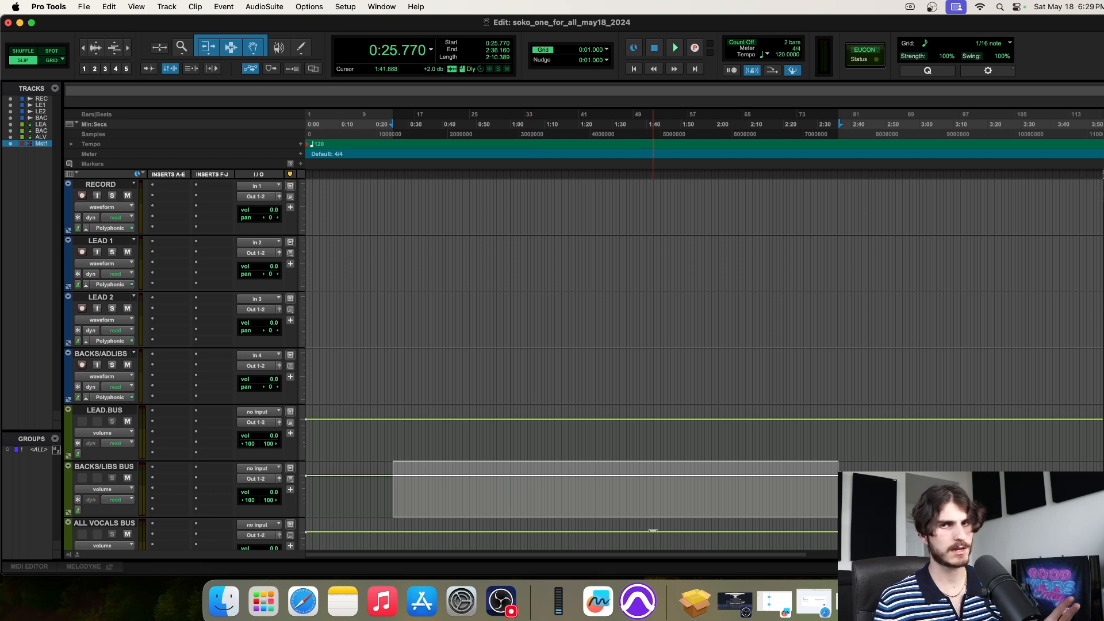
Switch to the Freeform board and set its zoom to 75%
{"action": "left_click", "coordinate": [600, 607]}
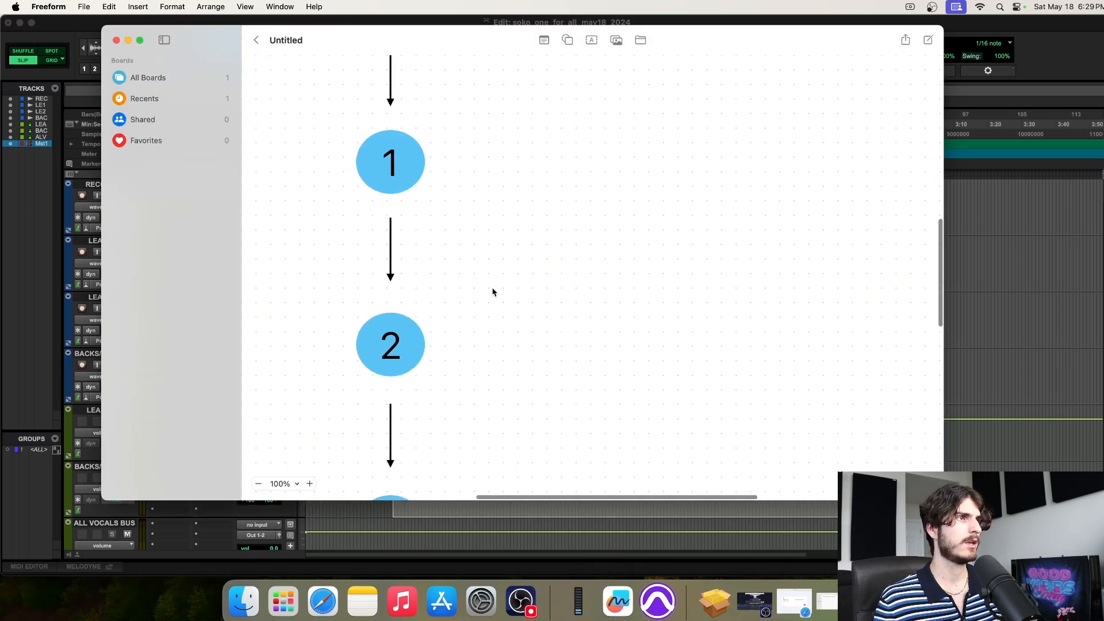
{"action": "scroll", "coordinate": [493, 292], "scroll_direction": "down", "scroll_amount": 2}
{"action": "left_click", "coordinate": [260, 484]}
{"action": "left_click", "coordinate": [260, 483]}
{"action": "left_click", "coordinate": [309, 483]}
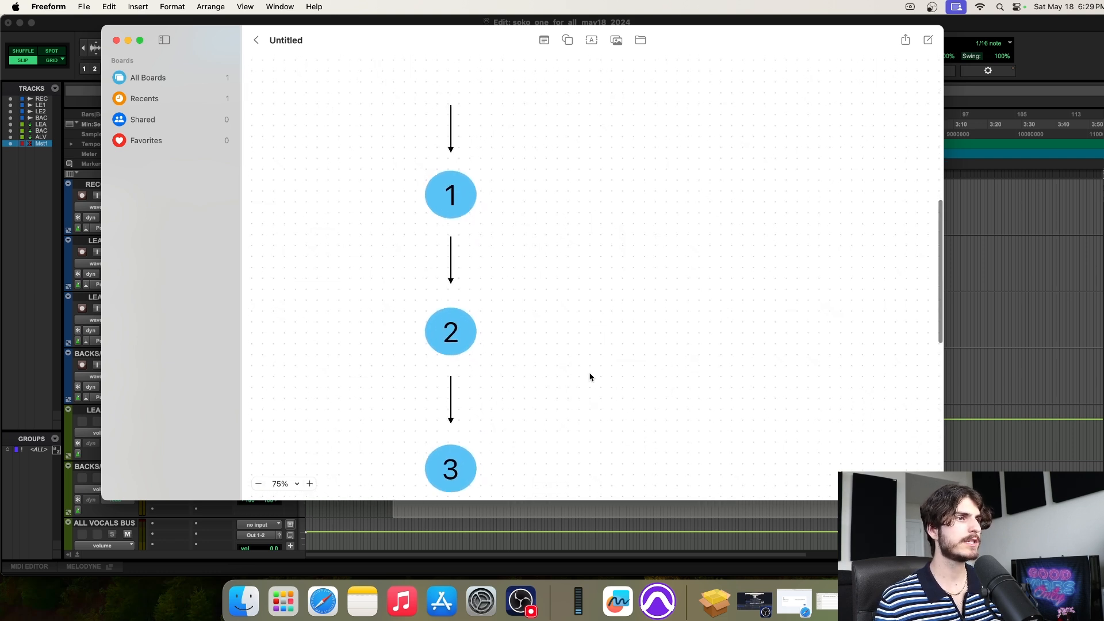
{"action": "scroll", "coordinate": [589, 378], "scroll_direction": "down", "scroll_amount": 2}
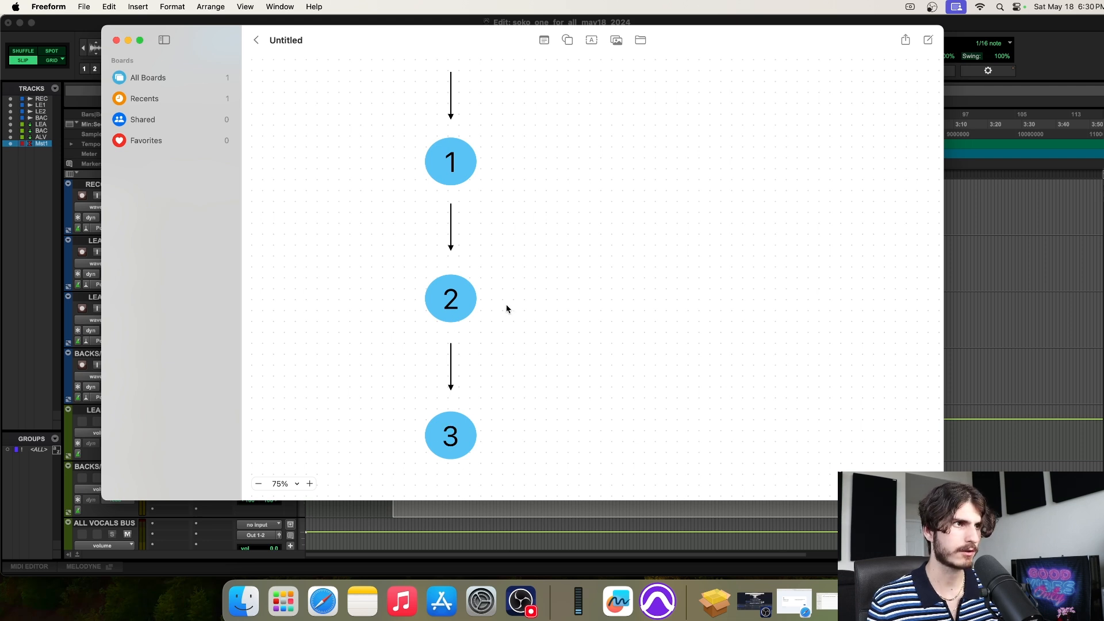
Move the Freeform window right of Pro Tools, keeping the board in front
{"action": "left_click_drag", "start_coordinate": [471, 46], "coordinate": [681, 50]}
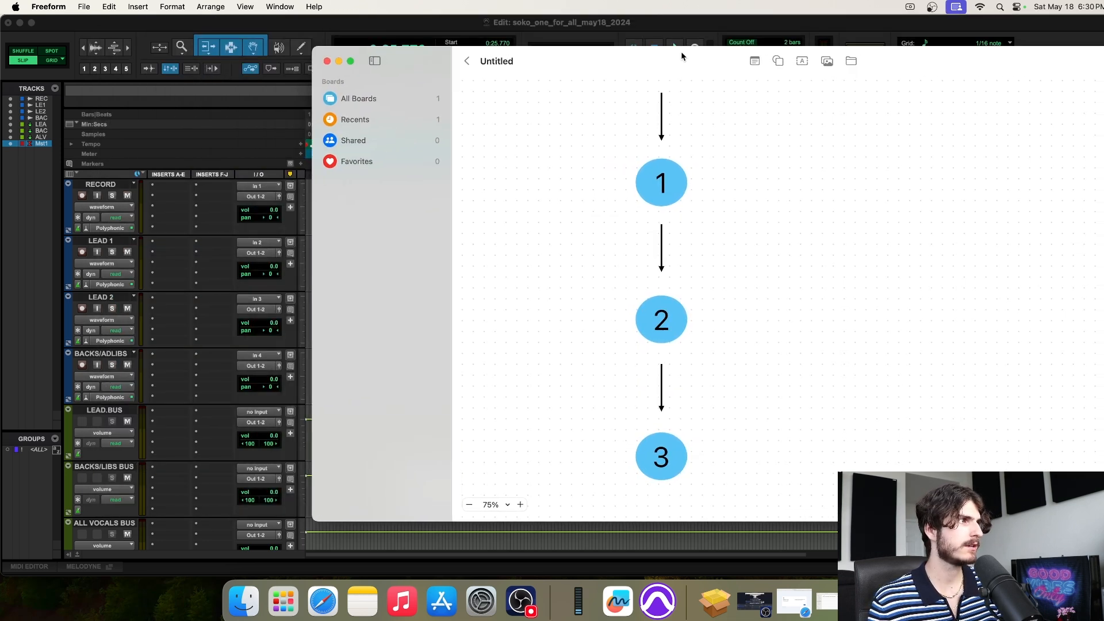
{"action": "scroll", "coordinate": [196, 288], "scroll_direction": "down", "scroll_amount": 2}
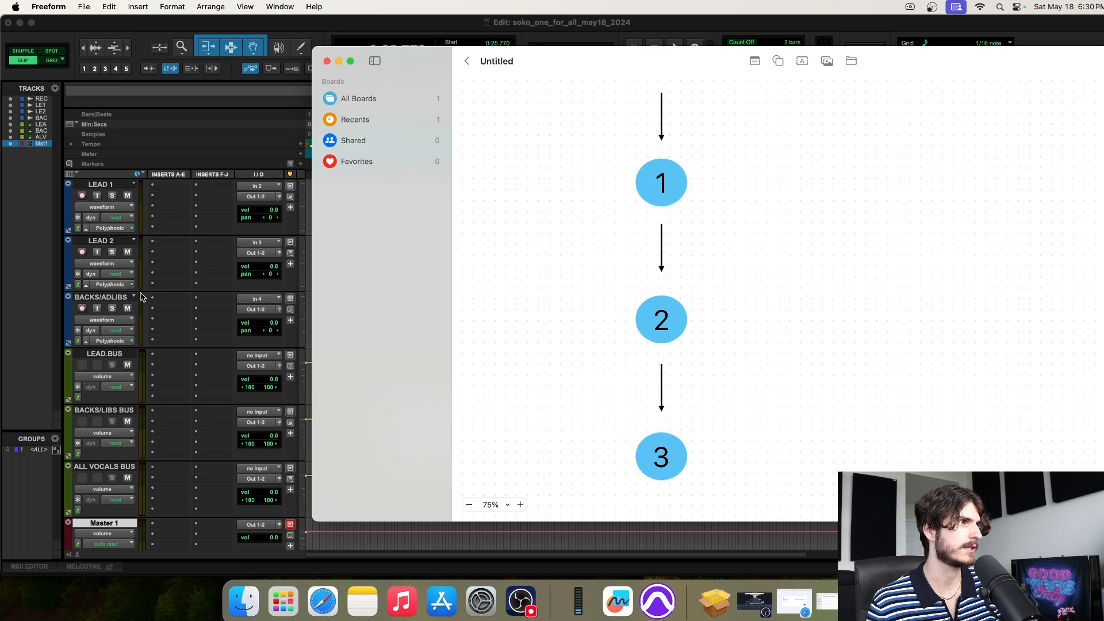
{"action": "scroll", "coordinate": [131, 275], "scroll_direction": "up", "scroll_amount": 2}
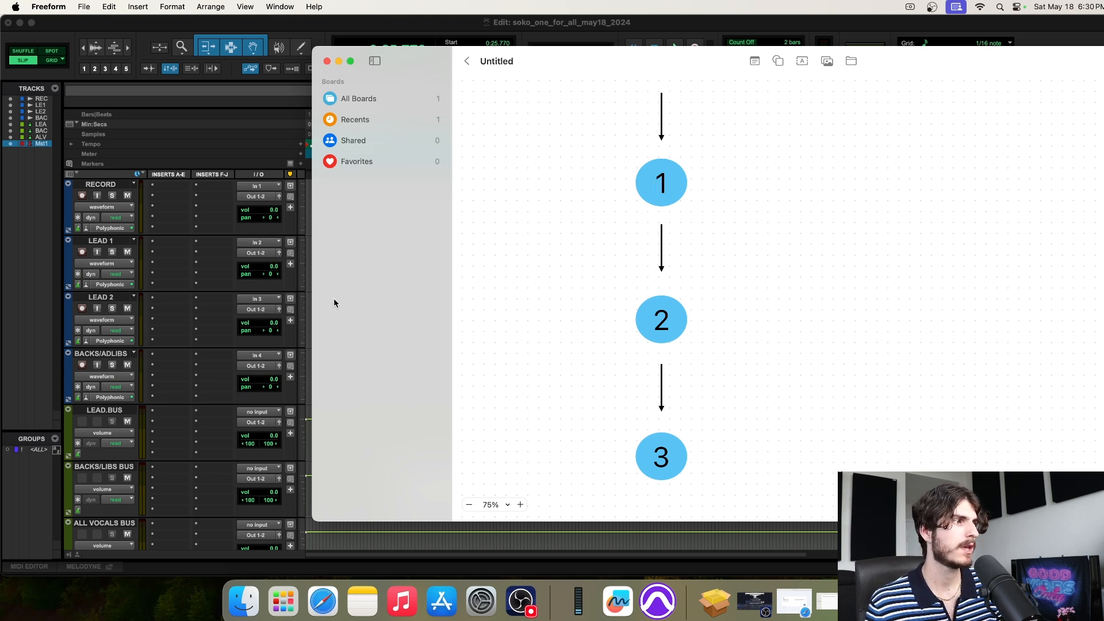
{"action": "scroll", "coordinate": [173, 389], "scroll_direction": "down", "scroll_amount": 2}
{"action": "left_click", "coordinate": [112, 357]}
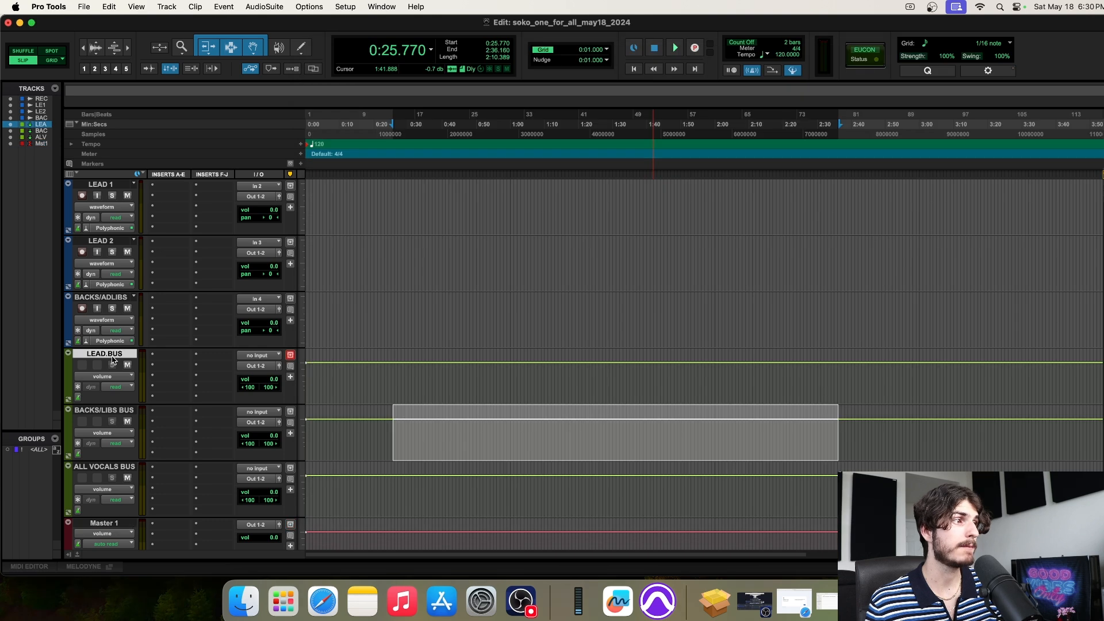
{"action": "left_click", "coordinate": [610, 613]}
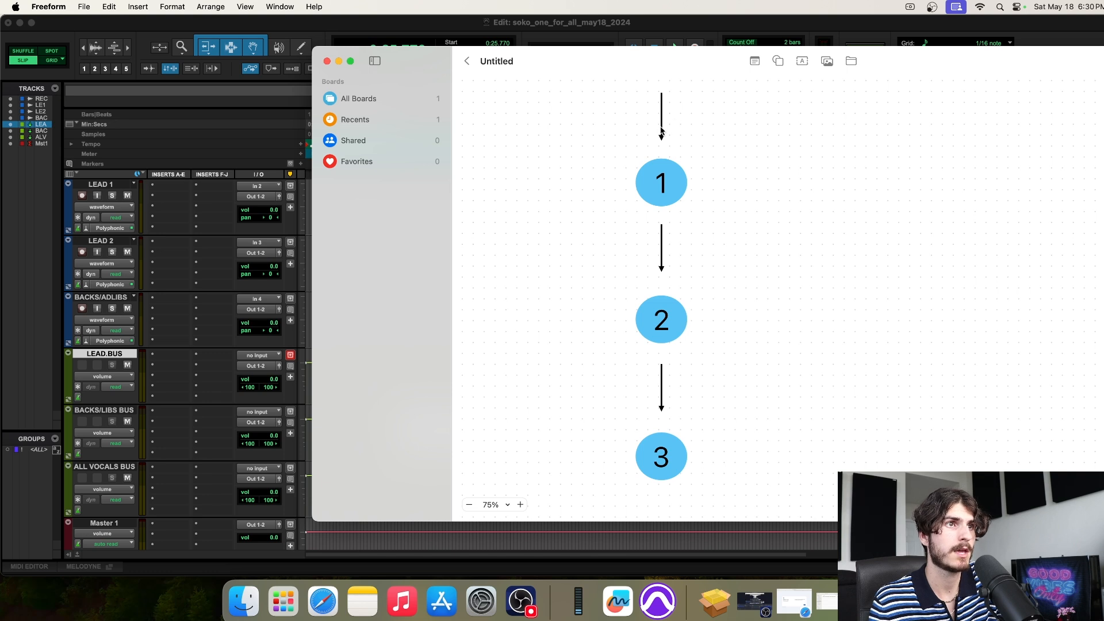
{"action": "scroll", "coordinate": [670, 106], "scroll_direction": "up", "scroll_amount": 2}
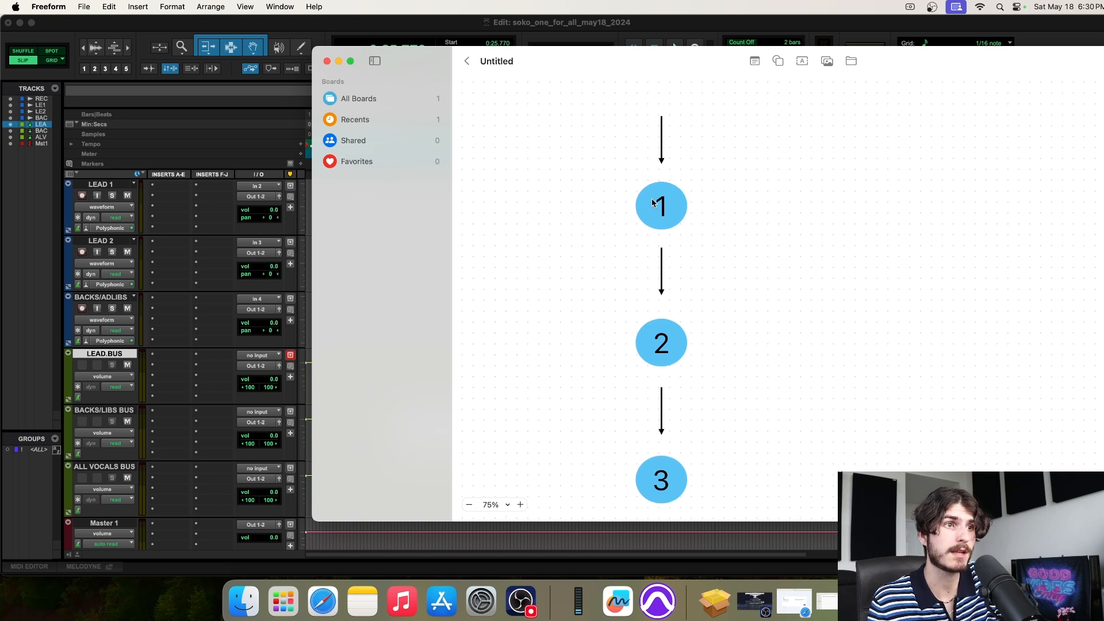
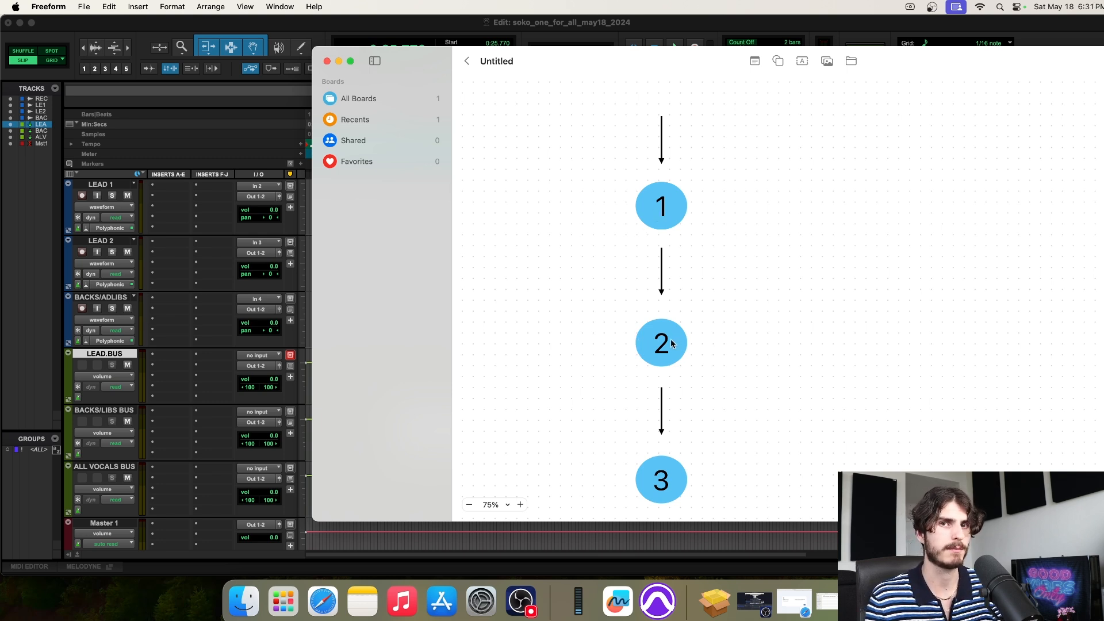
Close the Freeform 1-2-3 diagram board window to bring the Pro Tools session forward
{"action": "left_click", "coordinate": [328, 62]}
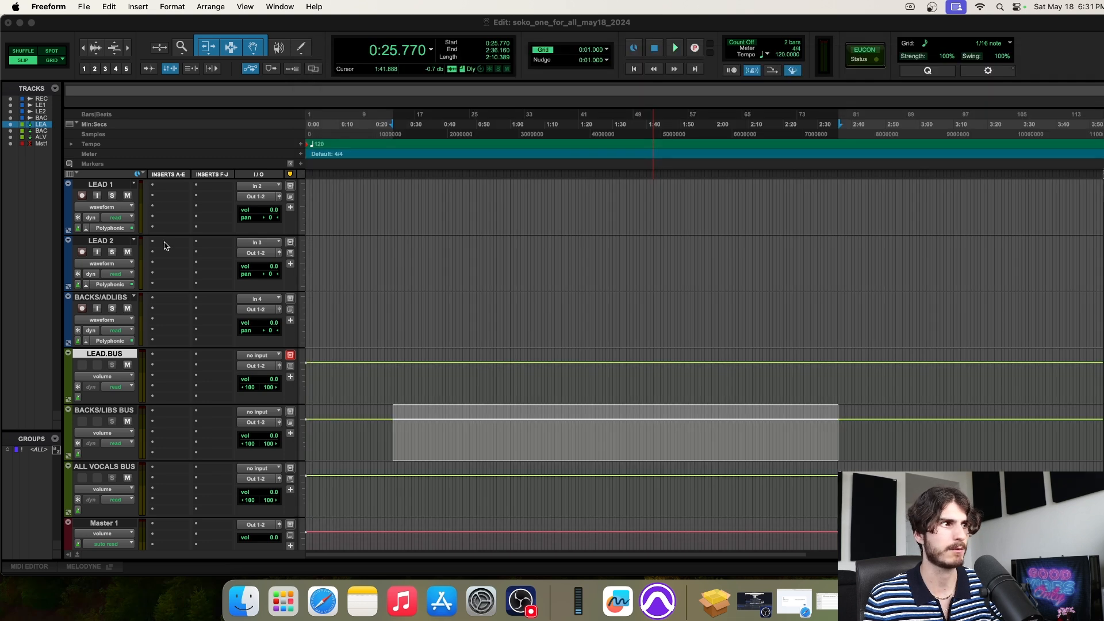
Try selecting the LEAD 1, LEAD 2 and LEAD.BUS tracks while scrolling the track list
{"action": "left_click", "coordinate": [106, 242]}
{"action": "scroll", "coordinate": [183, 246], "scroll_direction": "up", "scroll_amount": 2}
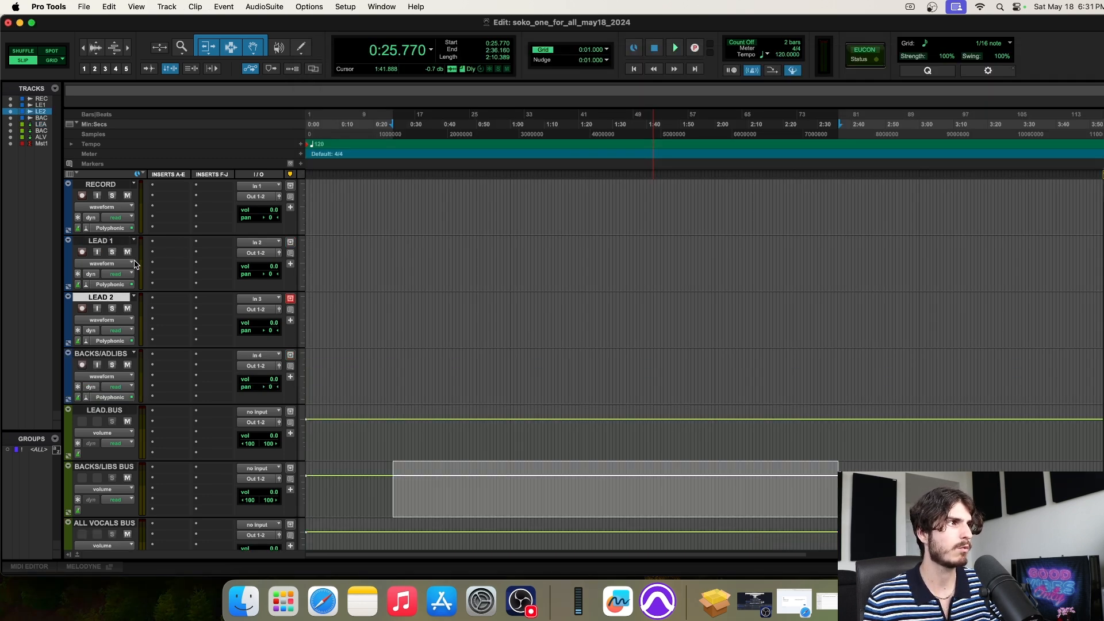
{"action": "left_click", "coordinate": [110, 243], "text": "shift"}
{"action": "scroll", "coordinate": [402, 239], "scroll_direction": "down", "scroll_amount": 2}
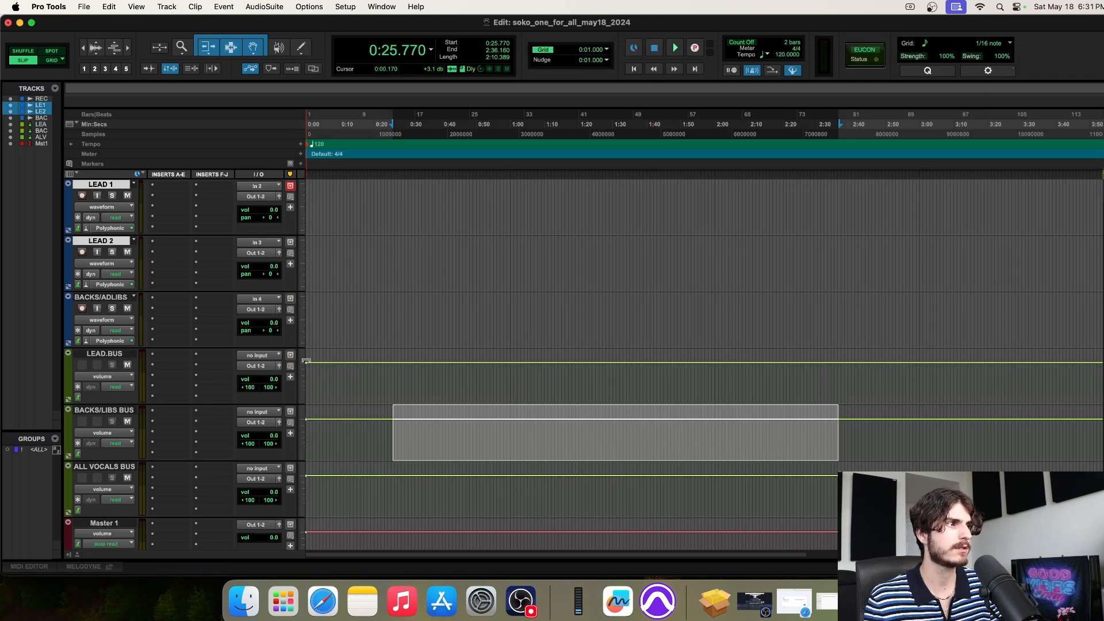
{"action": "scroll", "coordinate": [266, 420], "scroll_direction": "down", "scroll_amount": 3}
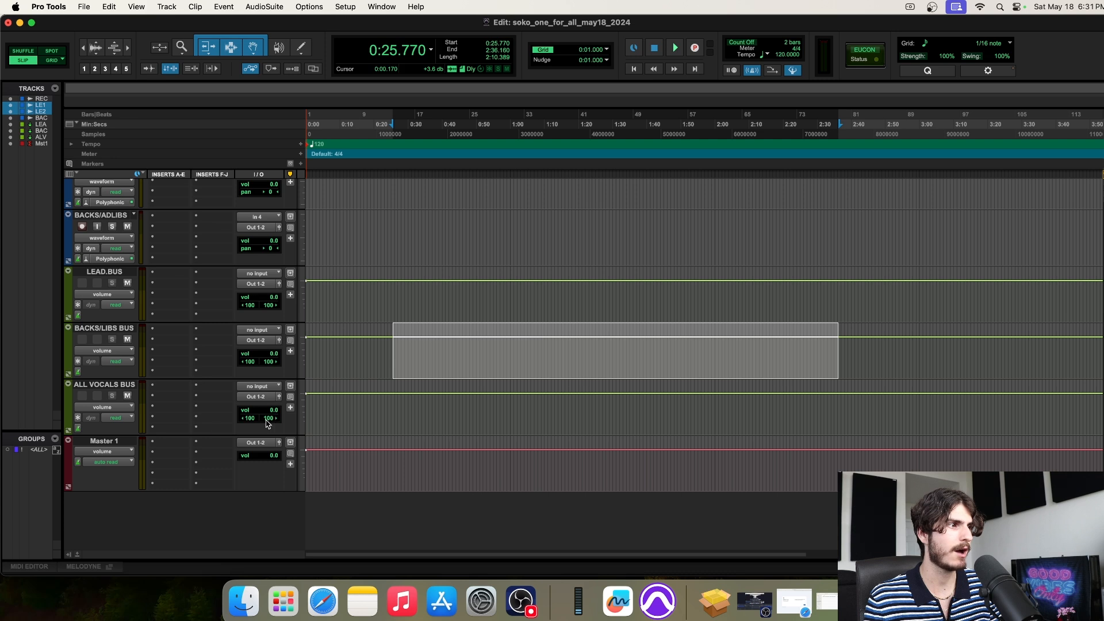
{"action": "left_click", "coordinate": [104, 274]}
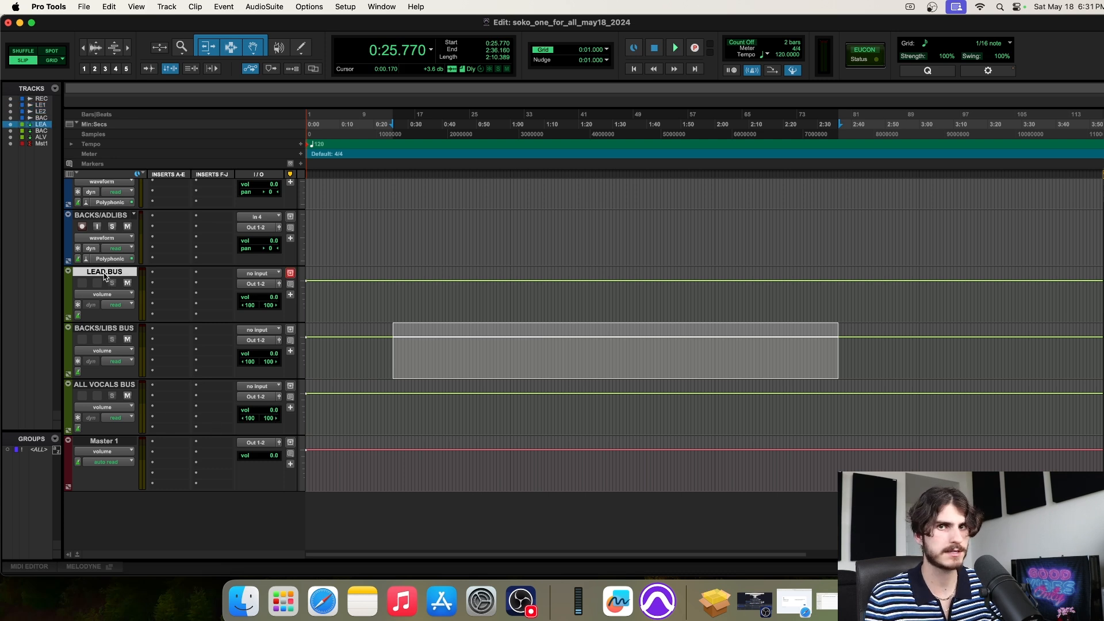
{"action": "scroll", "coordinate": [371, 263], "scroll_direction": "up", "scroll_amount": 3}
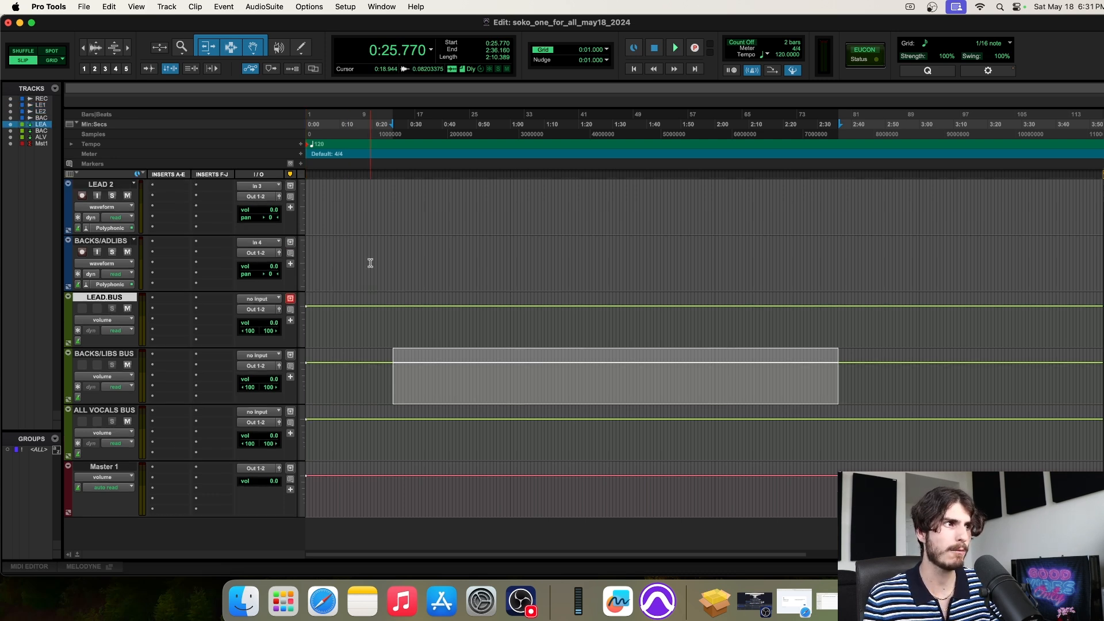
{"action": "left_click", "coordinate": [115, 243]}
{"action": "scroll", "coordinate": [378, 278], "scroll_direction": "up", "scroll_amount": 1}
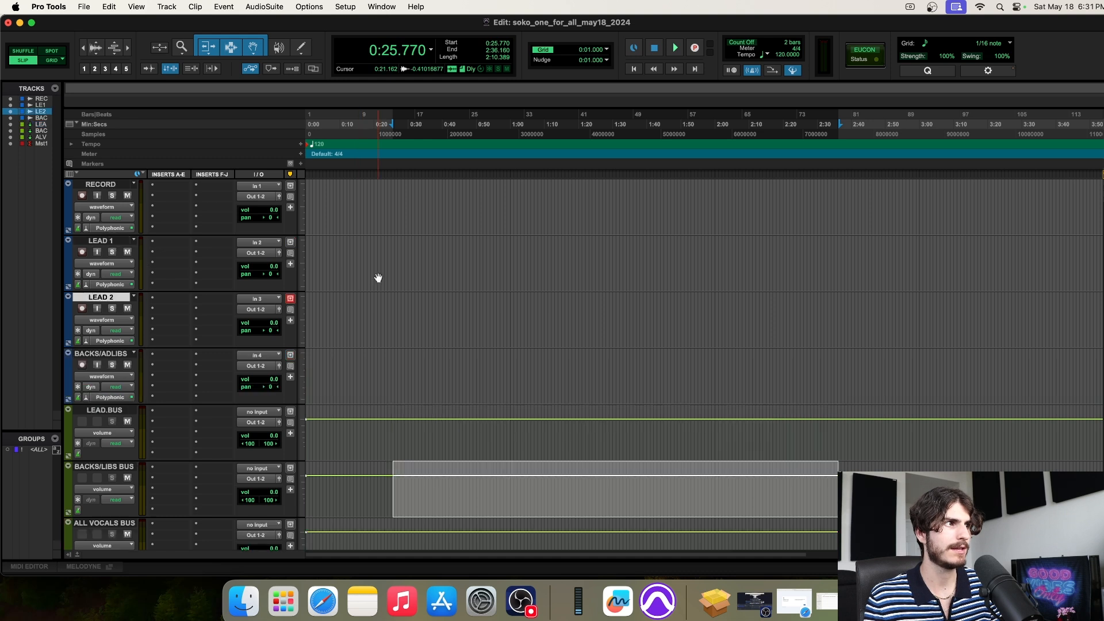
{"action": "scroll", "coordinate": [407, 277], "scroll_direction": "down", "scroll_amount": 1}
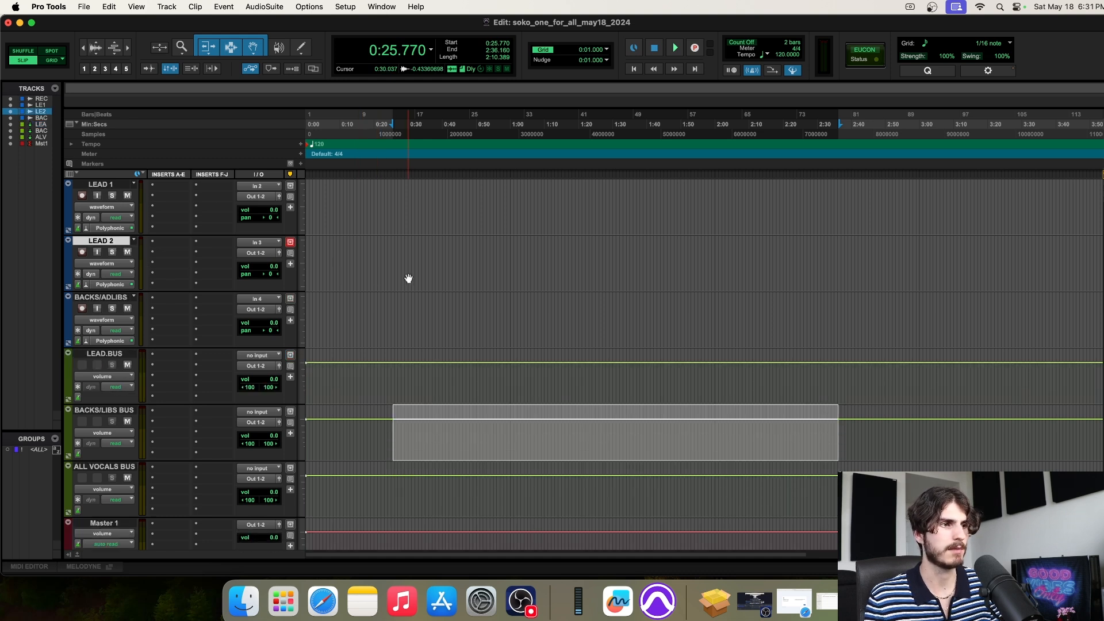
{"action": "scroll", "coordinate": [388, 309], "scroll_direction": "down", "scroll_amount": 2}
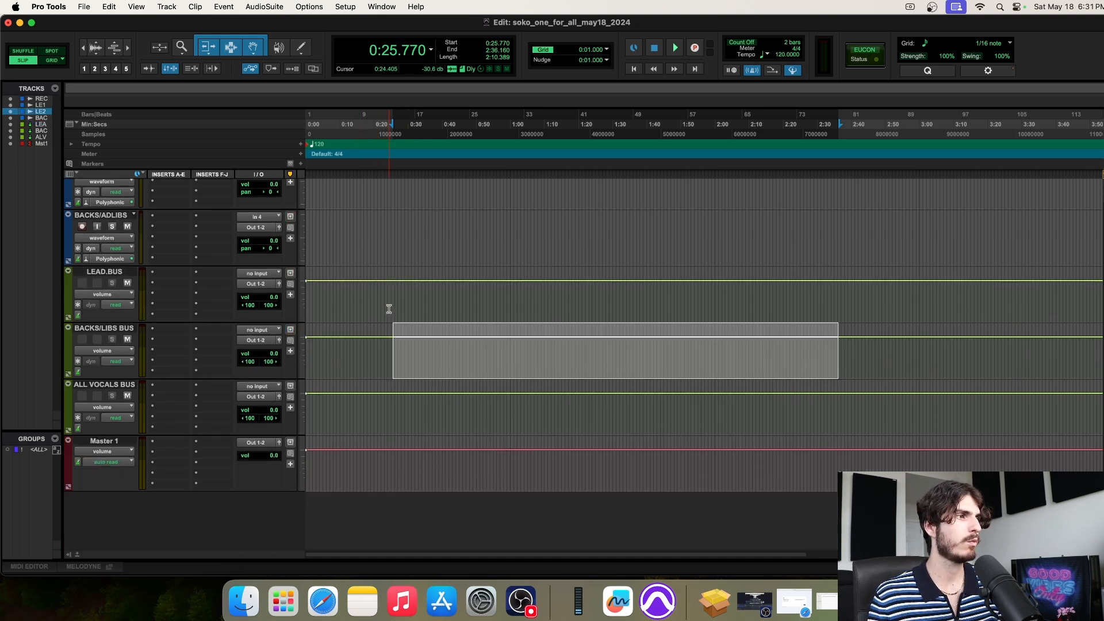
{"action": "scroll", "coordinate": [388, 309], "scroll_direction": "up", "scroll_amount": 1}
Select LEAD.BUS, BACKS/LIBS BUS and ALL VOCALS BUS together, then bring up Freeform's boards
{"action": "left_click", "coordinate": [113, 299]}
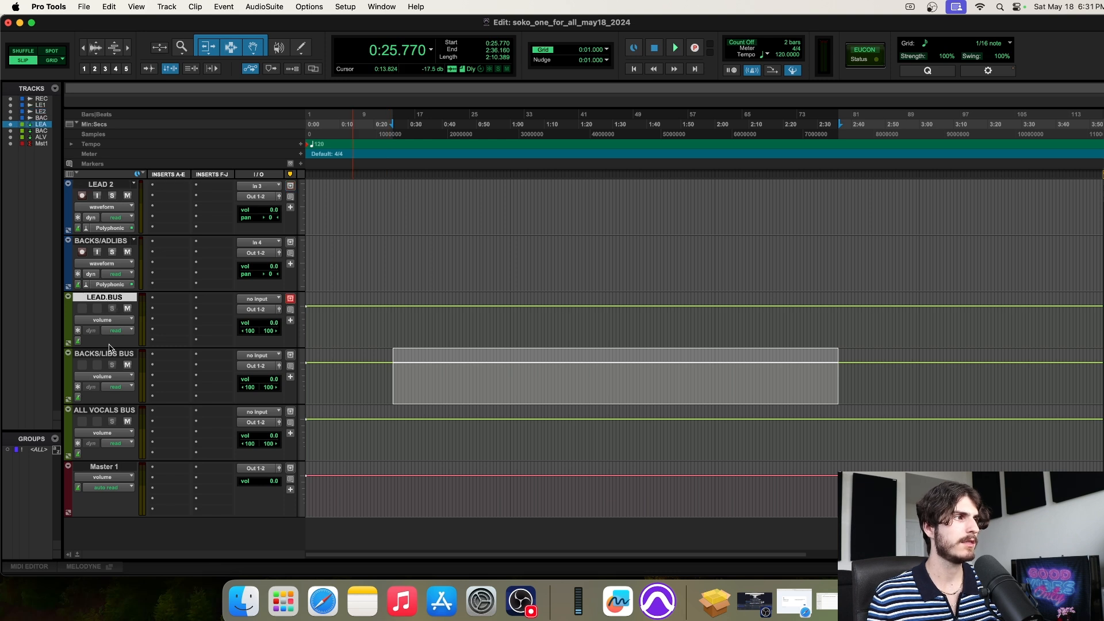
{"action": "left_click", "coordinate": [104, 354], "text": "shift"}
{"action": "left_click", "coordinate": [104, 410], "text": "shift"}
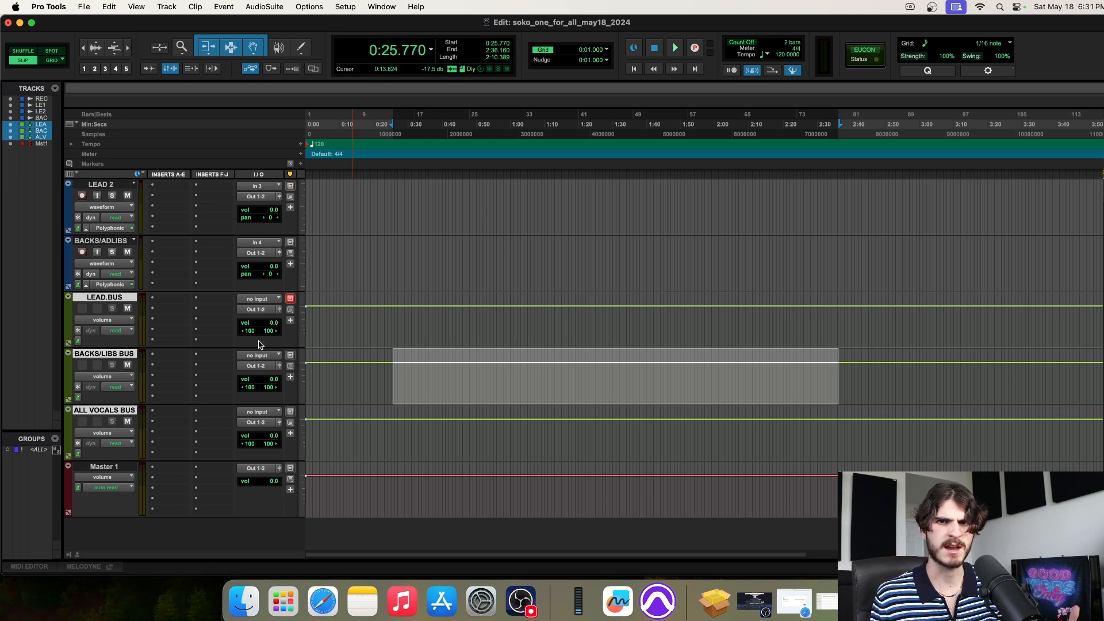
{"action": "left_click", "coordinate": [618, 601]}
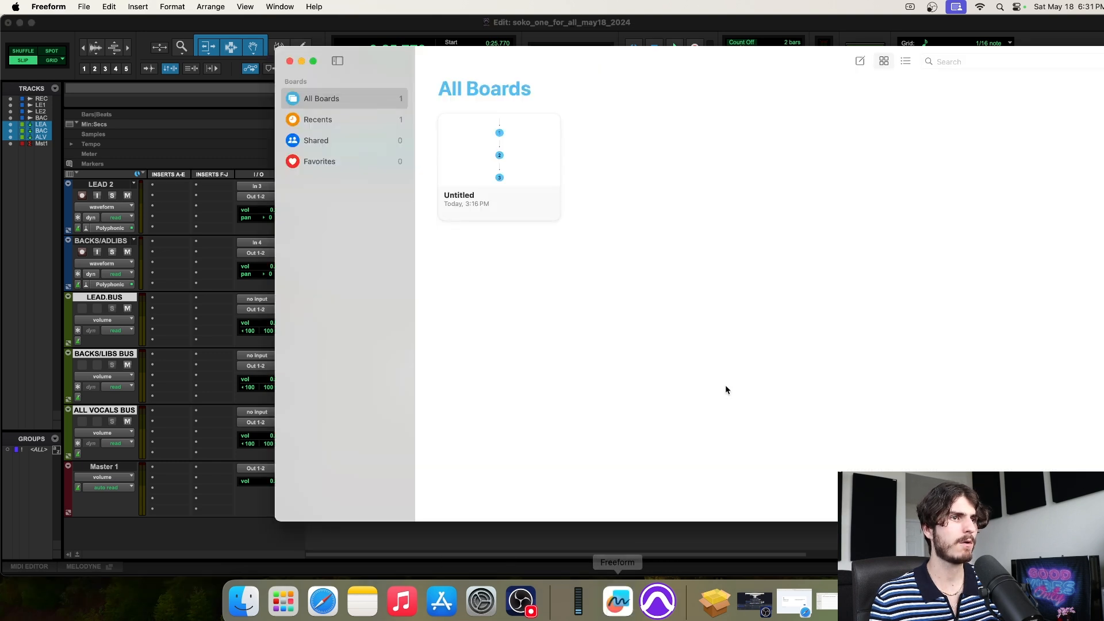
Open the Untitled 1-2-3 board in Freeform, then close the Freeform window again
{"action": "left_click", "coordinate": [512, 168]}
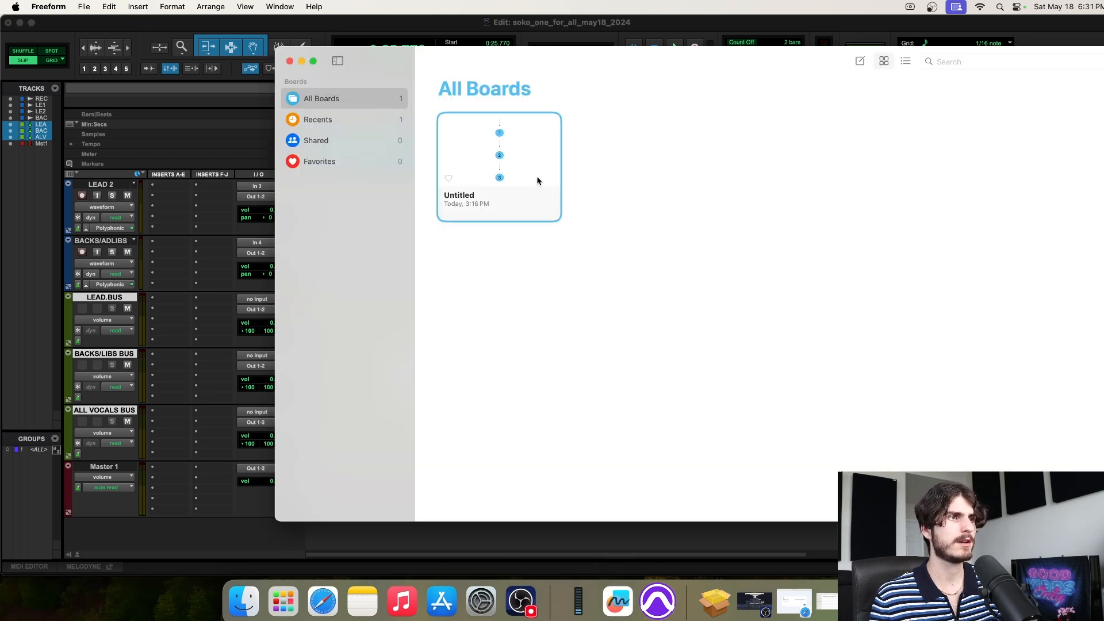
{"action": "double_click", "coordinate": [537, 178]}
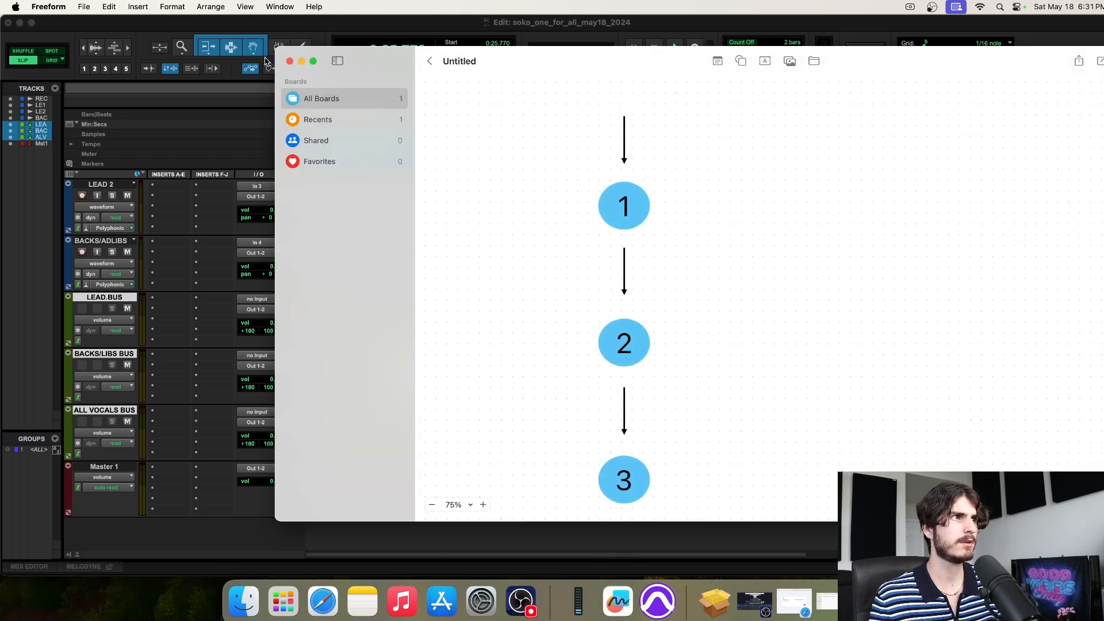
{"action": "left_click", "coordinate": [290, 61]}
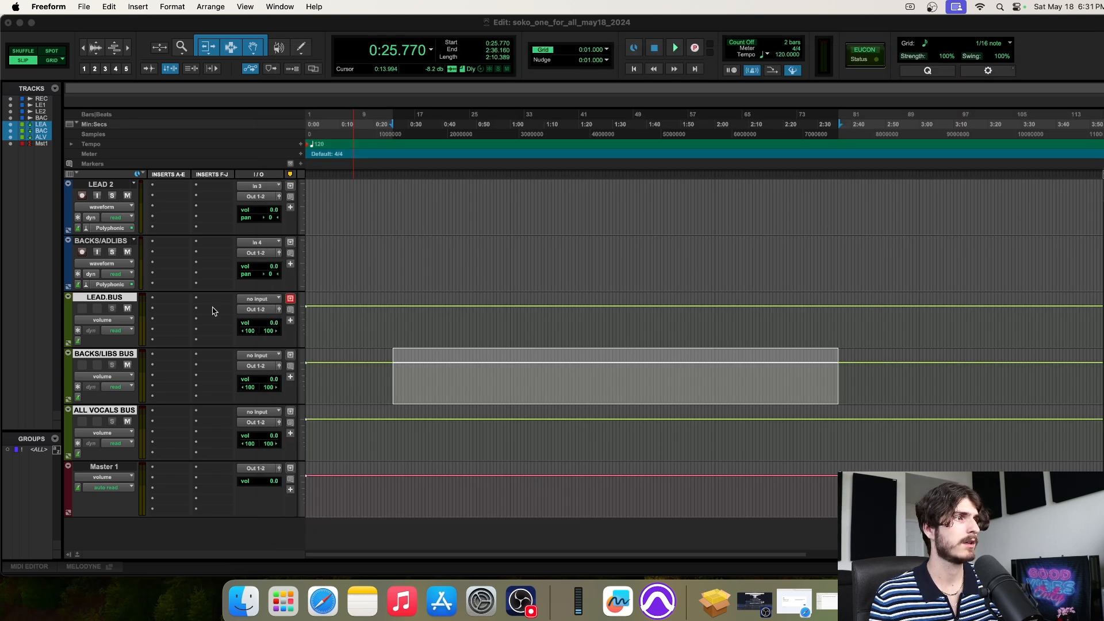
Select the LEAD.BUS track, then bring up Freeform and pick the Untitled board
{"action": "left_click", "coordinate": [111, 242]}
{"action": "left_click", "coordinate": [108, 298]}
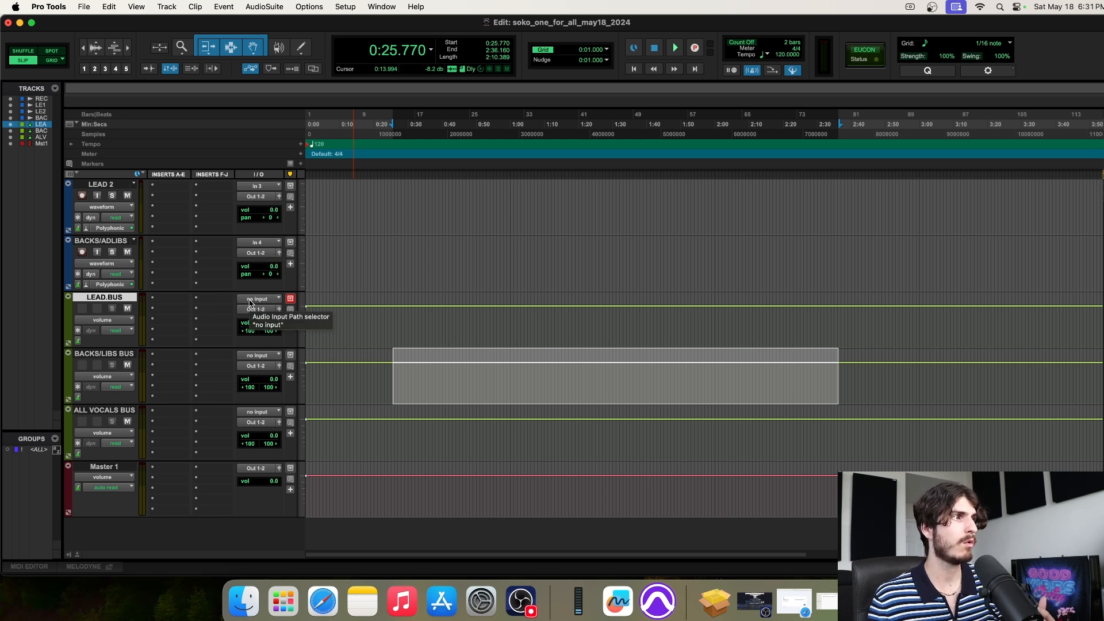
{"action": "scroll", "coordinate": [250, 303], "scroll_direction": "up", "scroll_amount": 2}
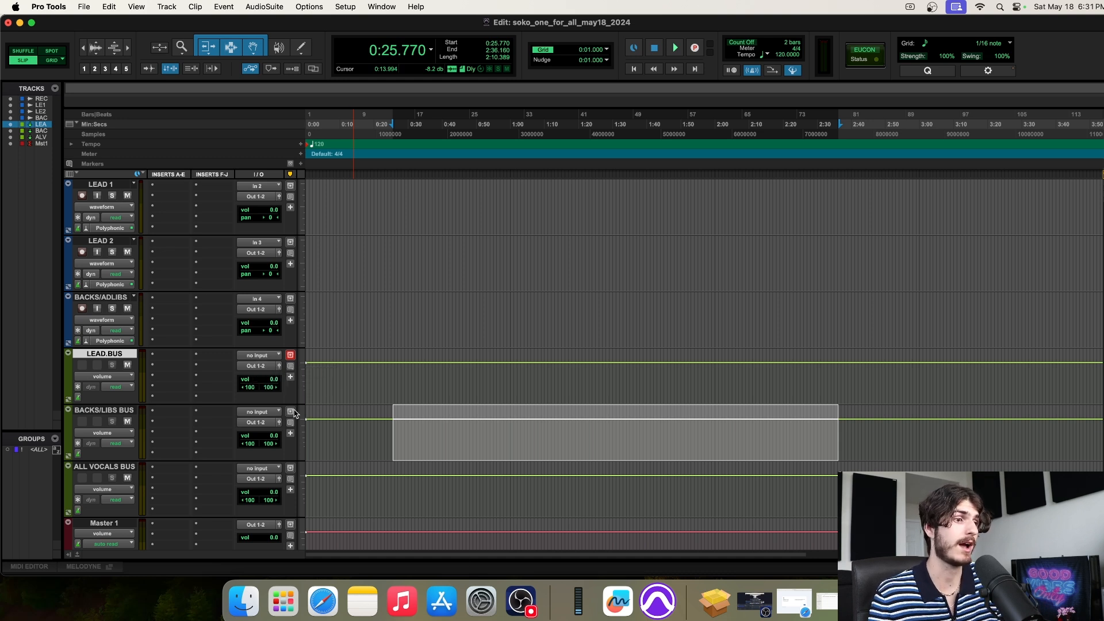
{"action": "left_click", "coordinate": [618, 601]}
{"action": "left_click", "coordinate": [518, 199]}
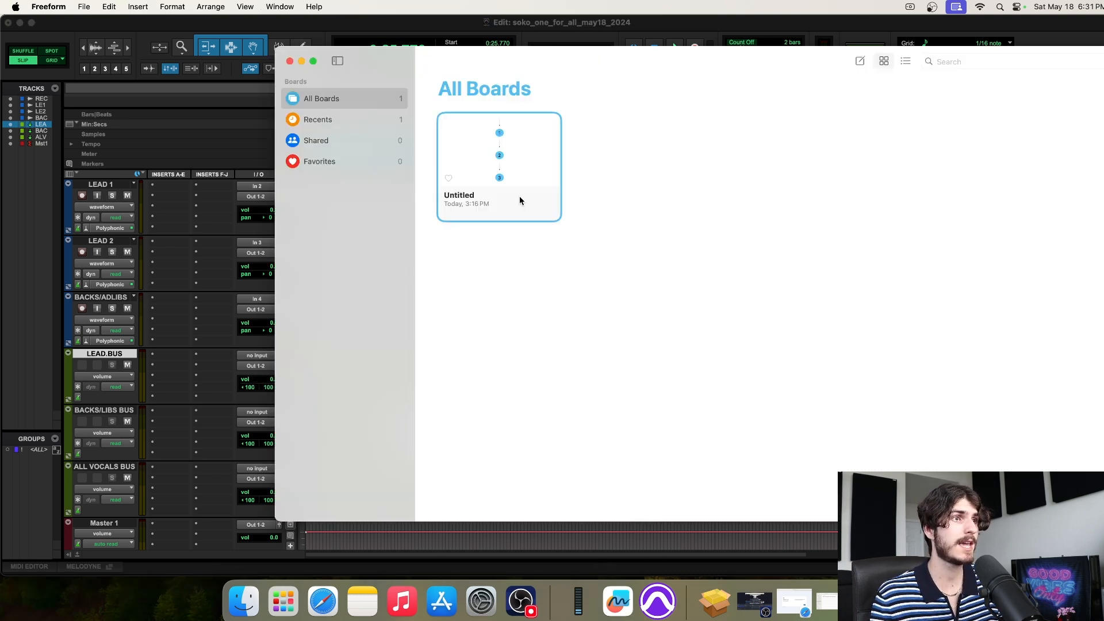
Delete the arrow between circles 1 and 2, copy the top arrow into its place, and return to Pro Tools
{"action": "double_click", "coordinate": [520, 196]}
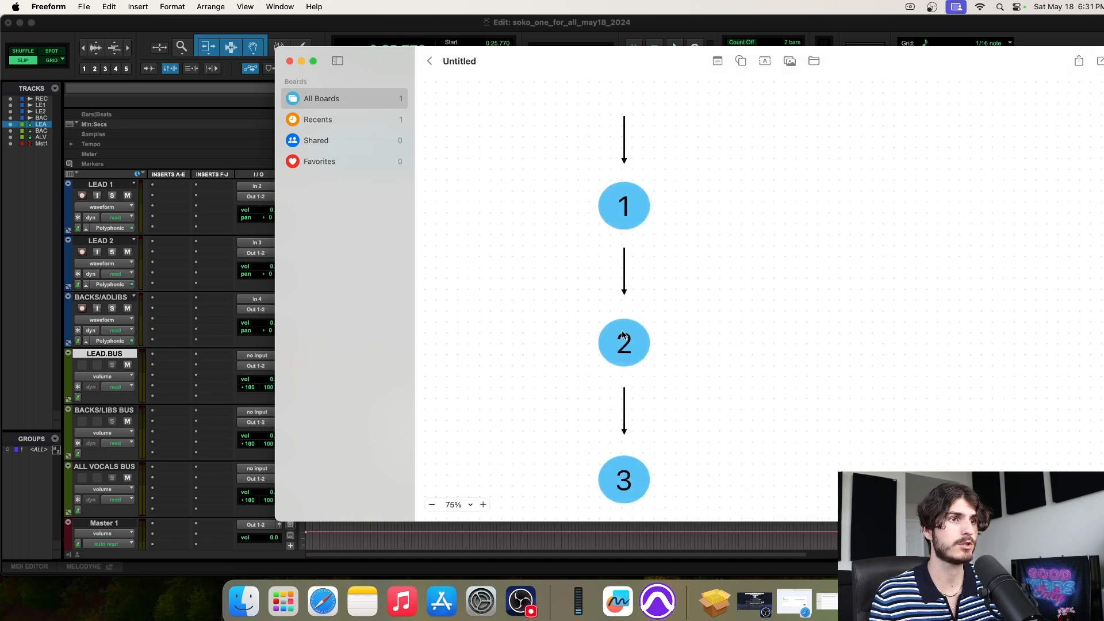
{"action": "left_click_drag", "start_coordinate": [598, 261], "coordinate": [671, 307]}
{"action": "key", "text": "Delete"}
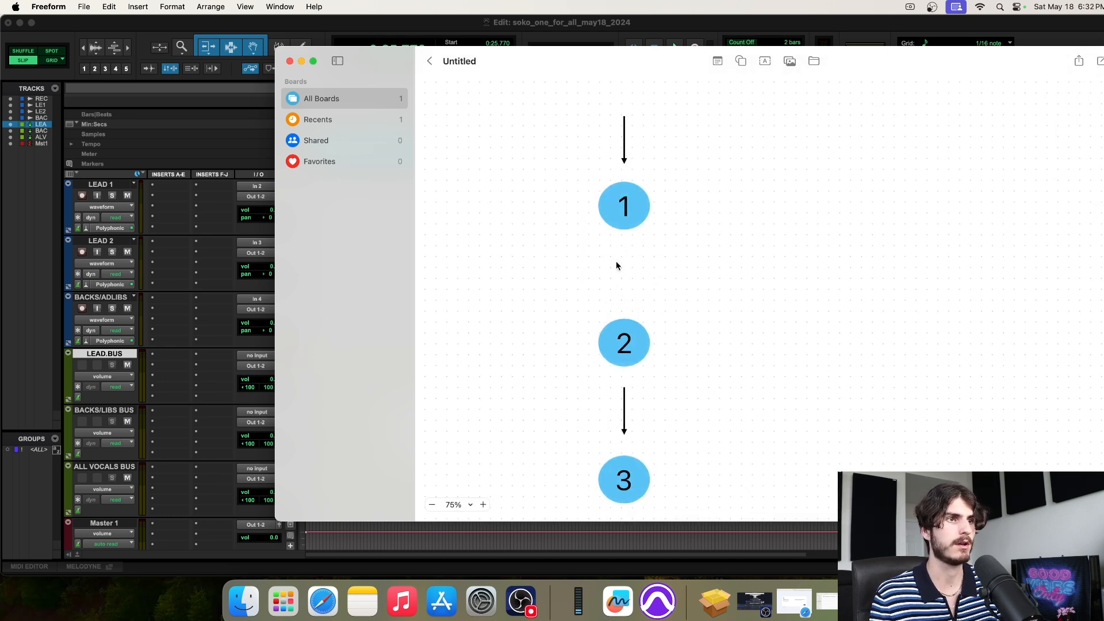
{"action": "left_click", "coordinate": [621, 159]}
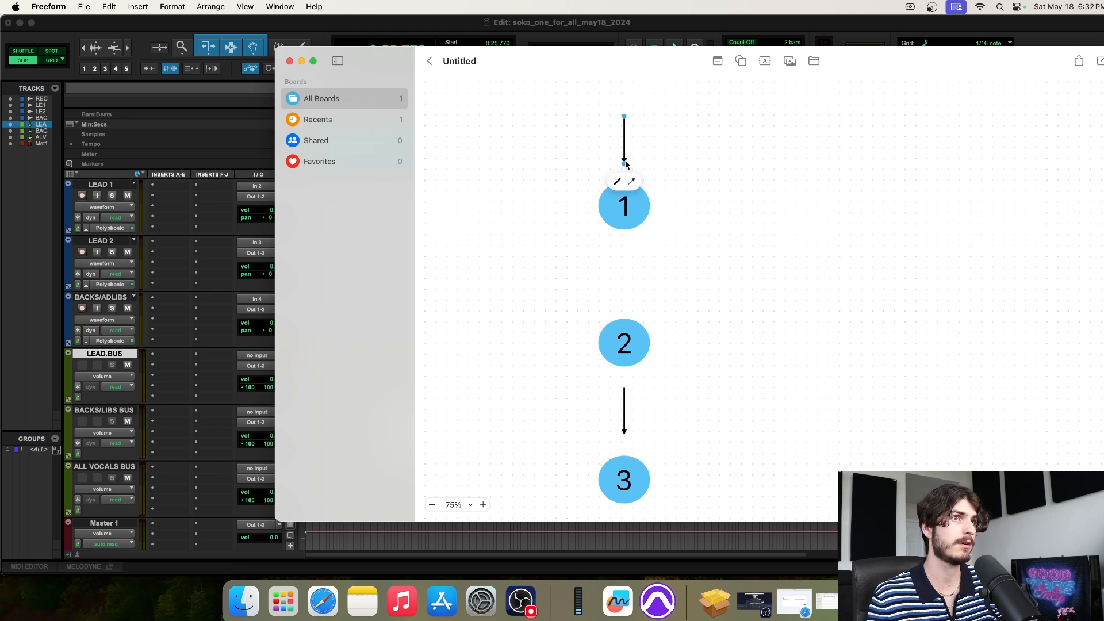
{"action": "left_click_drag", "start_coordinate": [626, 161], "coordinate": [625, 291]}
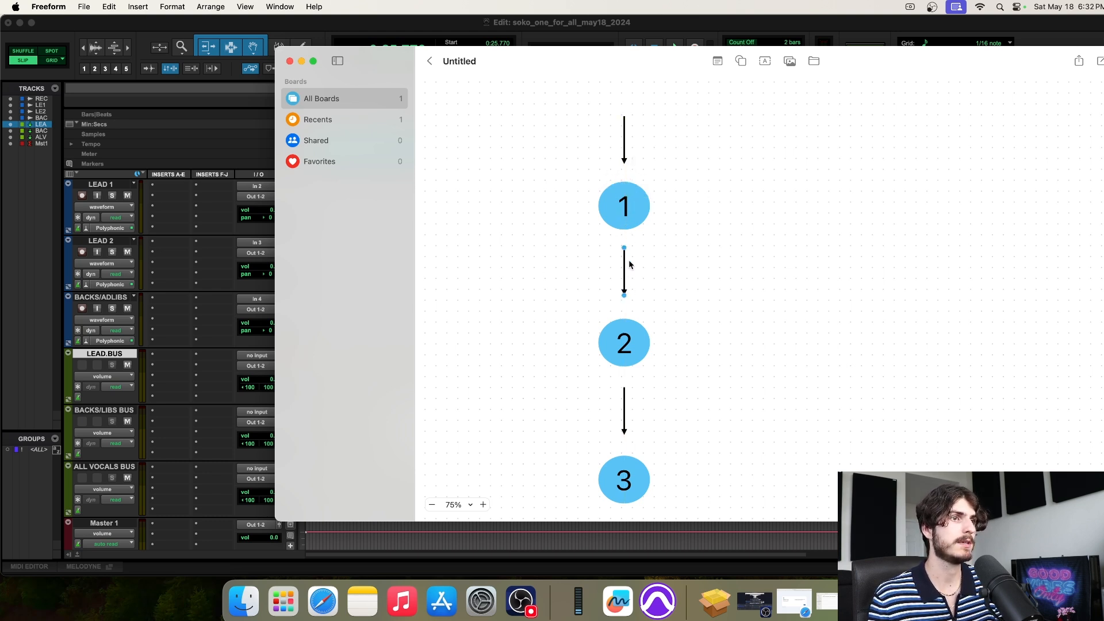
{"action": "left_click", "coordinate": [199, 321]}
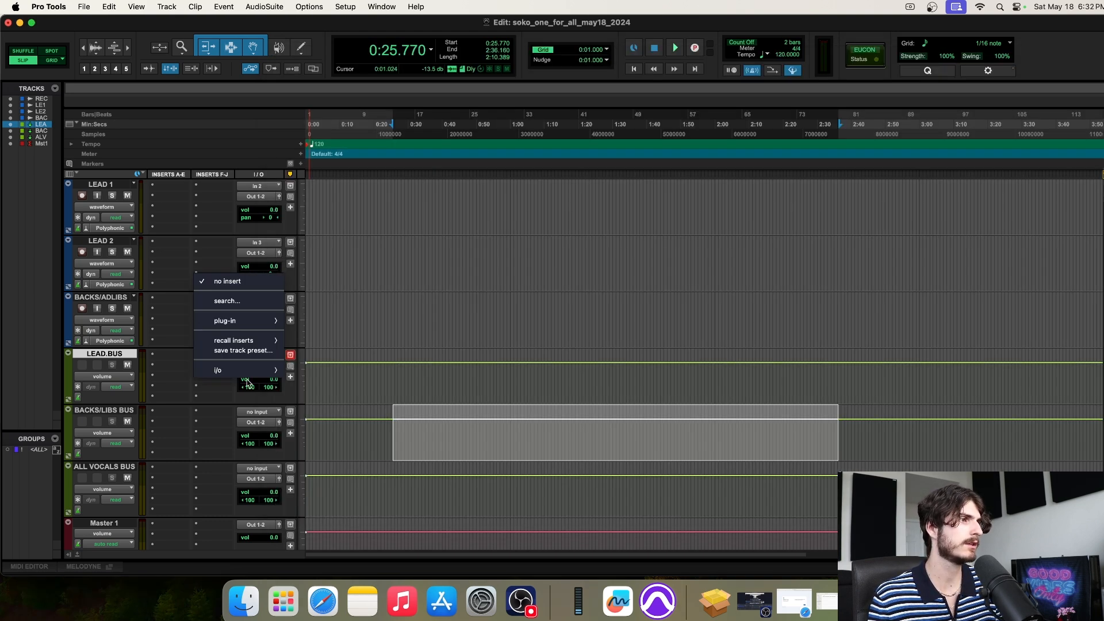
Set the LEAD.BUS track's input to the LEAD.B (Stereo) bus
{"action": "left_click", "coordinate": [371, 320]}
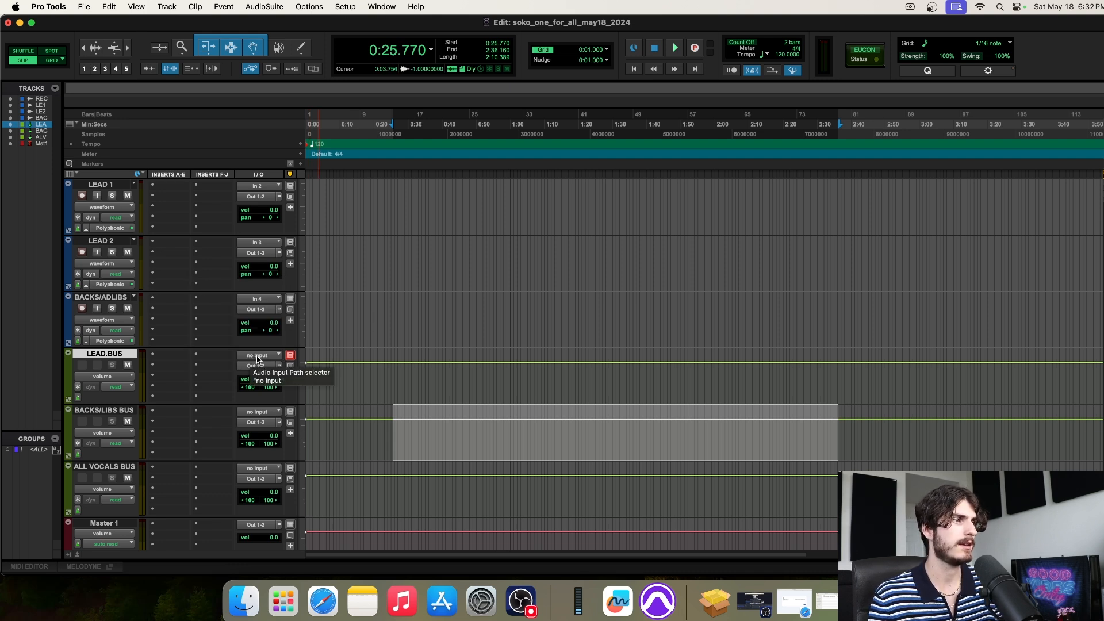
{"action": "left_click", "coordinate": [257, 357]}
{"action": "mouse_move", "coordinate": [272, 369]}
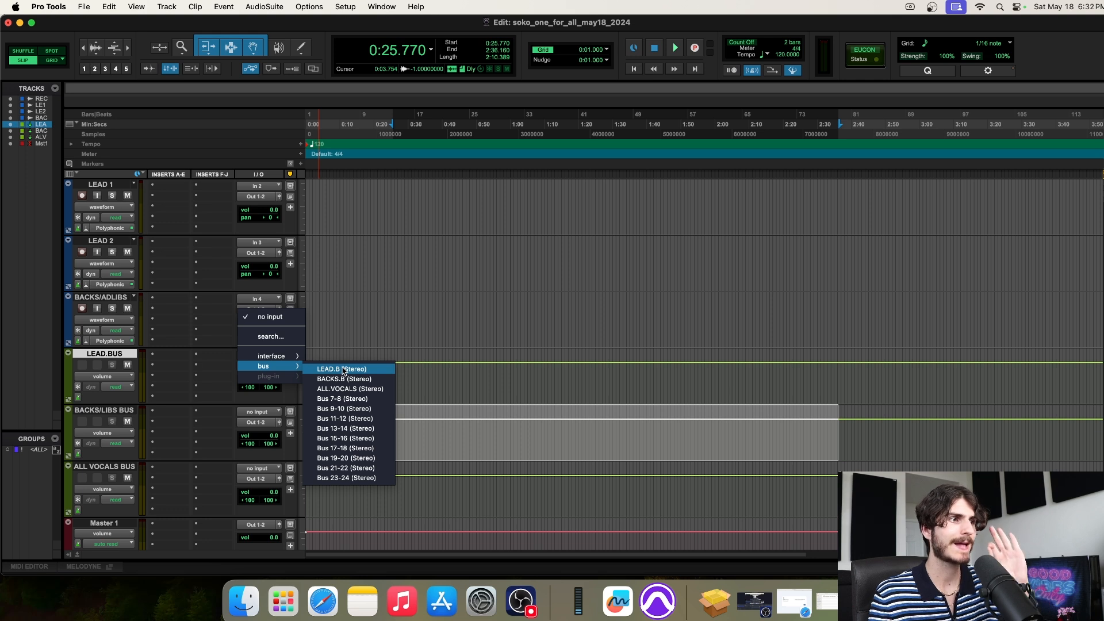
{"action": "left_click", "coordinate": [342, 369]}
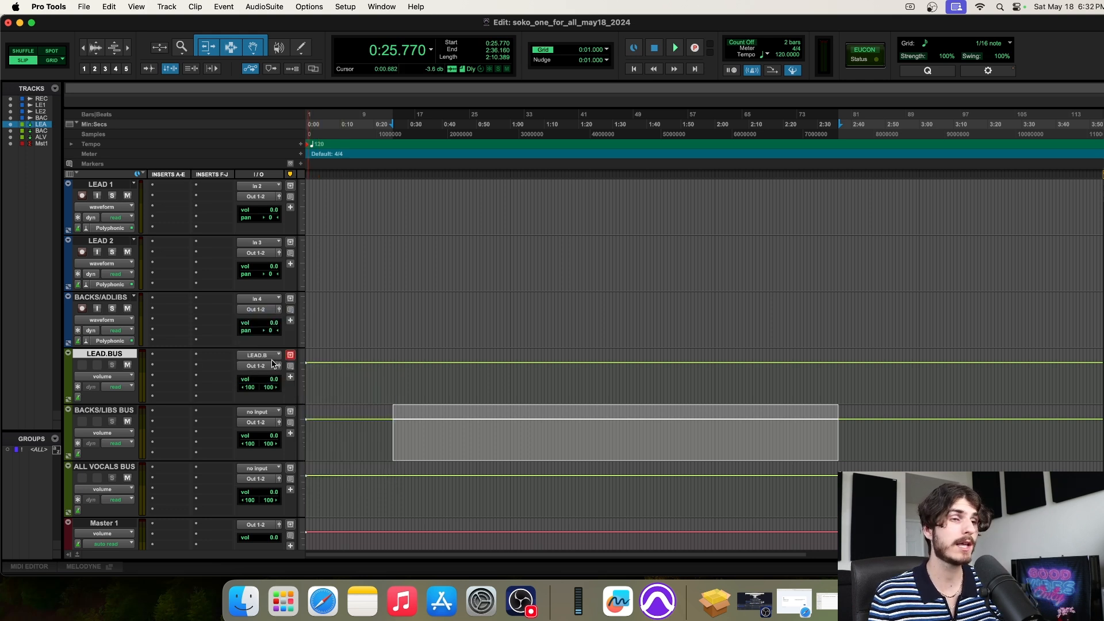
{"action": "right_click", "coordinate": [257, 357]}
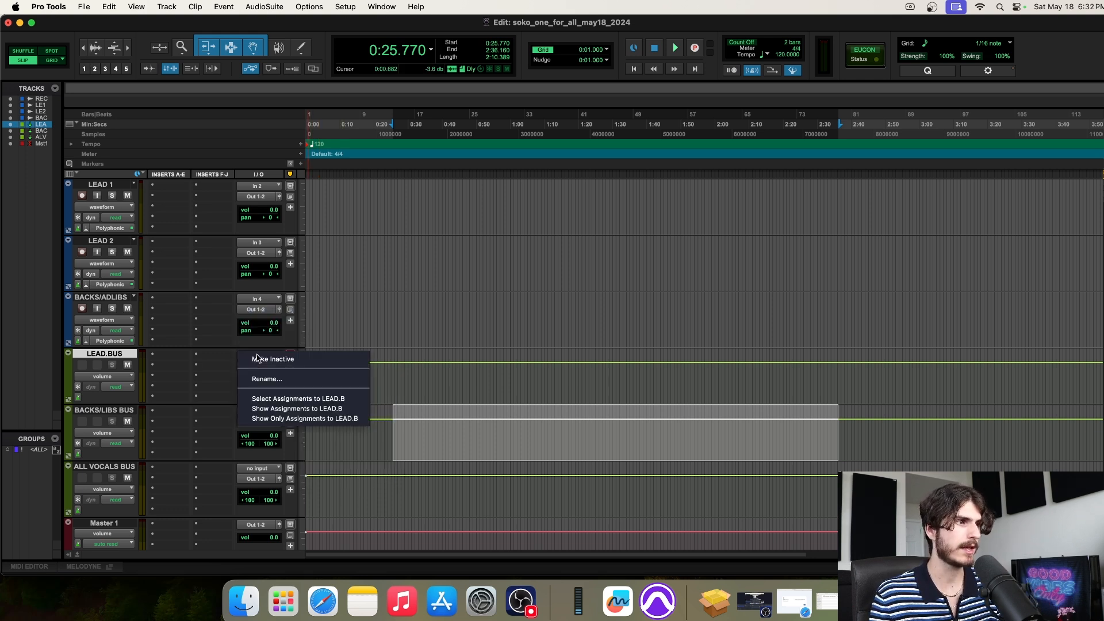
{"action": "left_click", "coordinate": [264, 379]}
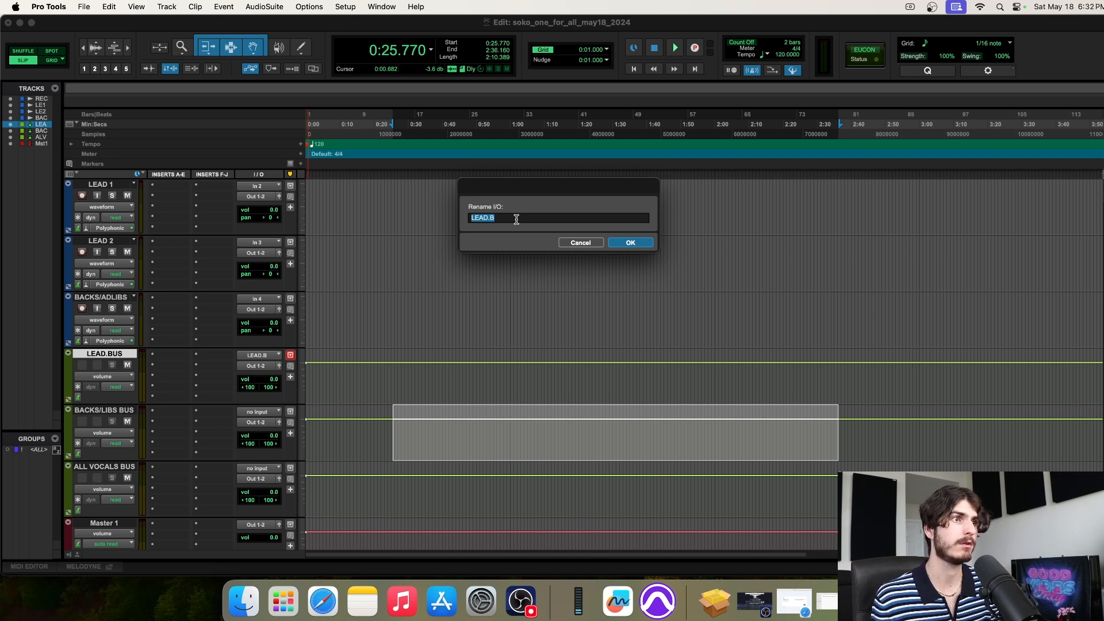
{"action": "left_click", "coordinate": [631, 242]}
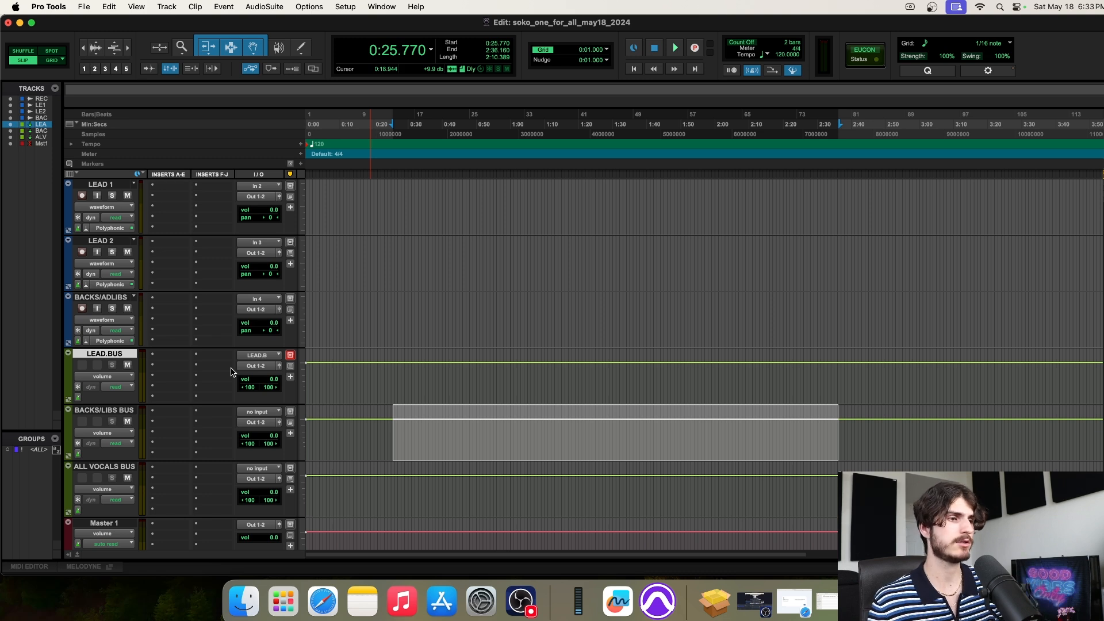
{"action": "left_click", "coordinate": [619, 603]}
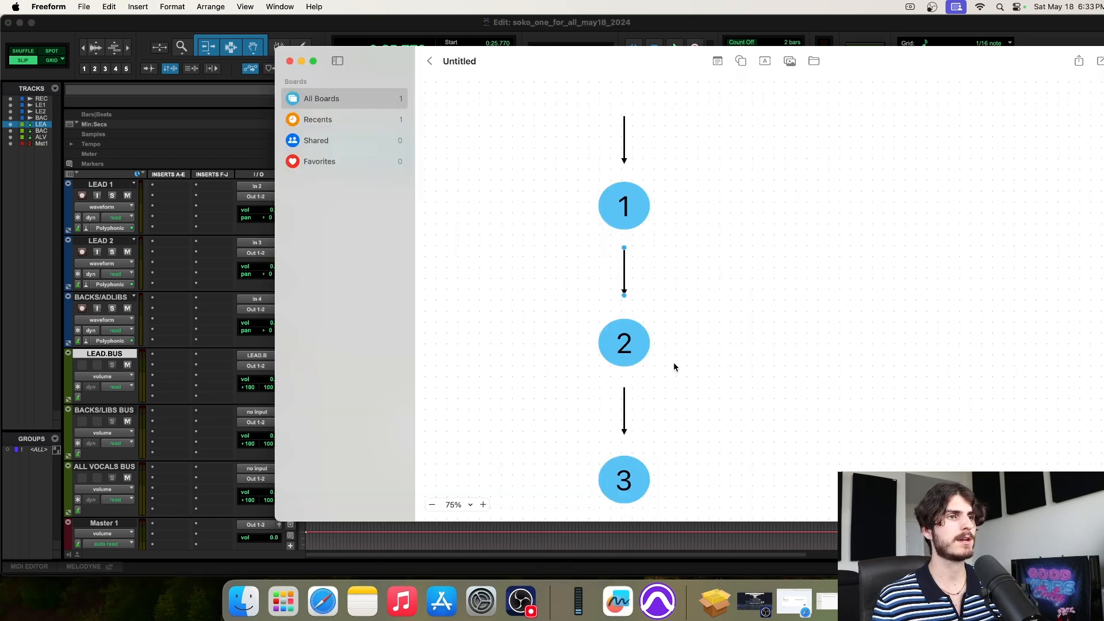
Point out the arrow and circles 1 and 2 on the board, close Freeform, and select LEAD 2
{"action": "left_click", "coordinate": [624, 277]}
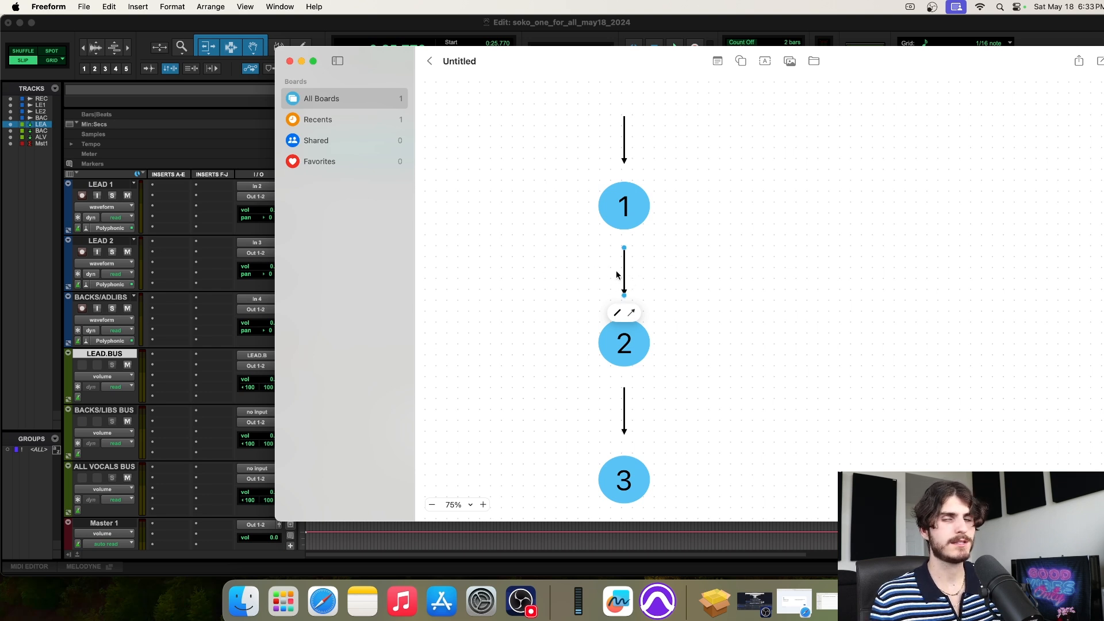
{"action": "double_click", "coordinate": [621, 225]}
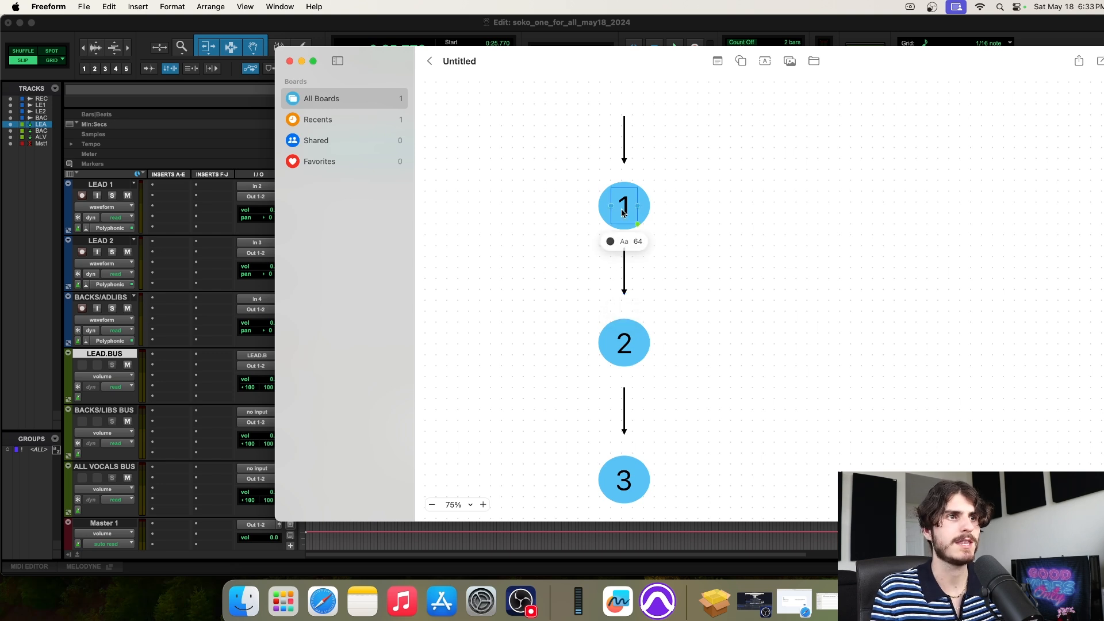
{"action": "key", "text": "Escape"}
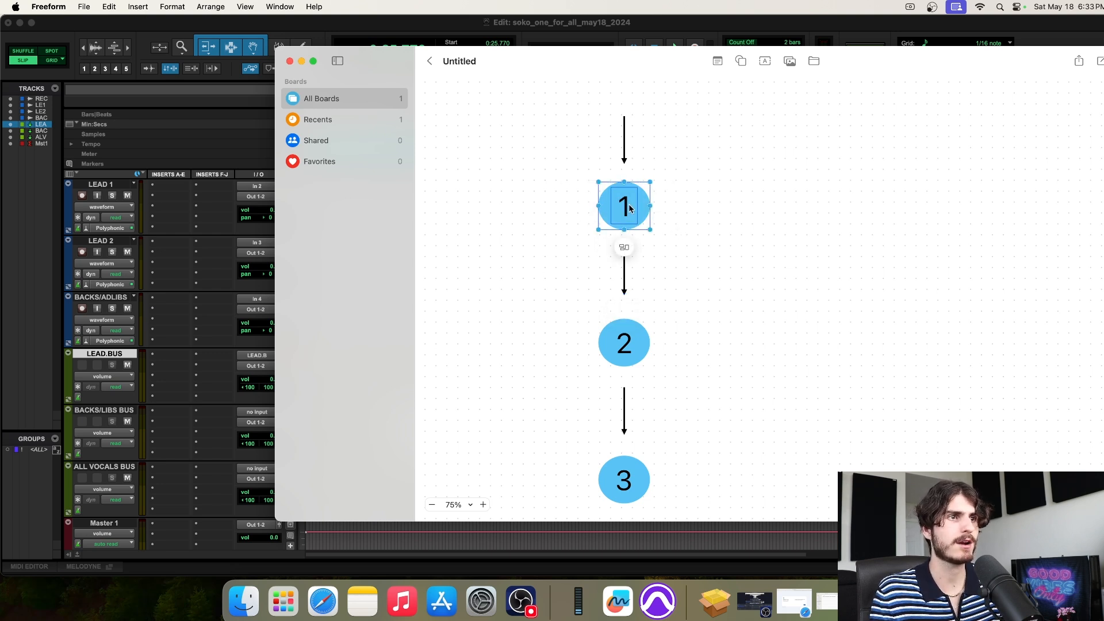
{"action": "double_click", "coordinate": [626, 344]}
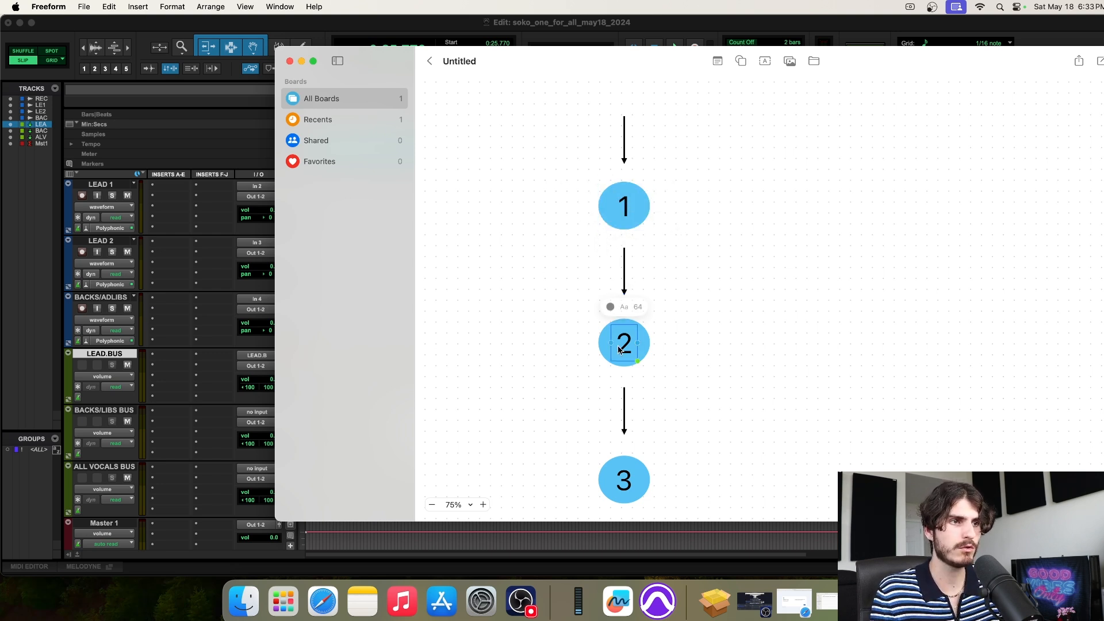
{"action": "double_click", "coordinate": [632, 209]}
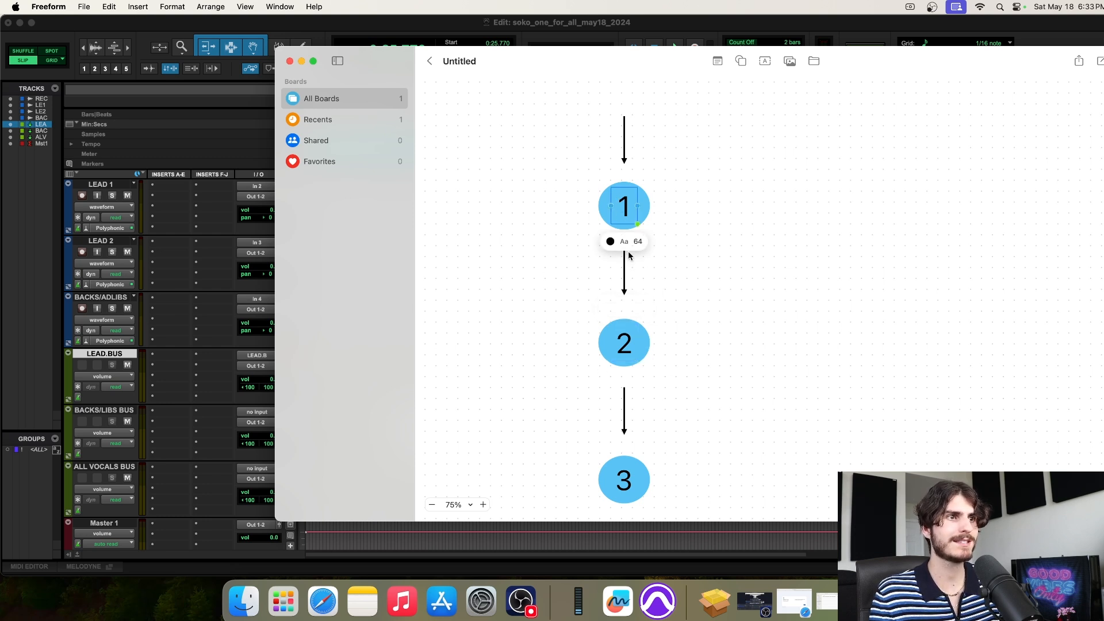
{"action": "left_click", "coordinate": [289, 61]}
{"action": "left_click", "coordinate": [109, 242]}
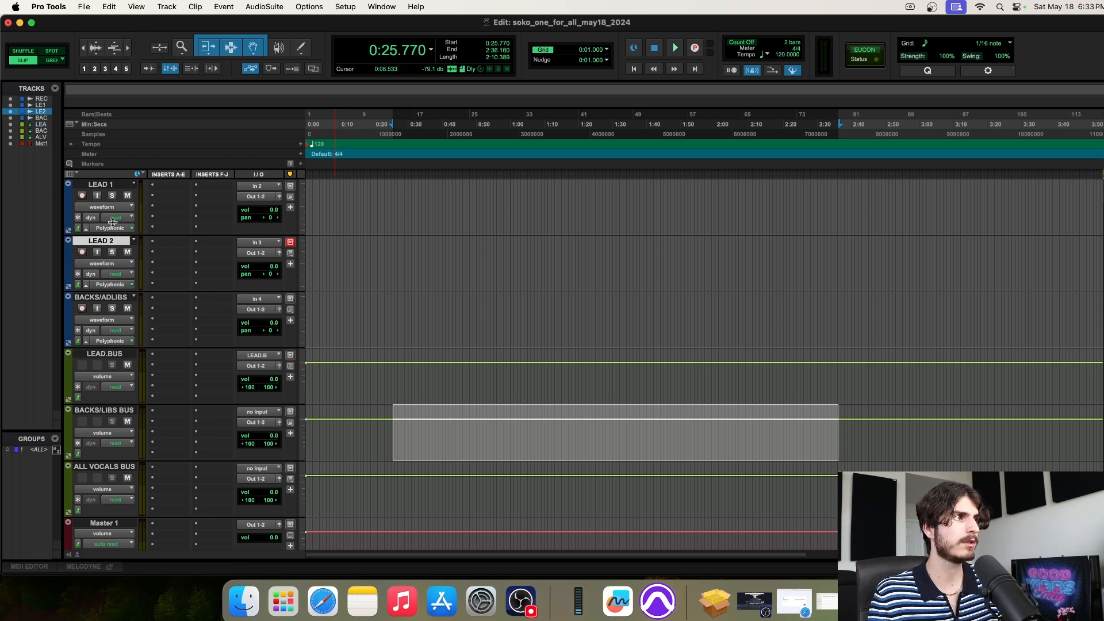
Select the LEAD 1 and LEAD 2 tracks together
{"action": "left_click", "coordinate": [121, 185], "text": "shift"}
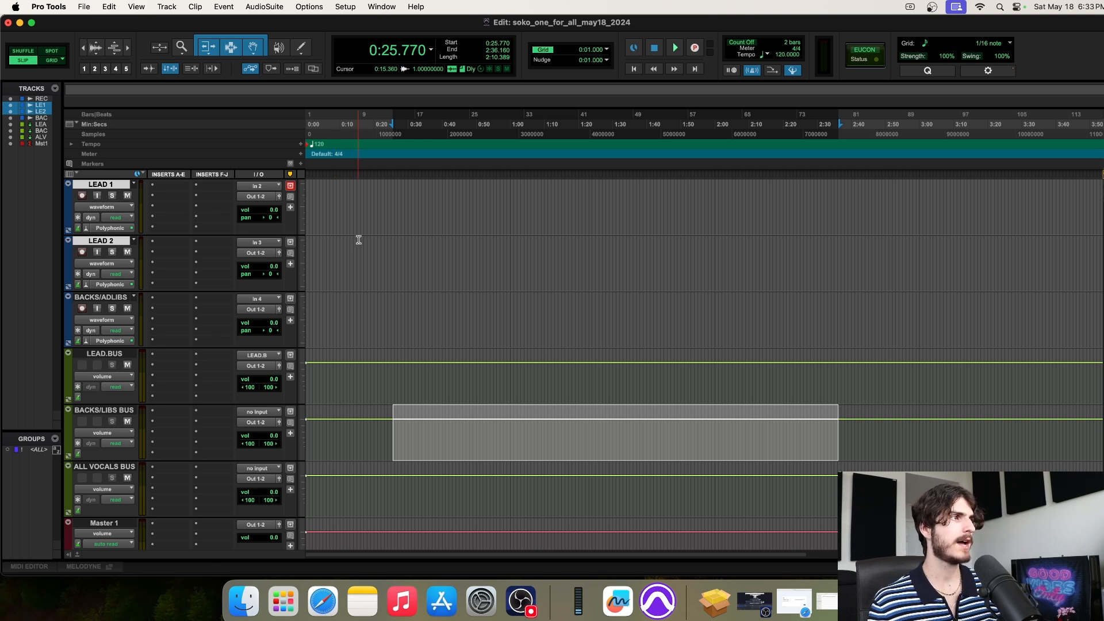
{"action": "left_click", "coordinate": [115, 297]}
{"action": "left_click", "coordinate": [102, 241]}
{"action": "left_click", "coordinate": [106, 186]}
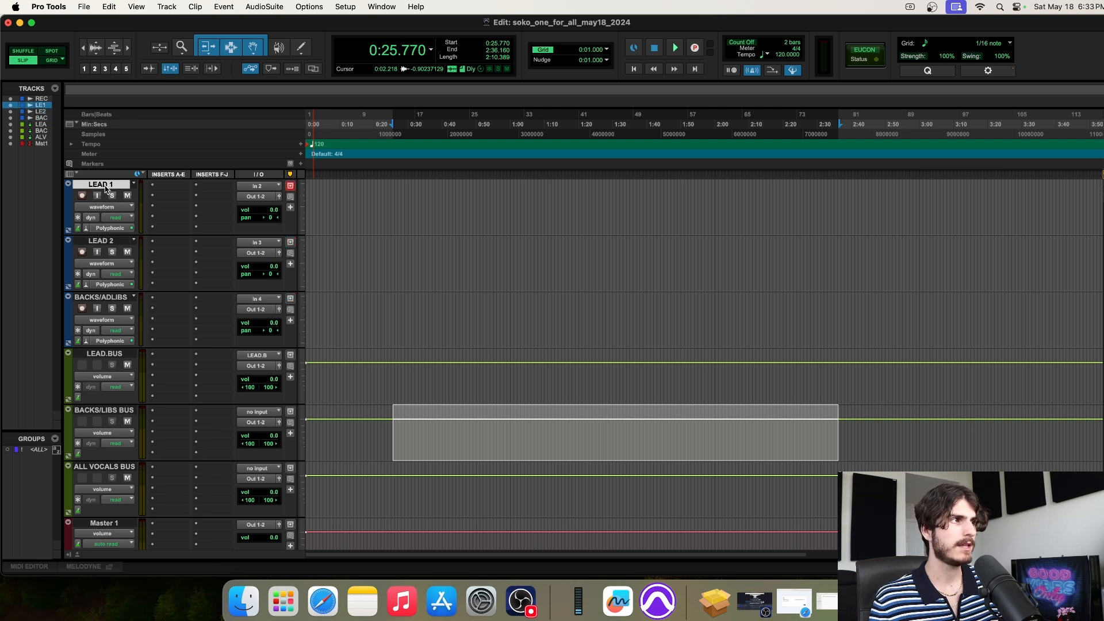
{"action": "left_click", "coordinate": [103, 243], "text": "shift"}
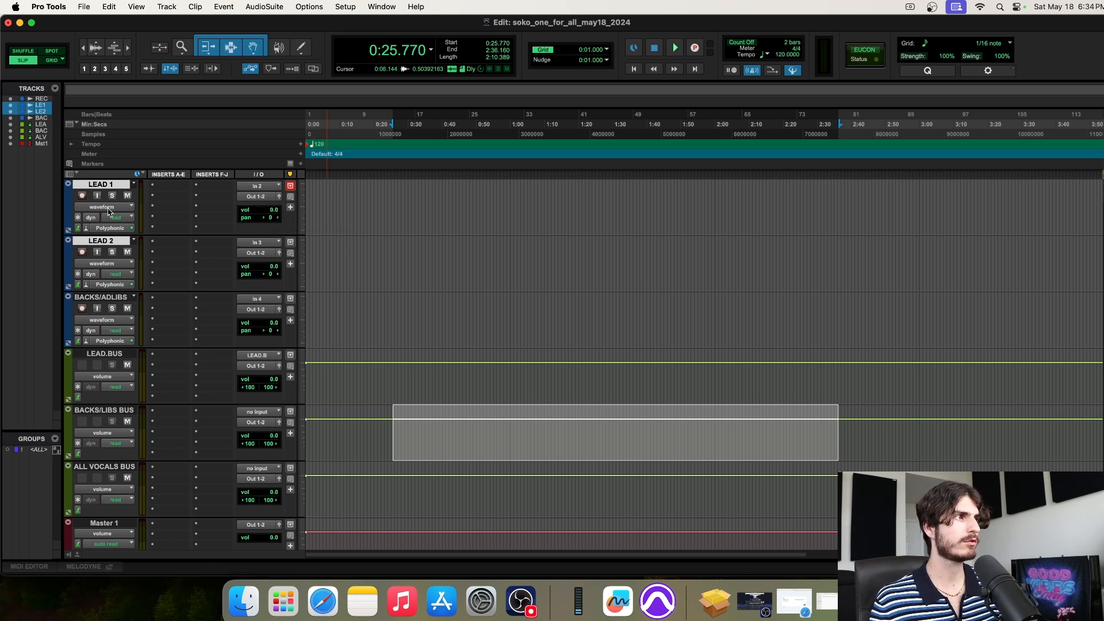
Route LEAD 1's output to the LEAD.B (Stereo) bus, then switch back to Freeform
{"action": "left_click", "coordinate": [262, 198]}
{"action": "mouse_move", "coordinate": [265, 209]}
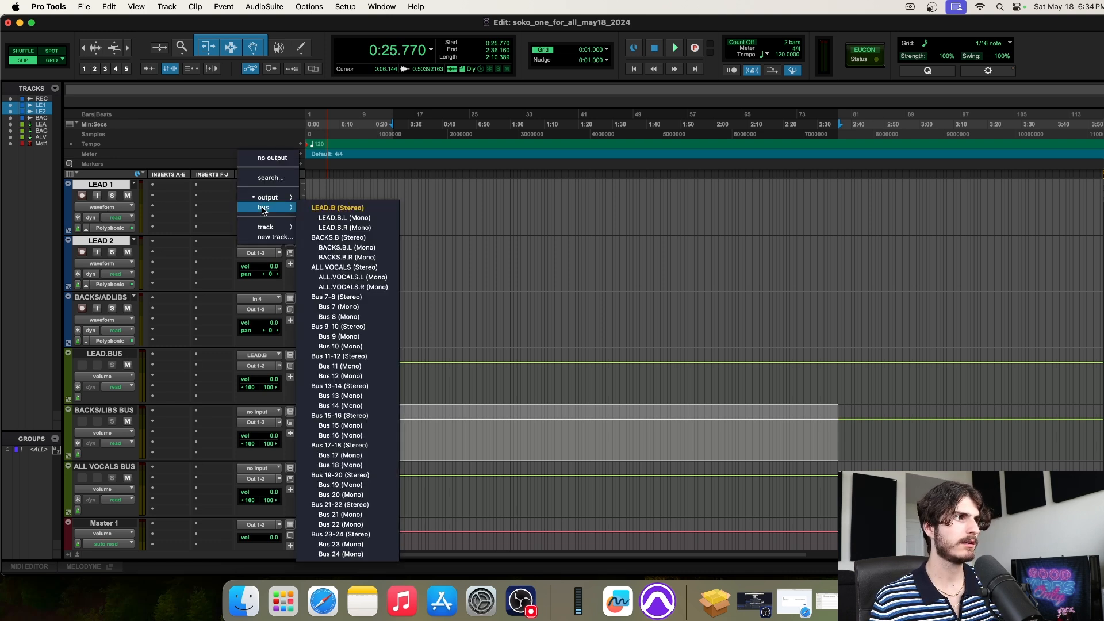
{"action": "left_click", "coordinate": [329, 211]}
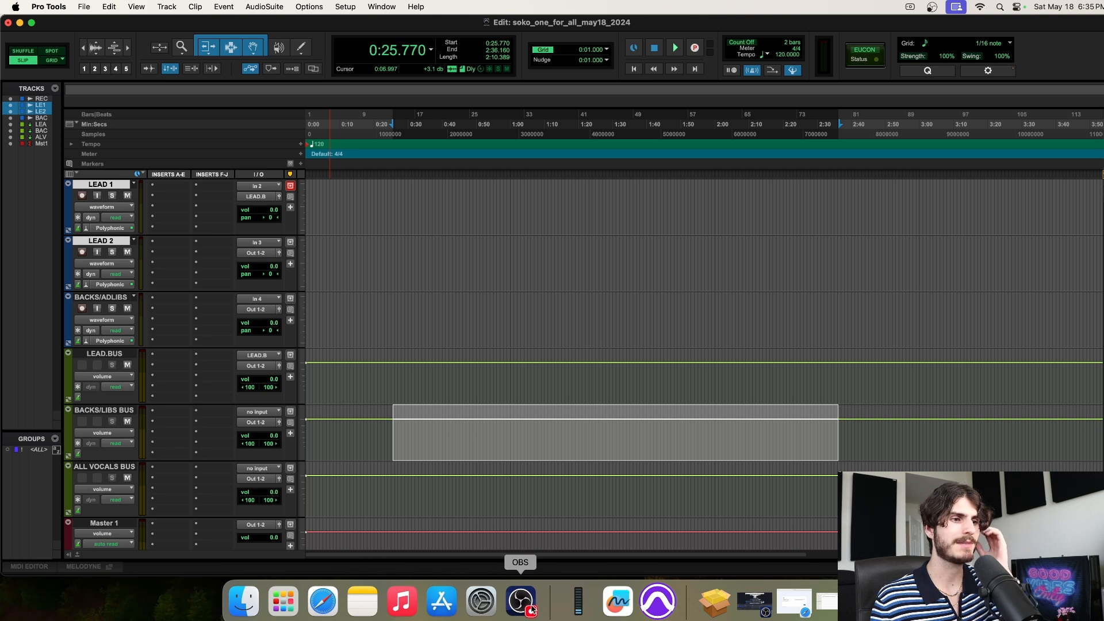
{"action": "left_click", "coordinate": [617, 601]}
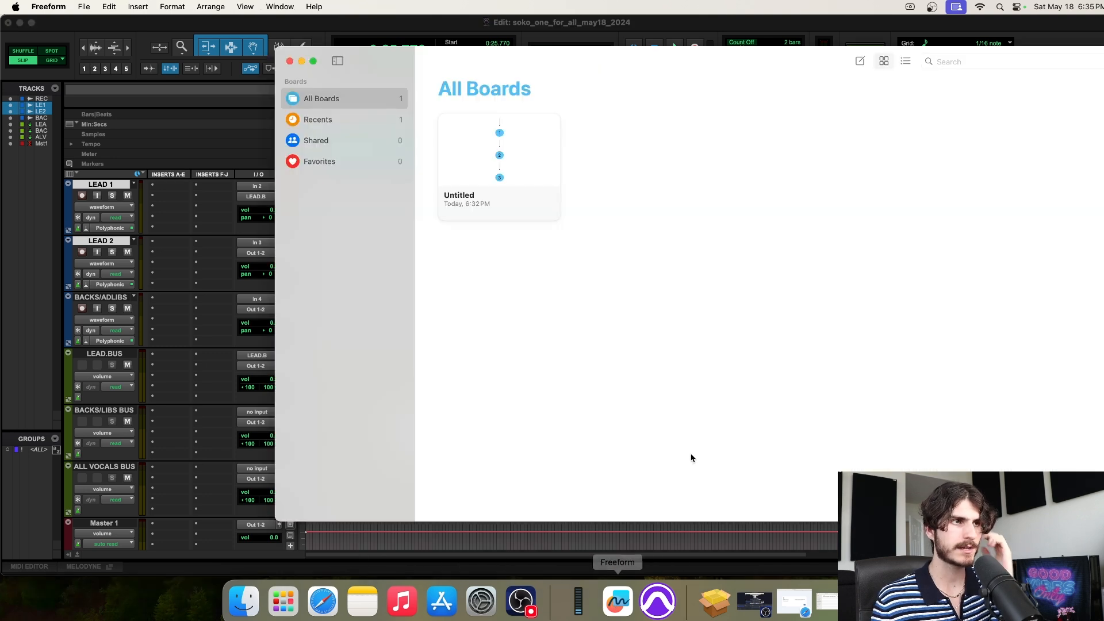
Open the Untitled board and delete the arrow above circle 1
{"action": "left_click", "coordinate": [528, 158]}
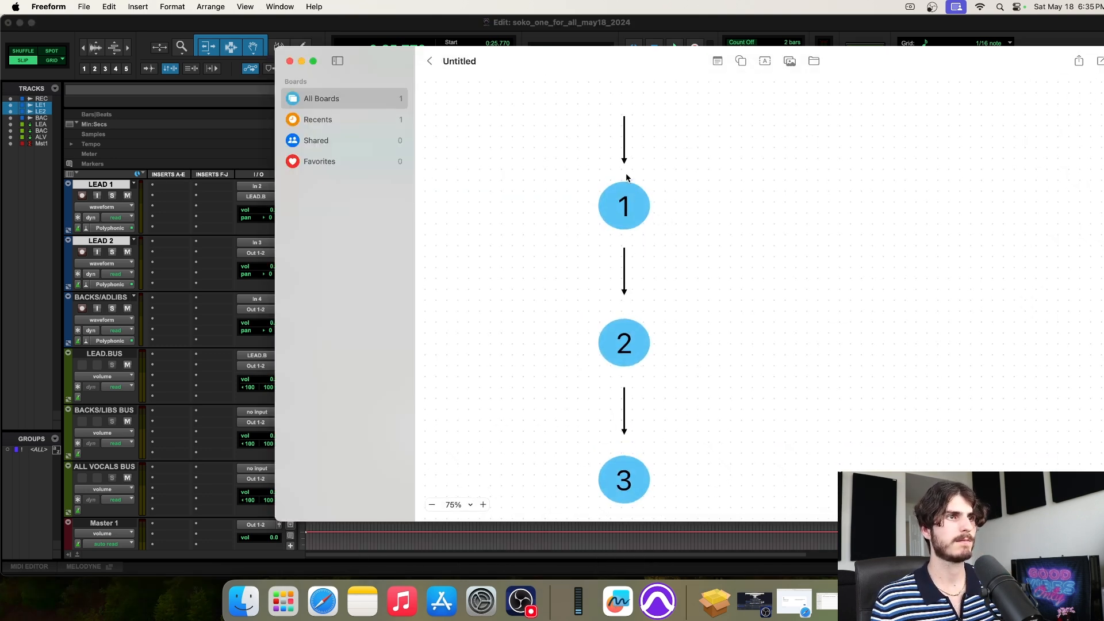
{"action": "left_click", "coordinate": [625, 158]}
{"action": "key", "text": "Delete"}
{"action": "scroll", "coordinate": [654, 154], "scroll_direction": "down", "scroll_amount": 2}
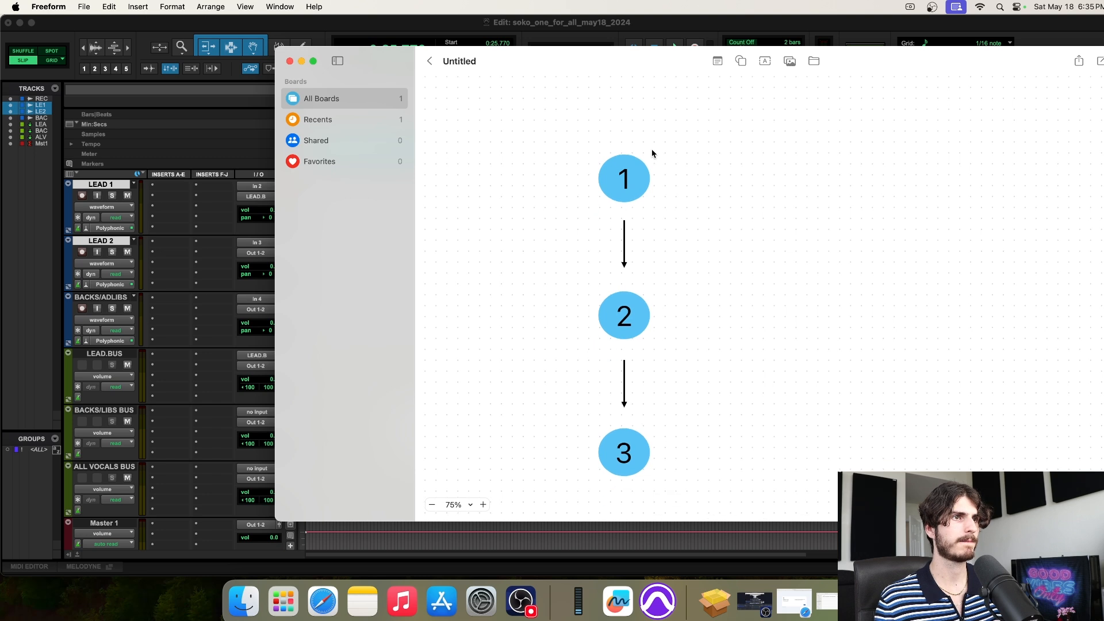
{"action": "left_click_drag", "start_coordinate": [568, 145], "coordinate": [698, 221]}
{"action": "left_click", "coordinate": [693, 209]}
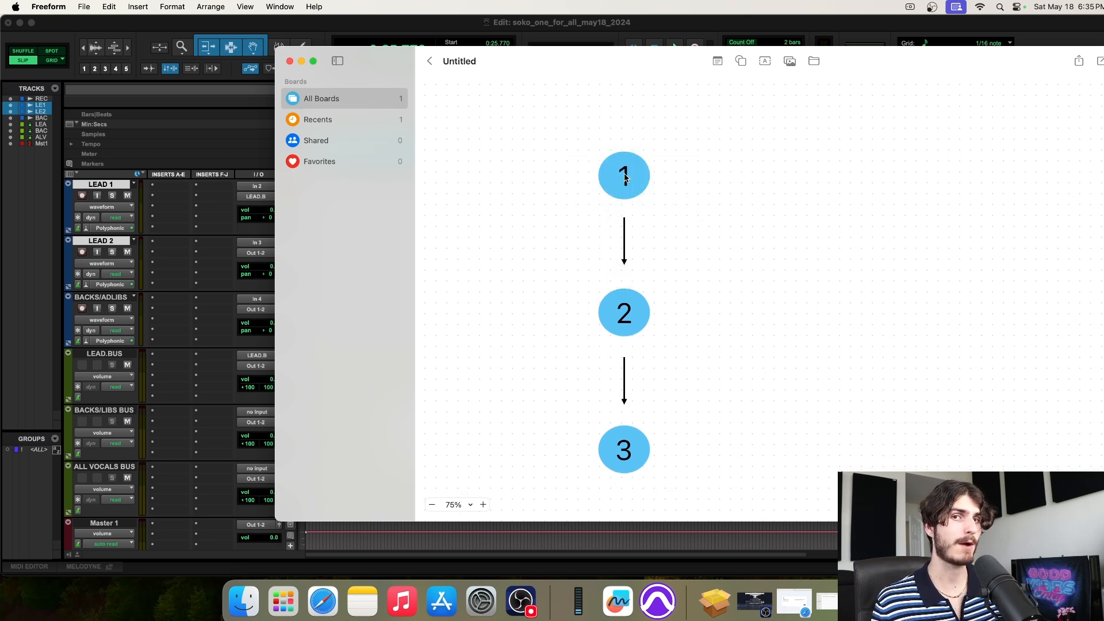
Move the Freeform window aside to uncover the Pro Tools tracks, then close the board
{"action": "left_click_drag", "start_coordinate": [497, 61], "coordinate": [606, 64]}
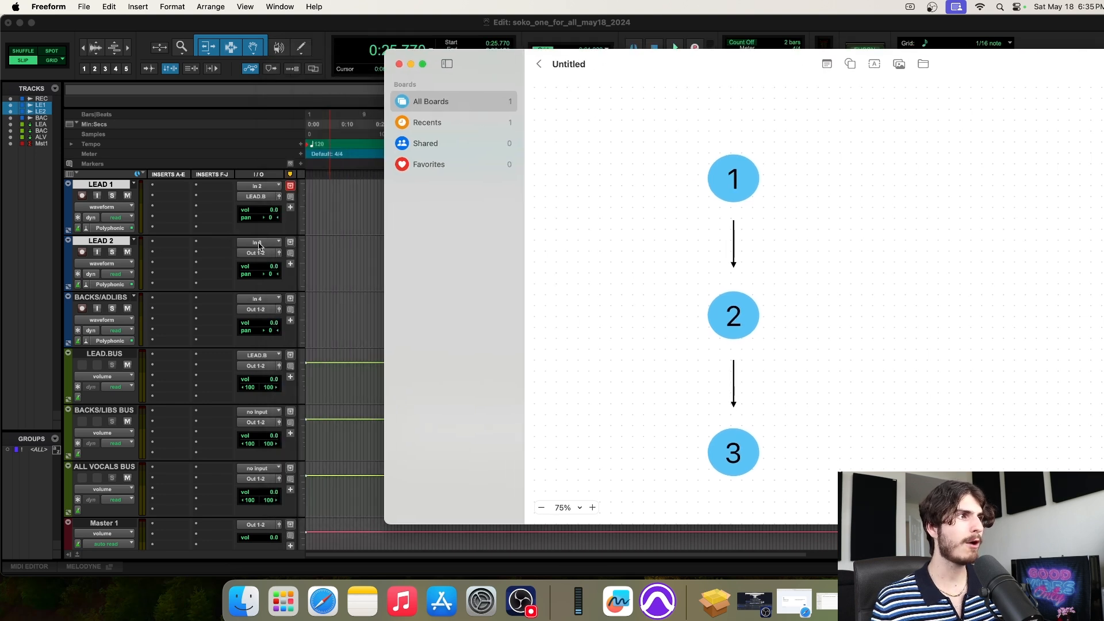
{"action": "left_click", "coordinate": [735, 238]}
{"action": "double_click", "coordinate": [736, 189]}
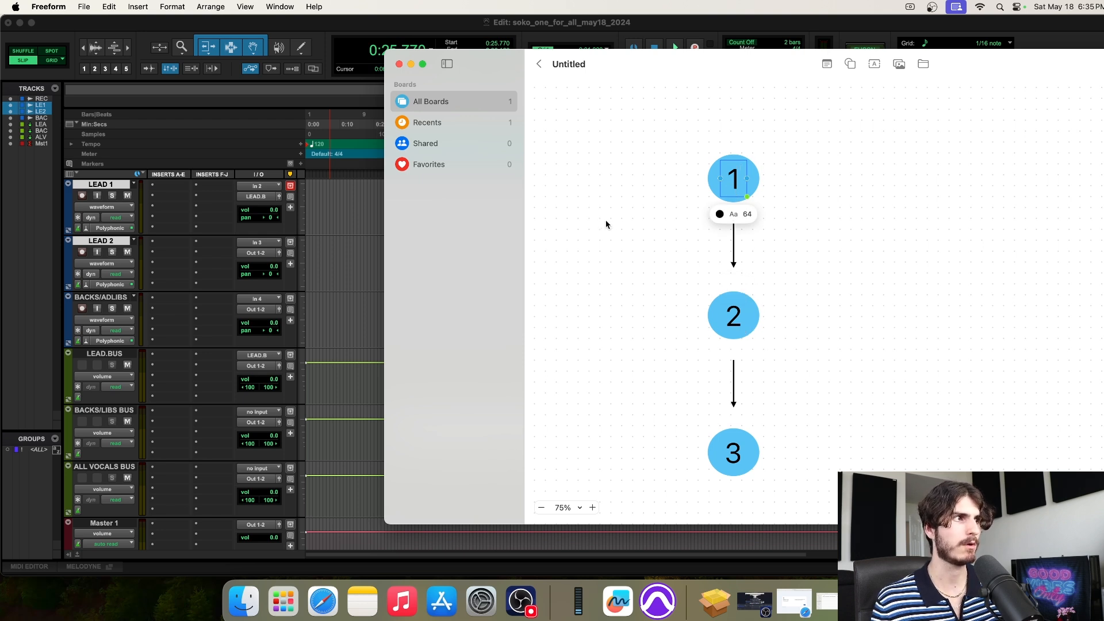
{"action": "left_click", "coordinate": [398, 64]}
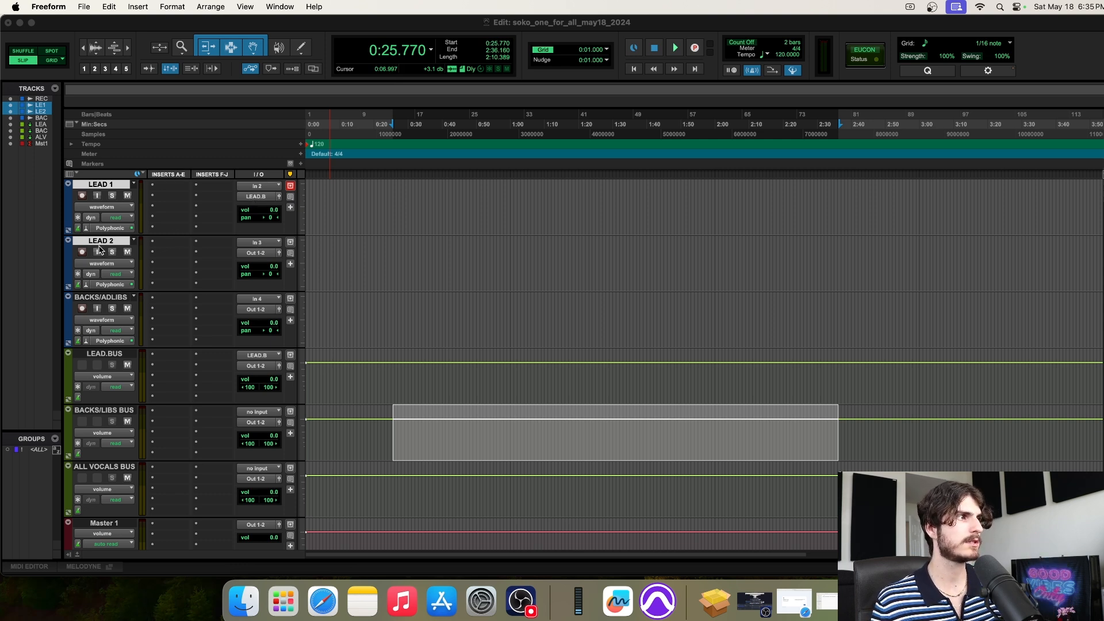
Route LEAD 2's output to the LEAD.B (Stereo) bus, then select the LEAD.BUS track
{"action": "left_click", "coordinate": [262, 254]}
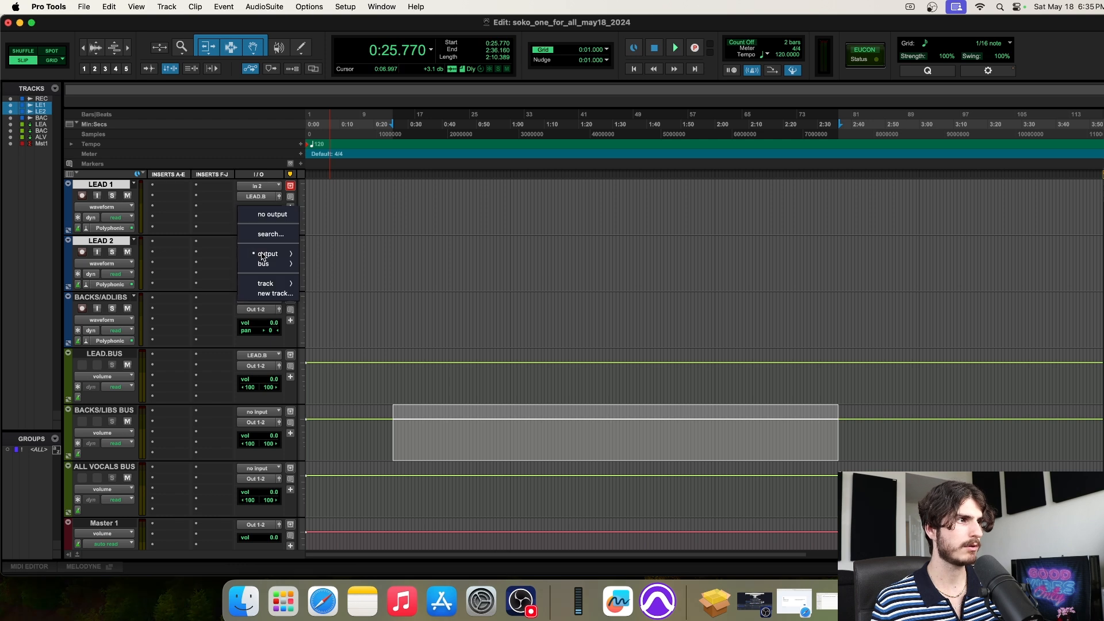
{"action": "mouse_move", "coordinate": [270, 257]}
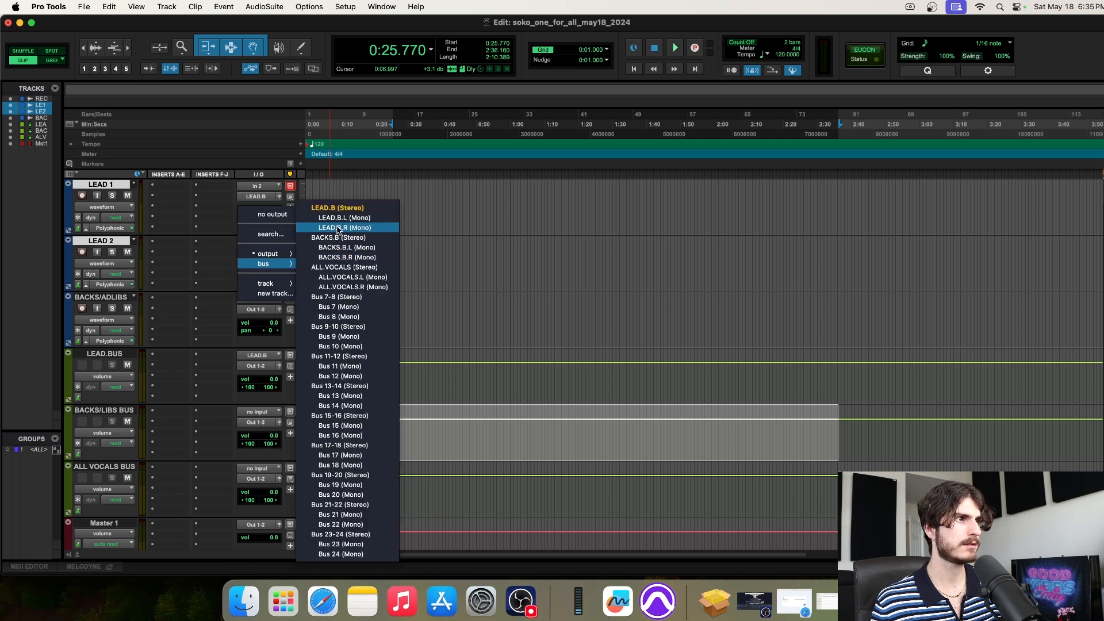
{"action": "left_click", "coordinate": [335, 213]}
{"action": "left_click", "coordinate": [374, 257]}
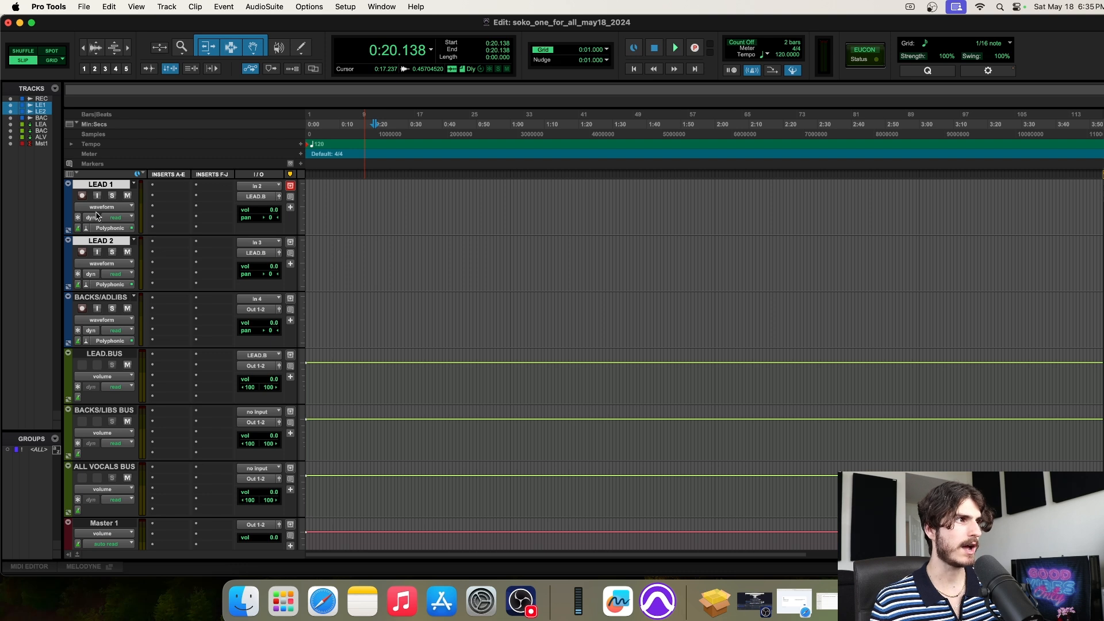
{"action": "left_click", "coordinate": [105, 355]}
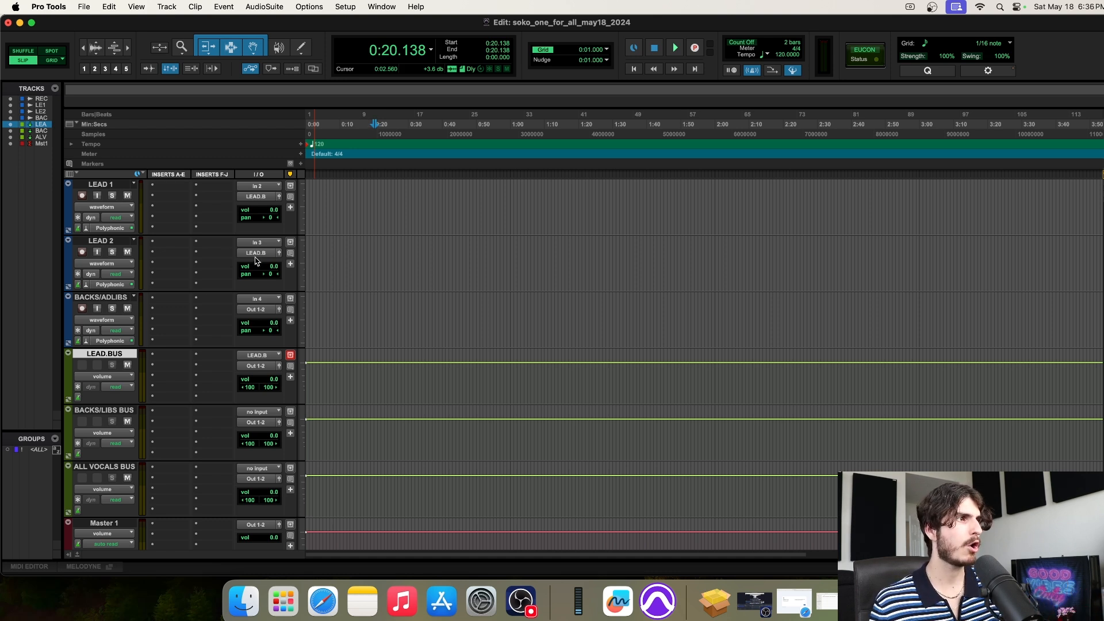
{"action": "left_click", "coordinate": [90, 185]}
{"action": "left_click", "coordinate": [105, 242], "text": "shift"}
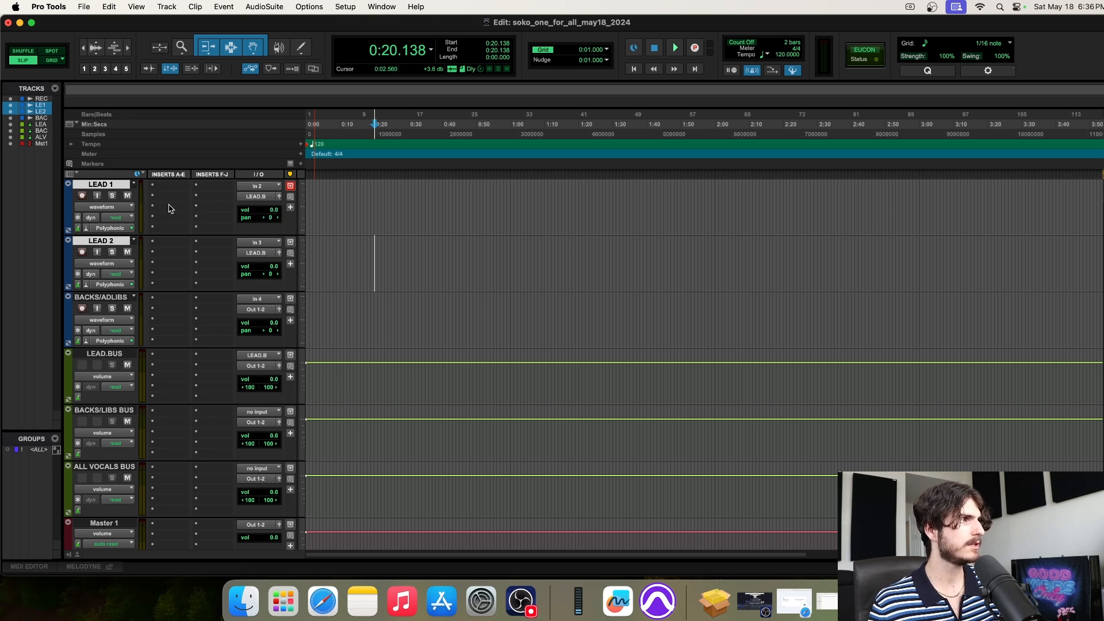
{"action": "left_click", "coordinate": [104, 355]}
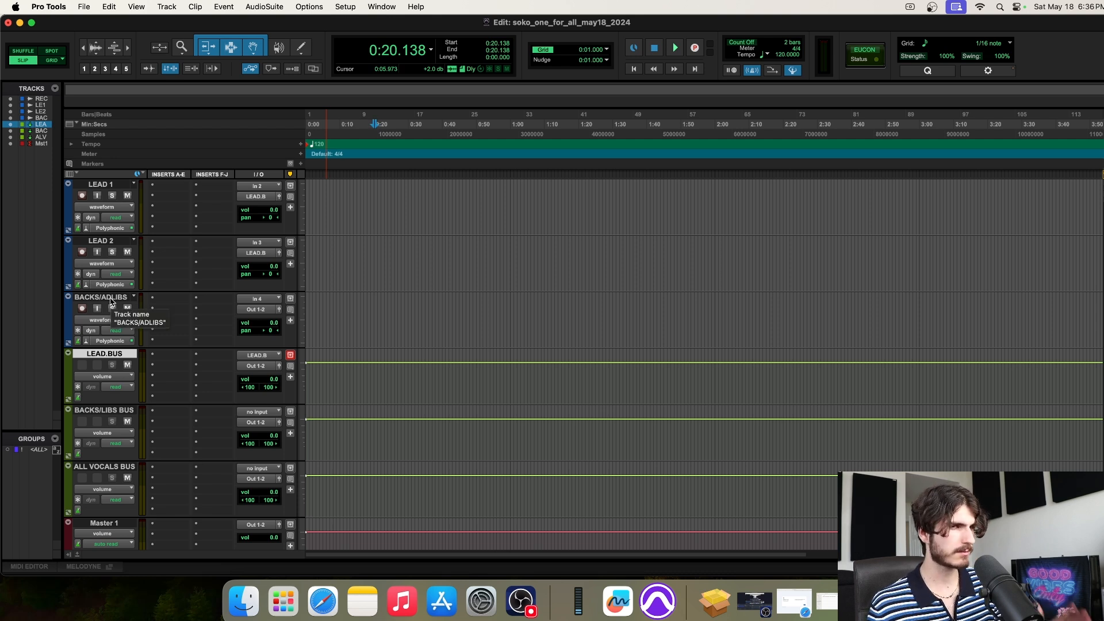
{"action": "scroll", "coordinate": [187, 256], "scroll_direction": "up", "scroll_amount": 2}
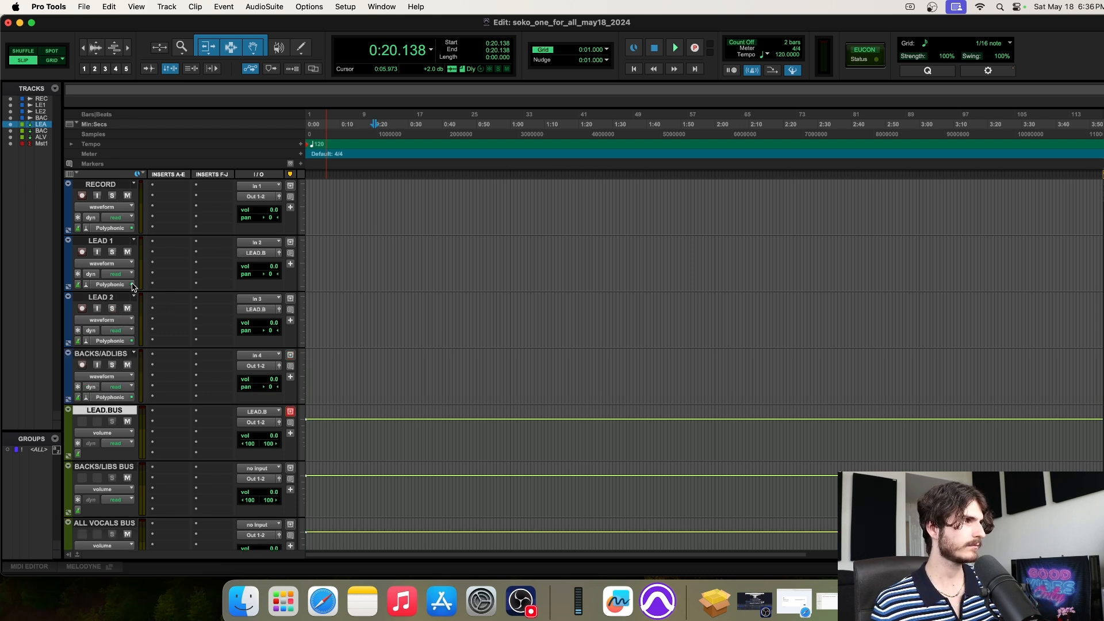
{"action": "scroll", "coordinate": [196, 288], "scroll_direction": "down", "scroll_amount": 2}
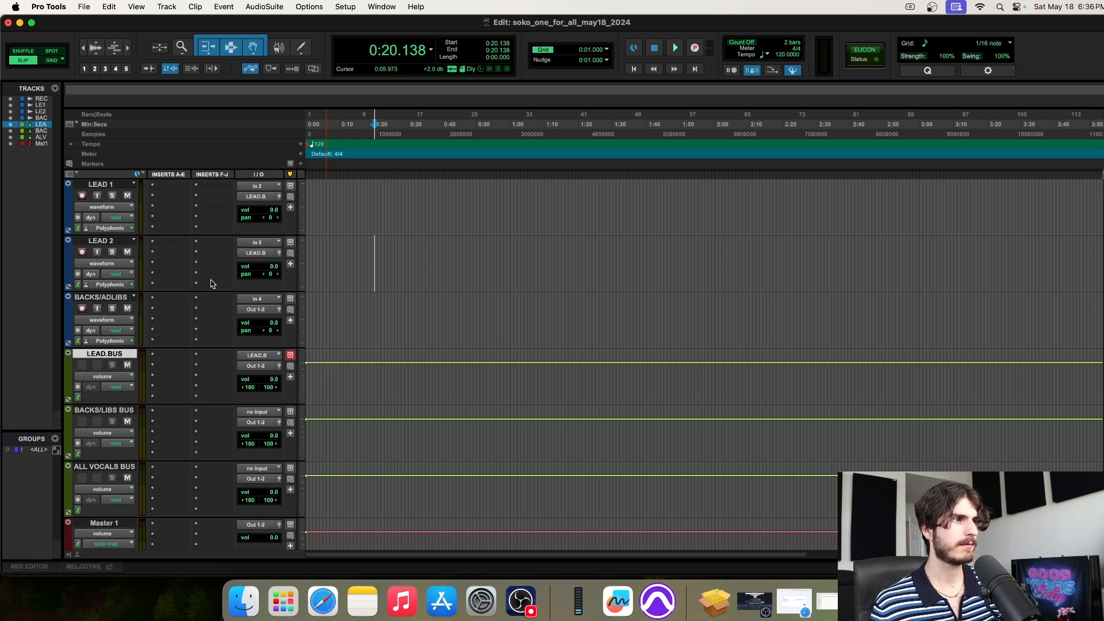
{"action": "left_click", "coordinate": [113, 300]}
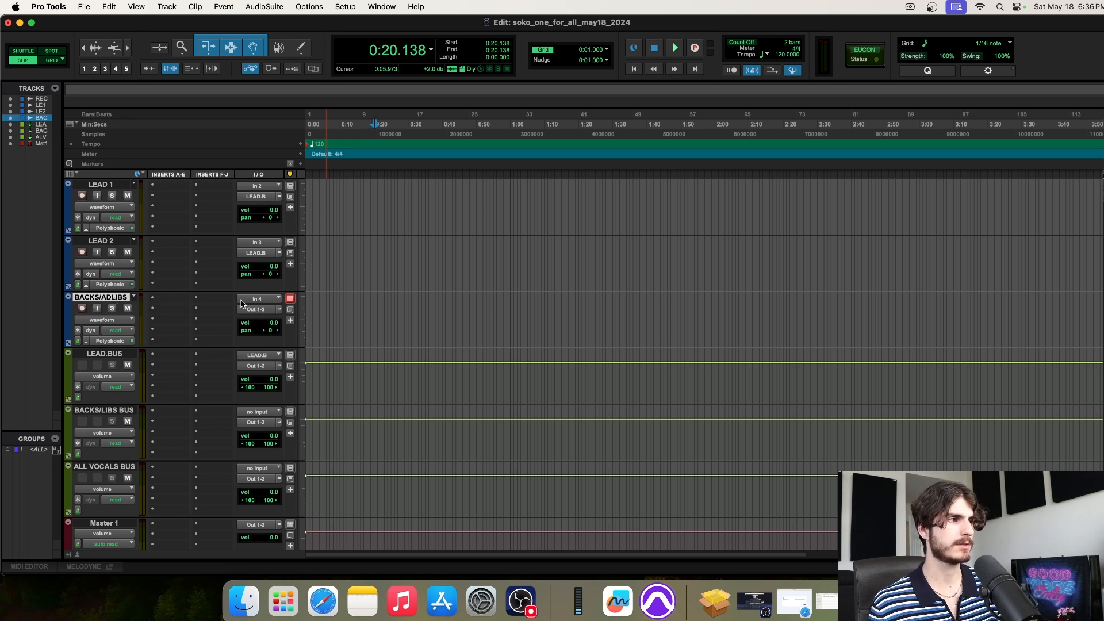
Set the BACKS/LIBS BUS input to BACKS.B (Stereo), confirming the bus name stays BACKS.B
{"action": "scroll", "coordinate": [259, 311], "scroll_direction": "down", "scroll_amount": 3}
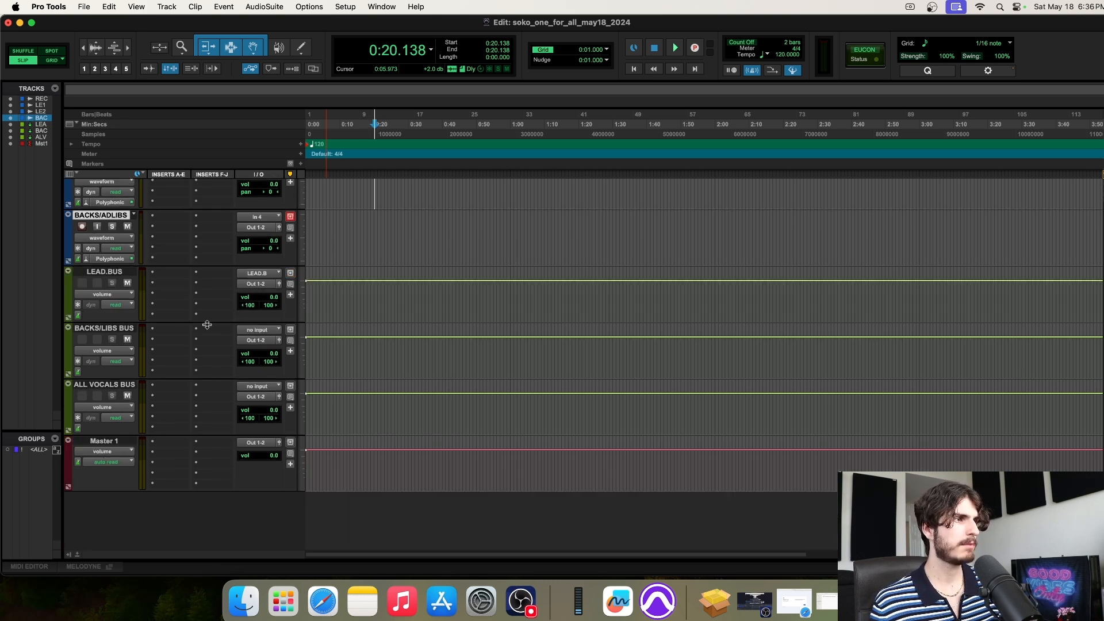
{"action": "left_click", "coordinate": [96, 329]}
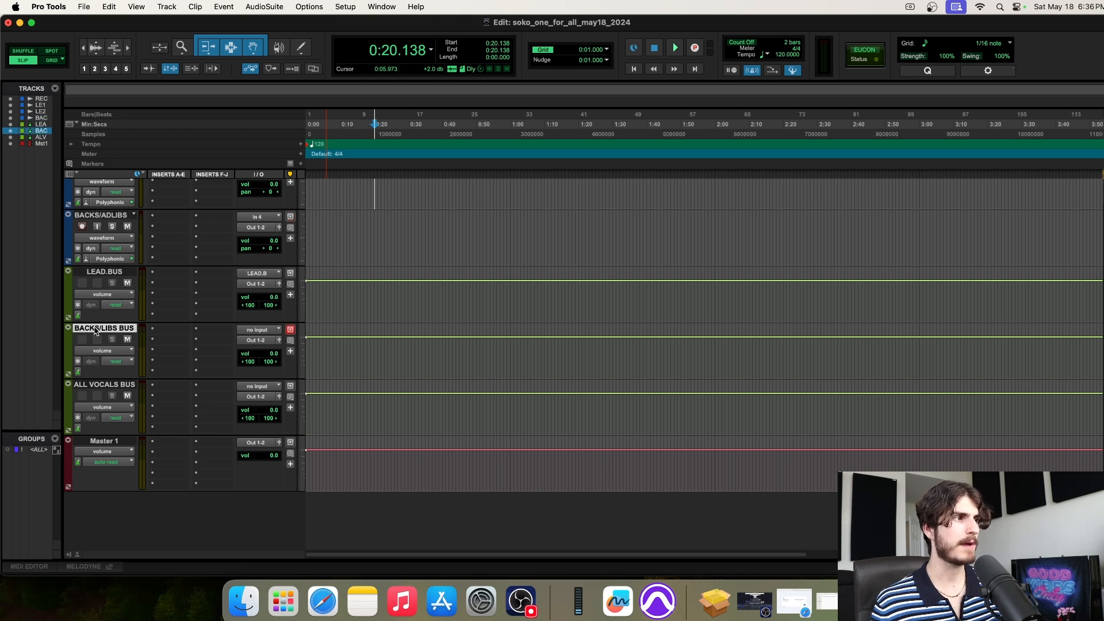
{"action": "left_click", "coordinate": [257, 333]}
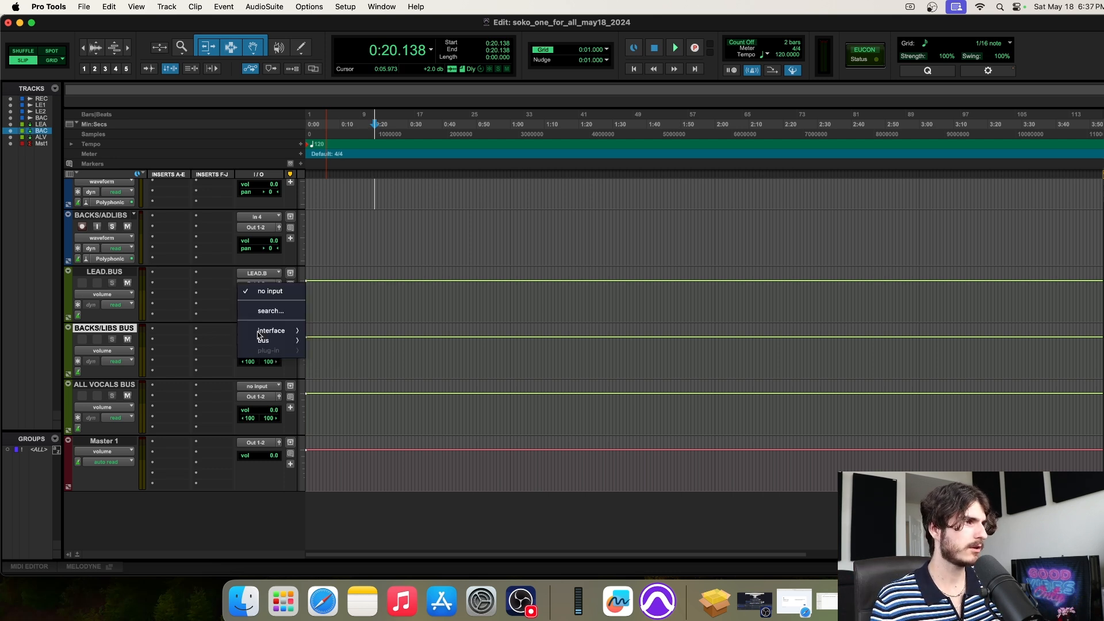
{"action": "mouse_move", "coordinate": [264, 343]}
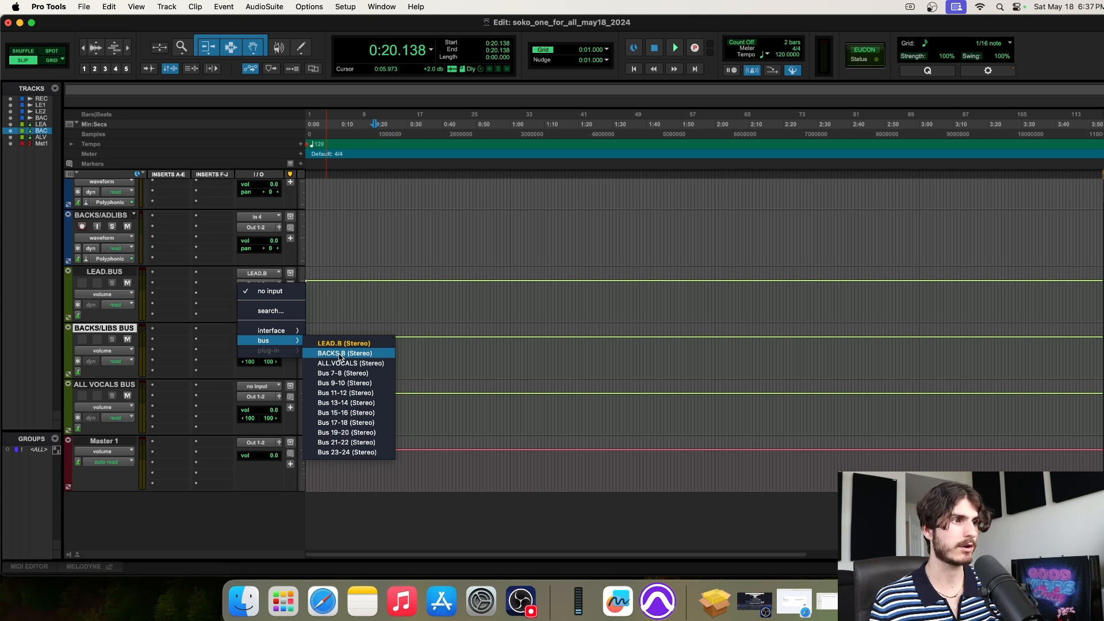
{"action": "left_click", "coordinate": [340, 354]}
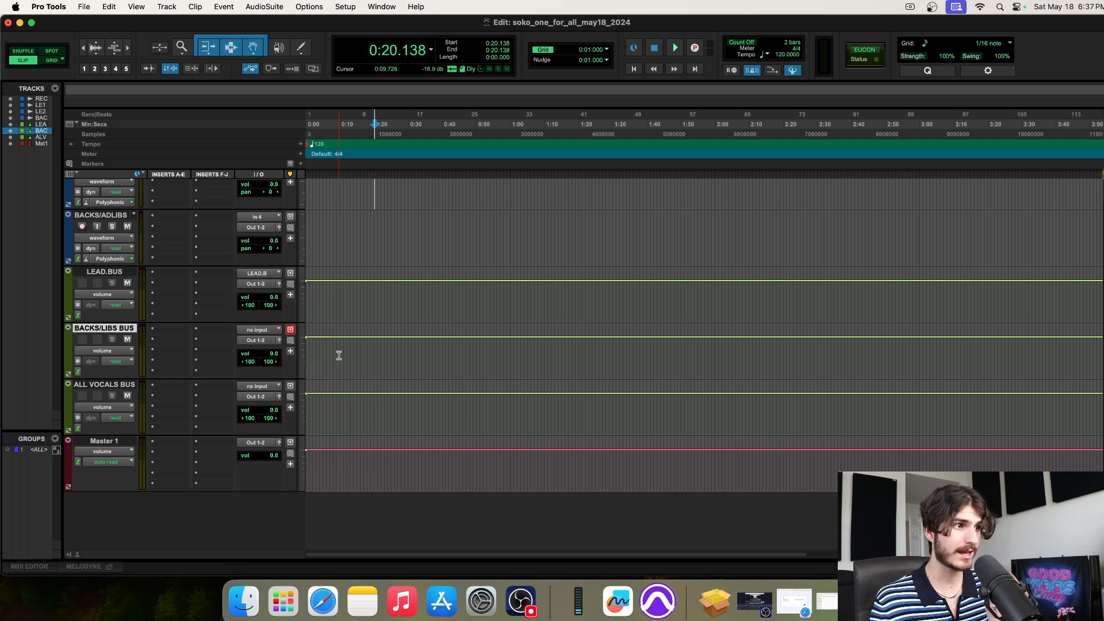
{"action": "right_click", "coordinate": [264, 331]}
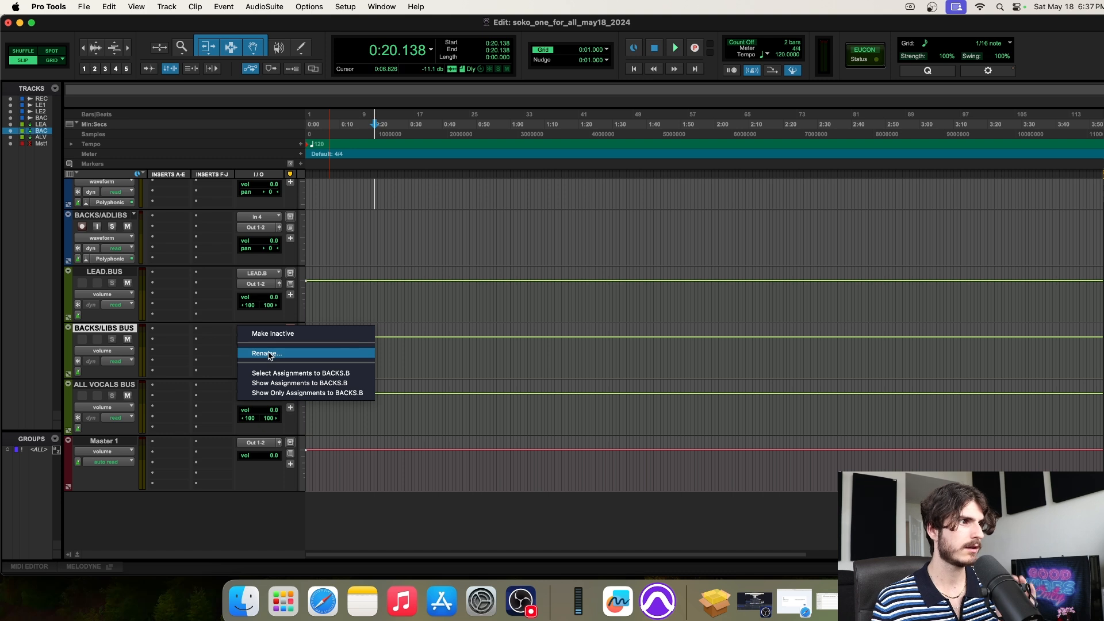
{"action": "left_click", "coordinate": [269, 354]}
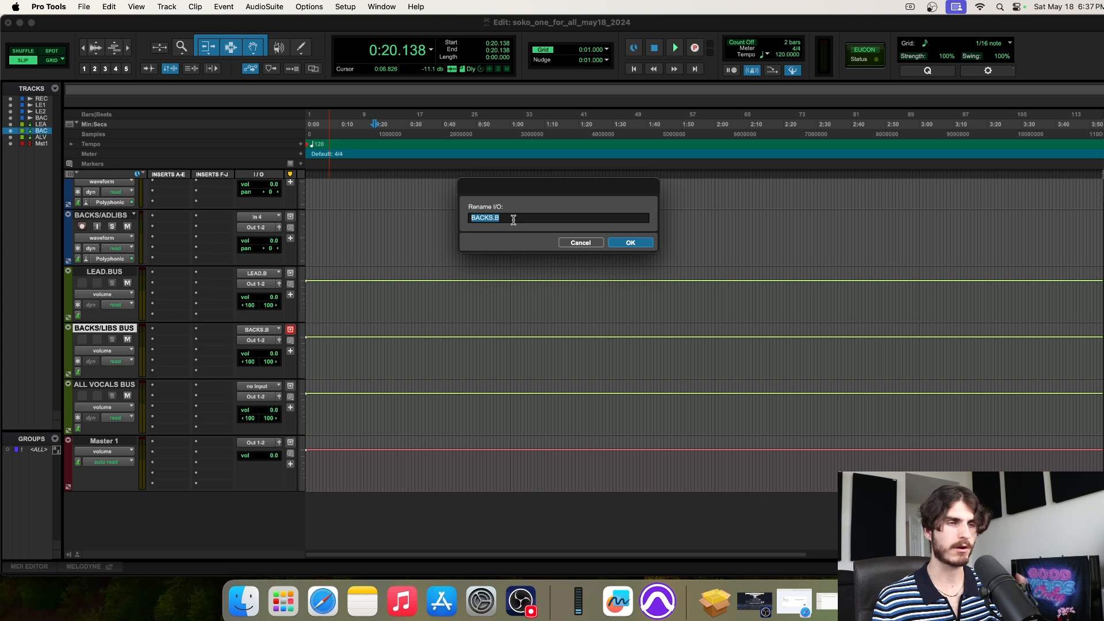
{"action": "left_click", "coordinate": [620, 242]}
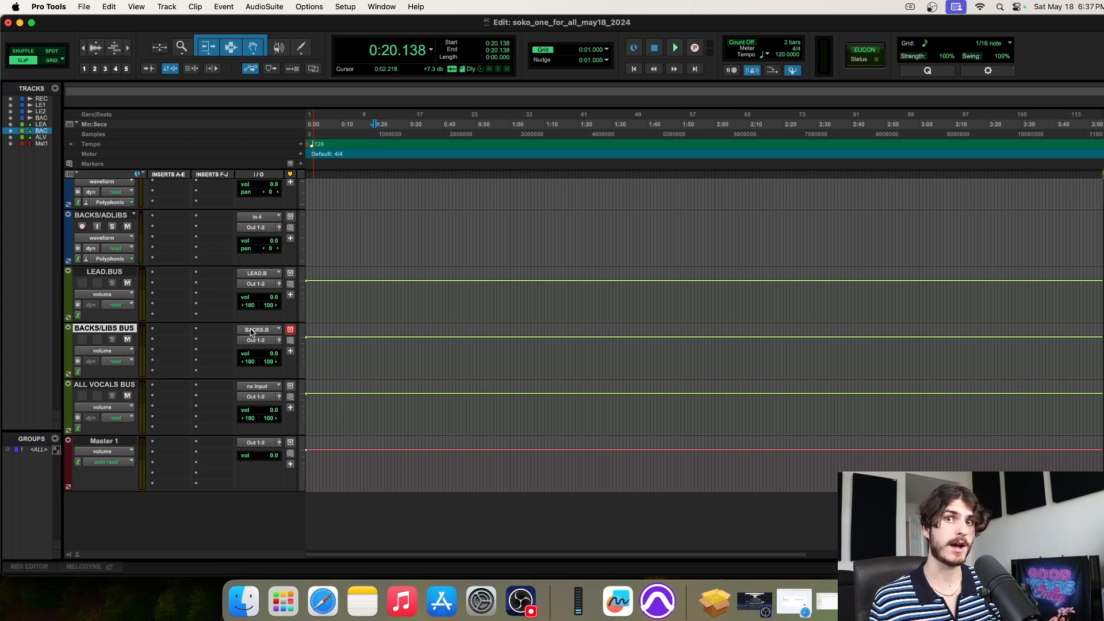
Set the BACKS/ADLIBS track's output to the BACKS.B (Stereo) bus
{"action": "scroll", "coordinate": [193, 296], "scroll_direction": "up", "scroll_amount": 3}
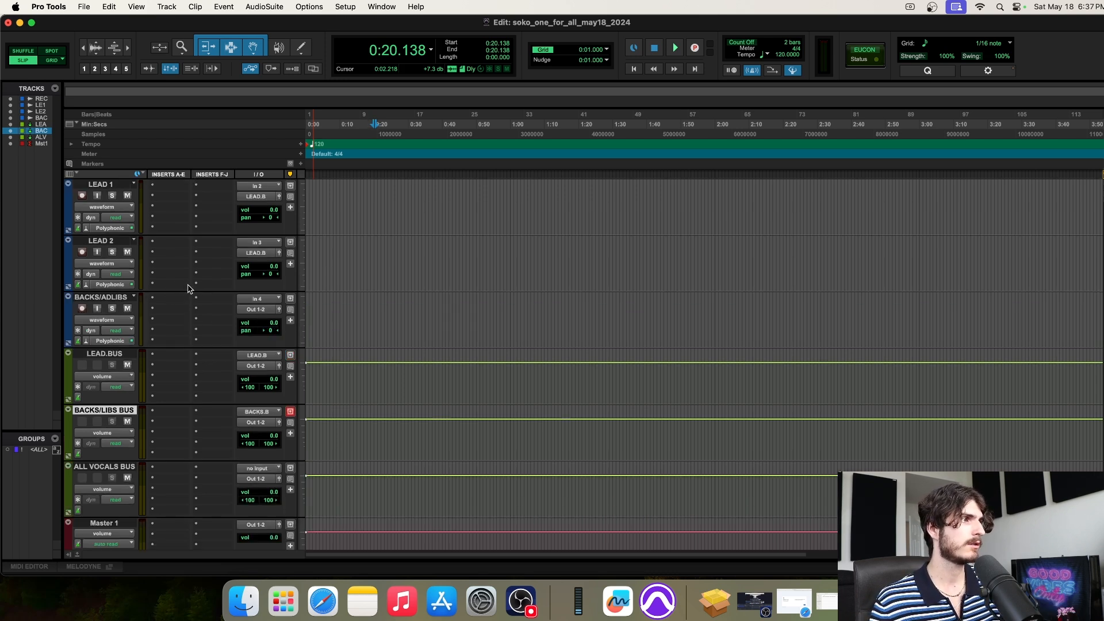
{"action": "left_click", "coordinate": [102, 298]}
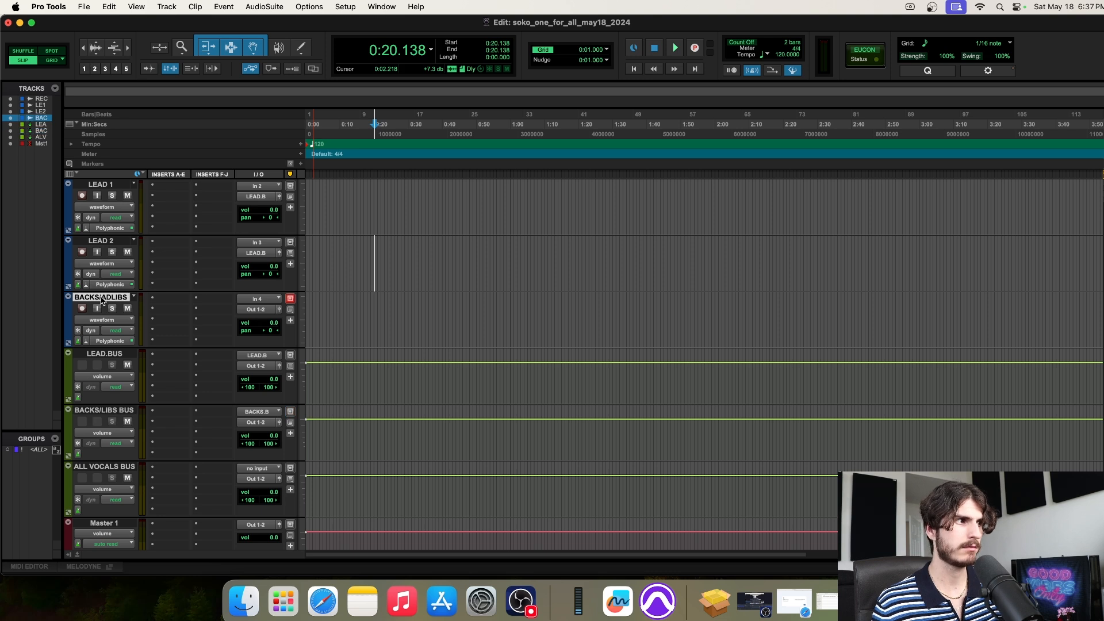
{"action": "left_click", "coordinate": [257, 310]}
{"action": "mouse_move", "coordinate": [269, 323]}
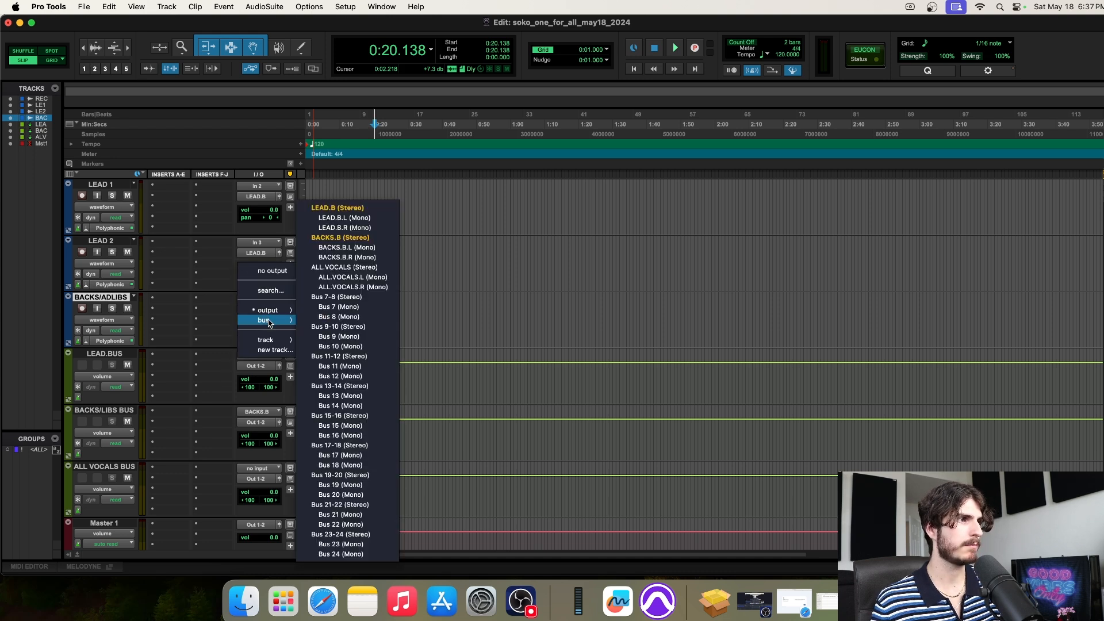
{"action": "left_click", "coordinate": [343, 239]}
Switch the selection between BACKS/LIBS BUS and BACKS/ADLIBS, ending on BACKS/LIBS BUS
{"action": "scroll", "coordinate": [195, 230], "scroll_direction": "down", "scroll_amount": 3}
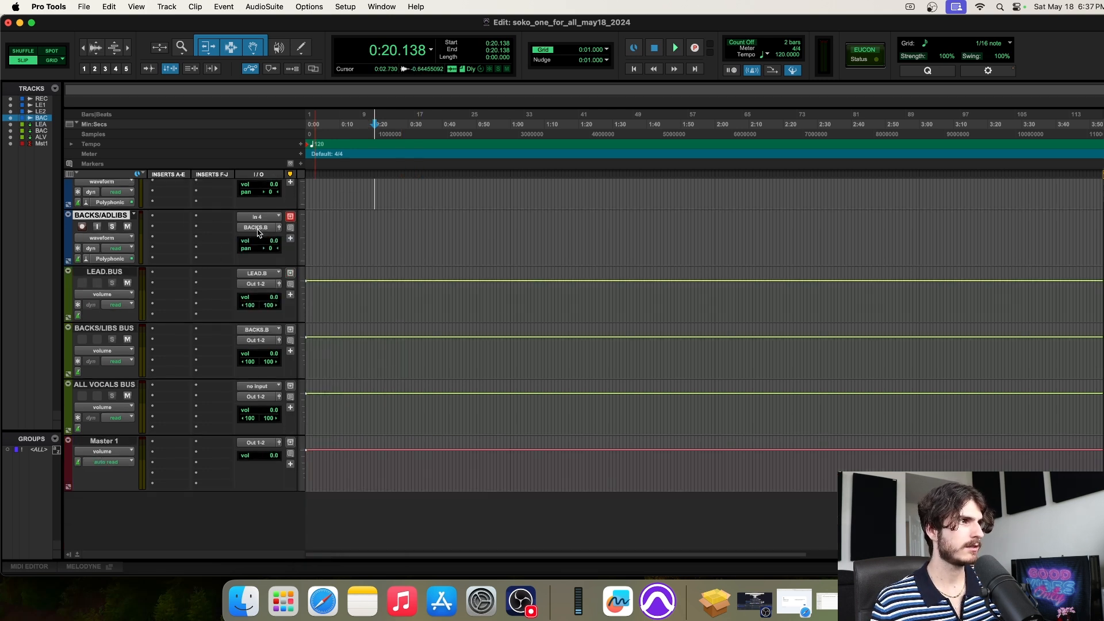
{"action": "left_click", "coordinate": [106, 329]}
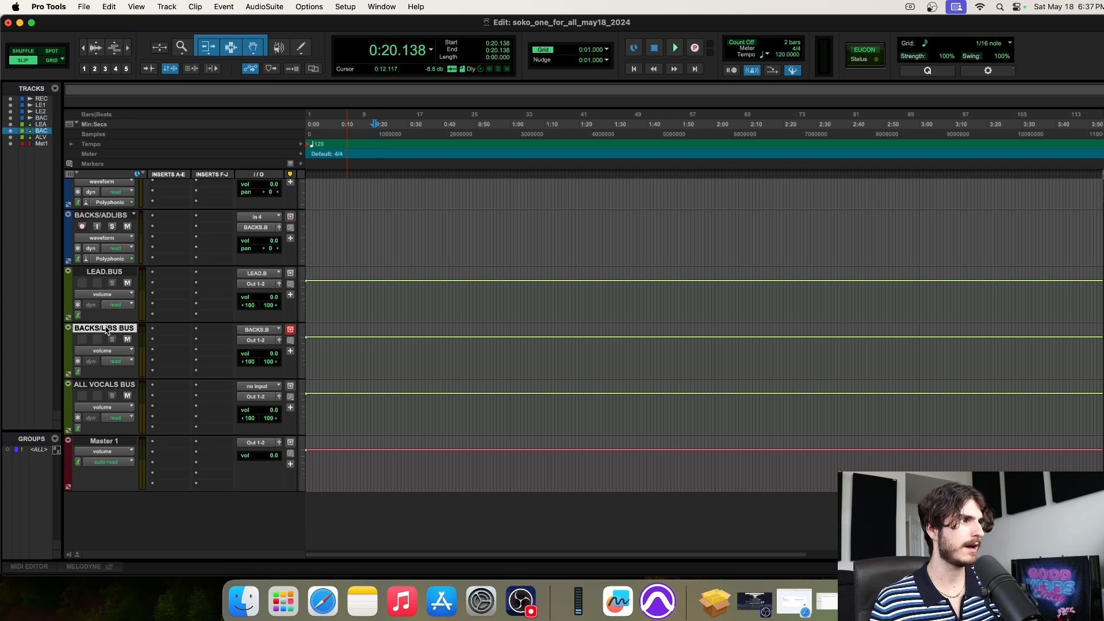
{"action": "left_click", "coordinate": [98, 215]}
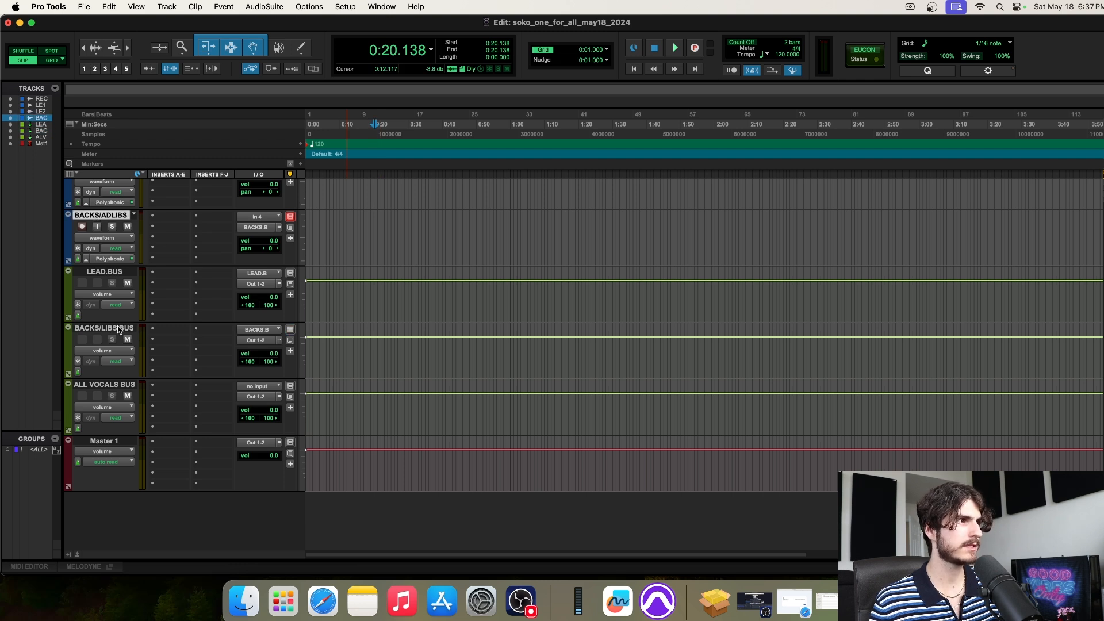
{"action": "left_click", "coordinate": [108, 329]}
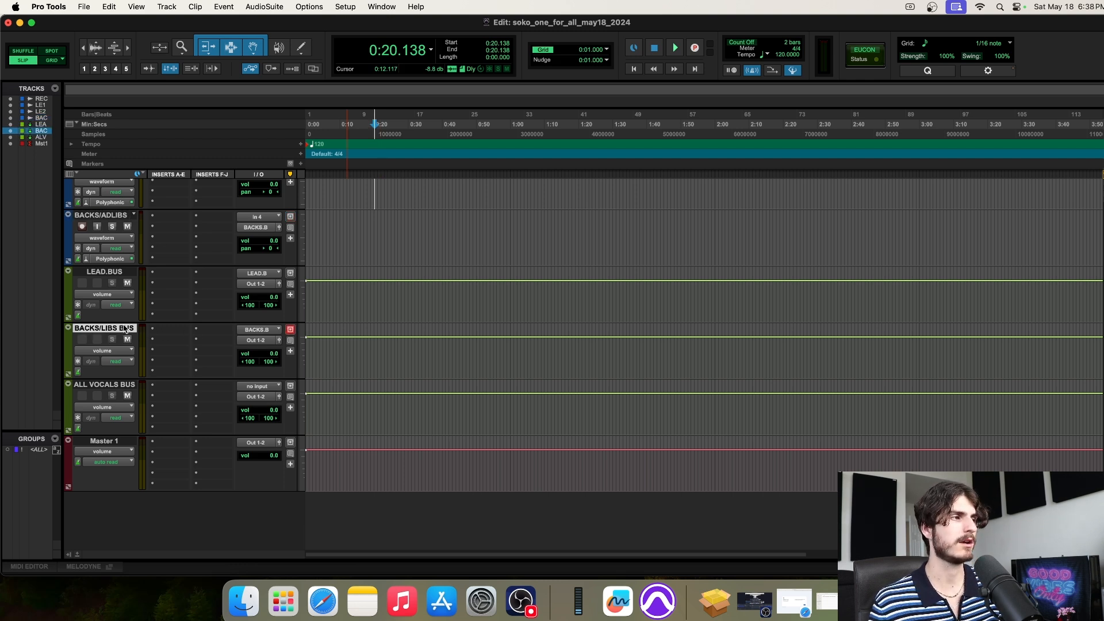
{"action": "left_click", "coordinate": [105, 215]}
{"action": "left_click", "coordinate": [112, 331]}
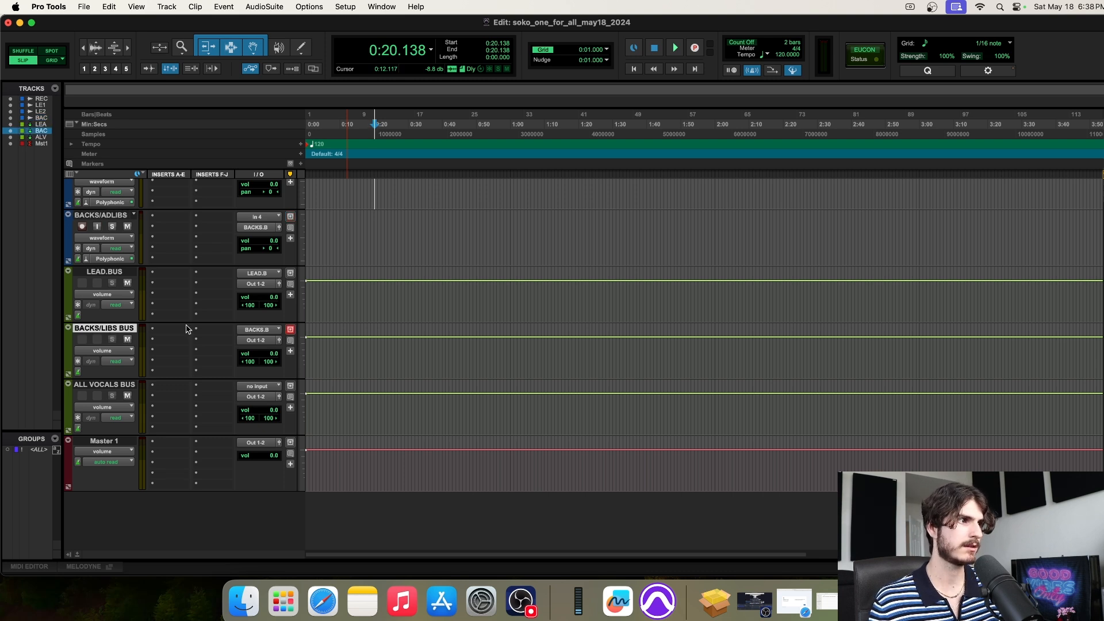
{"action": "left_click", "coordinate": [106, 217]}
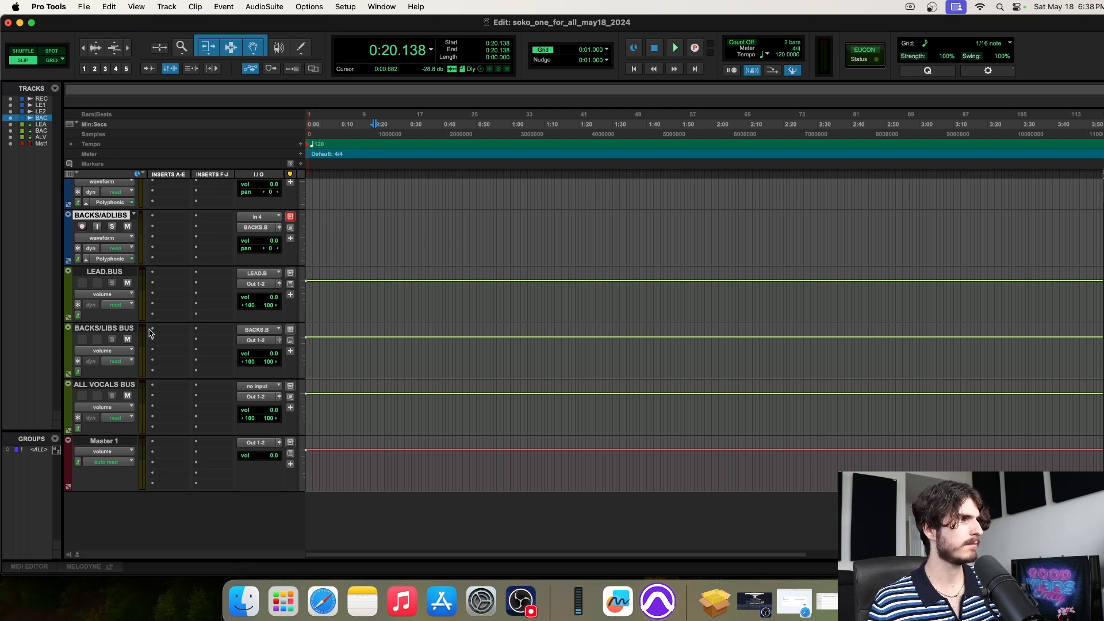
{"action": "left_click", "coordinate": [124, 329]}
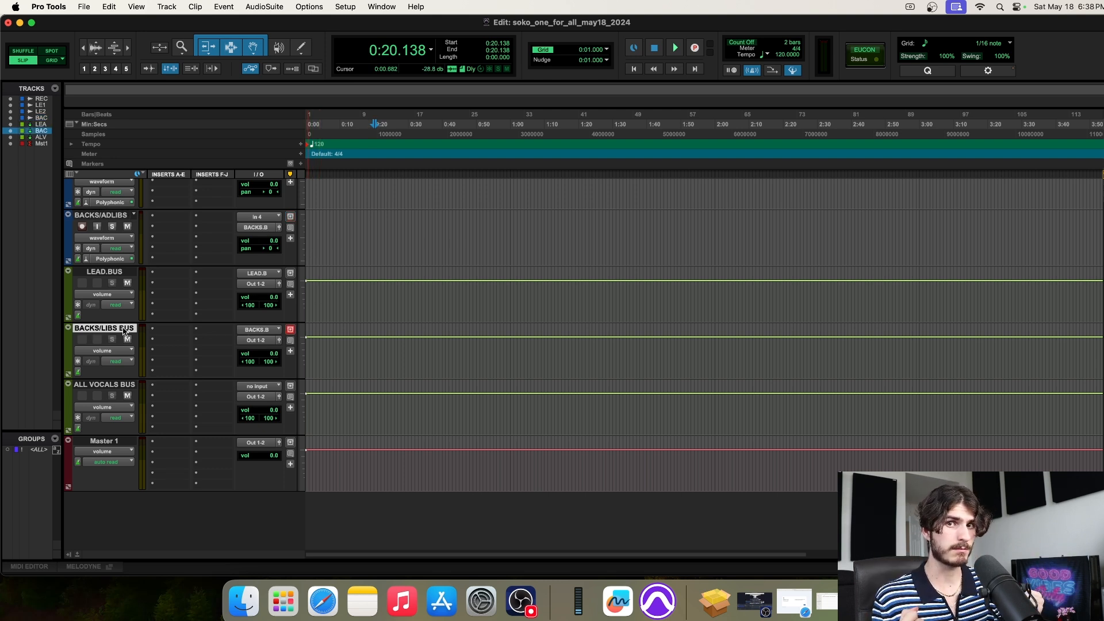
{"action": "left_click", "coordinate": [108, 216]}
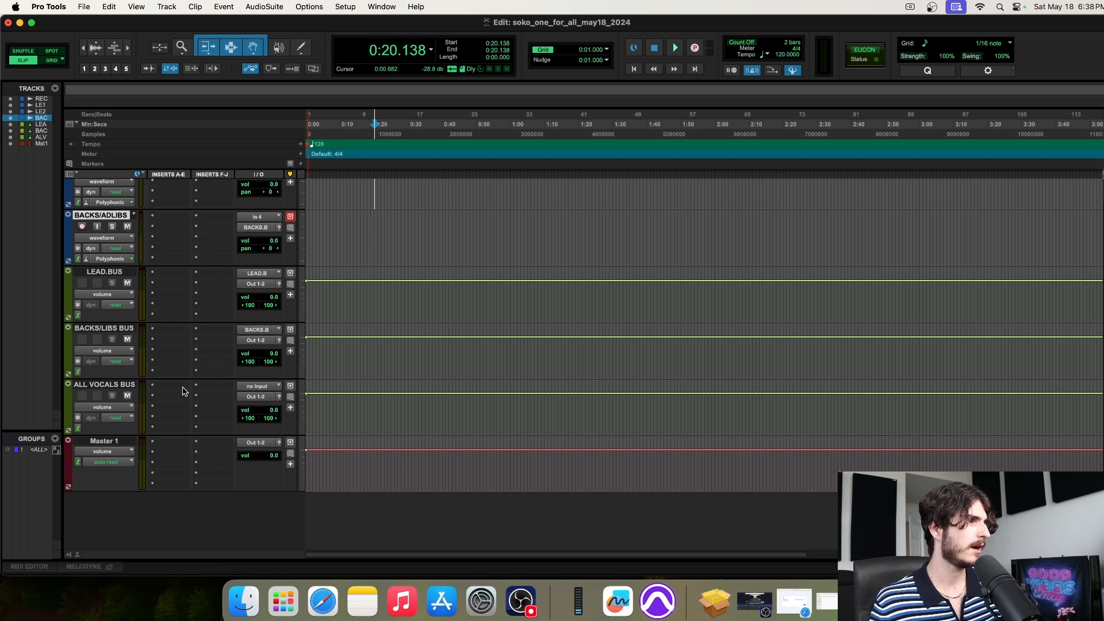
{"action": "scroll", "coordinate": [172, 345], "scroll_direction": "up", "scroll_amount": 5}
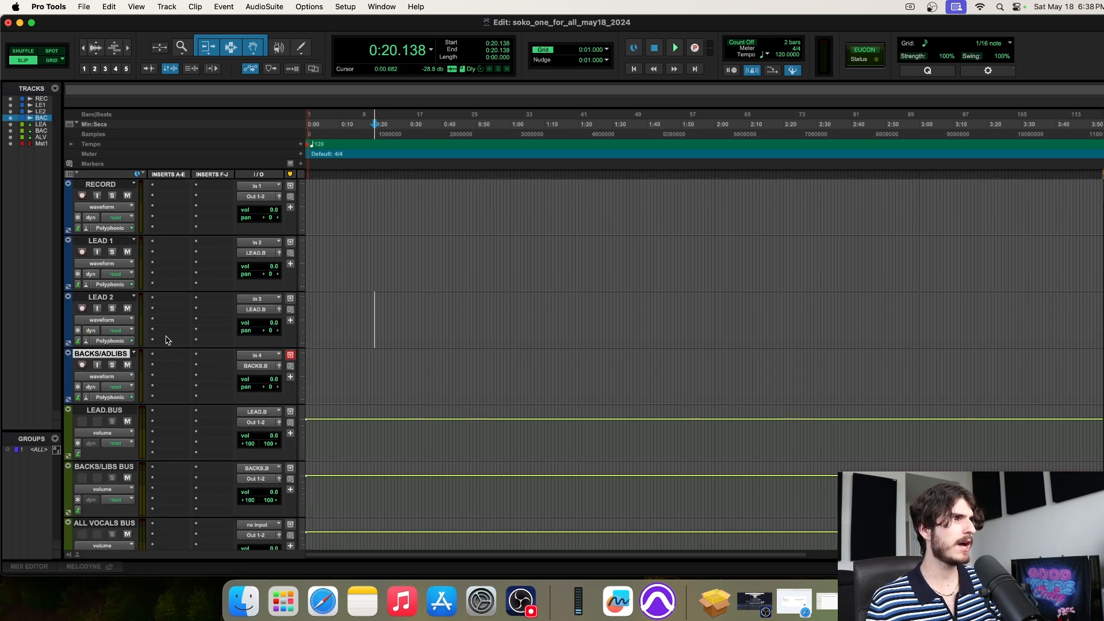
{"action": "left_click", "coordinate": [109, 185]}
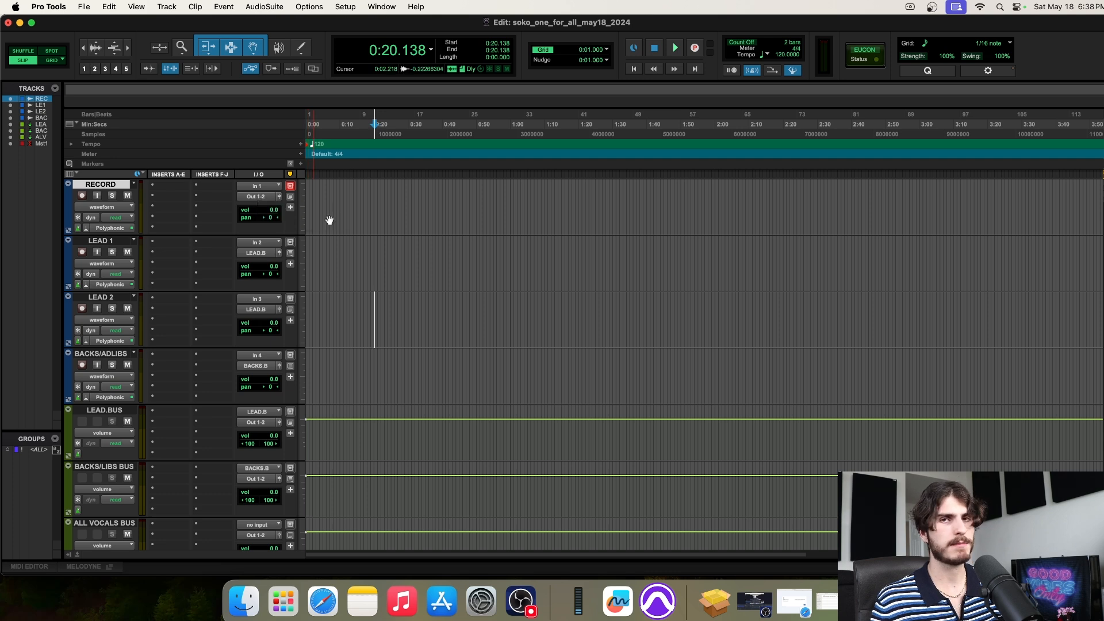
{"action": "scroll", "coordinate": [345, 222], "scroll_direction": "down", "scroll_amount": 4}
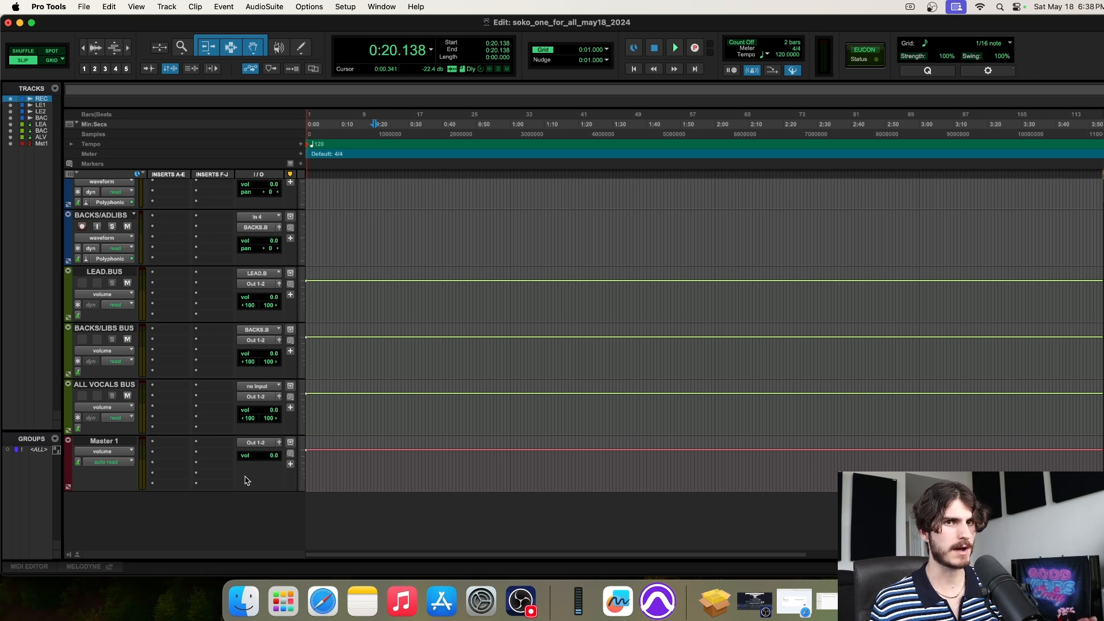
{"action": "left_click", "coordinate": [113, 442]}
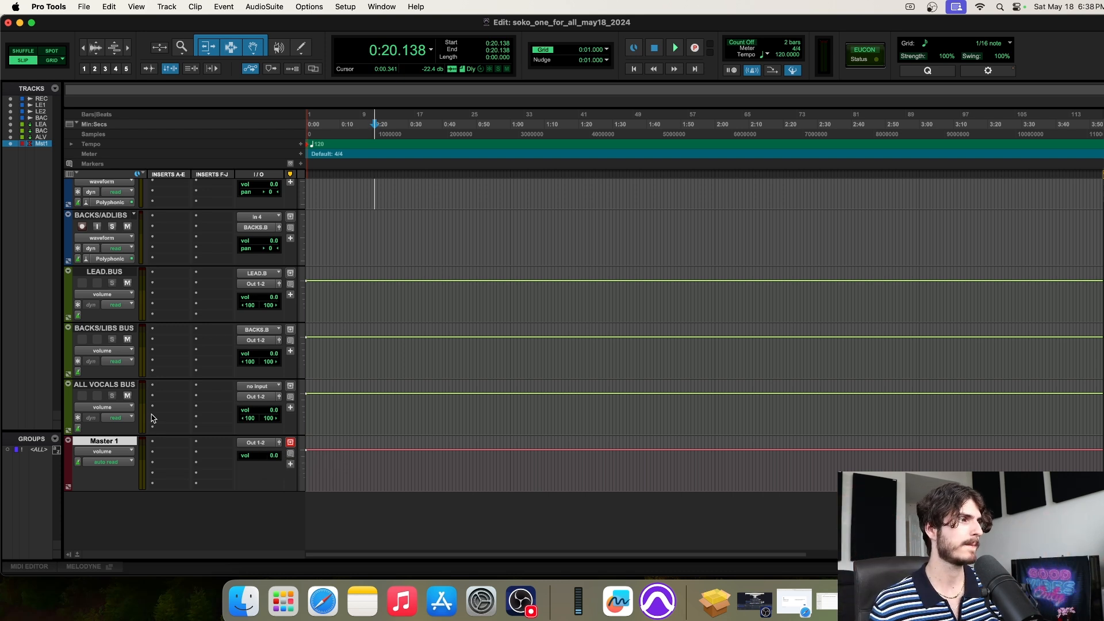
{"action": "scroll", "coordinate": [247, 391], "scroll_direction": "up", "scroll_amount": 3}
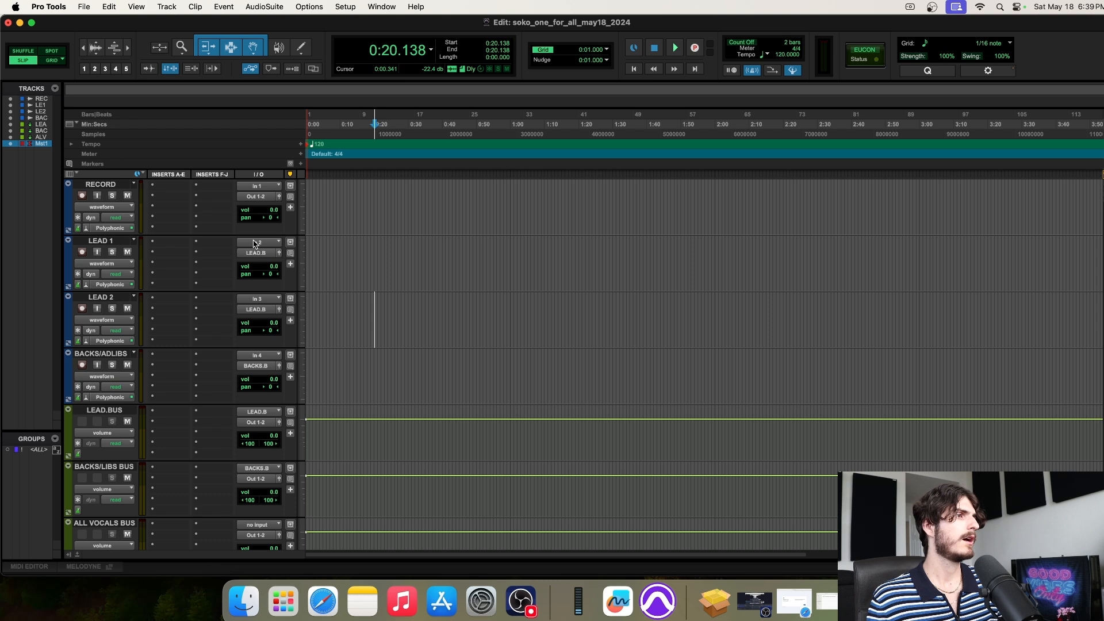
{"action": "left_click", "coordinate": [97, 242]}
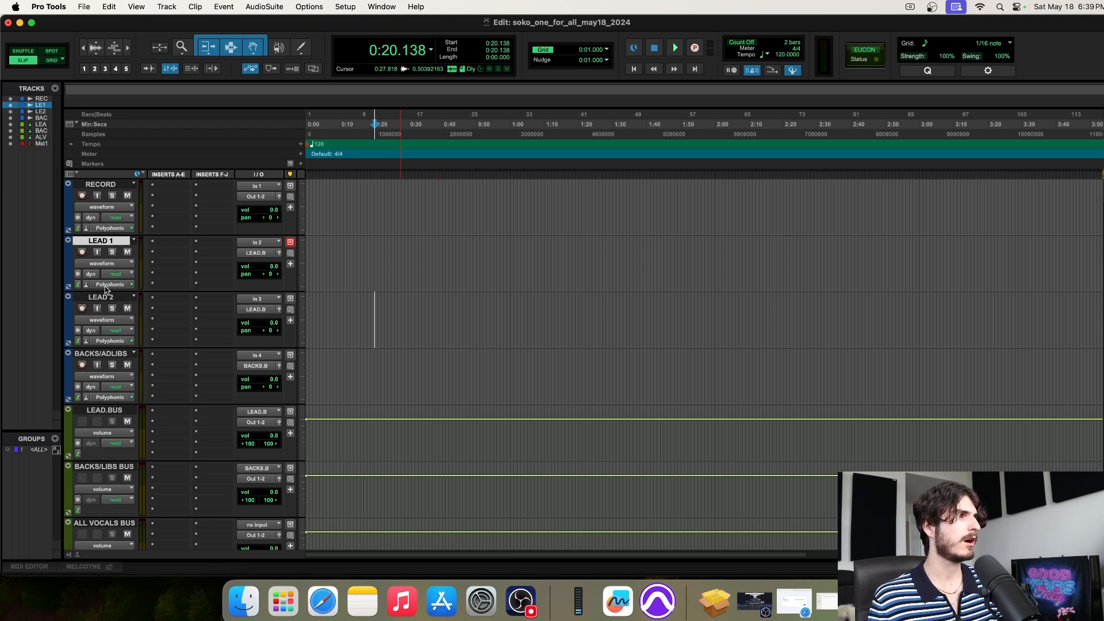
{"action": "left_click", "coordinate": [103, 297], "text": "shift"}
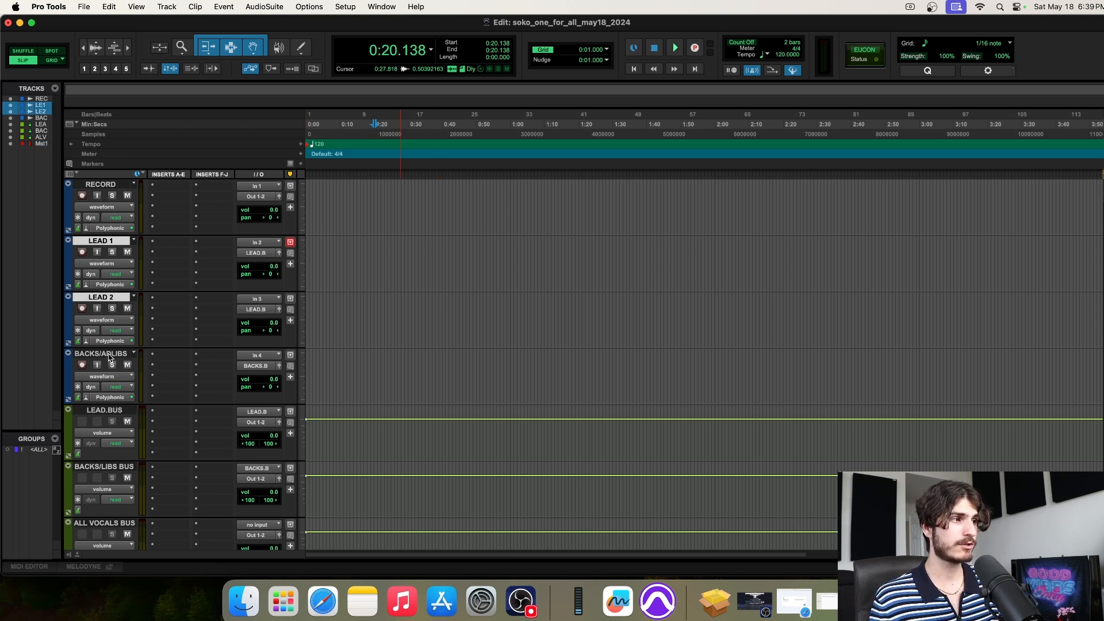
{"action": "left_click", "coordinate": [109, 355], "text": "shift"}
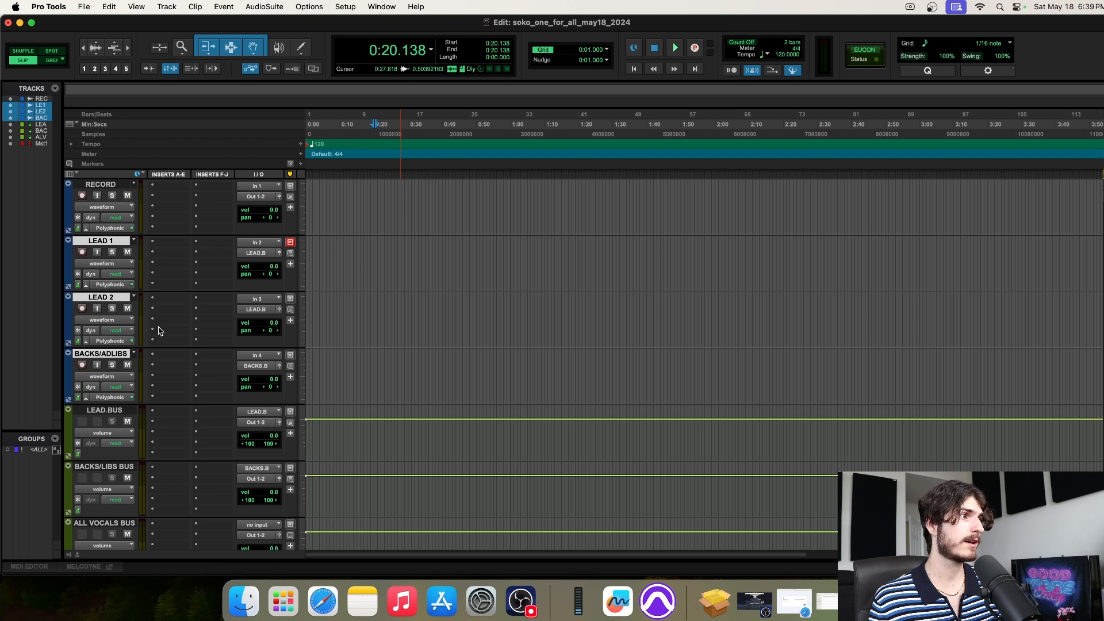
{"action": "scroll", "coordinate": [141, 319], "scroll_direction": "down", "scroll_amount": 3}
{"action": "left_click", "coordinate": [122, 275]}
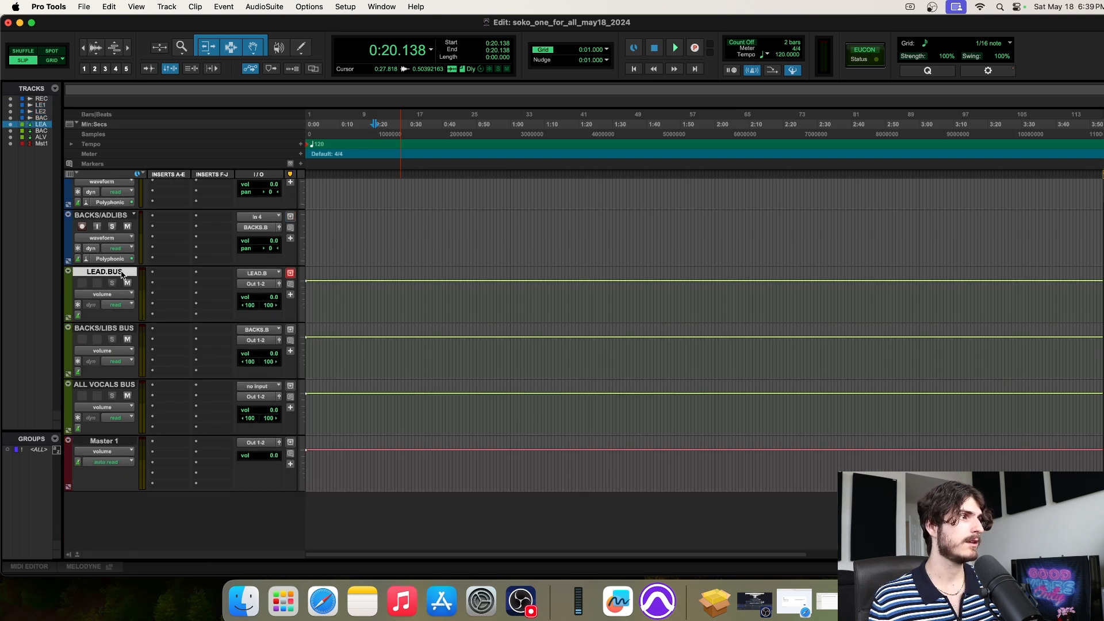
{"action": "left_click", "coordinate": [112, 326], "text": "shift"}
{"action": "left_click", "coordinate": [118, 385], "text": "shift"}
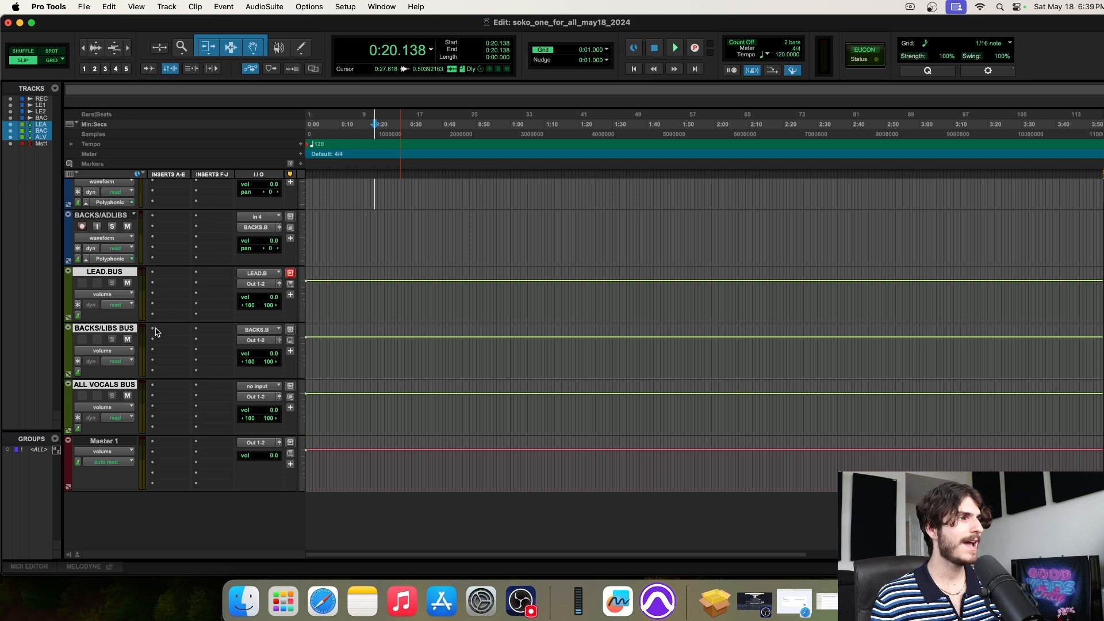
{"action": "left_click", "coordinate": [115, 274]}
{"action": "left_click", "coordinate": [115, 275]}
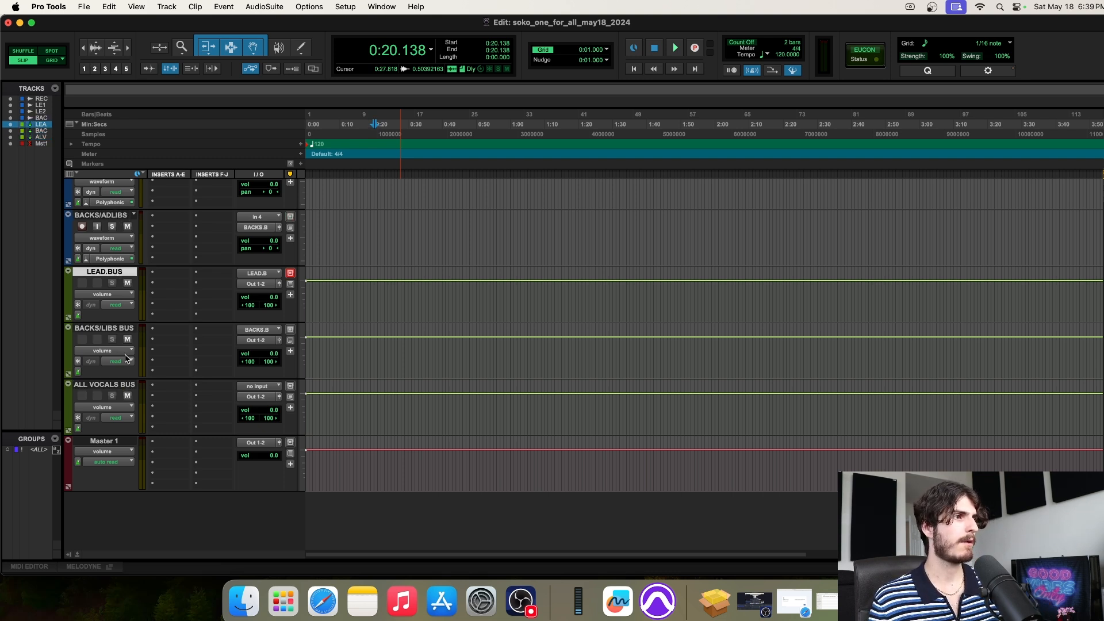
{"action": "left_click", "coordinate": [109, 386]}
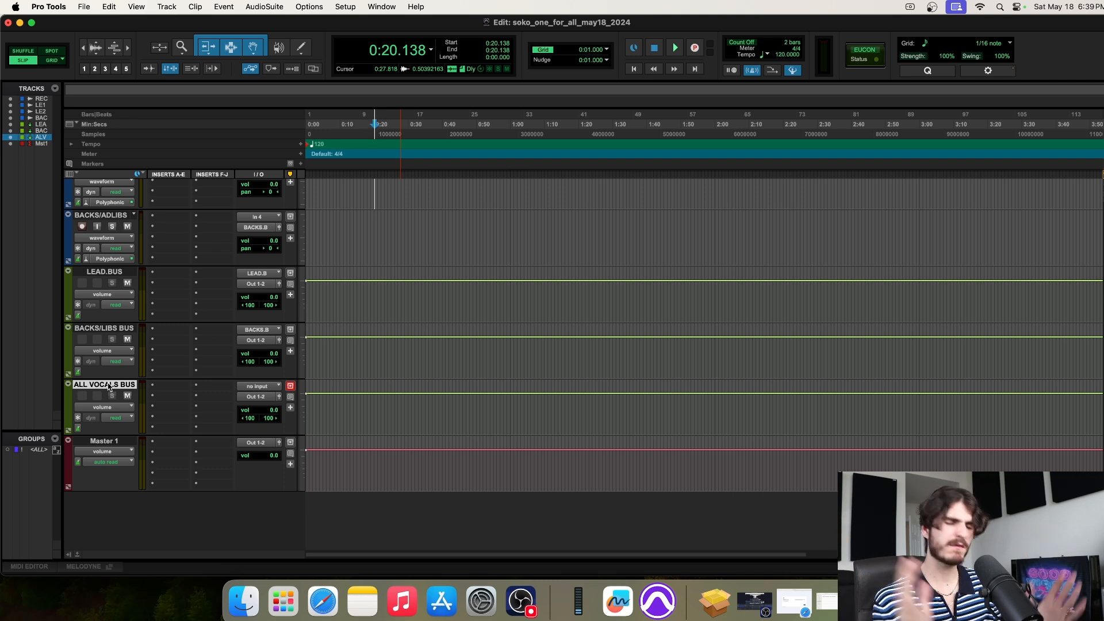
{"action": "scroll", "coordinate": [169, 277], "scroll_direction": "up", "scroll_amount": 5}
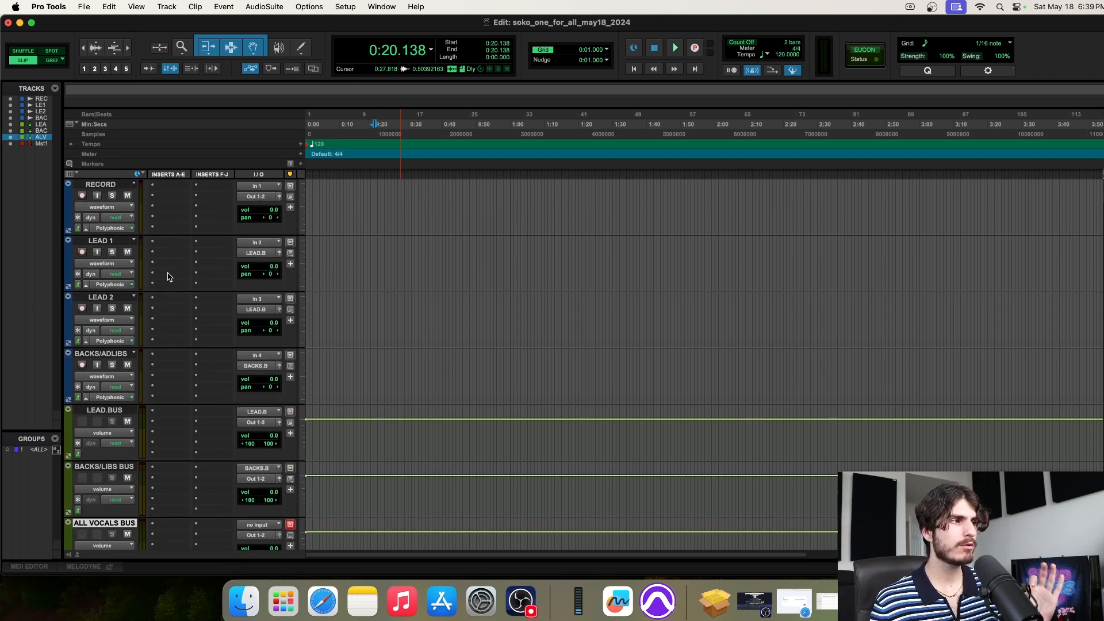
{"action": "left_click", "coordinate": [106, 353]}
{"action": "left_click", "coordinate": [105, 296], "text": "shift"}
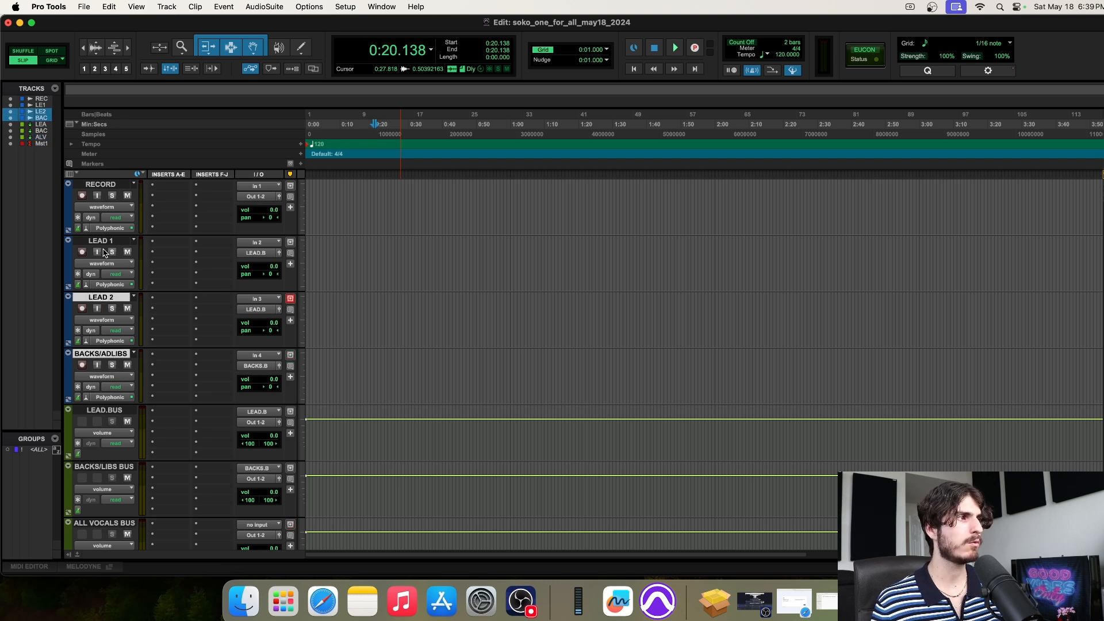
{"action": "left_click", "coordinate": [106, 241], "text": "shift"}
{"action": "scroll", "coordinate": [177, 255], "scroll_direction": "down", "scroll_amount": 1}
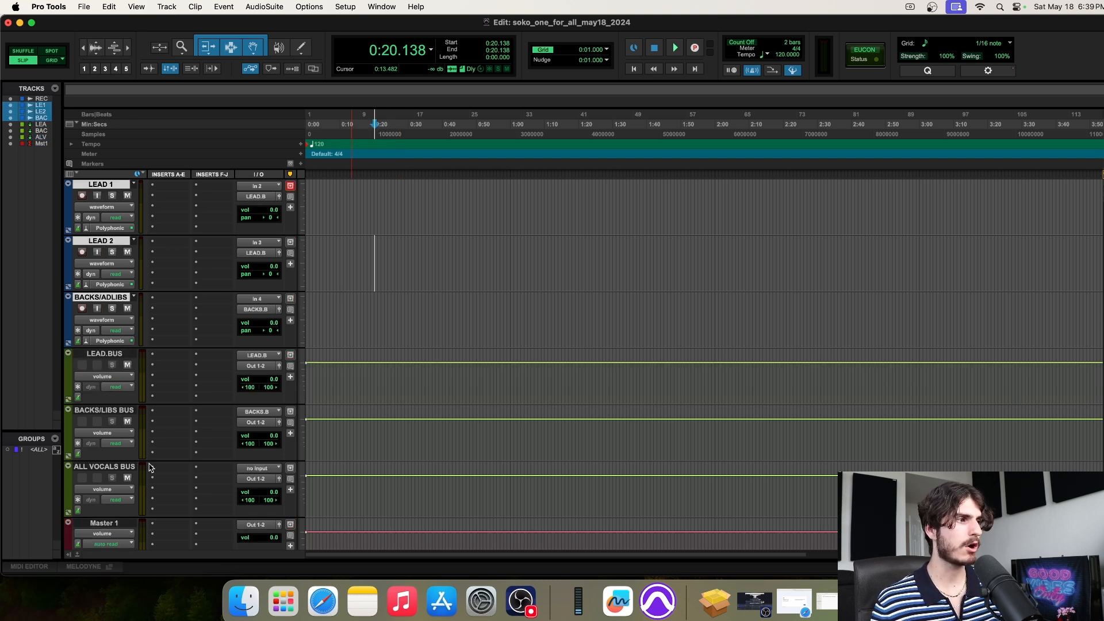
{"action": "scroll", "coordinate": [162, 451], "scroll_direction": "down", "scroll_amount": 1}
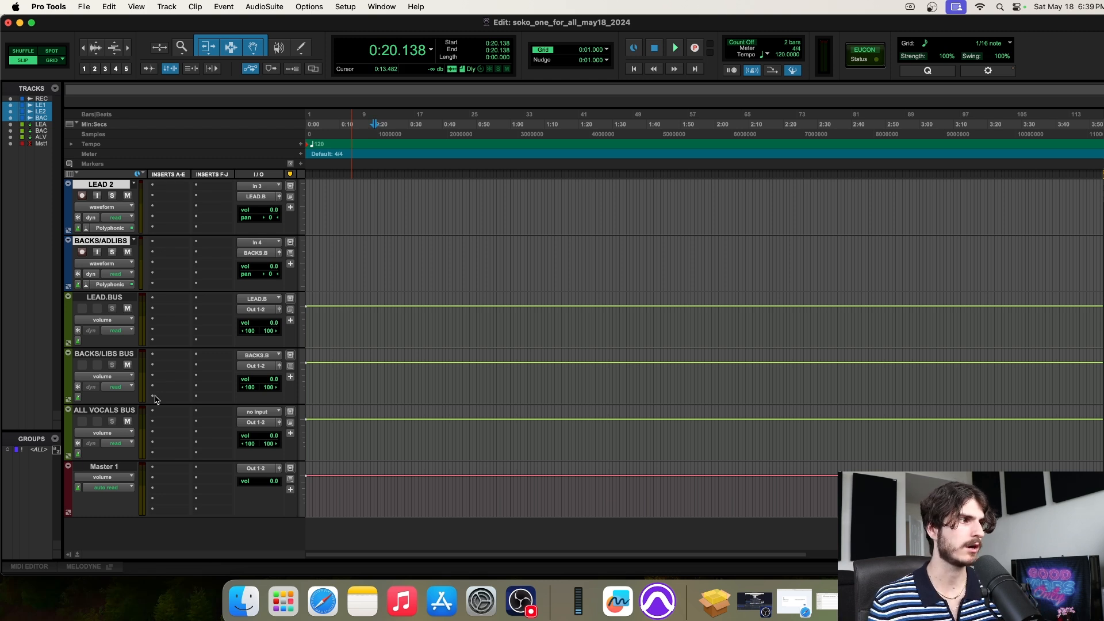
{"action": "left_click", "coordinate": [115, 297]}
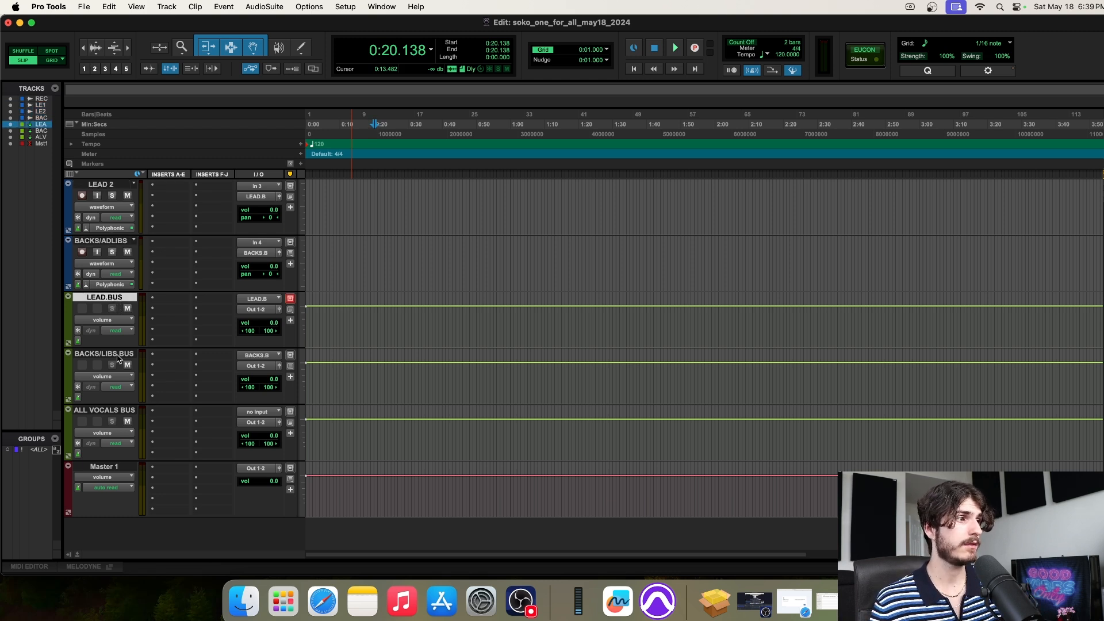
{"action": "left_click", "coordinate": [114, 355], "text": "shift"}
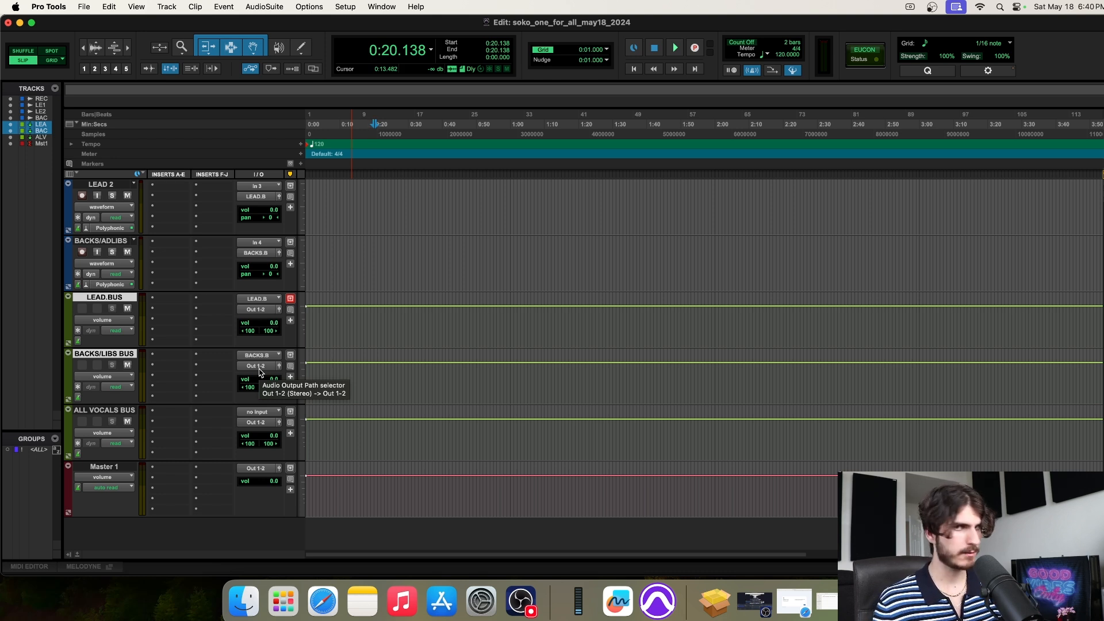
{"action": "left_click", "coordinate": [255, 310]}
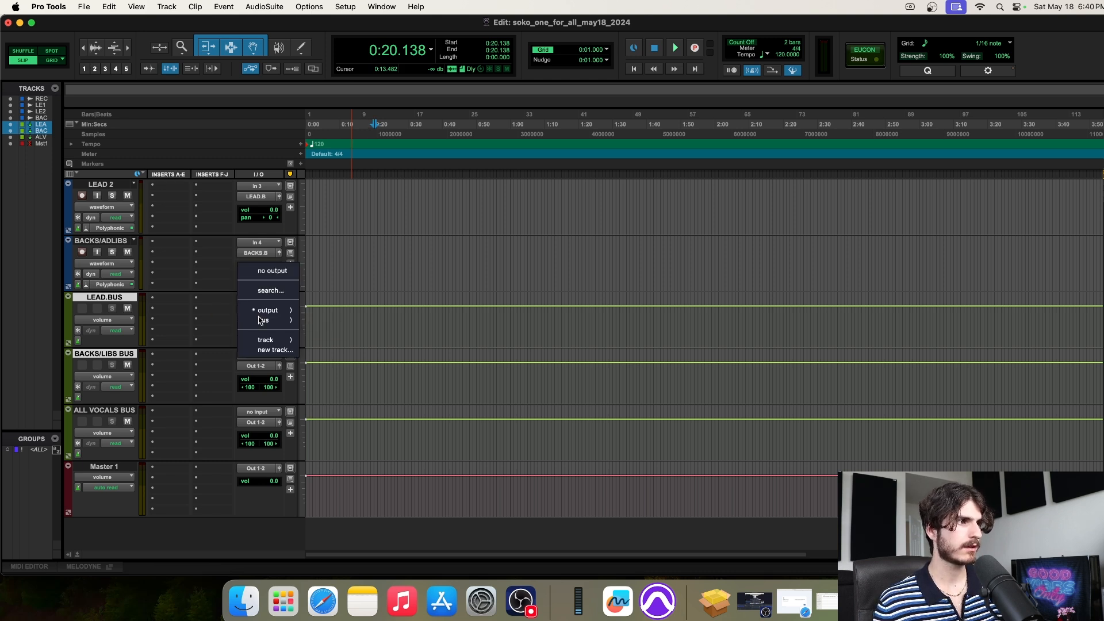
{"action": "mouse_move", "coordinate": [261, 324]}
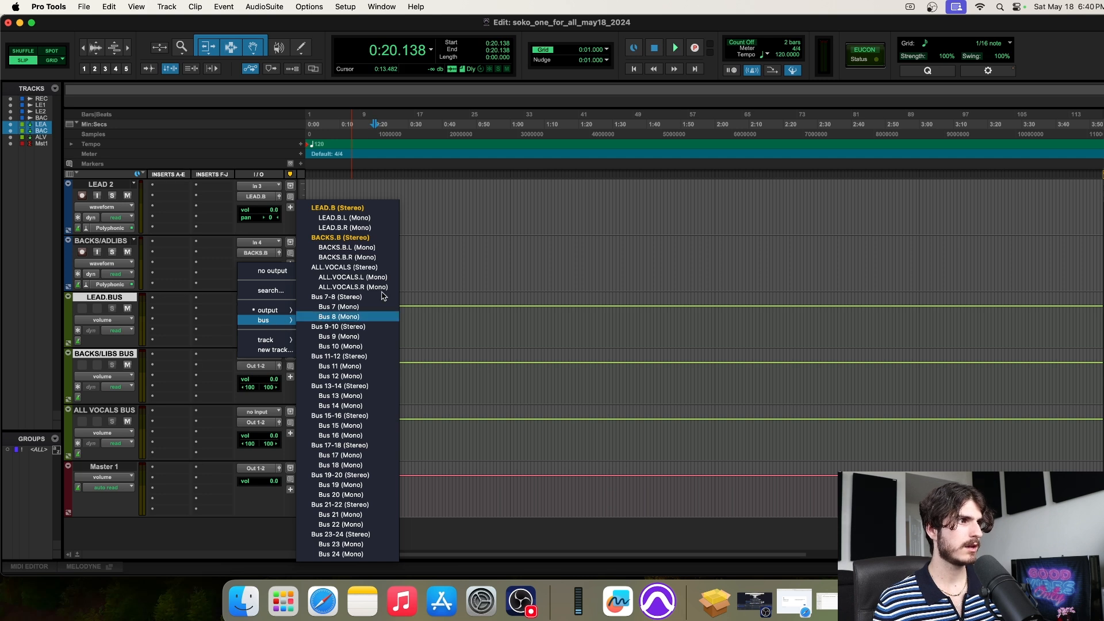
{"action": "left_click", "coordinate": [485, 258]}
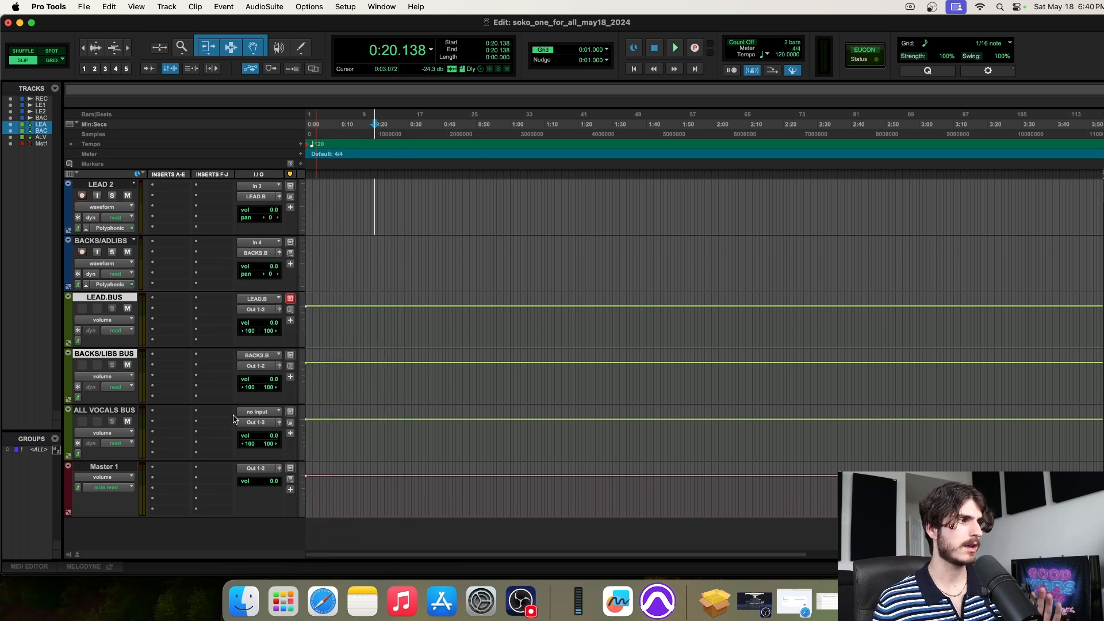
{"action": "left_click", "coordinate": [115, 413]}
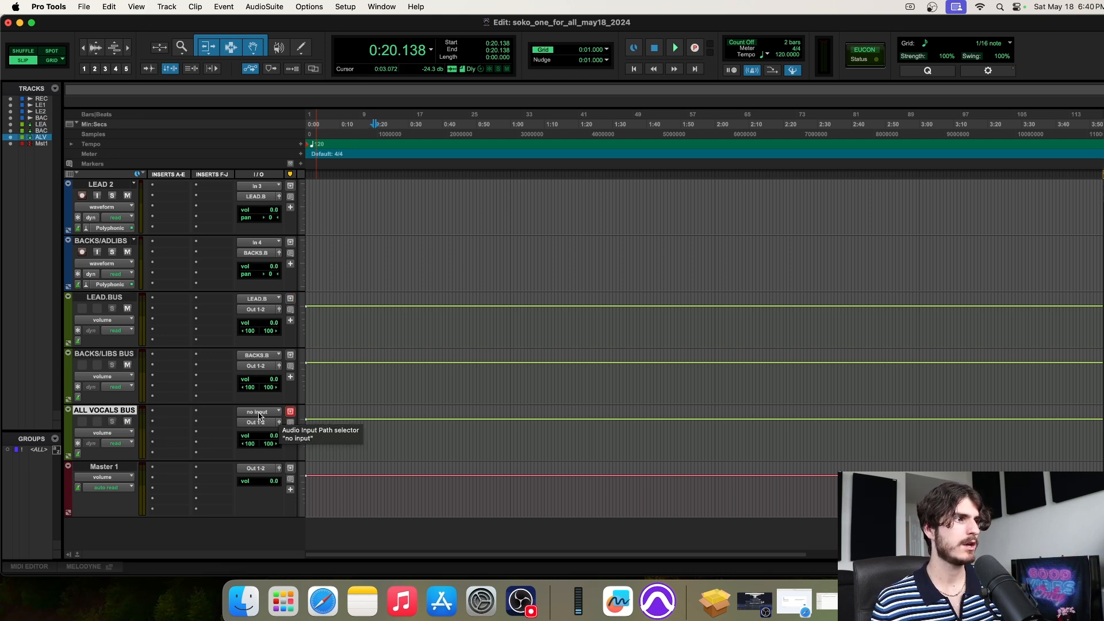
Set ALL VOCALS BUS input to ALL.VOCALS (Stereo), keep that name, then select BACKS/LIBS BUS and LEAD.BUS
{"action": "left_click", "coordinate": [260, 416]}
{"action": "mouse_move", "coordinate": [266, 424]}
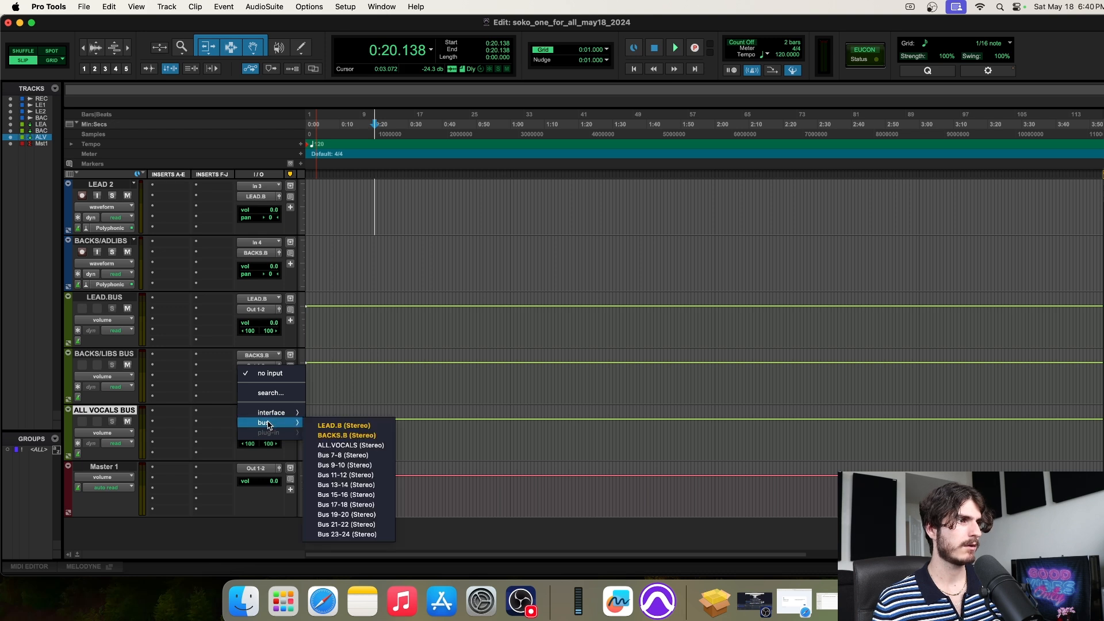
{"action": "left_click", "coordinate": [338, 446]}
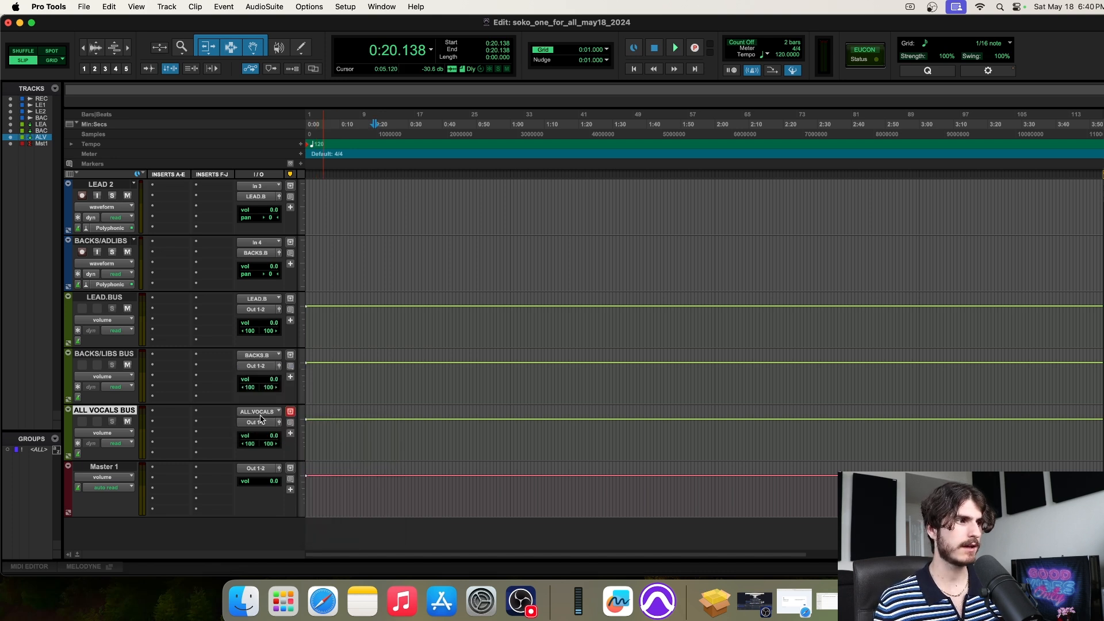
{"action": "right_click", "coordinate": [261, 416]}
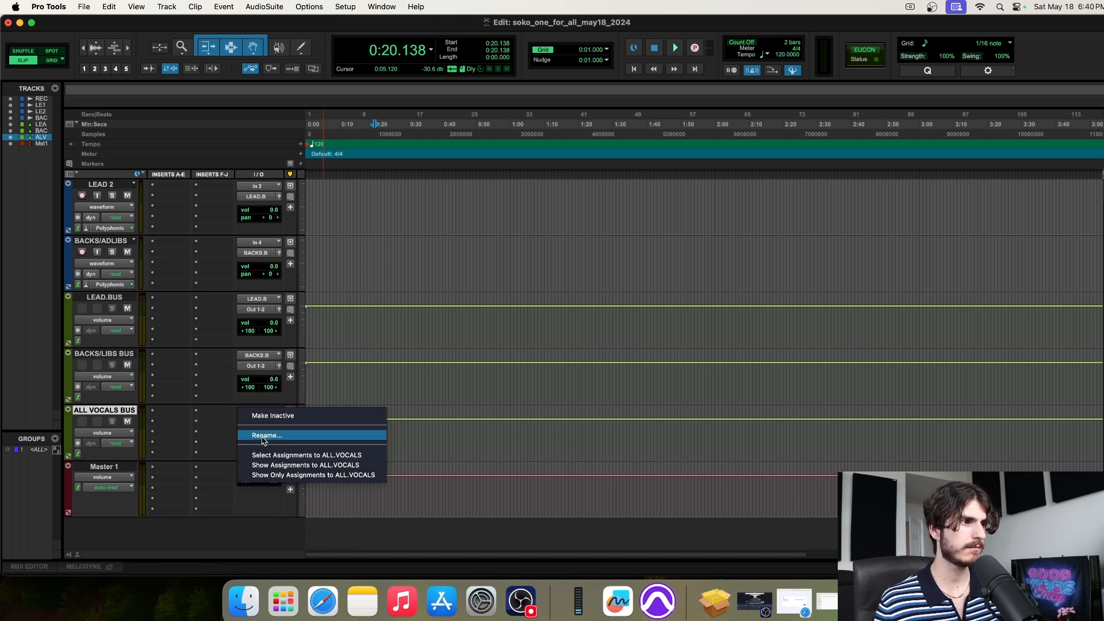
{"action": "left_click", "coordinate": [265, 436]}
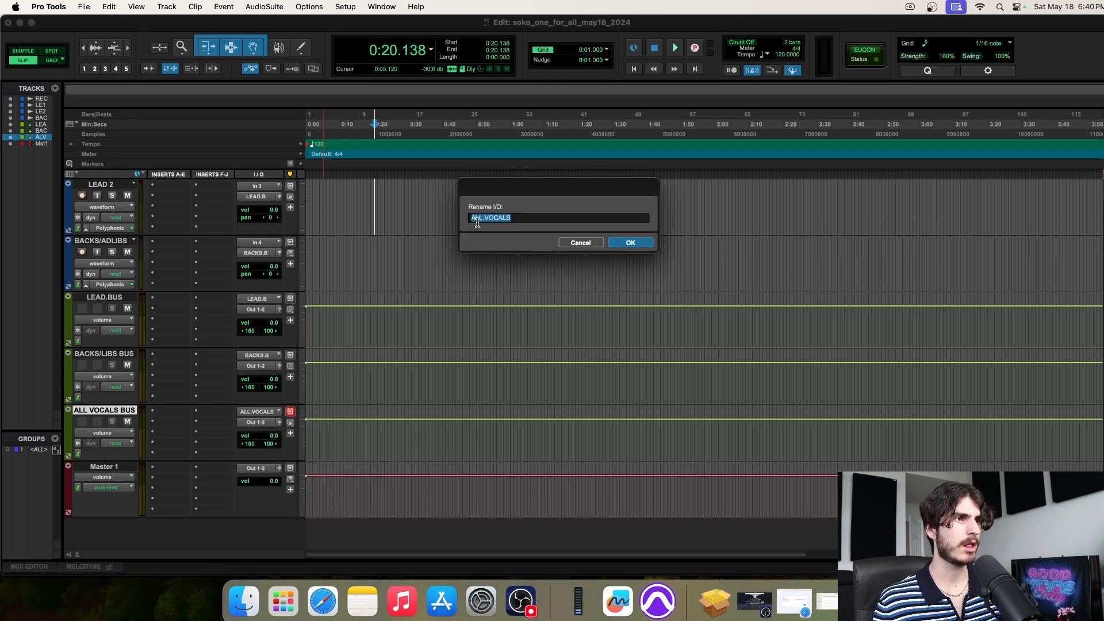
{"action": "left_click", "coordinate": [632, 242]}
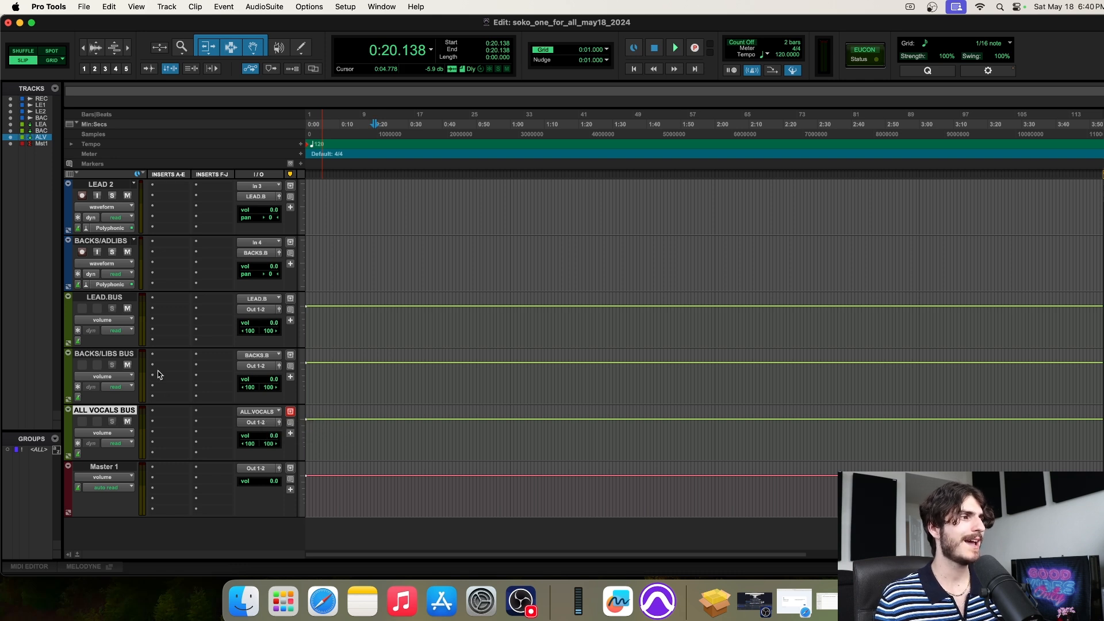
{"action": "left_click", "coordinate": [109, 355]}
{"action": "left_click", "coordinate": [109, 298], "text": "shift"}
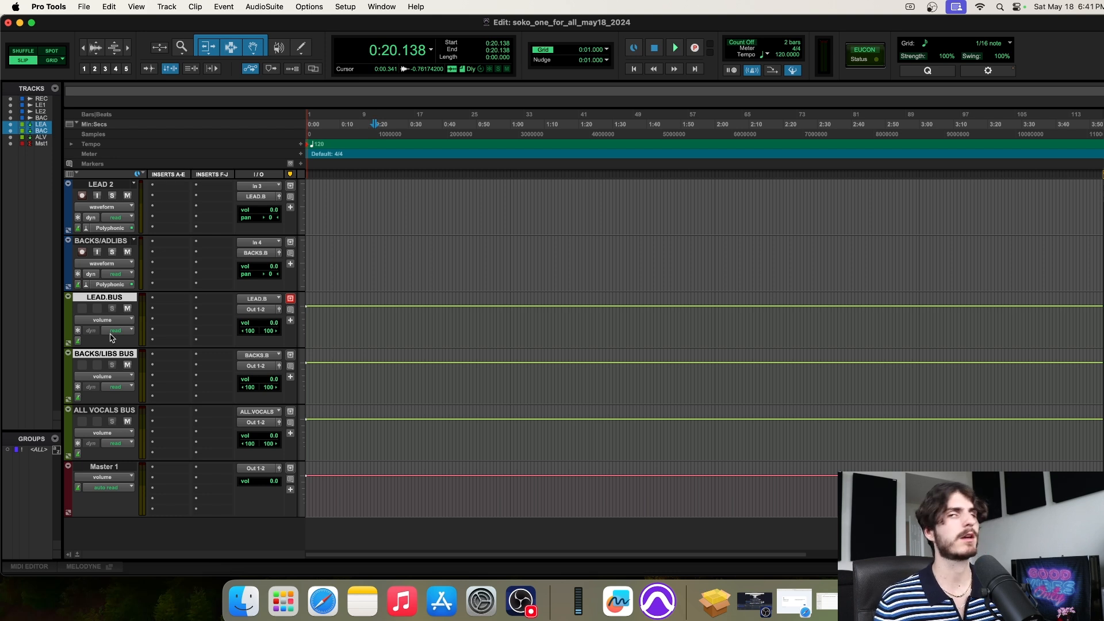
Change the LEAD.BUS and BACKS/LIBS BUS outputs from Out 1-2 to ALL.VOCALS (Stereo)
{"action": "left_click", "coordinate": [104, 410]}
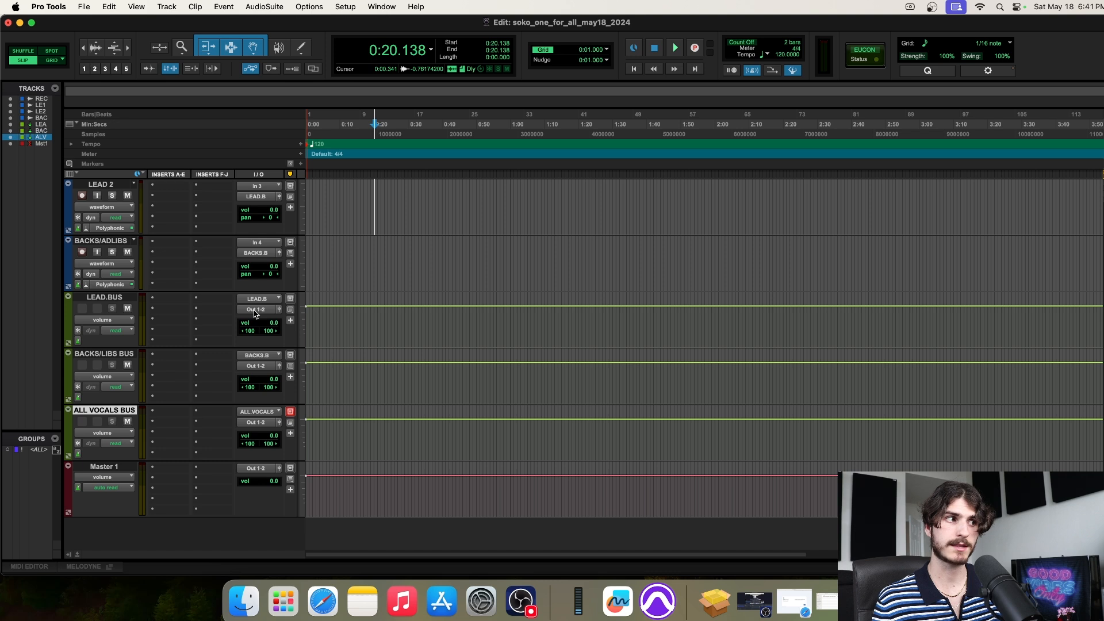
{"action": "left_click", "coordinate": [102, 297]}
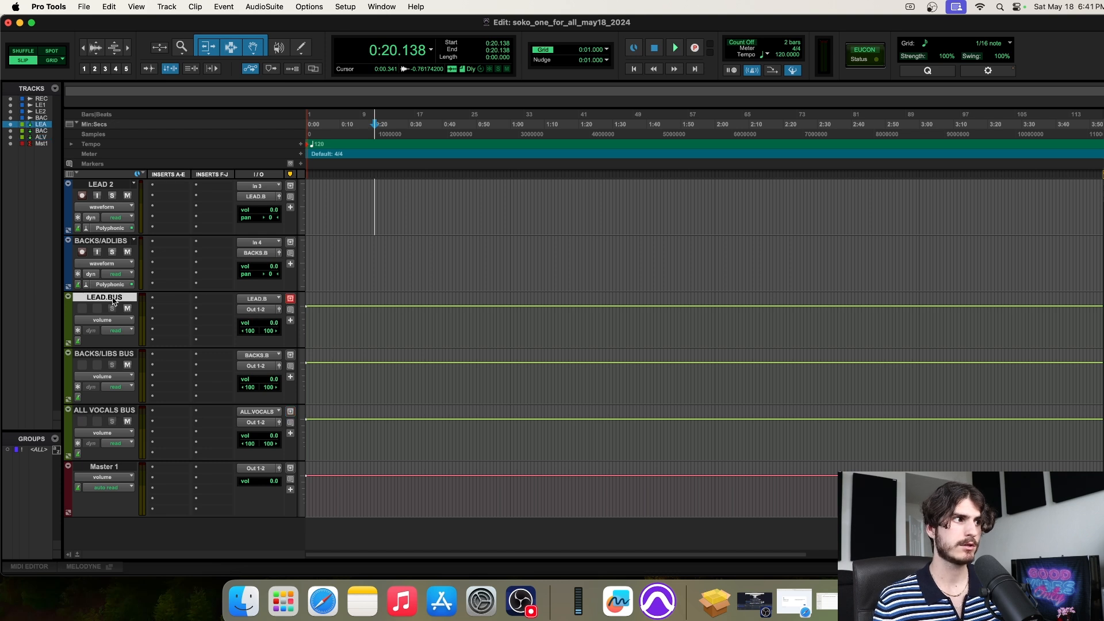
{"action": "left_click", "coordinate": [256, 310]}
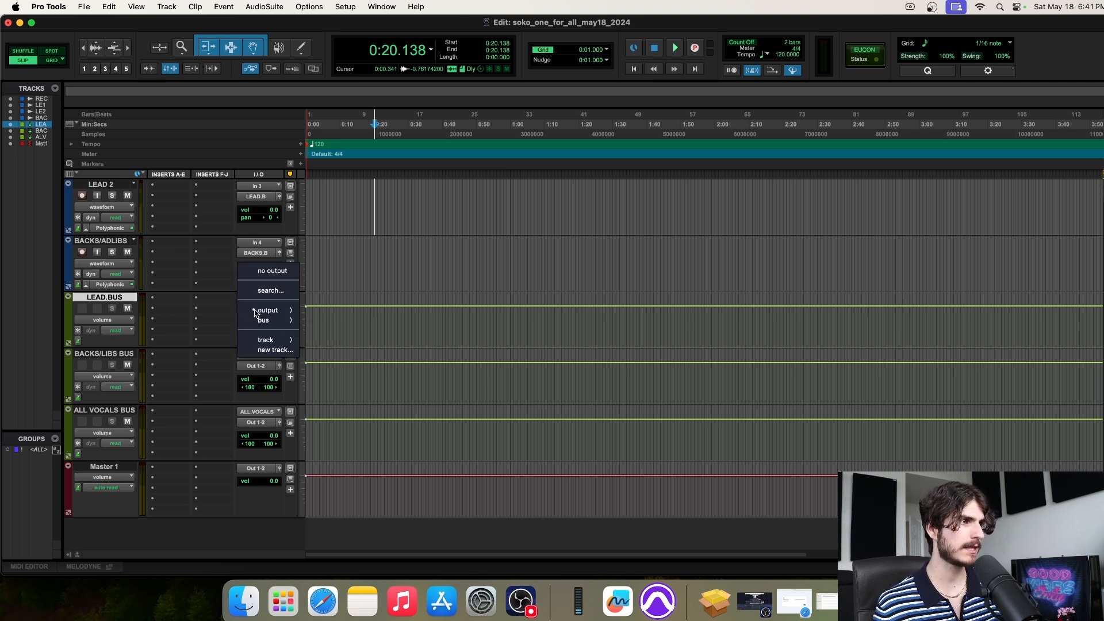
{"action": "mouse_move", "coordinate": [267, 311]}
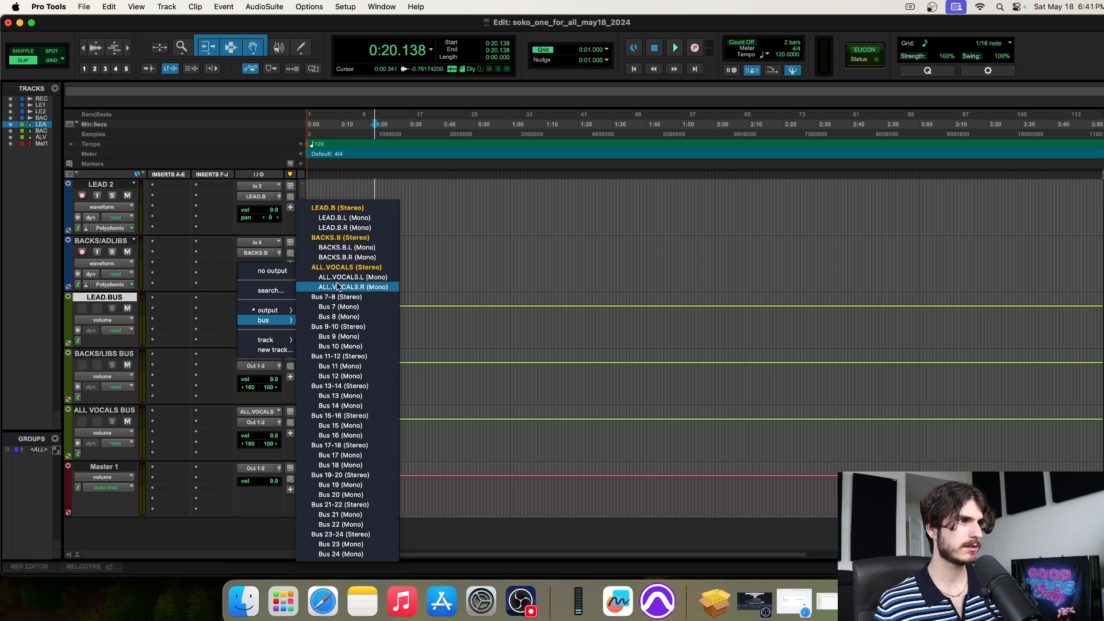
{"action": "left_click", "coordinate": [333, 268]}
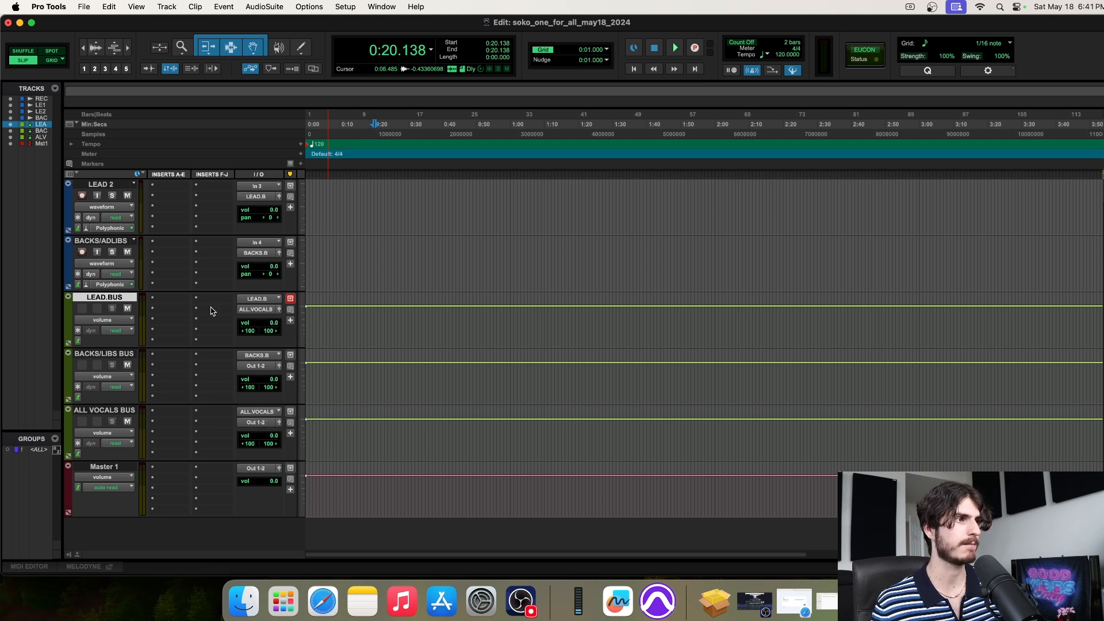
{"action": "left_click", "coordinate": [112, 354]}
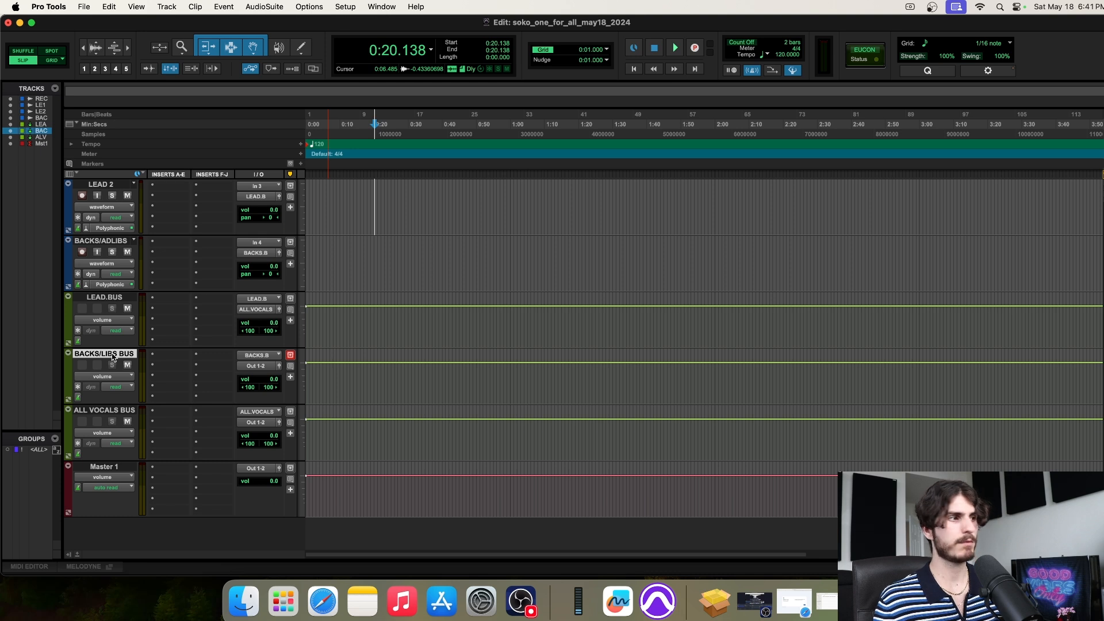
{"action": "left_click", "coordinate": [258, 367]}
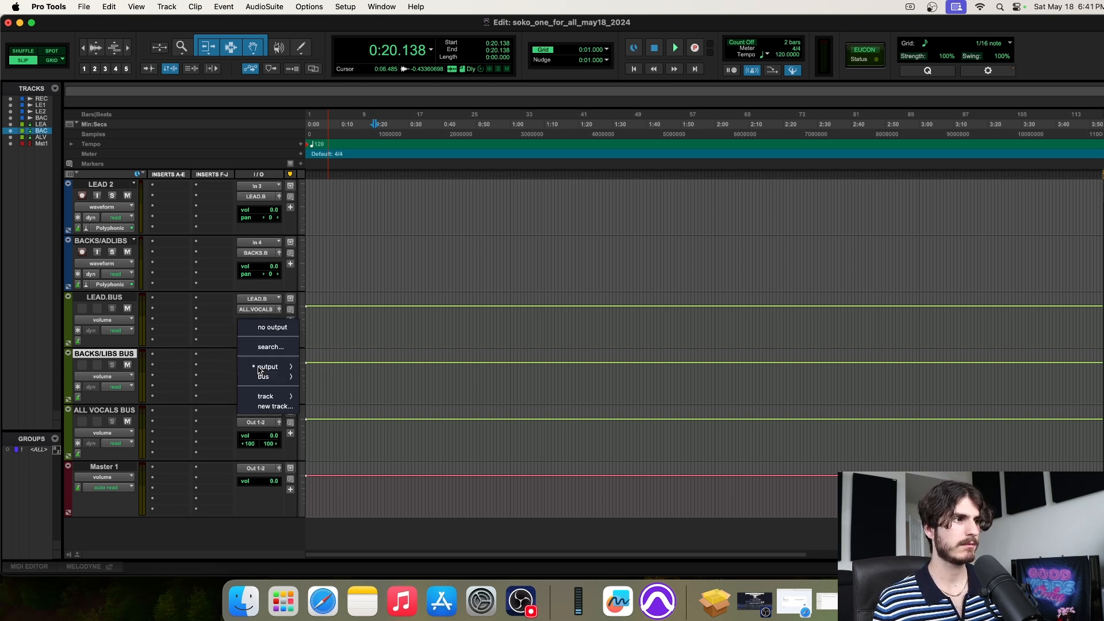
{"action": "mouse_move", "coordinate": [266, 376]}
{"action": "left_click", "coordinate": [347, 268]}
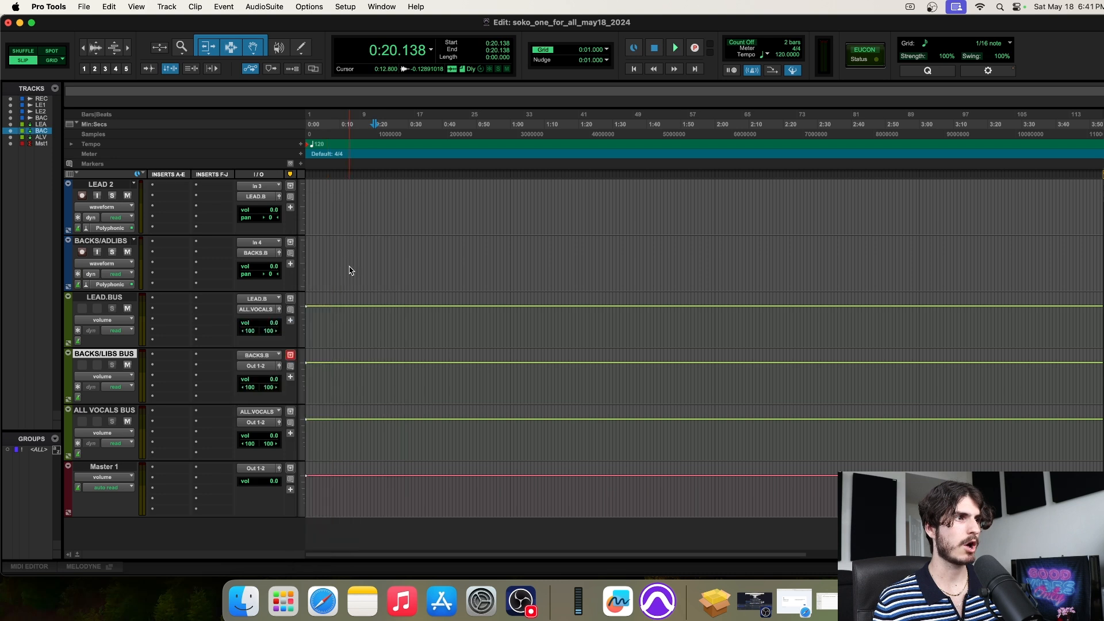
Toggle selection between LEAD.BUS with BACKS/LIBS BUS and ALL VOCALS BUS, ending on ALL VOCALS BUS
{"action": "left_click", "coordinate": [109, 301]}
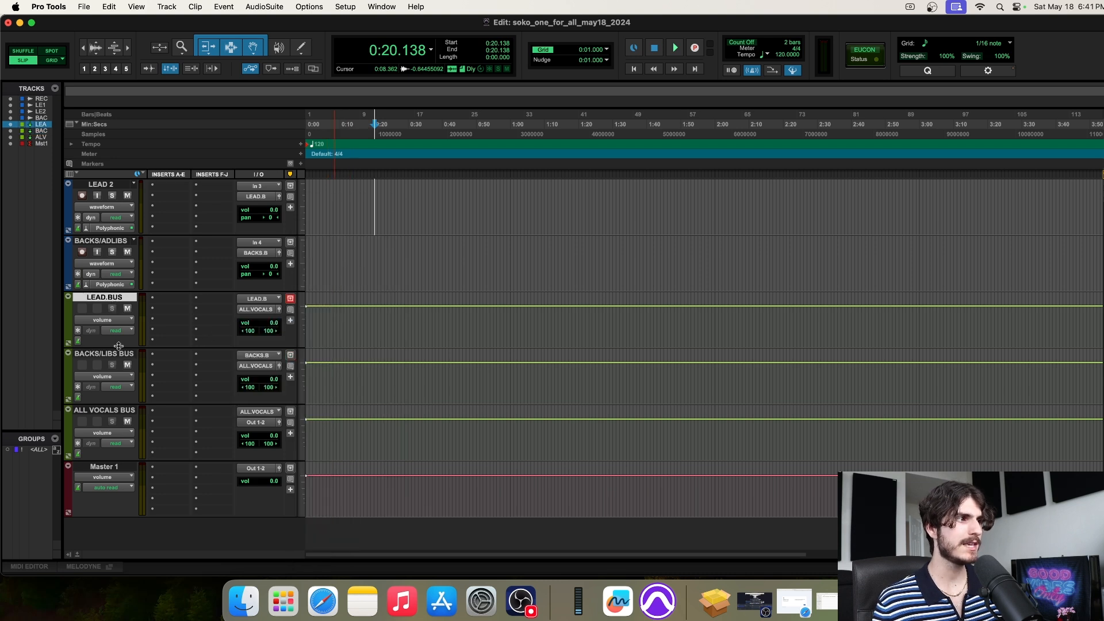
{"action": "left_click", "coordinate": [119, 355], "text": "shift"}
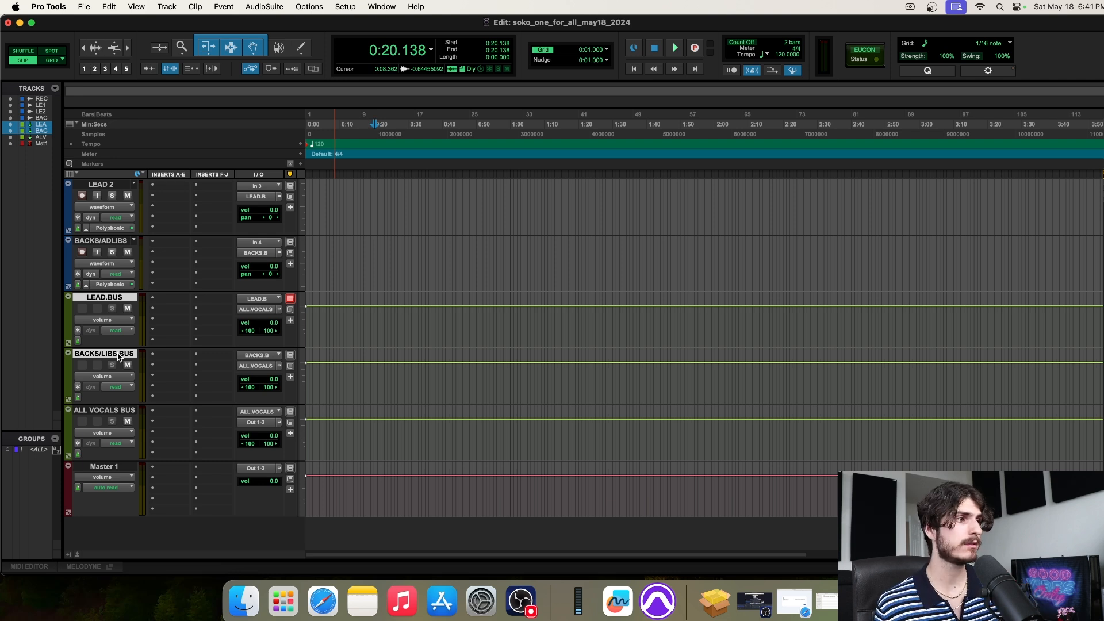
{"action": "left_click", "coordinate": [107, 410]}
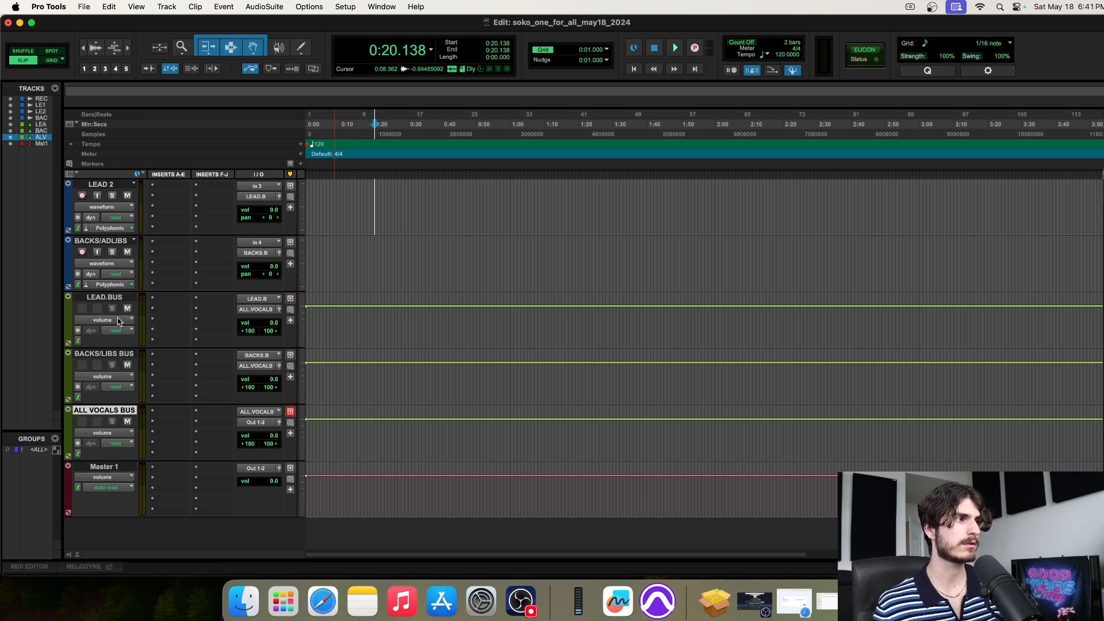
{"action": "left_click", "coordinate": [109, 298]}
{"action": "left_click", "coordinate": [108, 354], "text": "shift"}
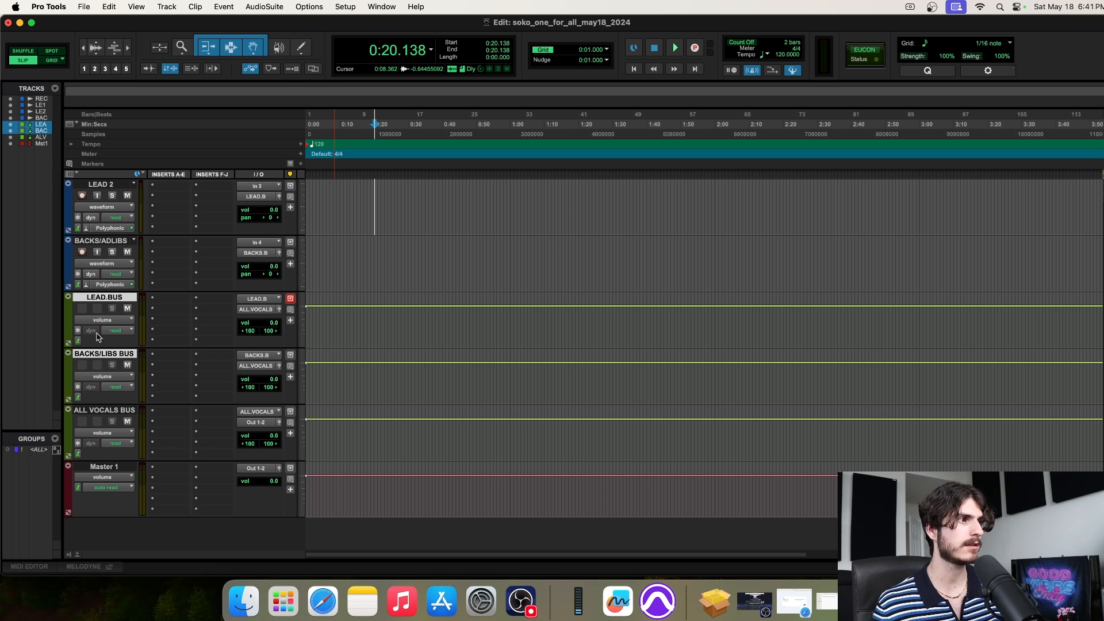
{"action": "left_click", "coordinate": [121, 411]}
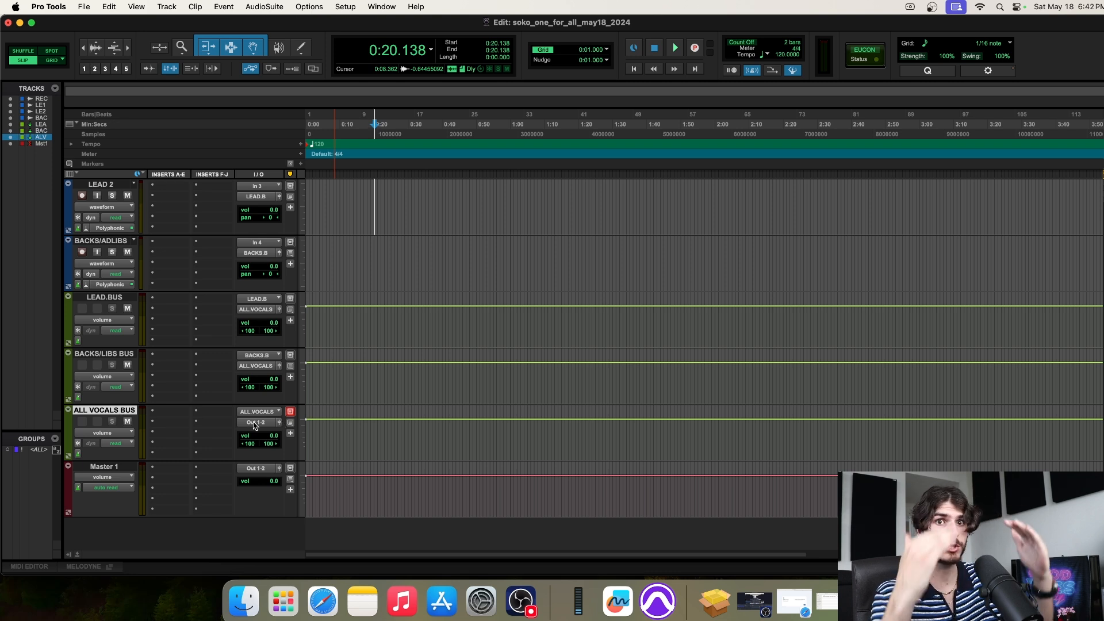
Scroll through the session's tracks to review the vocal bus routing
{"action": "scroll", "coordinate": [172, 288], "scroll_direction": "up", "scroll_amount": 4}
{"action": "scroll", "coordinate": [148, 215], "scroll_direction": "right", "scroll_amount": 2}
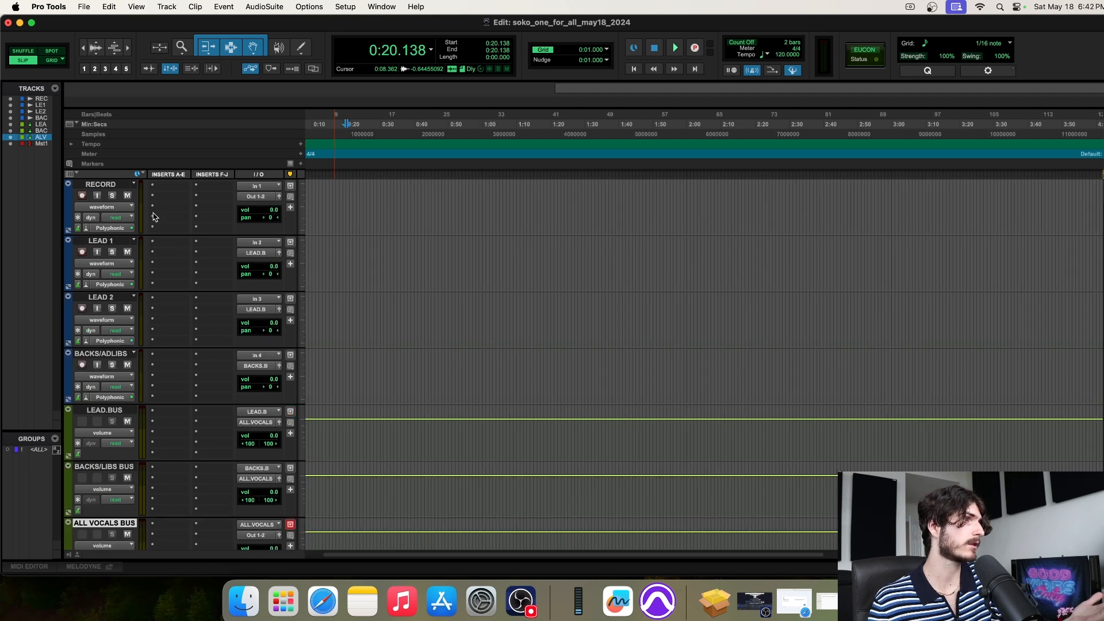
{"action": "scroll", "coordinate": [211, 227], "scroll_direction": "down", "scroll_amount": 3}
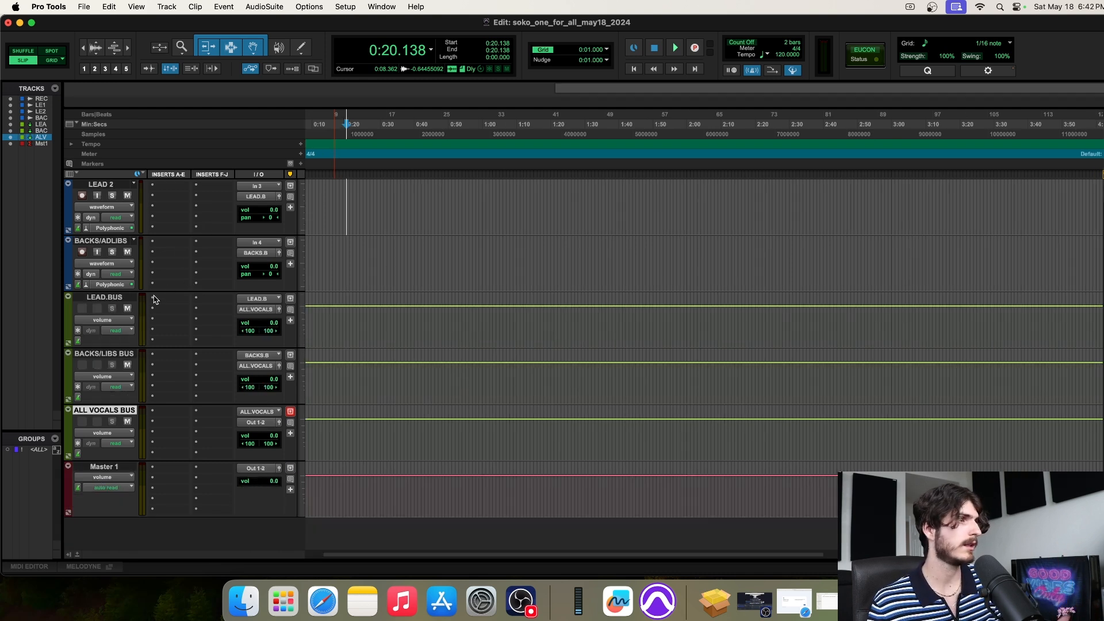
{"action": "scroll", "coordinate": [152, 348], "scroll_direction": "down", "scroll_amount": 1}
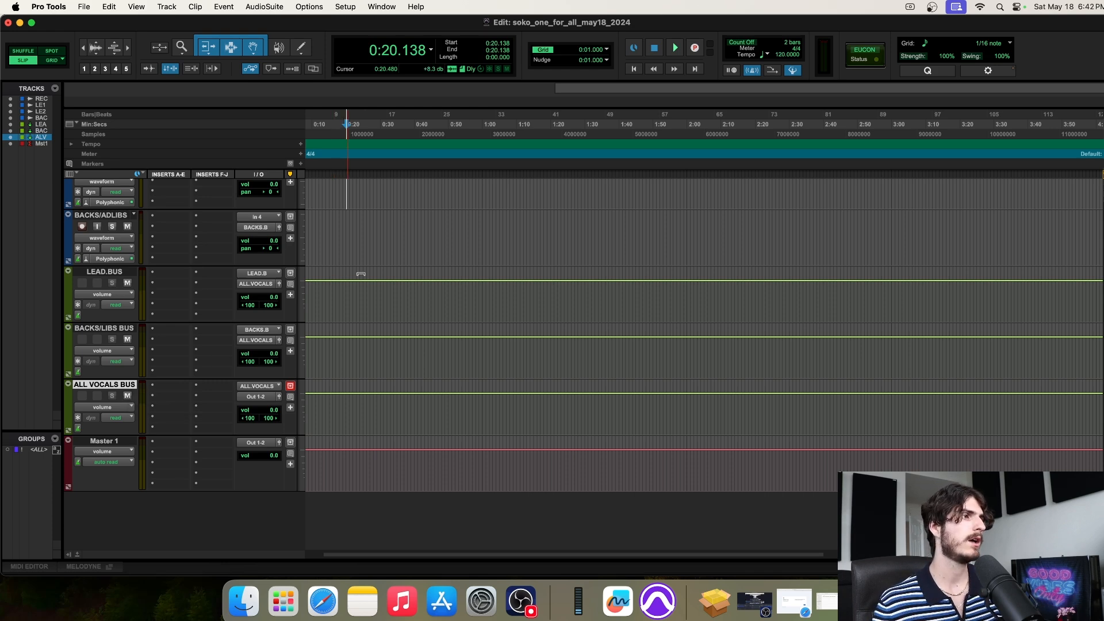
{"action": "scroll", "coordinate": [362, 275], "scroll_direction": "up", "scroll_amount": 5}
{"action": "scroll", "coordinate": [393, 277], "scroll_direction": "down", "scroll_amount": 4}
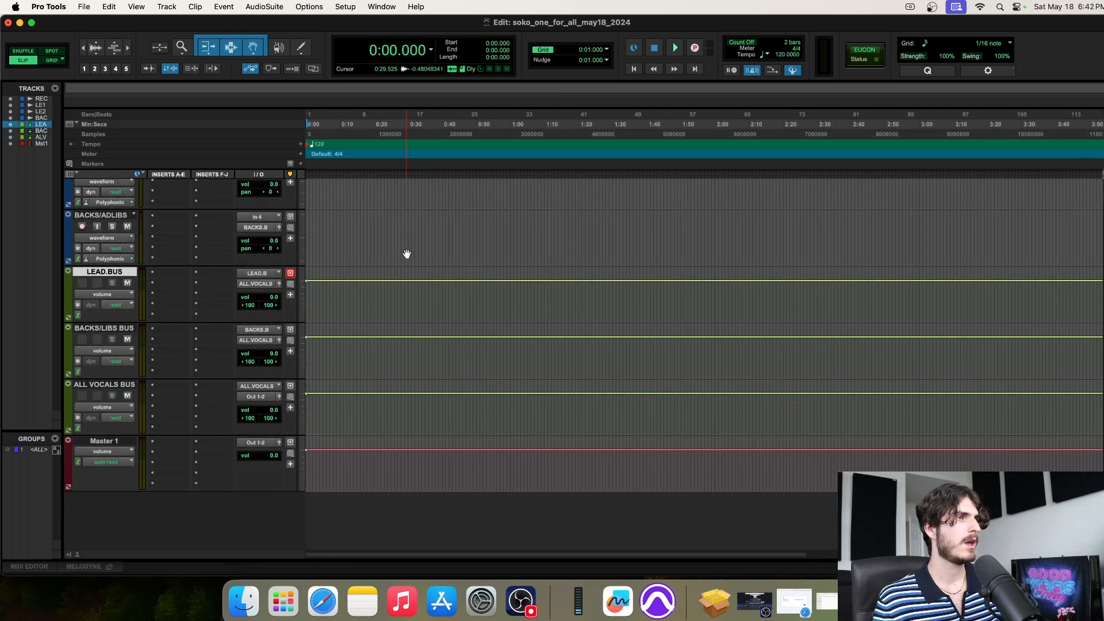
{"action": "scroll", "coordinate": [406, 253], "scroll_direction": "up", "scroll_amount": 5}
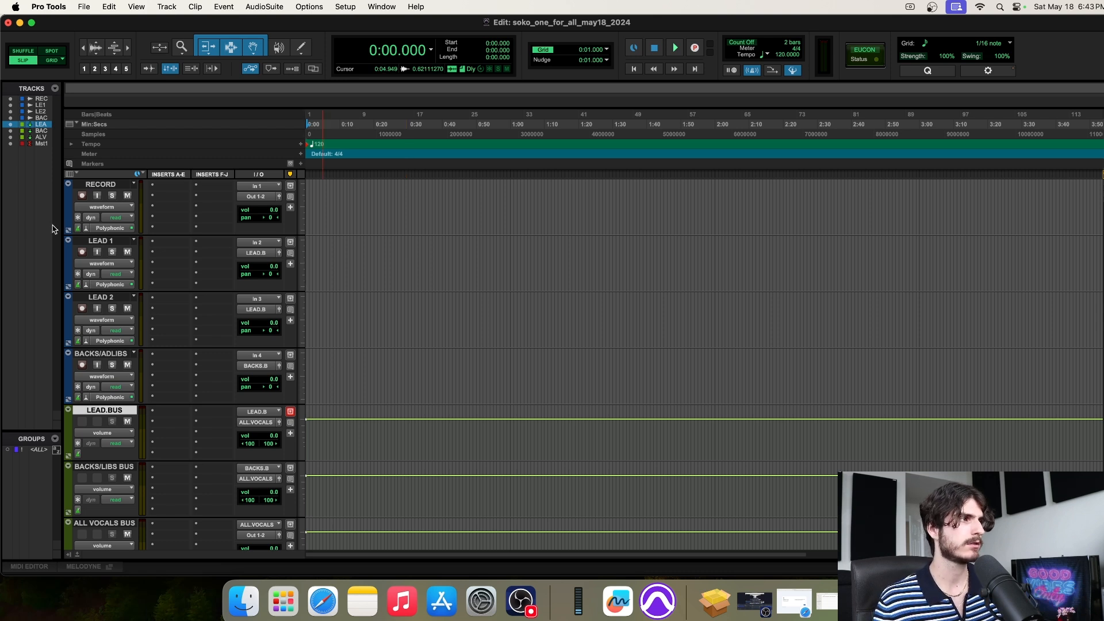
Drag the Tracks/Groups sidebar border left to collapse it and widen the timeline
{"action": "left_click_drag", "start_coordinate": [62, 224], "coordinate": [31, 224]}
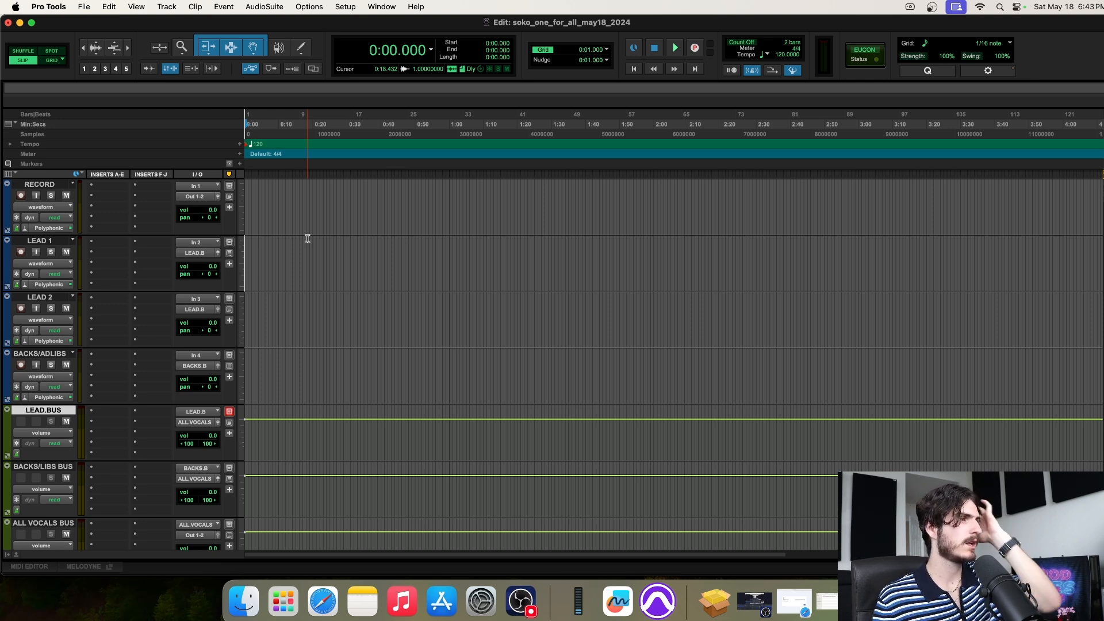
{"action": "scroll", "coordinate": [308, 239], "scroll_direction": "down", "scroll_amount": 5}
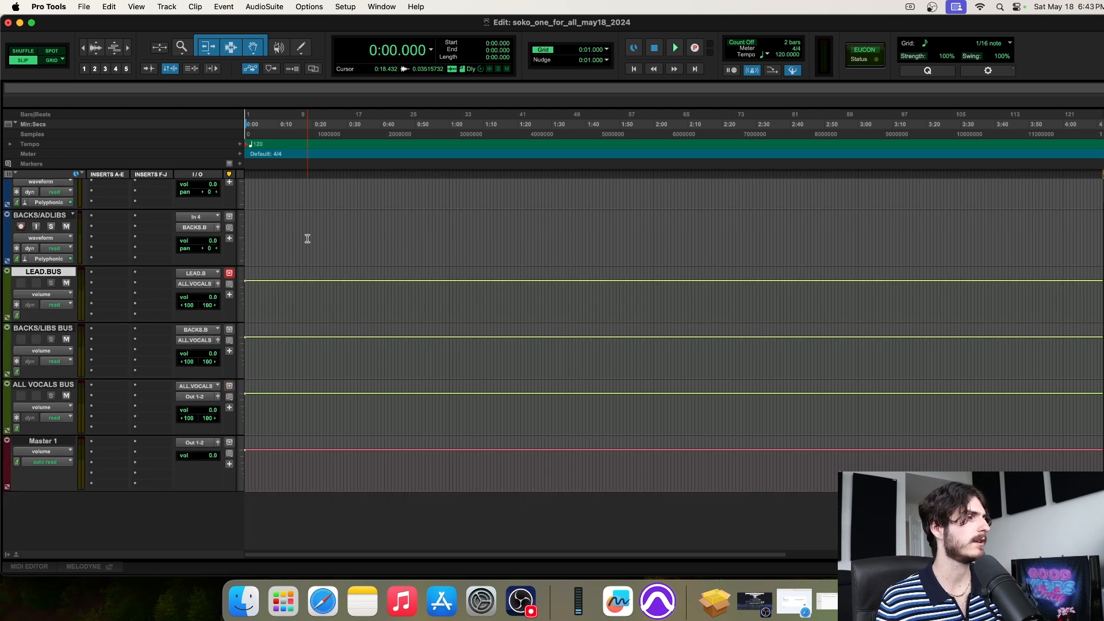
{"action": "scroll", "coordinate": [308, 239], "scroll_direction": "up", "scroll_amount": 5}
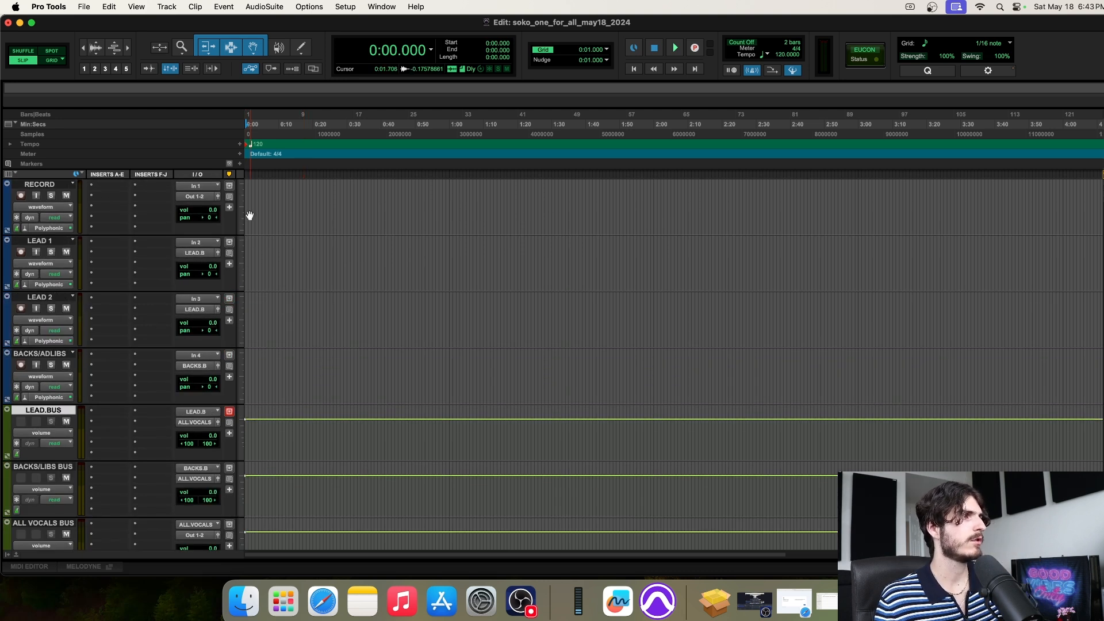
Save the session as a template named 'SOKO TEMPLATE' in the Dolby Atmos category
{"action": "left_click", "coordinate": [84, 7]}
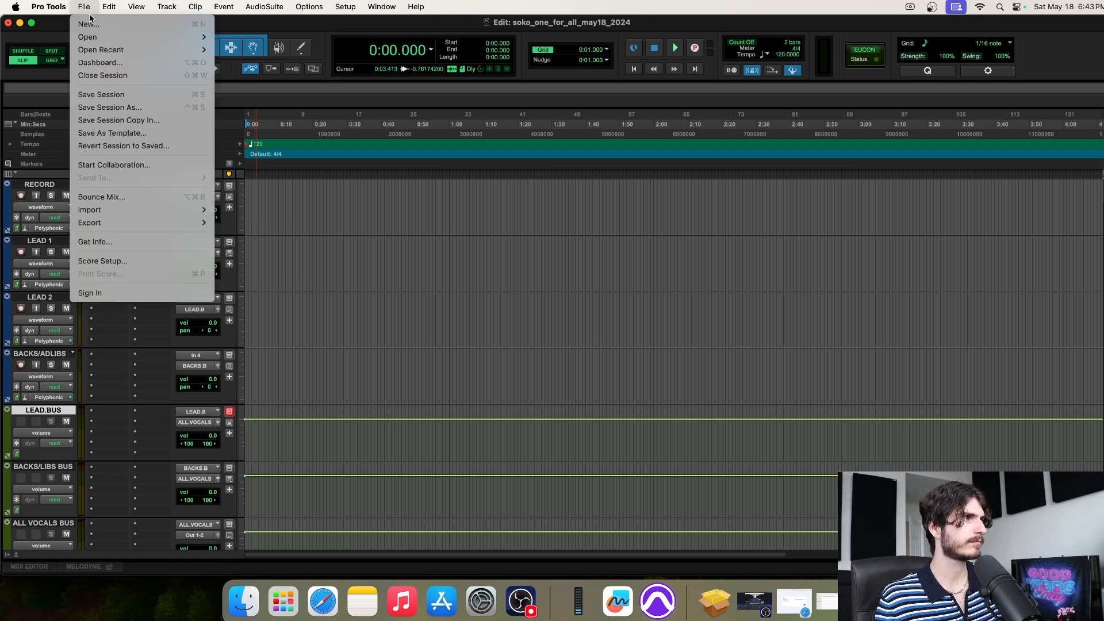
{"action": "left_click", "coordinate": [141, 132]}
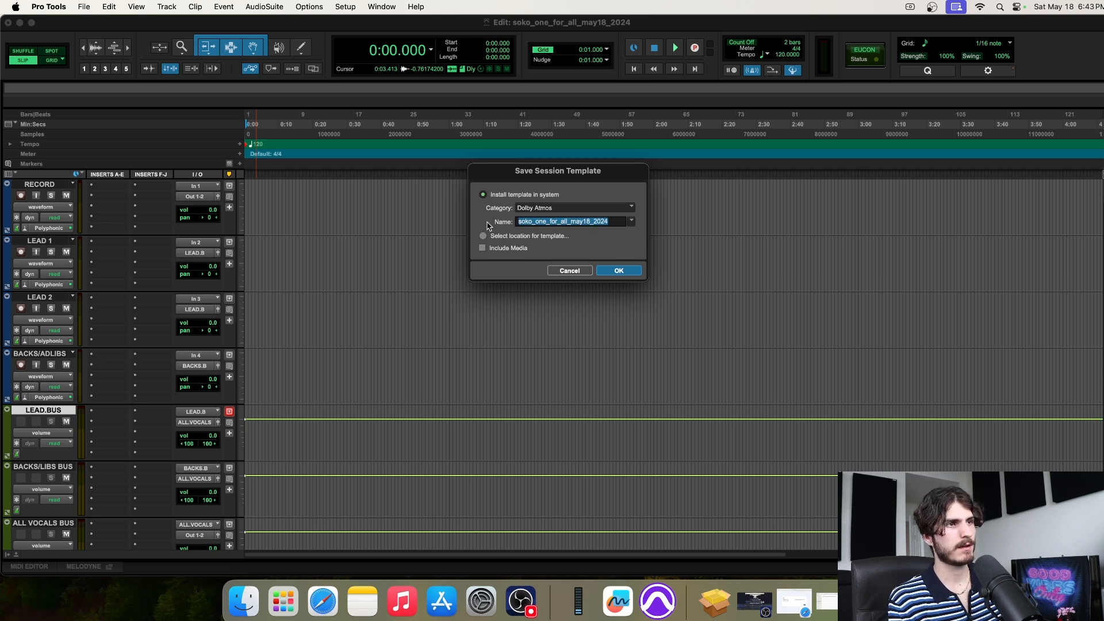
{"action": "type", "text": "SOKO"}
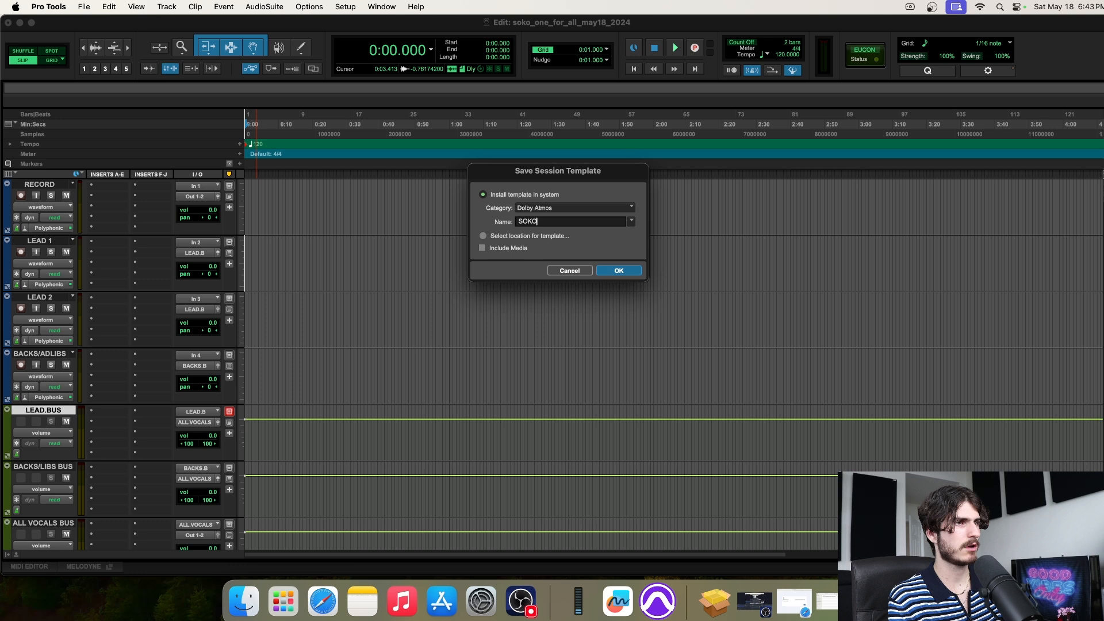
{"action": "type", "text": " TEMPLATE"}
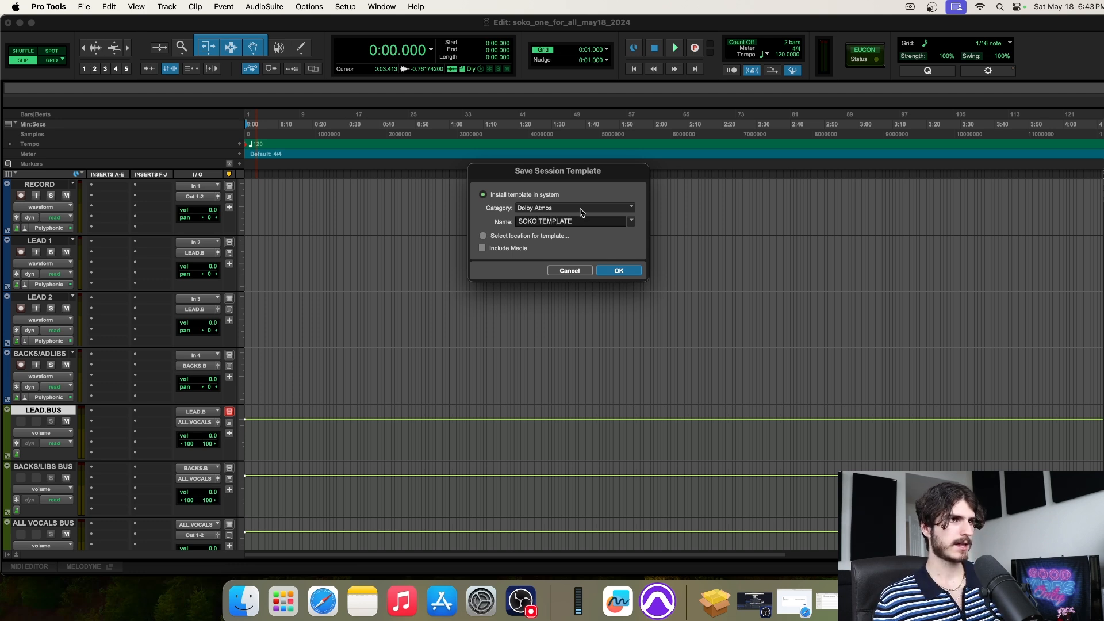
{"action": "left_click", "coordinate": [581, 209]}
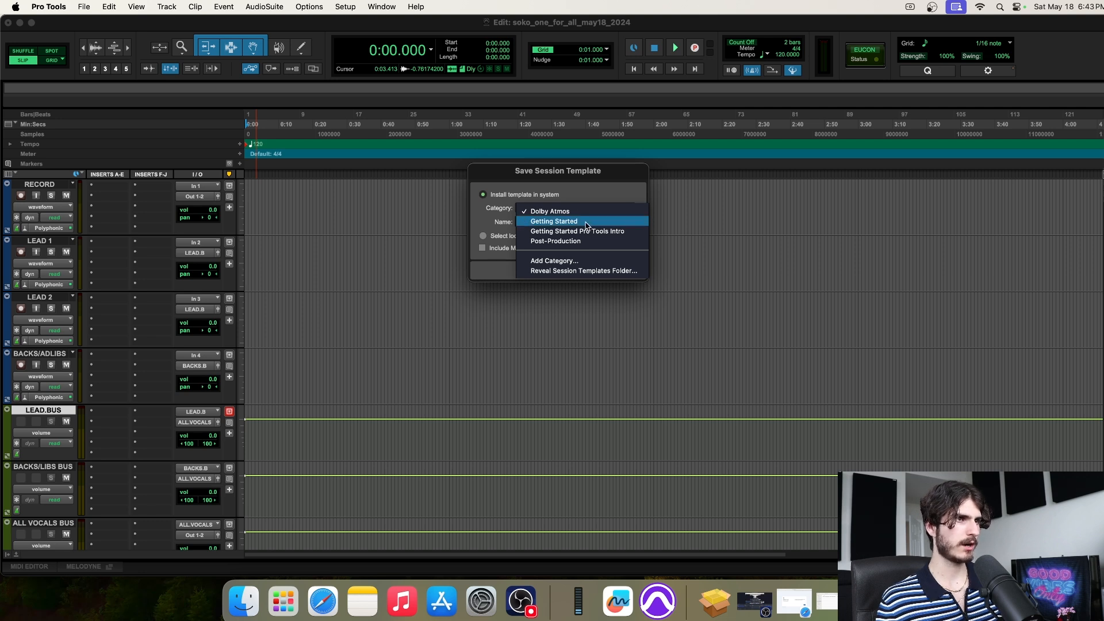
{"action": "left_click", "coordinate": [565, 213]}
{"action": "left_click", "coordinate": [562, 213]}
{"action": "left_click", "coordinate": [562, 211]}
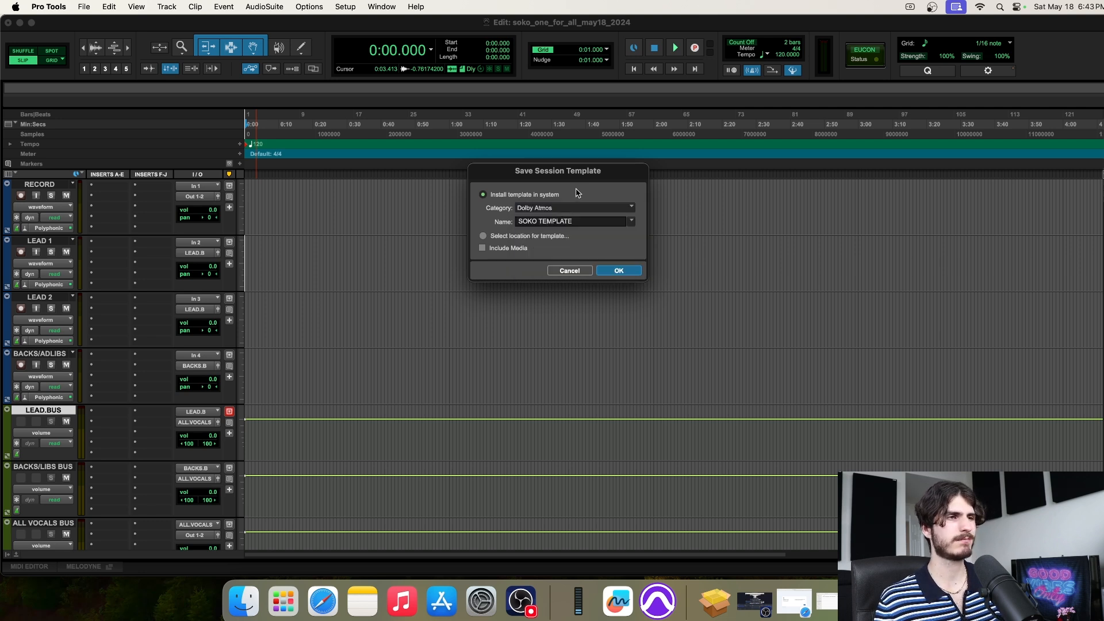
{"action": "left_click", "coordinate": [619, 272]}
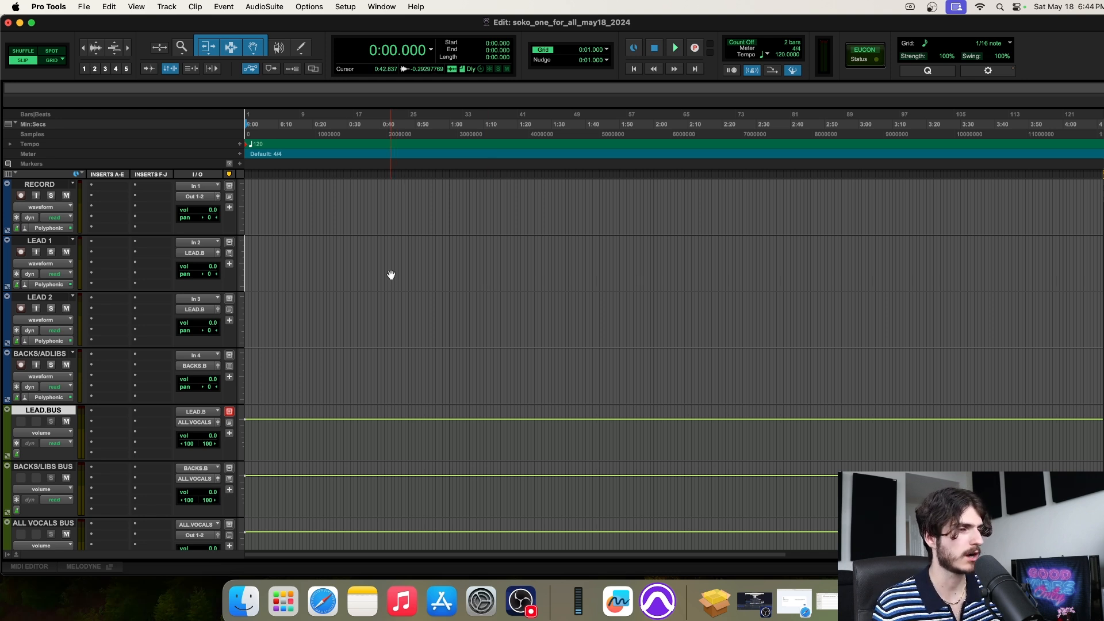
Minimize the Pro Tools session window to the Dock
{"action": "left_click", "coordinate": [20, 24]}
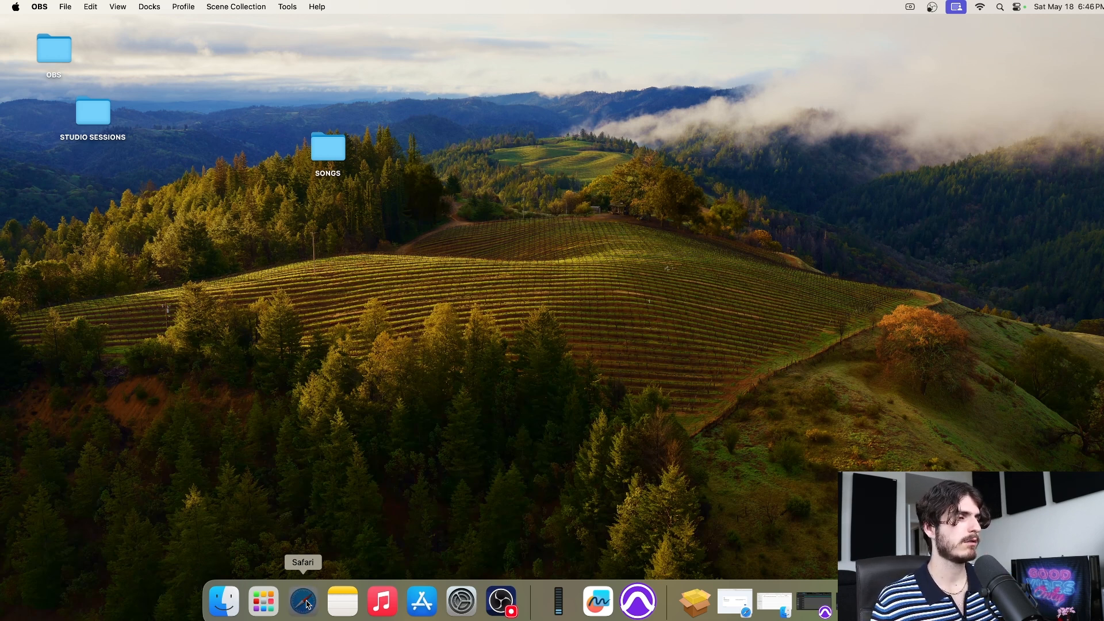
Restore Safari, close the Gmail sign-in tab, and load YouTube in a new tab
{"action": "left_click", "coordinate": [303, 601]}
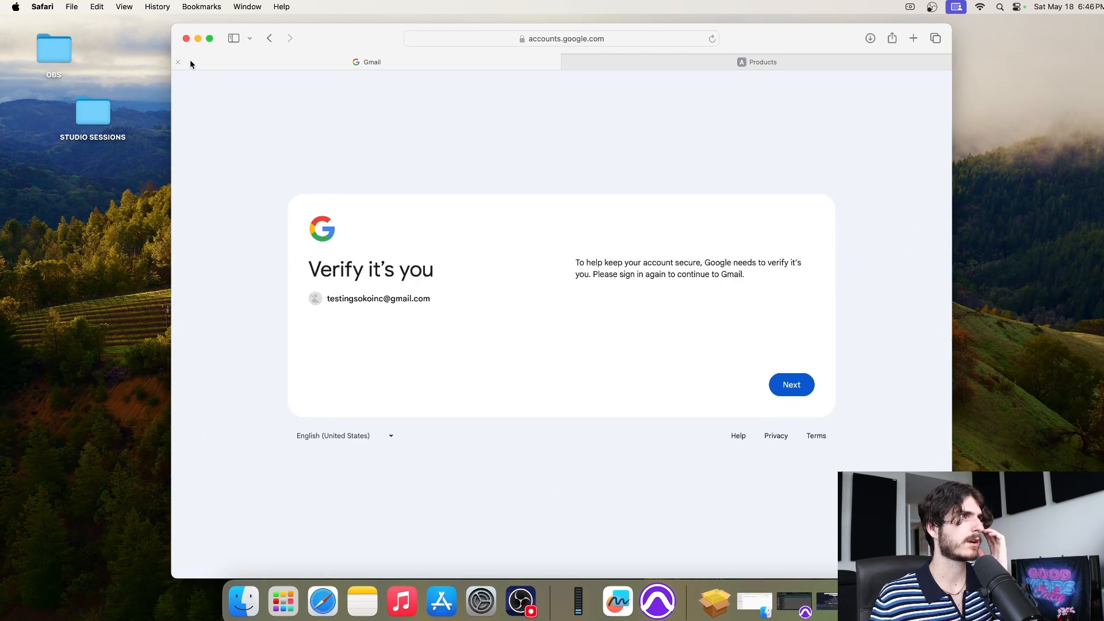
{"action": "left_click", "coordinate": [178, 62]}
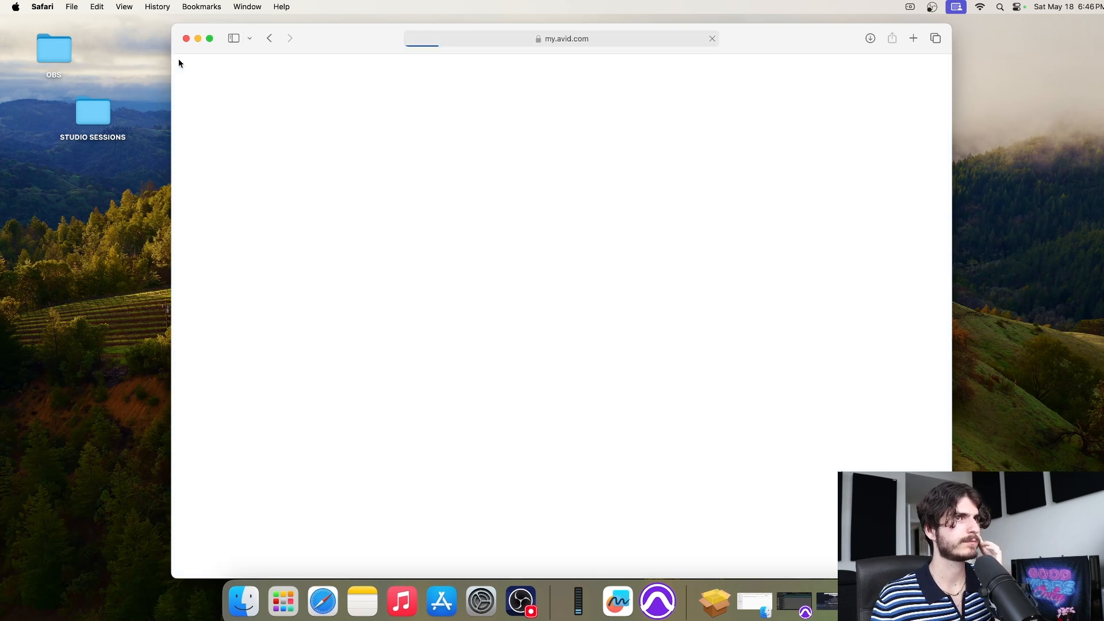
{"action": "left_click", "coordinate": [914, 38]}
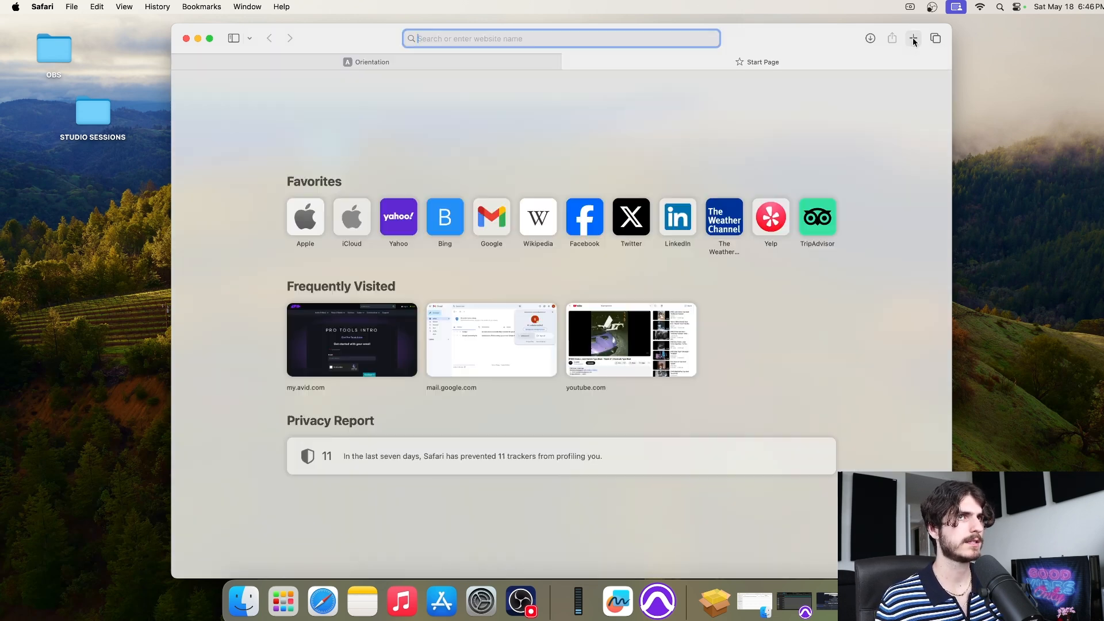
{"action": "type", "text": "youtube.com"}
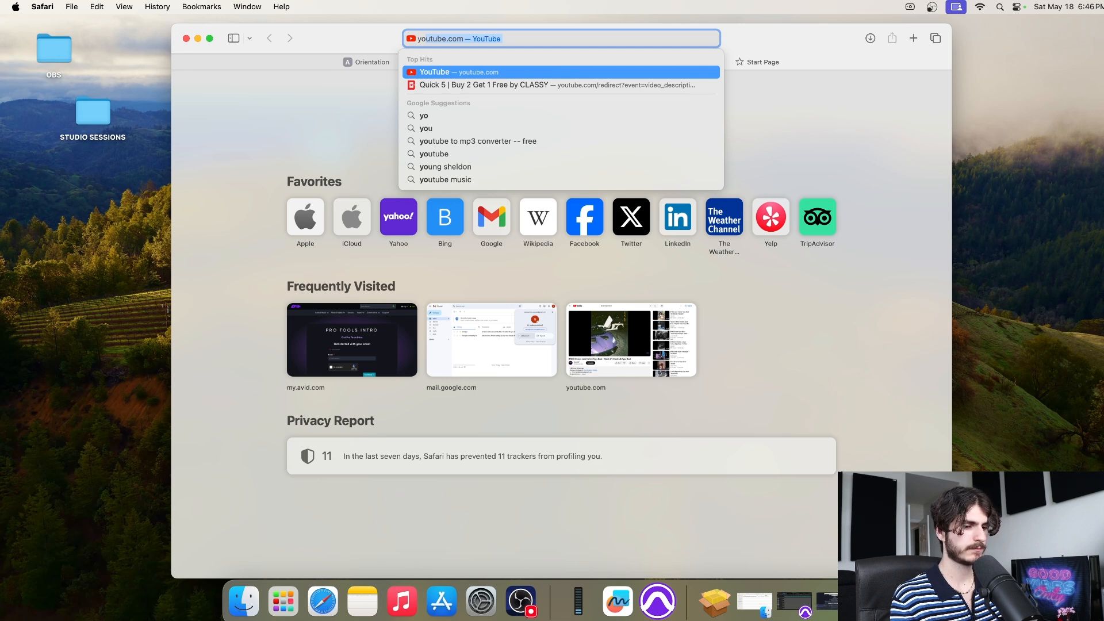
{"action": "key", "text": "Return"}
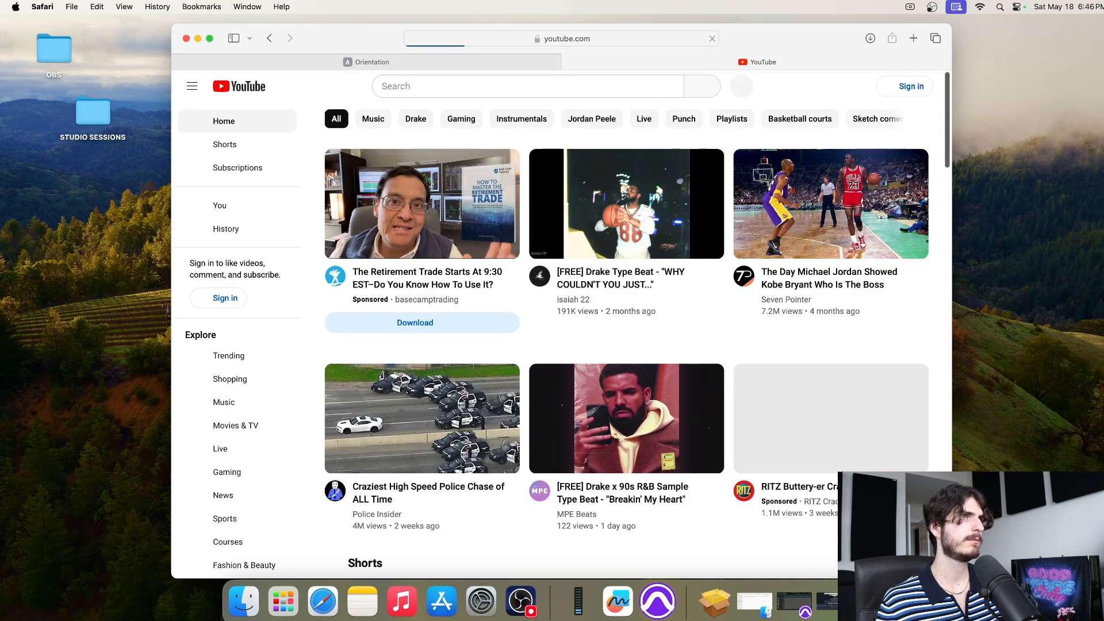
Search YouTube for 'drake type beat'
{"action": "left_click", "coordinate": [410, 89]}
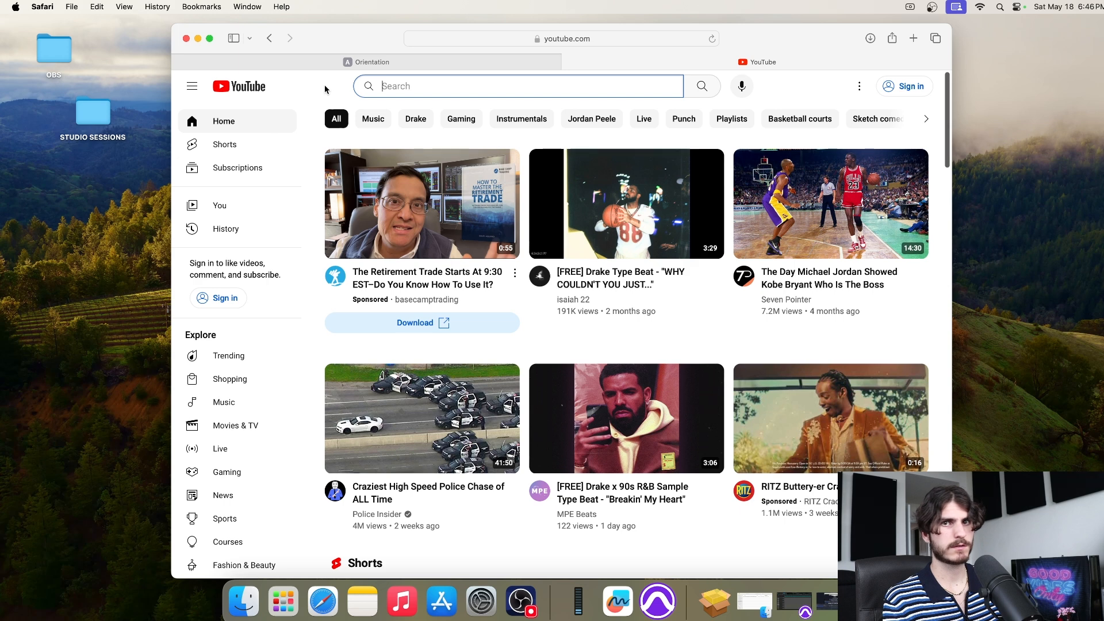
{"action": "type", "text": "drake type beat"}
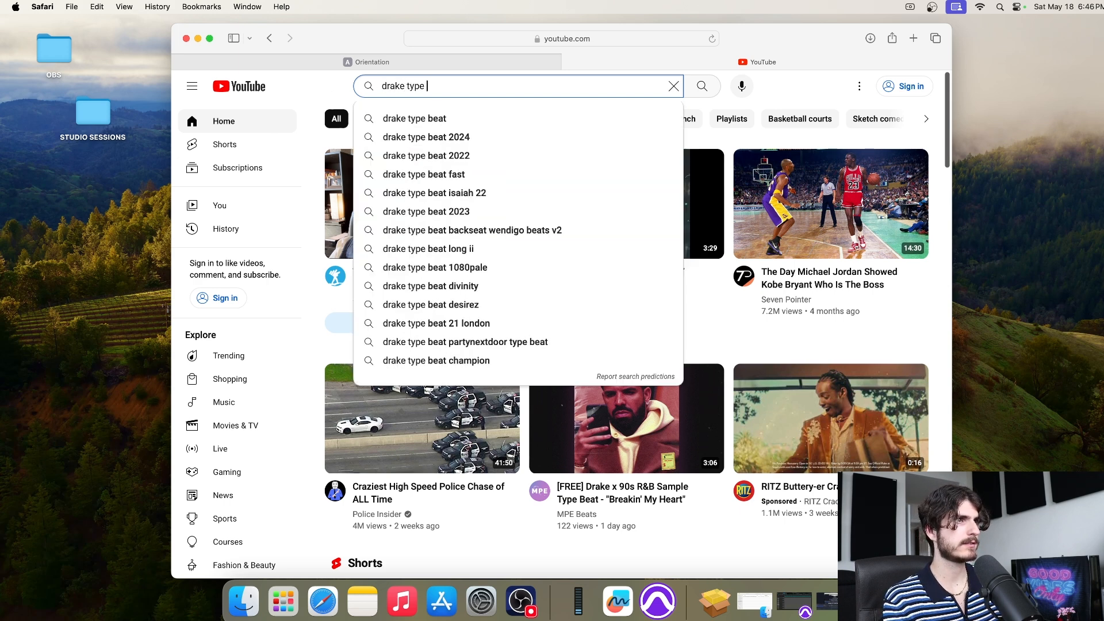
{"action": "type", "text": "\\"}
{"action": "key", "text": "BackSpace"}
{"action": "key", "text": "Return"}
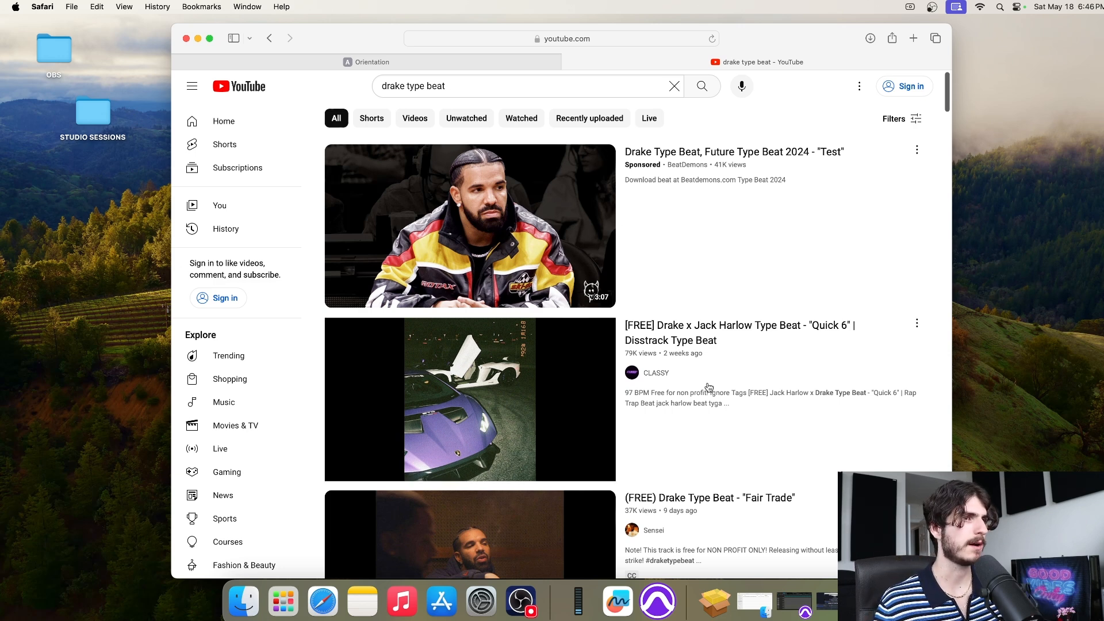
Open the 'Quick 6' type beat, skip to about 0:21, and pause it
{"action": "scroll", "coordinate": [709, 387], "scroll_direction": "down", "scroll_amount": 4}
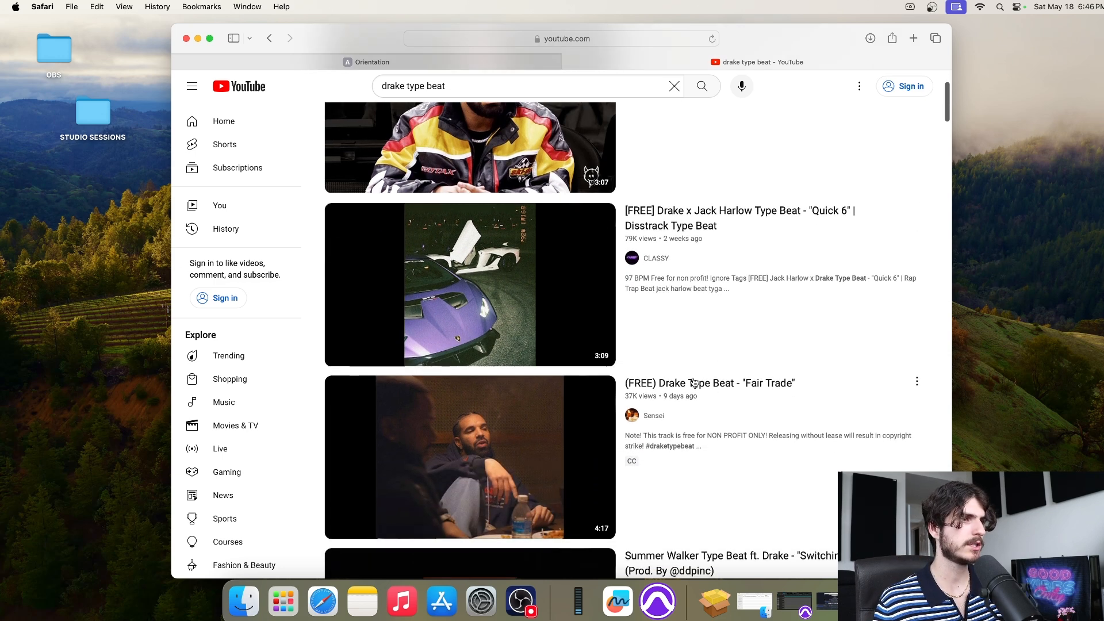
{"action": "left_click", "coordinate": [515, 302]}
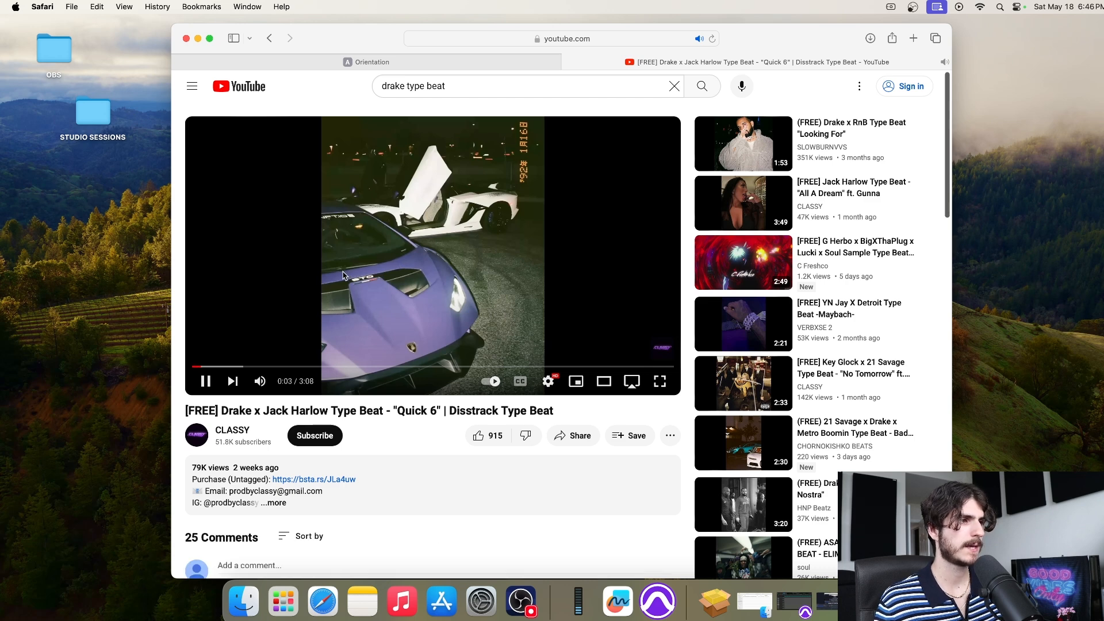
{"action": "left_click", "coordinate": [244, 367]}
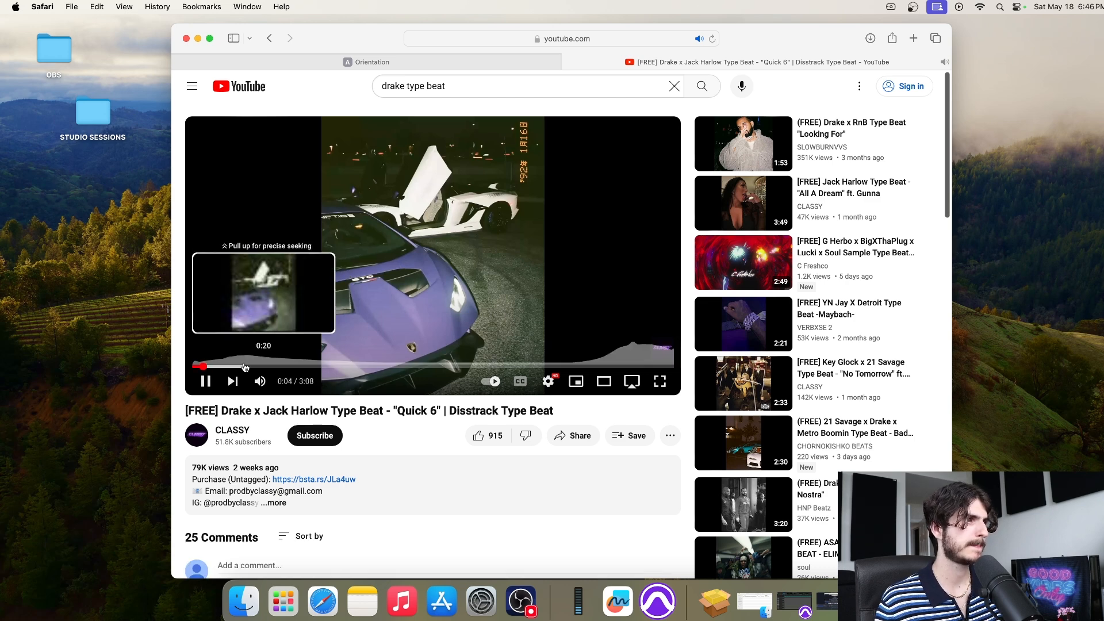
{"action": "left_click", "coordinate": [383, 273]}
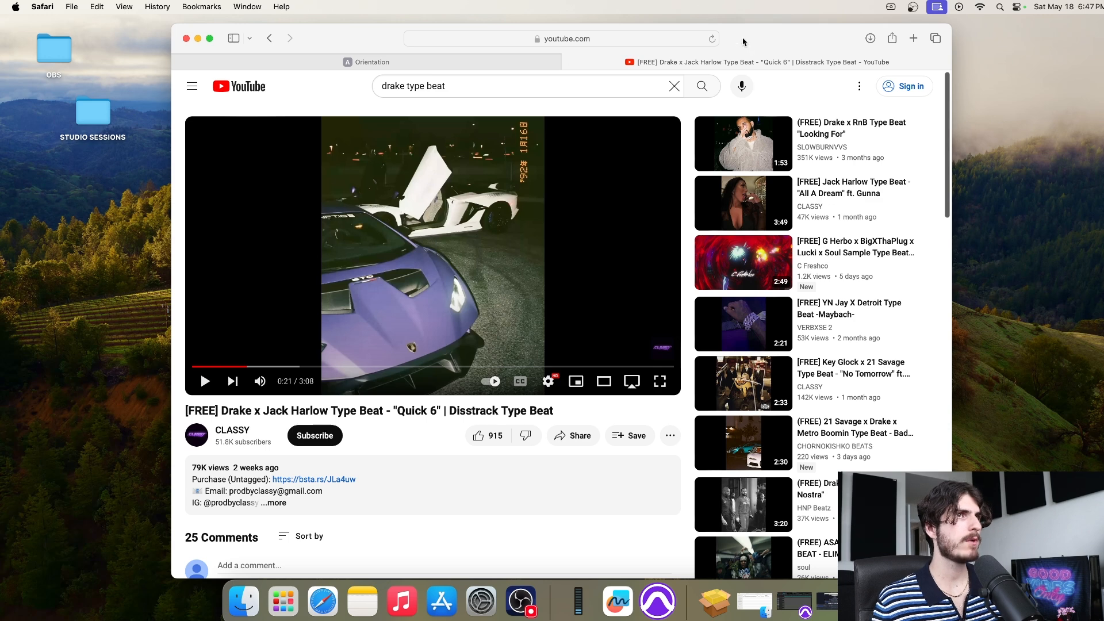
Search the web for 'youtube to mp3' and open the YTMP3 converter in a new tab
{"action": "left_click", "coordinate": [916, 46]}
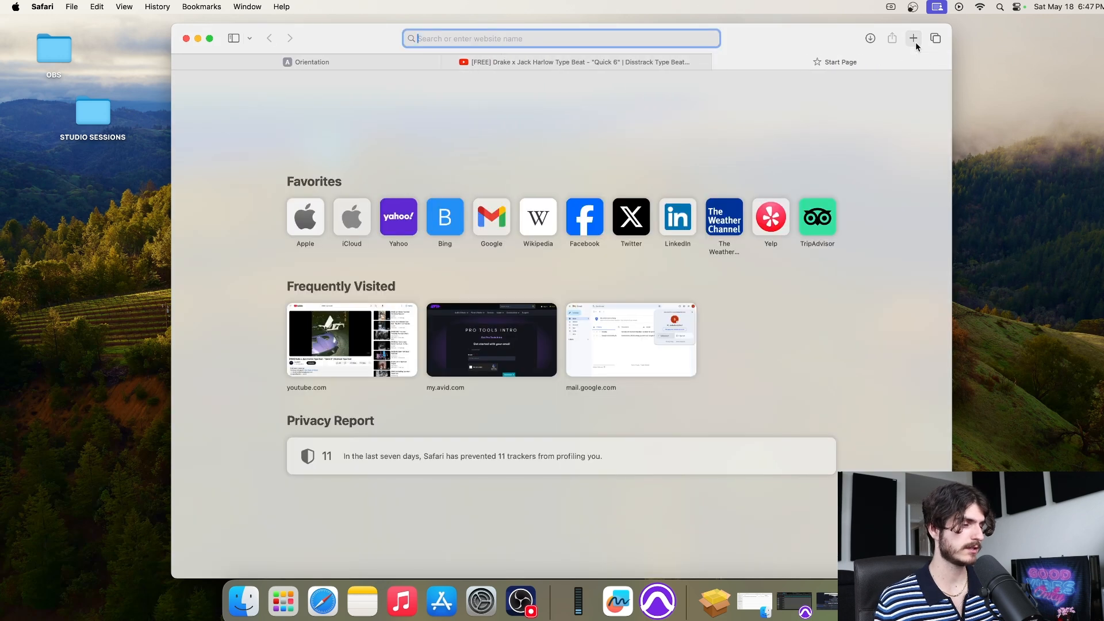
{"action": "type", "text": "youtube "}
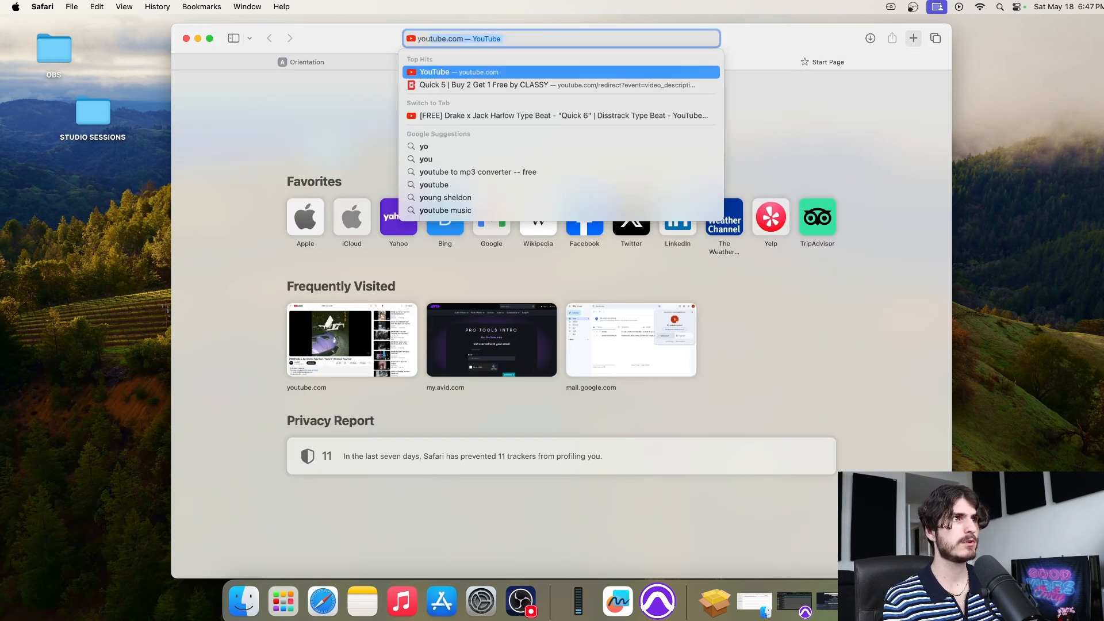
{"action": "type", "text": "to m"}
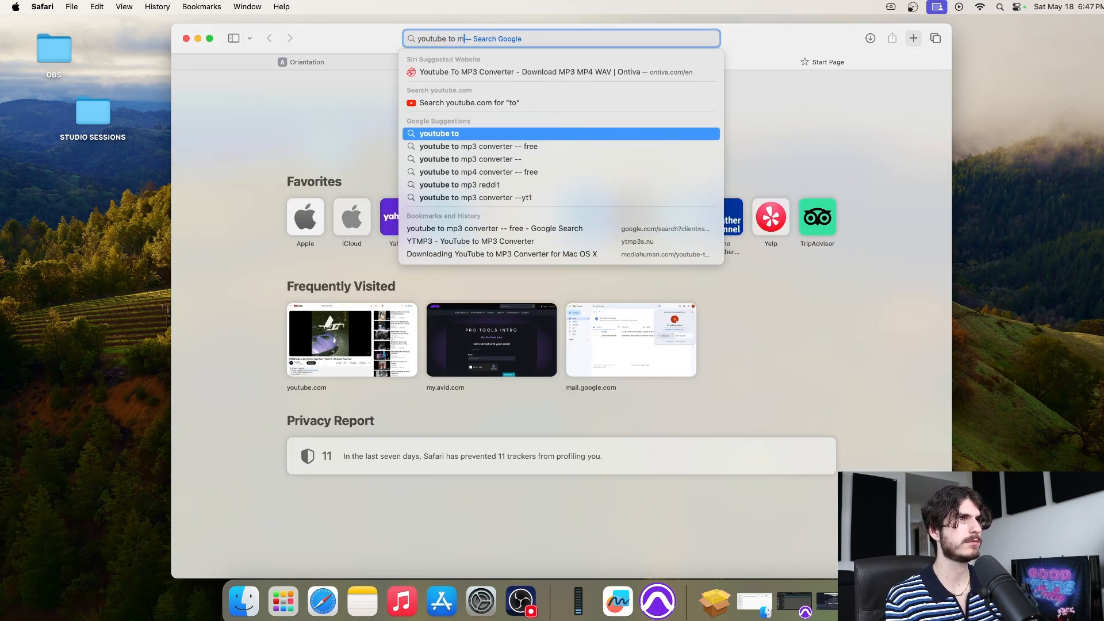
{"action": "type", "text": "p3"}
{"action": "key", "text": "Return"}
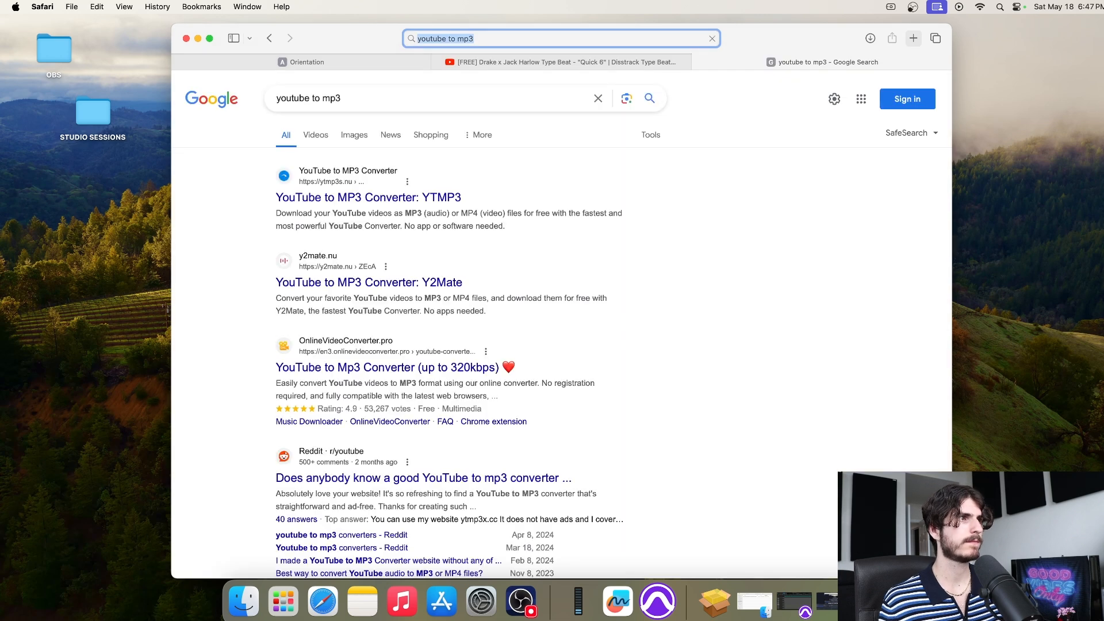
{"action": "left_click", "coordinate": [375, 198]}
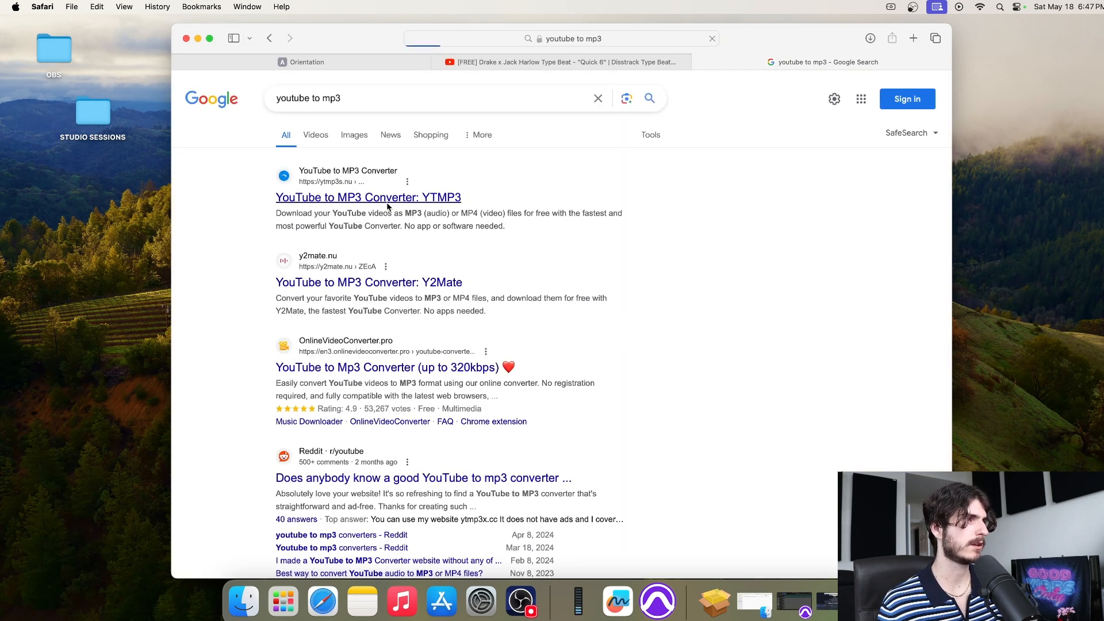
Copy the Quick 6 video's web address from its tab
{"action": "left_click", "coordinate": [609, 65]}
{"action": "right_click", "coordinate": [595, 40]}
{"action": "left_click", "coordinate": [598, 38]}
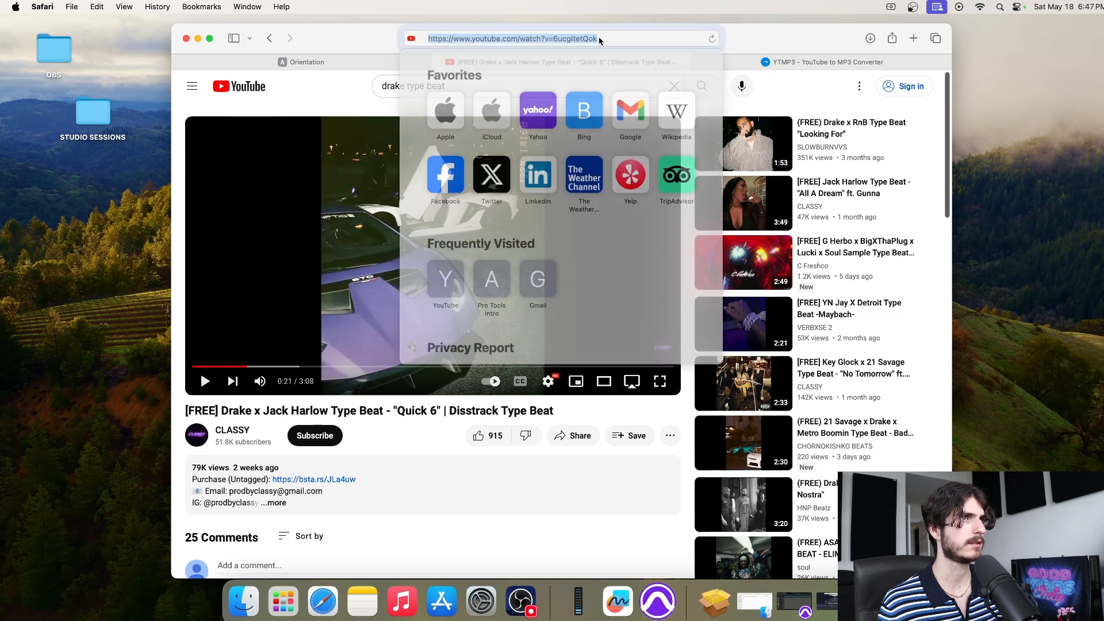
{"action": "key", "text": "BackSpace"}
{"action": "type", "text": "ç"}
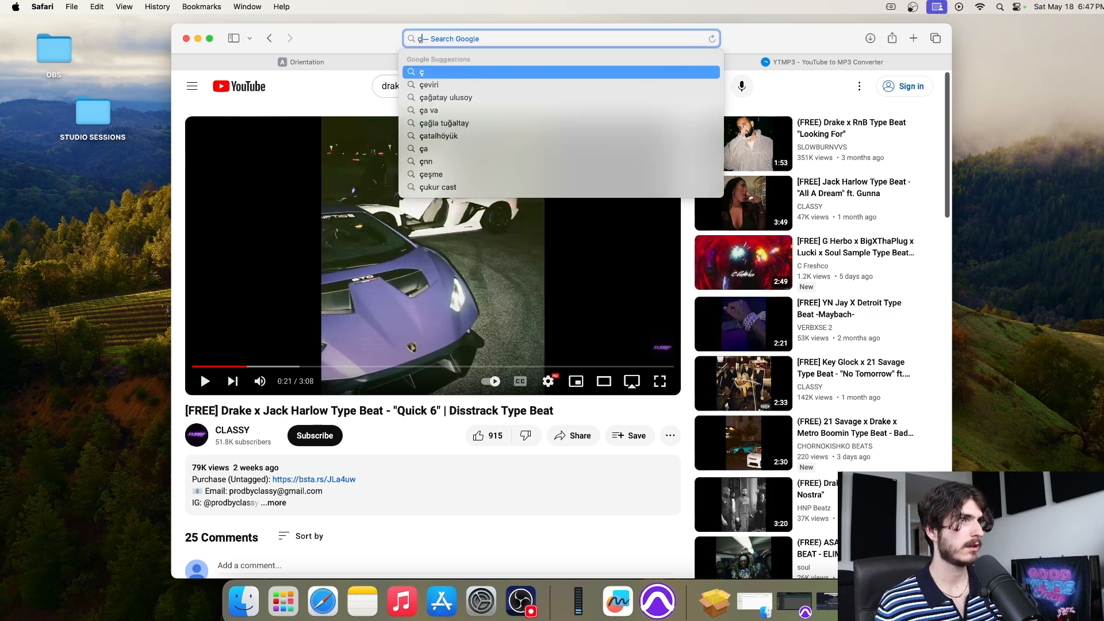
{"action": "key", "text": "BackSpace"}
{"action": "left_click", "coordinate": [351, 38]}
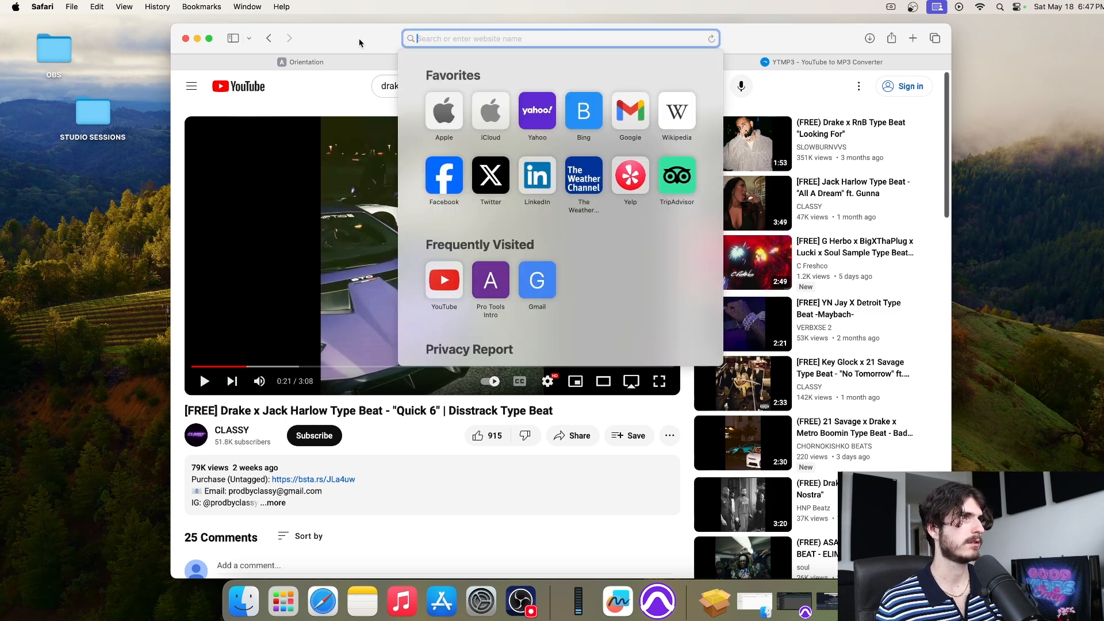
{"action": "left_click", "coordinate": [359, 40]}
{"action": "left_click", "coordinate": [712, 62]}
{"action": "left_click", "coordinate": [606, 63]}
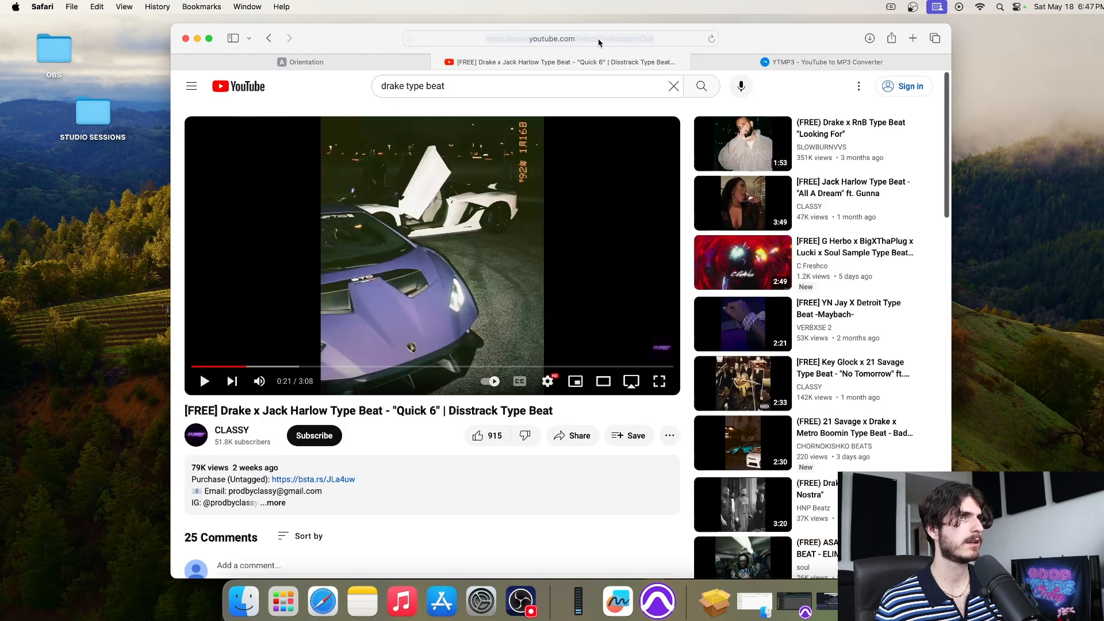
{"action": "left_click", "coordinate": [599, 39]}
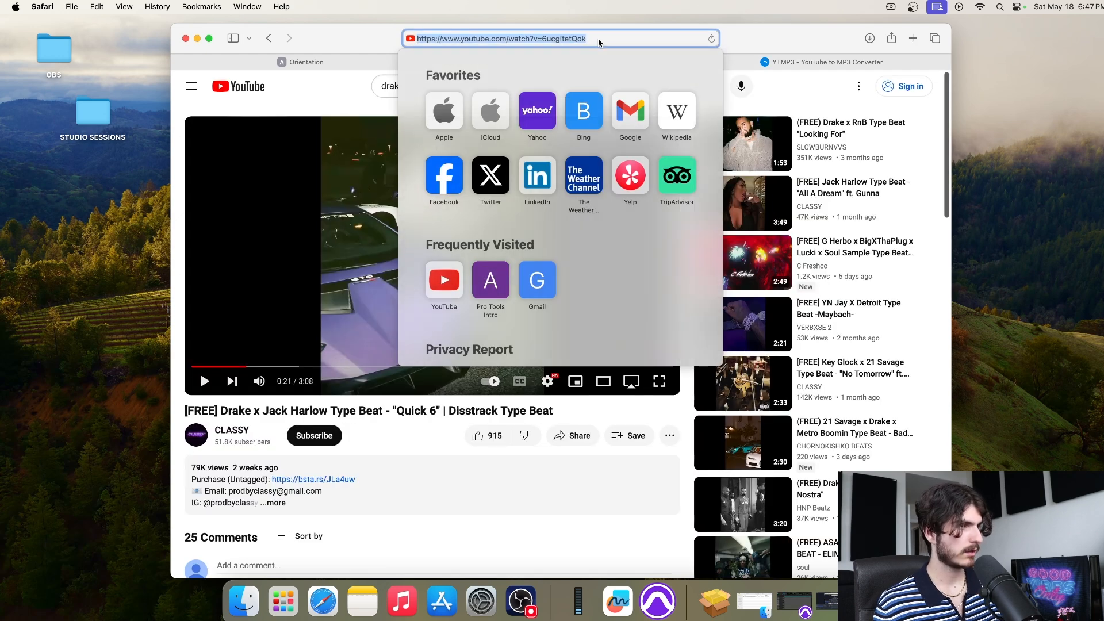
{"action": "left_click", "coordinate": [779, 63]}
Paste the link into YTMP3, convert it, download the MP3, and close the ad tab
{"action": "left_click", "coordinate": [468, 219]}
{"action": "type", "text": "https://www.youtube.com/watch?v=9oug9tbGiZ4"}
{"action": "left_click", "coordinate": [699, 216]}
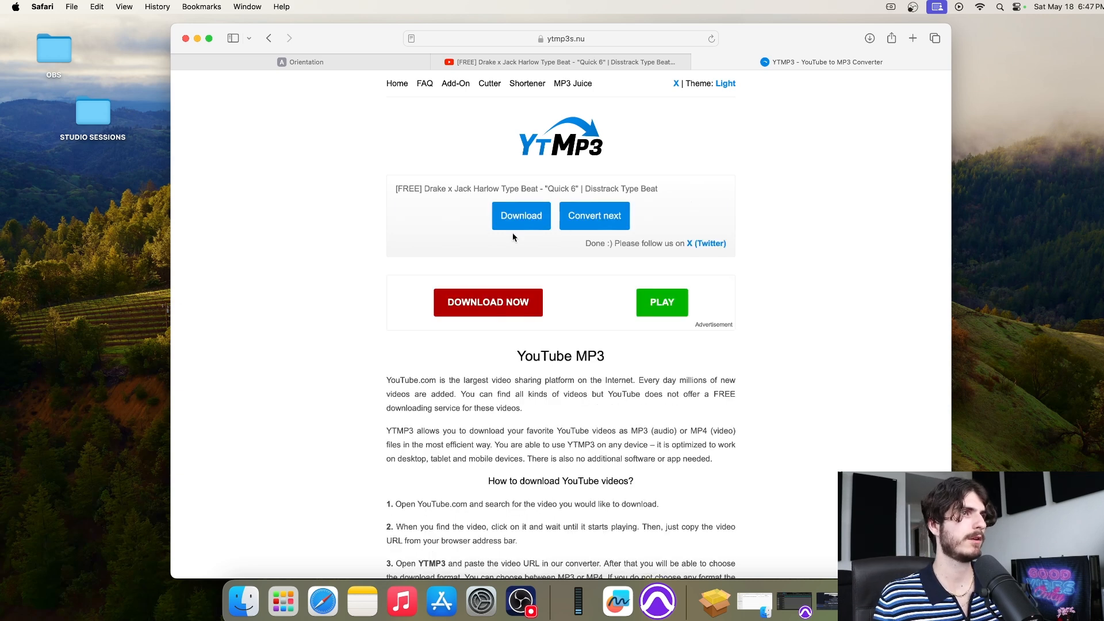
{"action": "left_click", "coordinate": [521, 217]}
{"action": "left_click", "coordinate": [774, 62]}
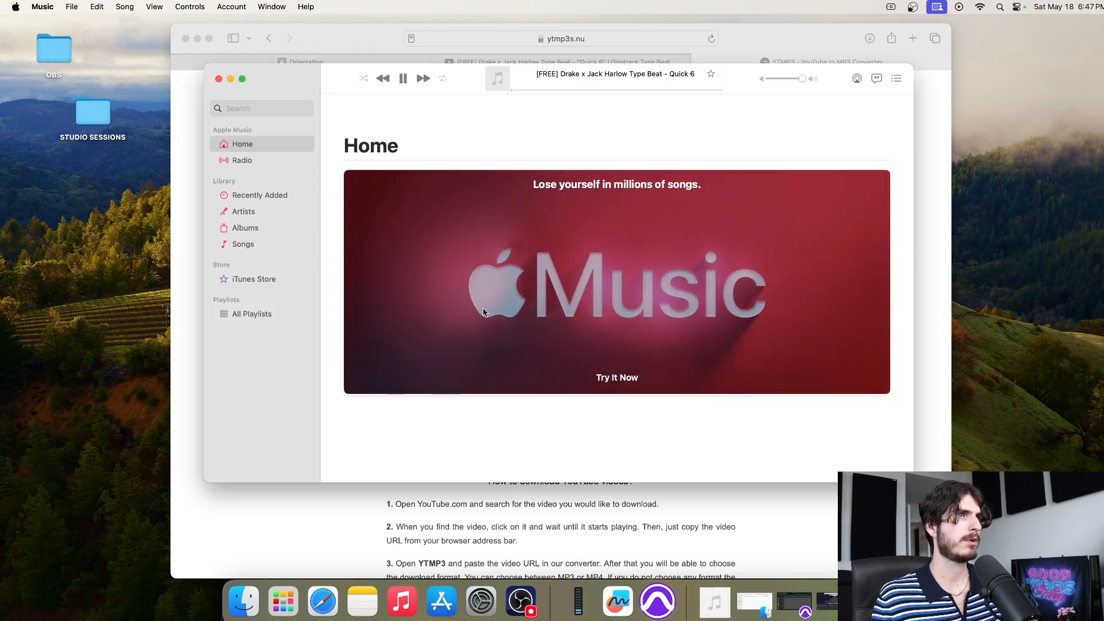
Stop the playing beat, minimize Safari, and open SONGS > soko_one_for_all_may18_2024
{"action": "left_click", "coordinate": [404, 83]}
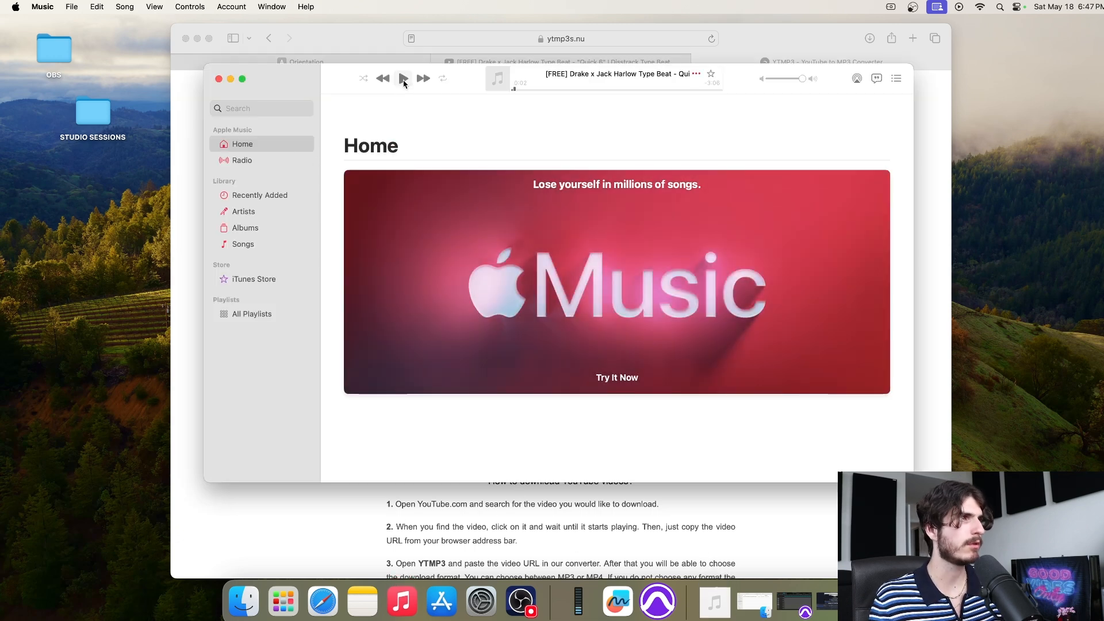
{"action": "left_click", "coordinate": [219, 80]}
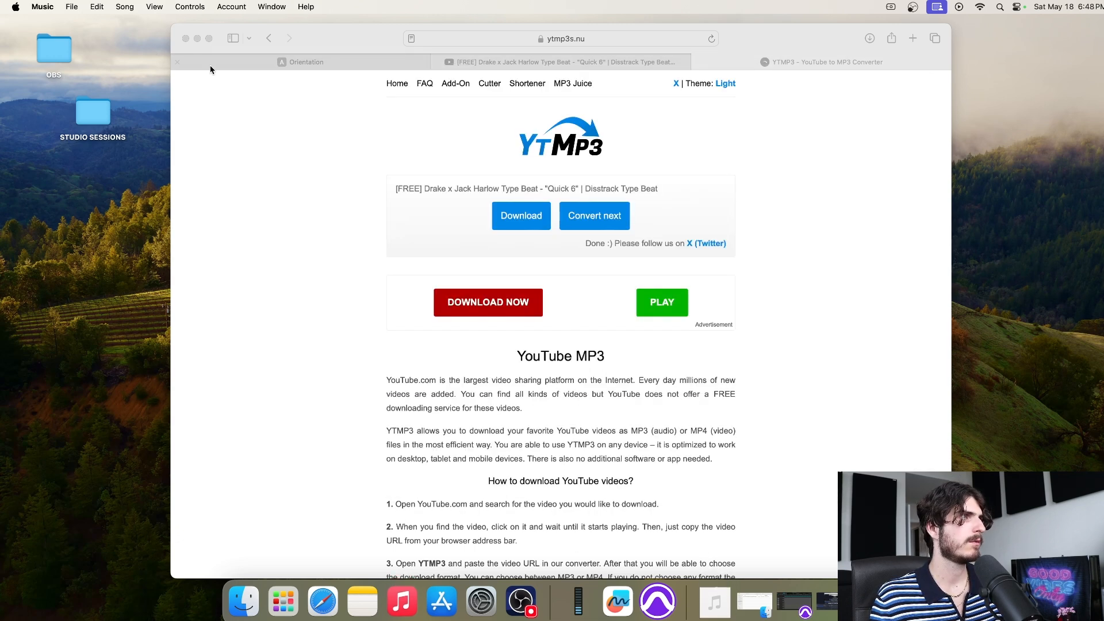
{"action": "left_click", "coordinate": [197, 38]}
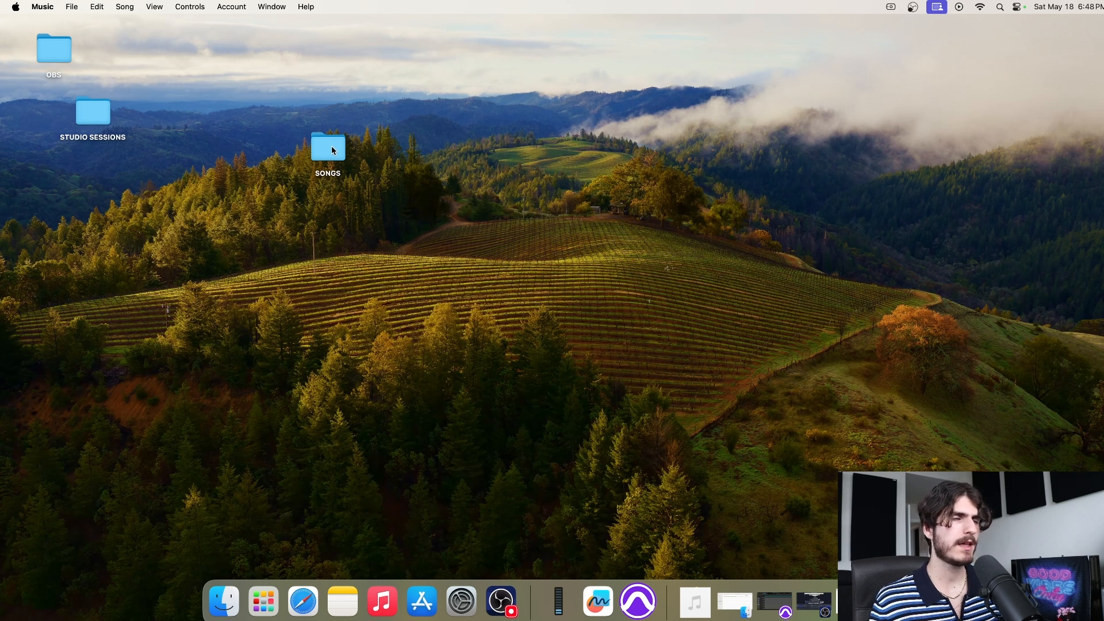
{"action": "double_click", "coordinate": [332, 147]}
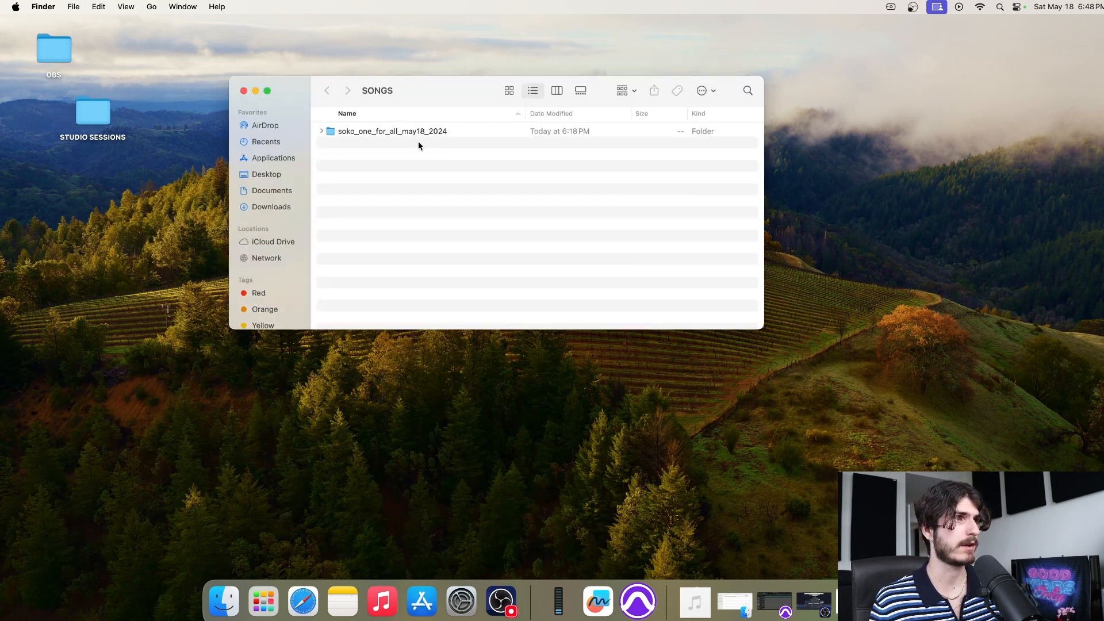
{"action": "double_click", "coordinate": [467, 130]}
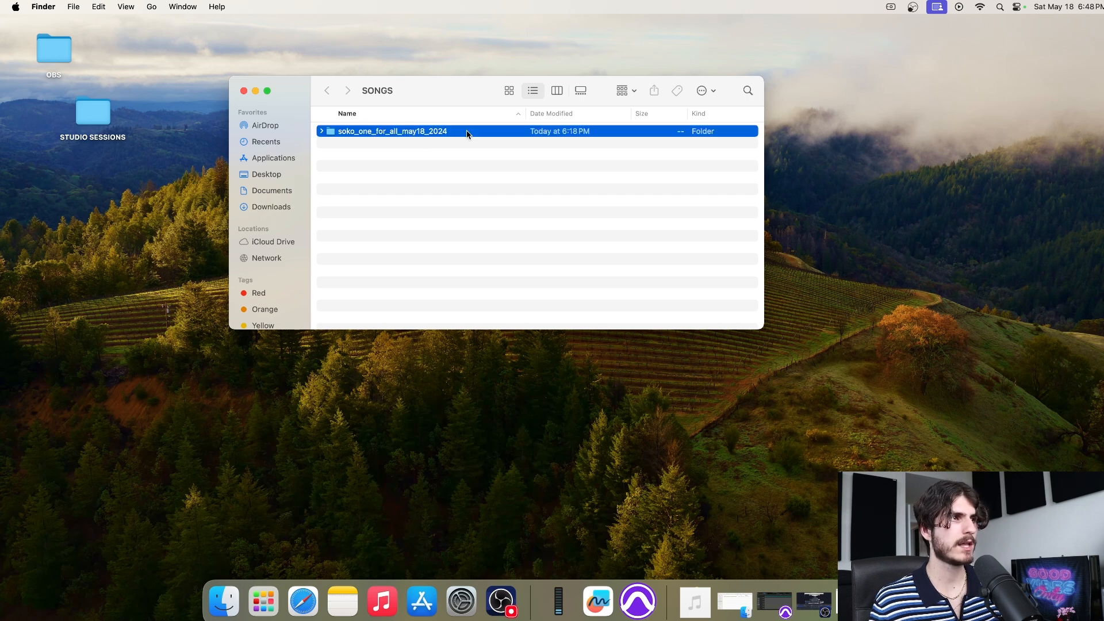
Drag the type beat MP3 from Downloads into the soko_one_for_all_may18_2024 folder
{"action": "left_click", "coordinate": [700, 605]}
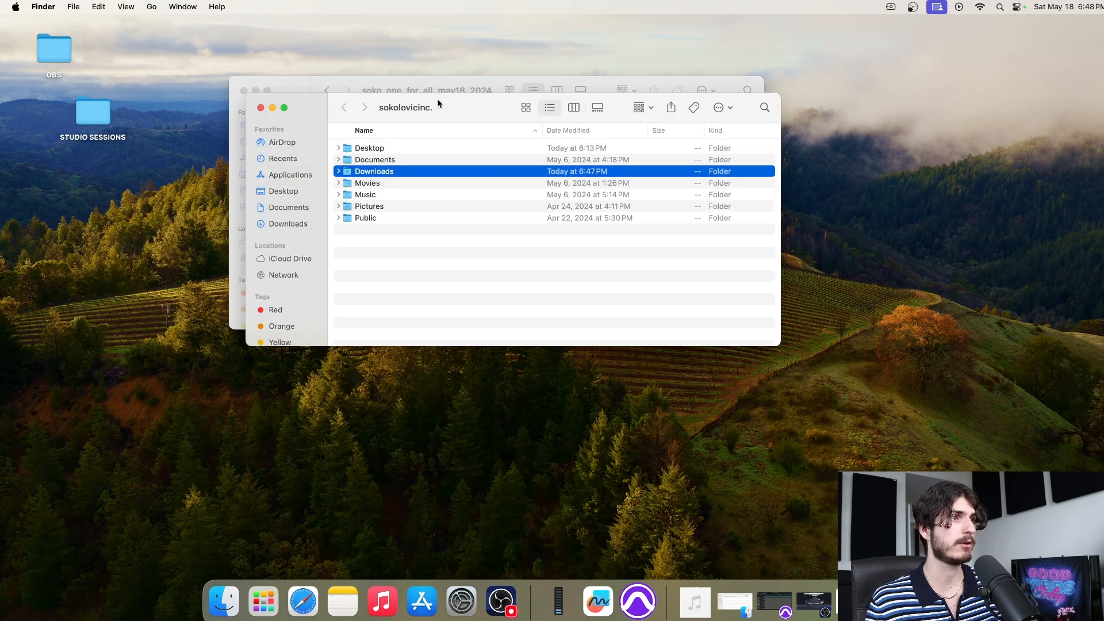
{"action": "left_click_drag", "start_coordinate": [440, 102], "coordinate": [681, 291]}
{"action": "double_click", "coordinate": [651, 339]}
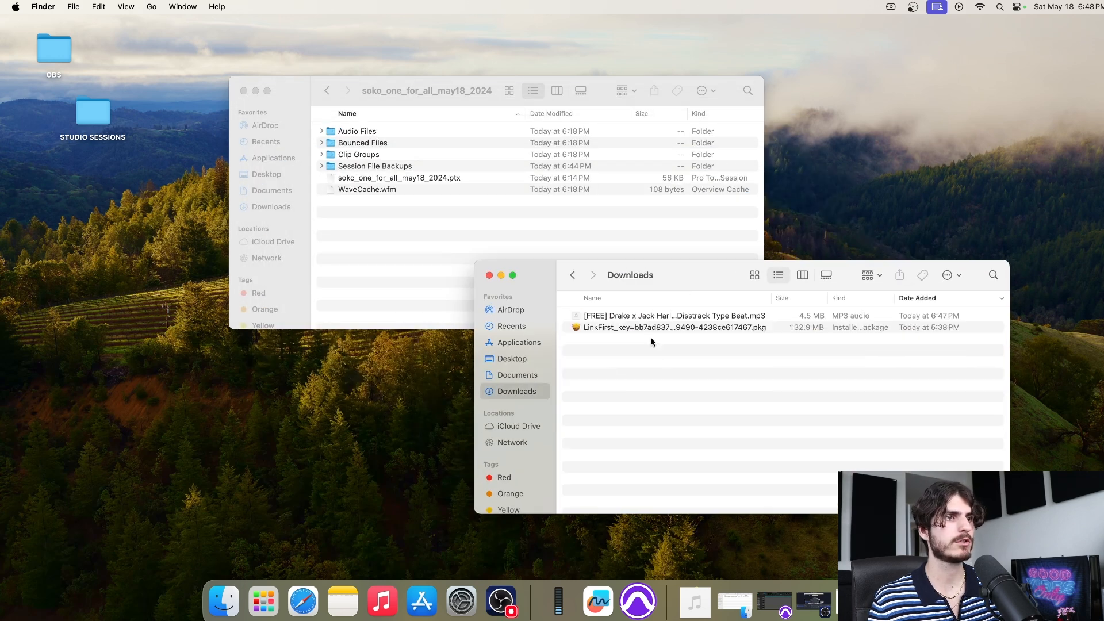
{"action": "left_click", "coordinate": [667, 317]}
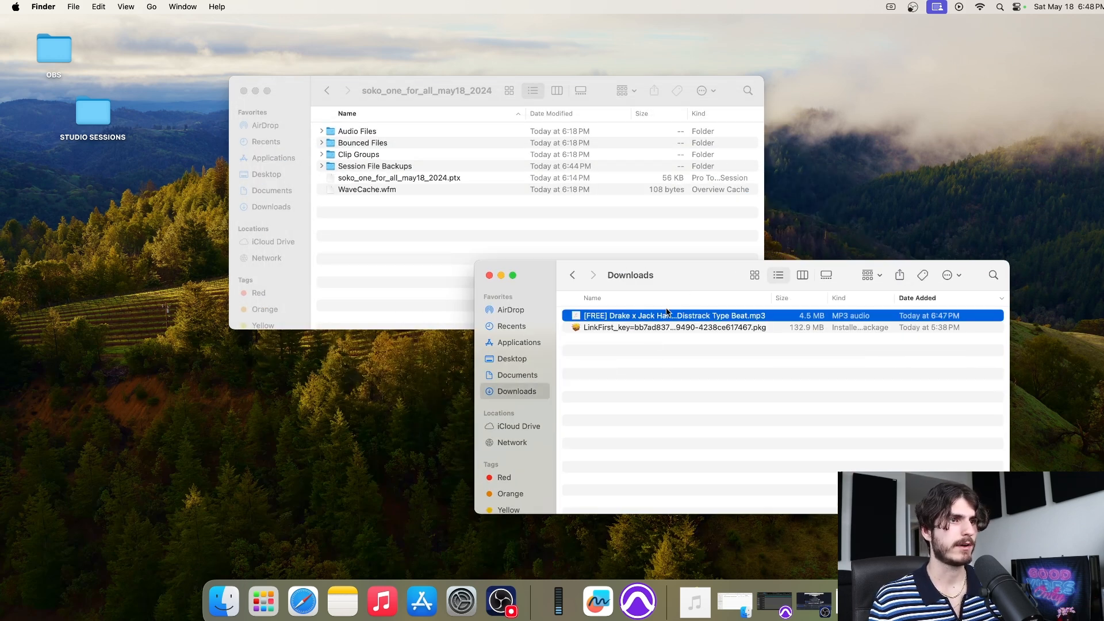
{"action": "left_click_drag", "start_coordinate": [667, 317], "coordinate": [407, 229]}
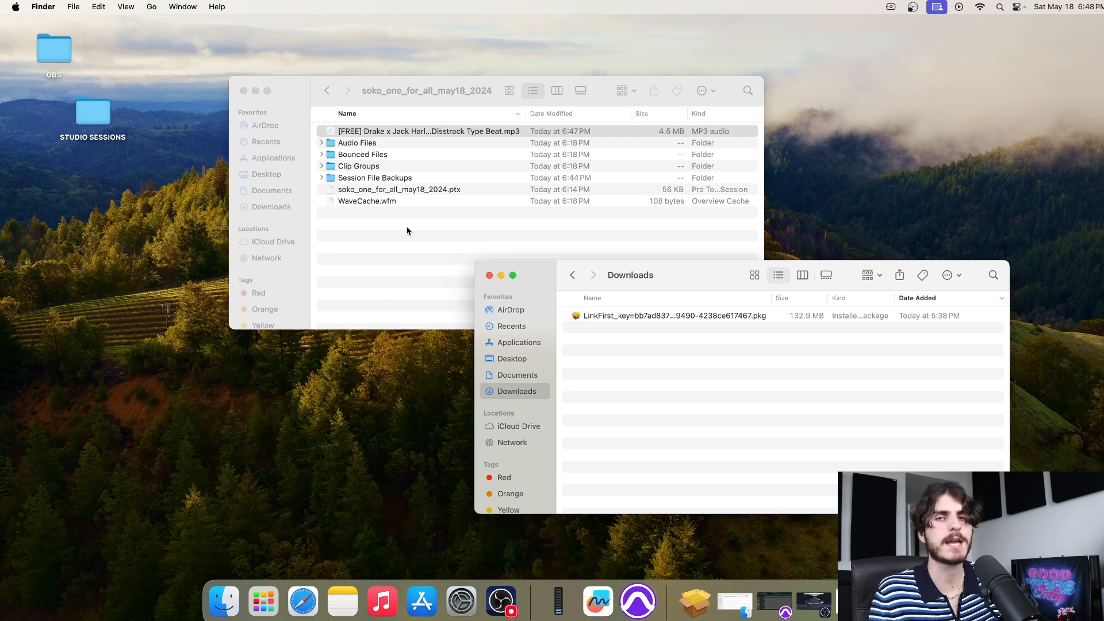
Close the Downloads and session folder windows and bring Safari back to the front
{"action": "left_click", "coordinate": [490, 275]}
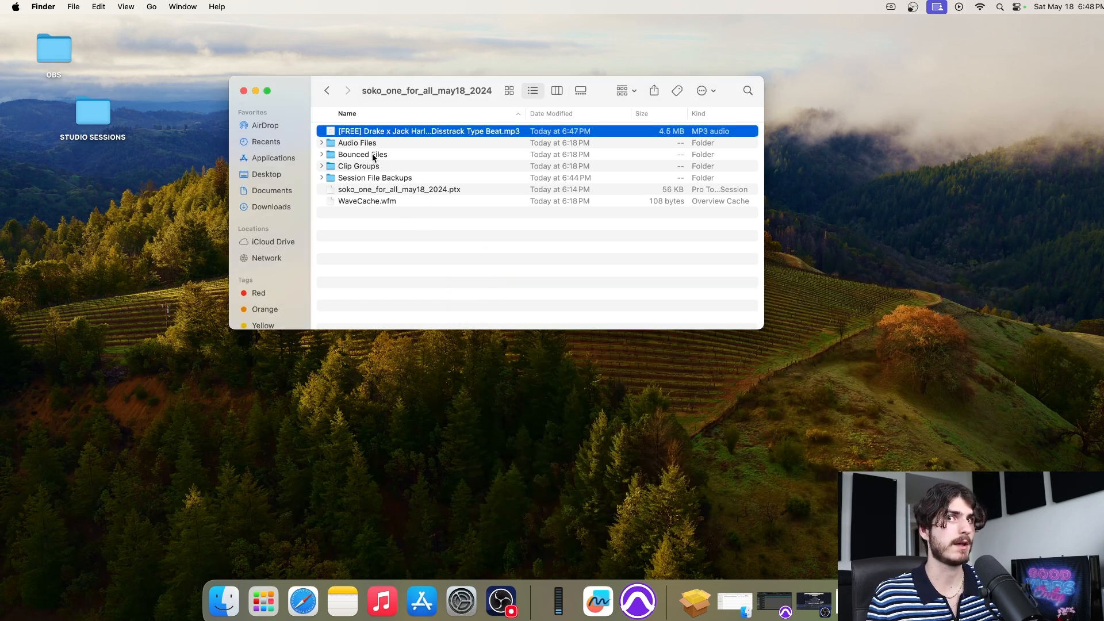
{"action": "left_click", "coordinate": [475, 192]}
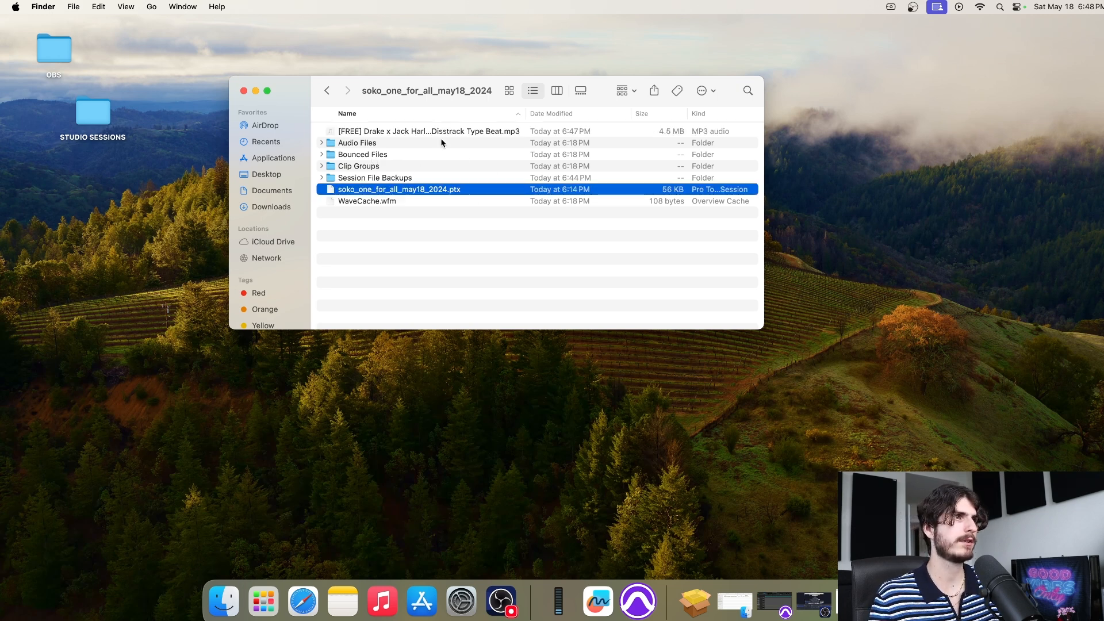
{"action": "left_click", "coordinate": [244, 91]}
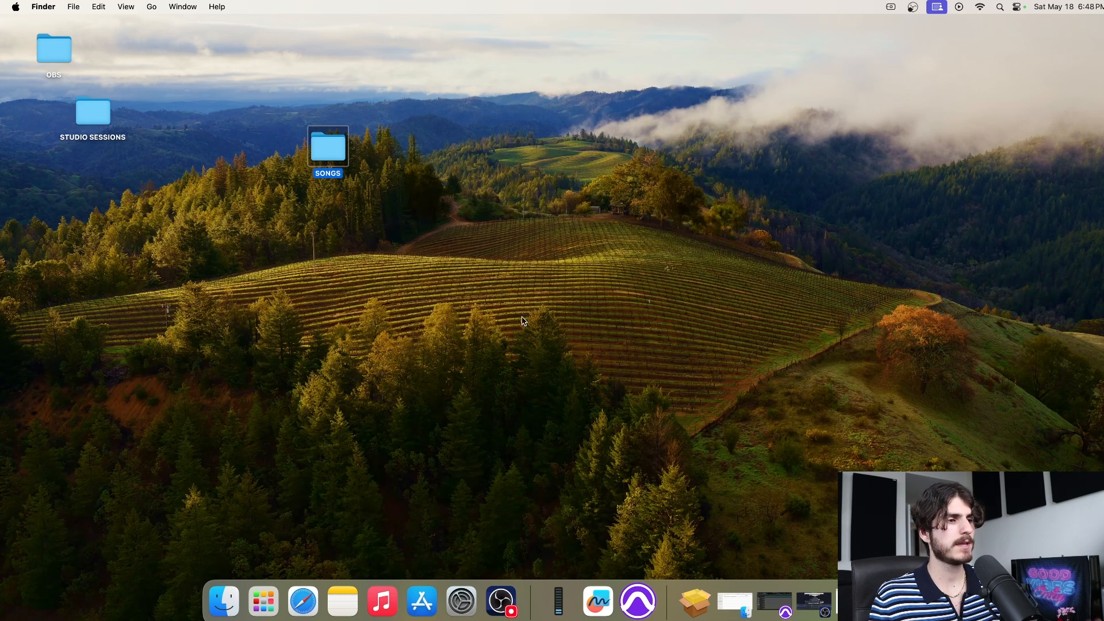
{"action": "left_click", "coordinate": [303, 600]}
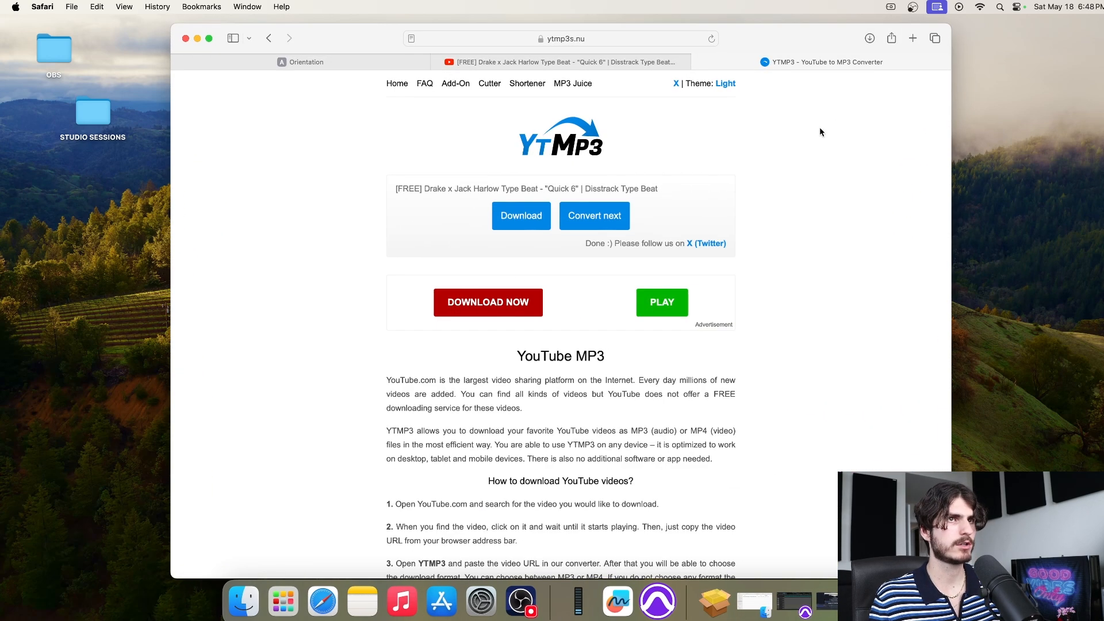
In a new tab, go to mediahuman.com and open the YouTube to MP3 Converter page
{"action": "left_click", "coordinate": [913, 38]}
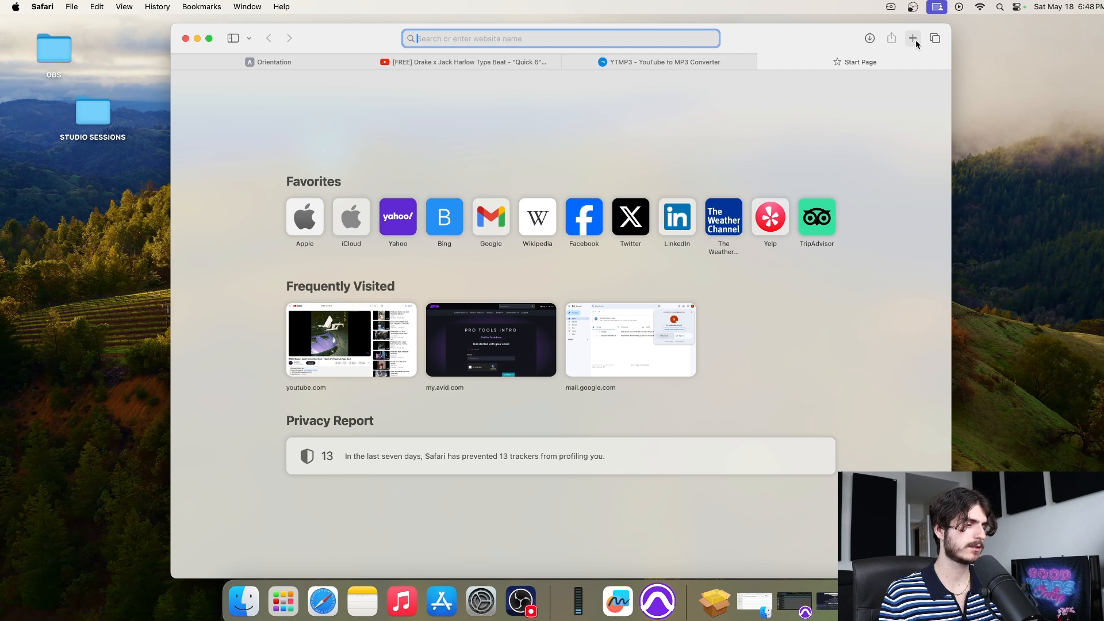
{"action": "type", "text": "media"}
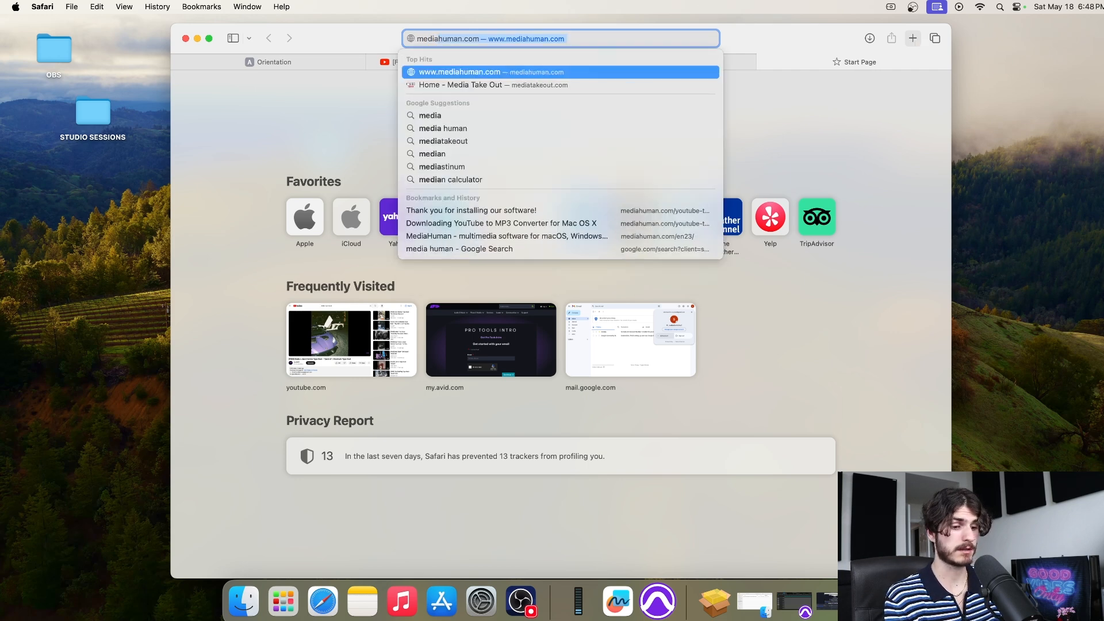
{"action": "key", "text": "Return"}
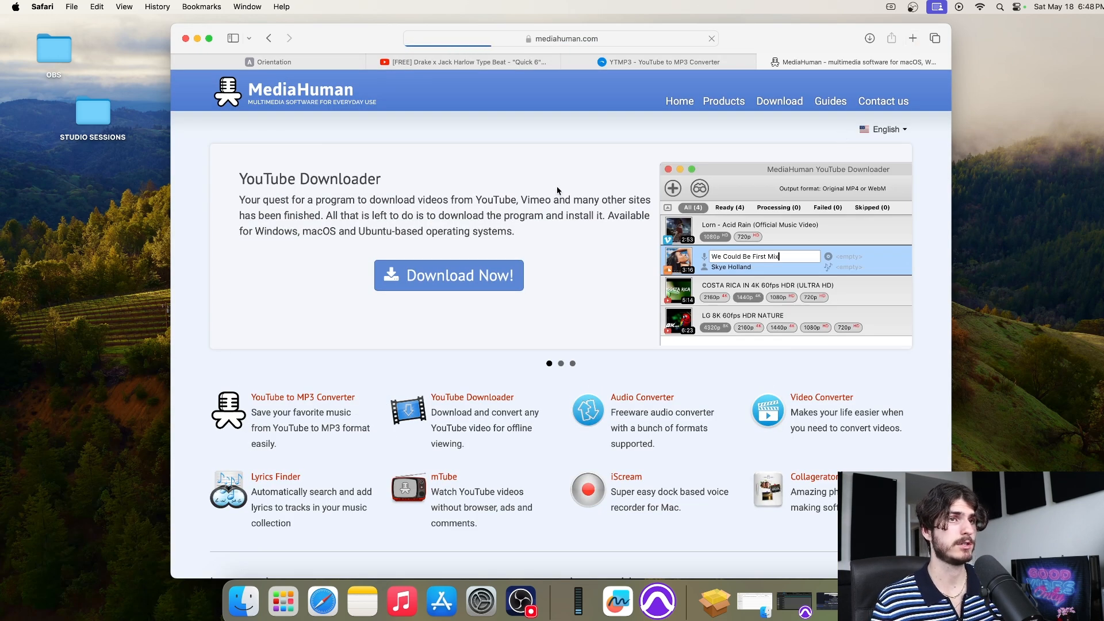
{"action": "scroll", "coordinate": [577, 203], "scroll_direction": "down", "scroll_amount": 3}
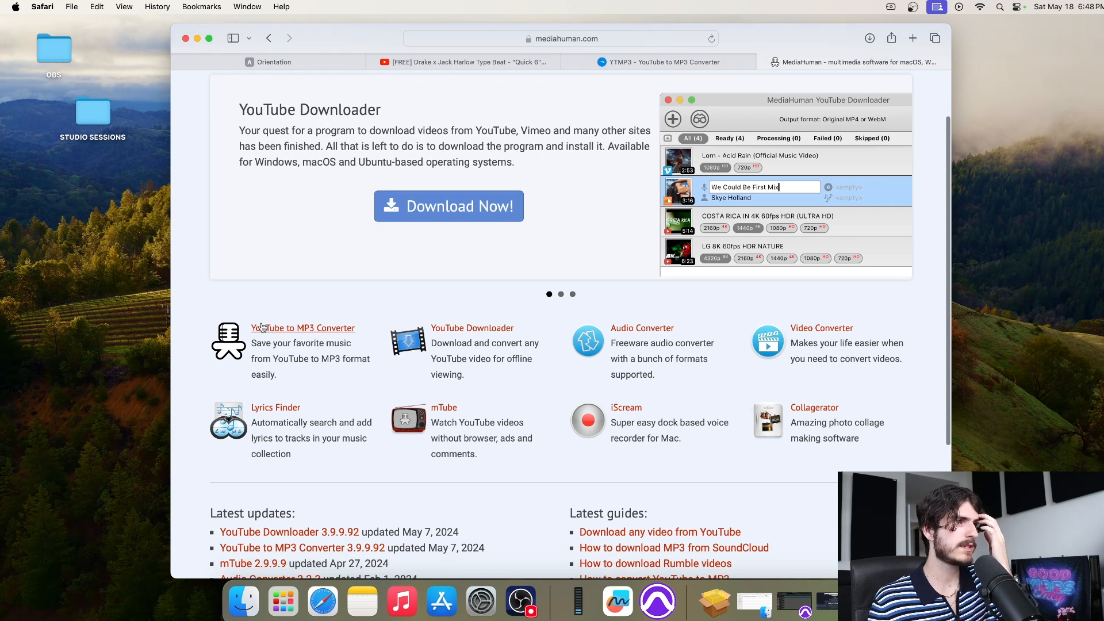
{"action": "left_click", "coordinate": [302, 334]}
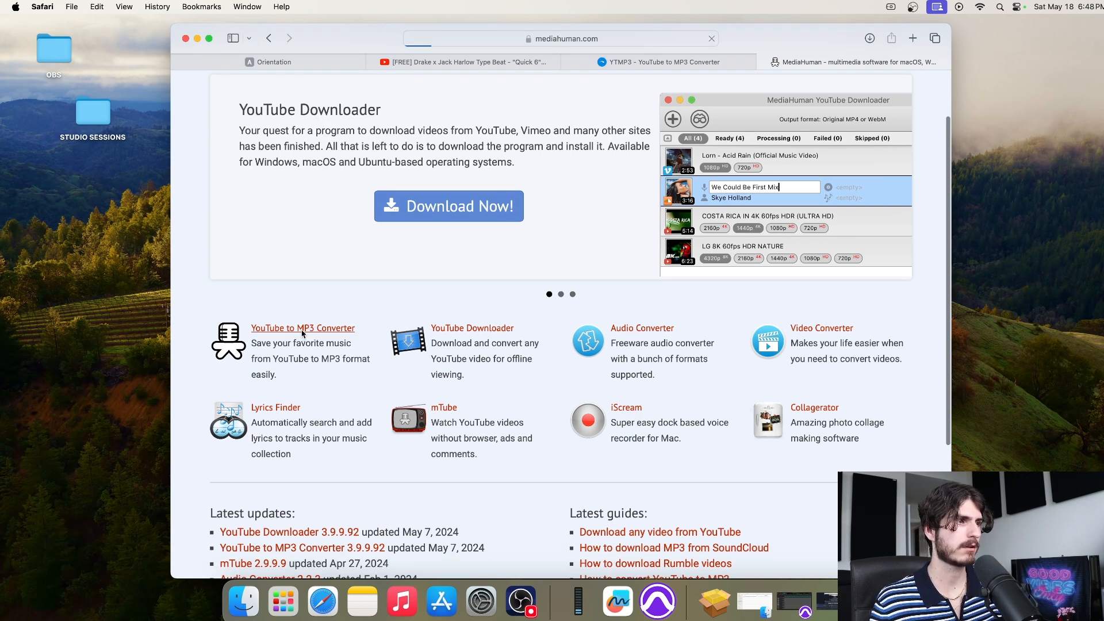
Download the YouTubeToMP3.dmg Mac installer and show it in the Dock's Downloads
{"action": "scroll", "coordinate": [492, 236], "scroll_direction": "down", "scroll_amount": 2}
{"action": "scroll", "coordinate": [492, 236], "scroll_direction": "down", "scroll_amount": 15}
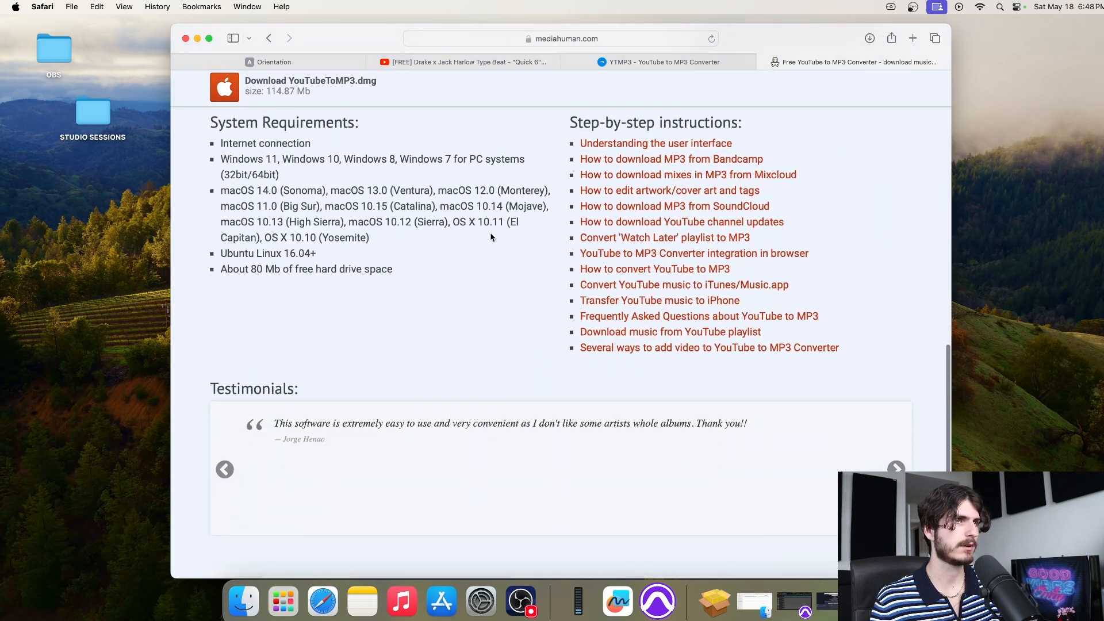
{"action": "scroll", "coordinate": [563, 238], "scroll_direction": "up", "scroll_amount": 15}
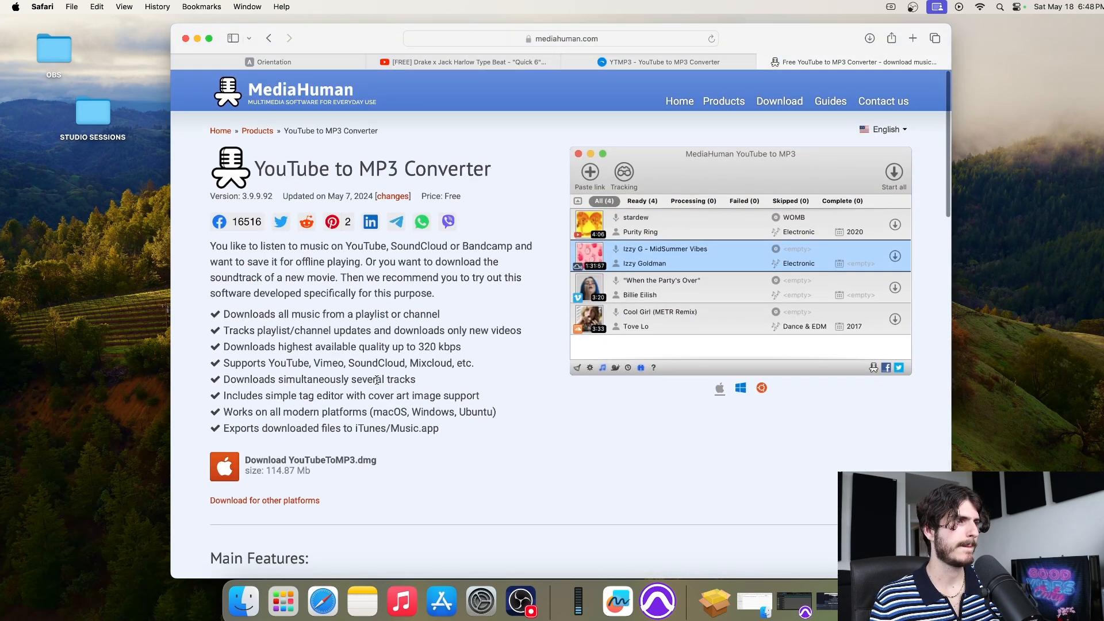
{"action": "left_click", "coordinate": [232, 466]}
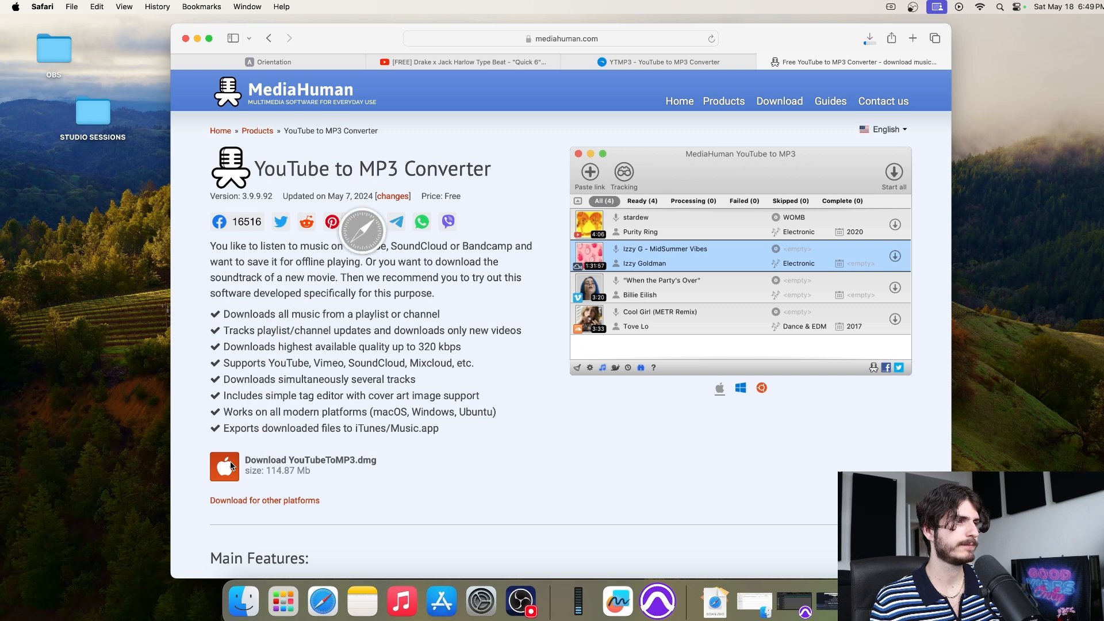
{"action": "left_click", "coordinate": [715, 609]}
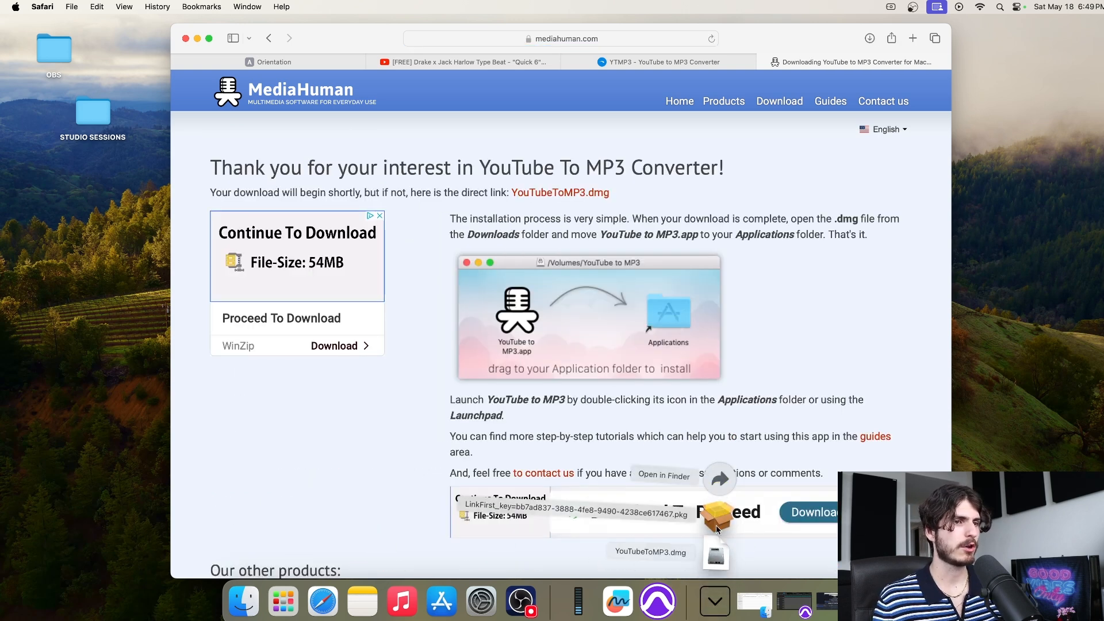
Install YouTube to MP3 into Applications from the .dmg, then eject the disk image
{"action": "left_click", "coordinate": [717, 558]}
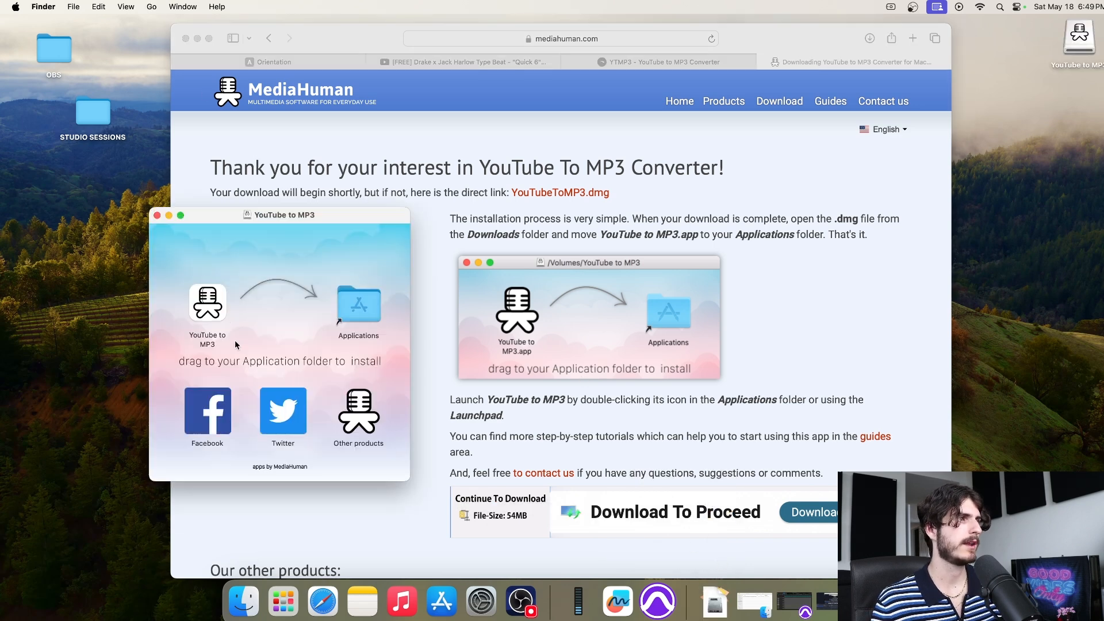
{"action": "left_click_drag", "start_coordinate": [205, 311], "coordinate": [359, 315]}
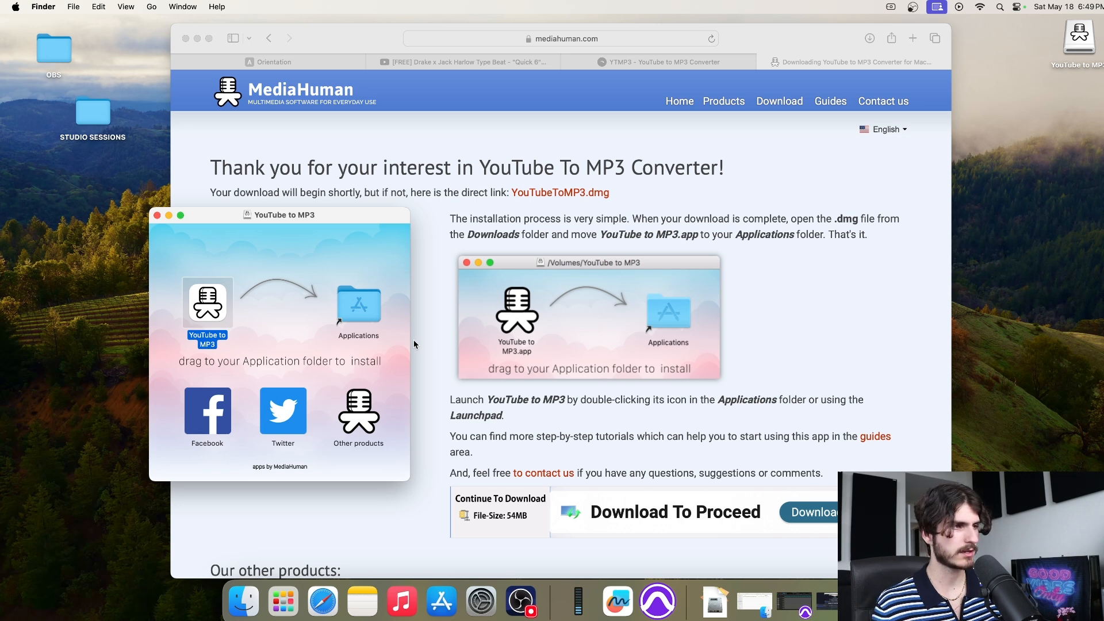
{"action": "left_click", "coordinate": [157, 215]}
{"action": "right_click", "coordinate": [1092, 48]}
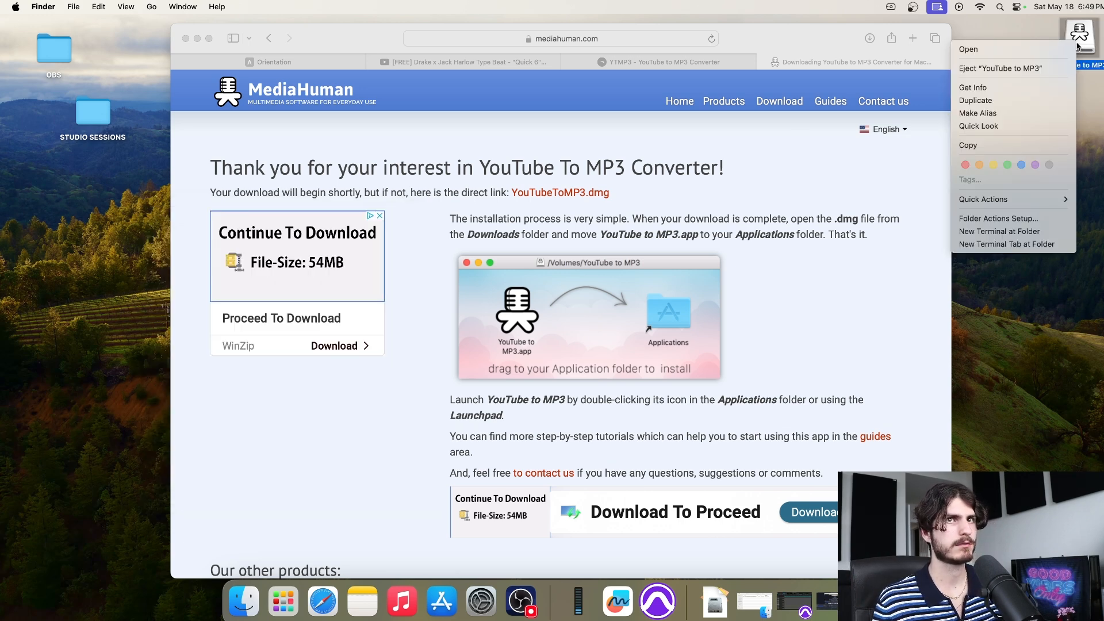
{"action": "left_click", "coordinate": [1055, 66]}
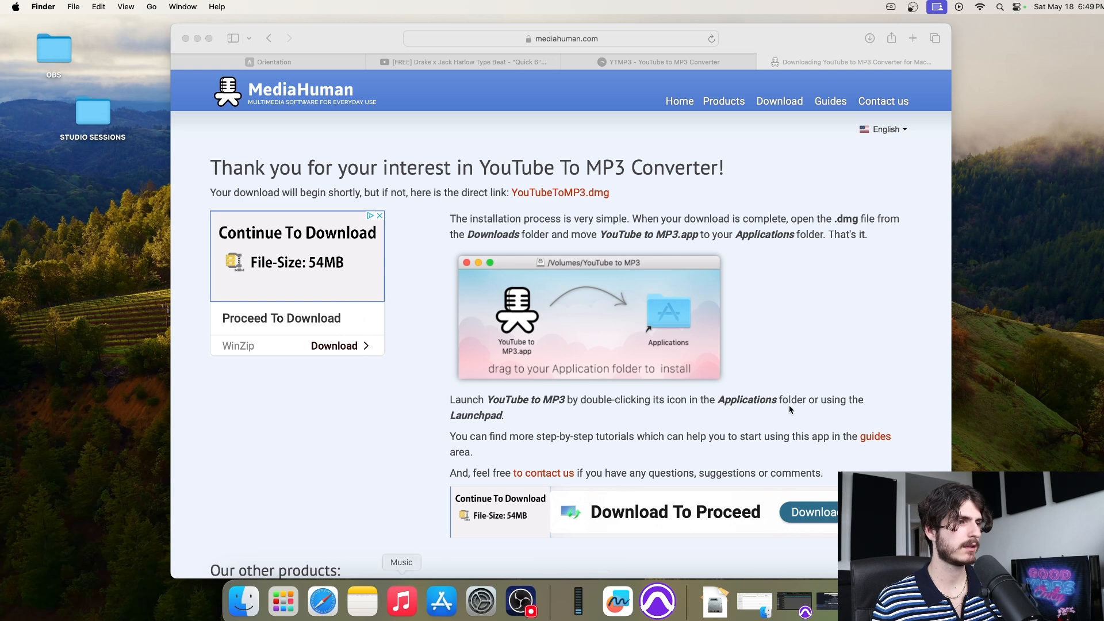
Find Applications through Spotlight and launch YouTube to MP3, confirming the first-open prompt
{"action": "left_click", "coordinate": [1000, 6]}
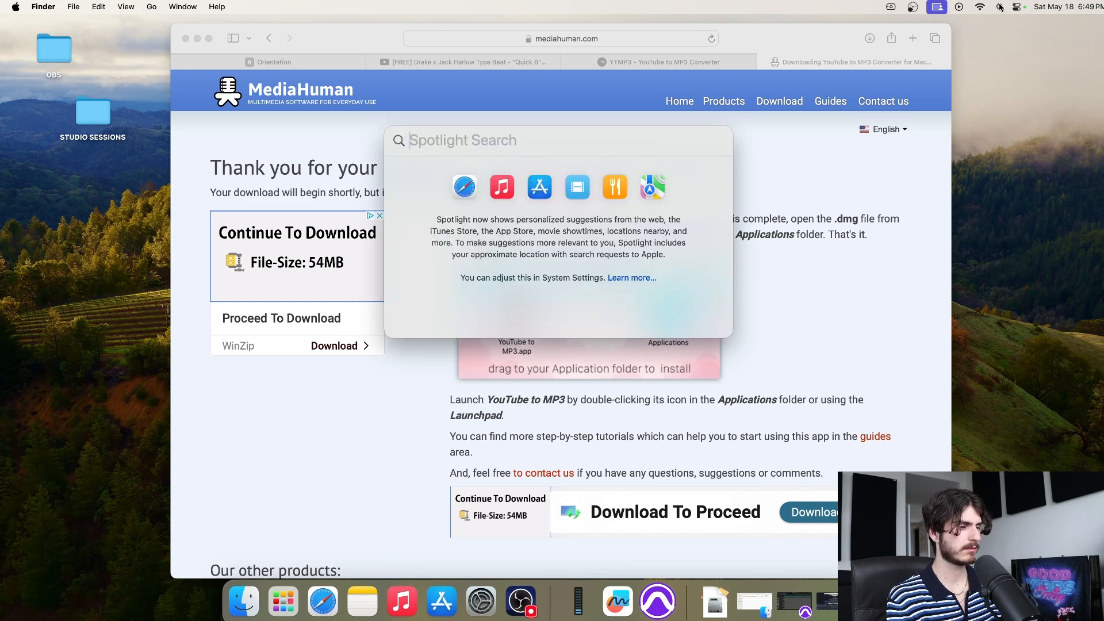
{"action": "type", "text": "media"}
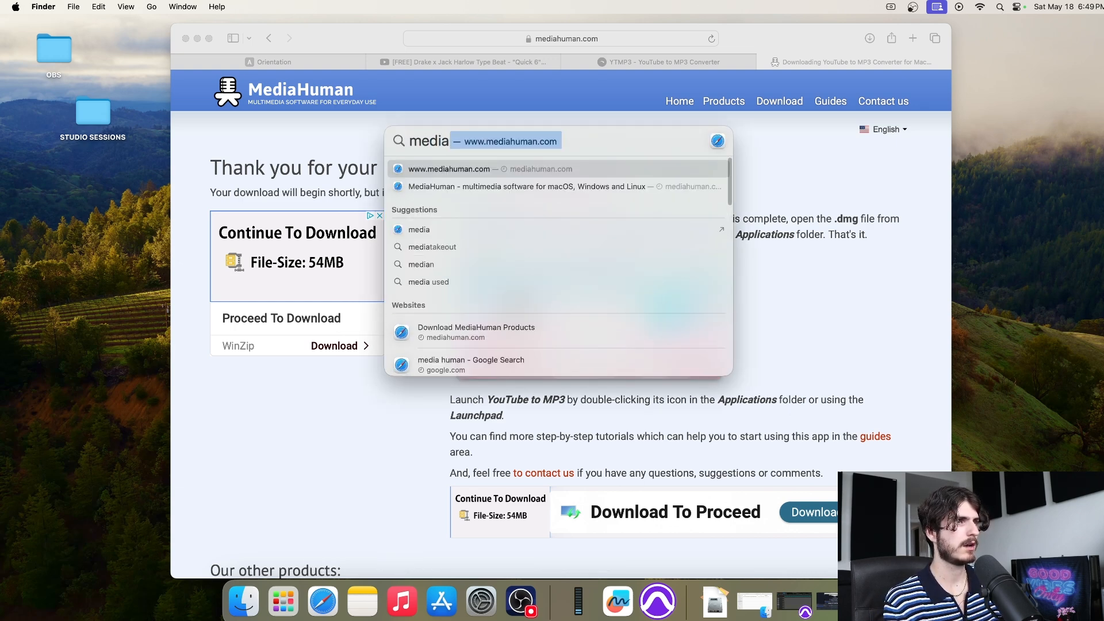
{"action": "type", "text": "hu"}
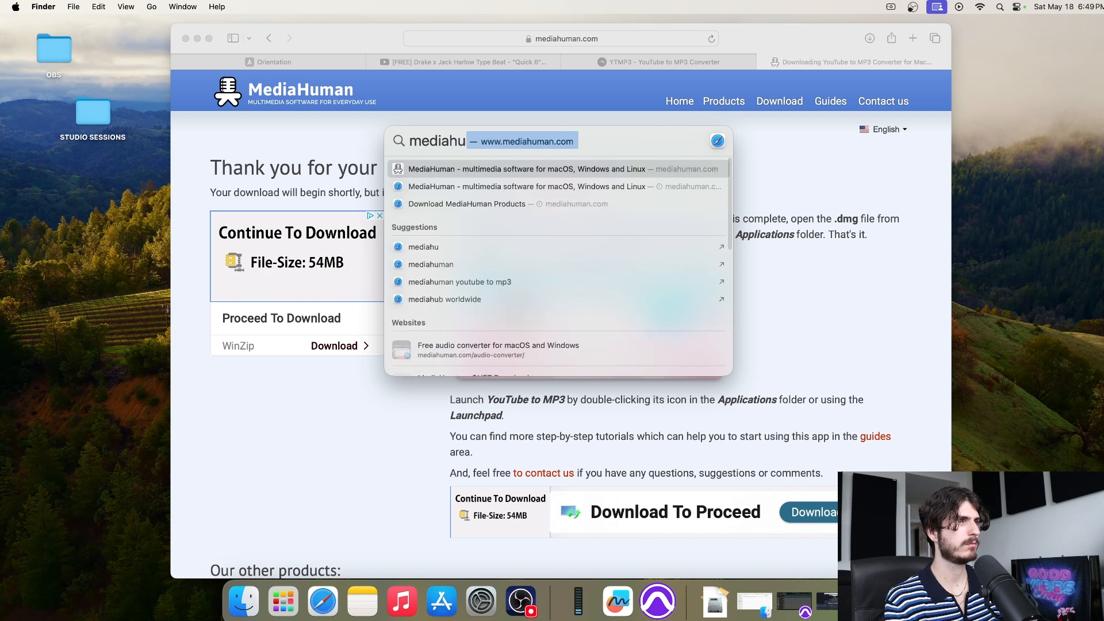
{"action": "key", "text": "BackSpace"}
{"action": "key", "text": "BackSpace"}
{"action": "key", "text": "BackSpace"}
{"action": "key", "text": "BackSpace"}
{"action": "key", "text": "BackSpace"}
{"action": "key", "text": "BackSpace"}
{"action": "key", "text": "BackSpace"}
{"action": "key", "text": "BackSpace"}
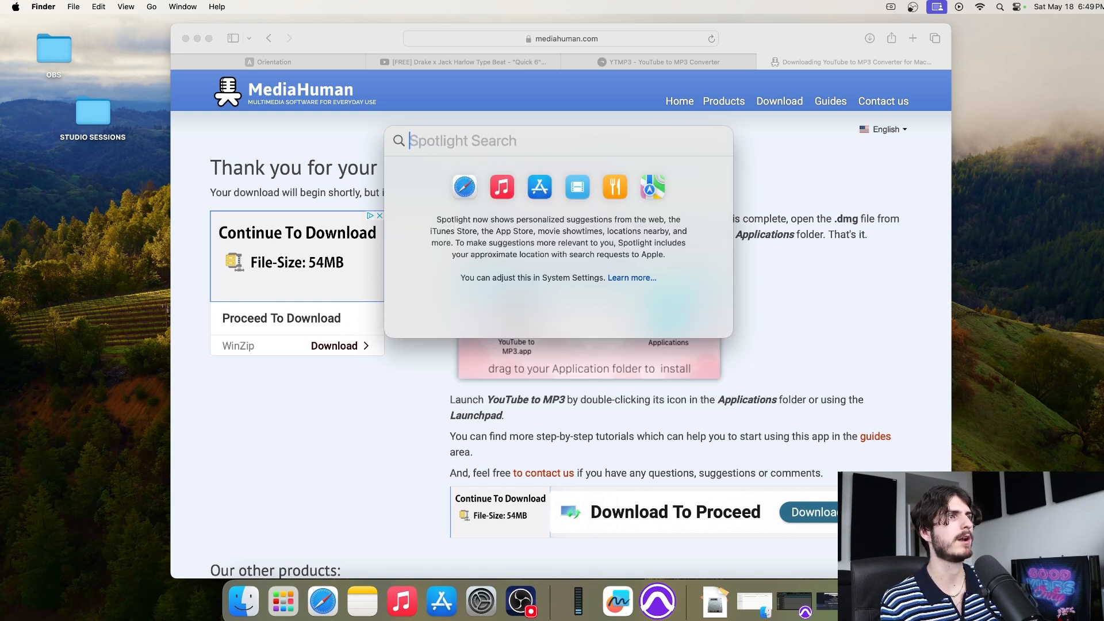
{"action": "type", "text": "applica"}
{"action": "key", "text": "Return"}
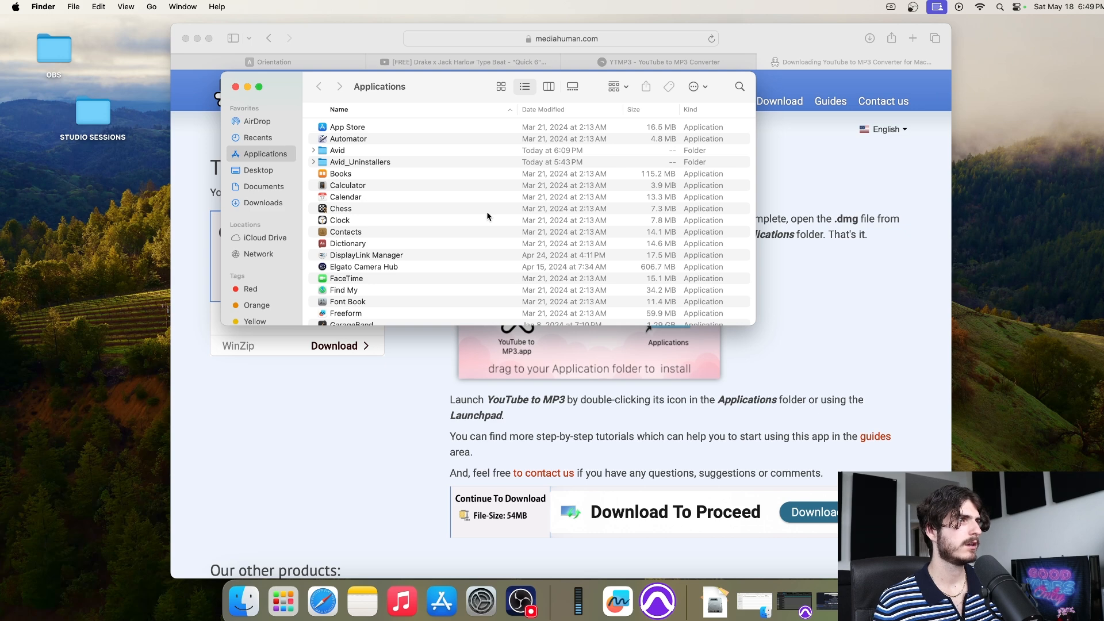
{"action": "scroll", "coordinate": [472, 215], "scroll_direction": "down", "scroll_amount": 8}
{"action": "scroll", "coordinate": [472, 216], "scroll_direction": "down", "scroll_amount": 10}
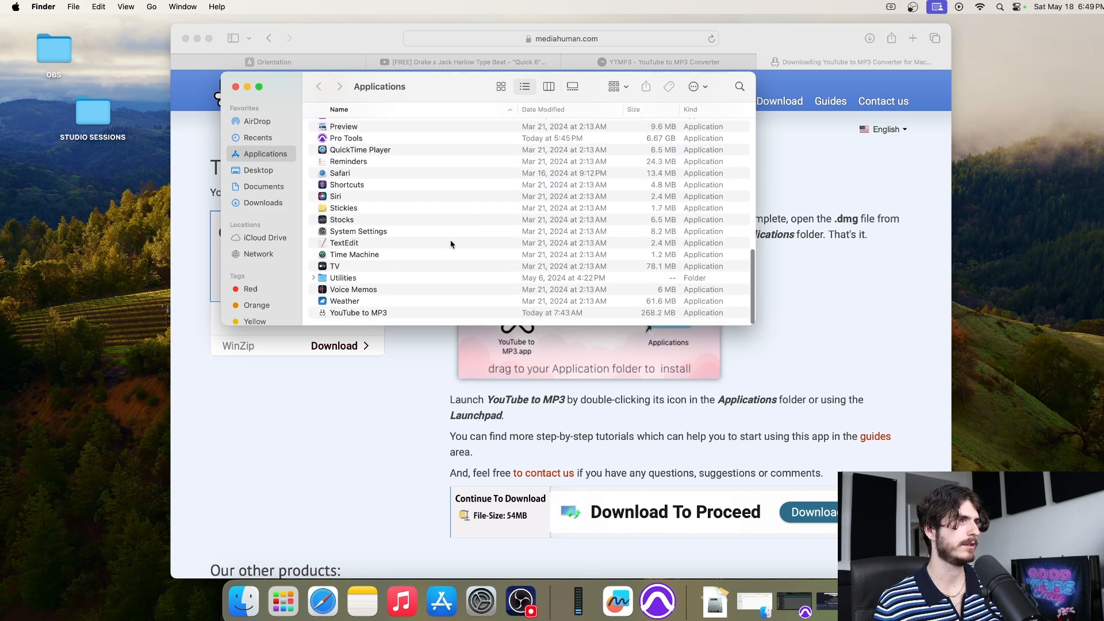
{"action": "double_click", "coordinate": [395, 316]}
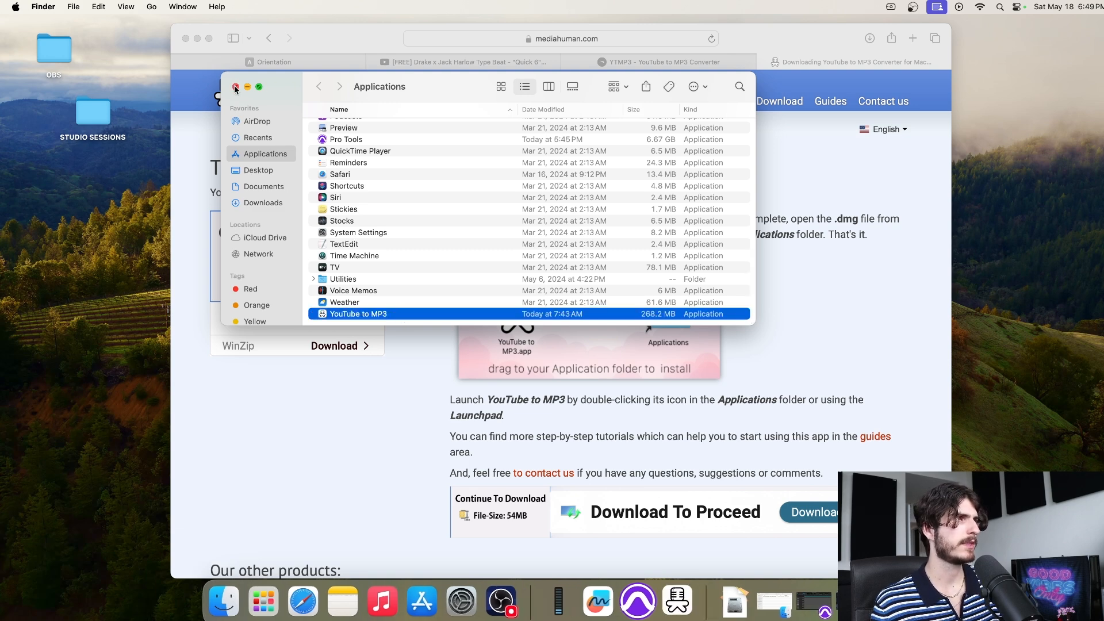
{"action": "left_click", "coordinate": [235, 87]}
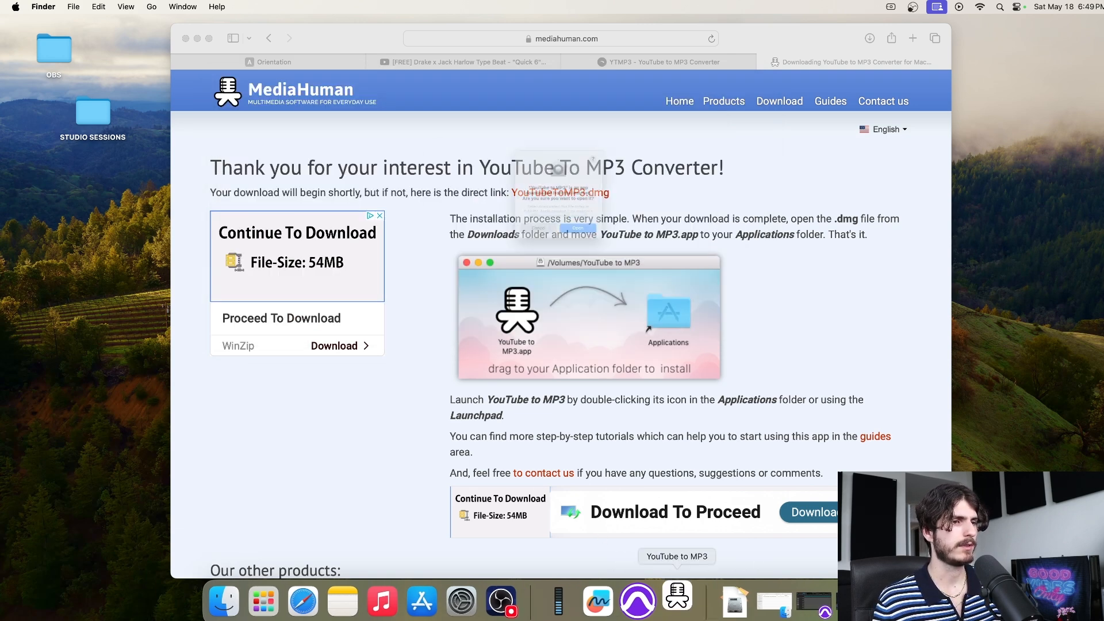
{"action": "left_click", "coordinate": [586, 255]}
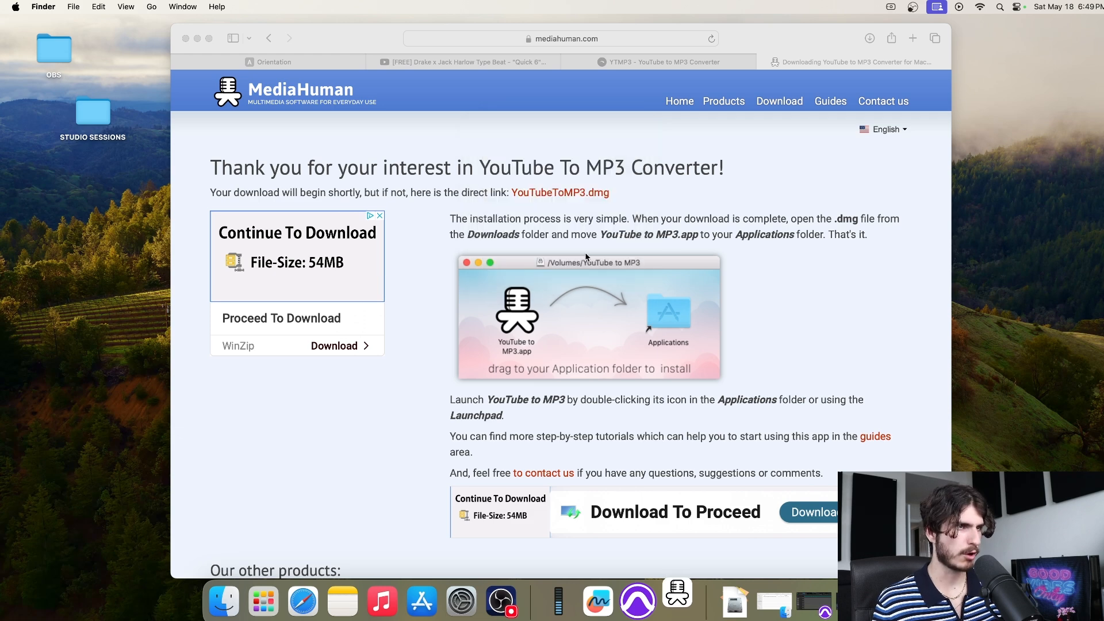
Keep YouTube to MP3 in the Dock via its Options menu
{"action": "right_click", "coordinate": [678, 592]}
{"action": "mouse_move", "coordinate": [713, 512]}
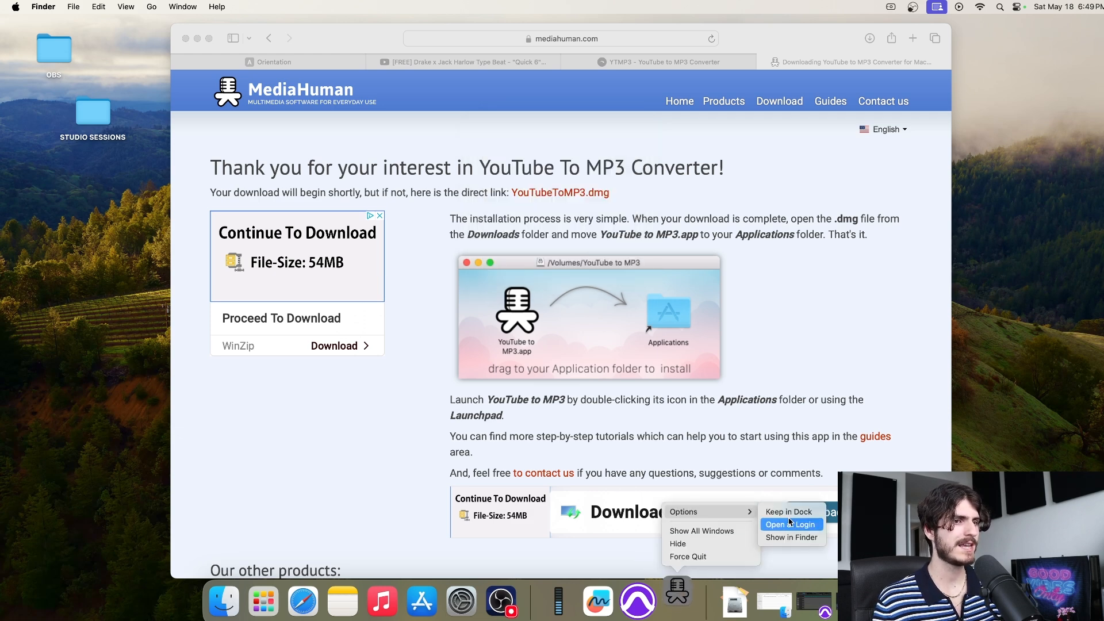
{"action": "left_click", "coordinate": [789, 513]}
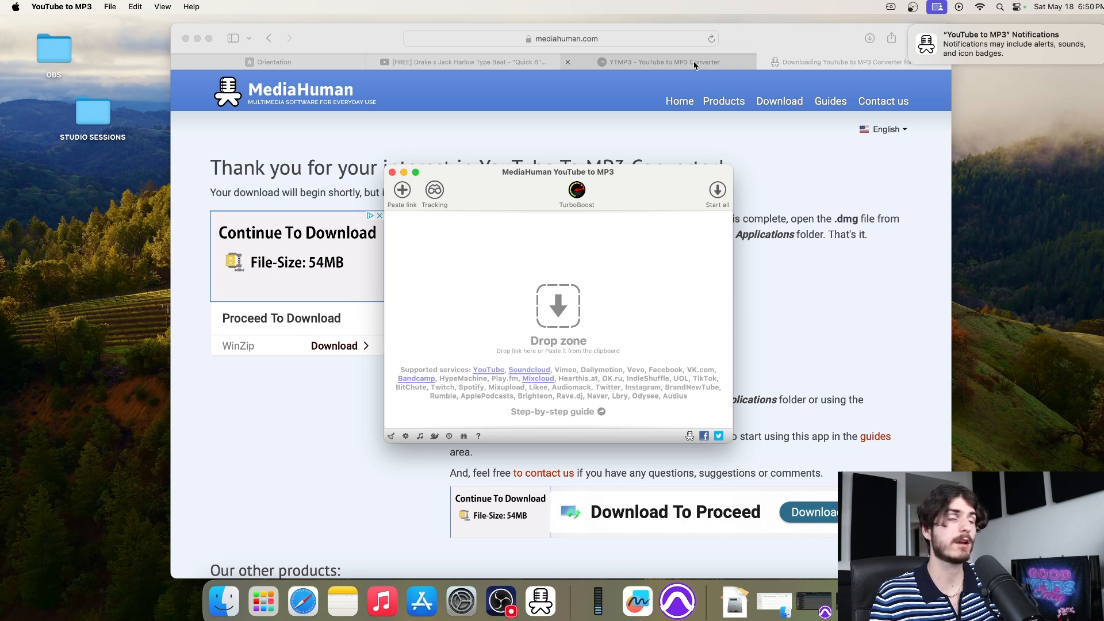
{"action": "left_click", "coordinate": [695, 65]}
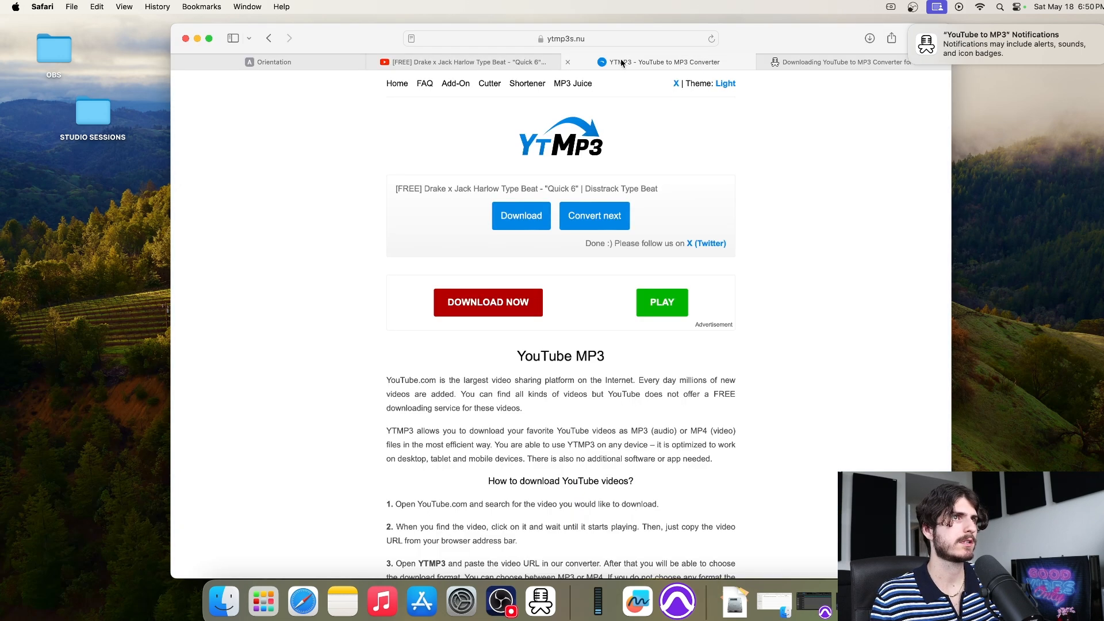
Close the YTMP3 tab and copy the Quick 6 beat's YouTube video URL
{"action": "left_click", "coordinate": [568, 62]}
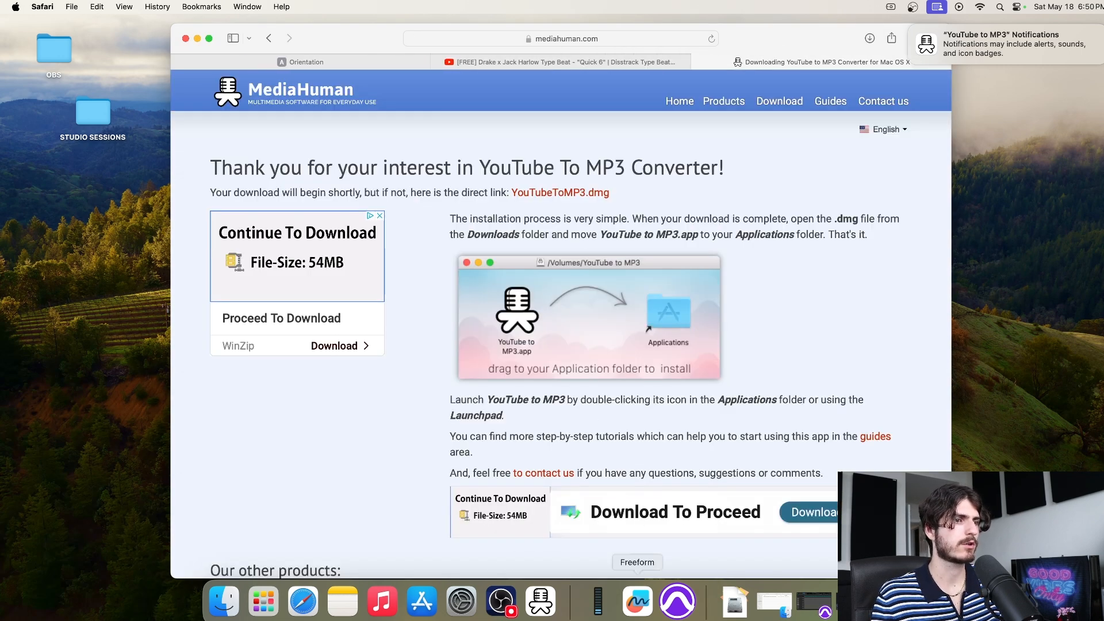
{"action": "left_click", "coordinate": [544, 612]}
{"action": "left_click", "coordinate": [509, 62]}
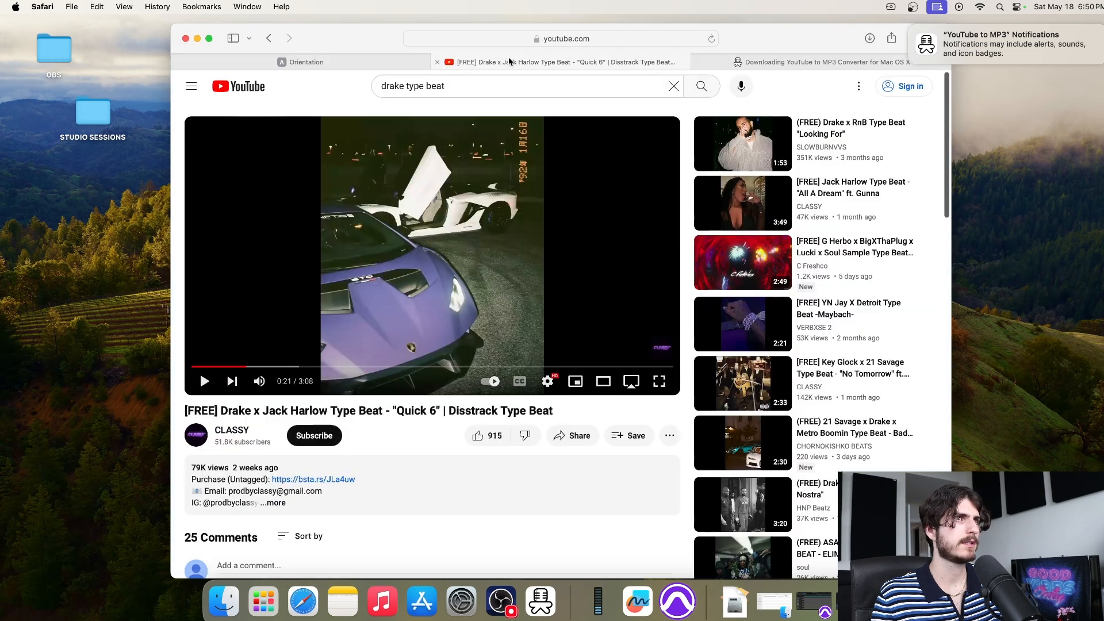
{"action": "left_click", "coordinate": [487, 38]}
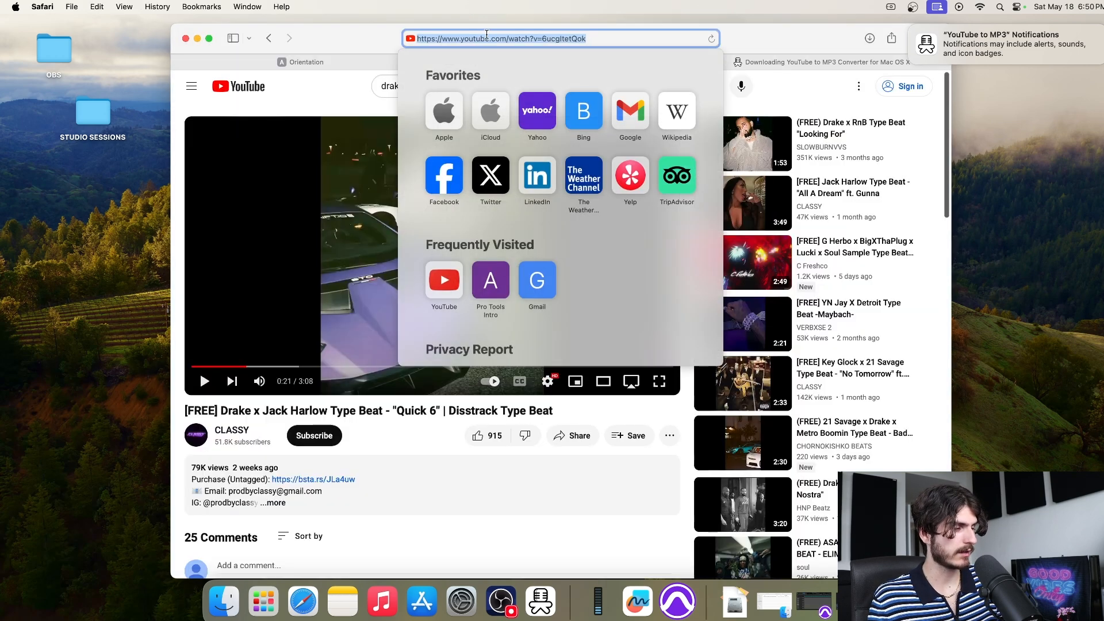
Paste the link into YouTube to MP3, download the beat as MP3, then close the converter
{"action": "left_click", "coordinate": [540, 601]}
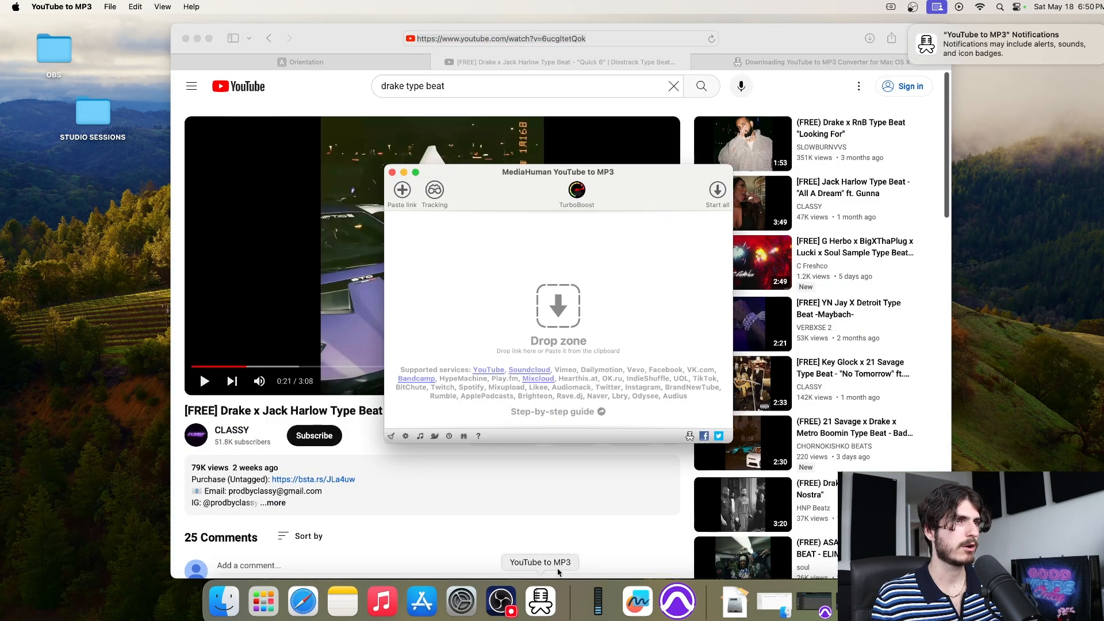
{"action": "left_click", "coordinate": [402, 191]}
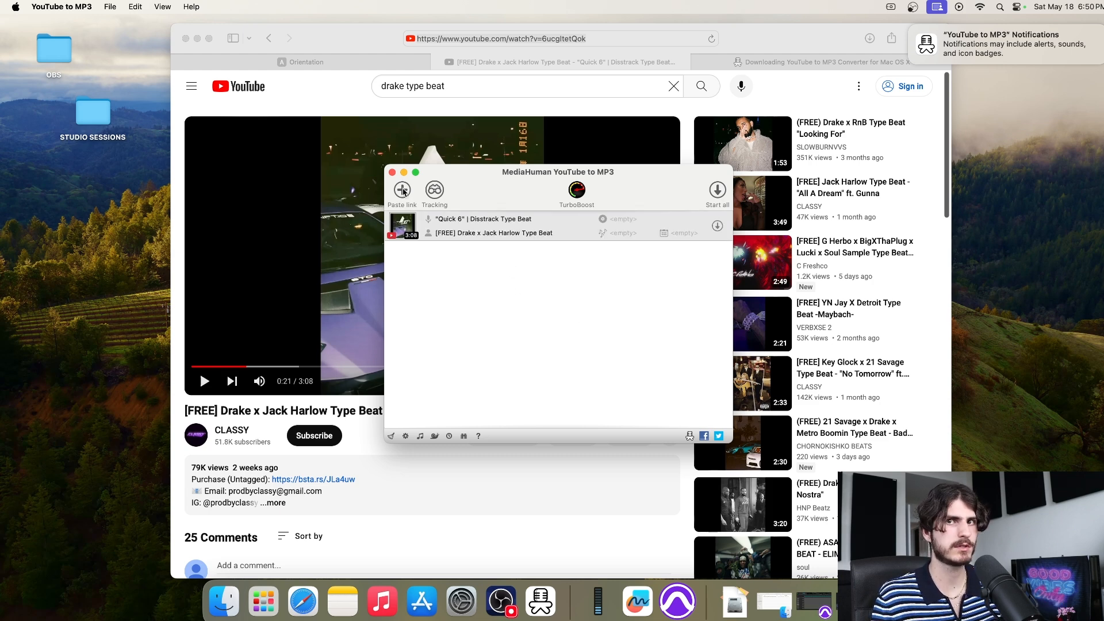
{"action": "left_click", "coordinate": [717, 226]}
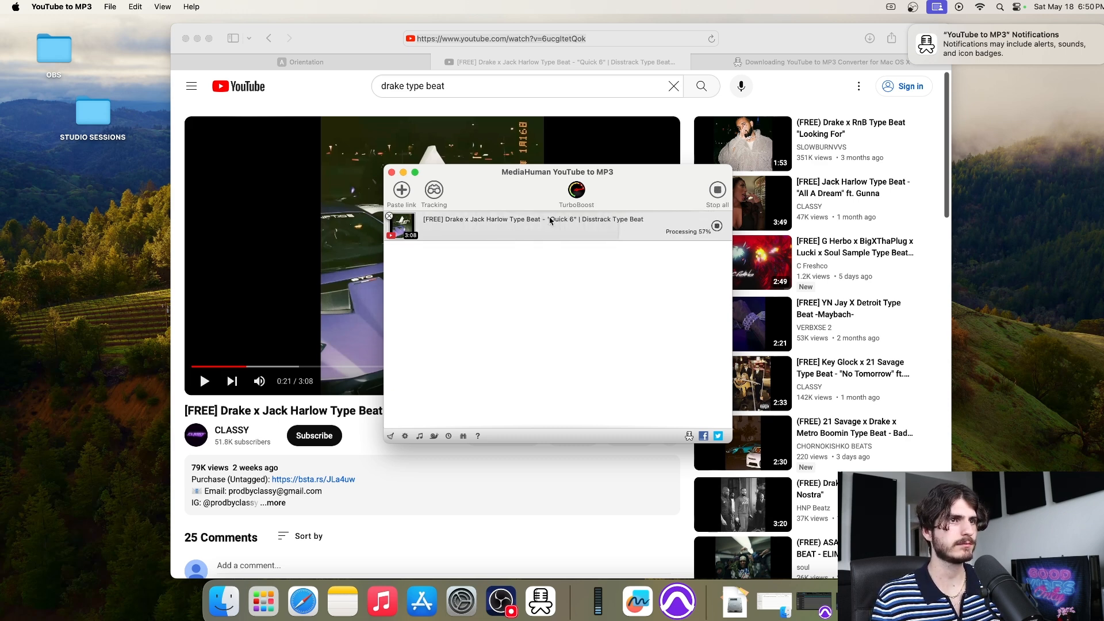
{"action": "left_click", "coordinate": [392, 173]}
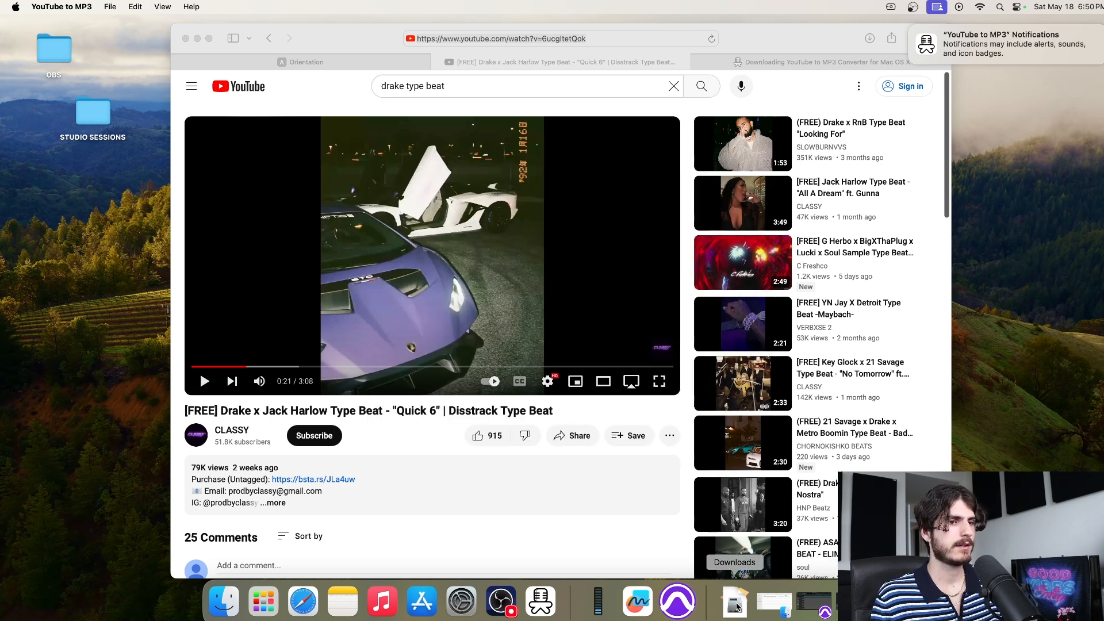
Reveal the MediaHuman-downloaded beat MP3 in Finder and close the converter window
{"action": "left_click", "coordinate": [774, 603]}
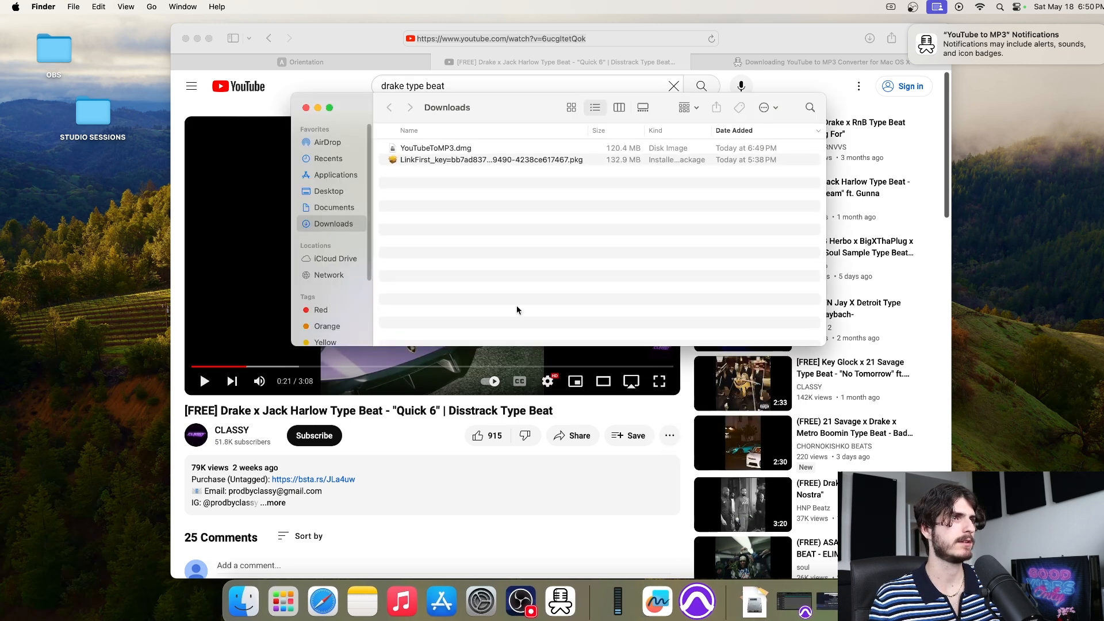
{"action": "left_click", "coordinate": [307, 108]}
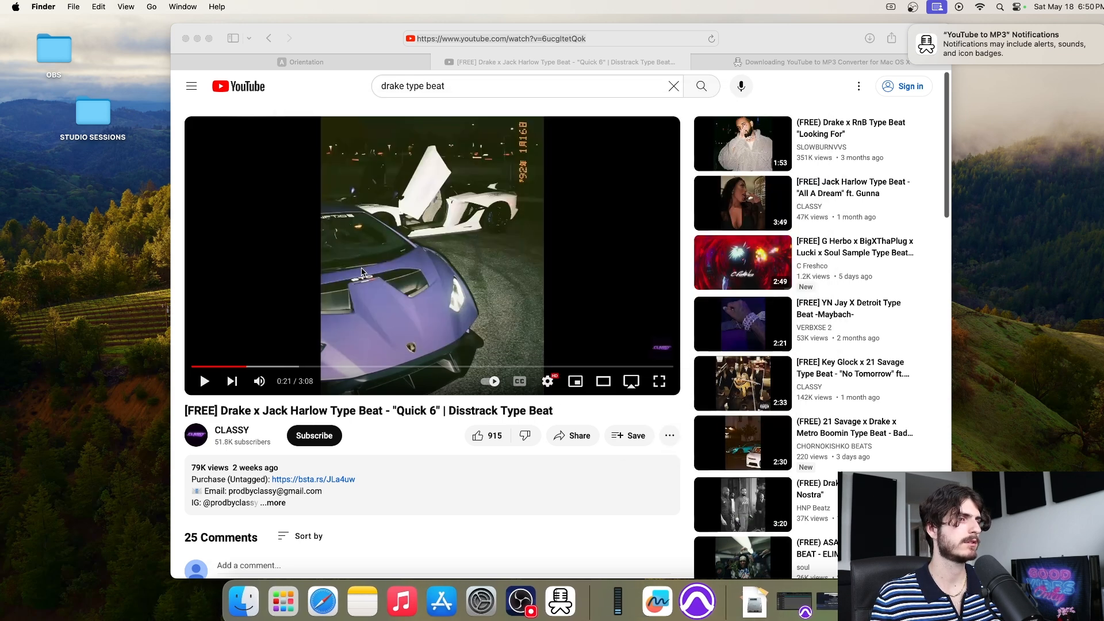
{"action": "left_click", "coordinate": [561, 602]}
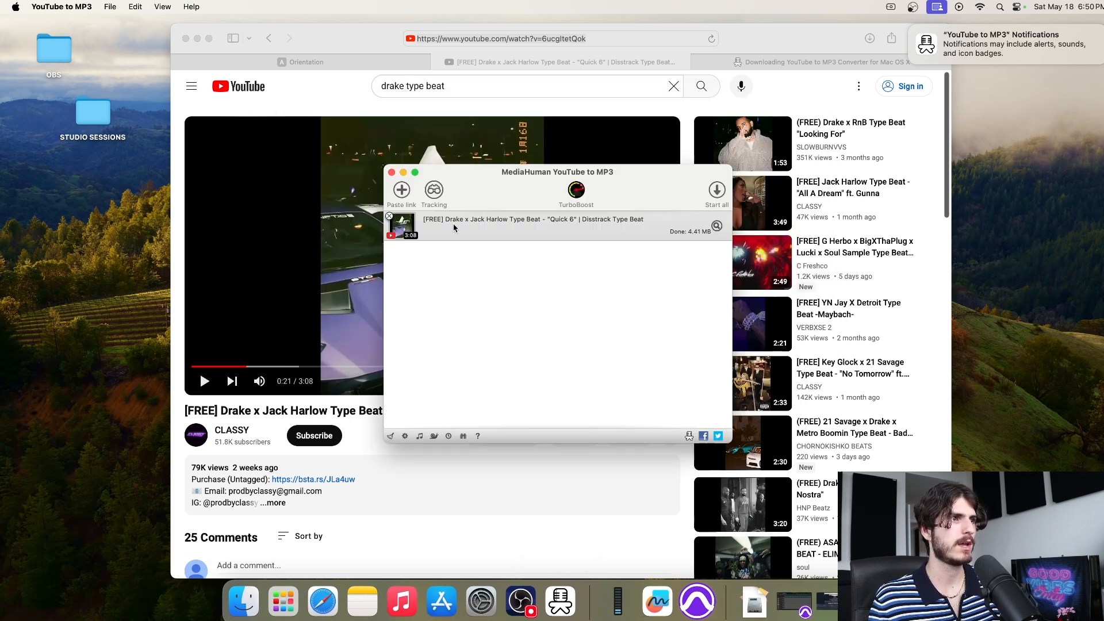
{"action": "left_click", "coordinate": [716, 227]}
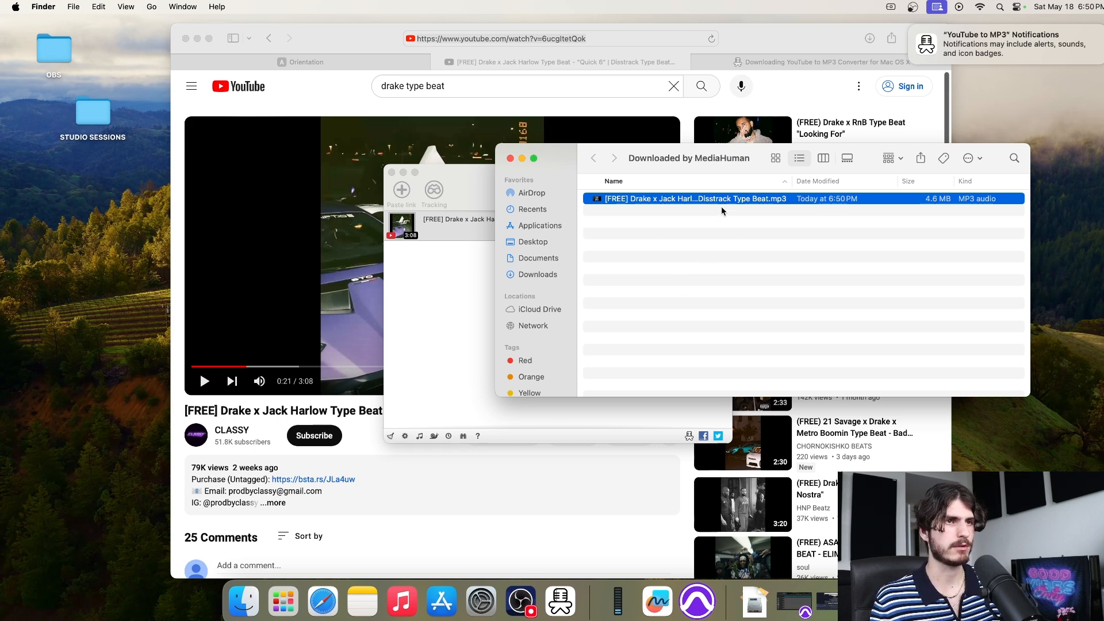
{"action": "left_click", "coordinate": [197, 39]}
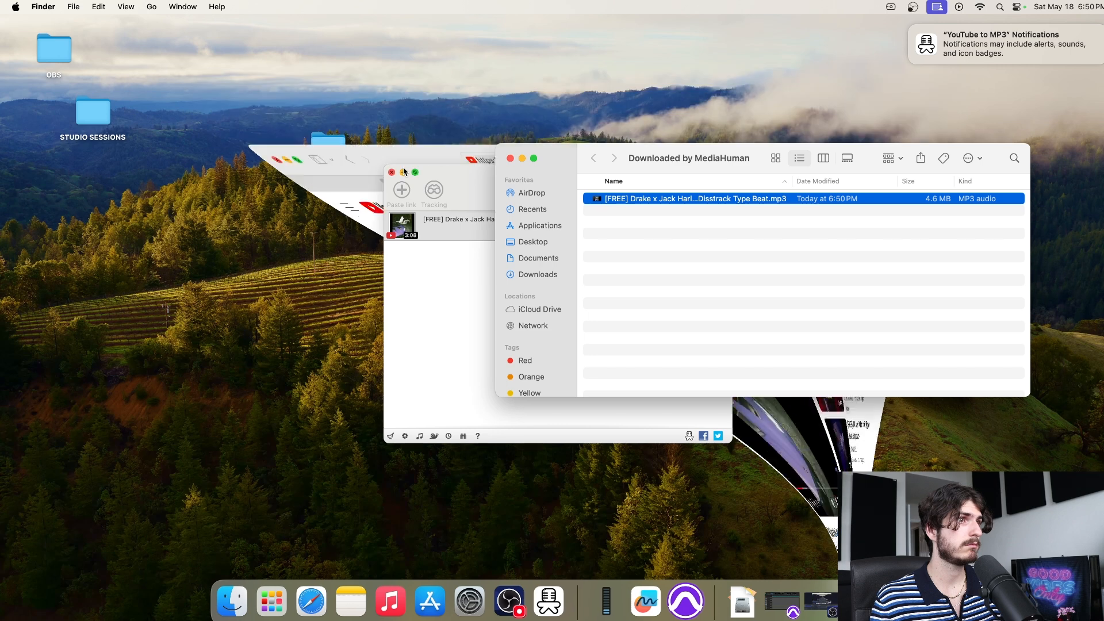
{"action": "left_click", "coordinate": [391, 173]}
Move the beat MP3 into SONGS > soko_one_for_all_may18_2024 and close the MediaHuman downloads window
{"action": "double_click", "coordinate": [327, 149]}
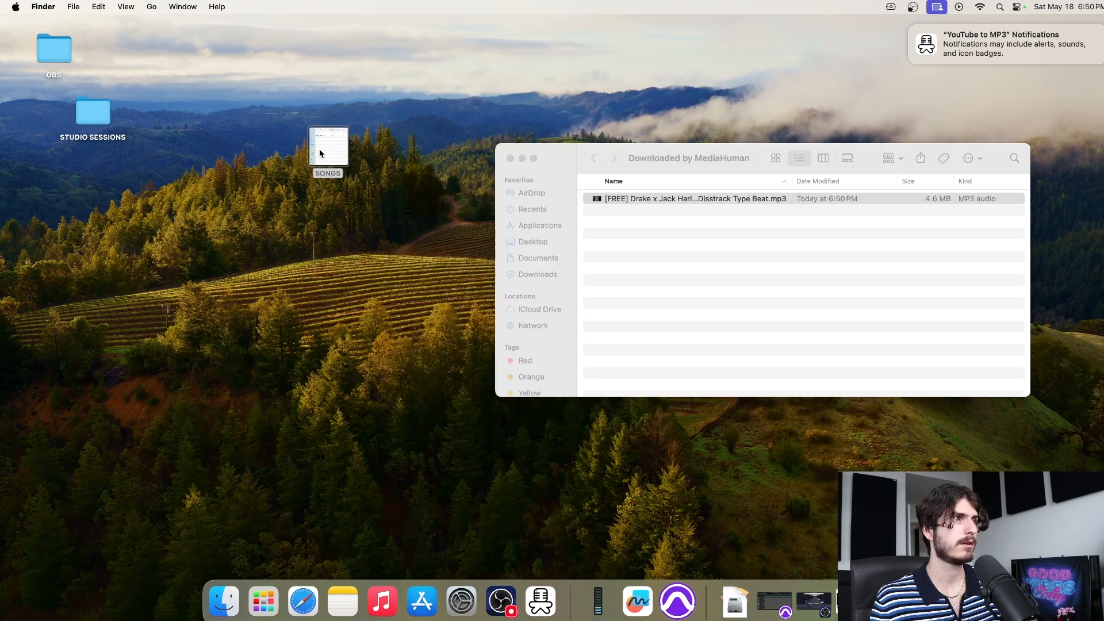
{"action": "left_click_drag", "start_coordinate": [481, 88], "coordinate": [275, 41]}
{"action": "double_click", "coordinate": [253, 85]}
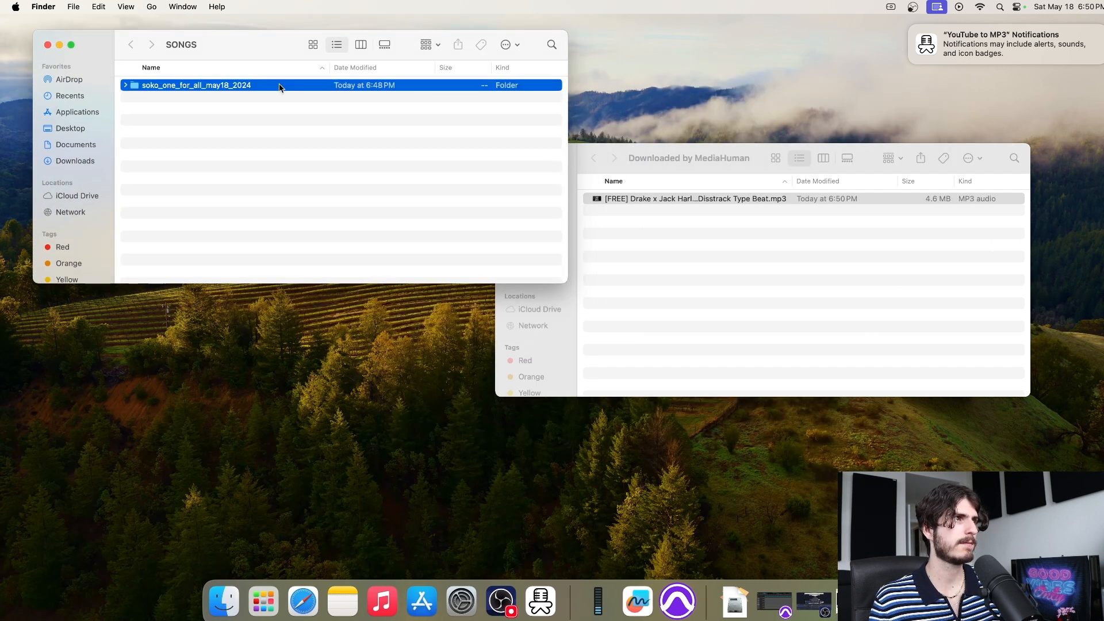
{"action": "left_click_drag", "start_coordinate": [737, 199], "coordinate": [483, 227]}
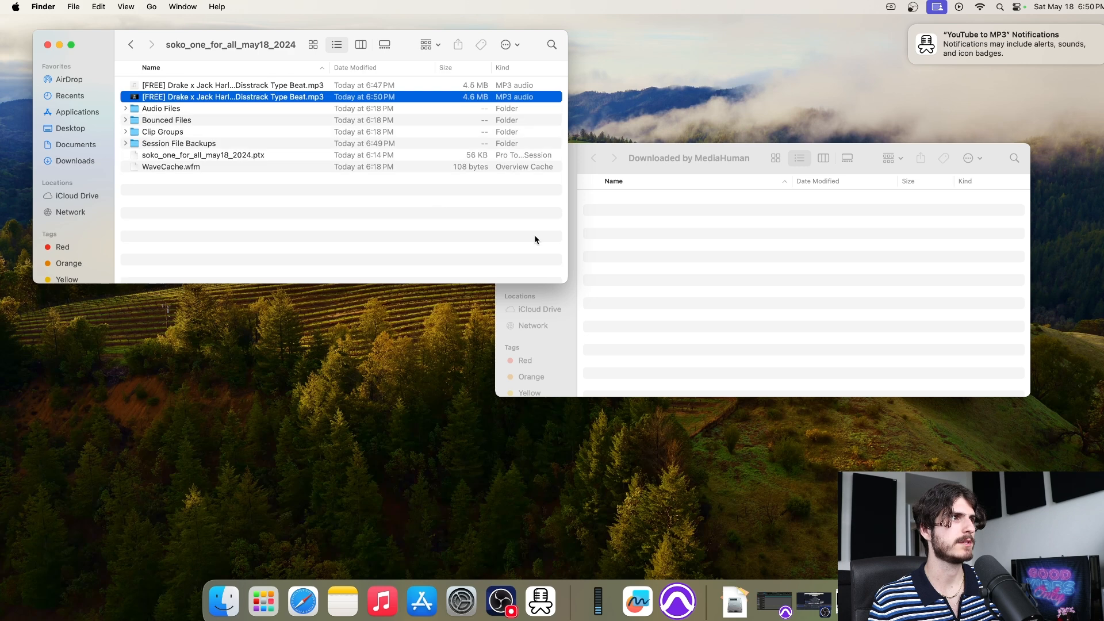
{"action": "left_click", "coordinate": [603, 194]}
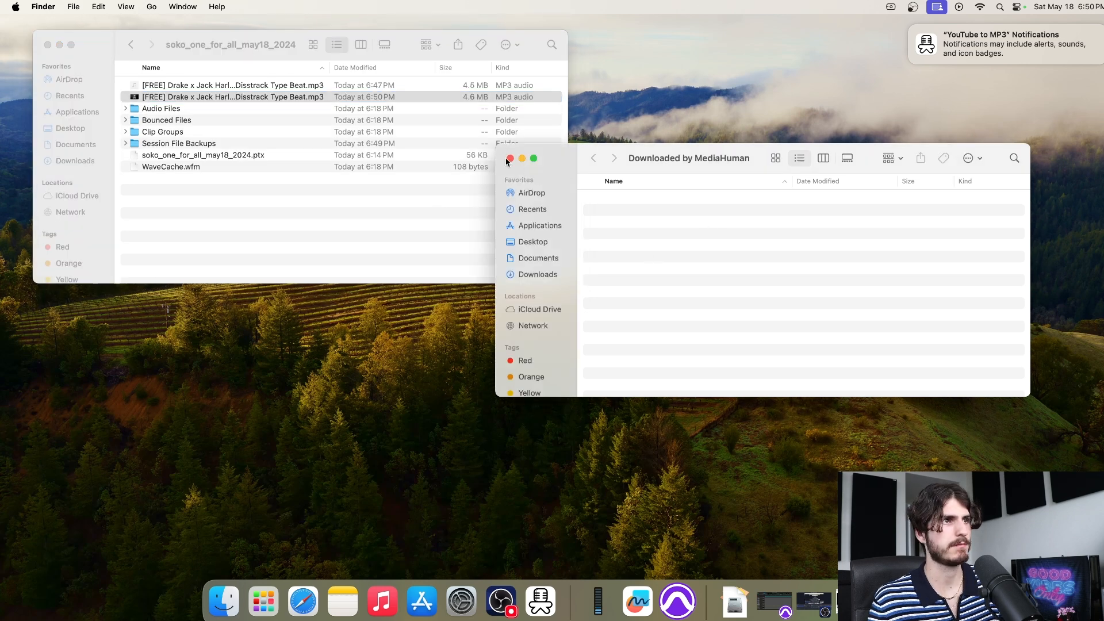
{"action": "left_click", "coordinate": [506, 157]}
{"action": "mouse_move", "coordinate": [982, 57]}
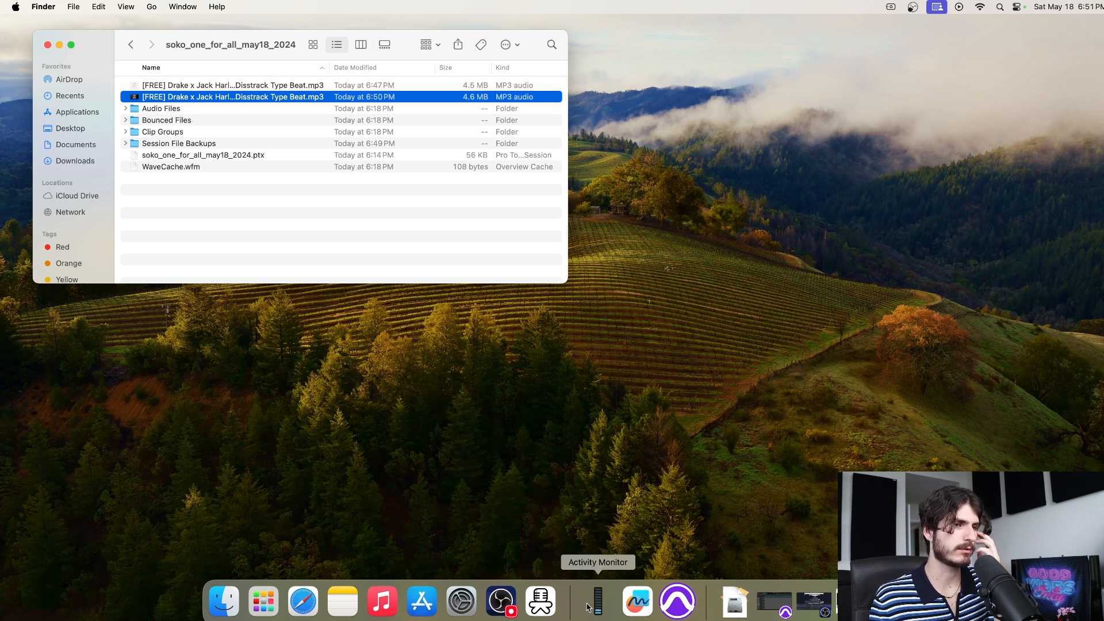
In the Pro Tools vocal session, open File > Import > Audio
{"action": "left_click", "coordinate": [686, 602]}
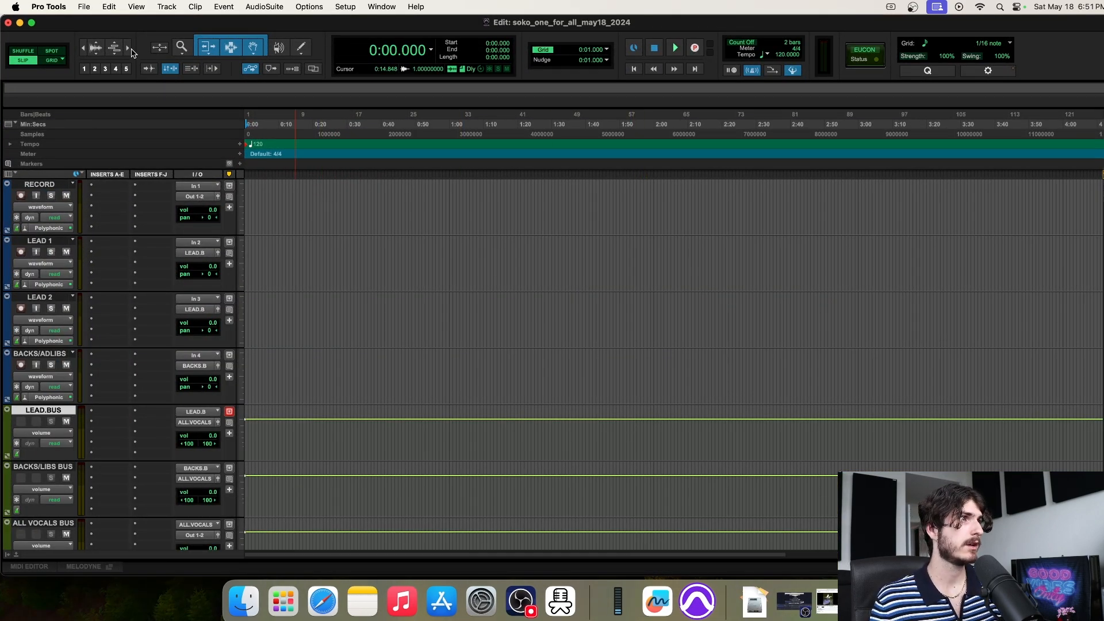
{"action": "left_click", "coordinate": [85, 9]}
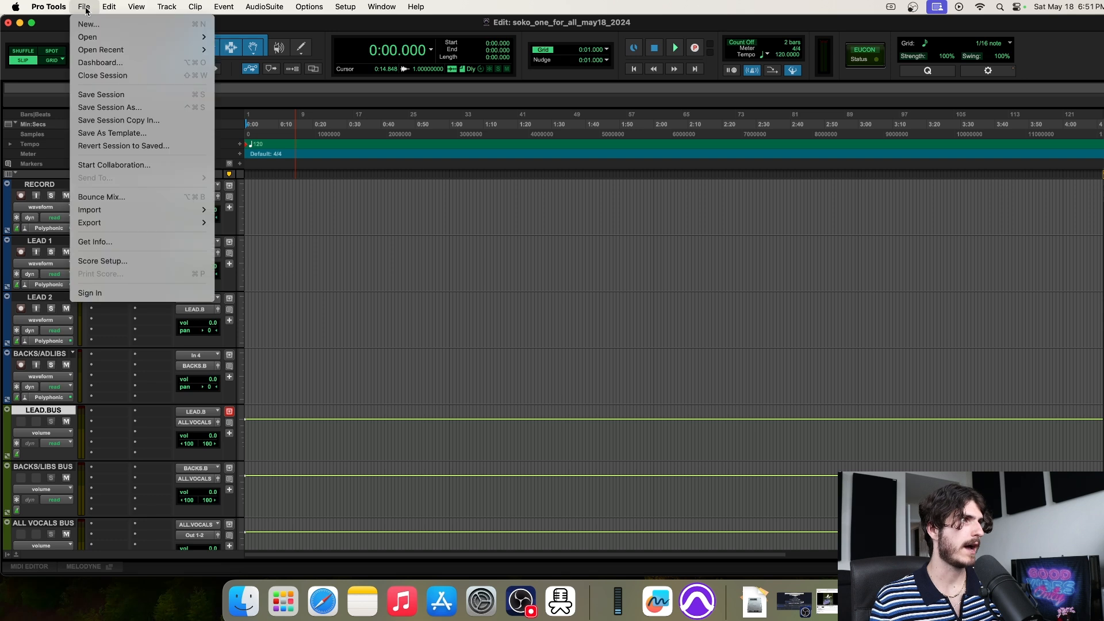
{"action": "mouse_move", "coordinate": [147, 211]}
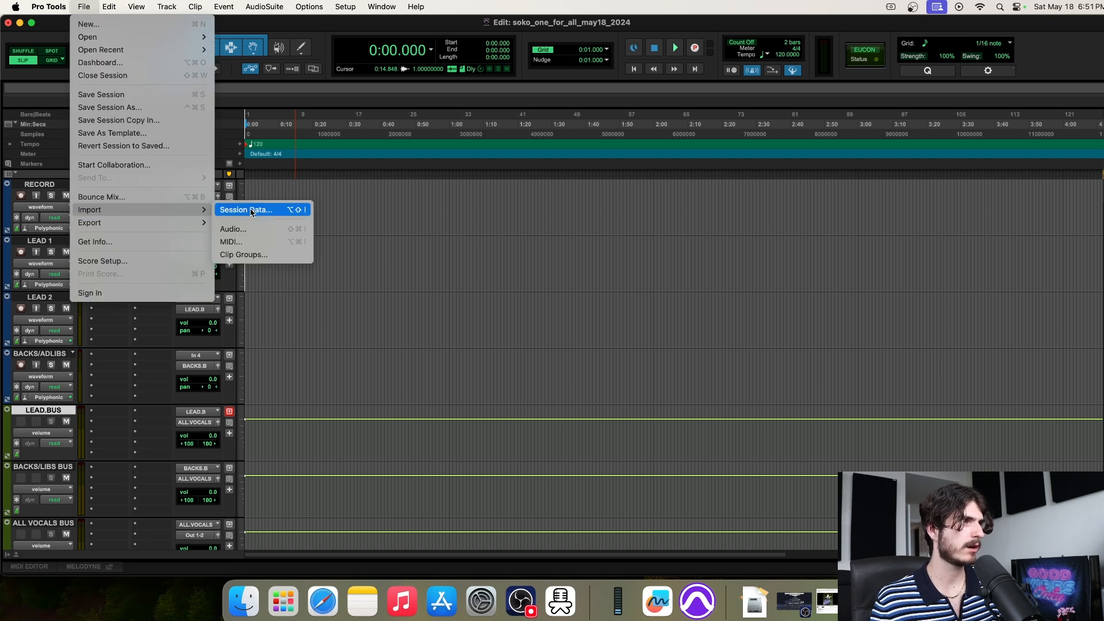
{"action": "left_click", "coordinate": [251, 230]}
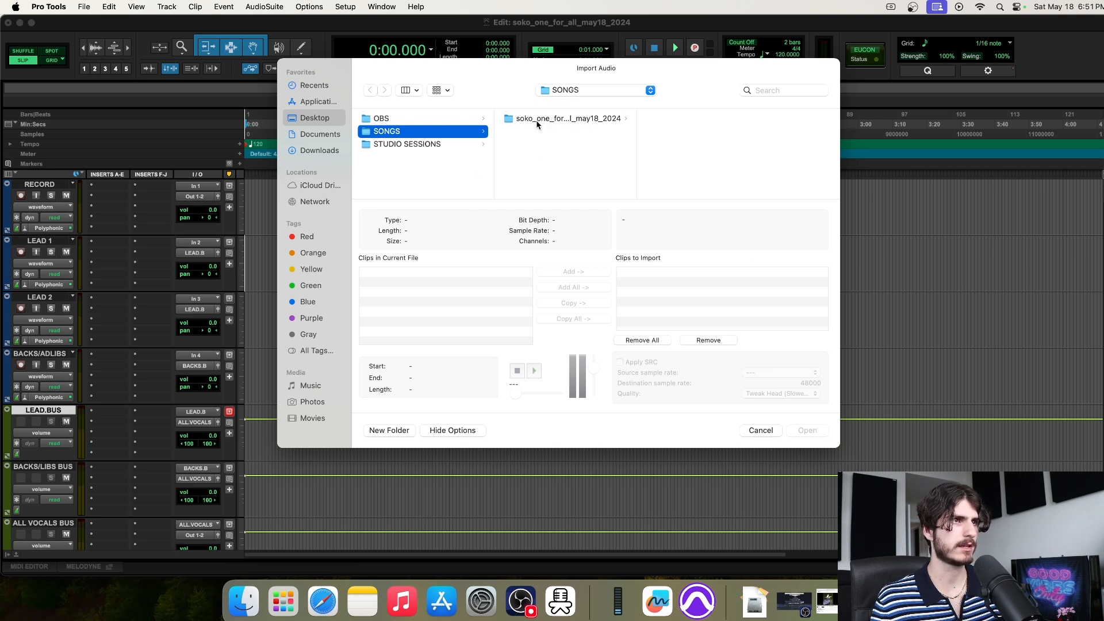
Convert and import the Drake type beat MP3 from the session folder into Audio Files as a new track
{"action": "left_click", "coordinate": [555, 122]}
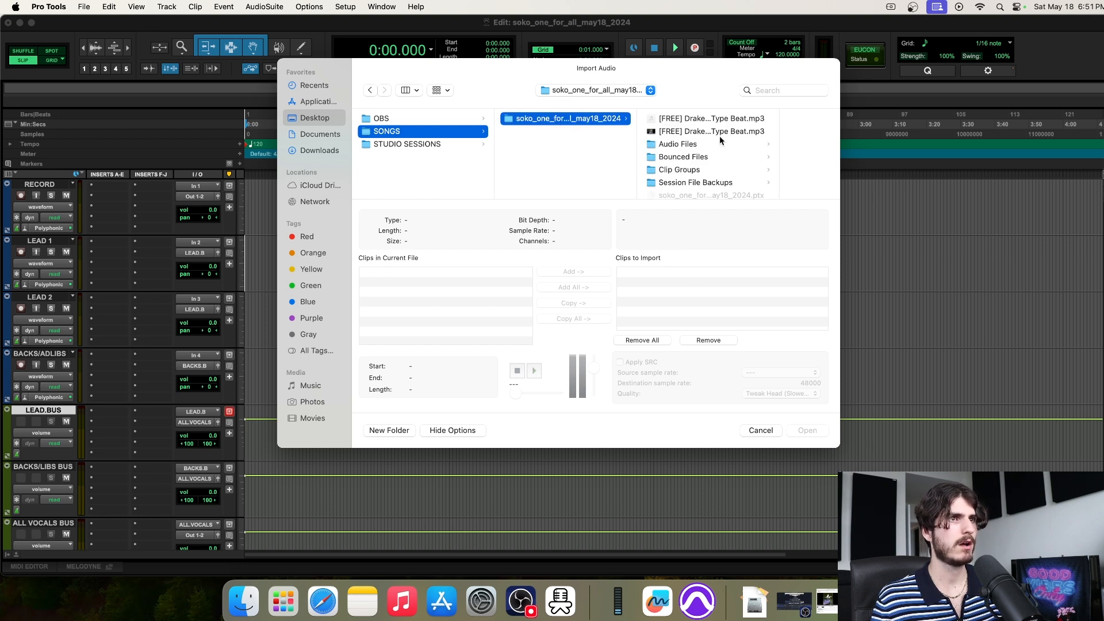
{"action": "left_click", "coordinate": [710, 119]}
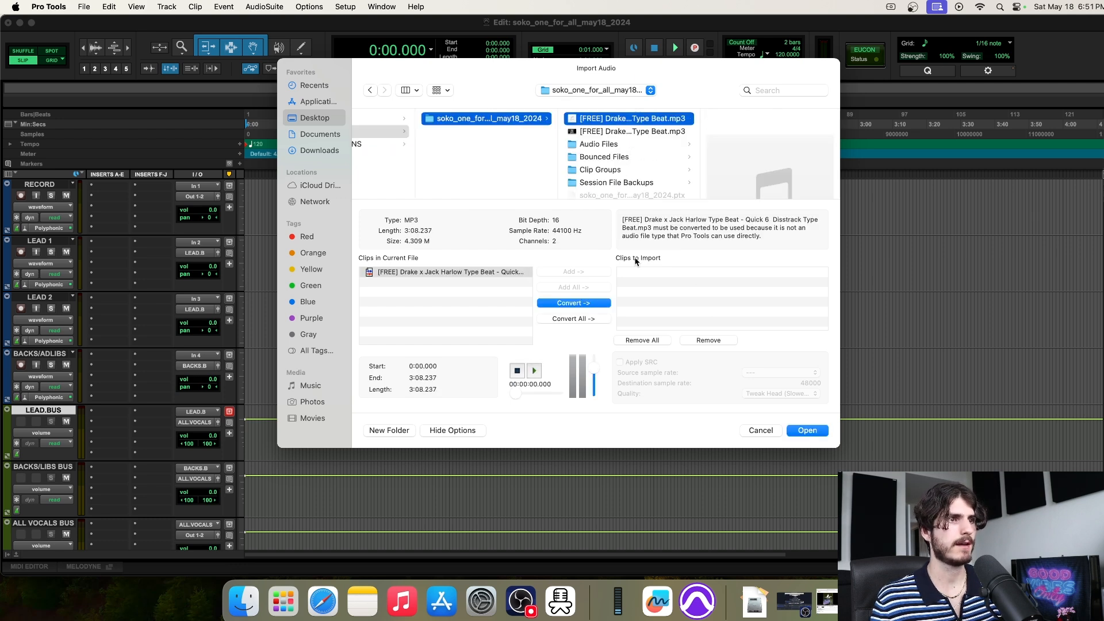
{"action": "left_click", "coordinate": [585, 305]}
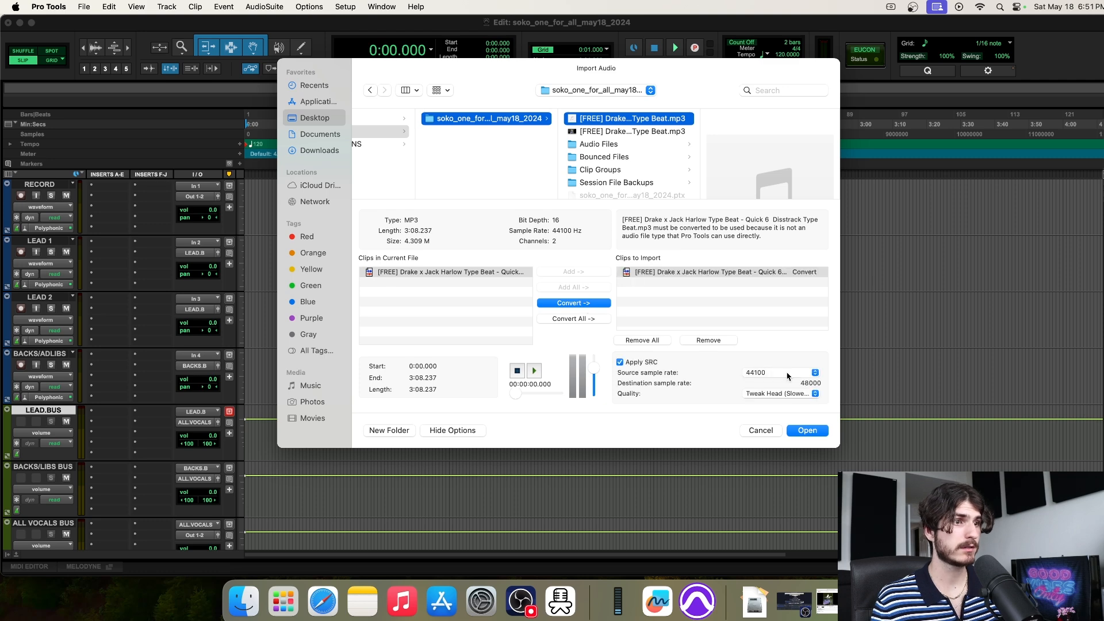
{"action": "left_click", "coordinate": [814, 430]}
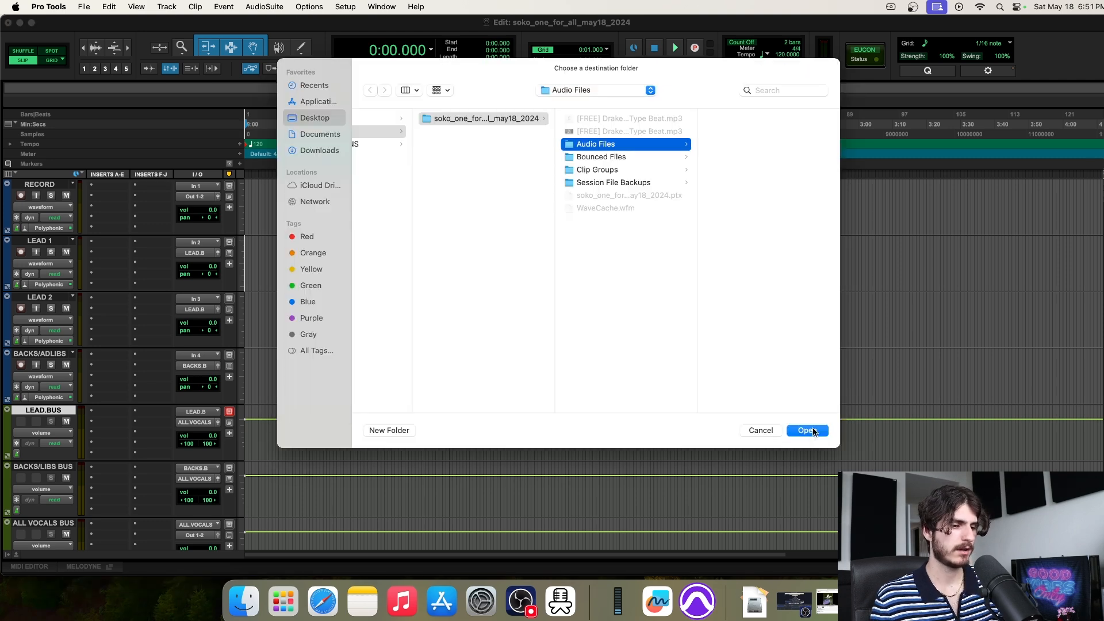
{"action": "left_click", "coordinate": [813, 430]}
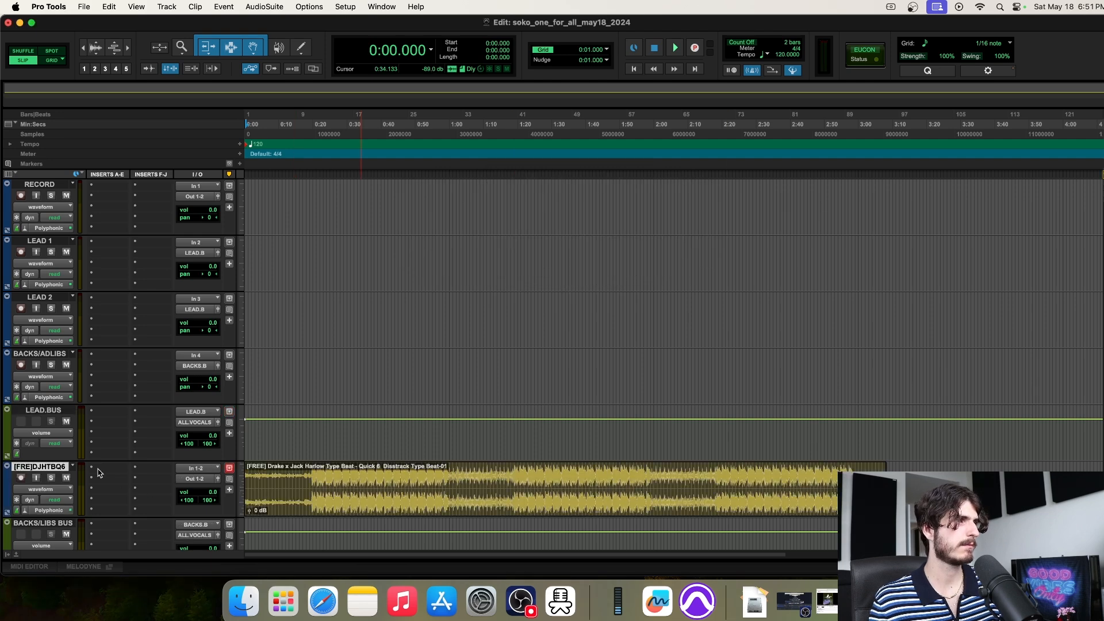
{"action": "left_click_drag", "start_coordinate": [40, 467], "coordinate": [74, 192]}
Lower the beat track's volume to -10.6 dB and preview playback from 0:18.432
{"action": "left_click", "coordinate": [316, 201]}
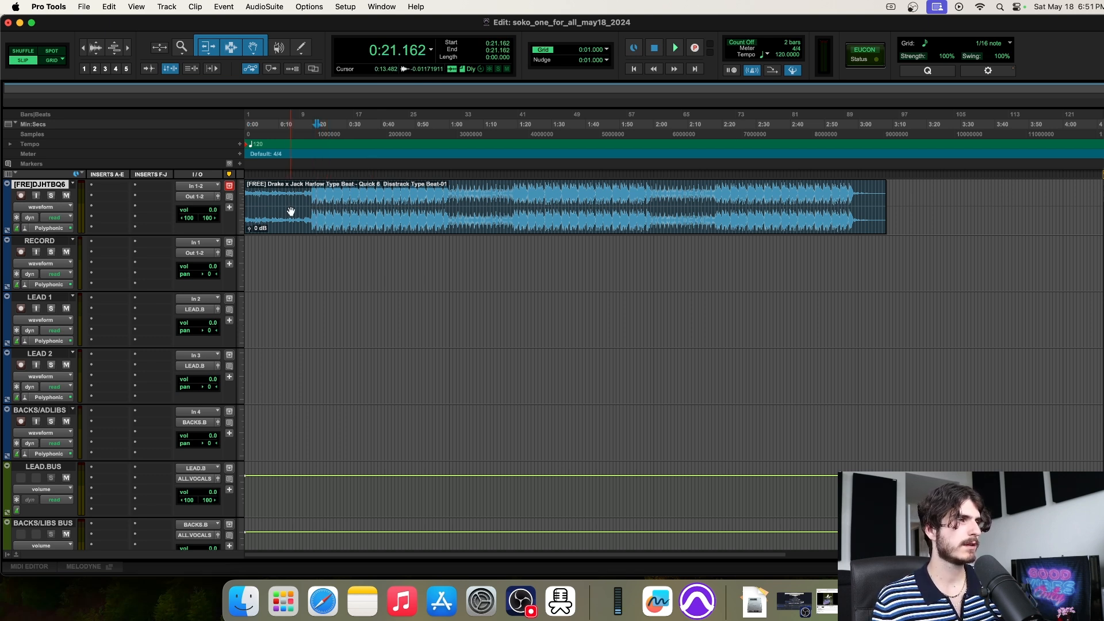
{"action": "left_click", "coordinate": [308, 198]}
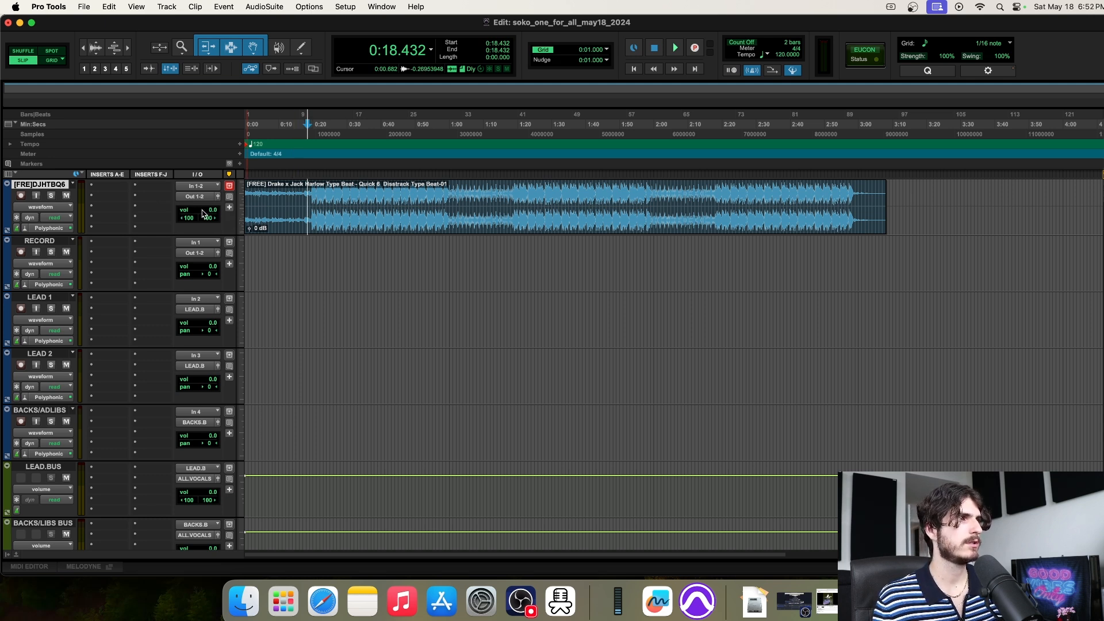
{"action": "left_click_drag", "start_coordinate": [214, 210], "coordinate": [215, 225]}
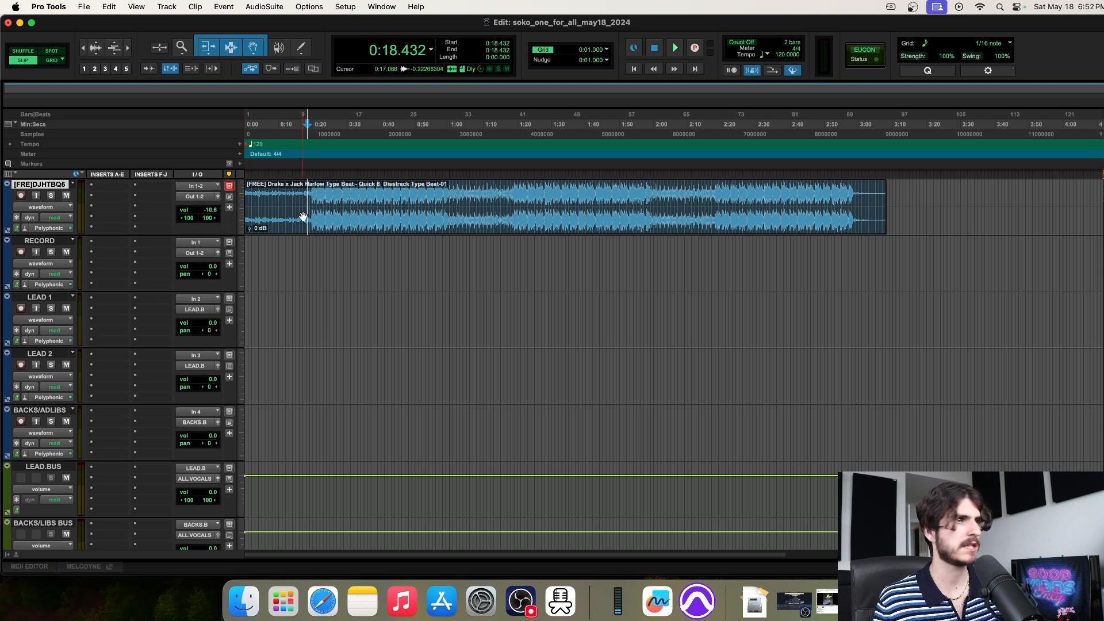
{"action": "key", "text": "space"}
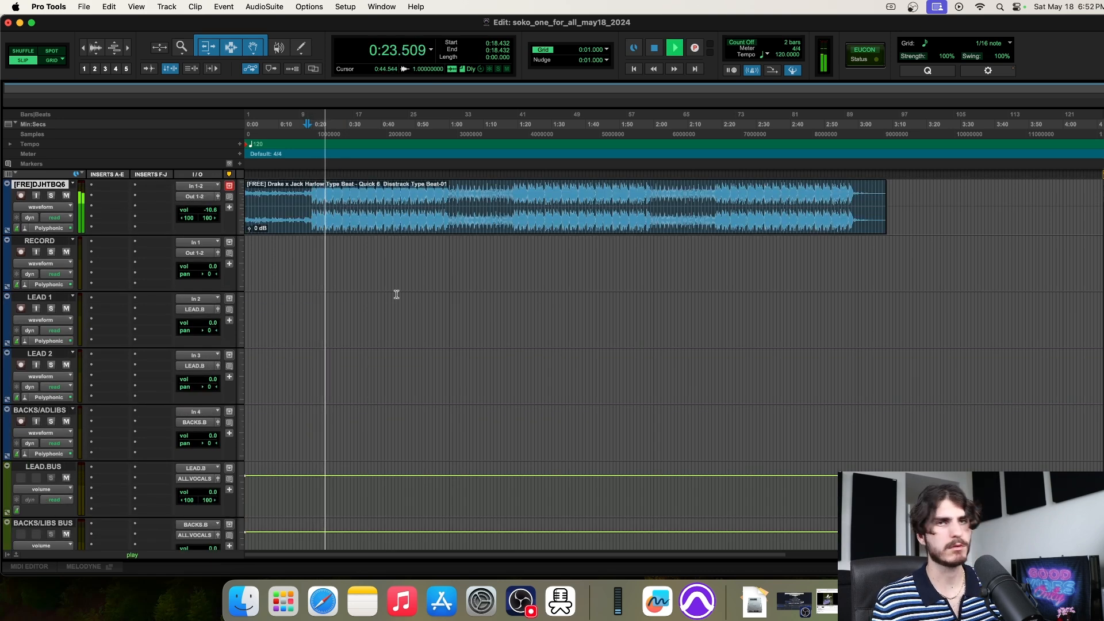
{"action": "key", "text": "space"}
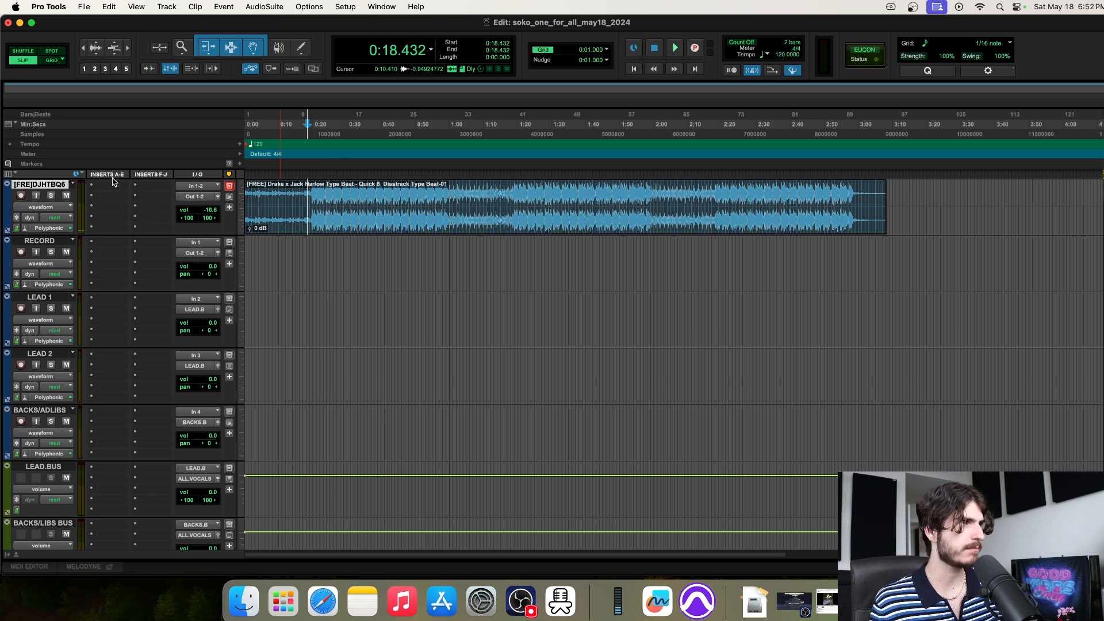
From the video description's bsta.rs link, open Quick 6's BeatStars lease options from the $29.99 buy button
{"action": "left_click", "coordinate": [324, 601]}
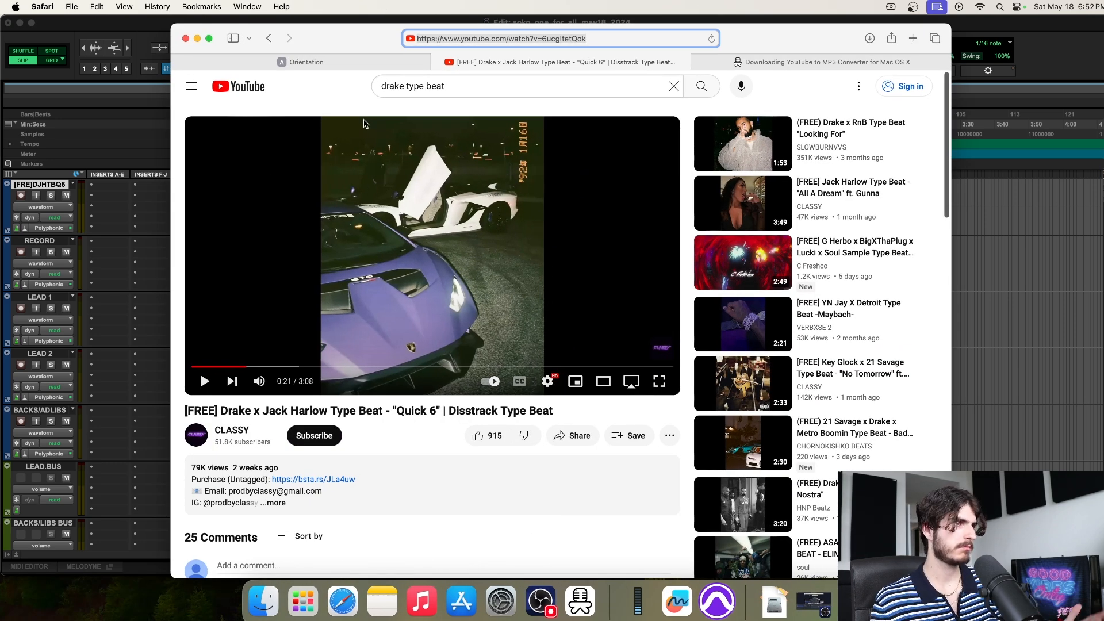
{"action": "scroll", "coordinate": [430, 223], "scroll_direction": "down", "scroll_amount": 2}
{"action": "scroll", "coordinate": [430, 224], "scroll_direction": "down", "scroll_amount": 5}
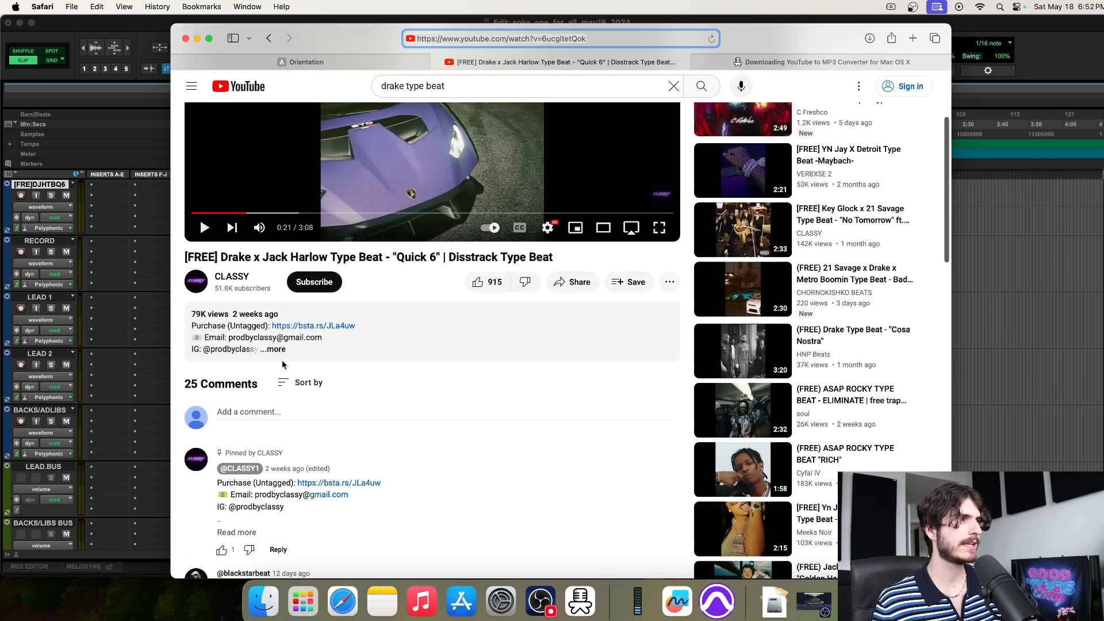
{"action": "left_click", "coordinate": [277, 353]}
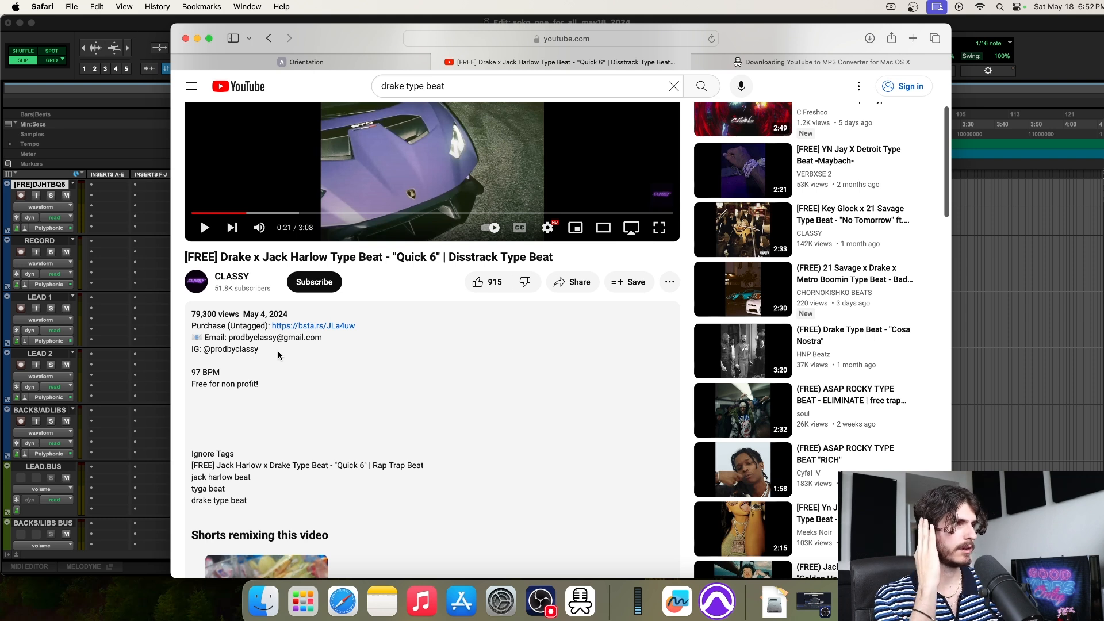
{"action": "left_click", "coordinate": [316, 326]}
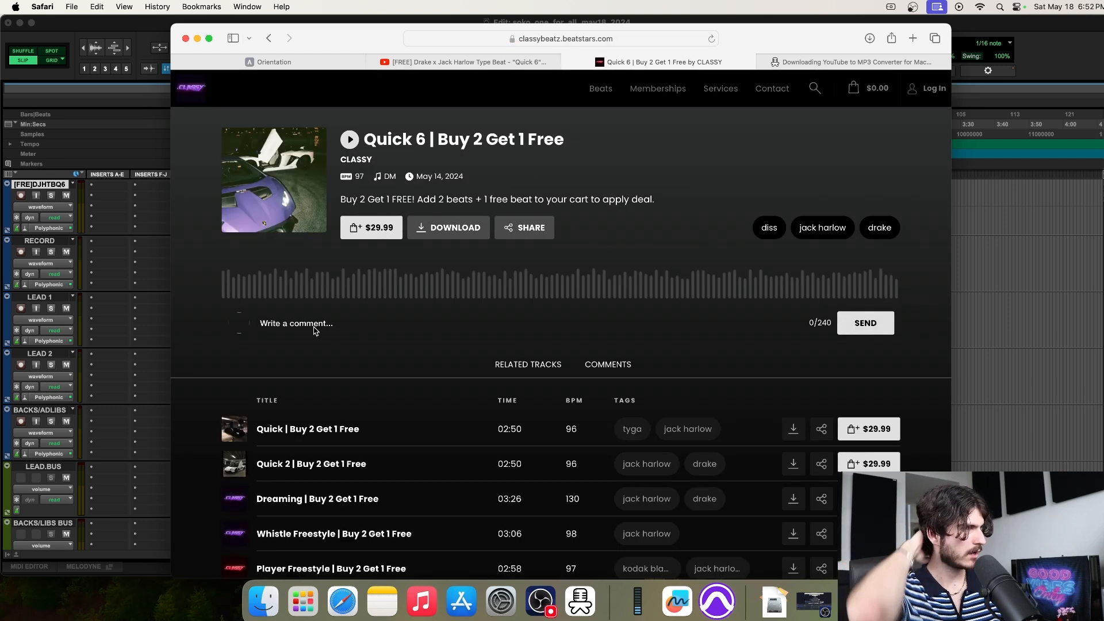
{"action": "left_click", "coordinate": [361, 233]}
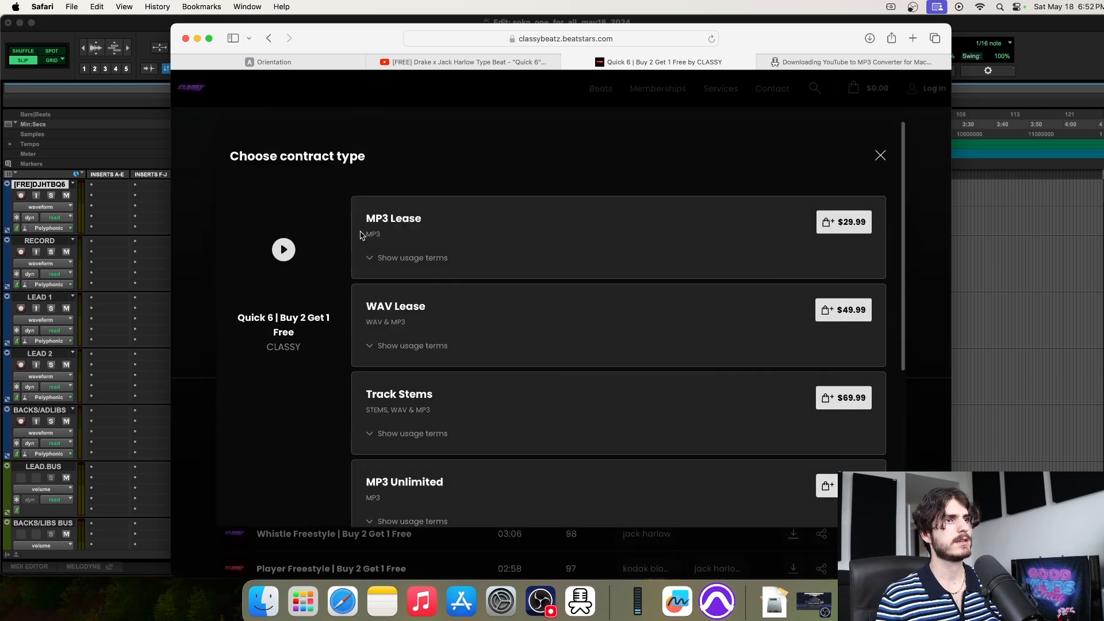
{"action": "scroll", "coordinate": [475, 317], "scroll_direction": "down", "scroll_amount": 3}
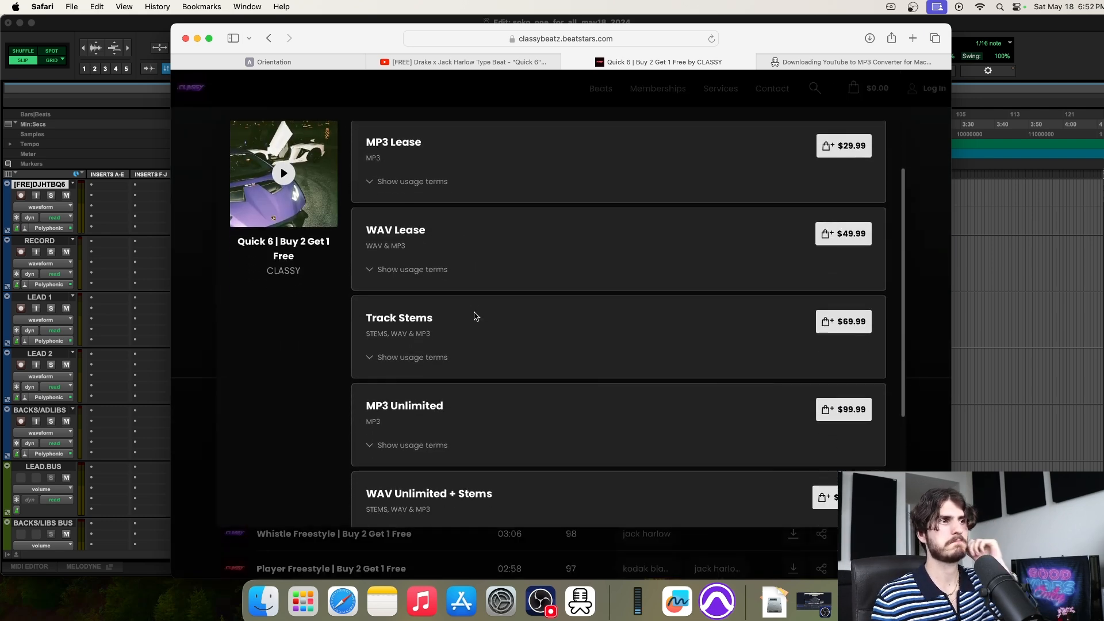
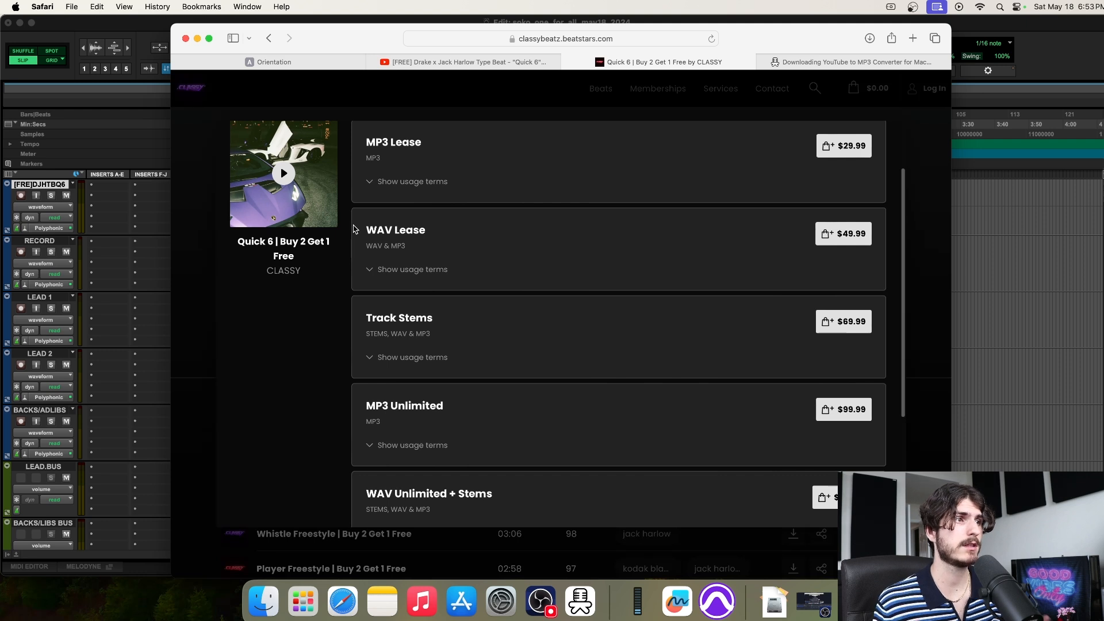
Expand and collapse the MP3 Lease usage terms several times to review them
{"action": "left_click", "coordinate": [379, 182]}
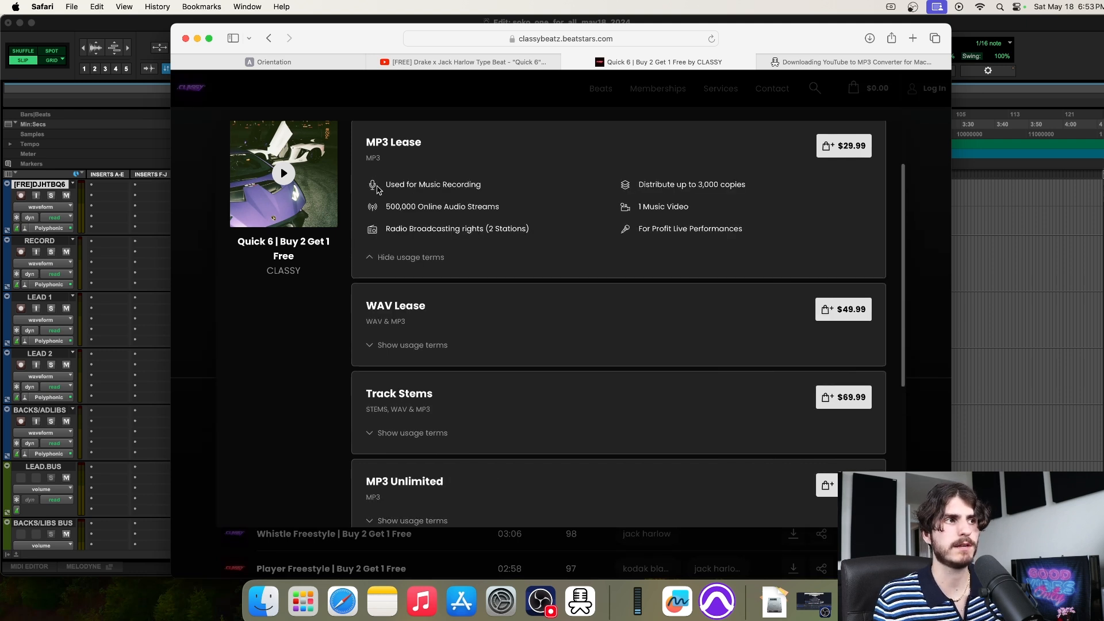
{"action": "left_click", "coordinate": [372, 258]}
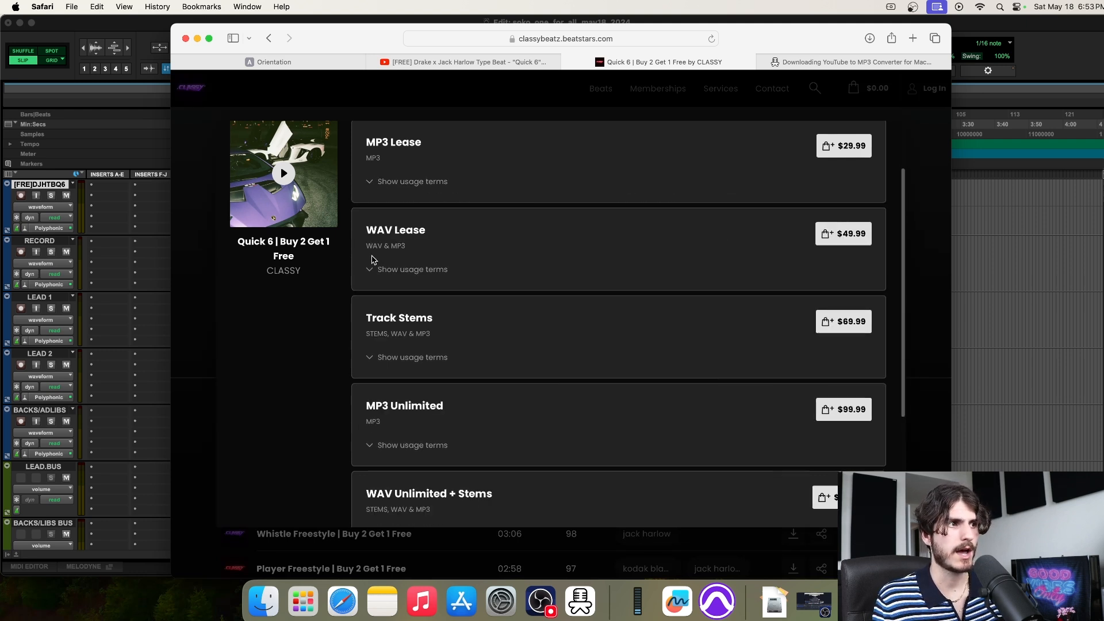
{"action": "left_click", "coordinate": [375, 180]}
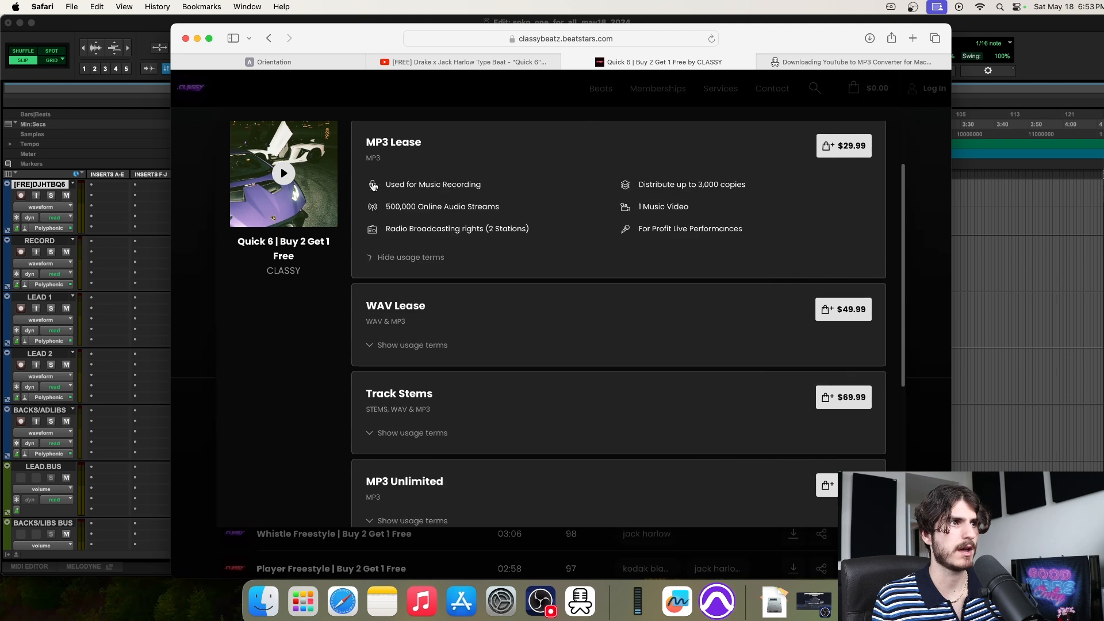
{"action": "left_click", "coordinate": [385, 257]}
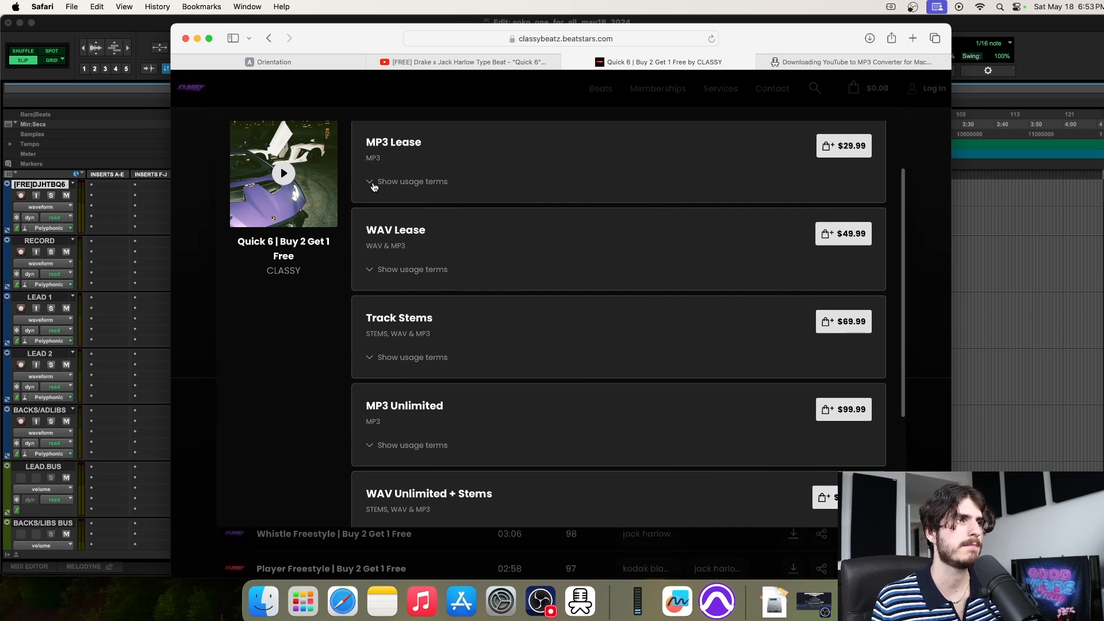
{"action": "left_click", "coordinate": [373, 183]}
{"action": "left_click", "coordinate": [392, 259]}
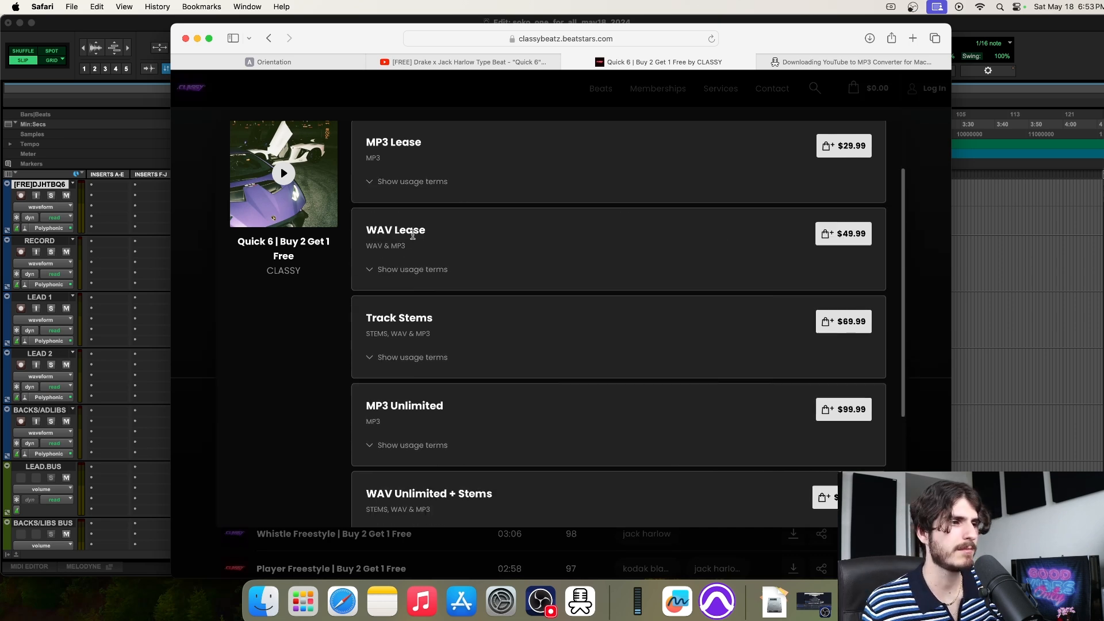
Highlight the Exclusive Rights heading and its NEGOTIATE price label
{"action": "scroll", "coordinate": [413, 237], "scroll_direction": "down", "scroll_amount": 5}
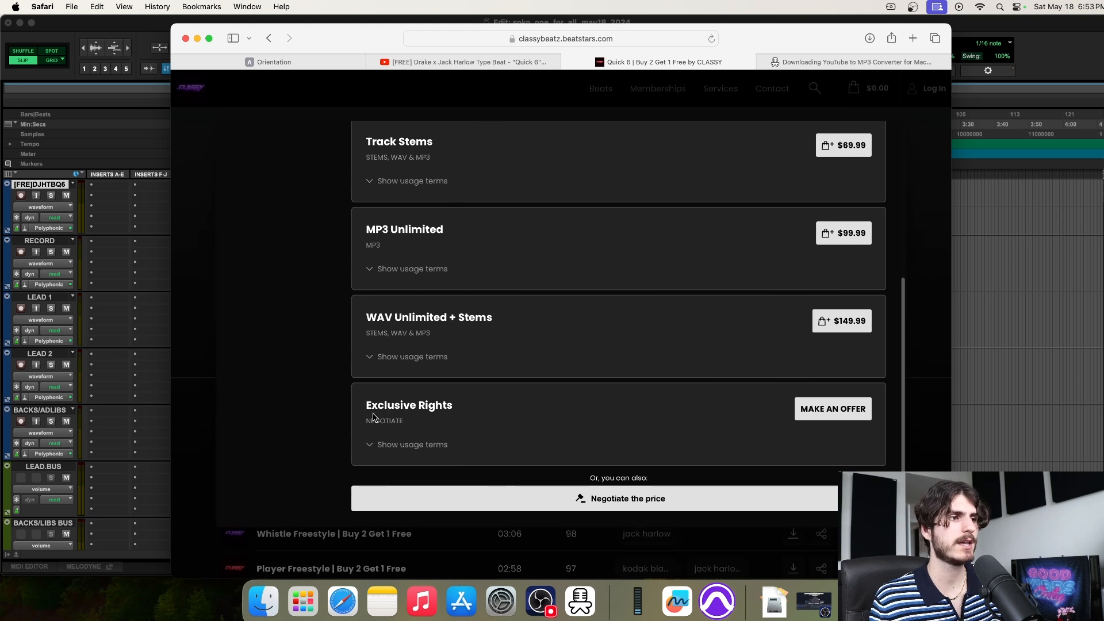
{"action": "left_click_drag", "start_coordinate": [367, 421], "coordinate": [477, 425]}
{"action": "left_click_drag", "start_coordinate": [366, 405], "coordinate": [475, 406]}
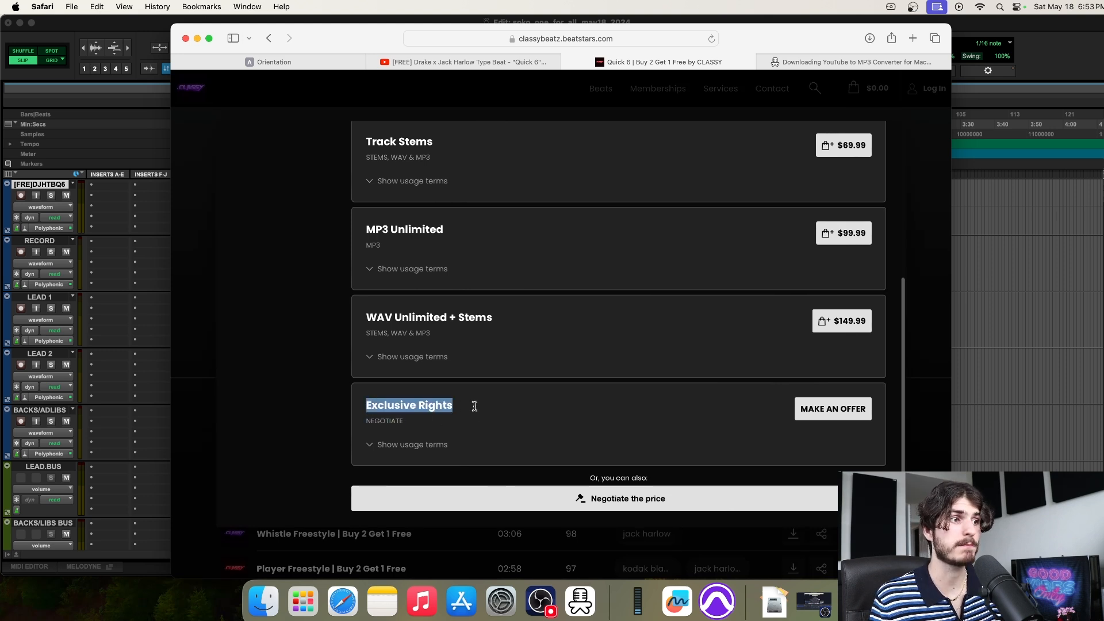
{"action": "scroll", "coordinate": [577, 243], "scroll_direction": "up", "scroll_amount": 7}
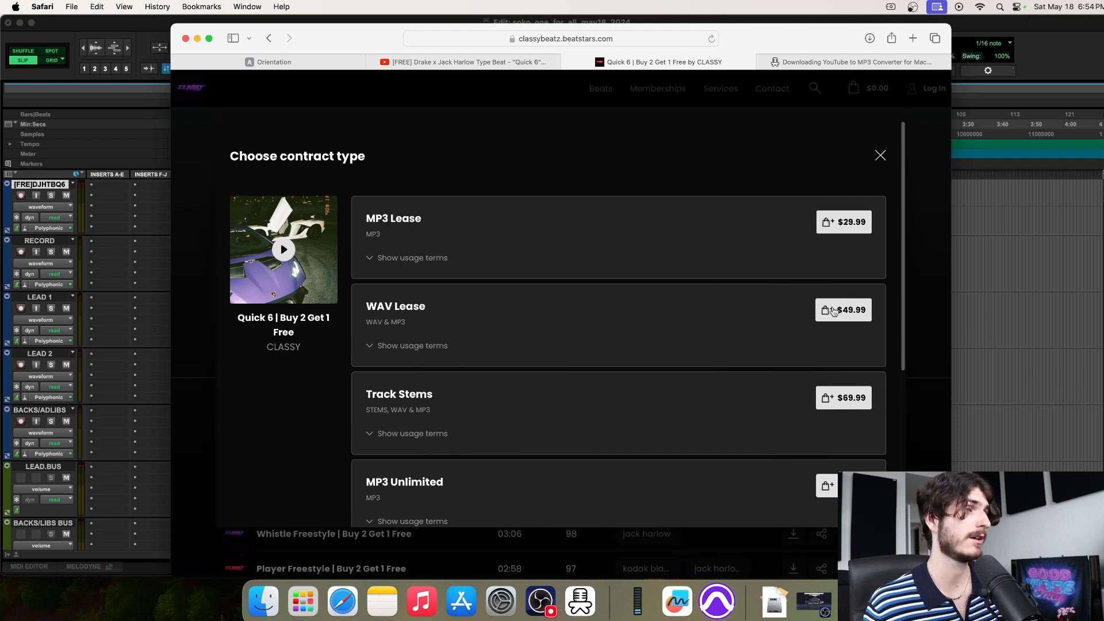
Scroll down the licence list and highlight the WAV Lease $49.99 title
{"action": "scroll", "coordinate": [803, 286], "scroll_direction": "down", "scroll_amount": 1}
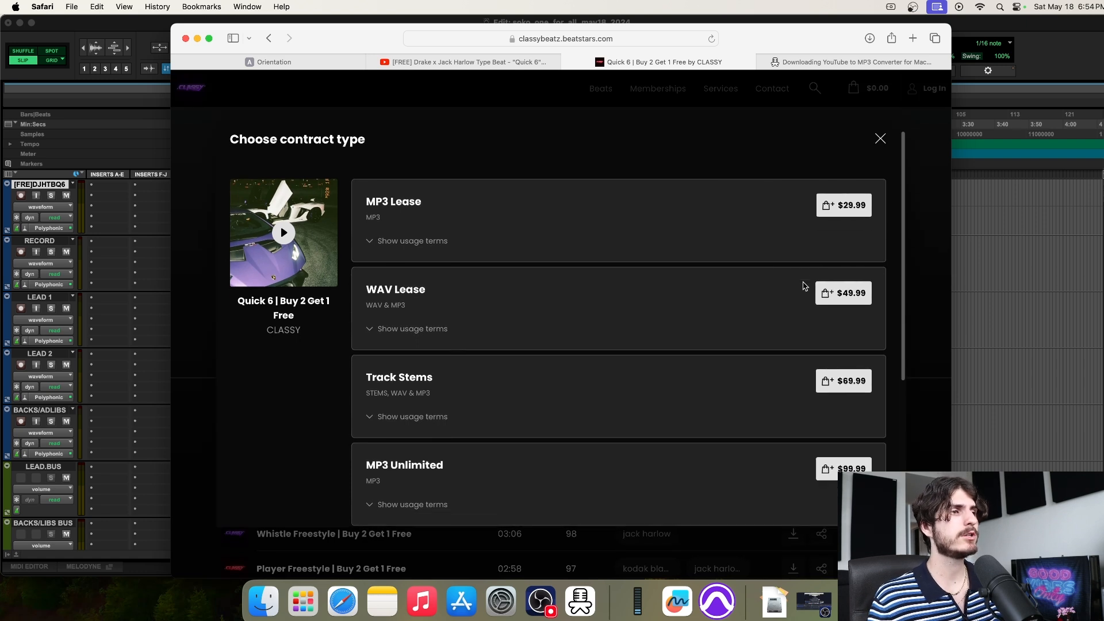
{"action": "scroll", "coordinate": [803, 285], "scroll_direction": "down", "scroll_amount": 1}
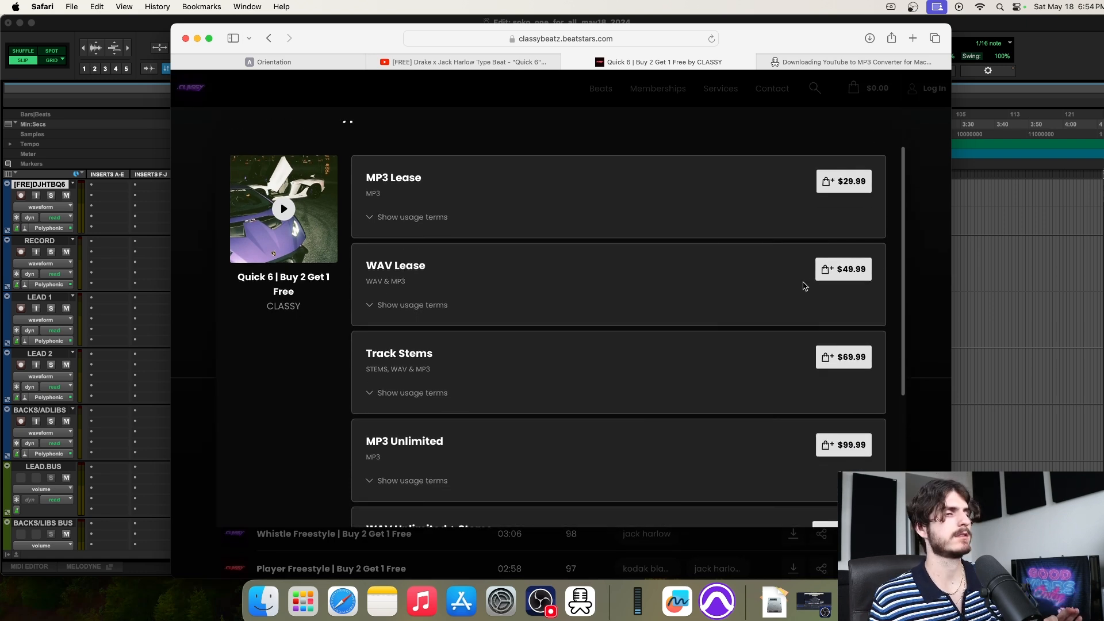
{"action": "scroll", "coordinate": [804, 286], "scroll_direction": "down", "scroll_amount": 3}
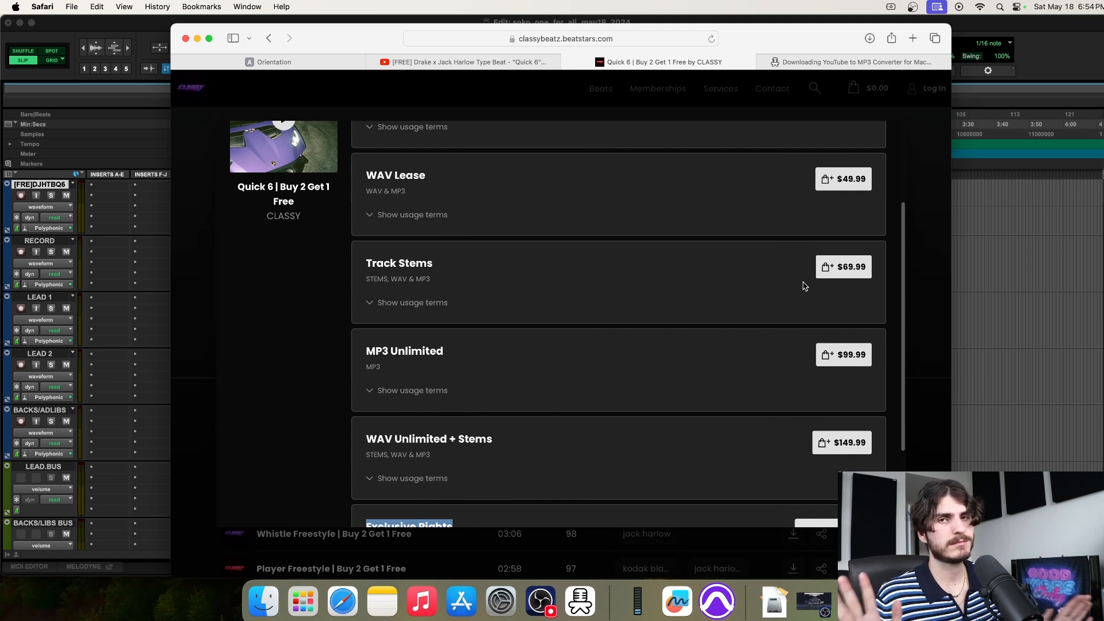
{"action": "scroll", "coordinate": [804, 286], "scroll_direction": "down", "scroll_amount": 2}
{"action": "scroll", "coordinate": [803, 286], "scroll_direction": "up", "scroll_amount": 5}
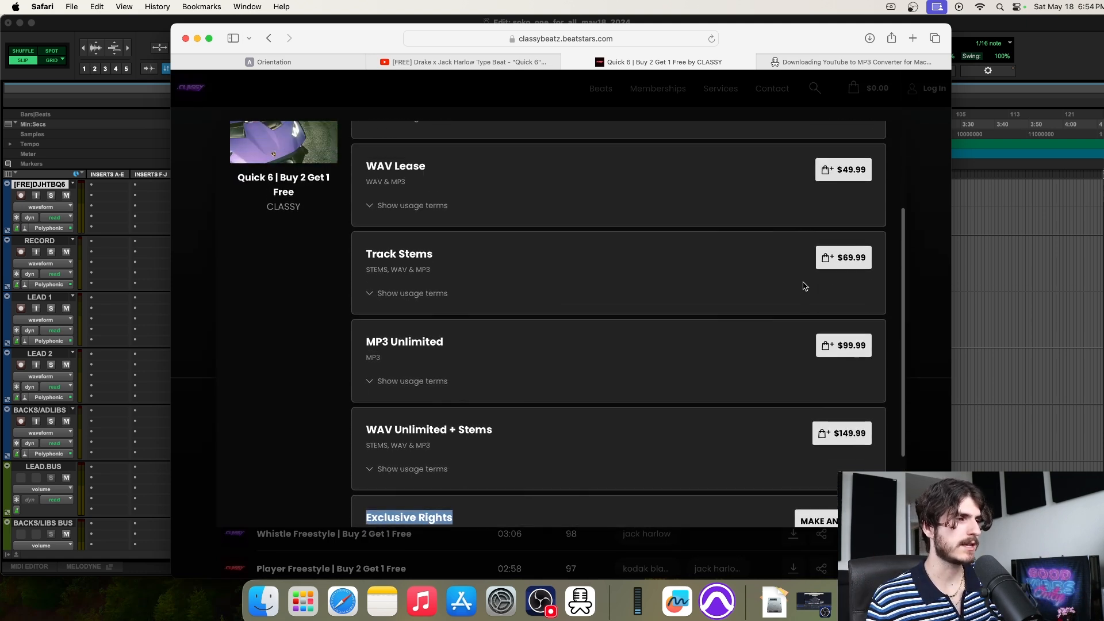
{"action": "scroll", "coordinate": [805, 286], "scroll_direction": "up", "scroll_amount": 1}
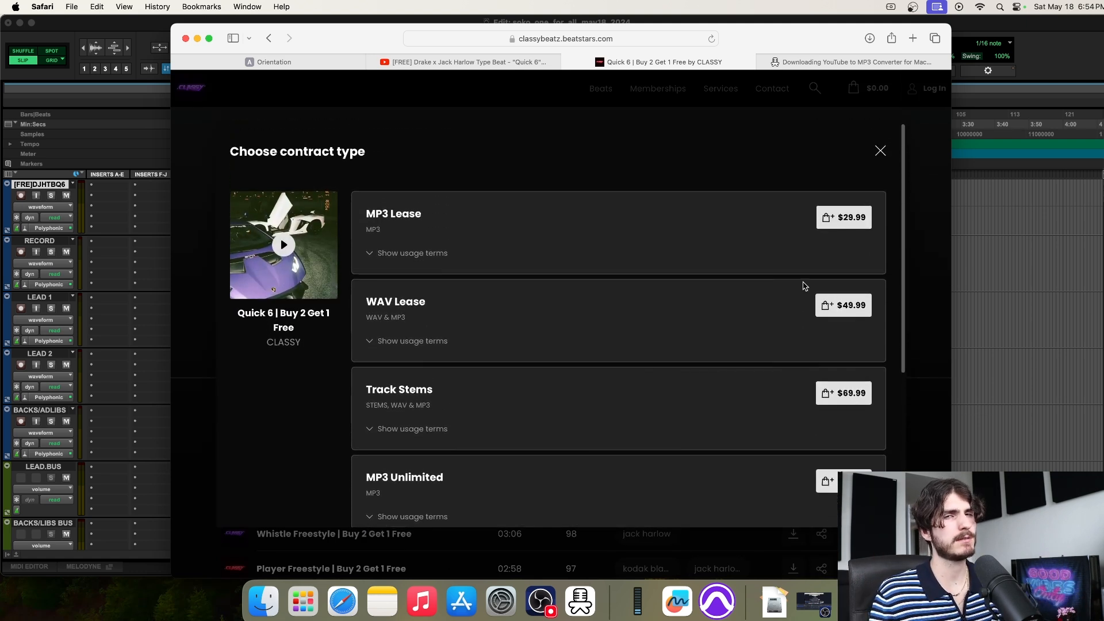
{"action": "scroll", "coordinate": [803, 286], "scroll_direction": "down", "scroll_amount": 2}
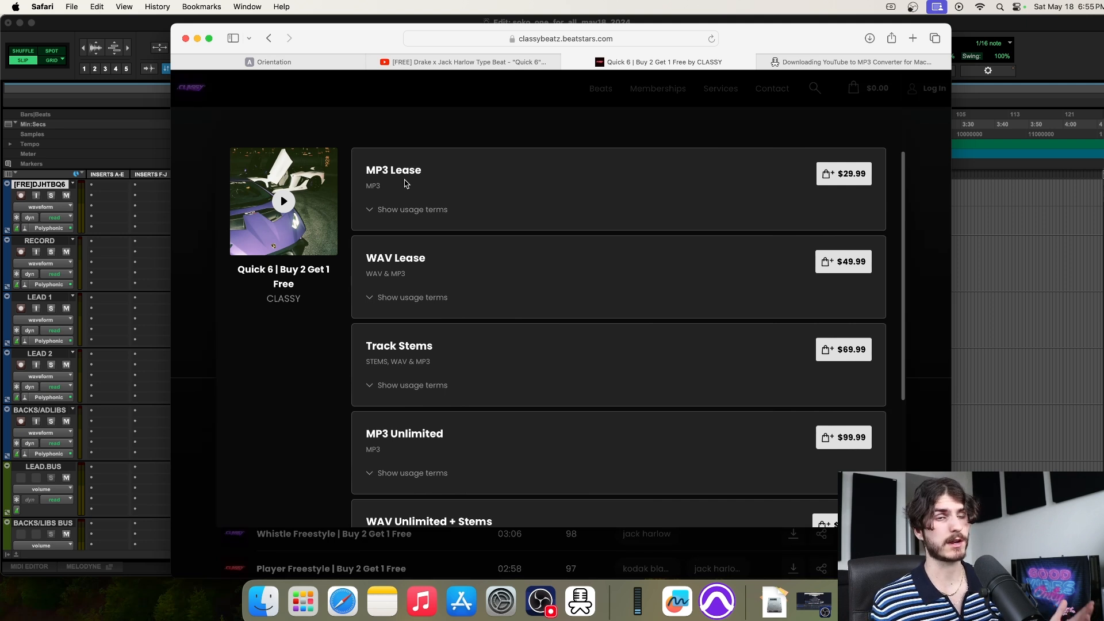
{"action": "scroll", "coordinate": [397, 267], "scroll_direction": "down", "scroll_amount": 1}
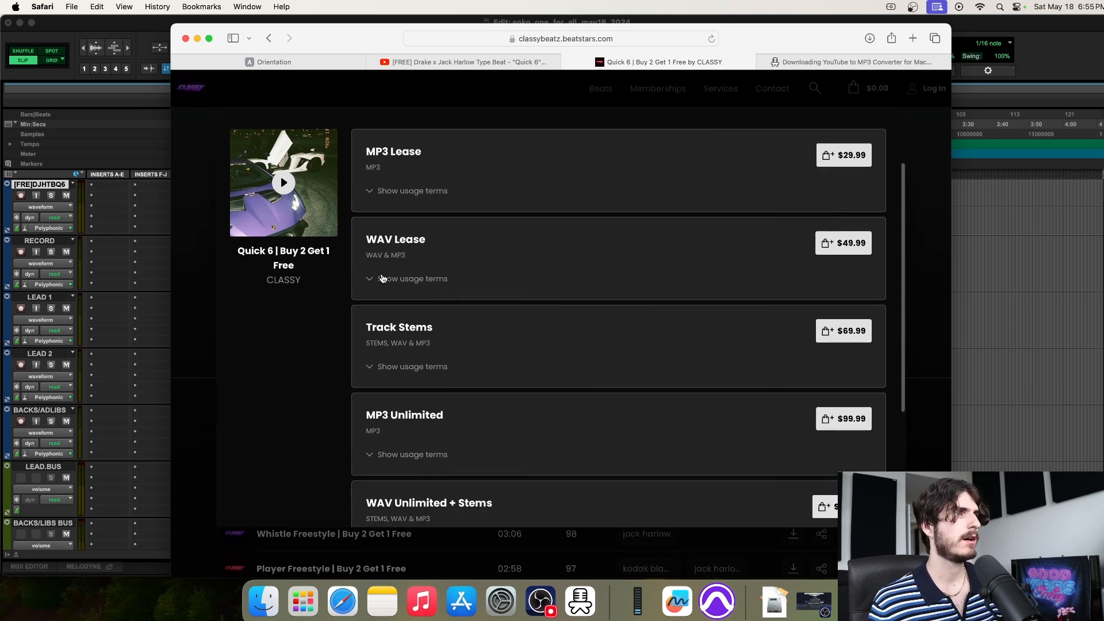
{"action": "left_click_drag", "start_coordinate": [371, 239], "coordinate": [391, 239]}
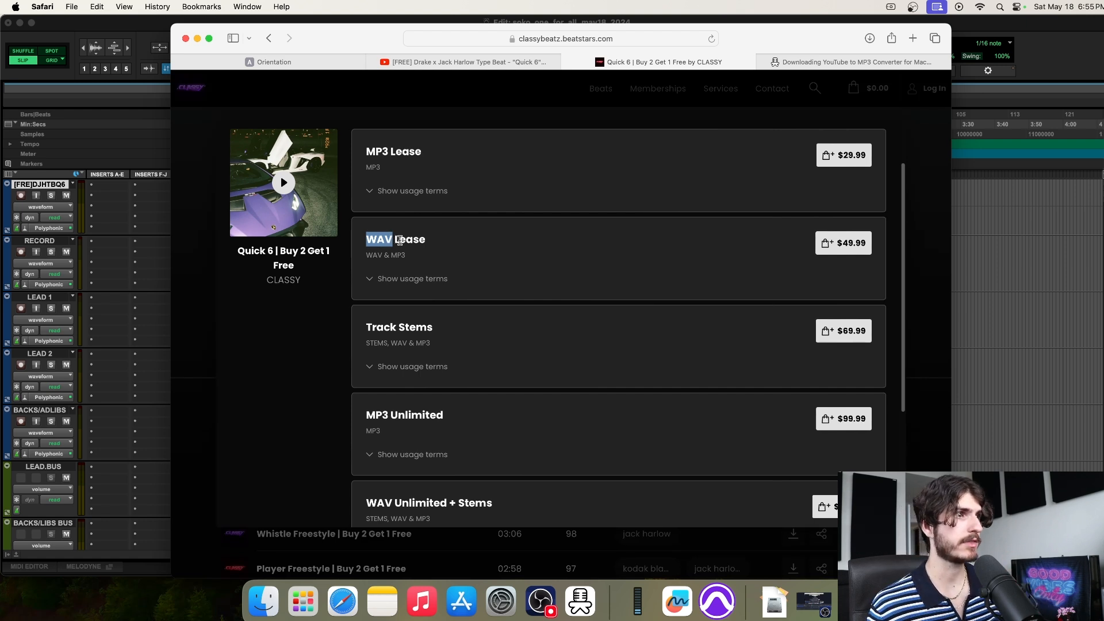
{"action": "left_click_drag", "start_coordinate": [368, 239], "coordinate": [435, 239]}
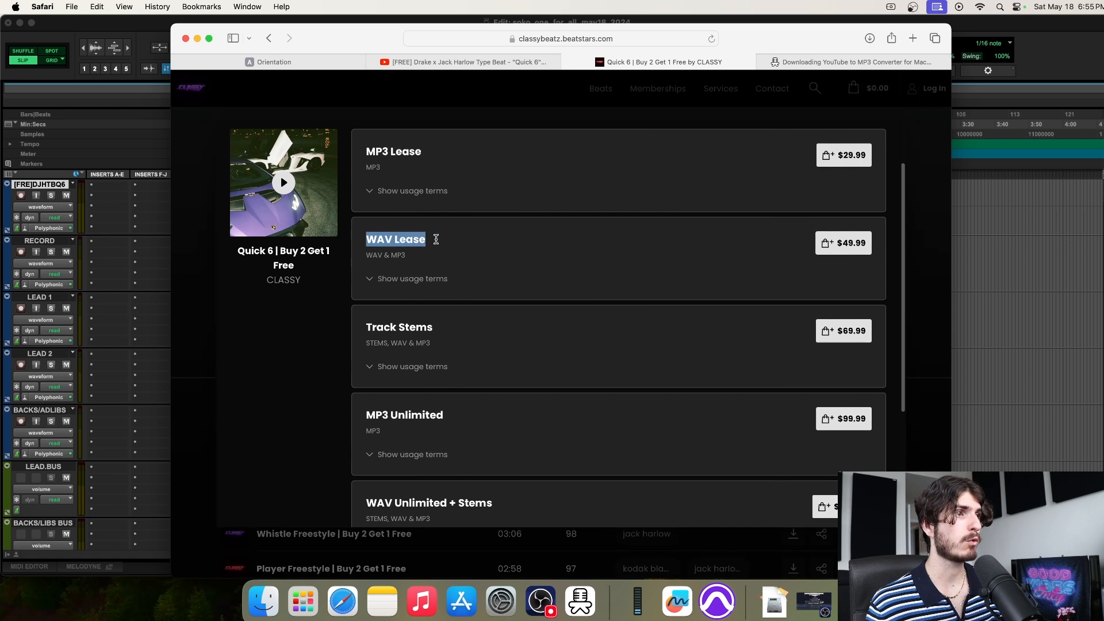
{"action": "left_click", "coordinate": [767, 252]}
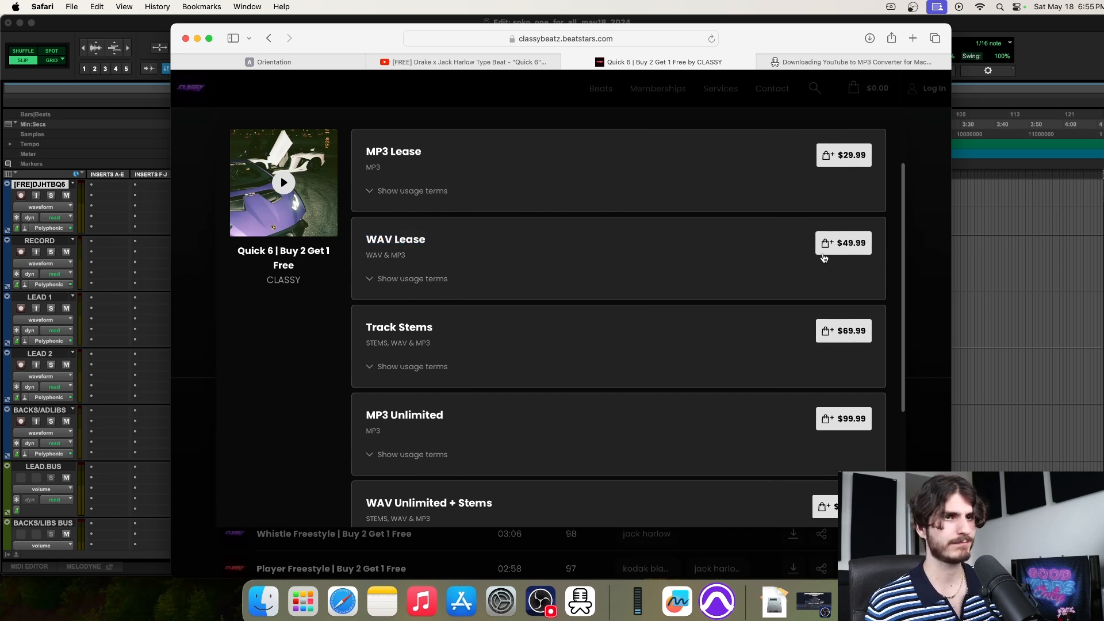
Highlight the Track Stems $69.99 licence title
{"action": "scroll", "coordinate": [604, 291], "scroll_direction": "down", "scroll_amount": 1}
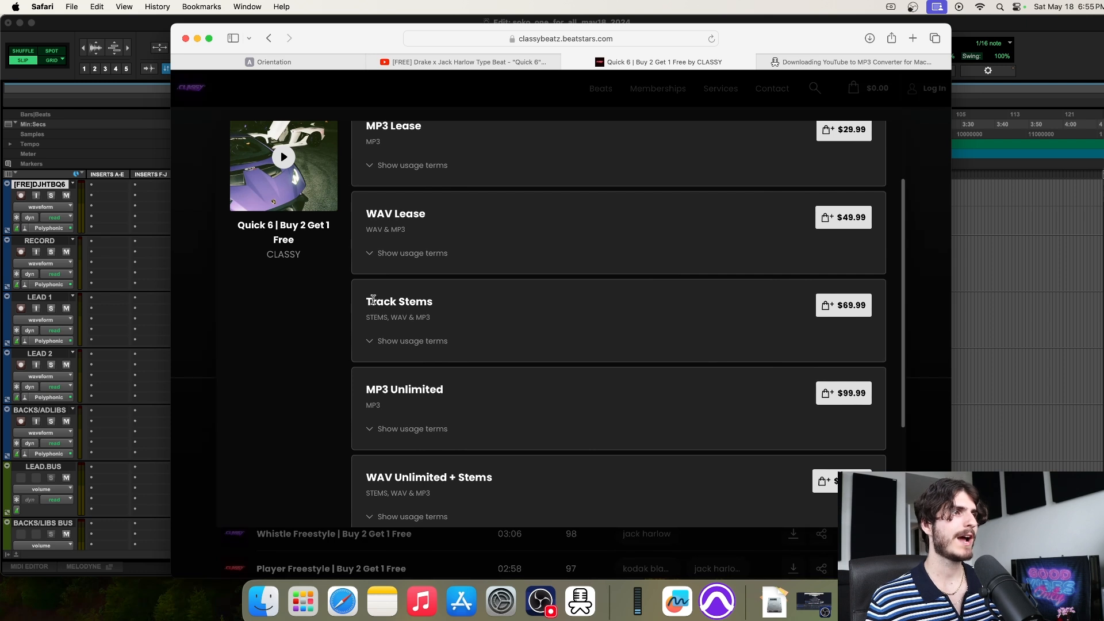
{"action": "left_click_drag", "start_coordinate": [368, 302], "coordinate": [428, 301]}
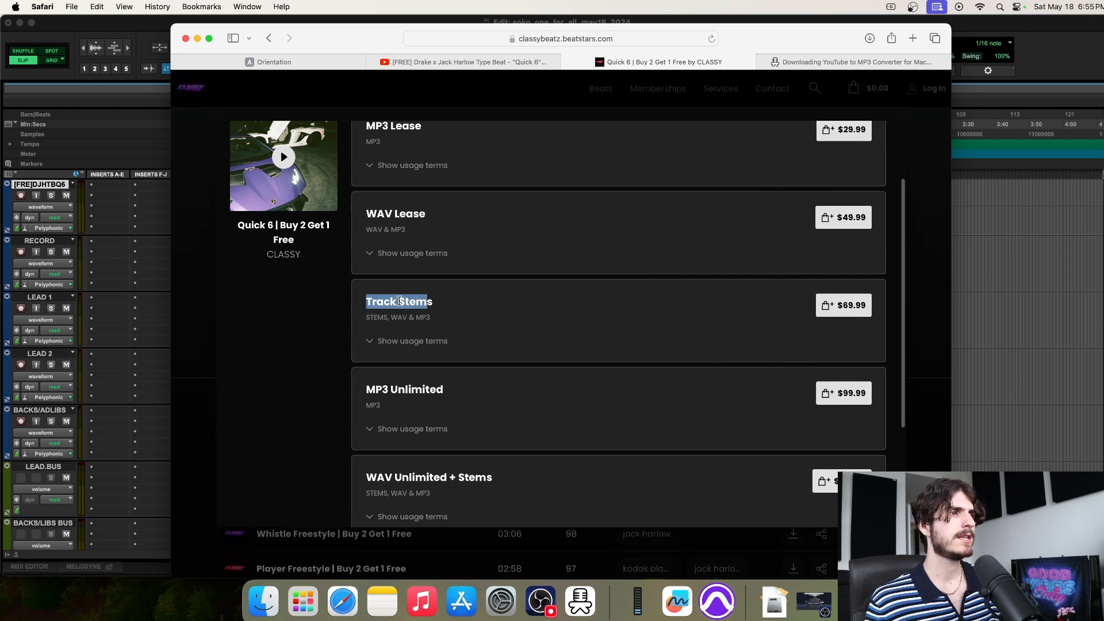
{"action": "left_click", "coordinate": [399, 301]}
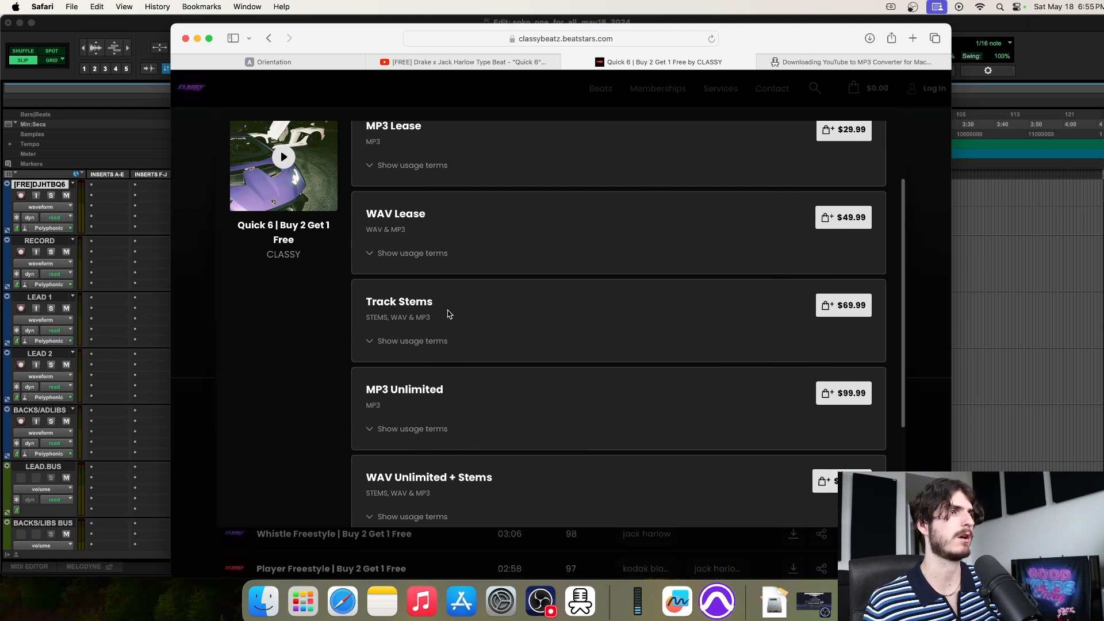
{"action": "left_click_drag", "start_coordinate": [365, 301], "coordinate": [435, 303]}
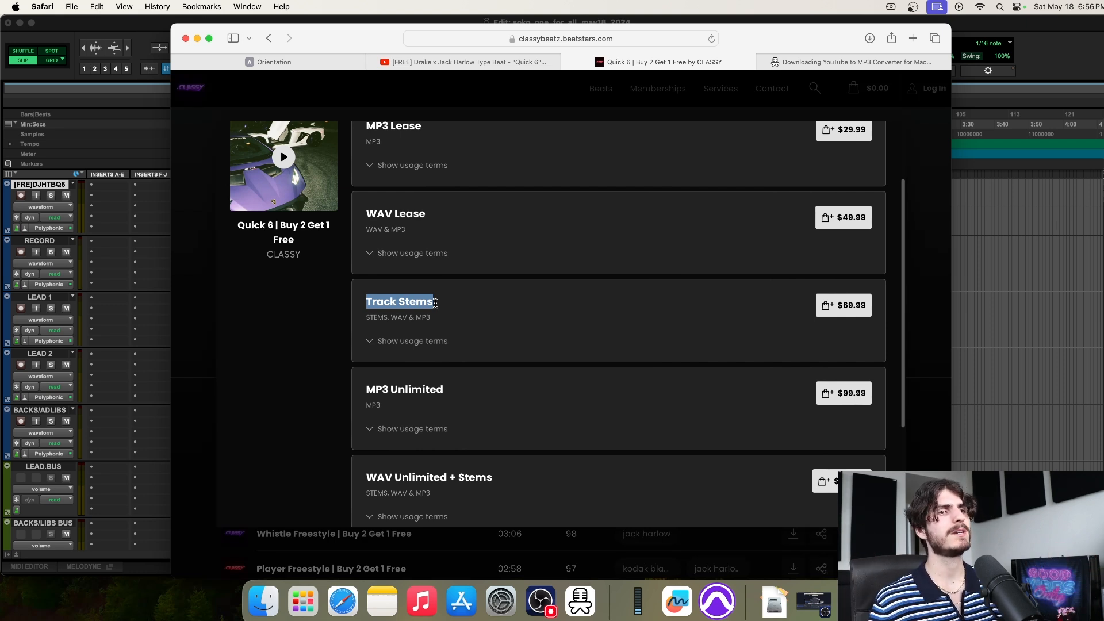
{"action": "left_click", "coordinate": [313, 322]}
Scroll through the Quick 6 licence tiers to compare MP3, WAV, stems and unlimited prices
{"action": "scroll", "coordinate": [431, 313], "scroll_direction": "down", "scroll_amount": 1}
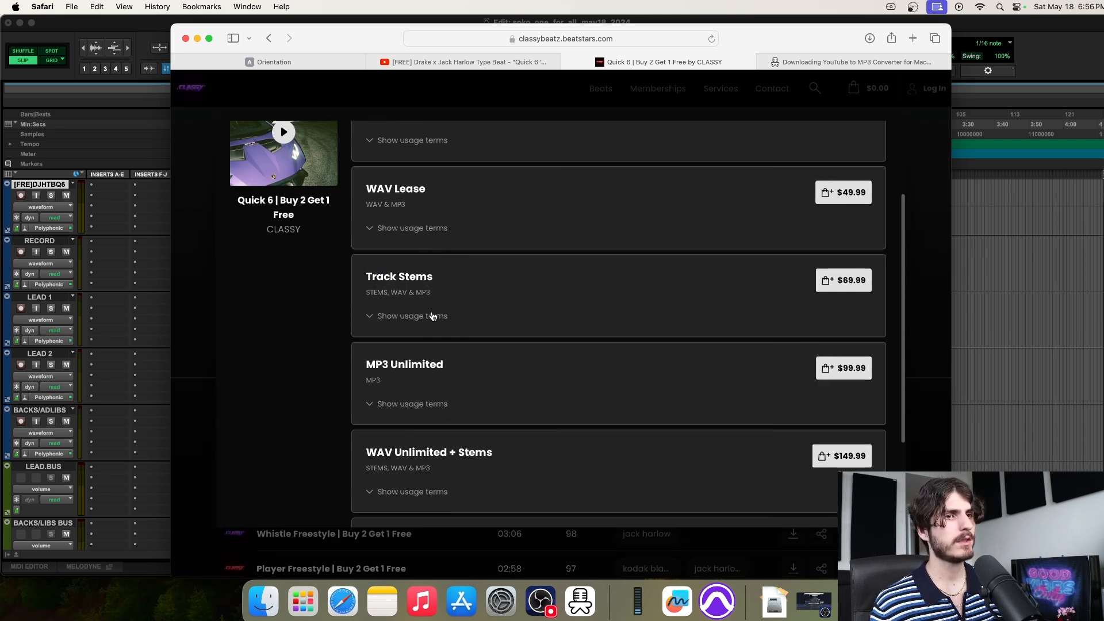
{"action": "scroll", "coordinate": [433, 315], "scroll_direction": "down", "scroll_amount": 2}
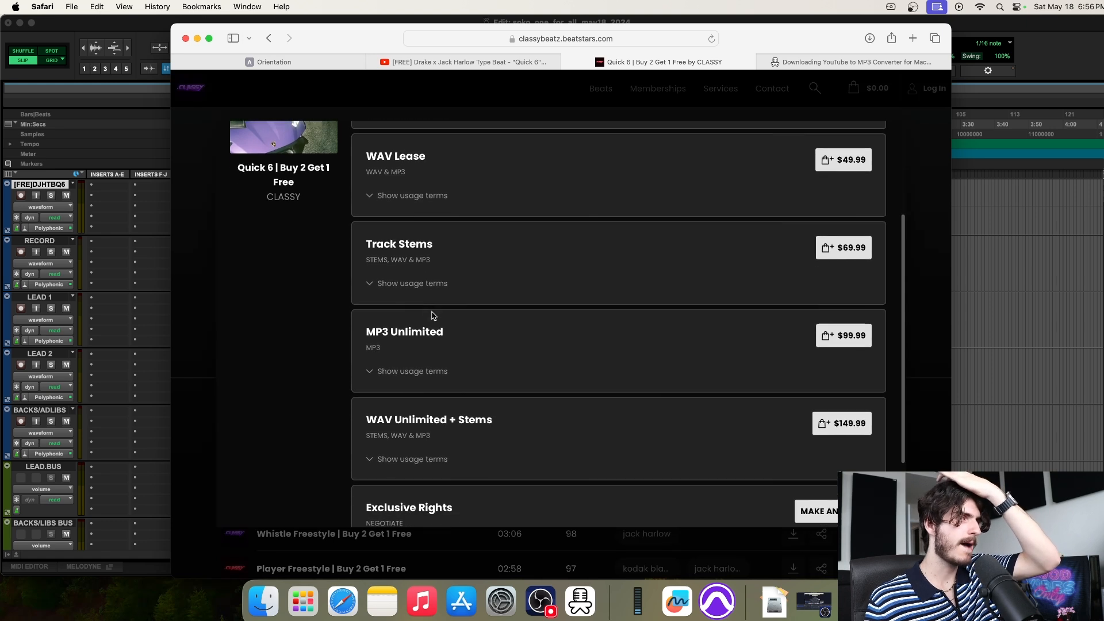
{"action": "scroll", "coordinate": [433, 316], "scroll_direction": "up", "scroll_amount": 2}
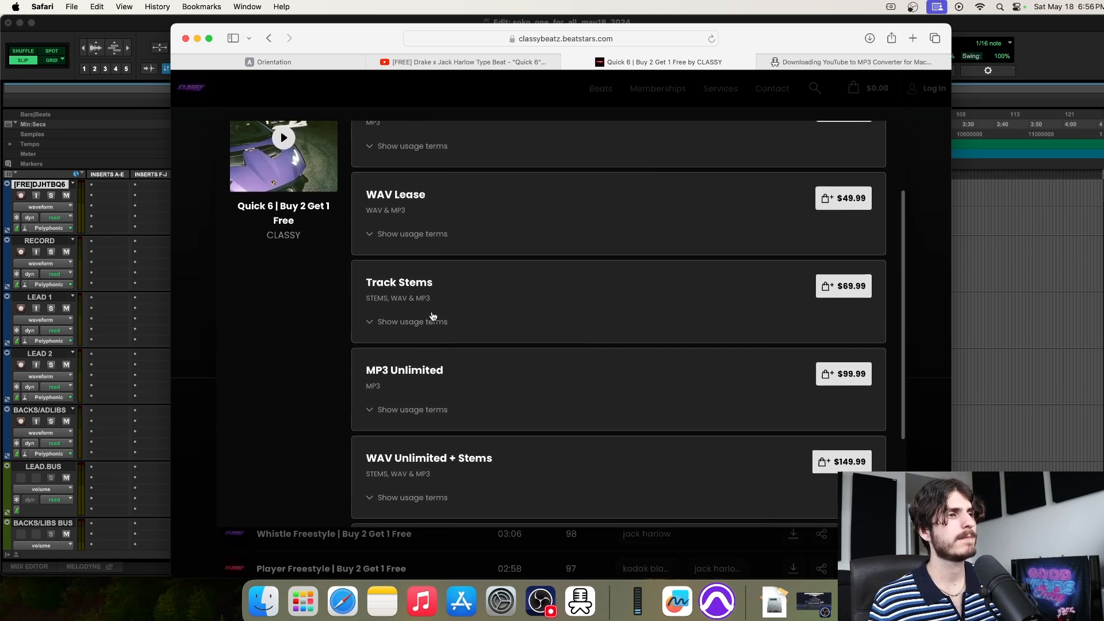
{"action": "scroll", "coordinate": [433, 316], "scroll_direction": "up", "scroll_amount": 1}
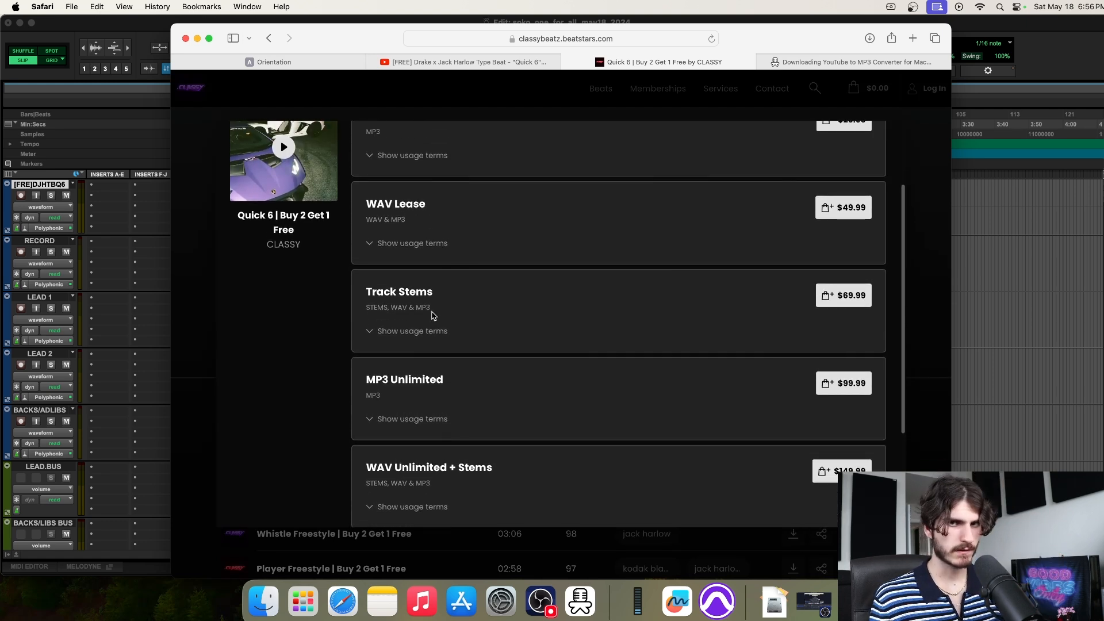
{"action": "scroll", "coordinate": [433, 315], "scroll_direction": "down", "scroll_amount": 1}
{"action": "scroll", "coordinate": [432, 316], "scroll_direction": "up", "scroll_amount": 1}
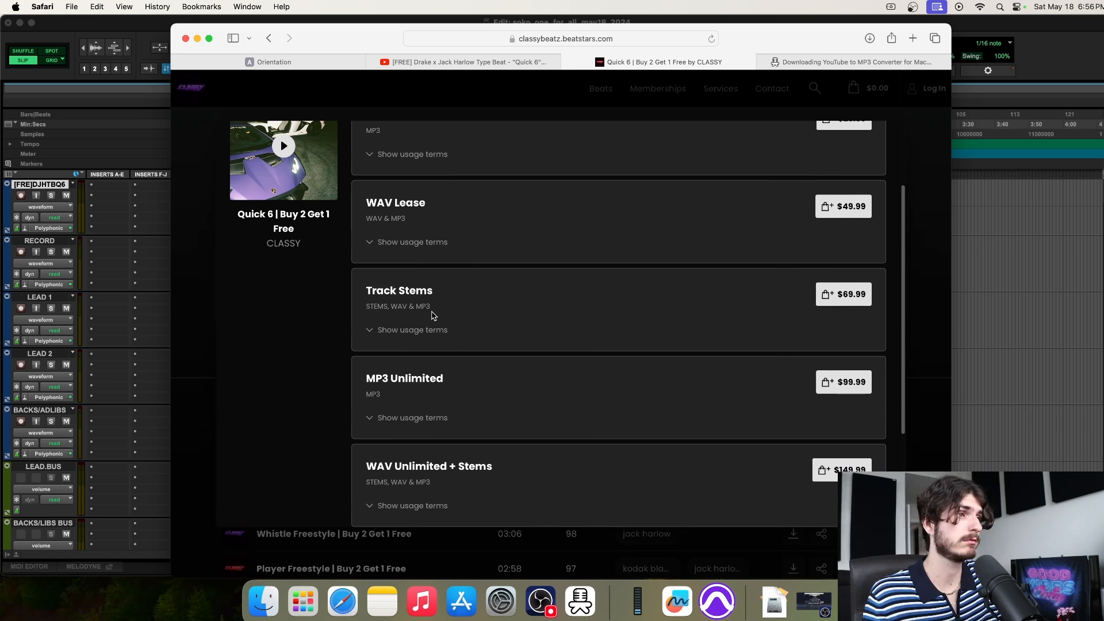
{"action": "scroll", "coordinate": [431, 315], "scroll_direction": "up", "scroll_amount": 1}
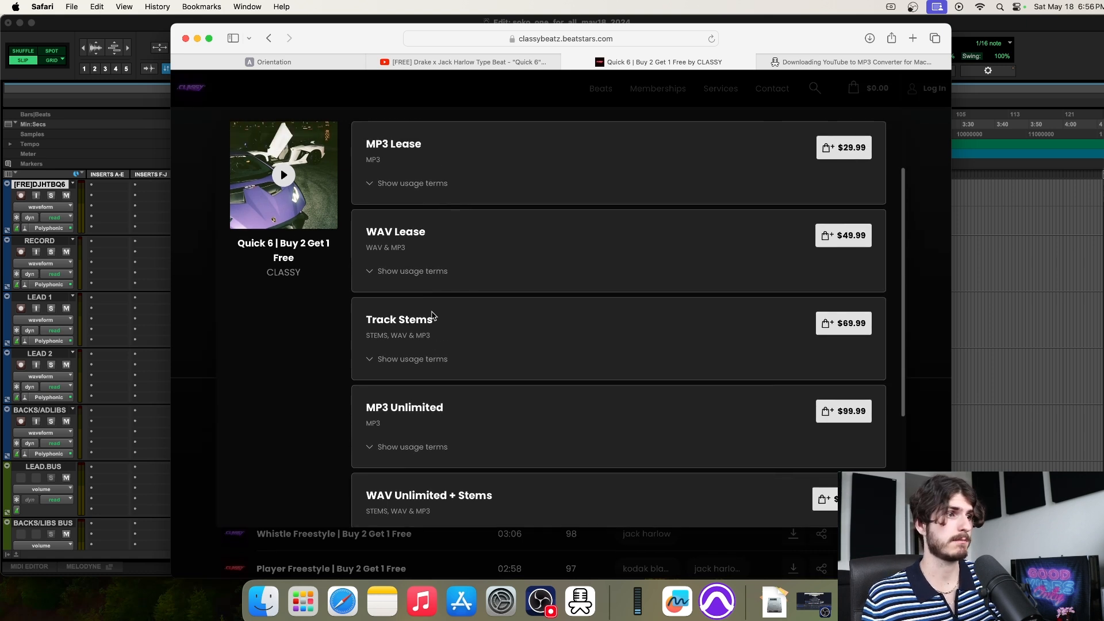
{"action": "scroll", "coordinate": [432, 315], "scroll_direction": "up", "scroll_amount": 1}
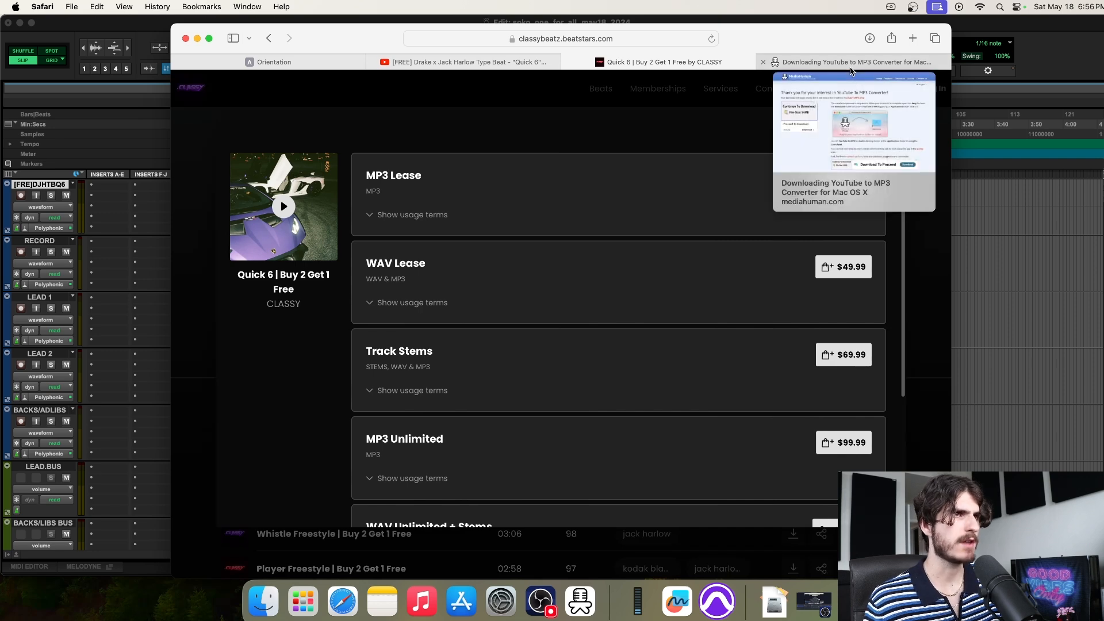
Open jeejuh.com in a new browser tab
{"action": "mouse_move", "coordinate": [802, 77]}
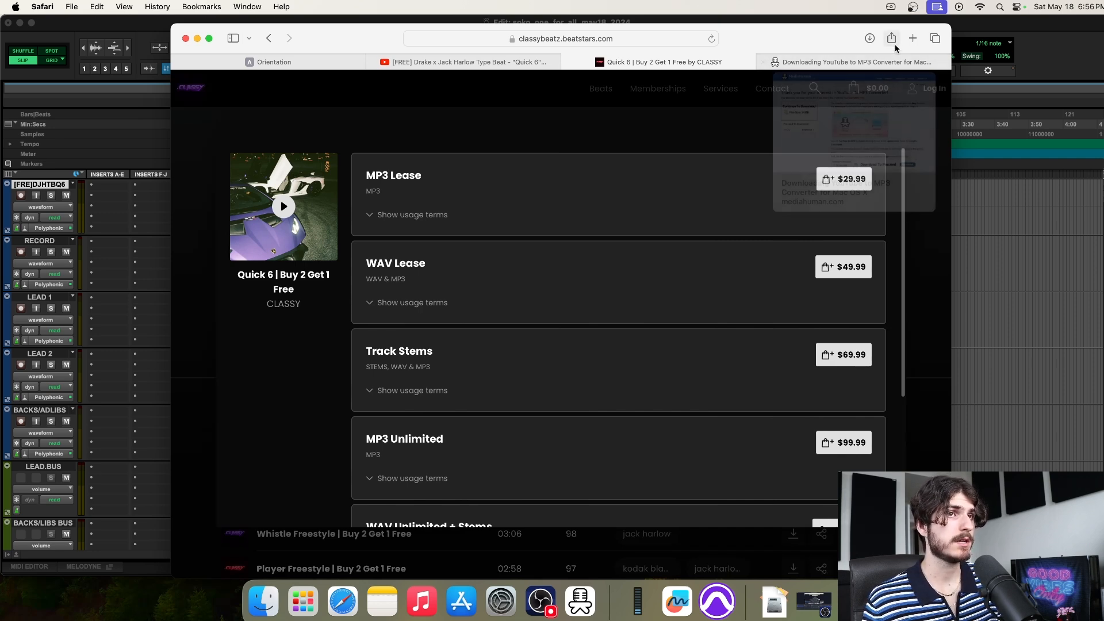
{"action": "left_click", "coordinate": [912, 38]}
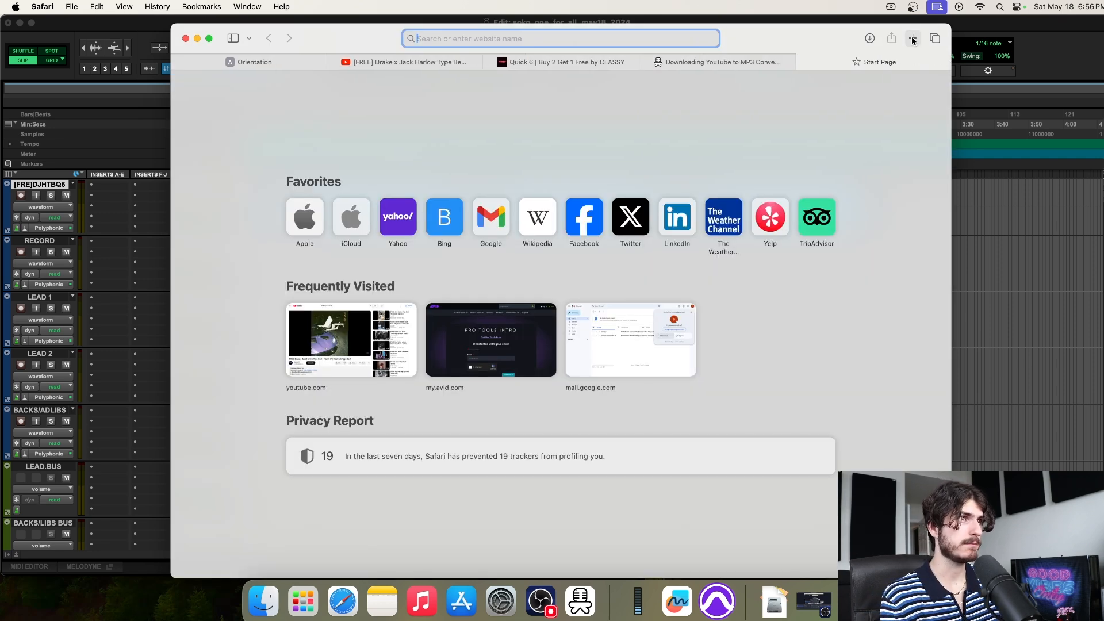
{"action": "type", "text": "jeeju"}
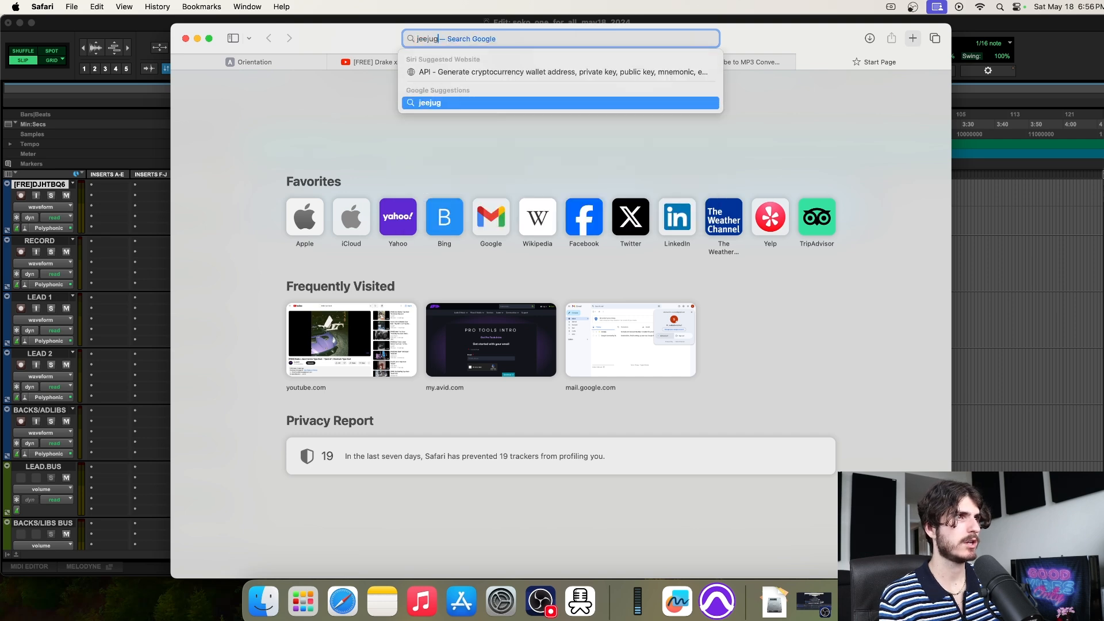
{"action": "key", "text": "Down"}
{"action": "key", "text": "Return"}
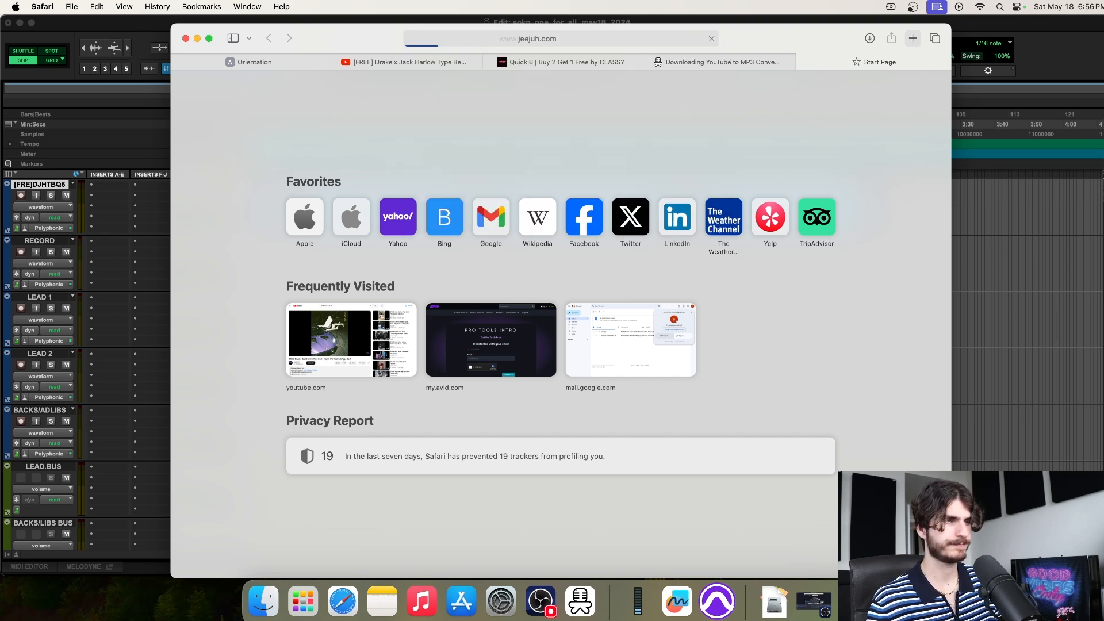
{"action": "scroll", "coordinate": [812, 193], "scroll_direction": "down", "scroll_amount": 3}
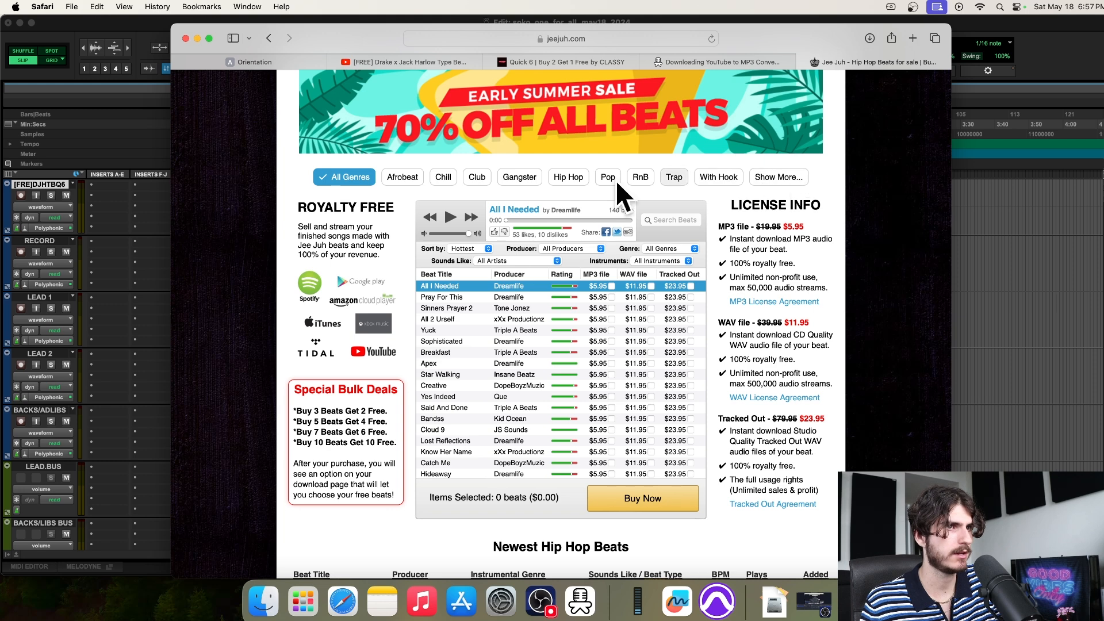
Filter Jeejuh's beats through Hip Hop and Pop to RnB, priced $5.95 MP3
{"action": "left_click", "coordinate": [568, 177]}
{"action": "left_click", "coordinate": [608, 177]}
{"action": "left_click", "coordinate": [639, 177]}
{"action": "scroll", "coordinate": [541, 383], "scroll_direction": "down", "scroll_amount": 2}
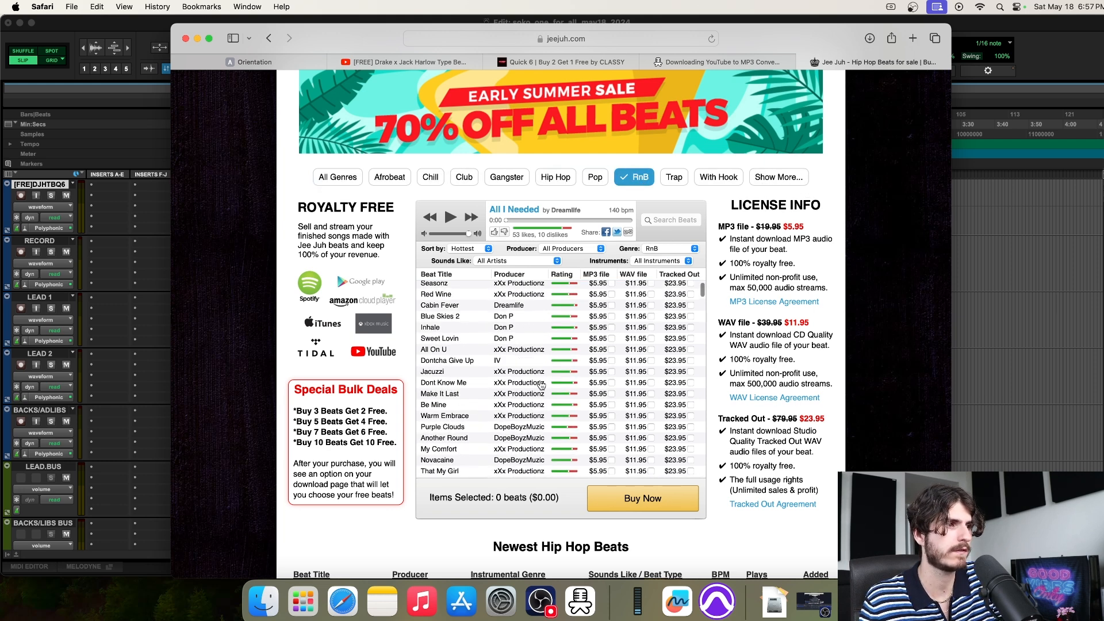
{"action": "scroll", "coordinate": [543, 384], "scroll_direction": "down", "scroll_amount": 1}
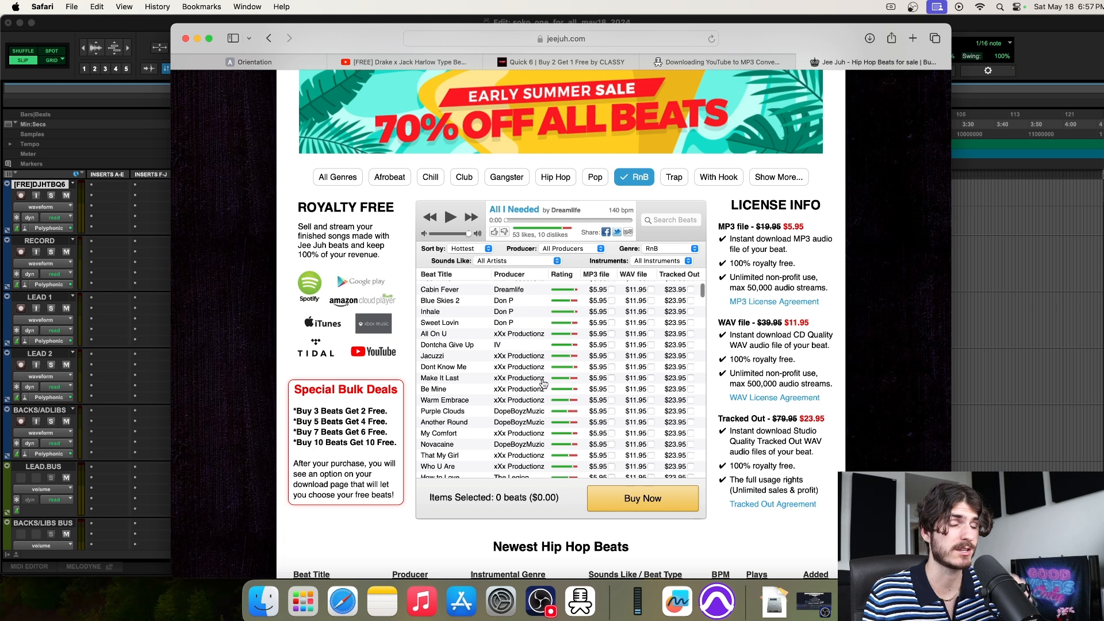
{"action": "scroll", "coordinate": [542, 384], "scroll_direction": "up", "scroll_amount": 4}
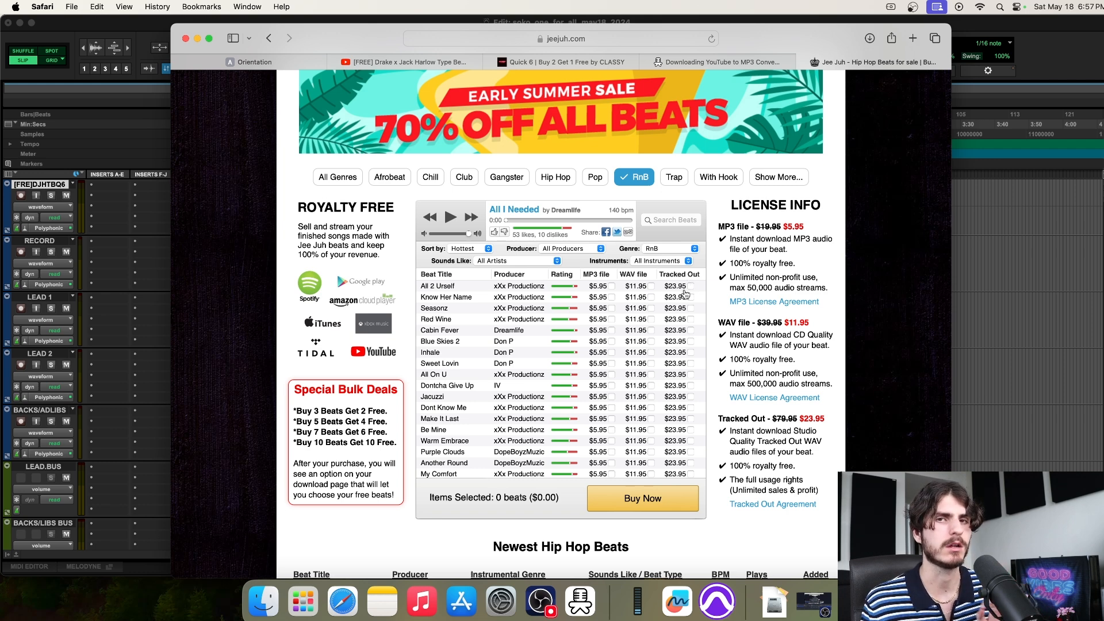
Compare the CLASSY and Jee Juh tabs, then return to Pro Tools with the cursor near 0:33
{"action": "left_click", "coordinate": [566, 61]}
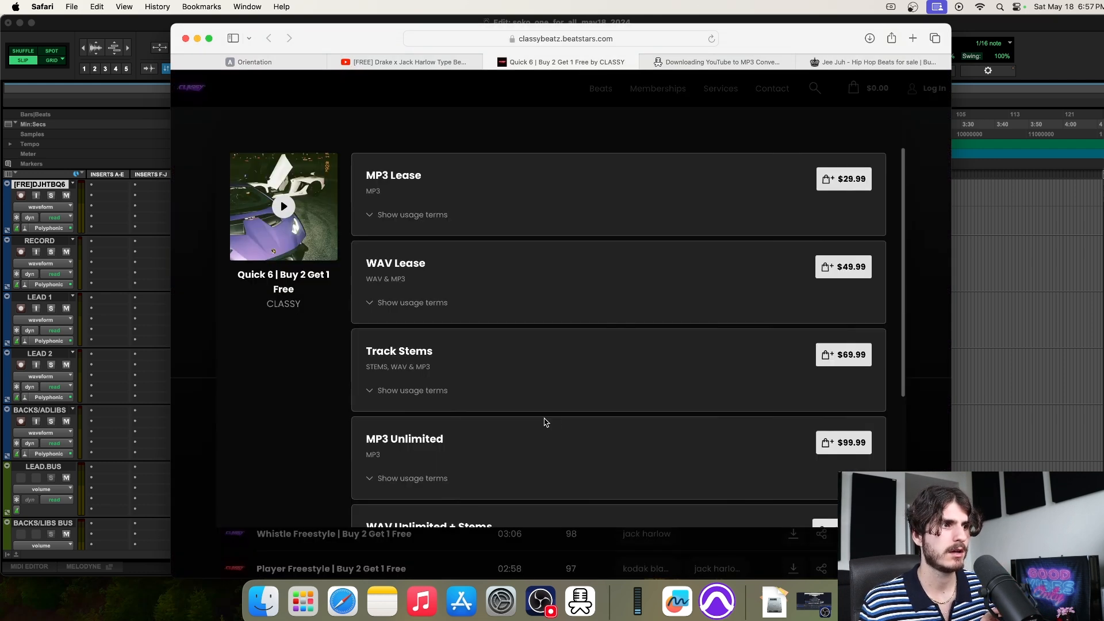
{"action": "left_click", "coordinate": [892, 68]}
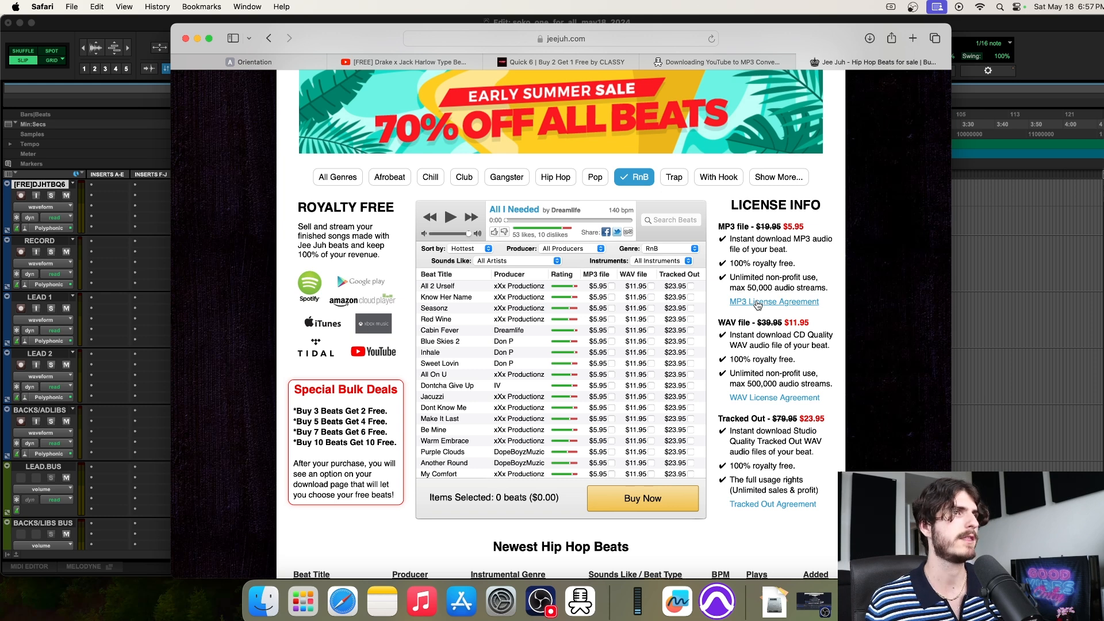
{"action": "left_click", "coordinate": [593, 65]}
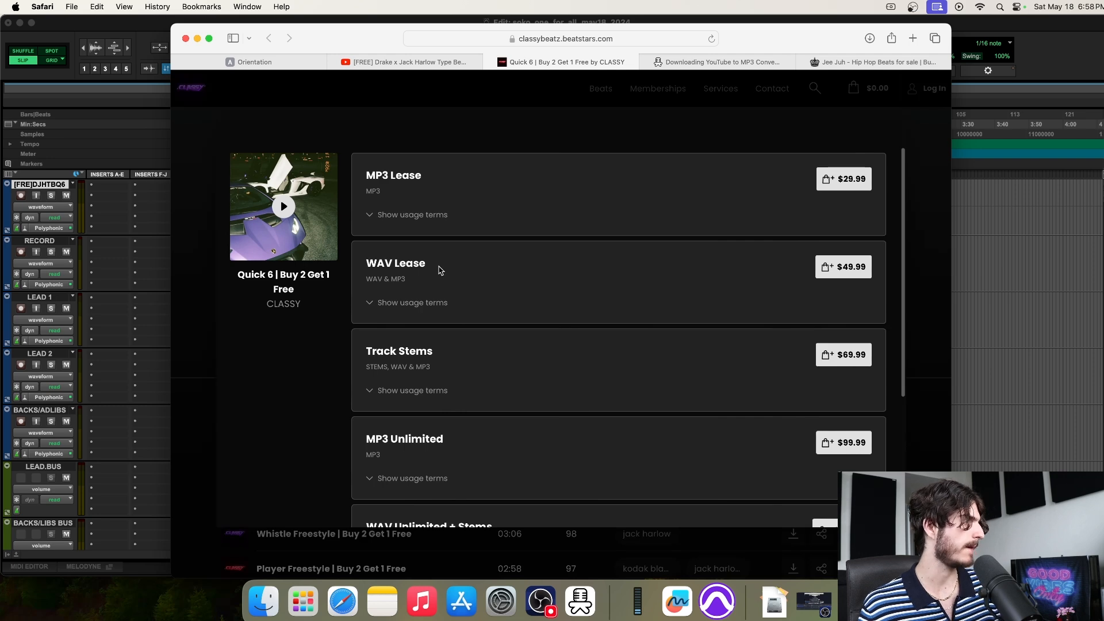
{"action": "left_click", "coordinate": [1031, 260]}
{"action": "left_click", "coordinate": [359, 247]}
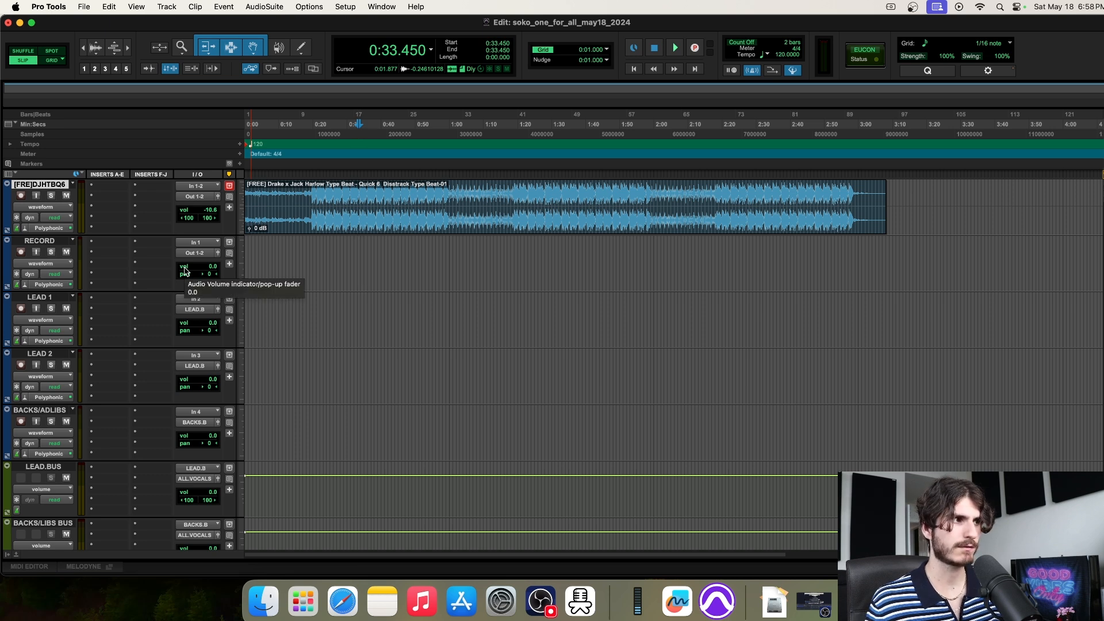
Pull the RECORD track's volume fader down to about -8.6 dB and switch its readout to delay
{"action": "mouse_move", "coordinate": [214, 268]}
{"action": "left_mouse_down"}
{"action": "mouse_move", "coordinate": [217, 281]}
{"action": "mouse_move", "coordinate": [215, 272]}
{"action": "left_mouse_up"}
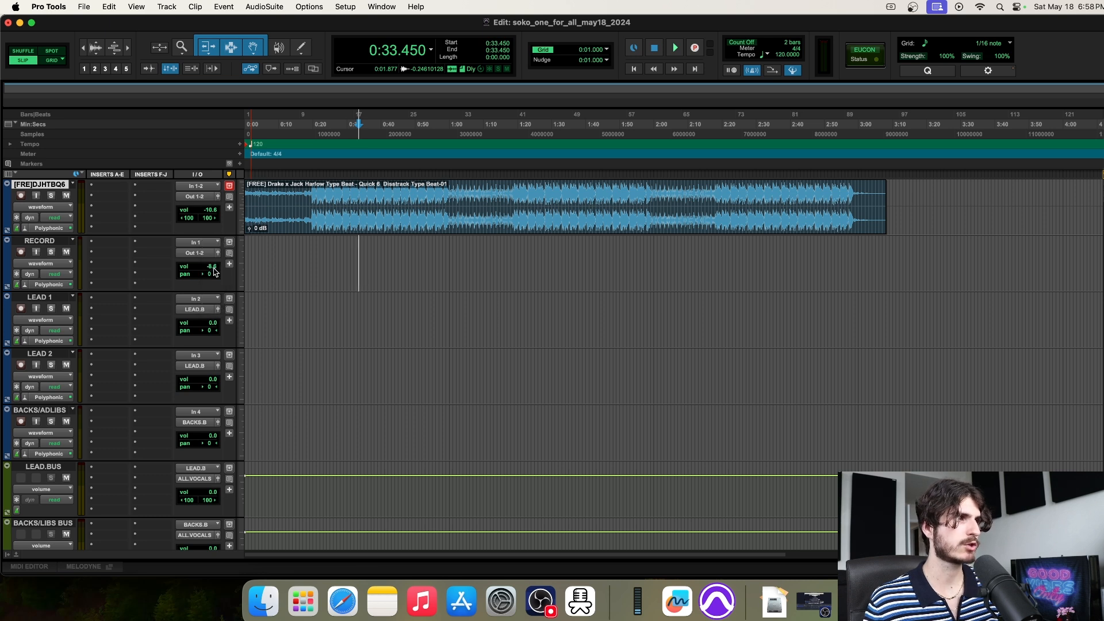
{"action": "left_click", "coordinate": [214, 268], "text": "super"}
{"action": "left_click", "coordinate": [214, 268], "text": "super"}
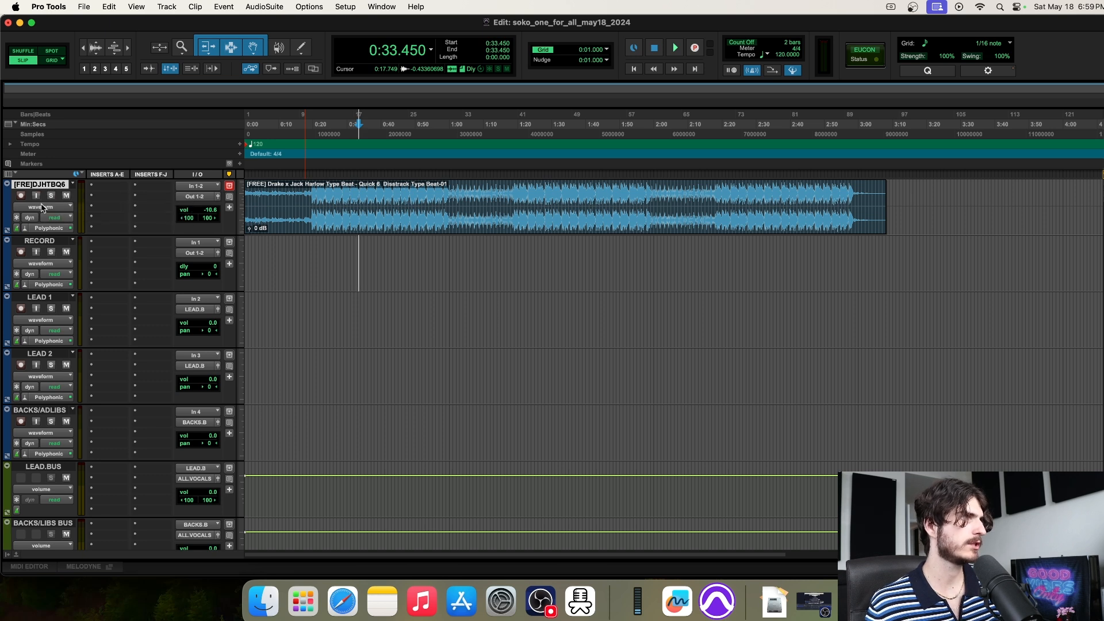
Colour the RECORD track orange and LEAD 1 magenta from the Color Palette
{"action": "left_click", "coordinate": [8, 253]}
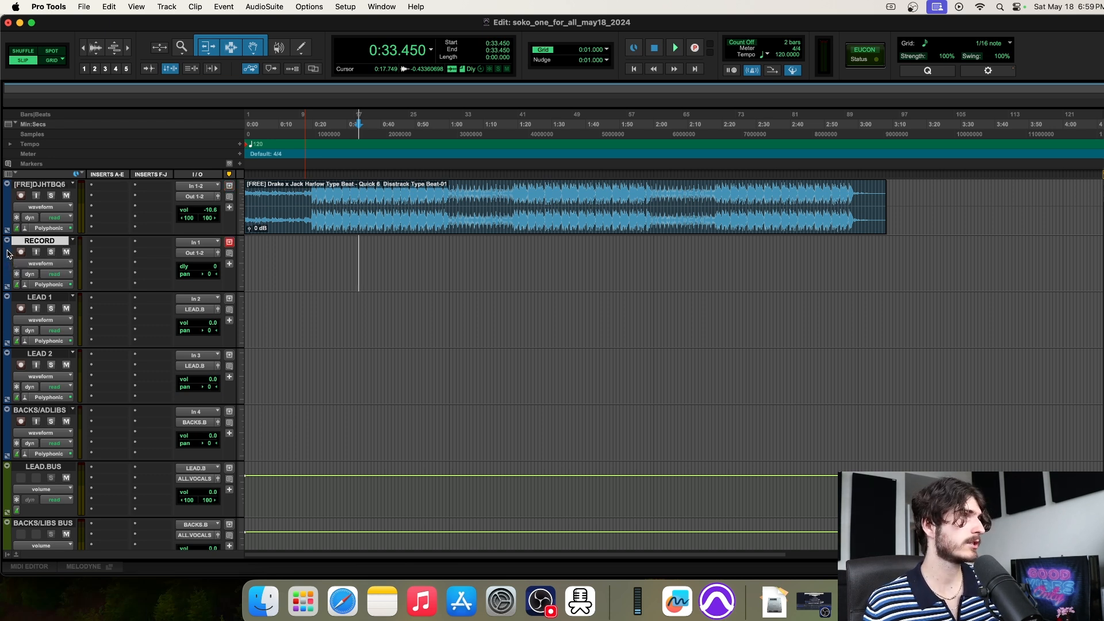
{"action": "double_click", "coordinate": [7, 253]}
{"action": "left_click", "coordinate": [337, 339]}
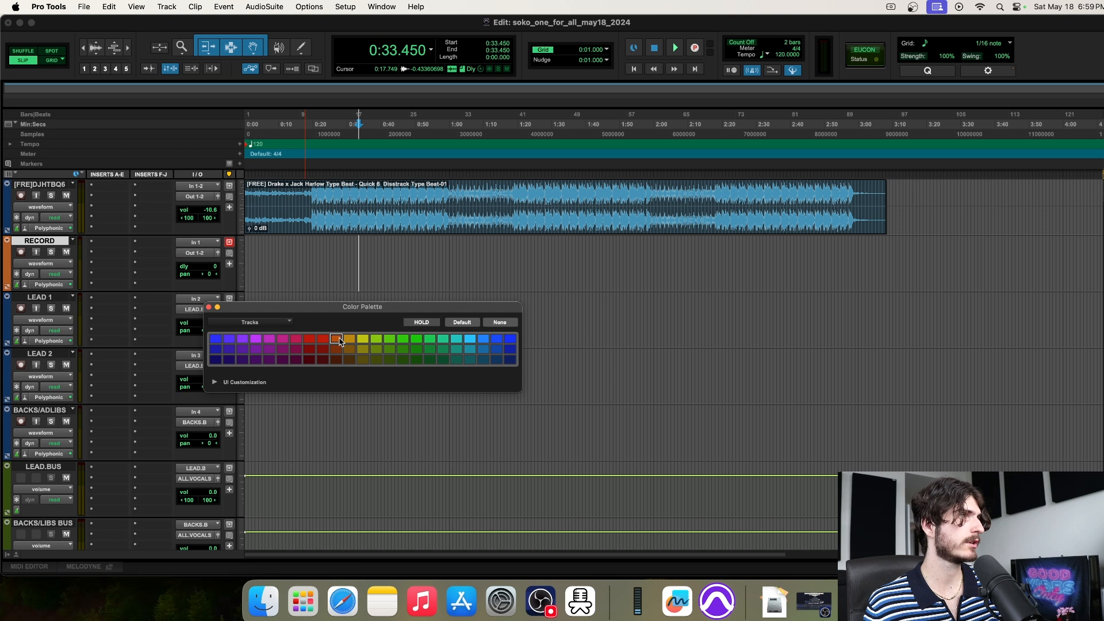
{"action": "left_click", "coordinate": [209, 308]}
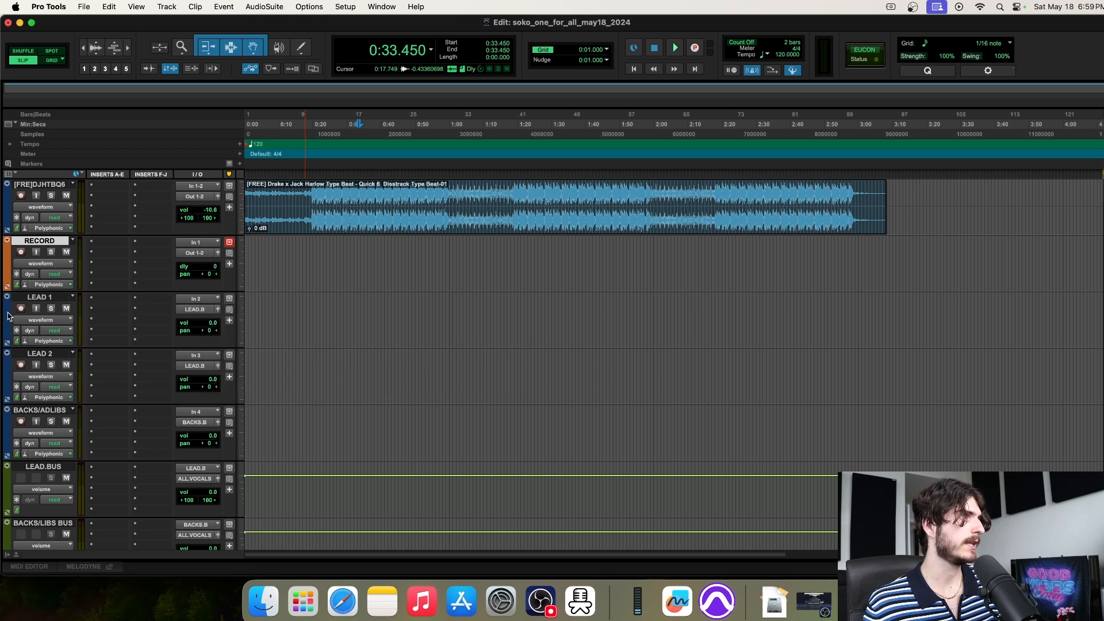
{"action": "double_click", "coordinate": [7, 315]}
{"action": "left_click", "coordinate": [269, 338]}
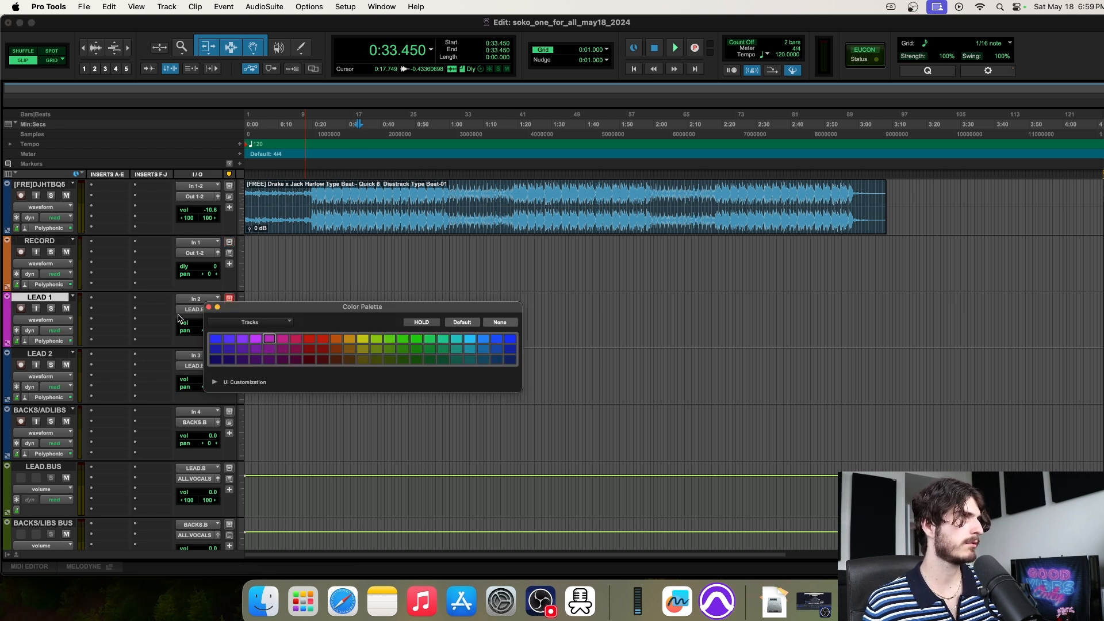
{"action": "left_click", "coordinate": [209, 308]}
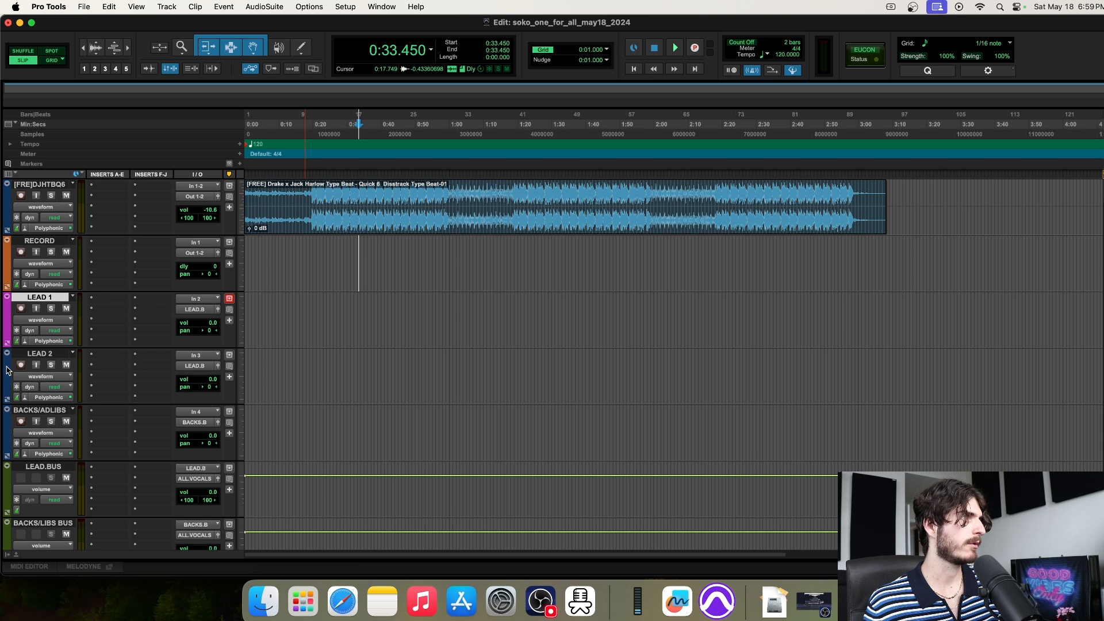
Colour LEAD 2 magenta and BACKS/ADLIBS green, then close the palette
{"action": "double_click", "coordinate": [8, 371]}
{"action": "left_click", "coordinate": [270, 339]}
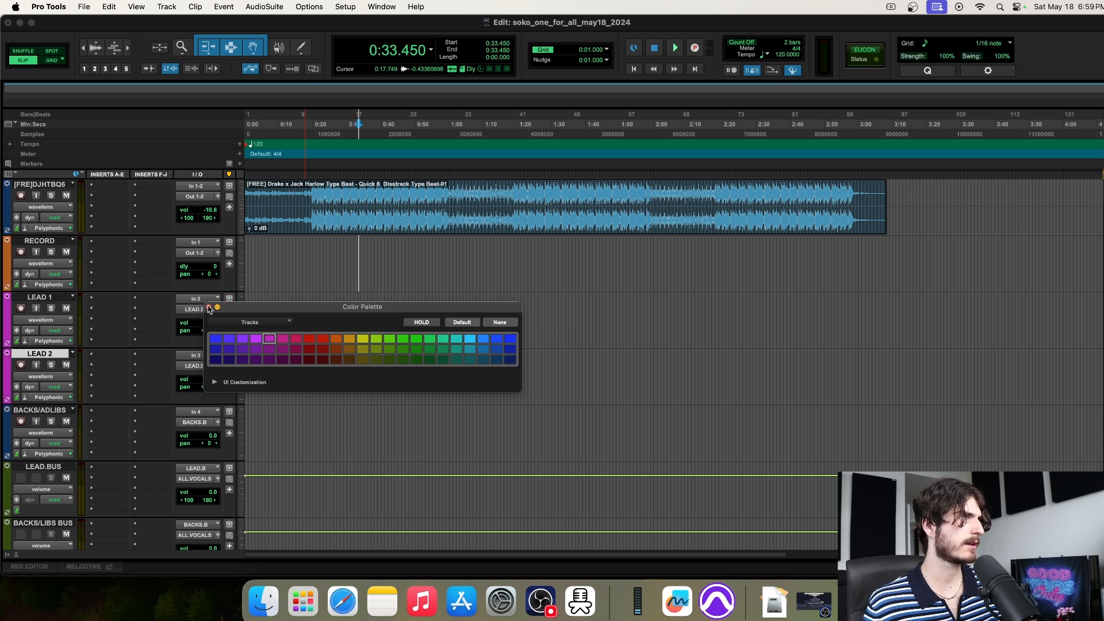
{"action": "left_click", "coordinate": [209, 307]}
{"action": "double_click", "coordinate": [9, 435]}
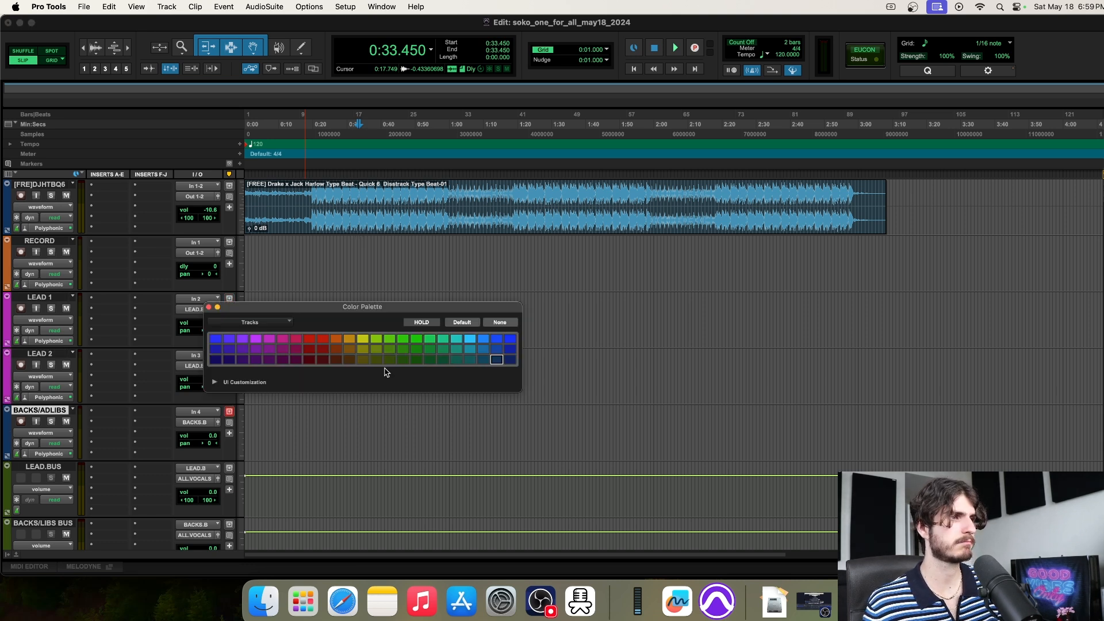
{"action": "left_click", "coordinate": [416, 340]}
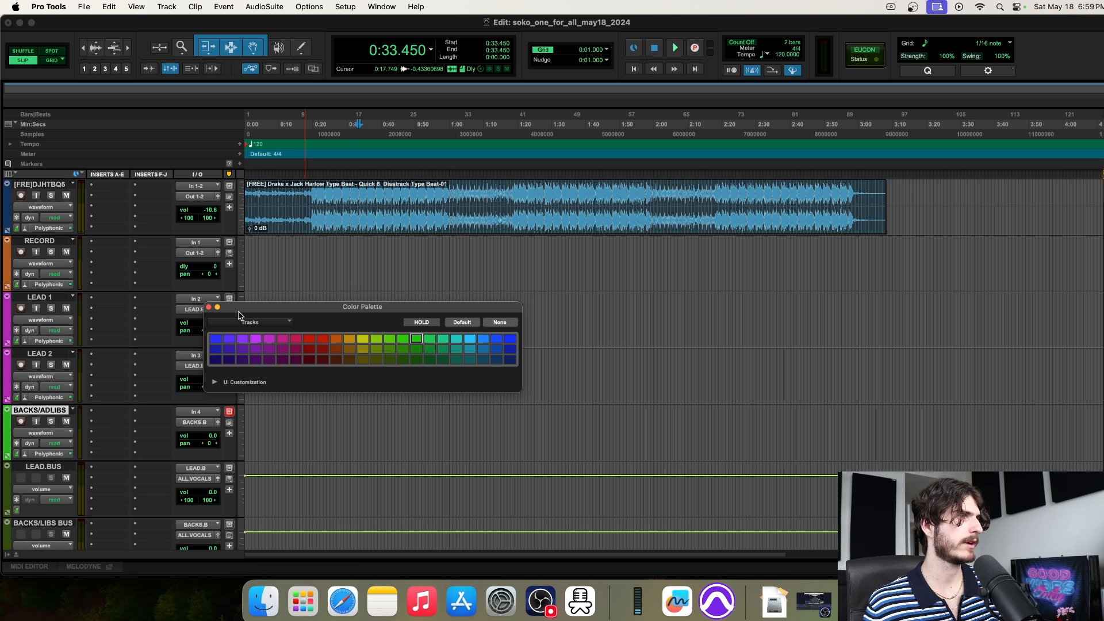
{"action": "left_click", "coordinate": [209, 308]}
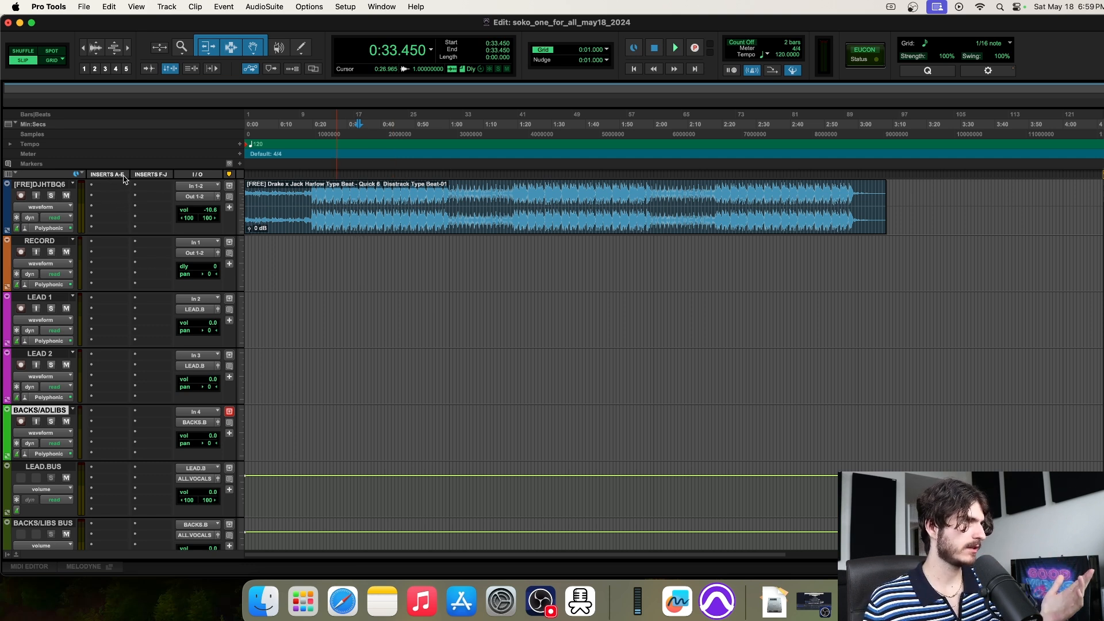
Insert the EQ3 7-Band plug-in on the RECORD track and move its window right
{"action": "left_click", "coordinate": [117, 247]}
{"action": "mouse_move", "coordinate": [123, 248]}
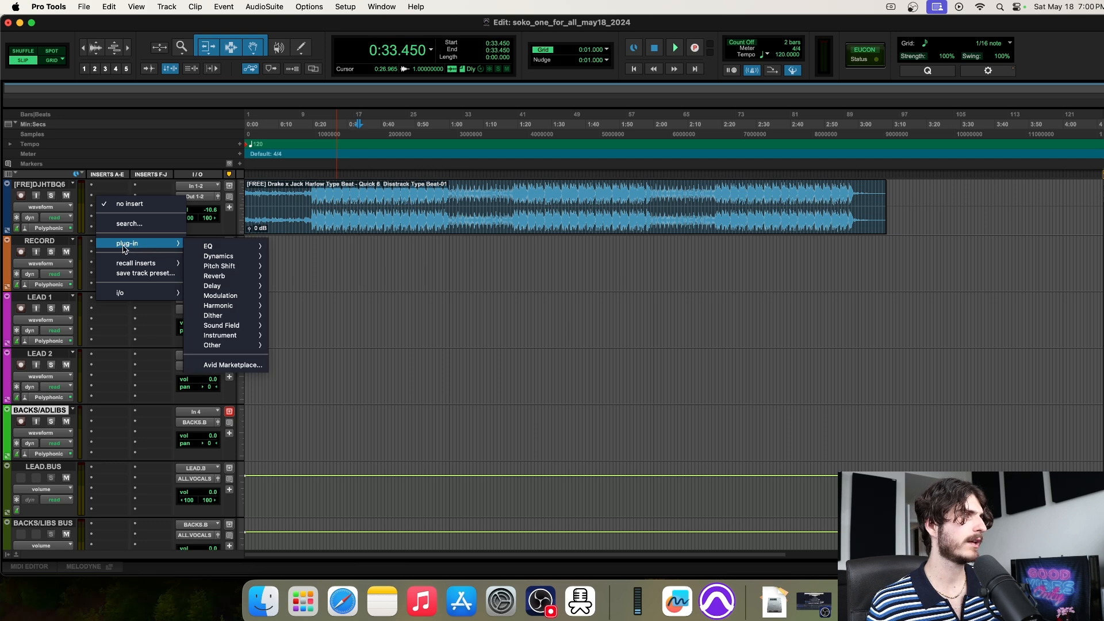
{"action": "mouse_move", "coordinate": [219, 246]}
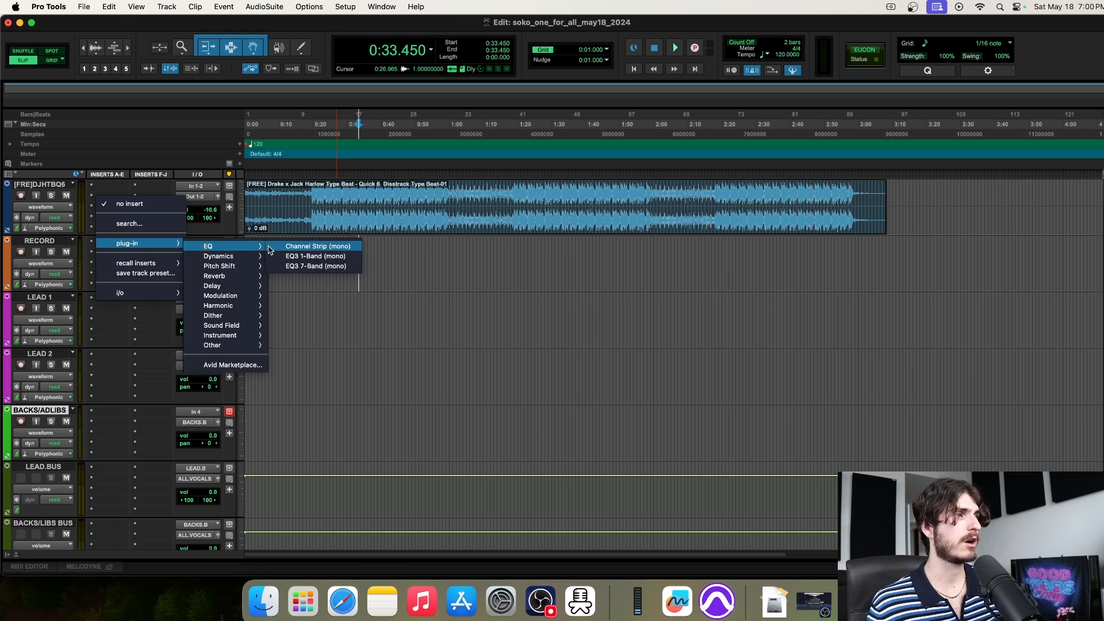
{"action": "left_click", "coordinate": [304, 266]}
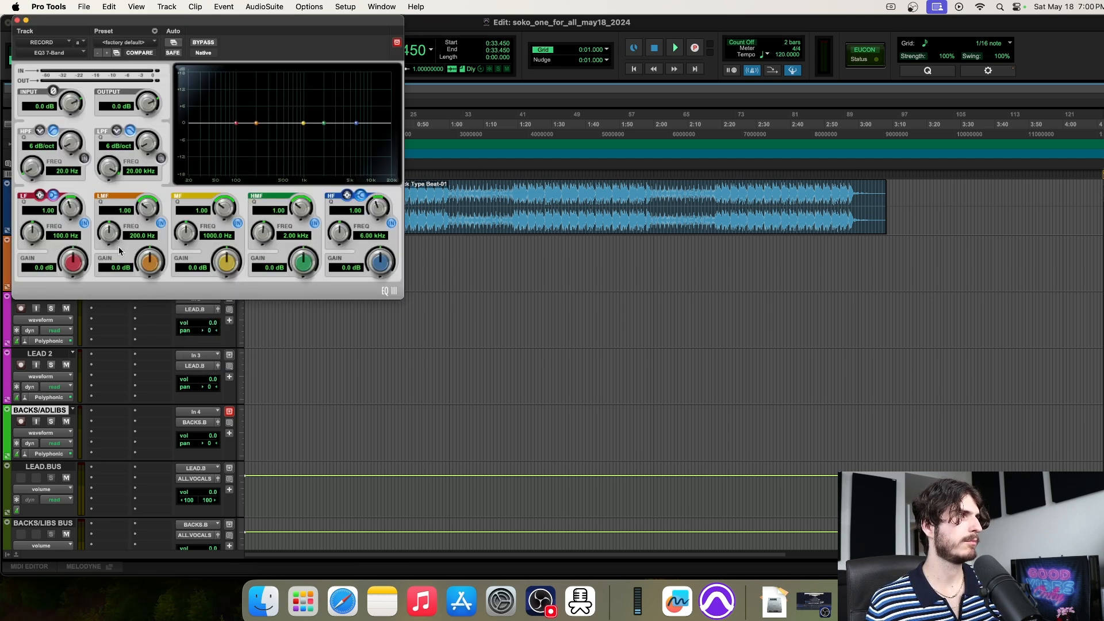
{"action": "left_click_drag", "start_coordinate": [166, 26], "coordinate": [731, 72]}
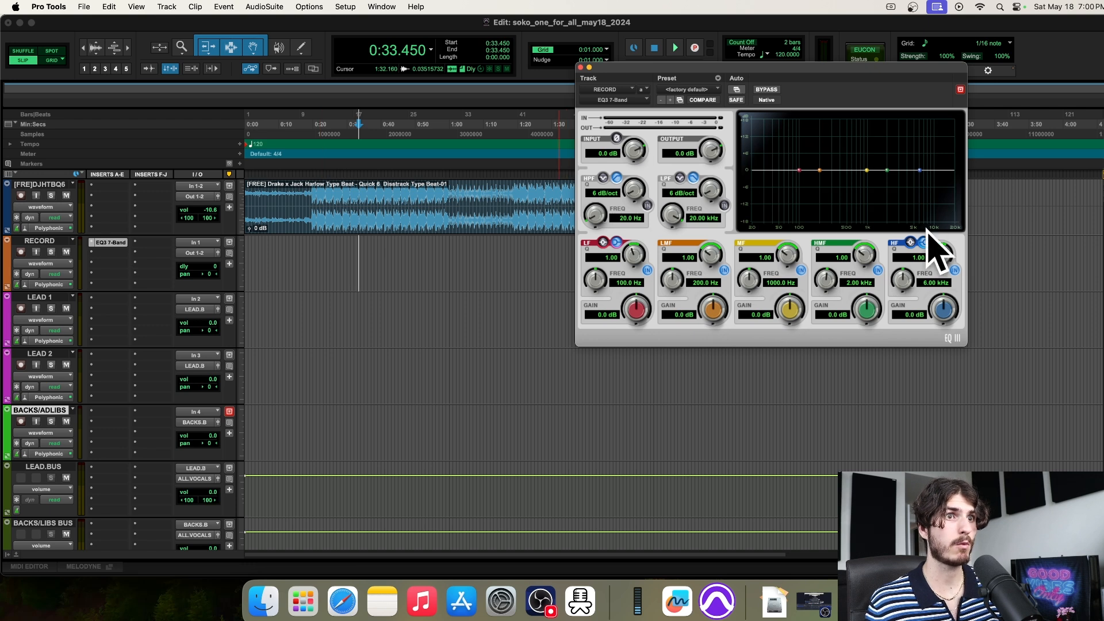
Try a 2.54 kHz high shelf and 106 Hz low lift, then reset both gains to 0 dB
{"action": "left_click_drag", "start_coordinate": [257, 257], "coordinate": [546, 262]}
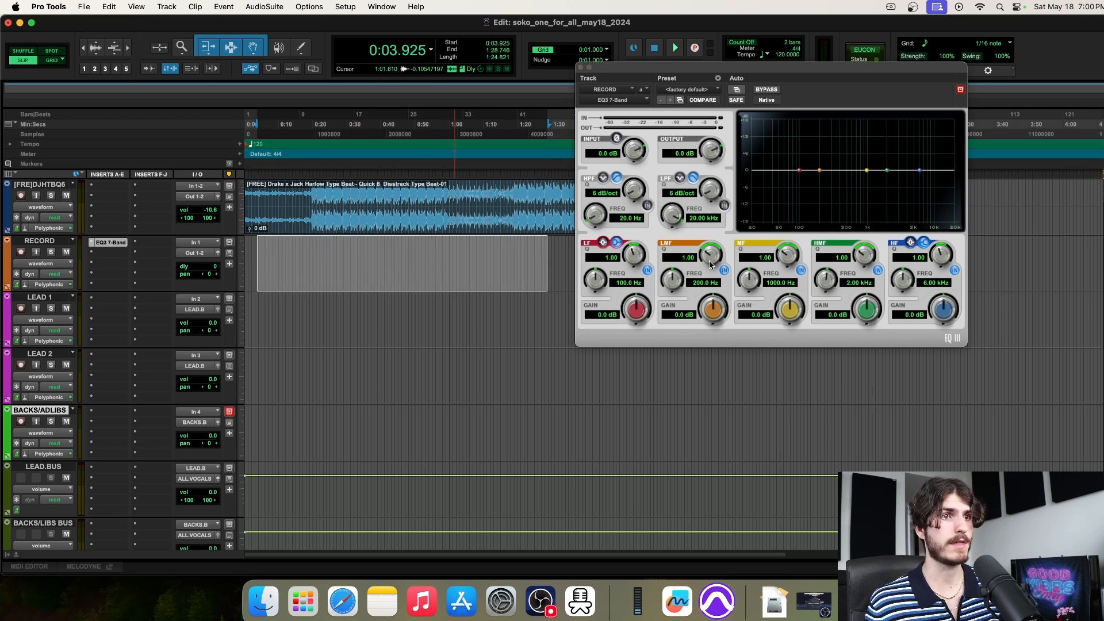
{"action": "left_click_drag", "start_coordinate": [942, 254], "coordinate": [918, 215]}
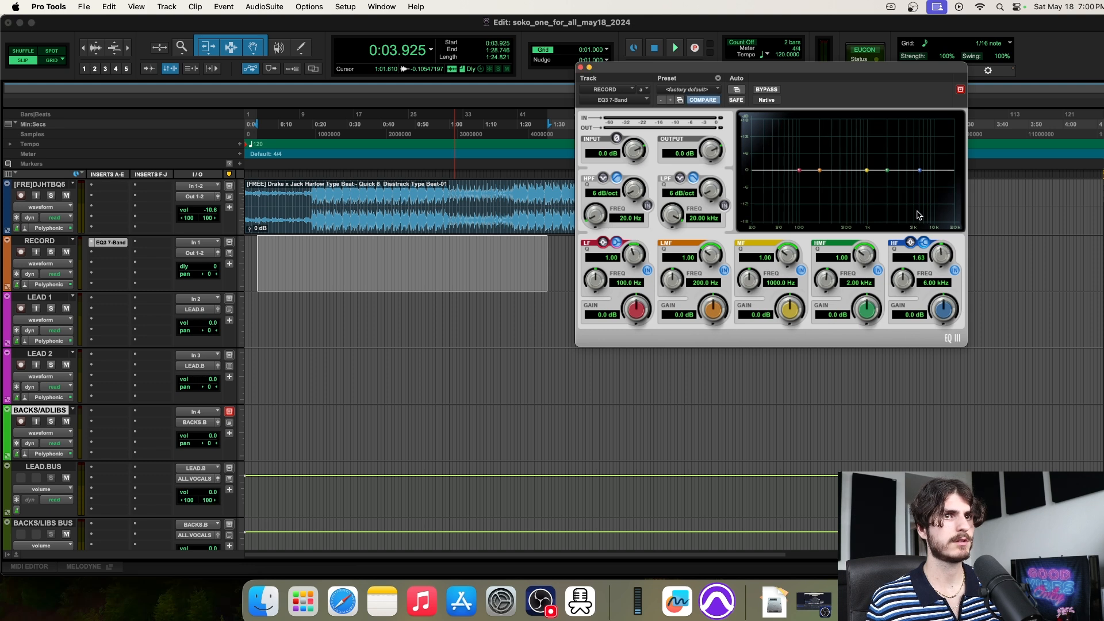
{"action": "left_click_drag", "start_coordinate": [920, 173], "coordinate": [894, 163]}
{"action": "mouse_move", "coordinate": [799, 174]}
{"action": "left_mouse_down"}
{"action": "mouse_move", "coordinate": [798, 185]}
{"action": "mouse_move", "coordinate": [802, 168]}
{"action": "left_mouse_up"}
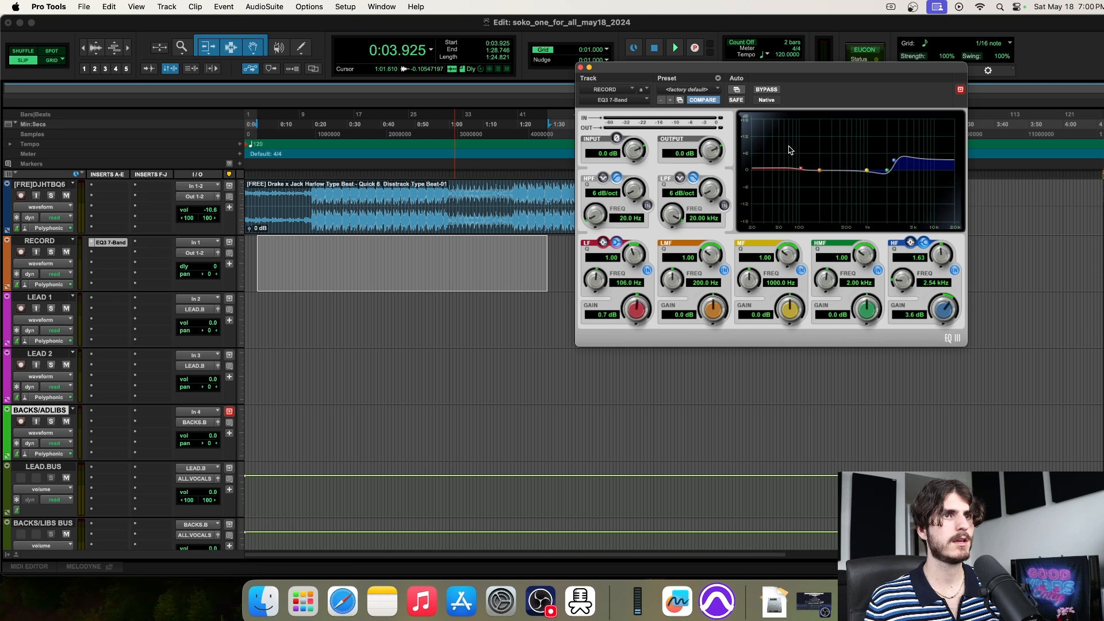
{"action": "left_click", "coordinate": [633, 310], "text": "alt"}
{"action": "left_click", "coordinate": [946, 306], "text": "alt"}
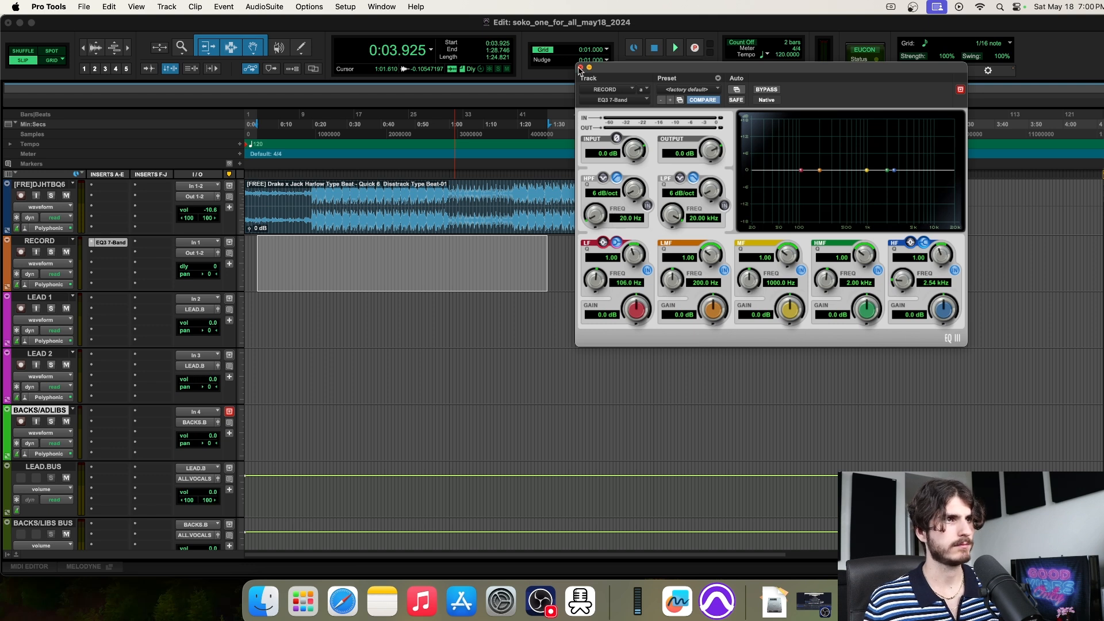
{"action": "left_click", "coordinate": [580, 68]}
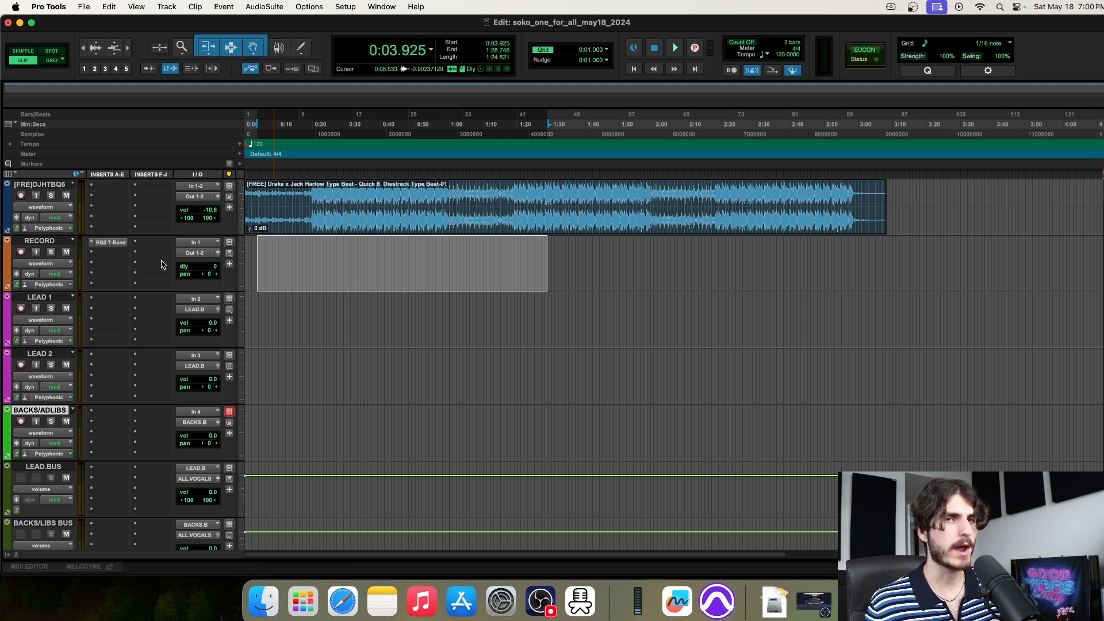
{"action": "left_click", "coordinate": [92, 246]}
Set RECORD's EQ3 insert slot to no insert and place the playhead at 0:10.240
{"action": "left_click", "coordinate": [107, 203]}
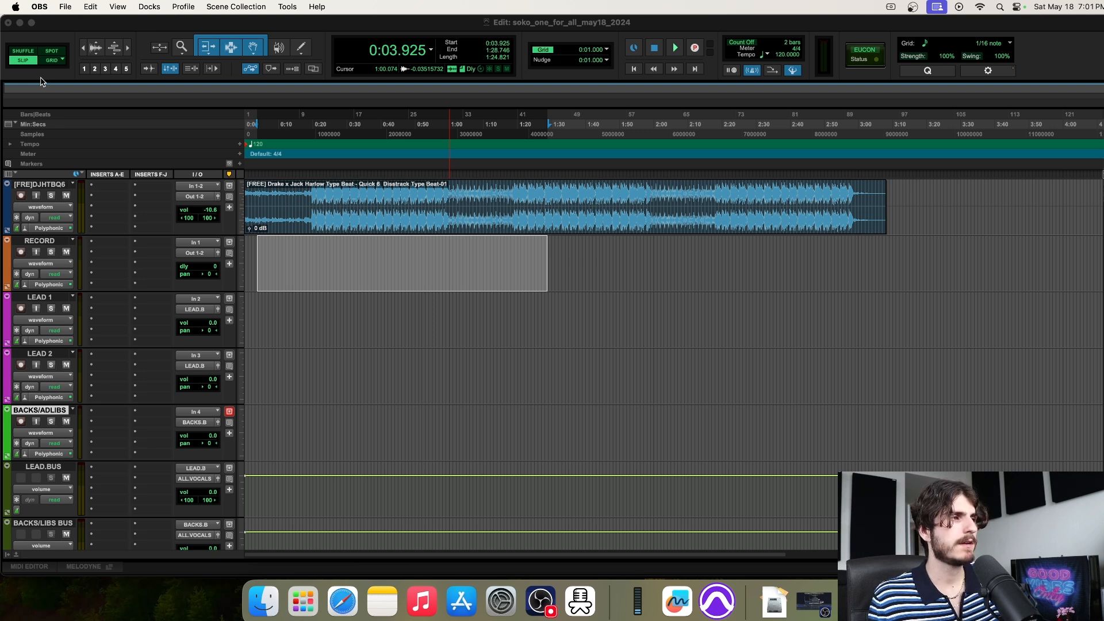
{"action": "left_click", "coordinate": [280, 257]}
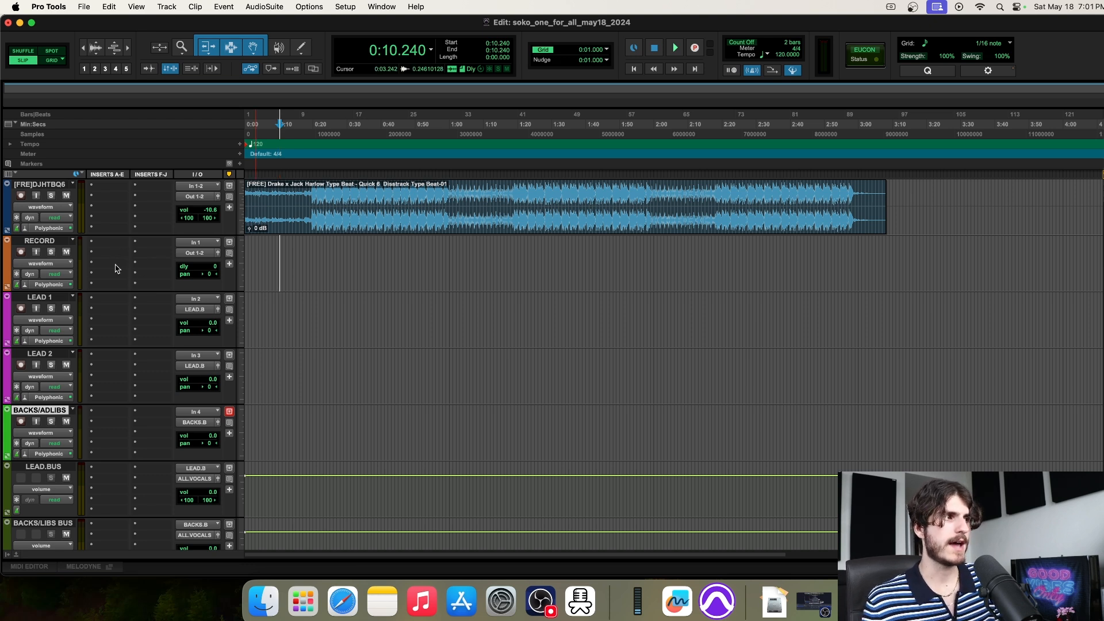
{"action": "scroll", "coordinate": [155, 263], "scroll_direction": "down", "scroll_amount": 5}
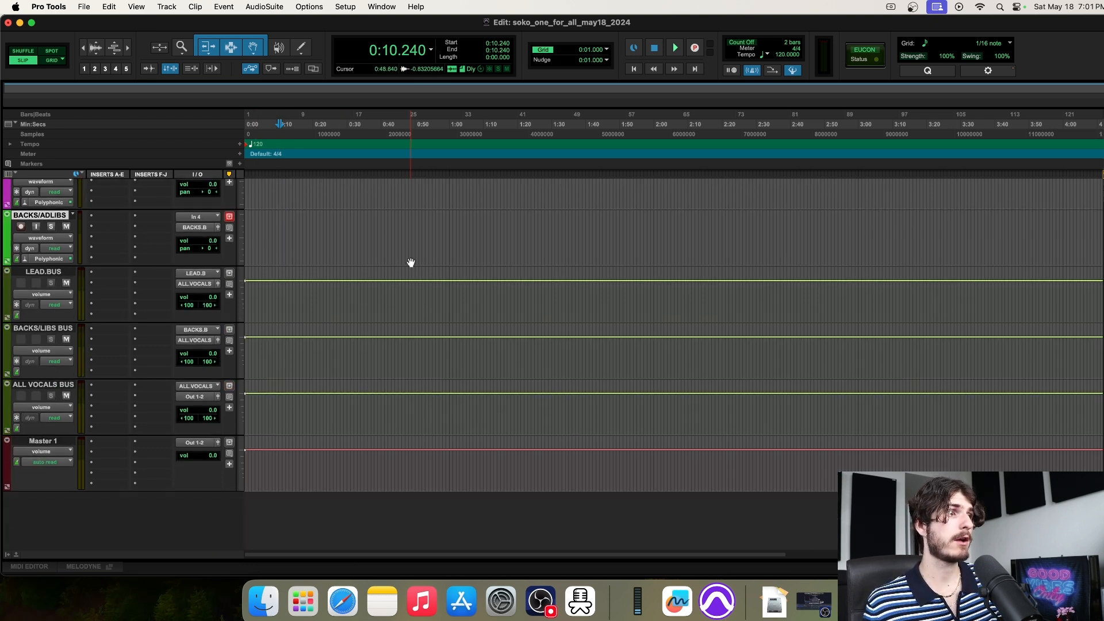
{"action": "left_click", "coordinate": [47, 270]}
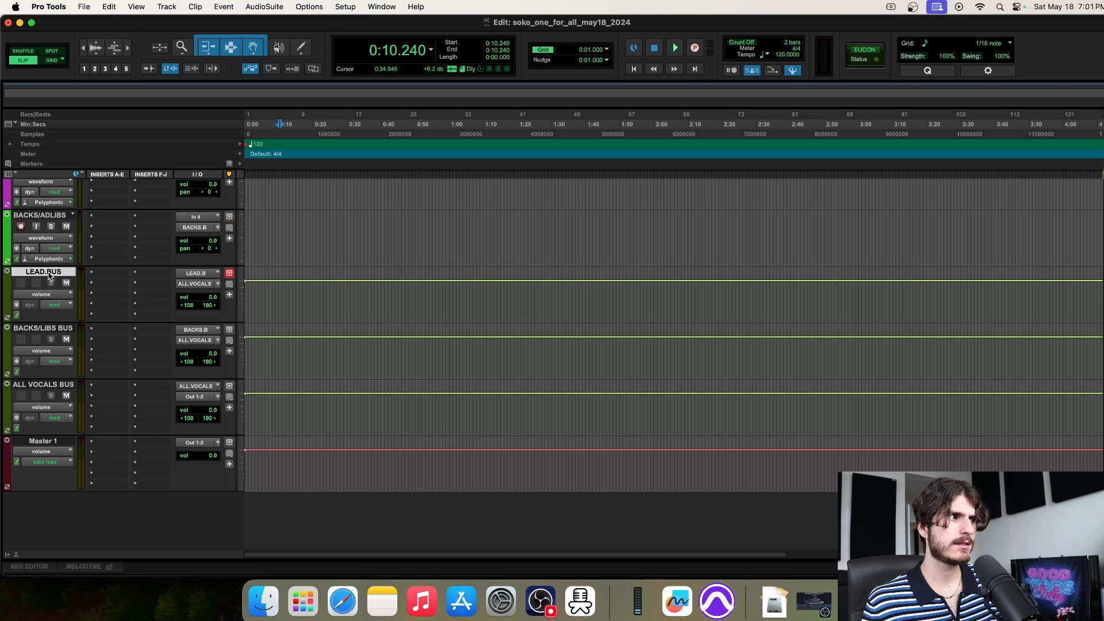
{"action": "left_click", "coordinate": [42, 330], "text": "shift"}
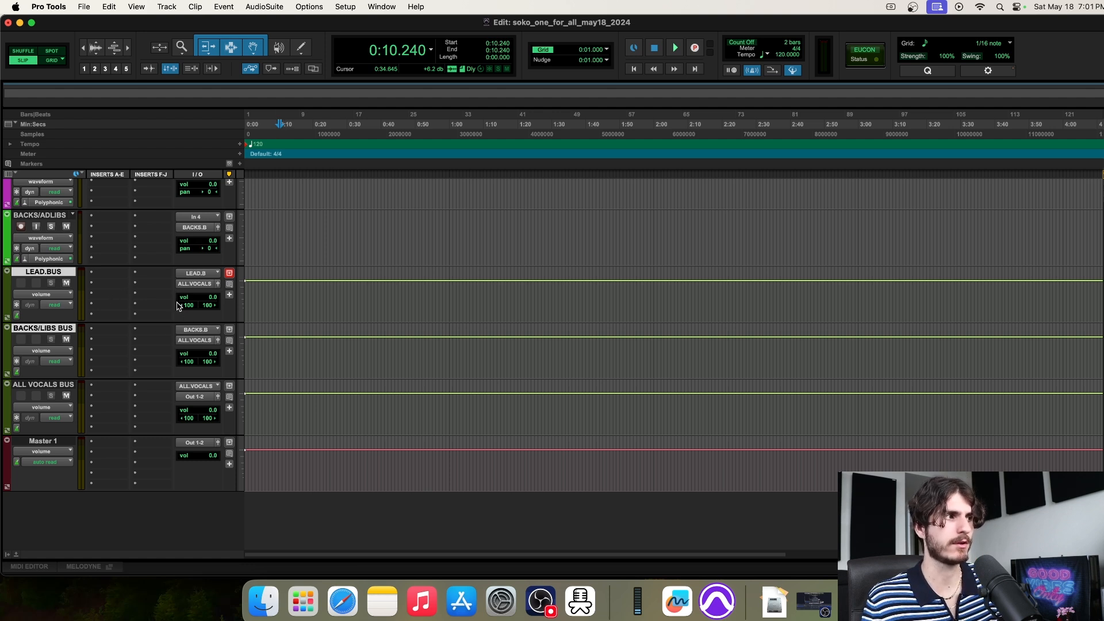
{"action": "left_click", "coordinate": [98, 275]}
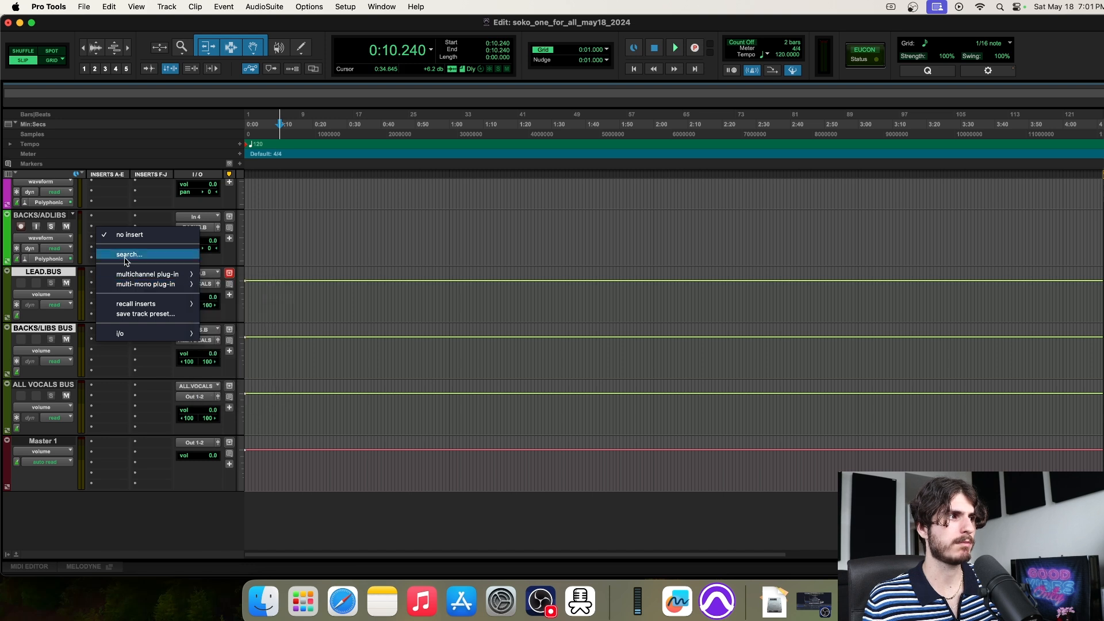
{"action": "left_click", "coordinate": [321, 276]}
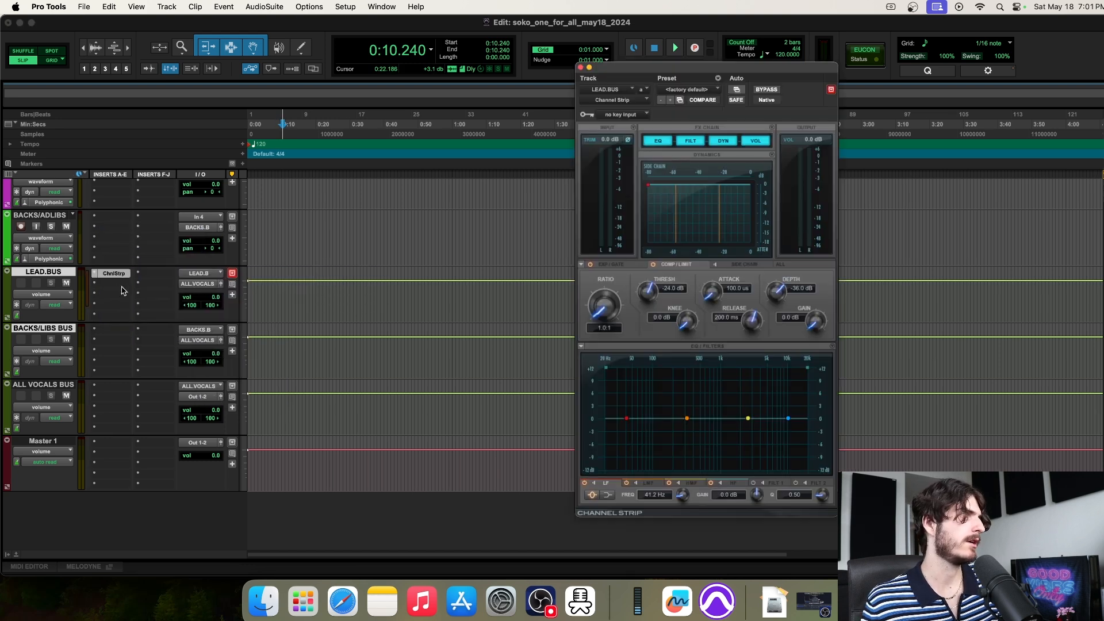
{"action": "left_click", "coordinate": [115, 285]}
{"action": "mouse_move", "coordinate": [235, 298]}
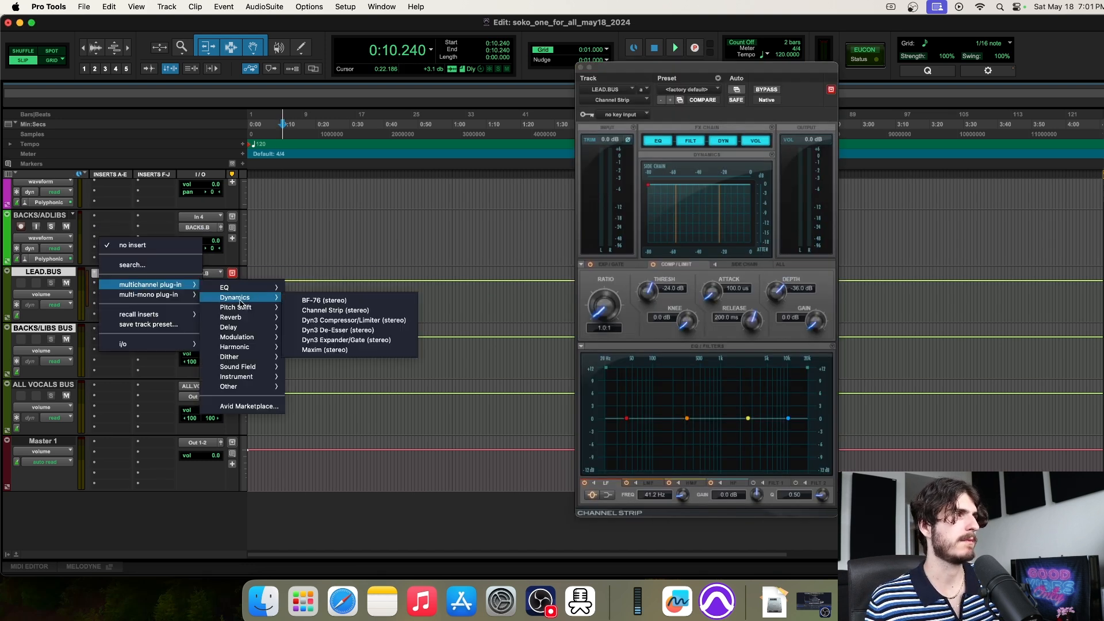
{"action": "left_click", "coordinate": [344, 300]}
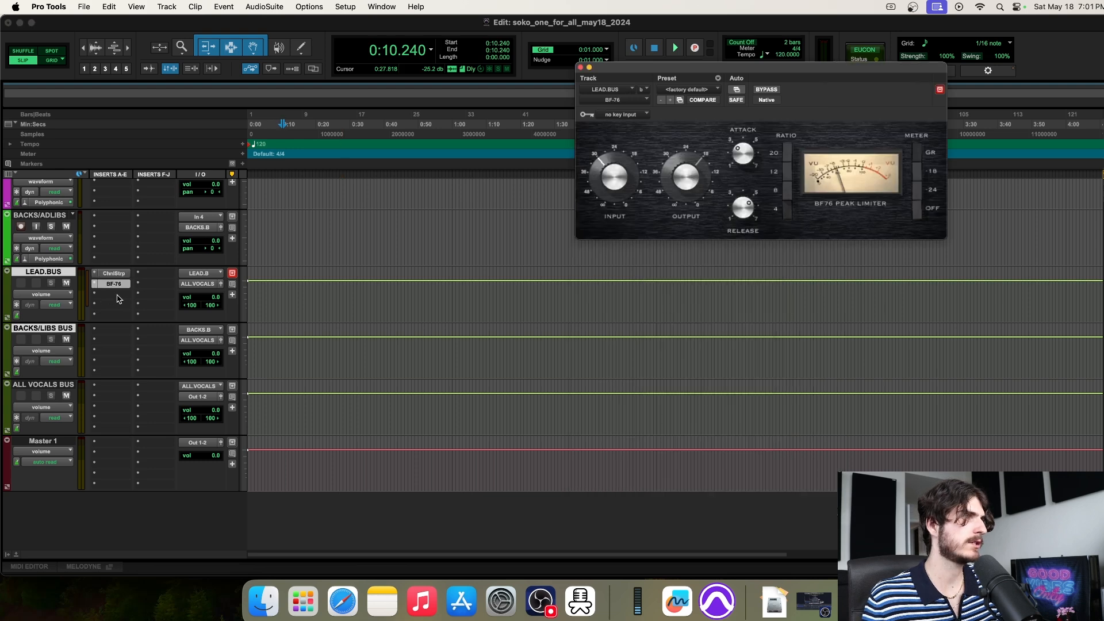
{"action": "left_click", "coordinate": [116, 296]}
{"action": "mouse_move", "coordinate": [123, 295]}
{"action": "mouse_move", "coordinate": [247, 338]}
{"action": "left_click", "coordinate": [357, 341]}
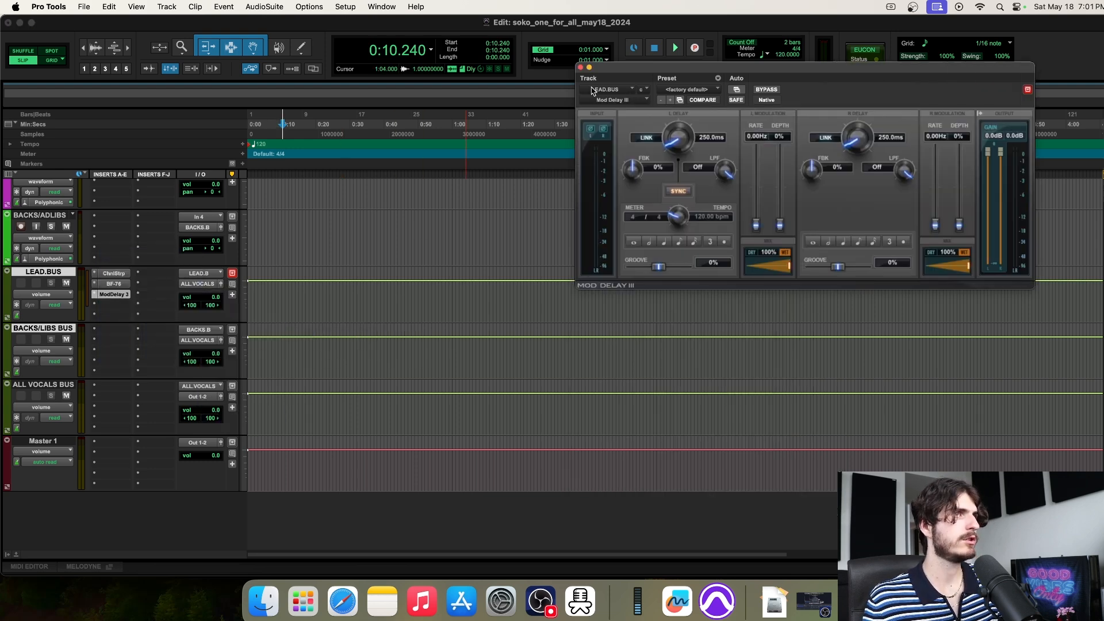
{"action": "left_click", "coordinate": [581, 70]}
{"action": "scroll", "coordinate": [120, 294], "scroll_direction": "up", "scroll_amount": 5}
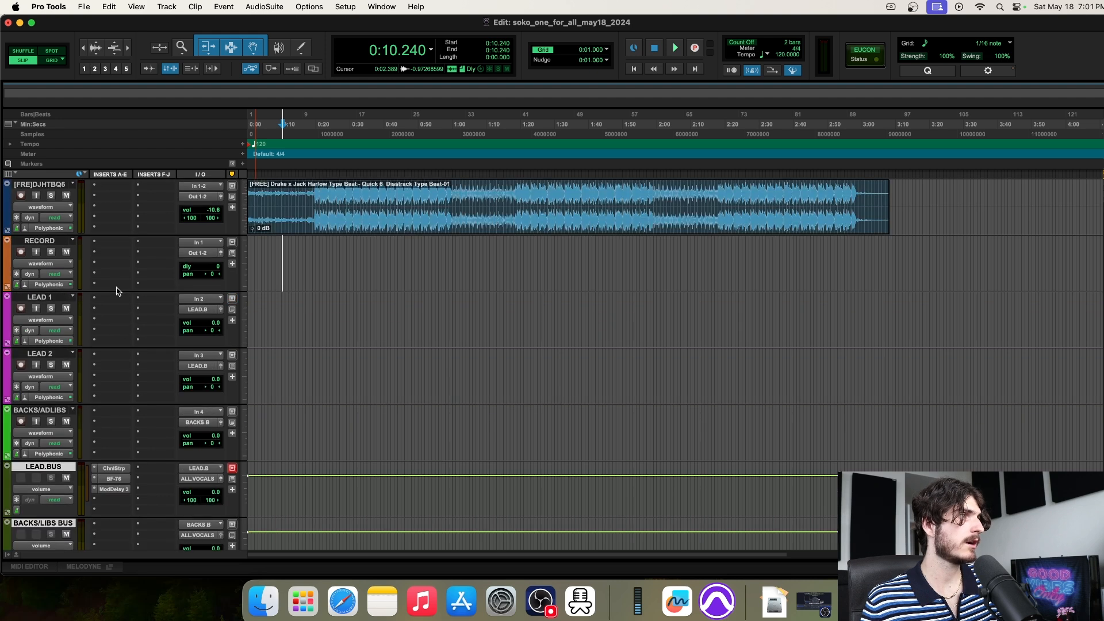
{"action": "scroll", "coordinate": [127, 330], "scroll_direction": "down", "scroll_amount": 5}
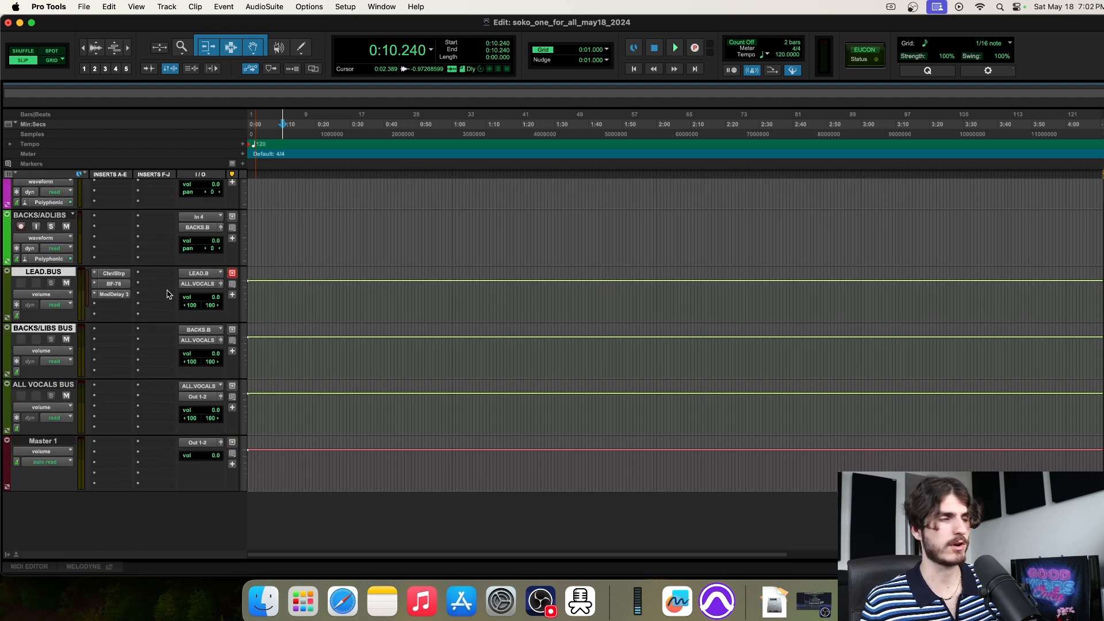
{"action": "left_click", "coordinate": [97, 257]}
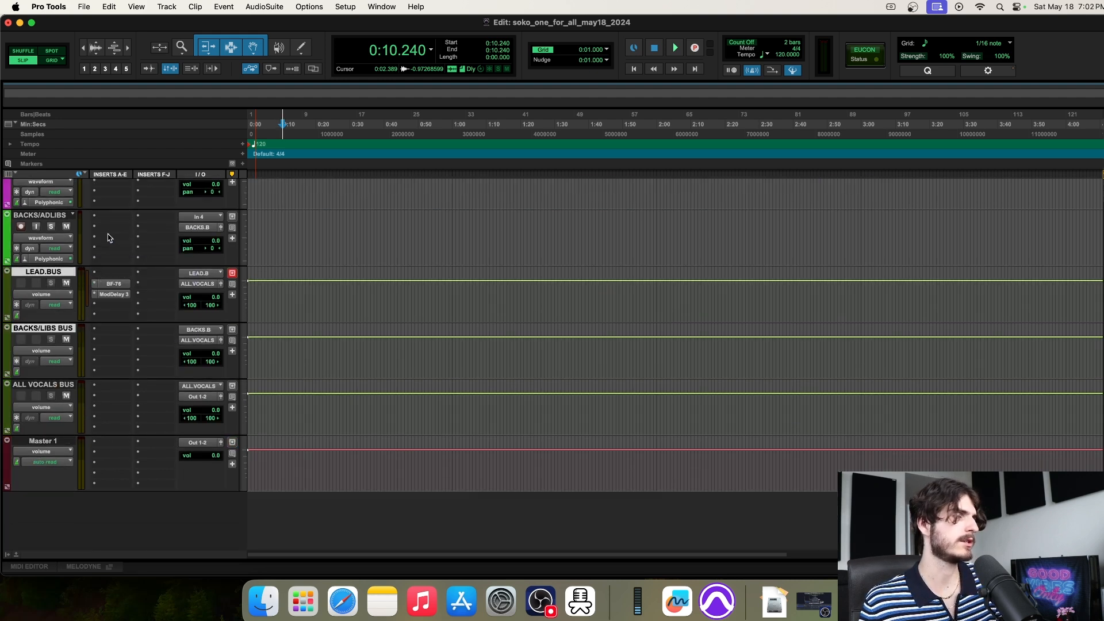
{"action": "left_click", "coordinate": [95, 283]}
{"action": "left_click", "coordinate": [115, 249]}
{"action": "left_click", "coordinate": [92, 300]}
{"action": "left_click", "coordinate": [112, 260]}
Audition RECORD and LEAD 1 soloed over time selections, then unsolo both and park at 0:24.064
{"action": "scroll", "coordinate": [88, 289], "scroll_direction": "up", "scroll_amount": 5}
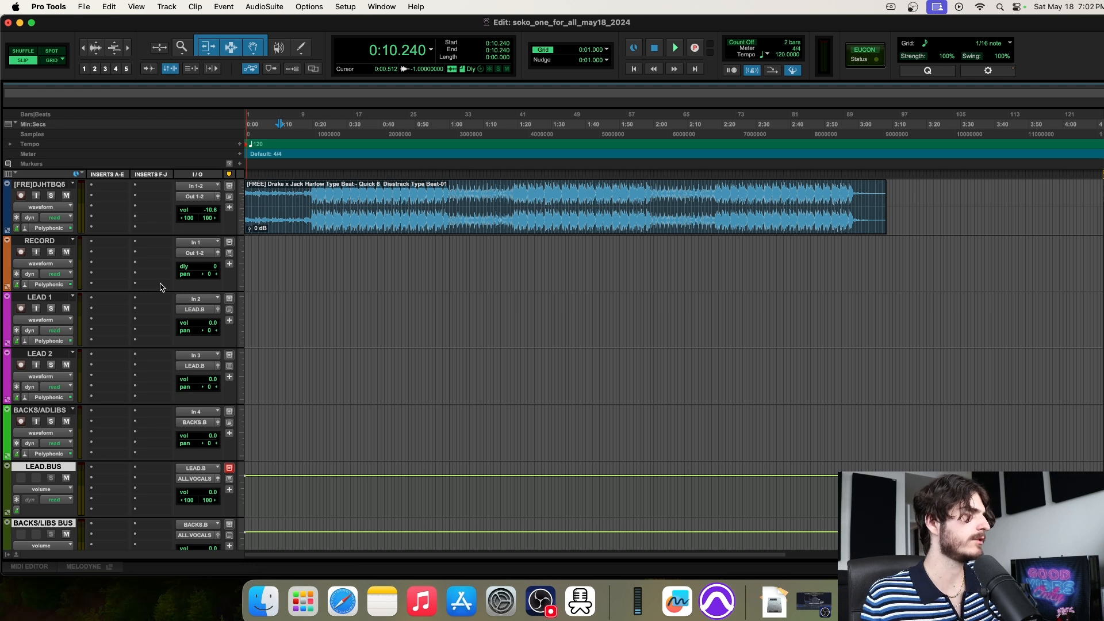
{"action": "left_click", "coordinate": [51, 253]}
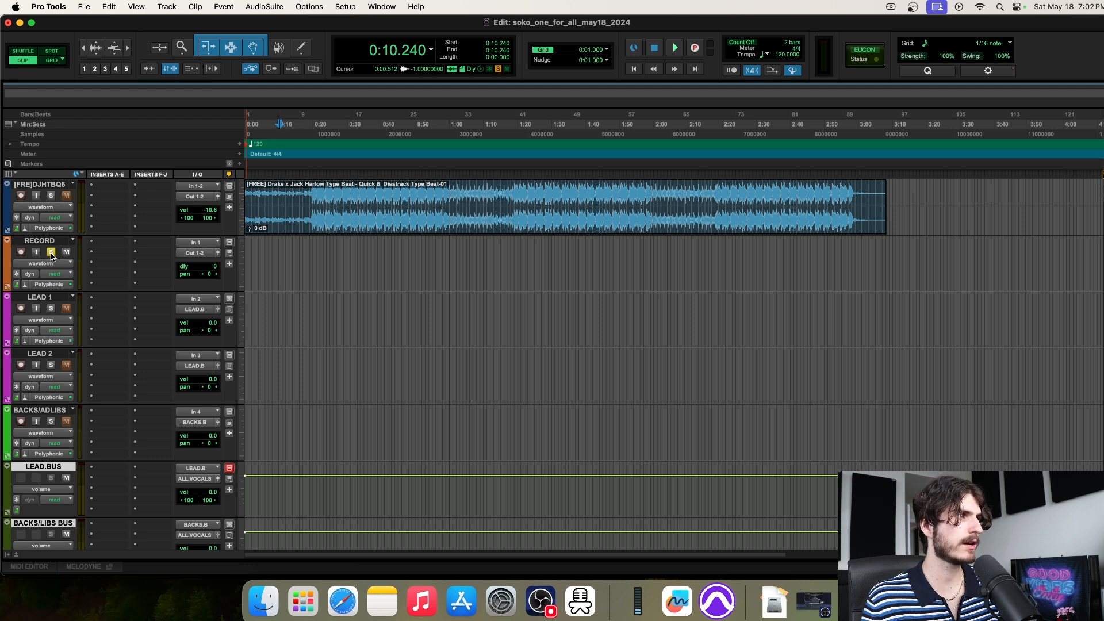
{"action": "left_click_drag", "start_coordinate": [253, 257], "coordinate": [891, 262]}
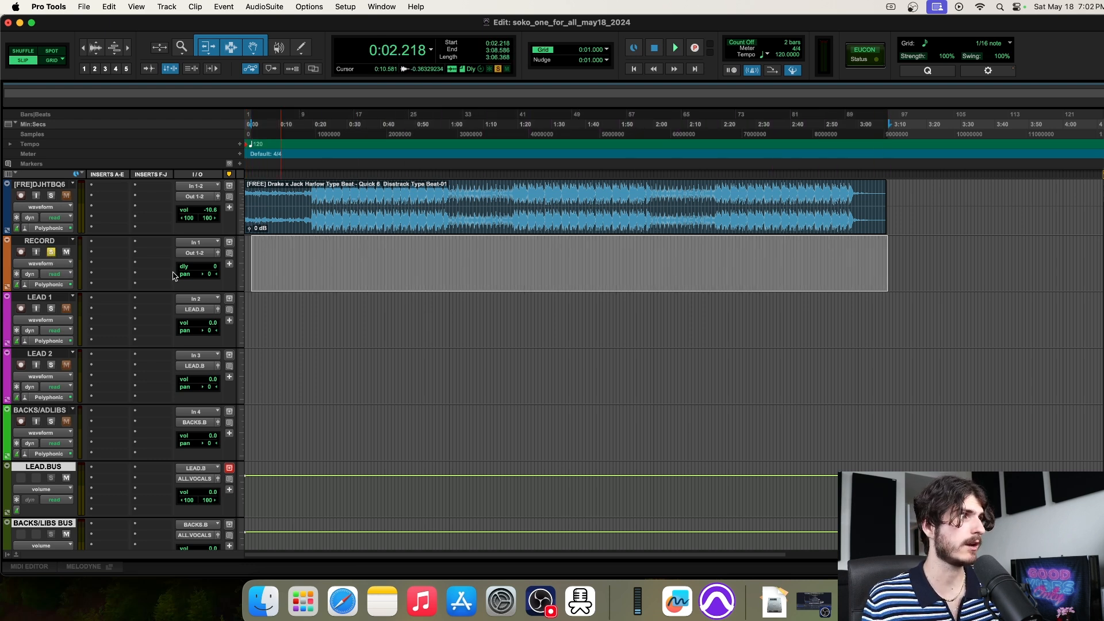
{"action": "left_click", "coordinate": [51, 310]}
{"action": "left_click", "coordinate": [53, 253]}
{"action": "left_click_drag", "start_coordinate": [254, 314], "coordinate": [859, 317]}
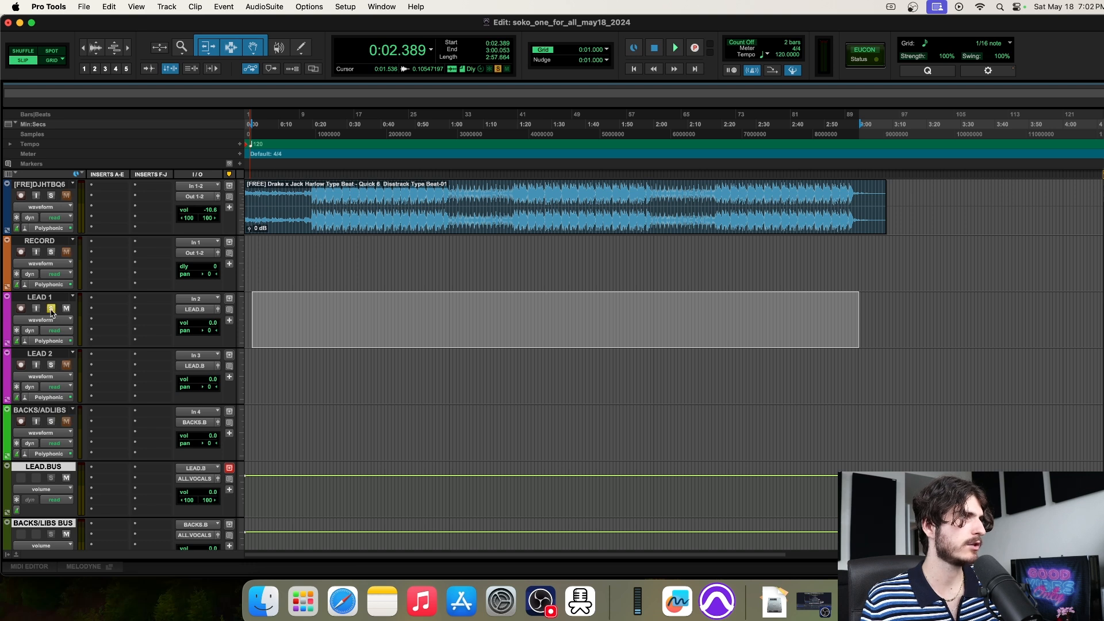
{"action": "left_click", "coordinate": [51, 252]}
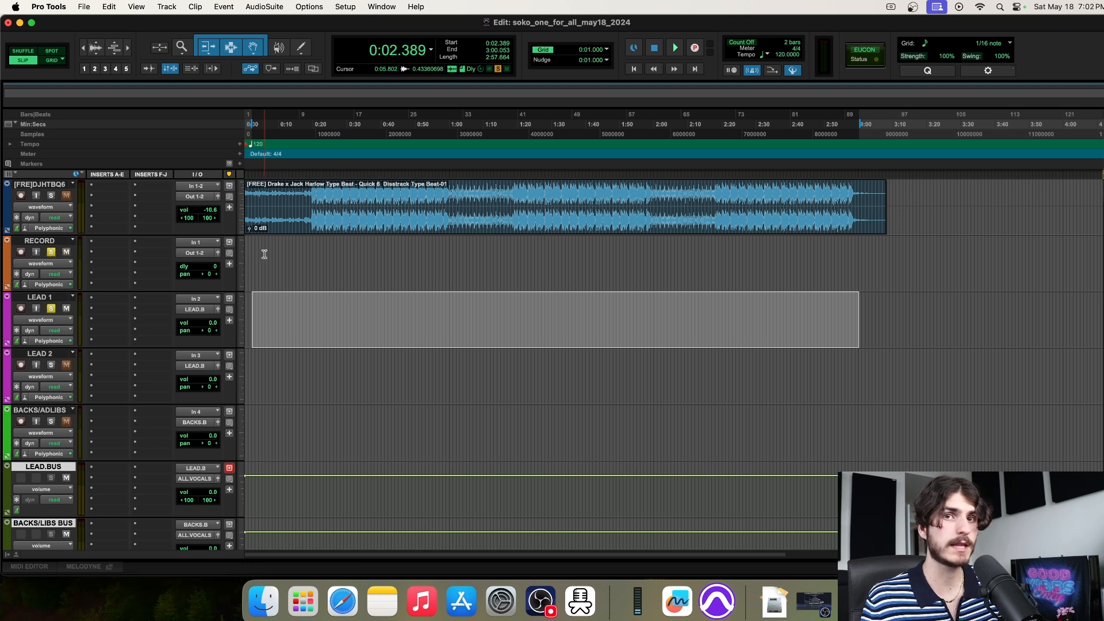
{"action": "left_click_drag", "start_coordinate": [264, 252], "coordinate": [458, 258]}
{"action": "left_click_drag", "start_coordinate": [539, 258], "coordinate": [972, 313]}
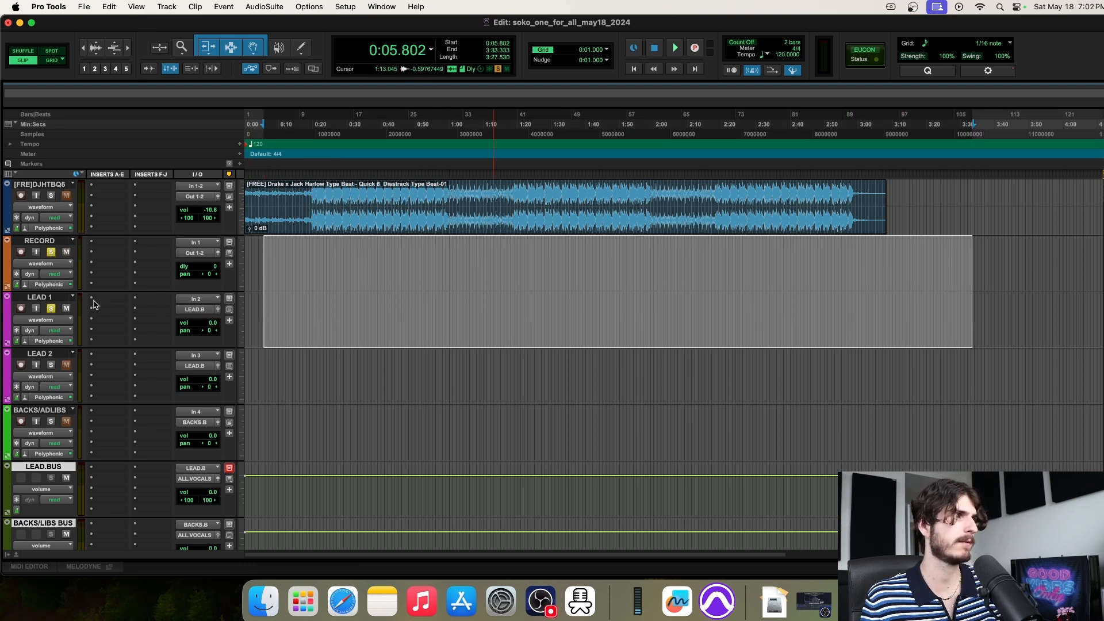
{"action": "left_click", "coordinate": [51, 308]}
{"action": "left_click", "coordinate": [51, 252]}
{"action": "left_click", "coordinate": [327, 261]}
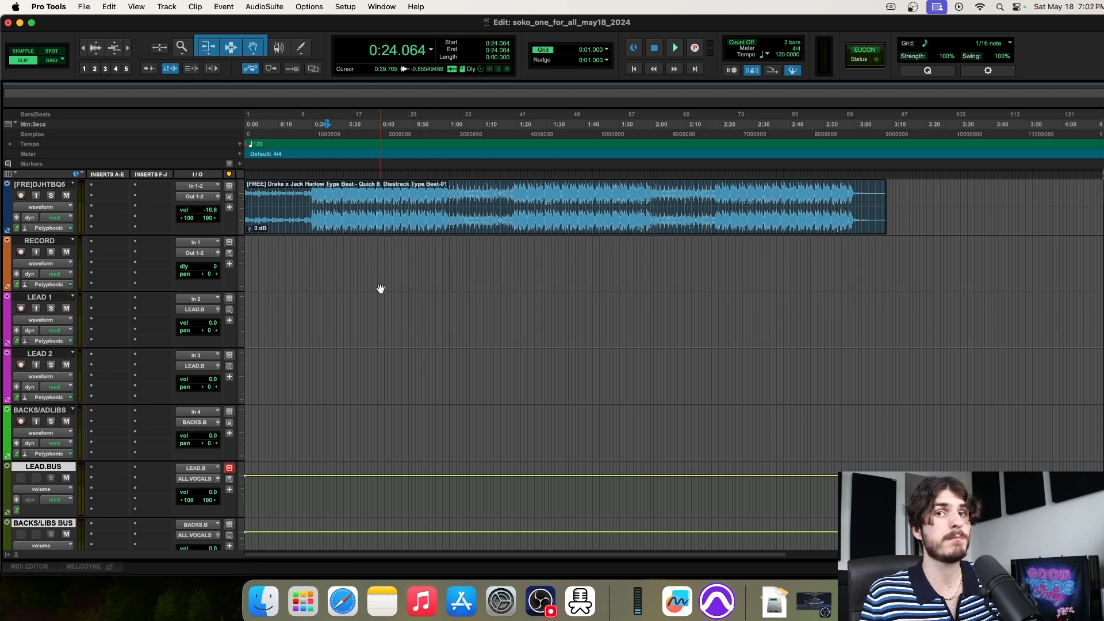
Select ranges on BACKS/ADLIBS from 0:11.264 and toggle its mute, leaving the track muted
{"action": "left_click_drag", "start_coordinate": [282, 415], "coordinate": [852, 437]}
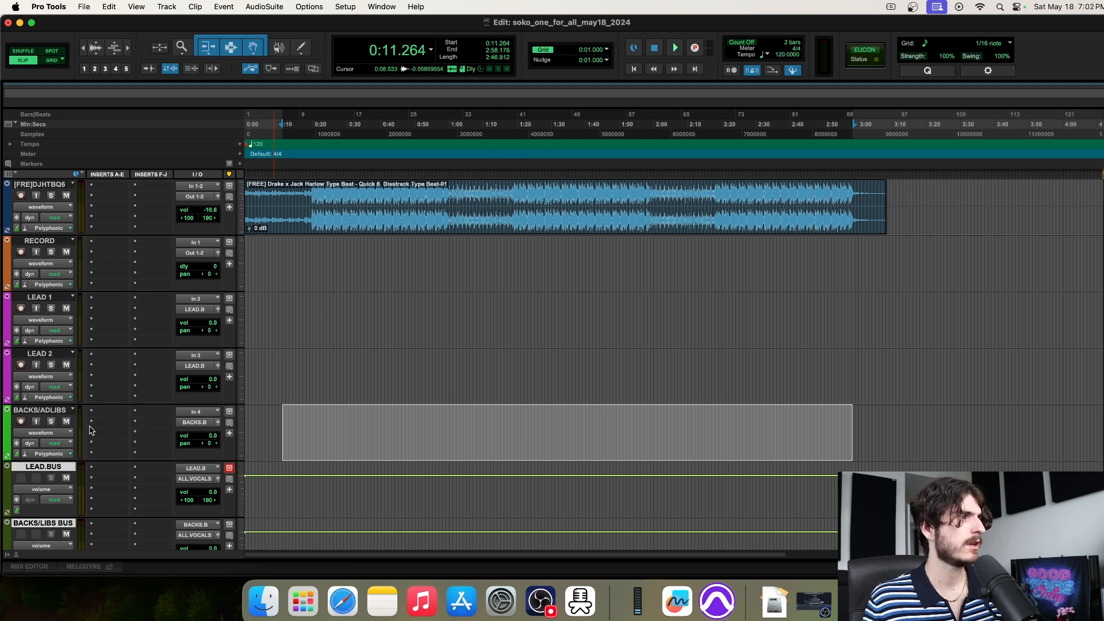
{"action": "left_click", "coordinate": [67, 422]}
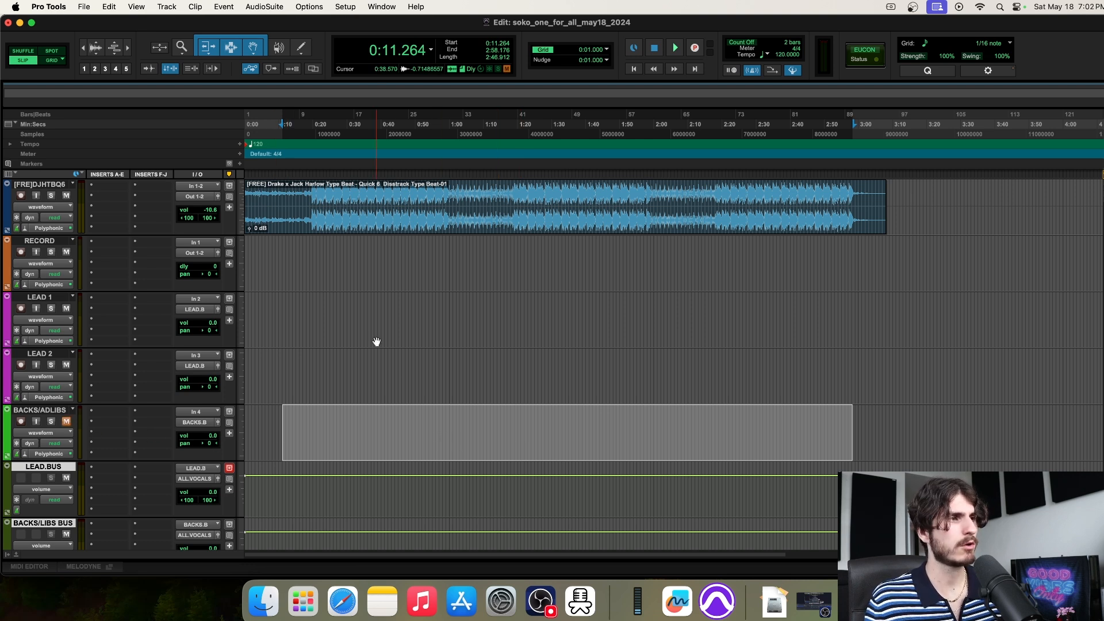
{"action": "left_click_drag", "start_coordinate": [326, 305], "coordinate": [332, 307]}
{"action": "left_click_drag", "start_coordinate": [302, 432], "coordinate": [789, 429]}
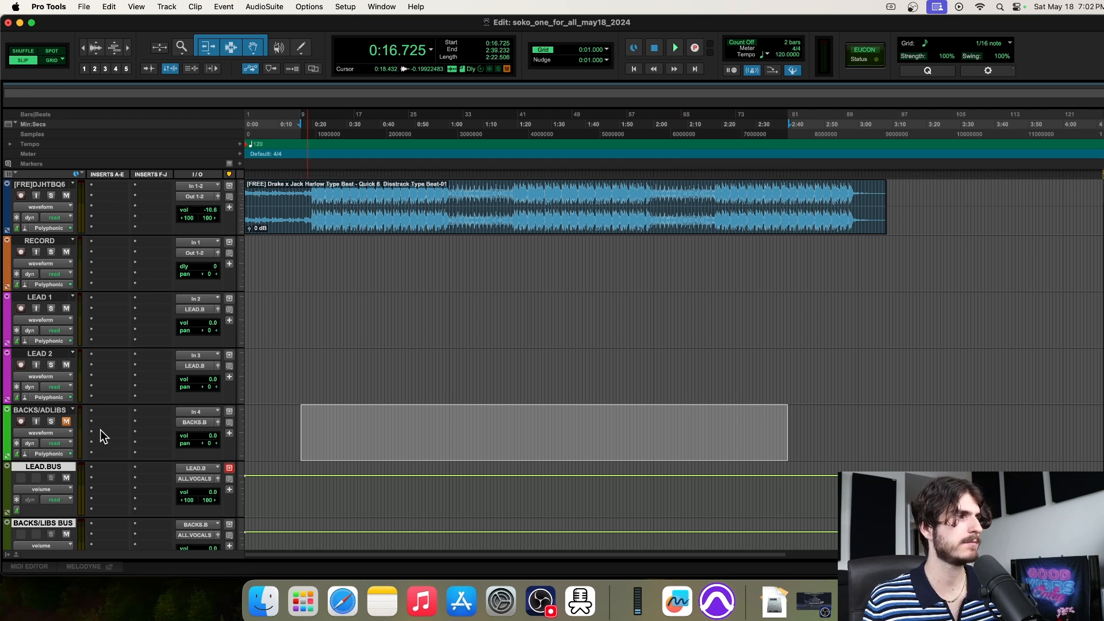
{"action": "left_click", "coordinate": [67, 423]}
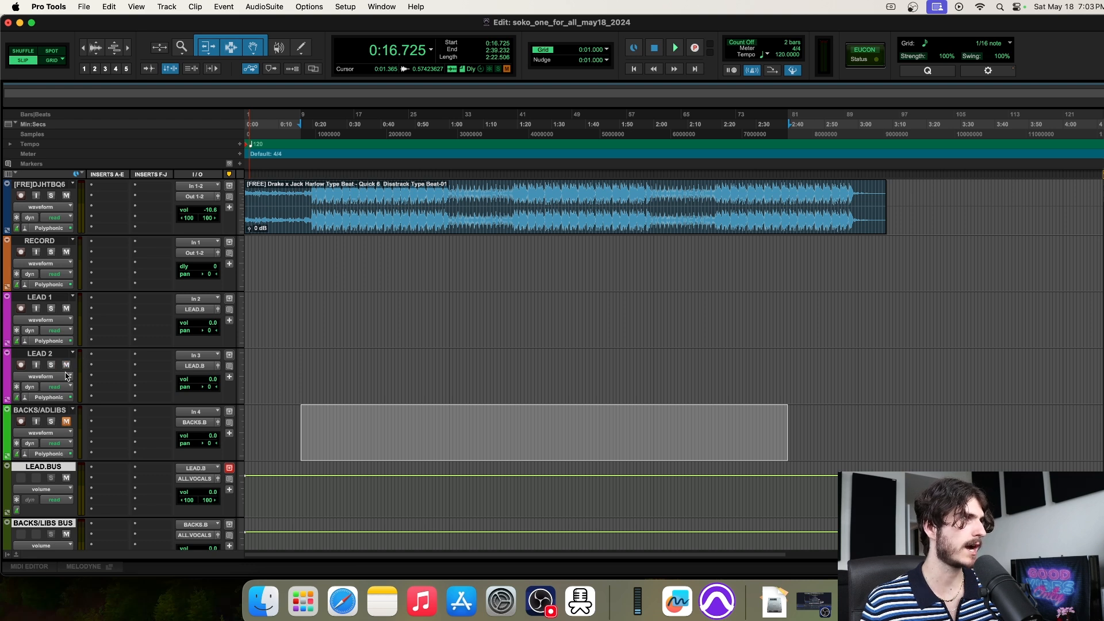
{"action": "left_click", "coordinate": [67, 423]}
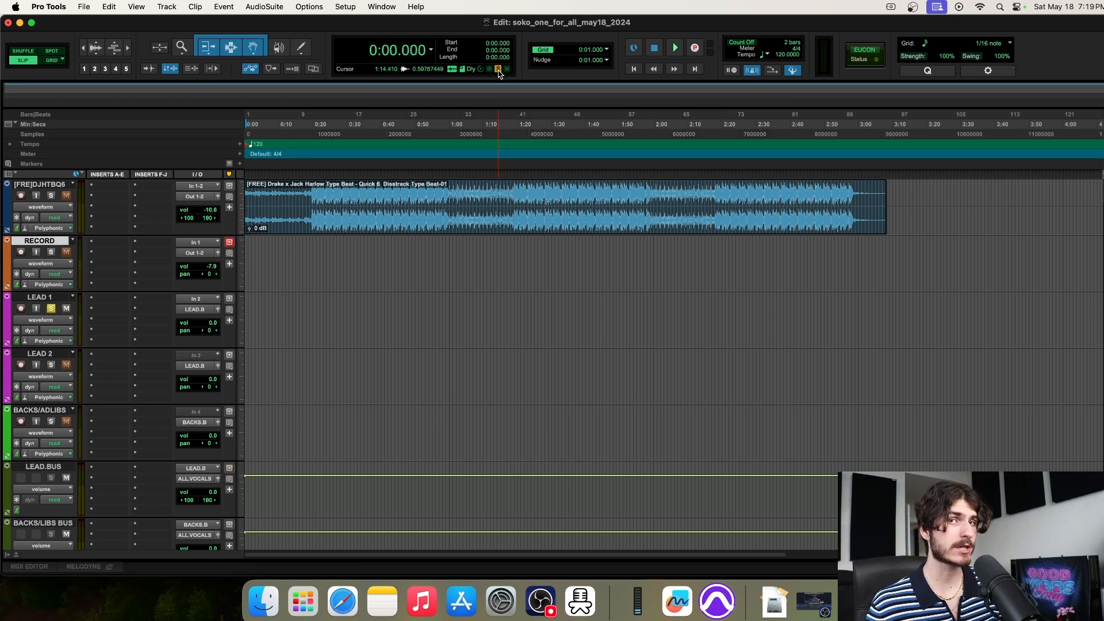
{"action": "left_click", "coordinate": [51, 308]}
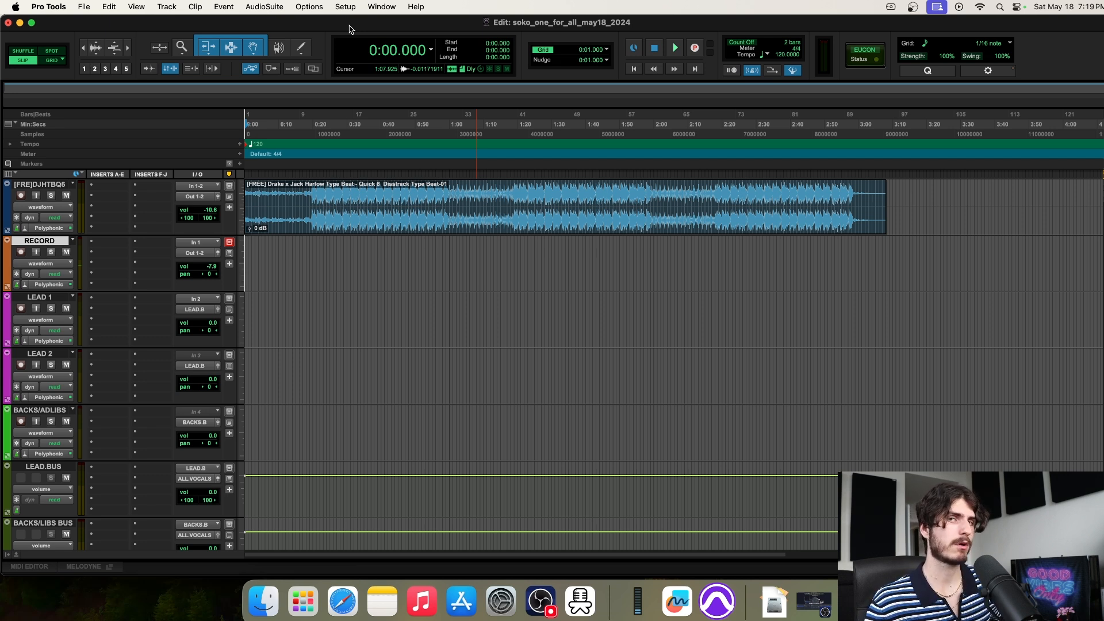
In Setup > Playback Engine, keep M2 as the device with a 128 Samples H/W buffer
{"action": "left_click", "coordinate": [346, 7]}
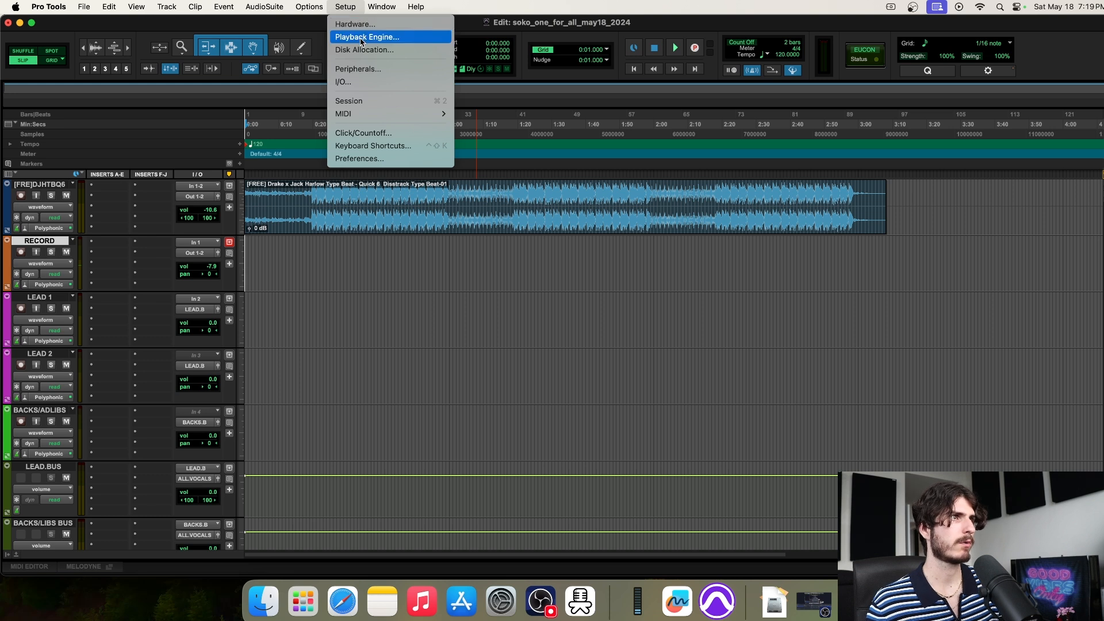
{"action": "left_click", "coordinate": [361, 39]}
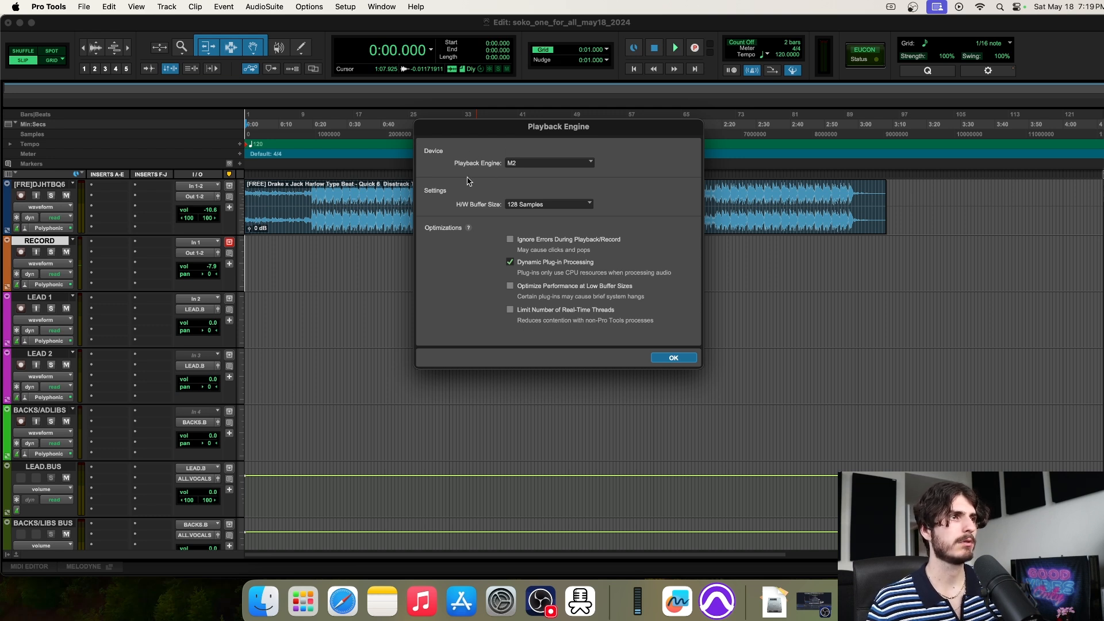
{"action": "left_click", "coordinate": [540, 165]}
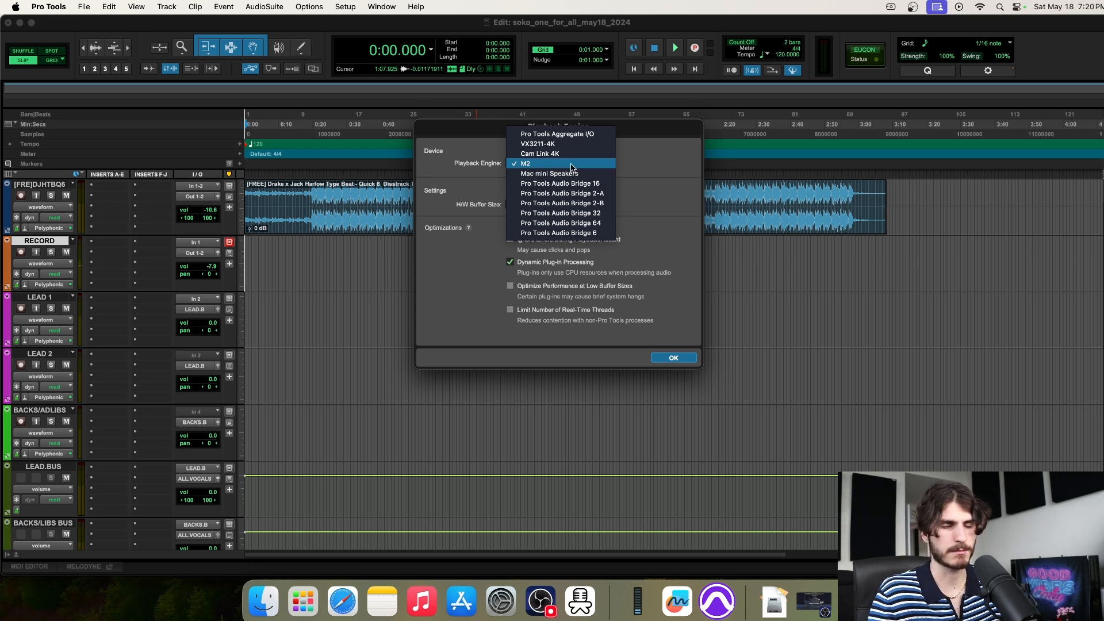
{"action": "left_click", "coordinate": [572, 165]}
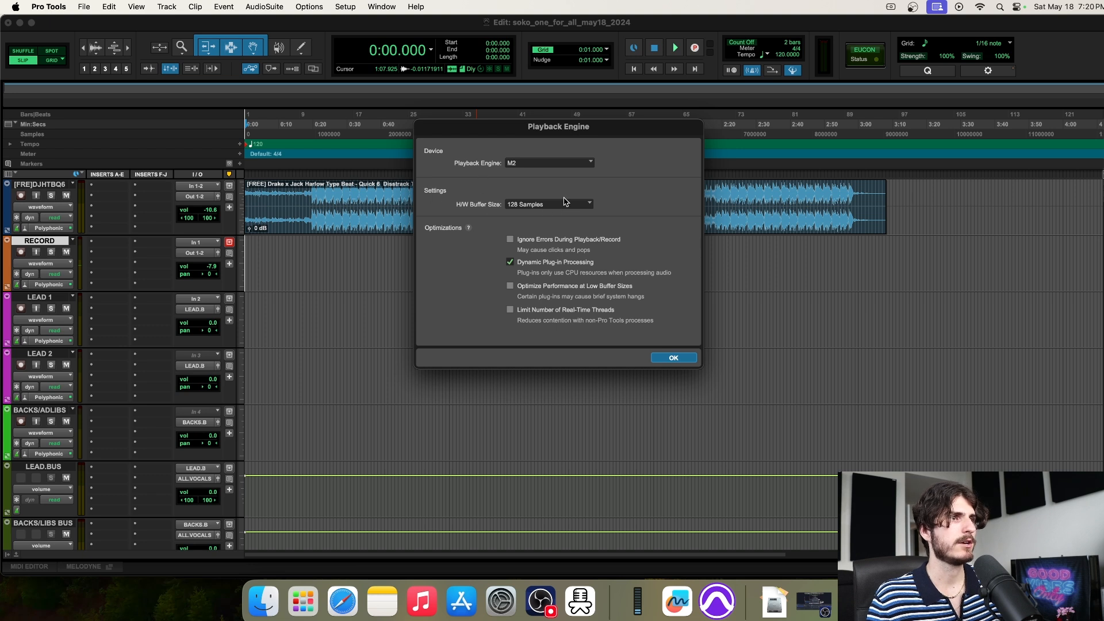
{"action": "left_click", "coordinate": [524, 206]}
{"action": "left_click", "coordinate": [543, 206]}
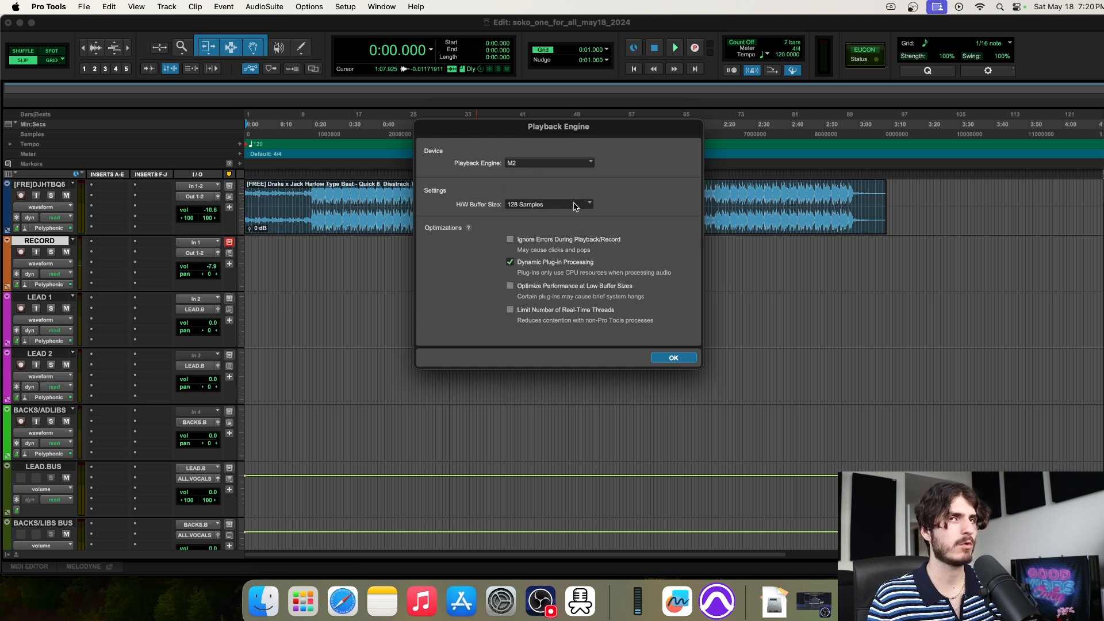
{"action": "left_click", "coordinate": [513, 165]}
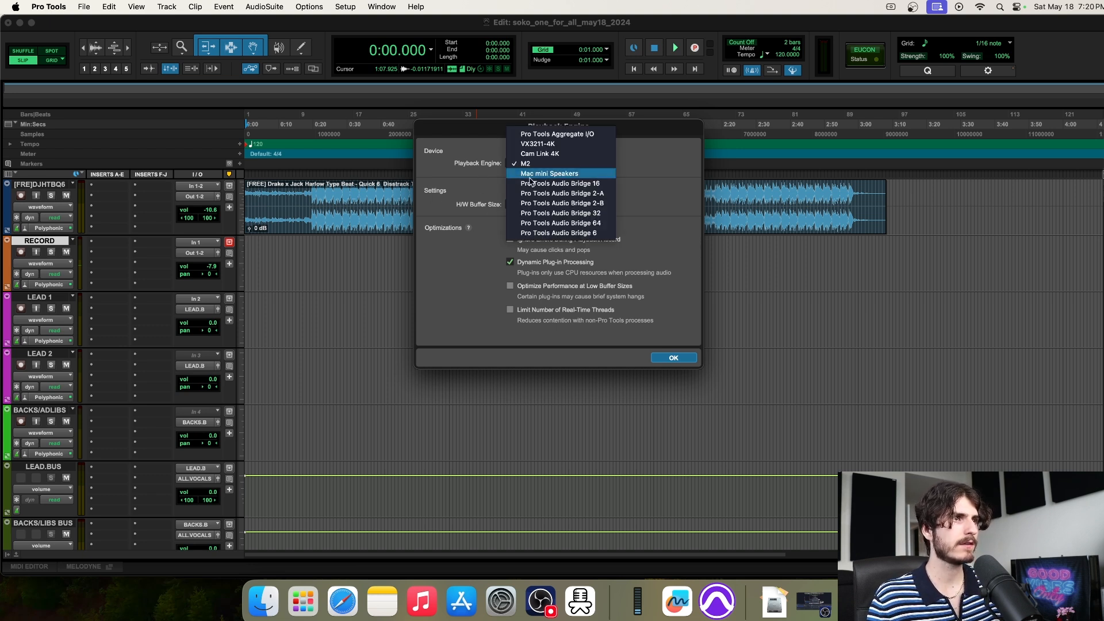
{"action": "left_click", "coordinate": [645, 158]}
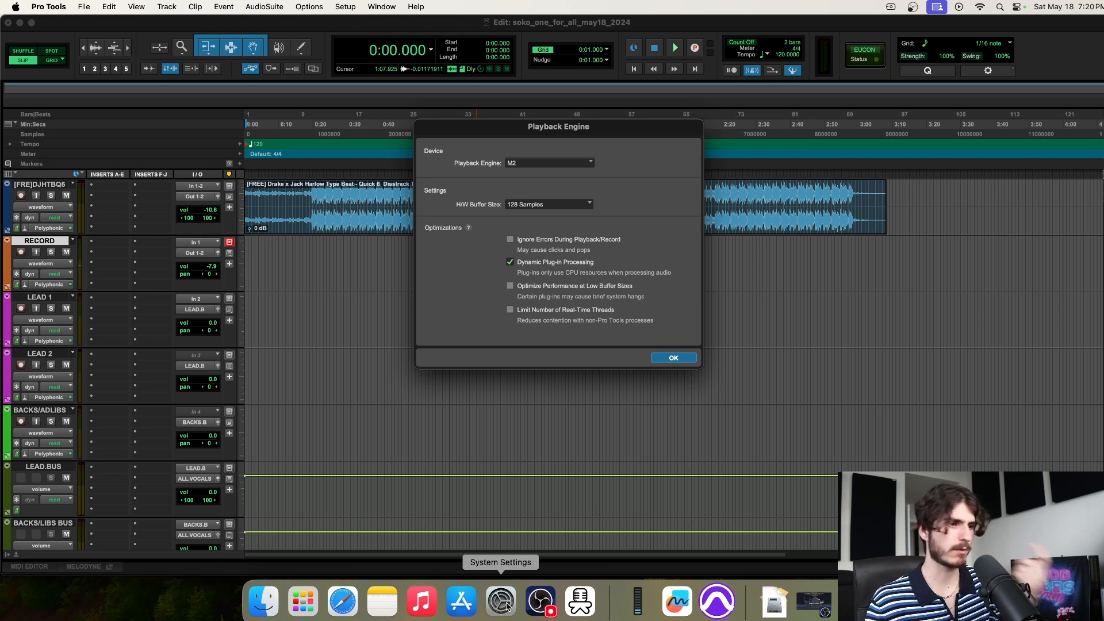
{"action": "left_click", "coordinate": [506, 606]}
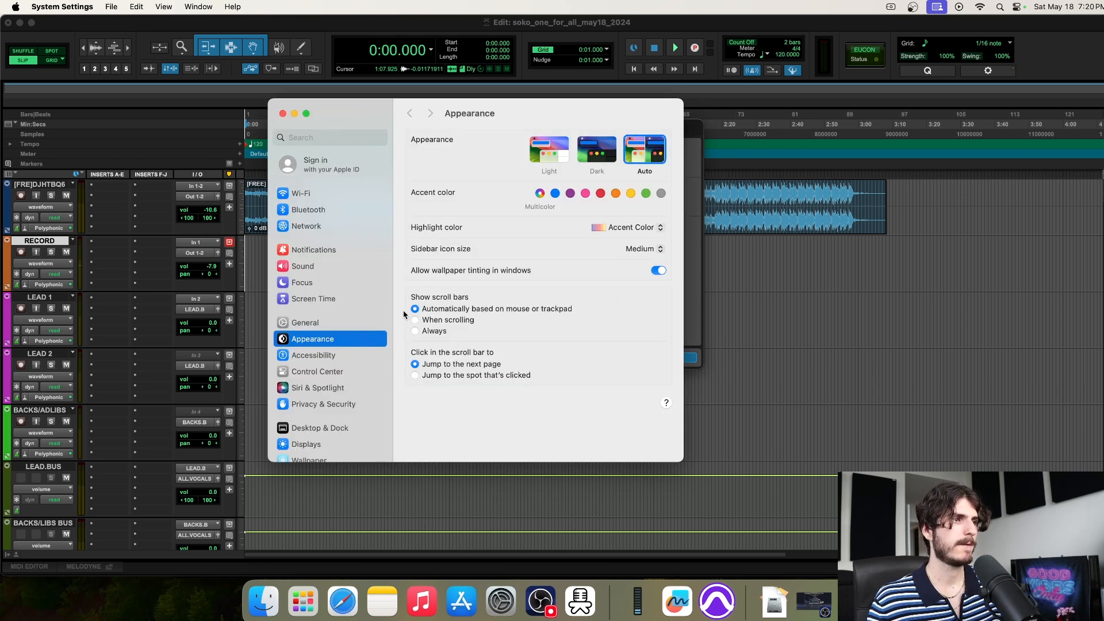
In Sound settings, check M2 among outputs, choose M2 as the input, and close the window
{"action": "left_click", "coordinate": [310, 265]}
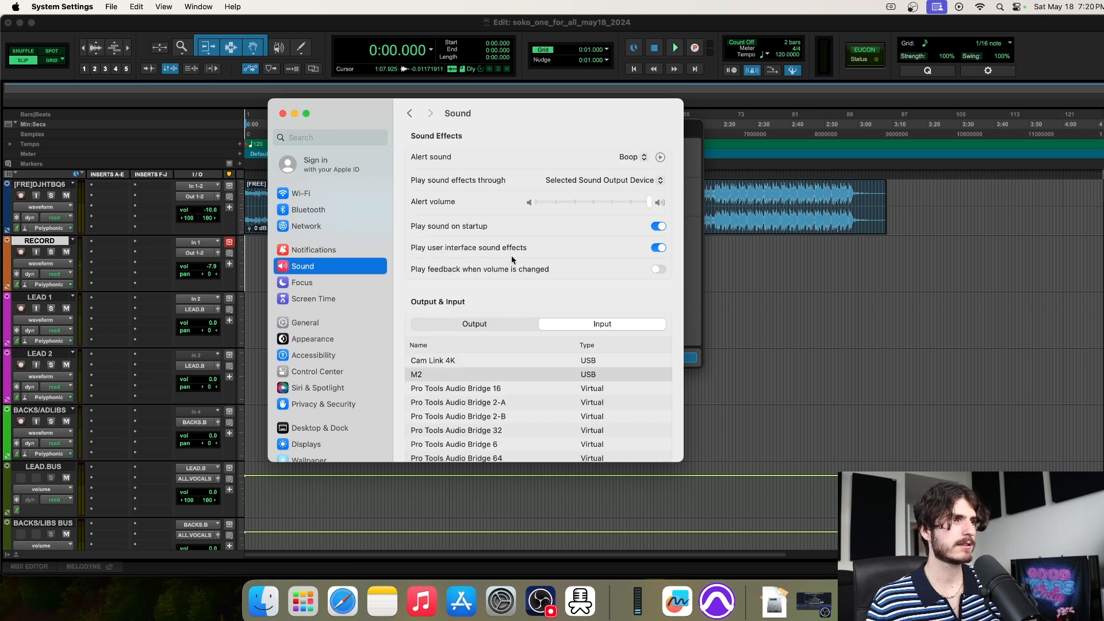
{"action": "left_click", "coordinate": [494, 325]}
{"action": "scroll", "coordinate": [482, 299], "scroll_direction": "down", "scroll_amount": 2}
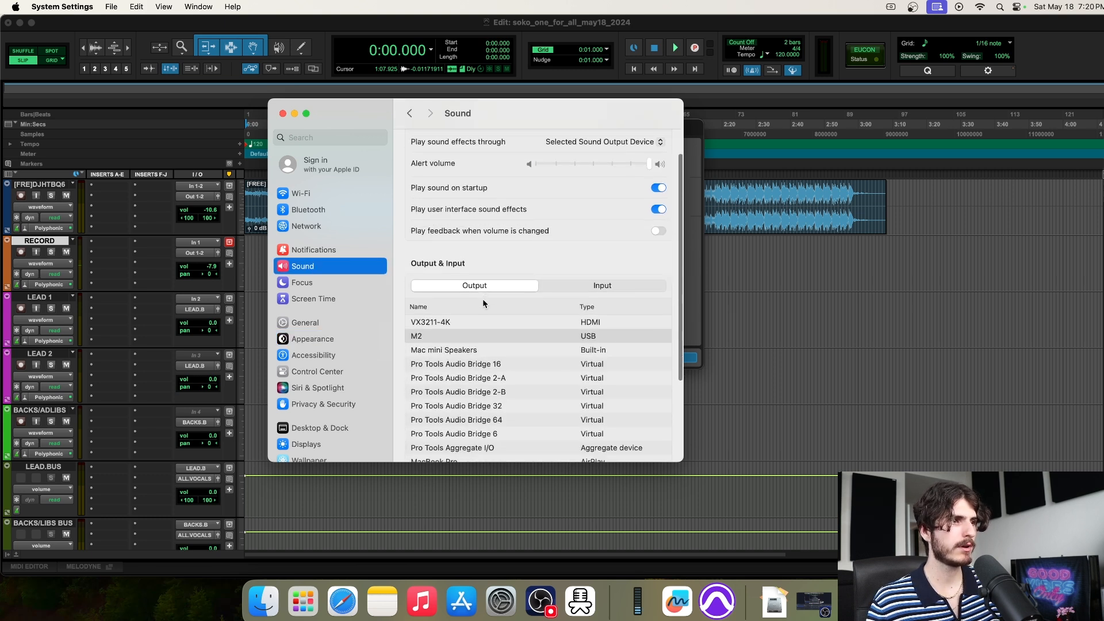
{"action": "left_click", "coordinate": [437, 334]}
{"action": "left_click", "coordinate": [571, 281]}
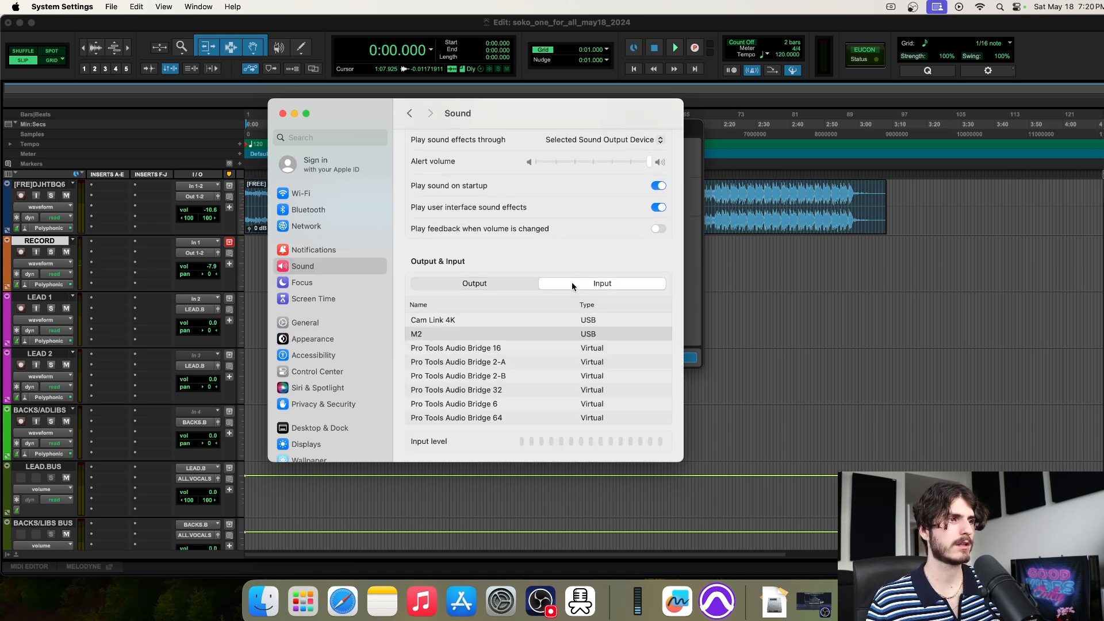
{"action": "left_click", "coordinate": [438, 335]}
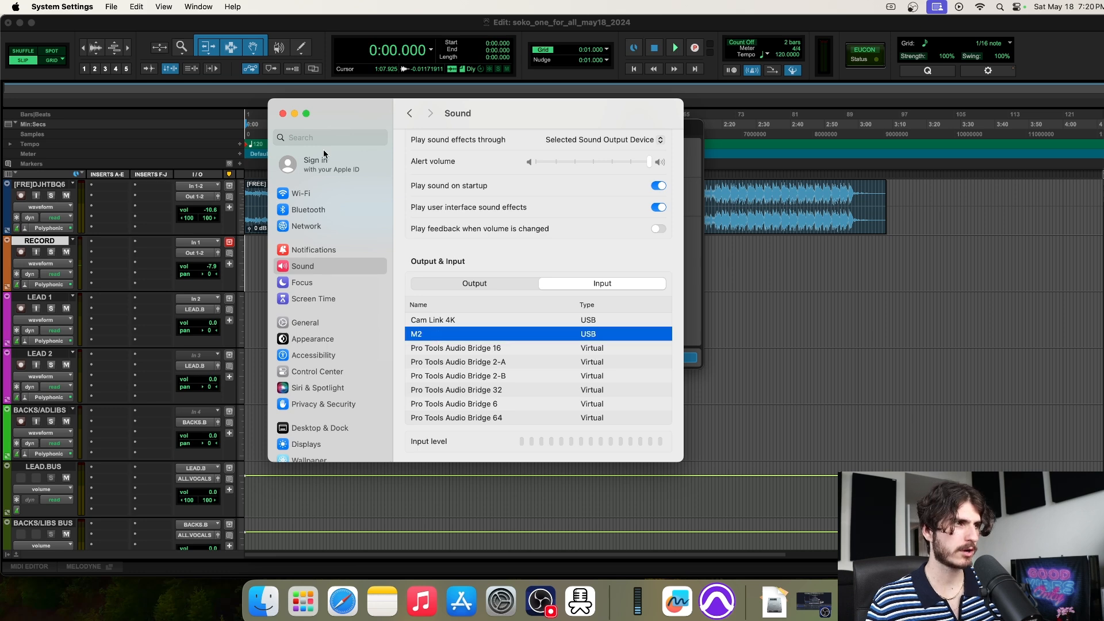
{"action": "left_click", "coordinate": [283, 114]}
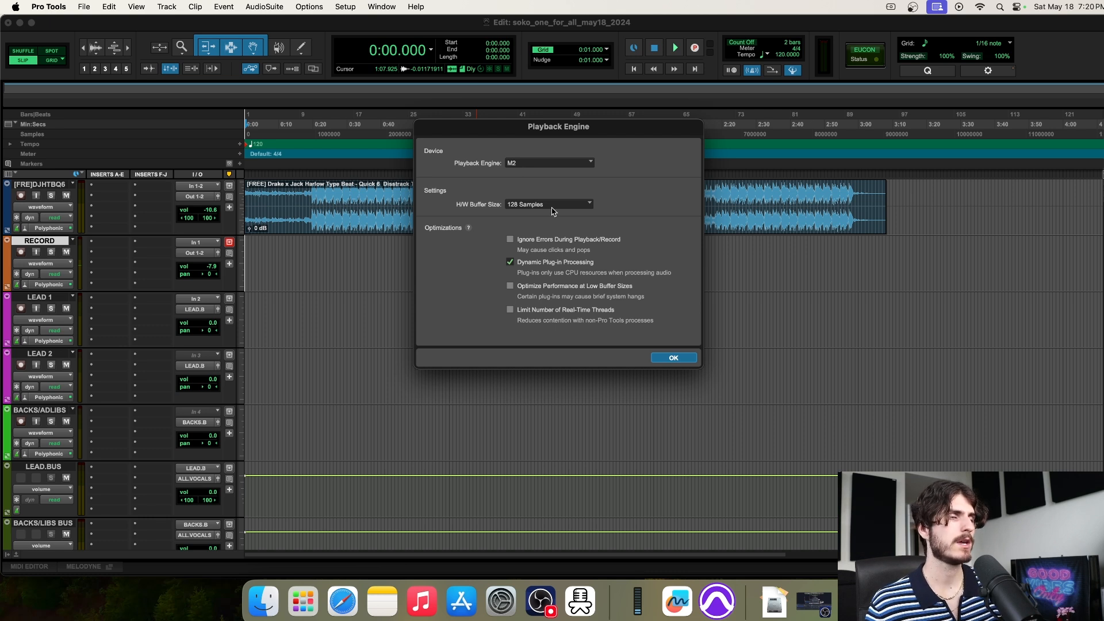
Check the playback device and buffer options, keeping M2 at 128 Samples
{"action": "left_click", "coordinate": [518, 165]}
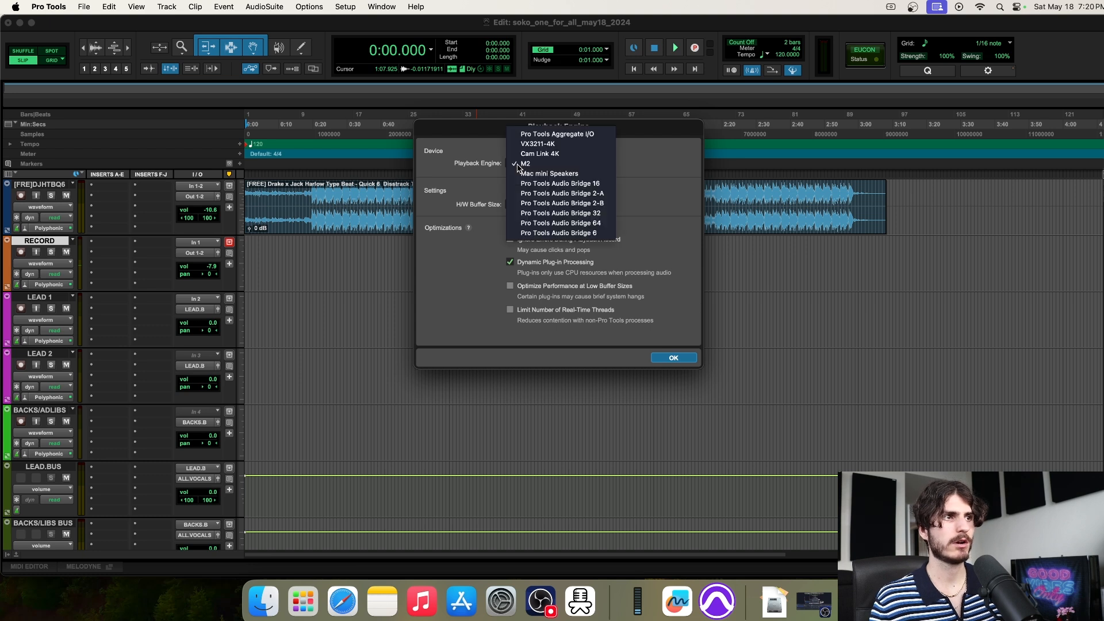
{"action": "left_click", "coordinate": [503, 160]}
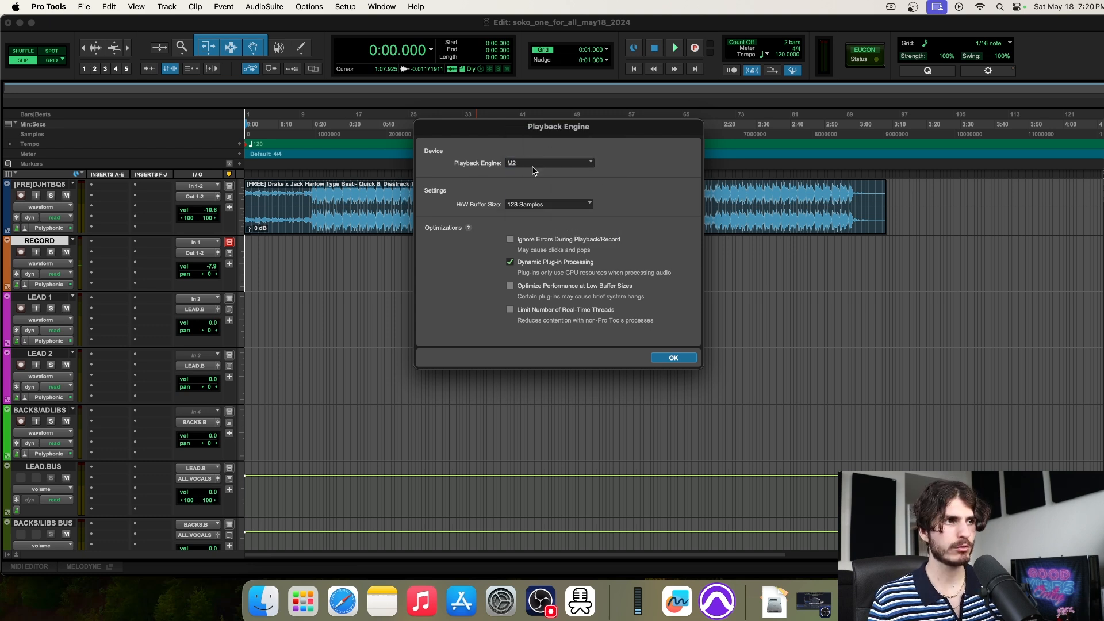
{"action": "left_click", "coordinate": [521, 166]}
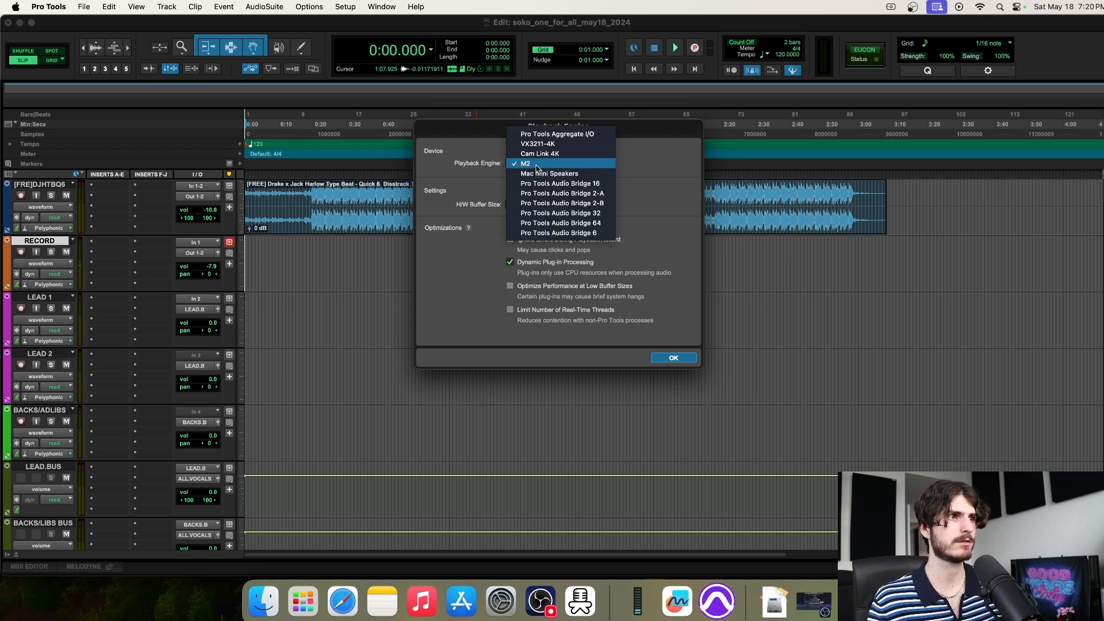
{"action": "left_click", "coordinate": [537, 166]}
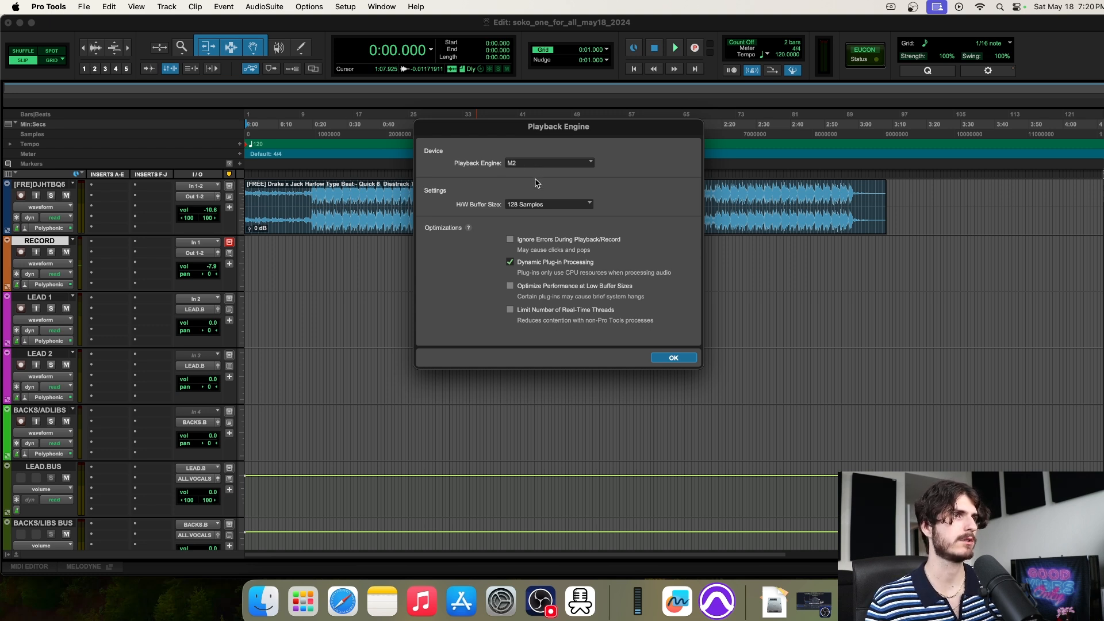
{"action": "left_click", "coordinate": [538, 206]}
{"action": "left_click", "coordinate": [534, 207]}
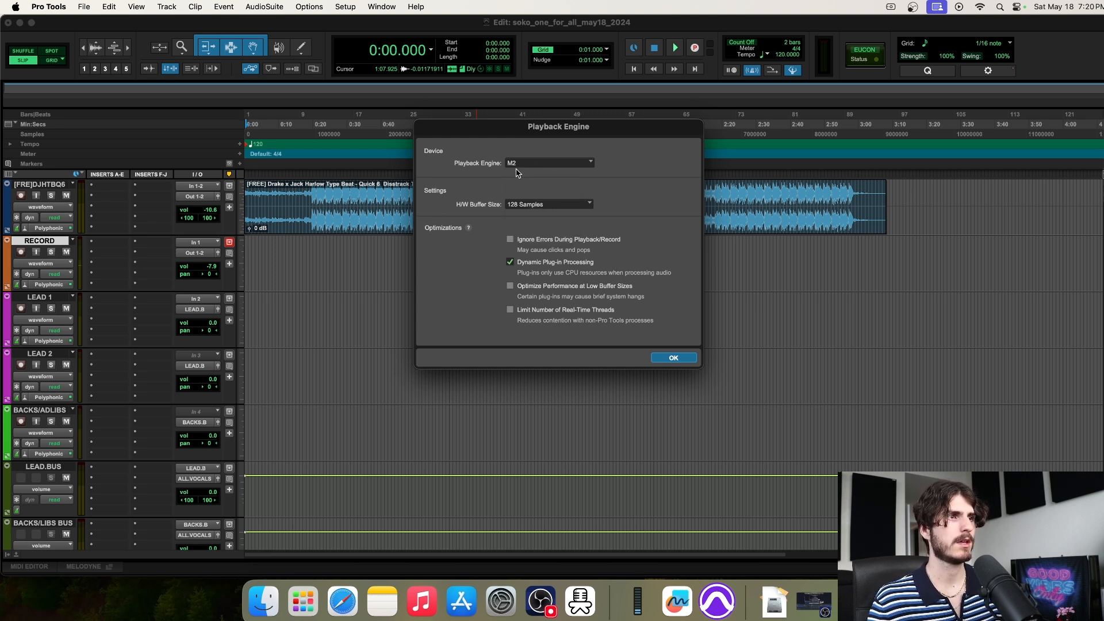
Switch the playback engine to Mac mini Speakers, save and reopen, declining the missing-inputs report
{"action": "left_click", "coordinate": [540, 164]}
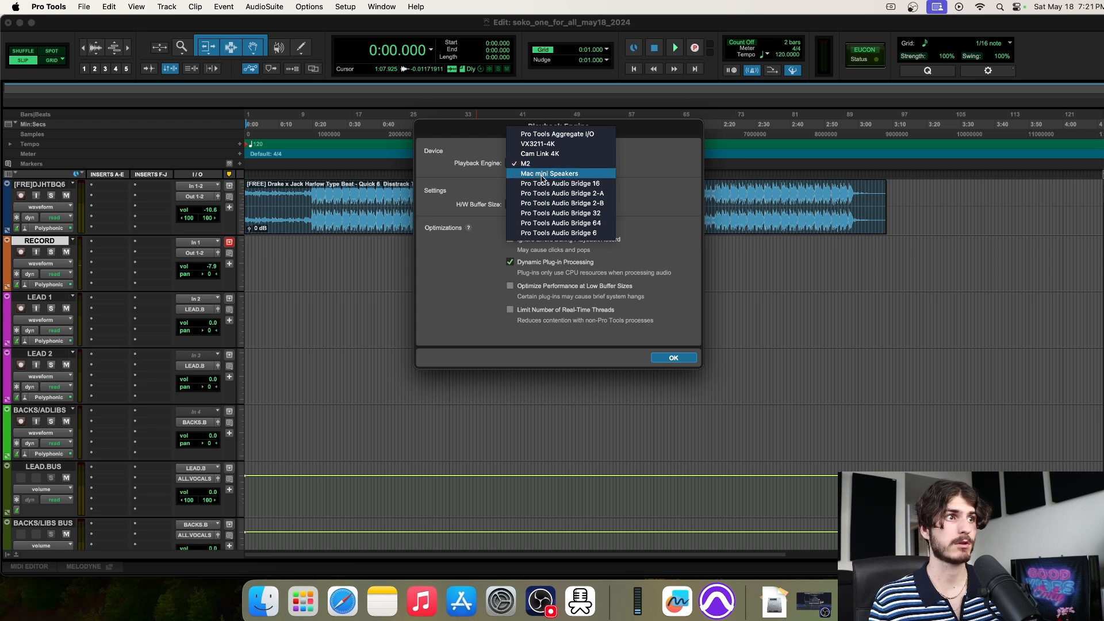
{"action": "left_click", "coordinate": [544, 174]}
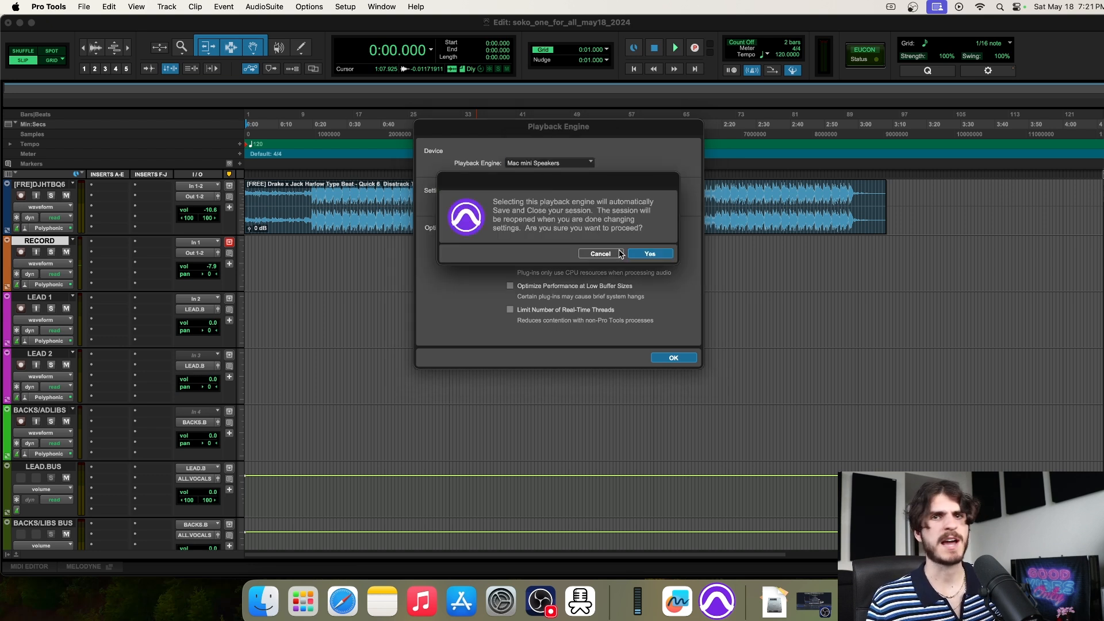
{"action": "left_click", "coordinate": [650, 253]}
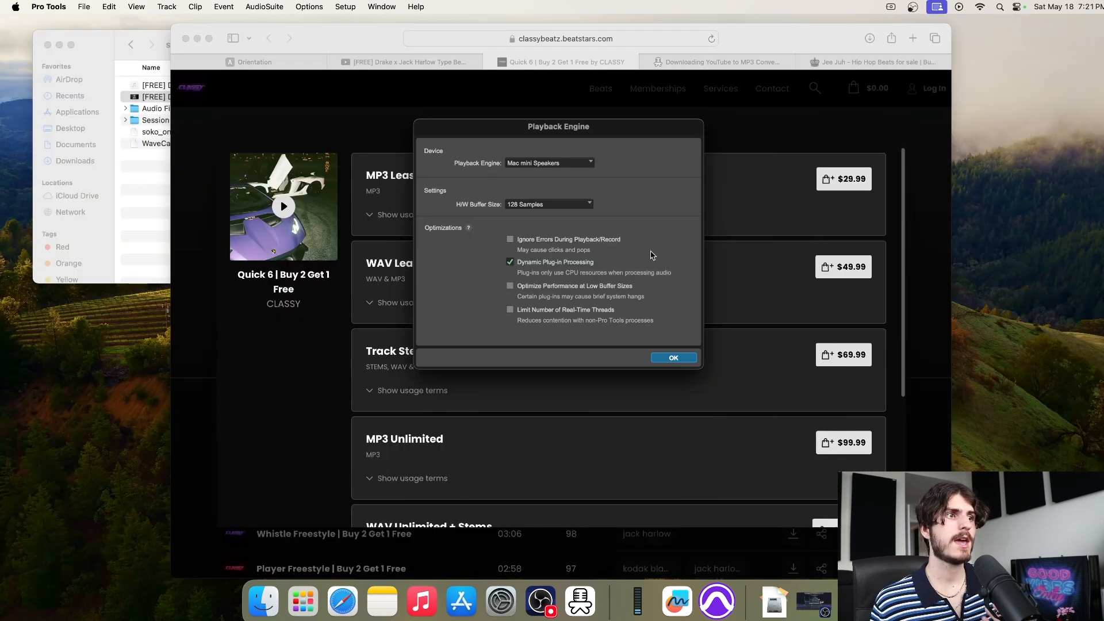
{"action": "left_click", "coordinate": [671, 359]}
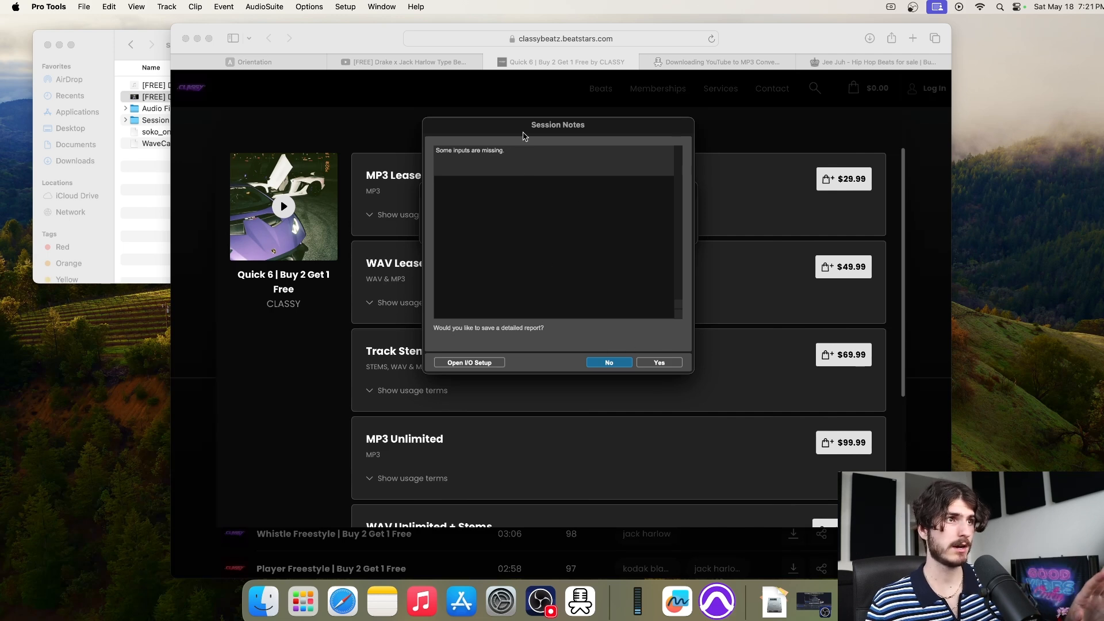
{"action": "left_click", "coordinate": [609, 362]}
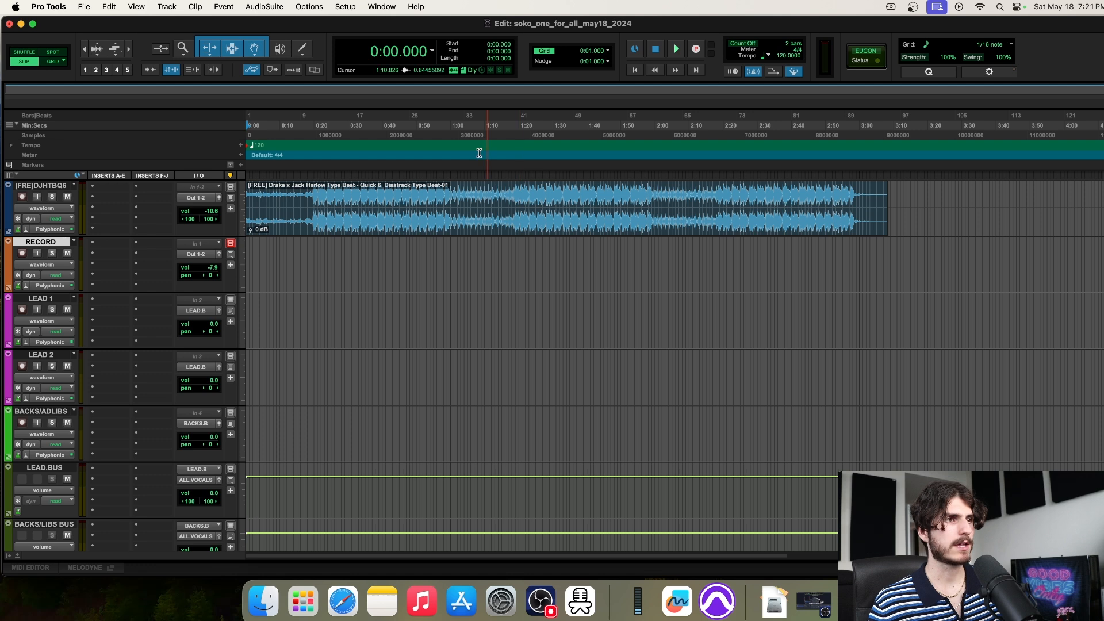
Switch the playback engine back to M2, saving and reopening the session
{"action": "left_click", "coordinate": [348, 7]}
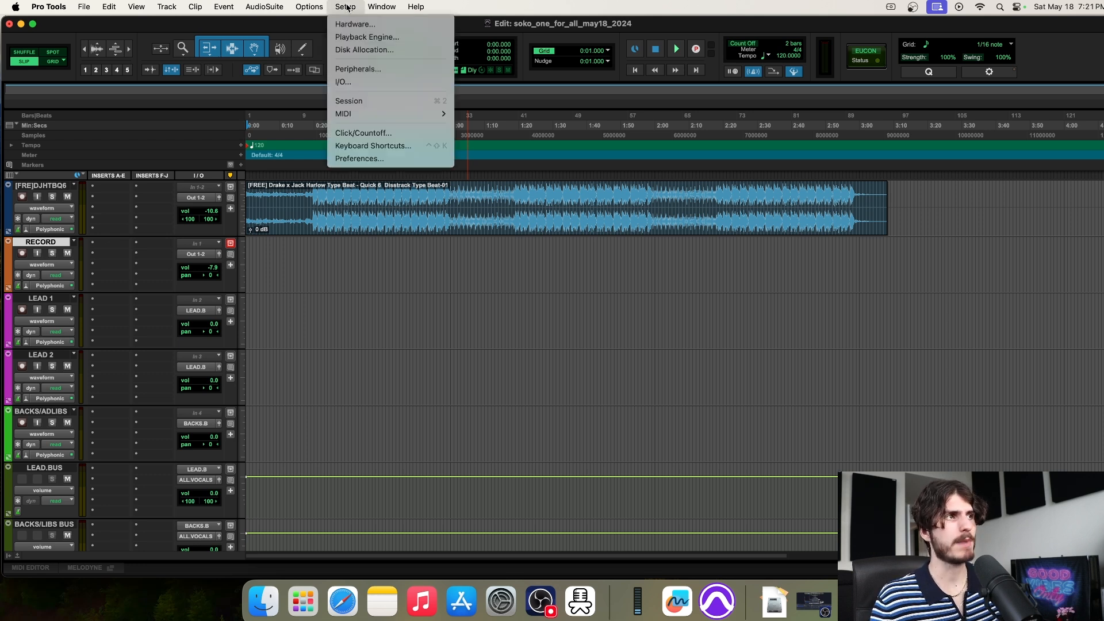
{"action": "left_click", "coordinate": [357, 38]}
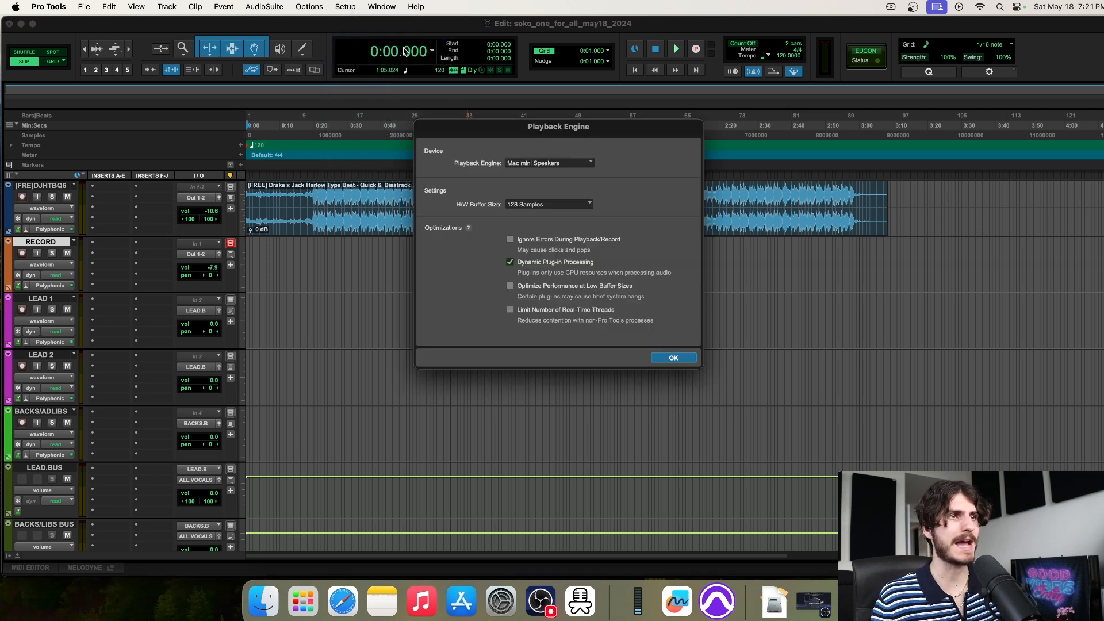
{"action": "left_click", "coordinate": [539, 164]}
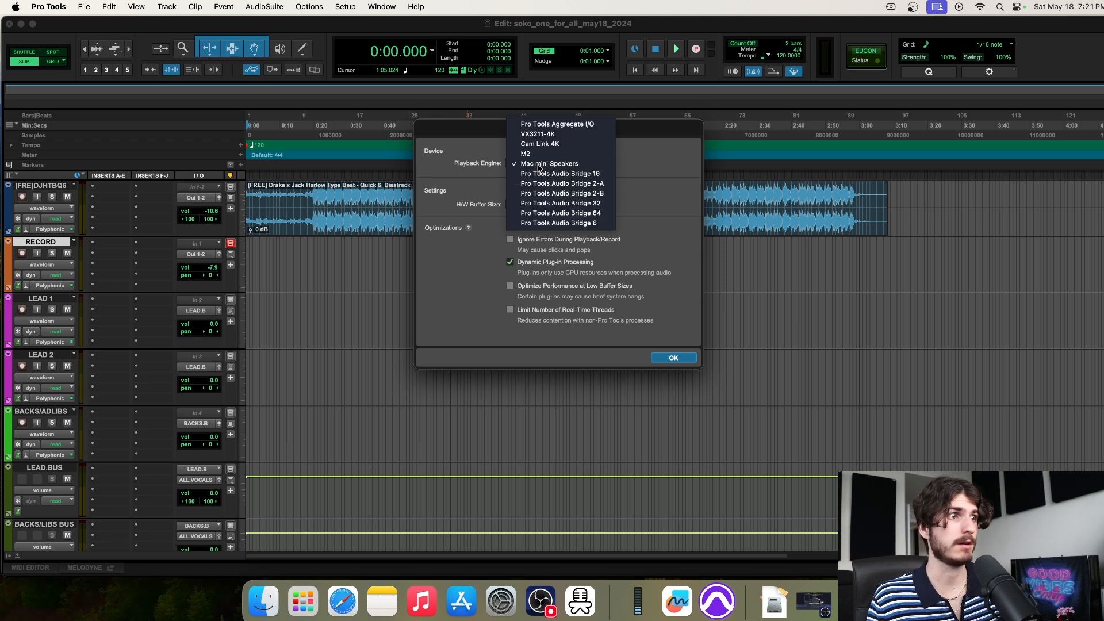
{"action": "left_click", "coordinate": [538, 154]}
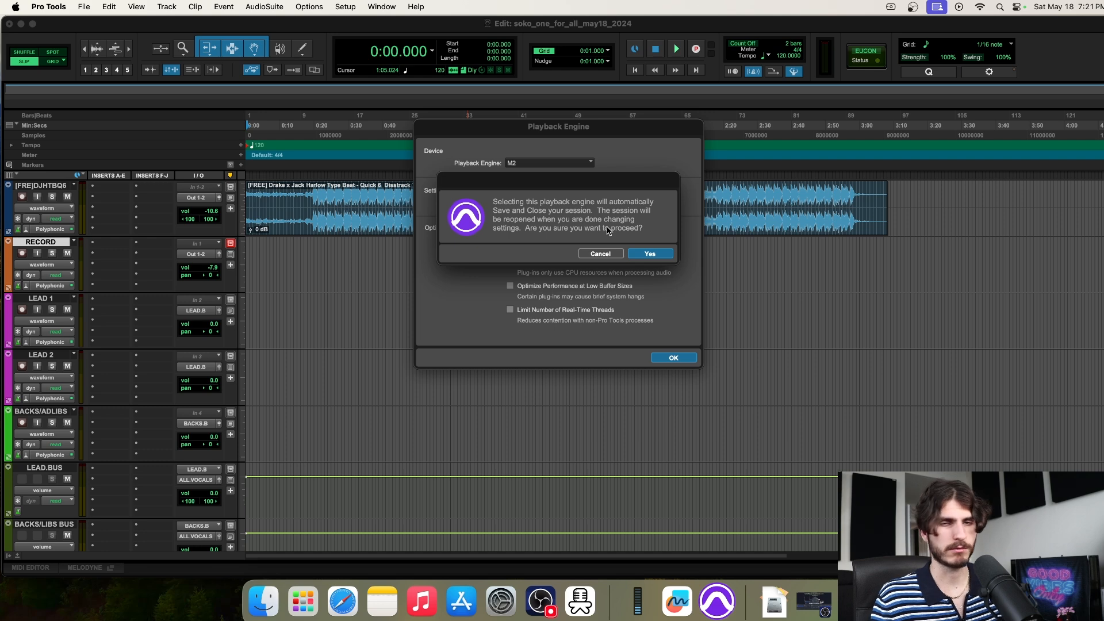
{"action": "left_click", "coordinate": [665, 255]}
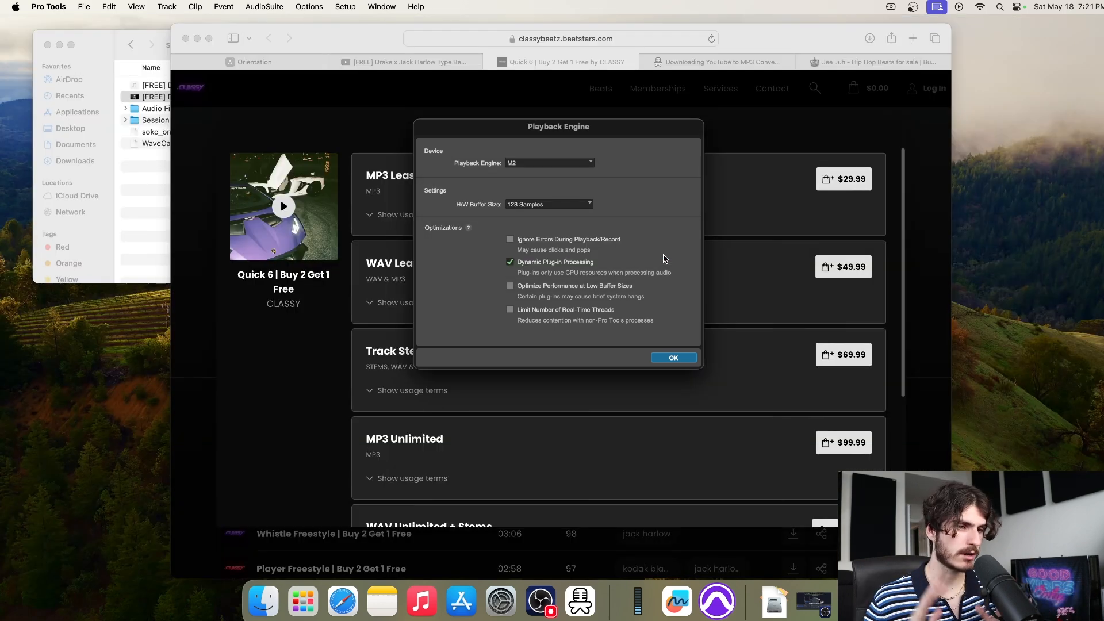
{"action": "left_click", "coordinate": [685, 359]}
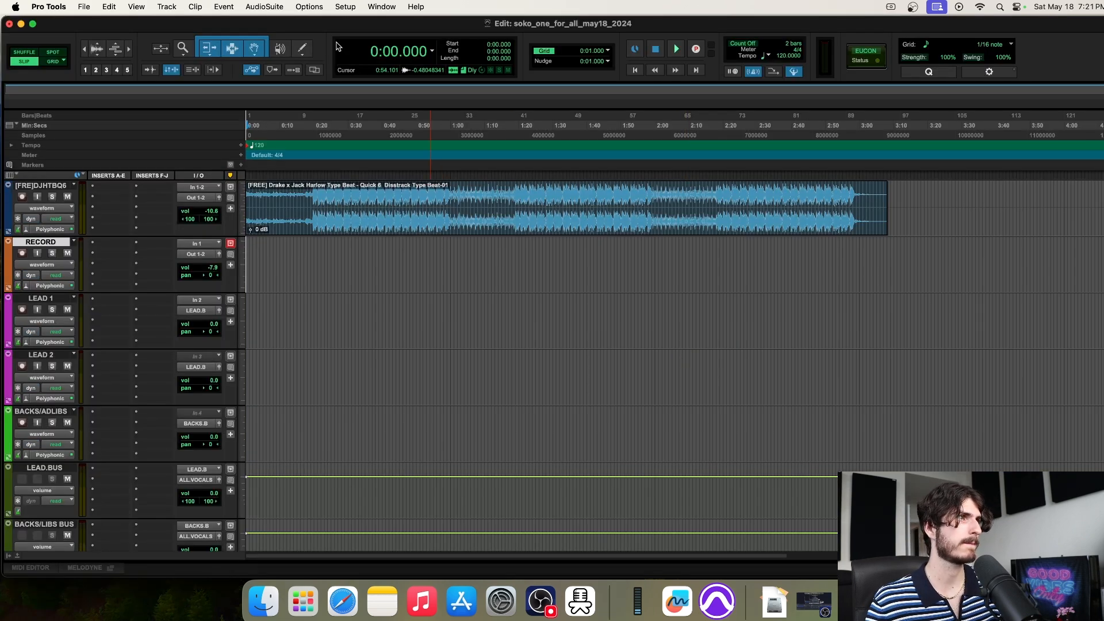
{"action": "left_click", "coordinate": [347, 7]}
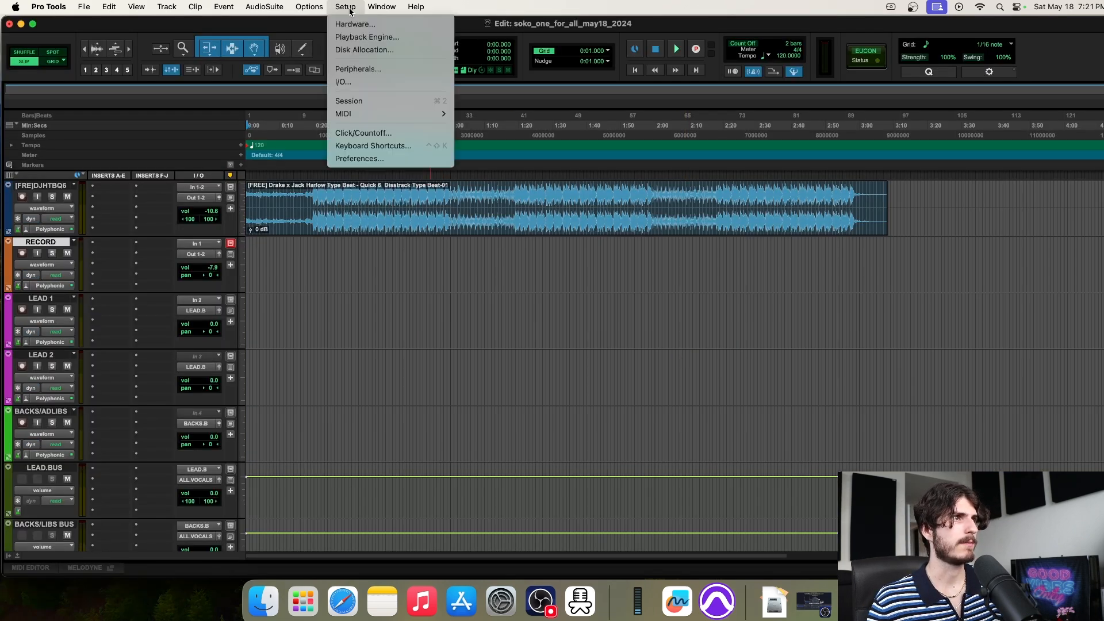
Confirm the Playback Engine hardware buffer stays at 128 Samples and close the settings
{"action": "left_click", "coordinate": [356, 38]}
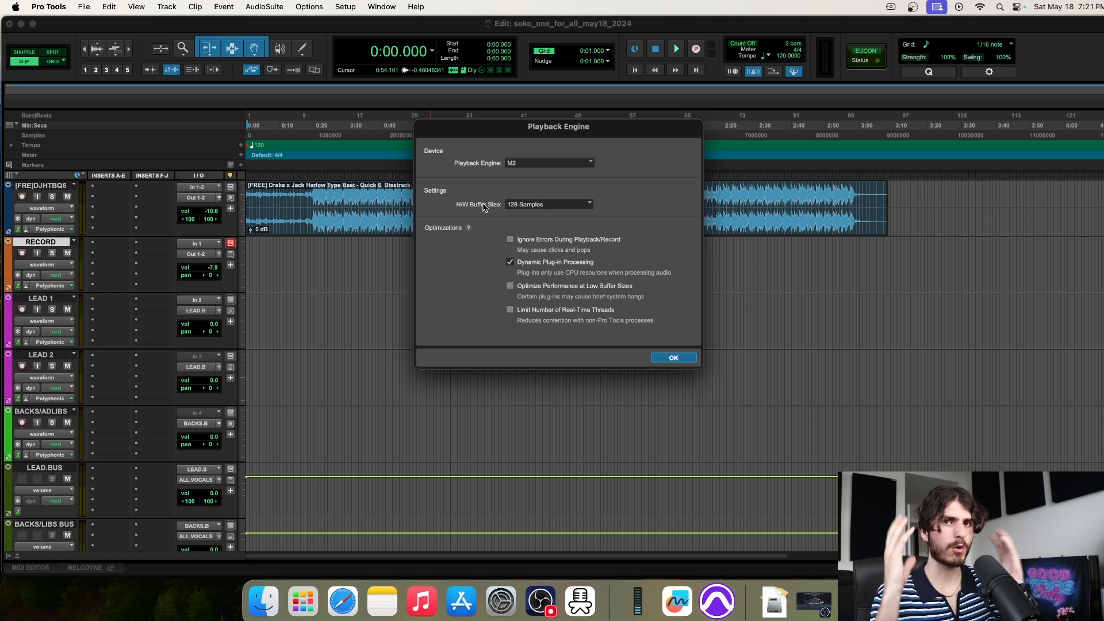
{"action": "left_click", "coordinate": [543, 205]}
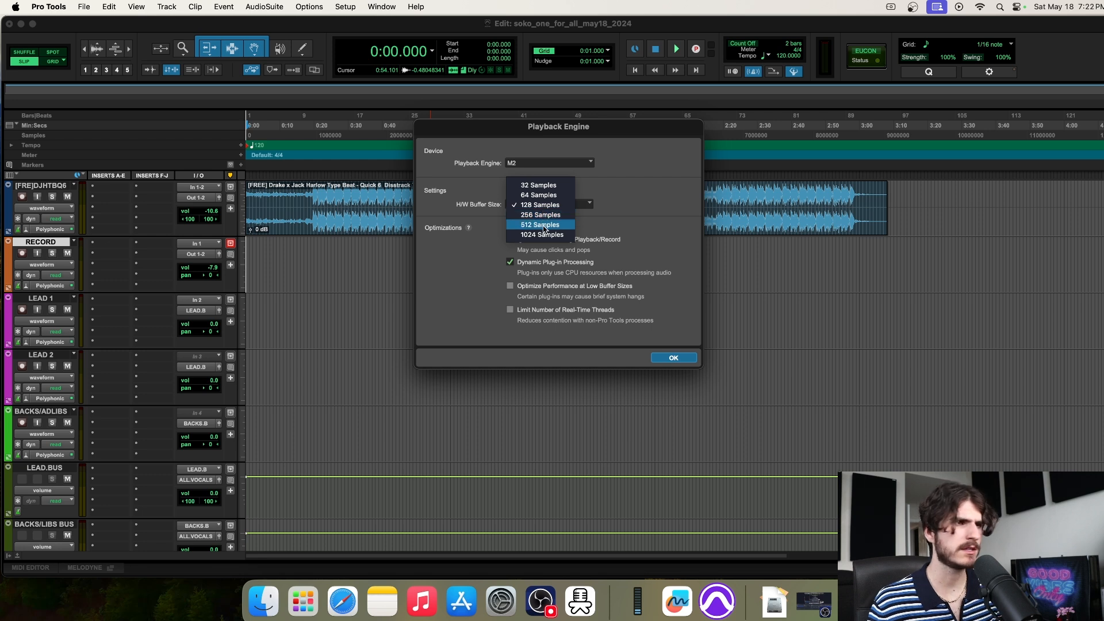
{"action": "left_click", "coordinate": [647, 205]}
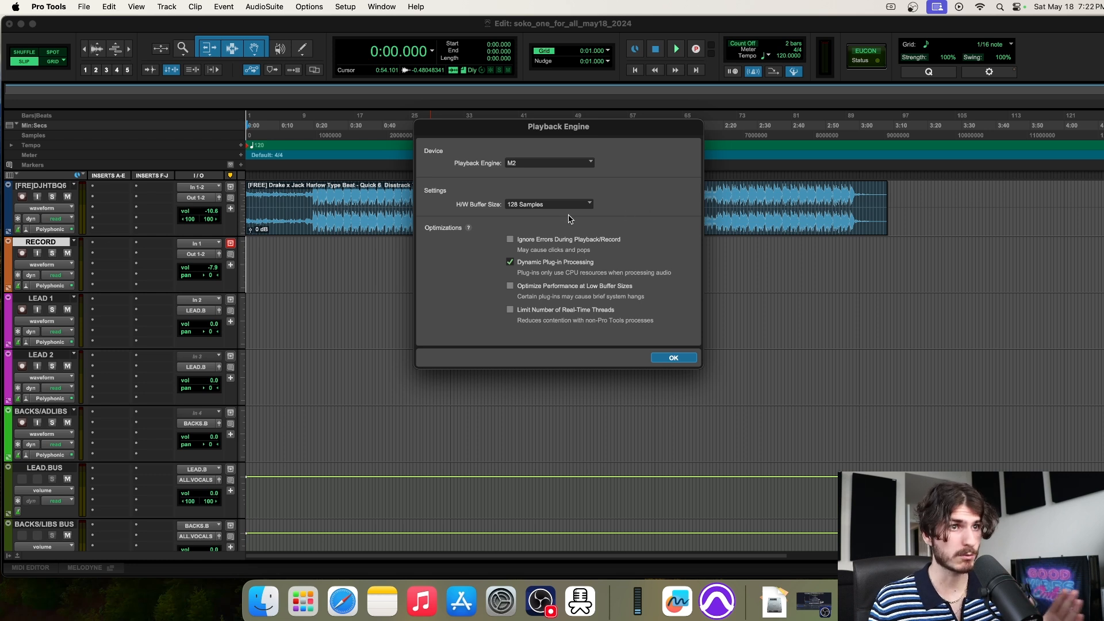
{"action": "left_click", "coordinate": [553, 205]}
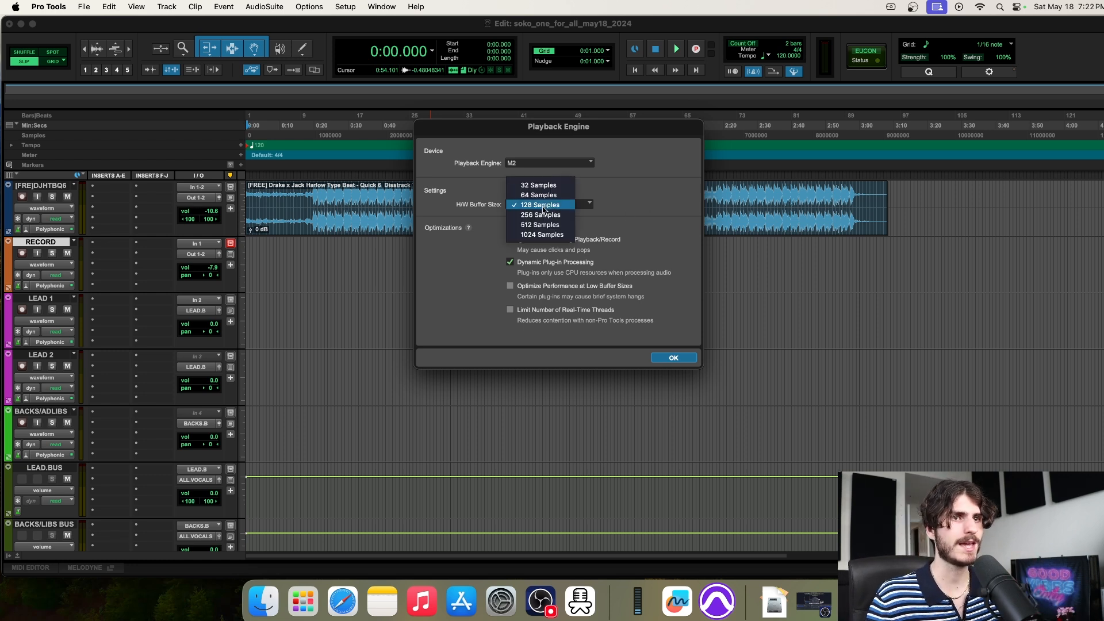
{"action": "left_click", "coordinate": [543, 206]}
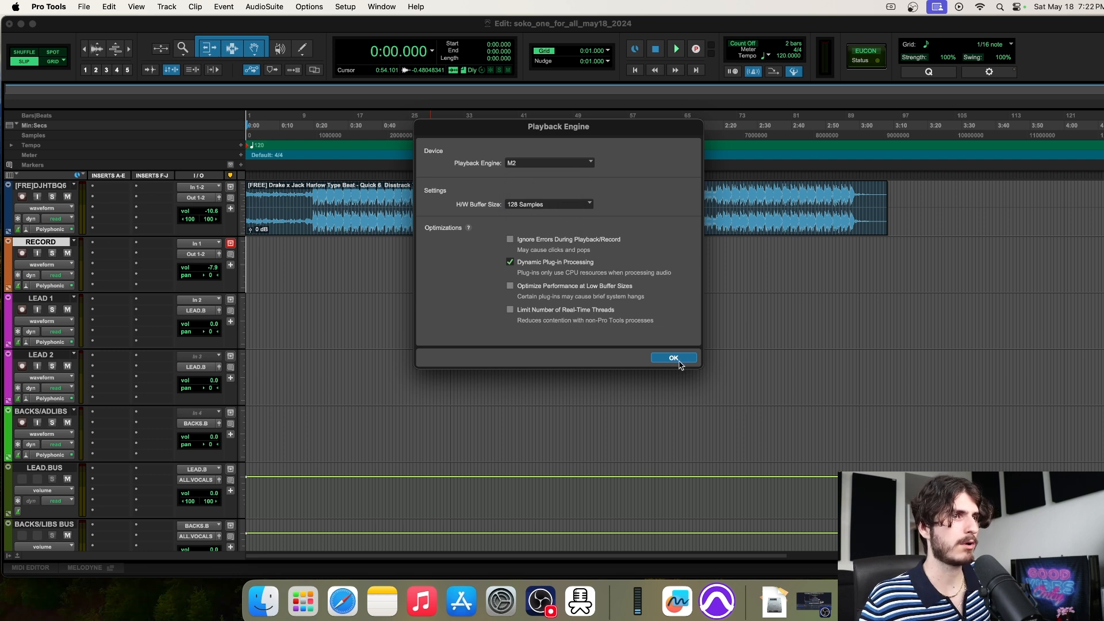
{"action": "left_click", "coordinate": [674, 358]}
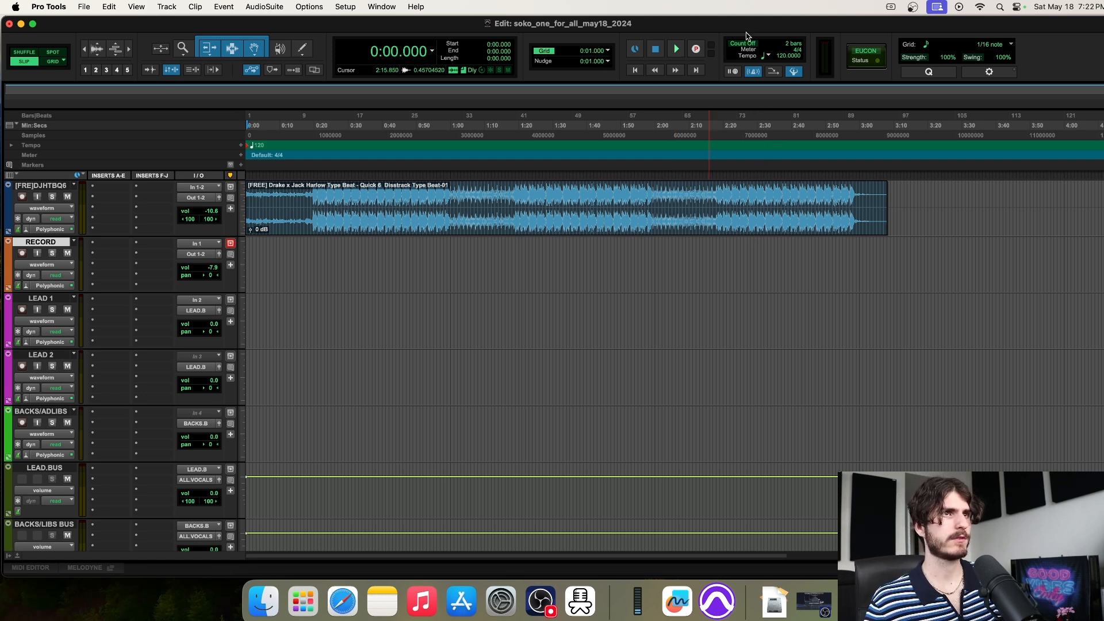
Set the recording mode to QuickPunch and select 0:34–2:13 on the RECORD track
{"action": "right_click", "coordinate": [702, 52]}
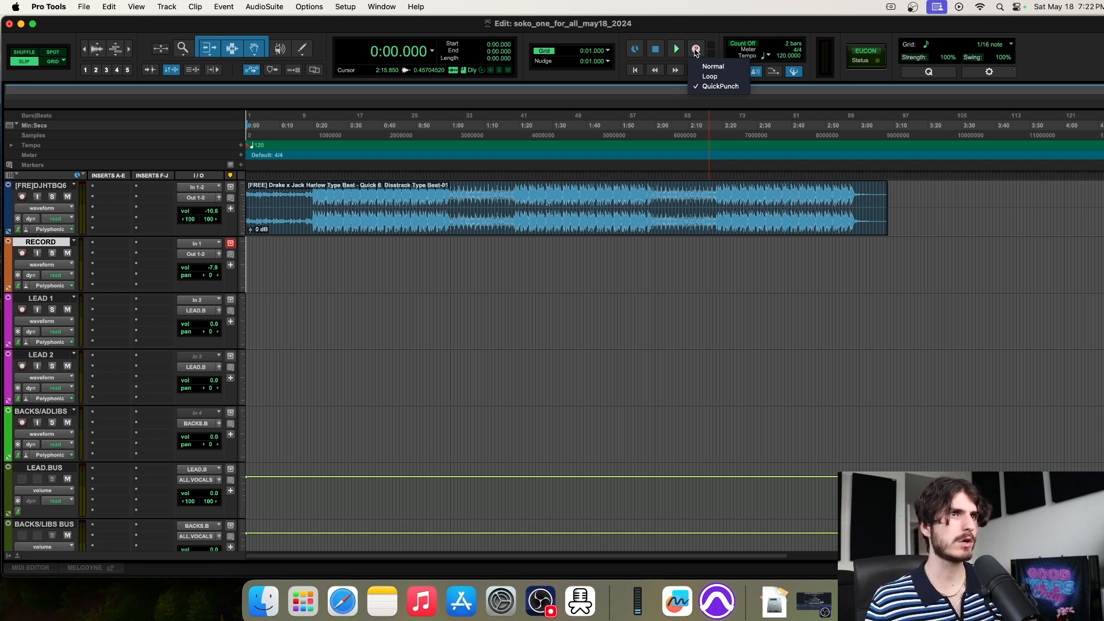
{"action": "left_click", "coordinate": [720, 86]}
{"action": "left_click", "coordinate": [413, 257]}
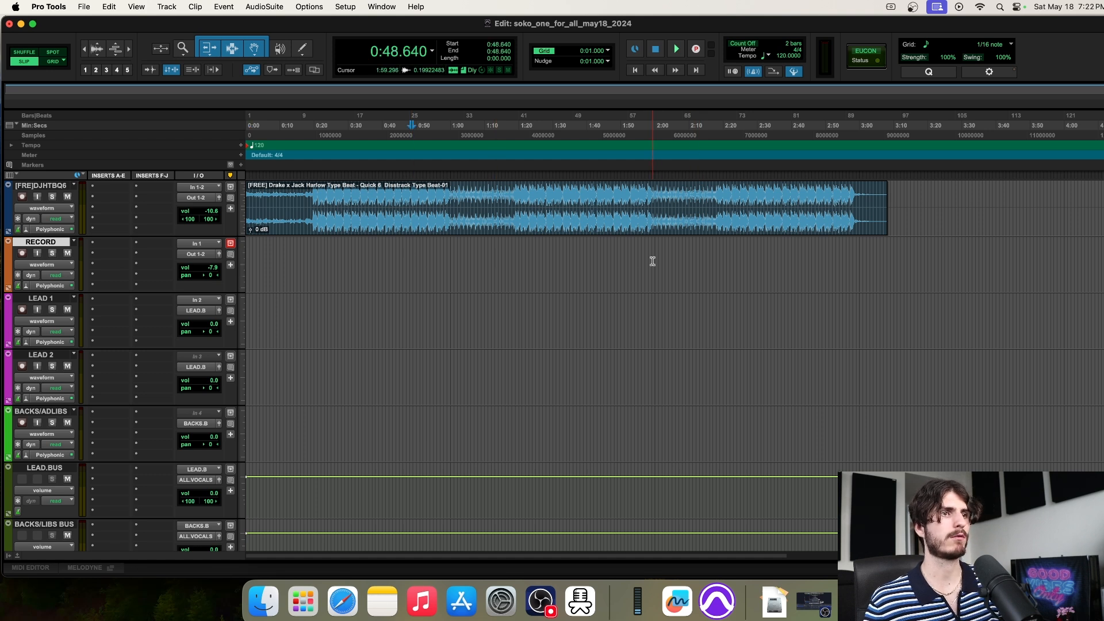
{"action": "left_click_drag", "start_coordinate": [361, 246], "coordinate": [701, 260]}
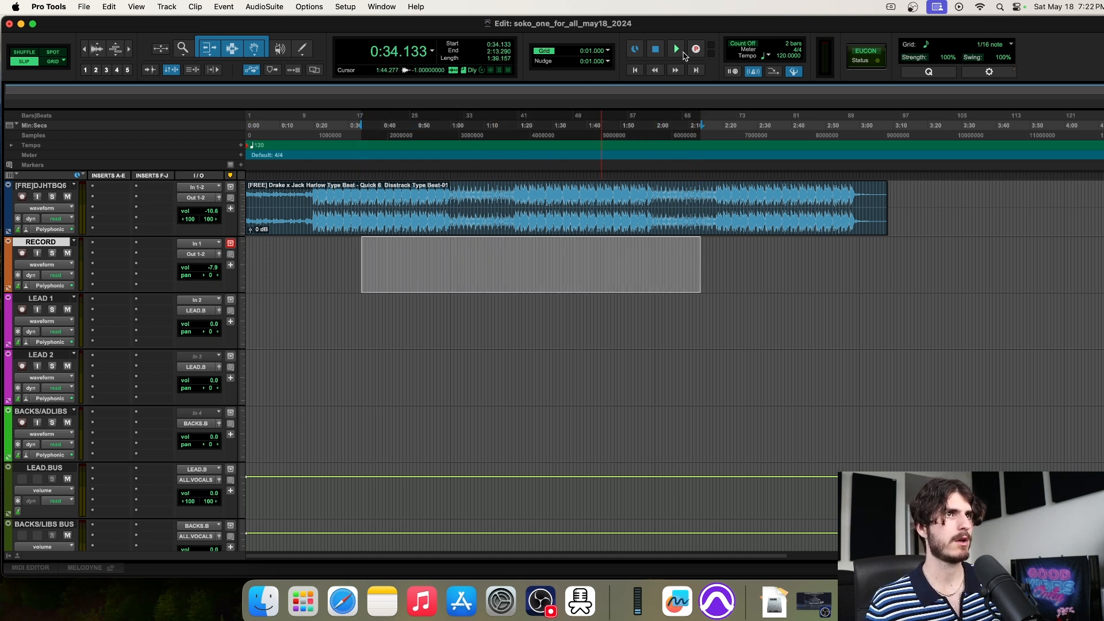
Try insertion points along the RECORD track, ending at 2:24.042
{"action": "left_click", "coordinate": [375, 247]}
{"action": "left_click", "coordinate": [541, 246]}
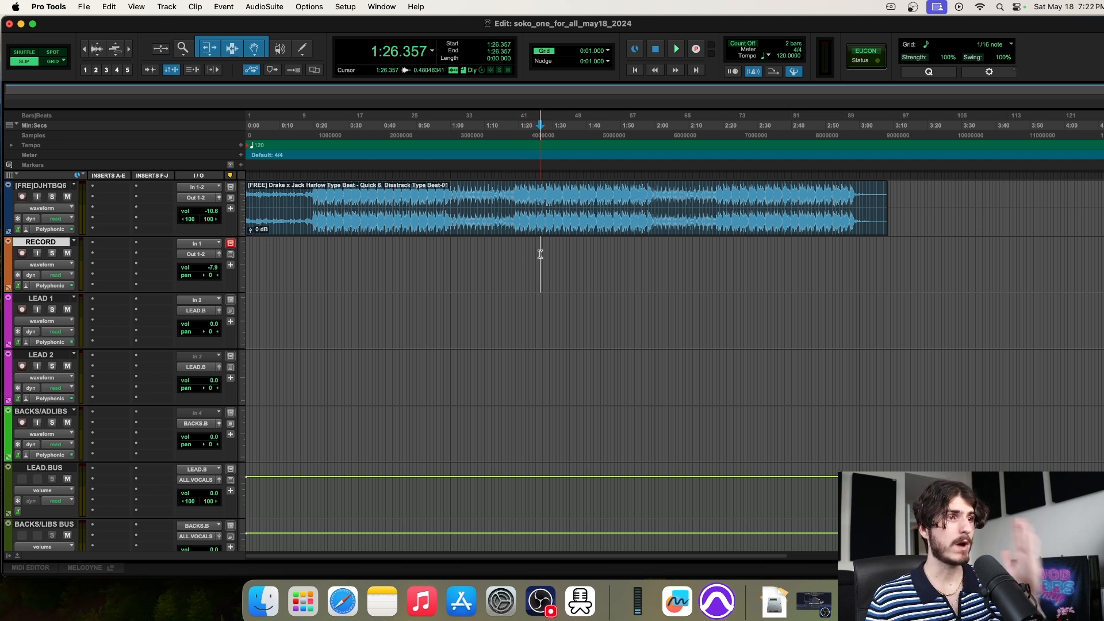
{"action": "left_click_drag", "start_coordinate": [271, 249], "coordinate": [437, 252]}
{"action": "left_click", "coordinate": [401, 247]}
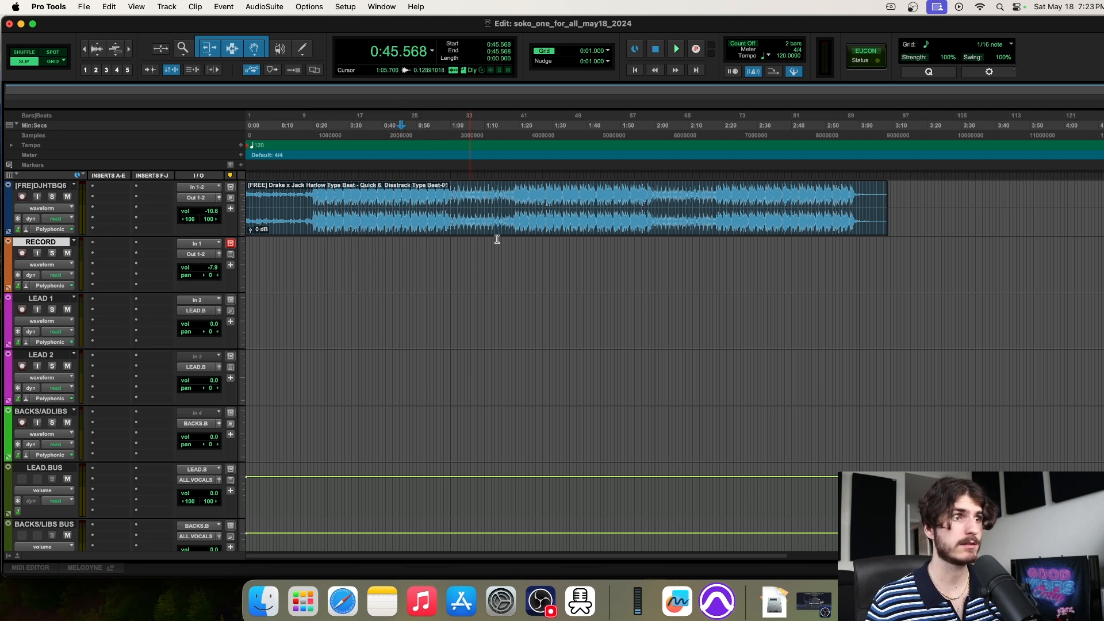
{"action": "left_click", "coordinate": [558, 247]}
{"action": "left_click", "coordinate": [737, 277]}
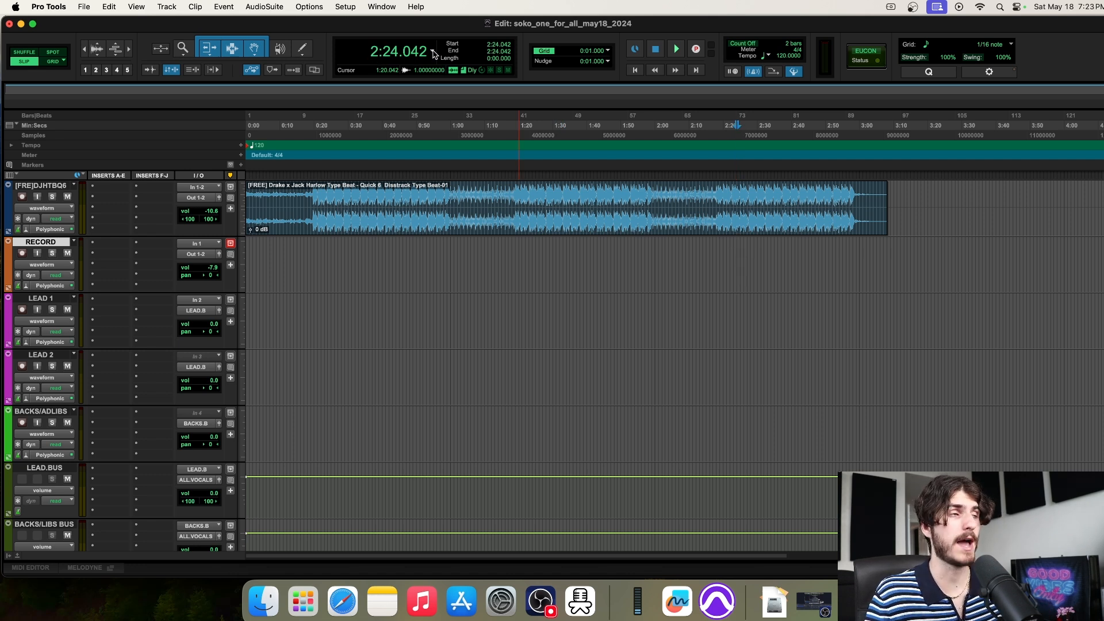
Toggle the counter to Bars|Beats and back to Min:Secs
{"action": "left_click", "coordinate": [433, 52]}
{"action": "left_click", "coordinate": [458, 62]}
{"action": "left_click", "coordinate": [433, 53]}
{"action": "left_click", "coordinate": [454, 59]}
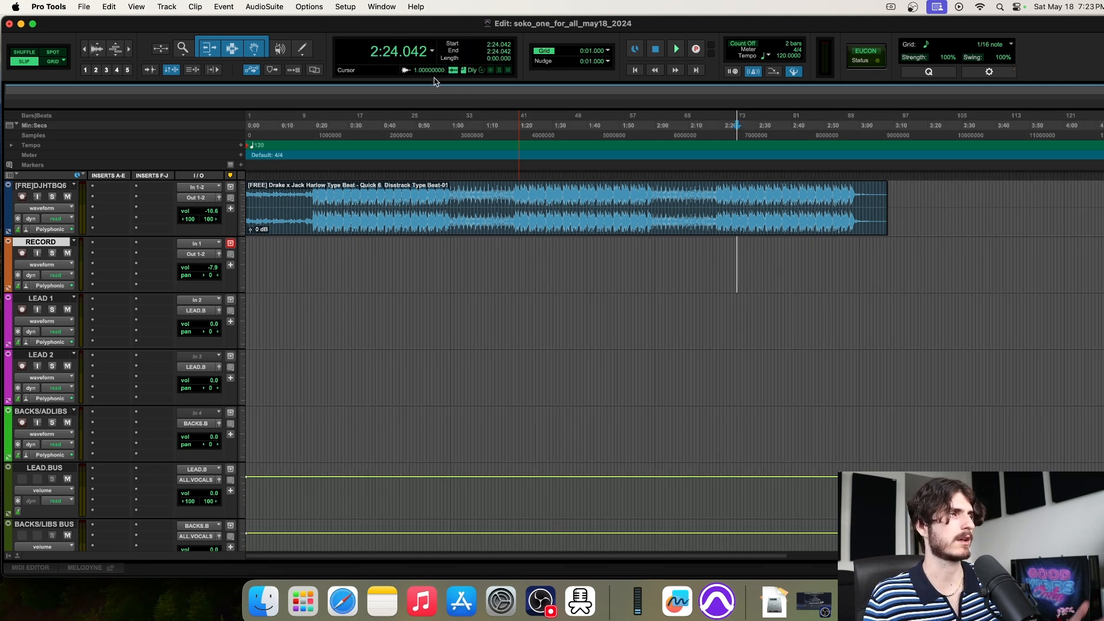
{"action": "left_click", "coordinate": [394, 256]}
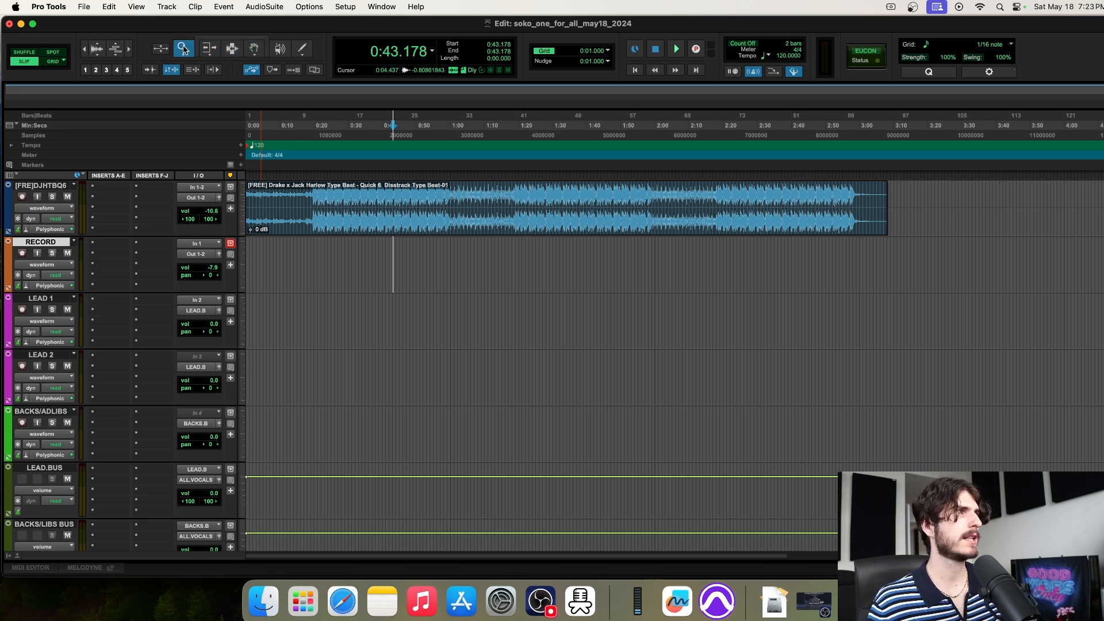
{"action": "left_click", "coordinate": [280, 49]}
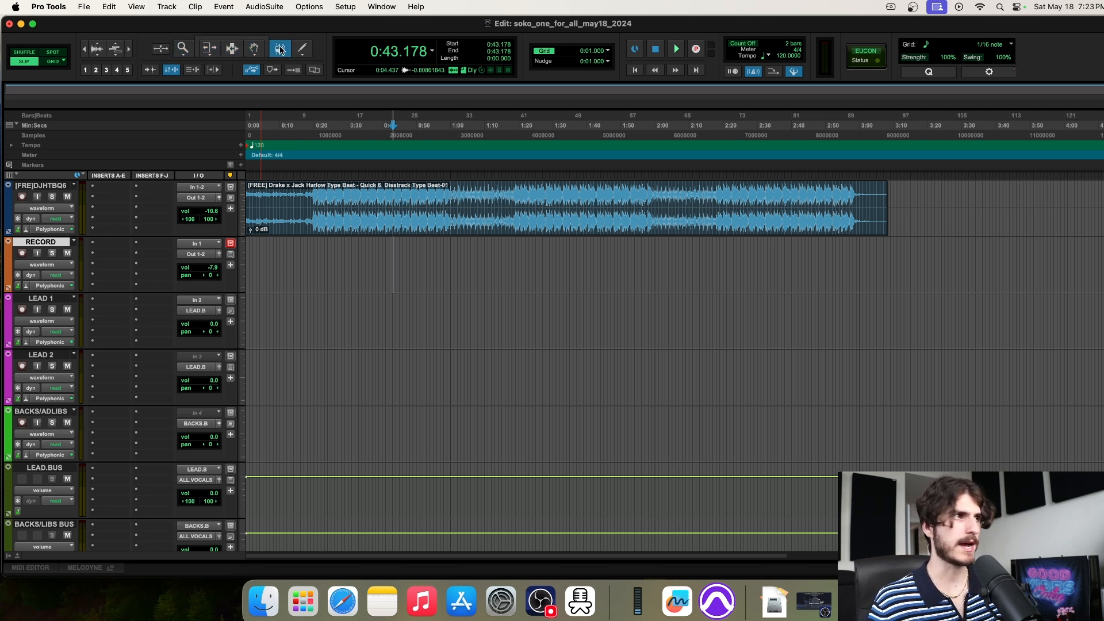
{"action": "left_click", "coordinate": [231, 41]}
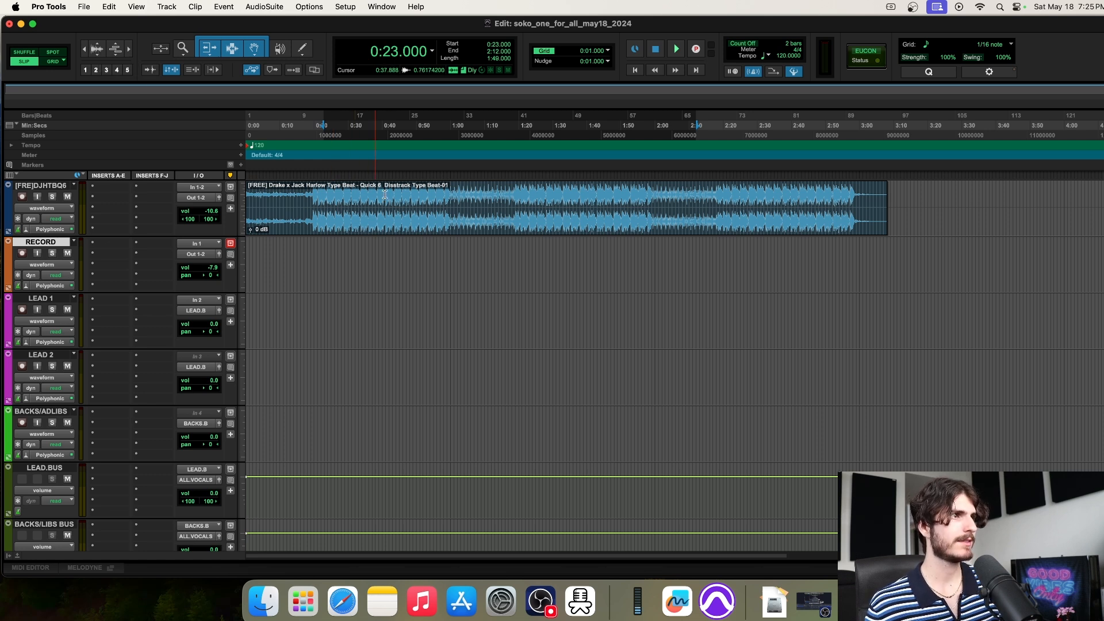
Select part of the beat clip and adjust the waveform height up and down
{"action": "left_click", "coordinate": [369, 202]}
{"action": "left_click_drag", "start_coordinate": [310, 200], "coordinate": [577, 202]}
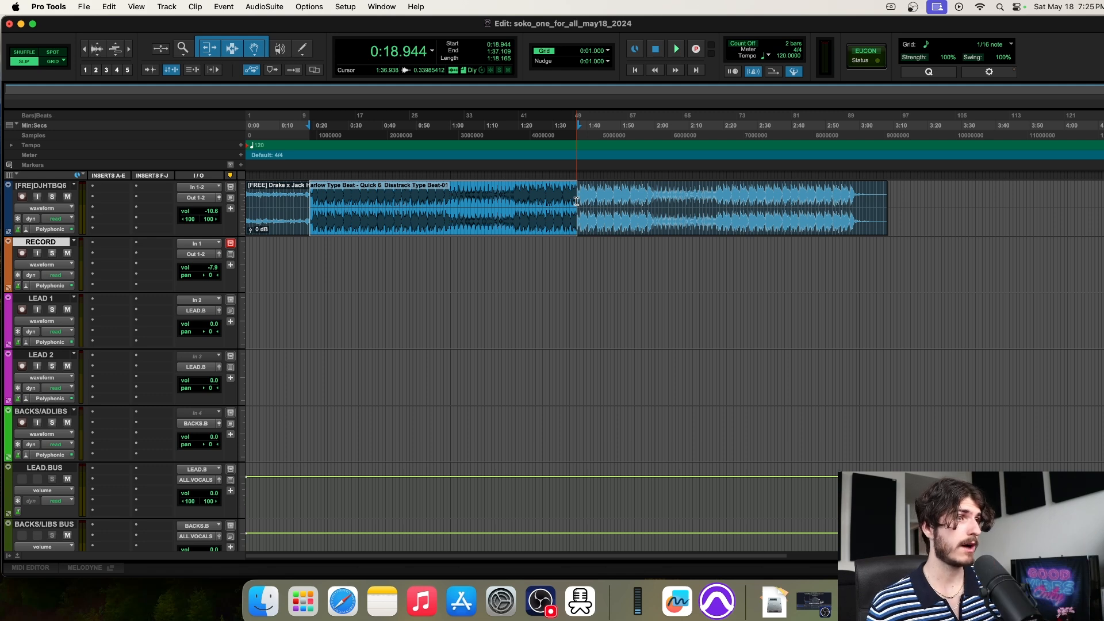
{"action": "left_click", "coordinate": [98, 48]}
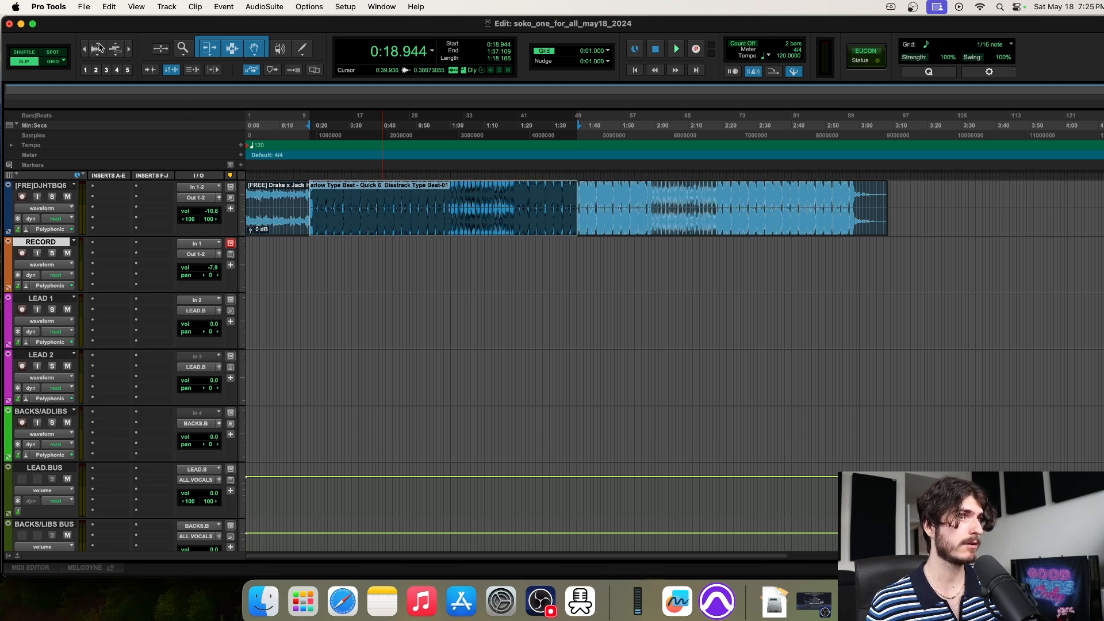
{"action": "left_click", "coordinate": [97, 52]}
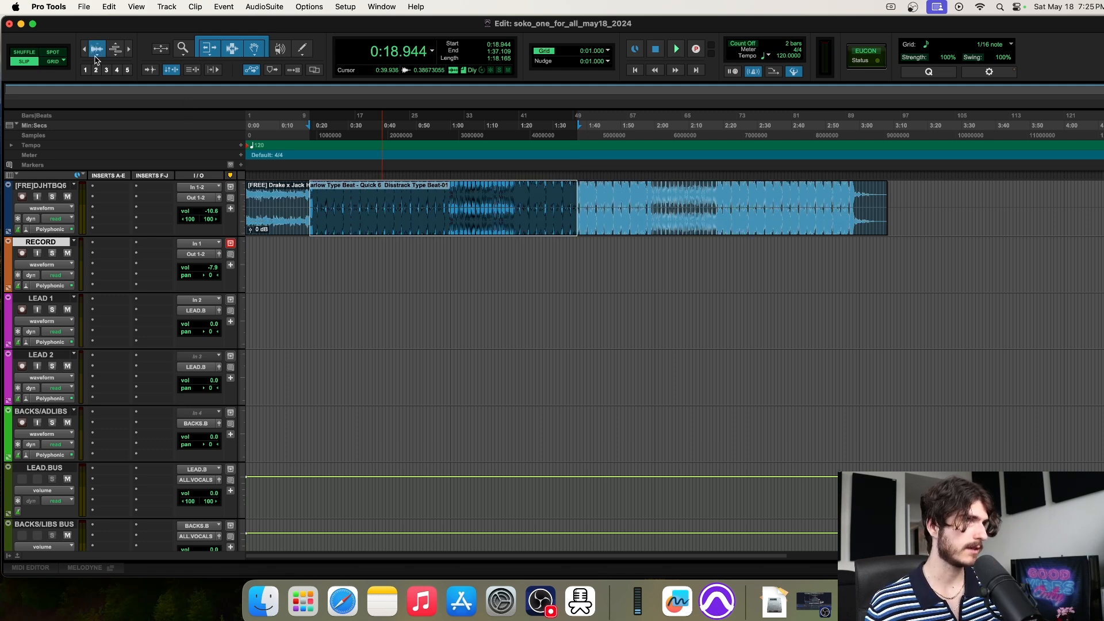
{"action": "left_click", "coordinate": [99, 50]}
{"action": "left_click", "coordinate": [99, 50]}
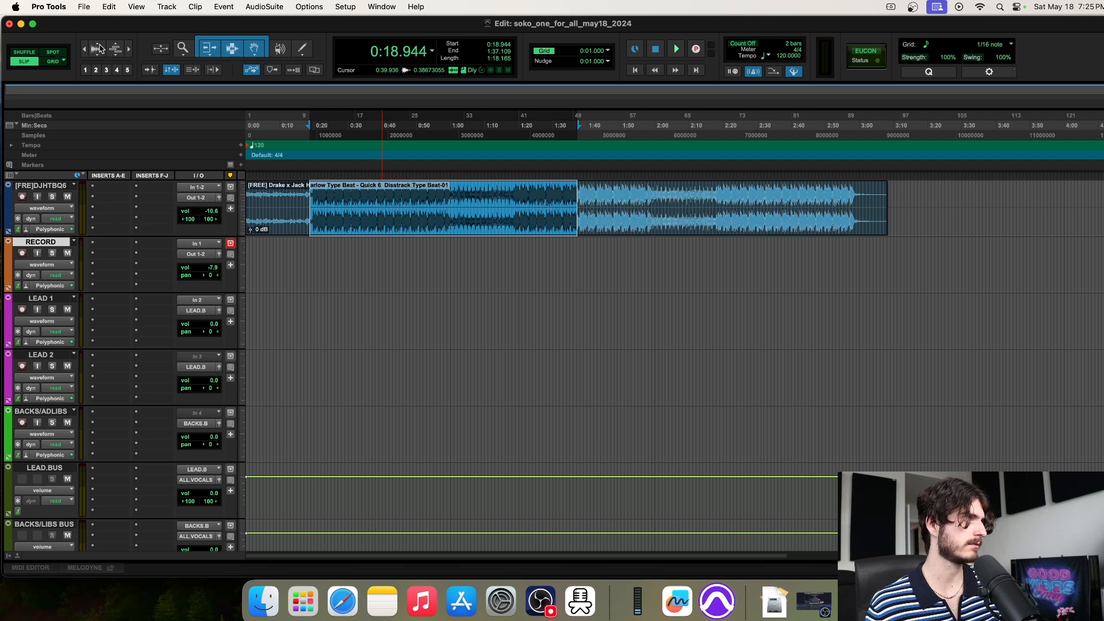
{"action": "left_click", "coordinate": [99, 50]}
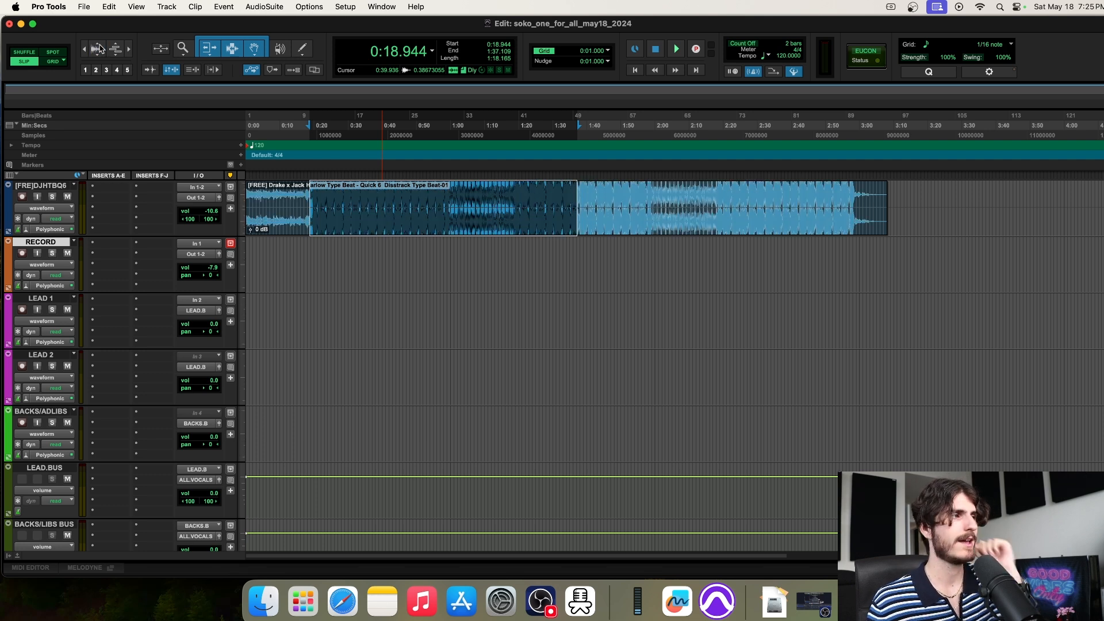
{"action": "left_click", "coordinate": [341, 251]}
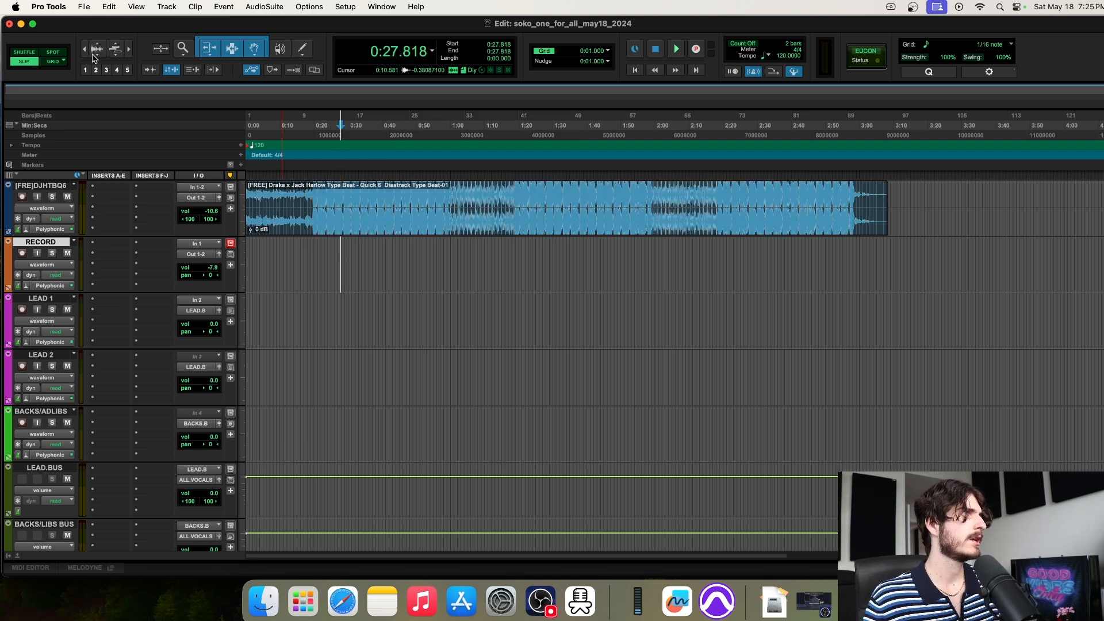
In Grid mode, set the start point at 0:28 on RECORD, then return to Slip mode
{"action": "left_click", "coordinate": [52, 61]}
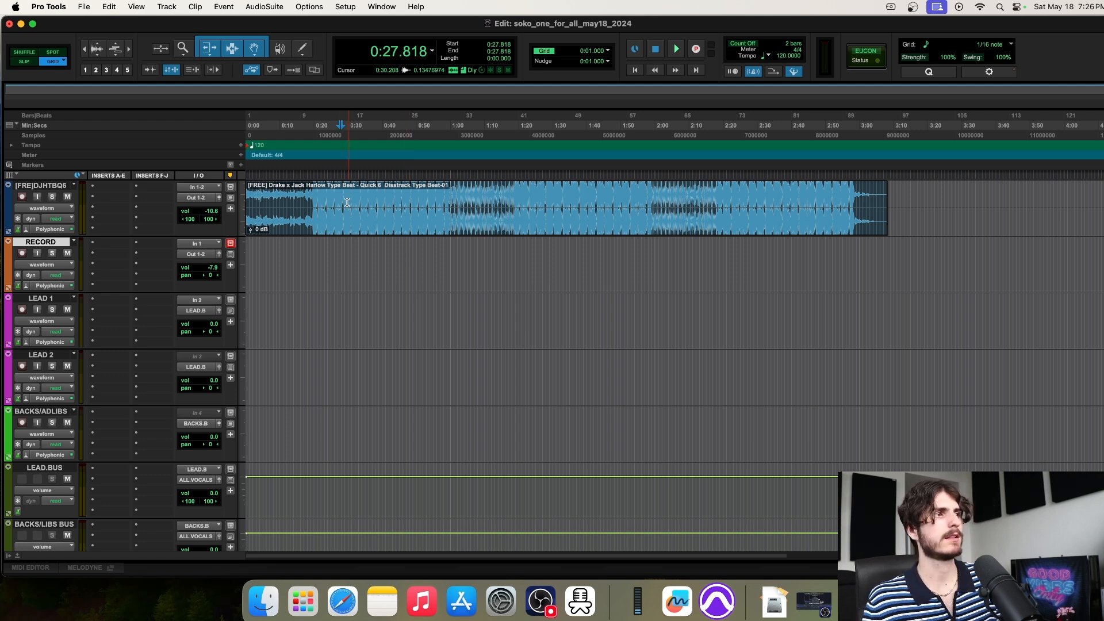
{"action": "left_click_drag", "start_coordinate": [309, 196], "coordinate": [246, 196]}
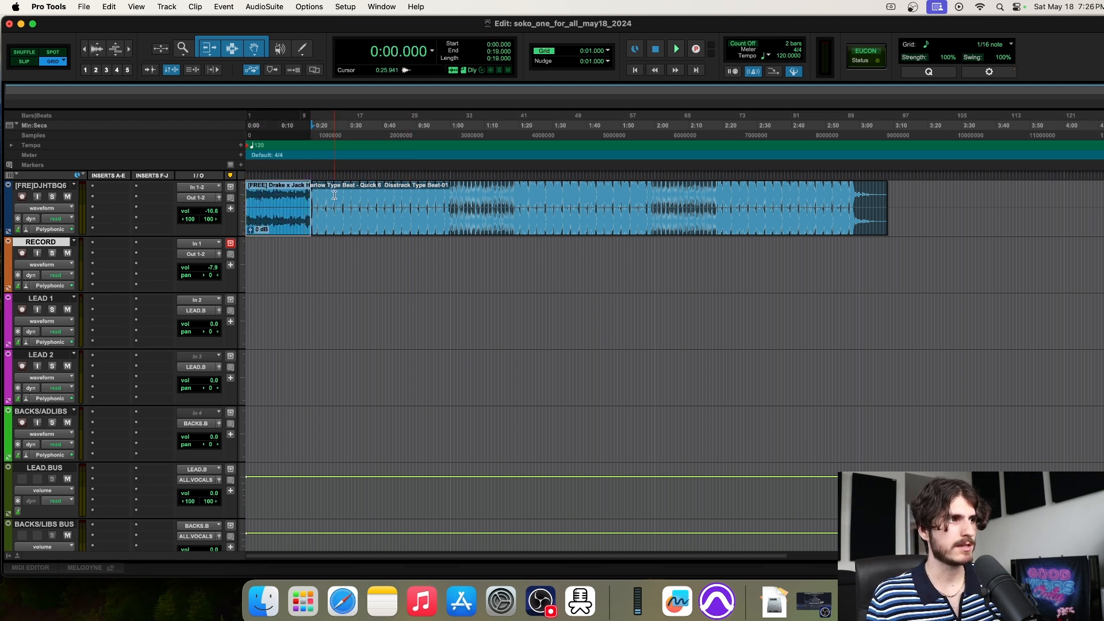
{"action": "left_click", "coordinate": [342, 248]}
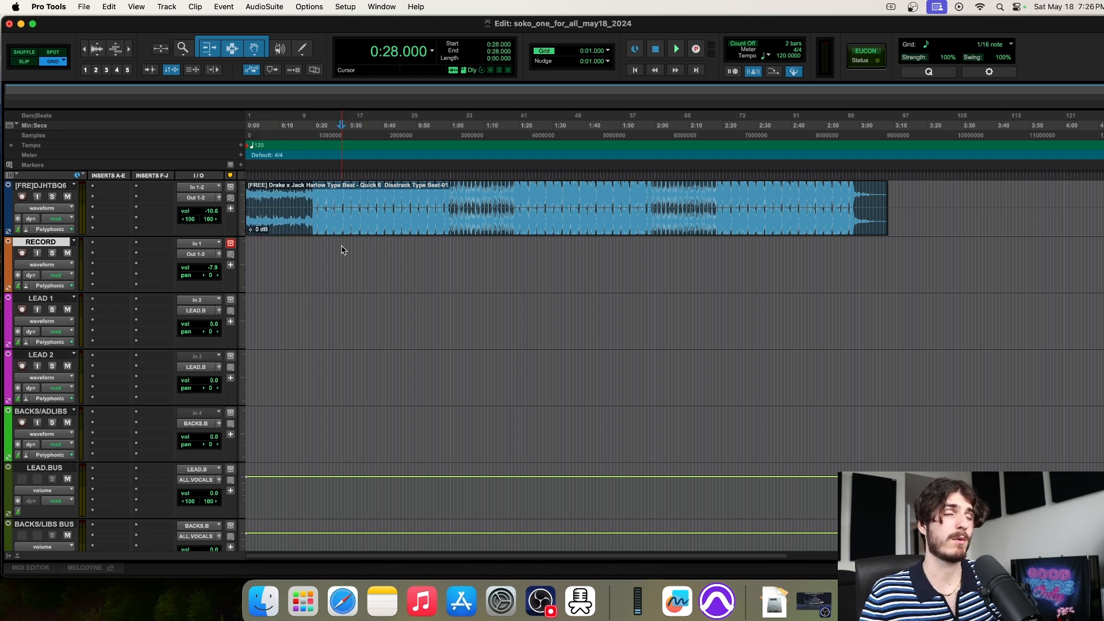
{"action": "left_click", "coordinate": [25, 66]}
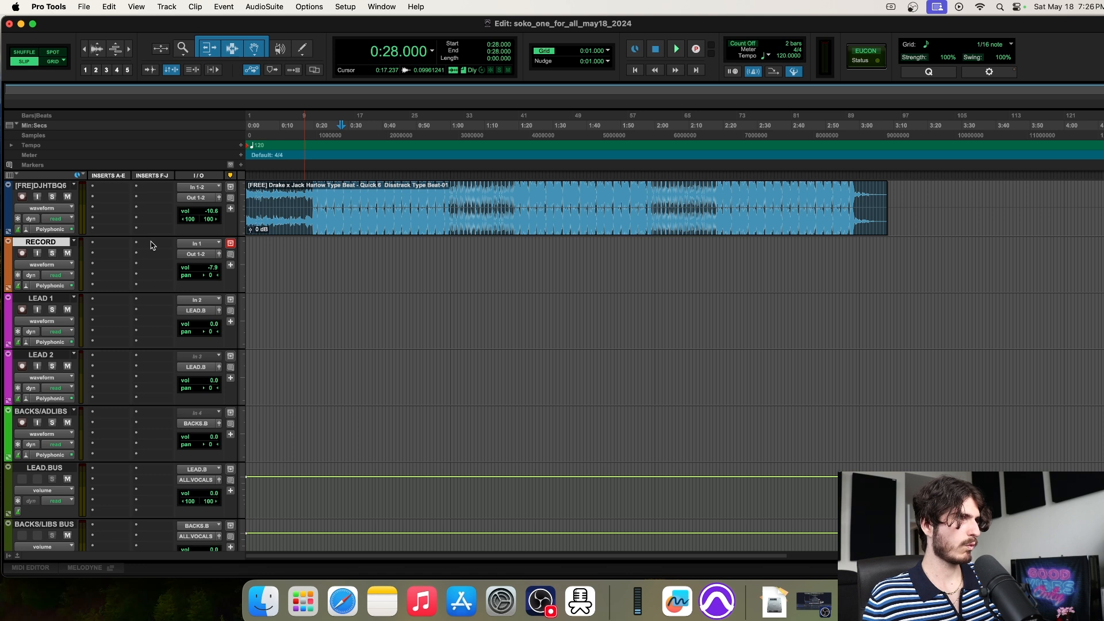
Arm the RECORD track, enable input monitoring, and raise its volume fader
{"action": "left_click", "coordinate": [23, 253]}
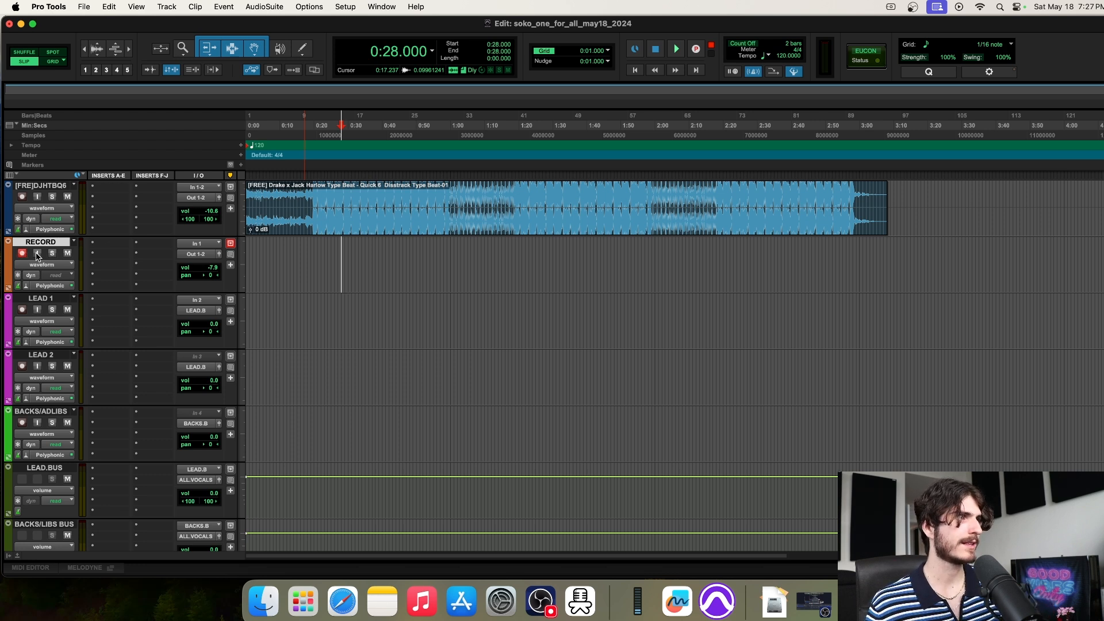
{"action": "left_click", "coordinate": [37, 254]}
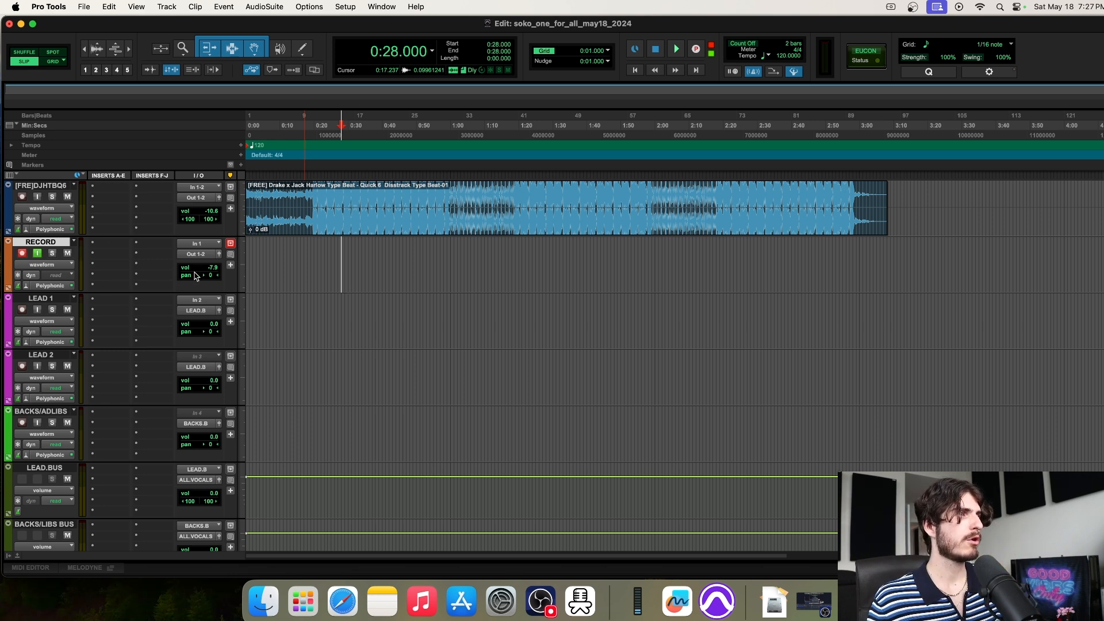
{"action": "left_click_drag", "start_coordinate": [214, 272], "coordinate": [213, 271]}
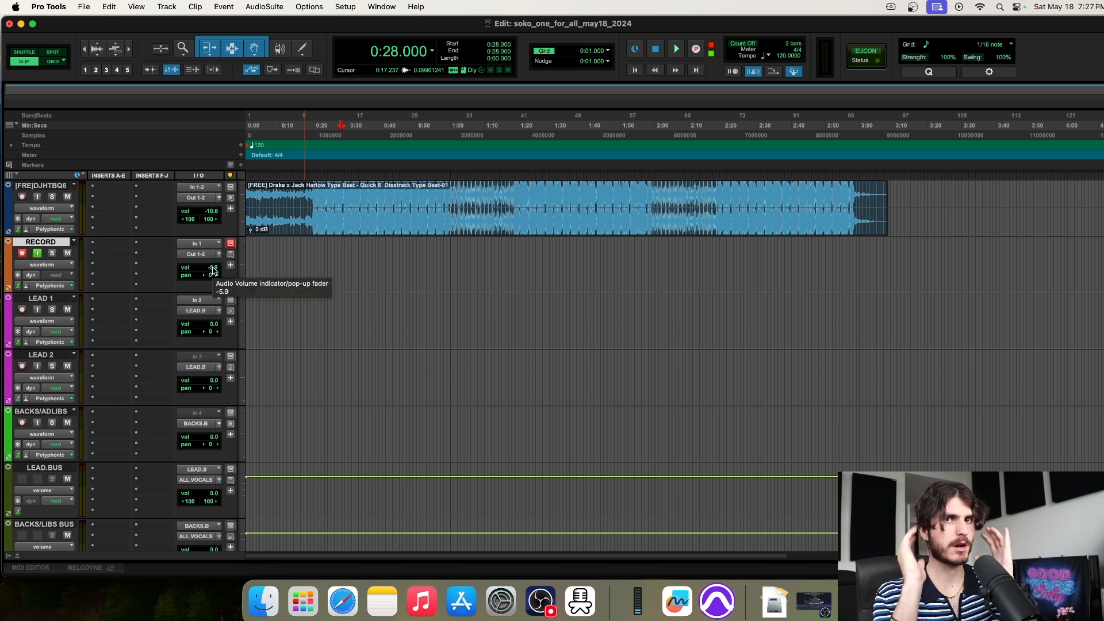
{"action": "left_click_drag", "start_coordinate": [213, 268], "coordinate": [215, 282]}
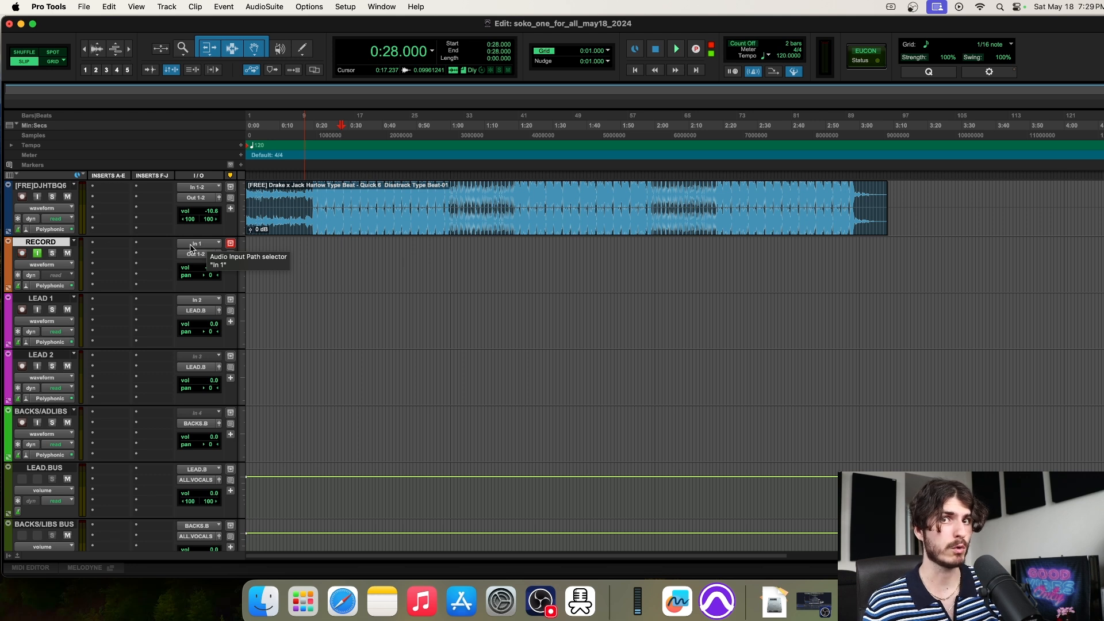
Set the RECORD track input to In 2 (Mono), record-enable it, and bring up OBS
{"action": "left_click", "coordinate": [201, 248]}
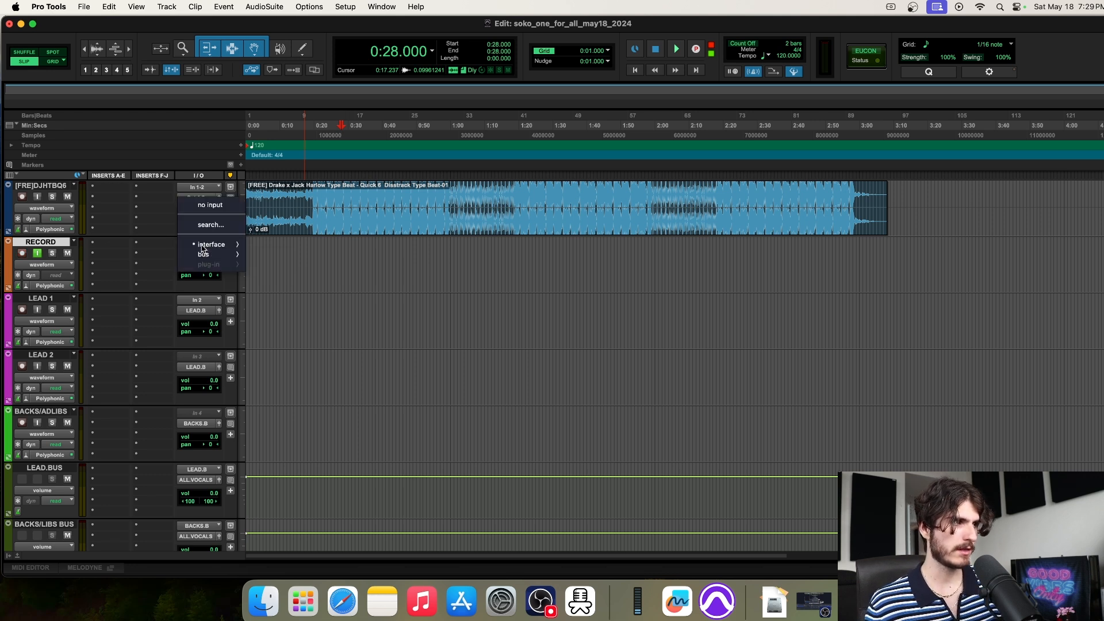
{"action": "mouse_move", "coordinate": [200, 246]}
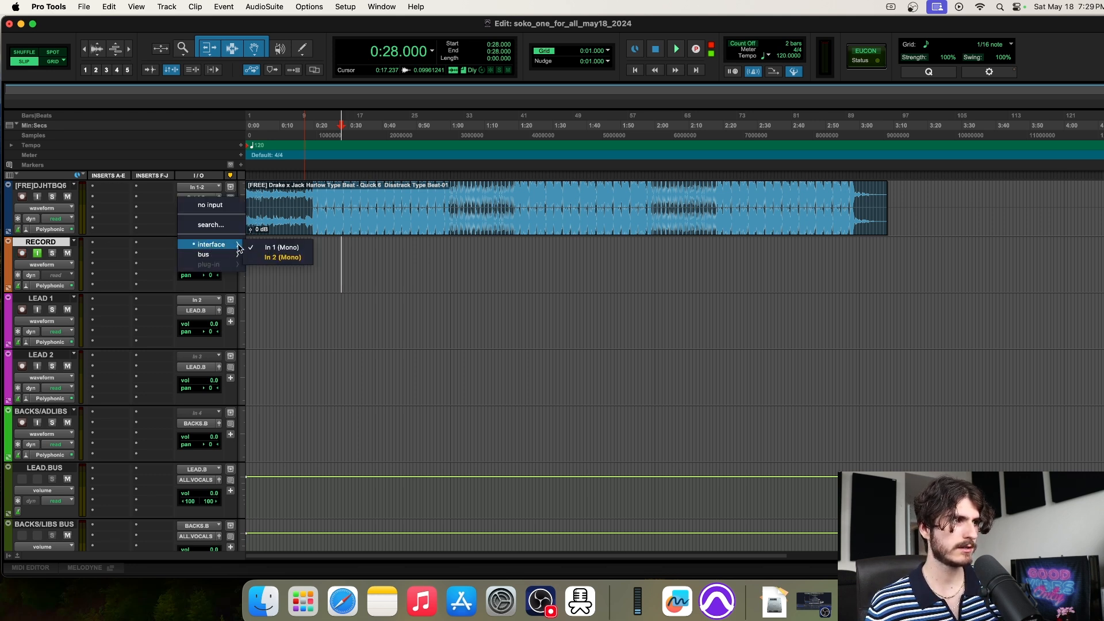
{"action": "left_click", "coordinate": [278, 259]}
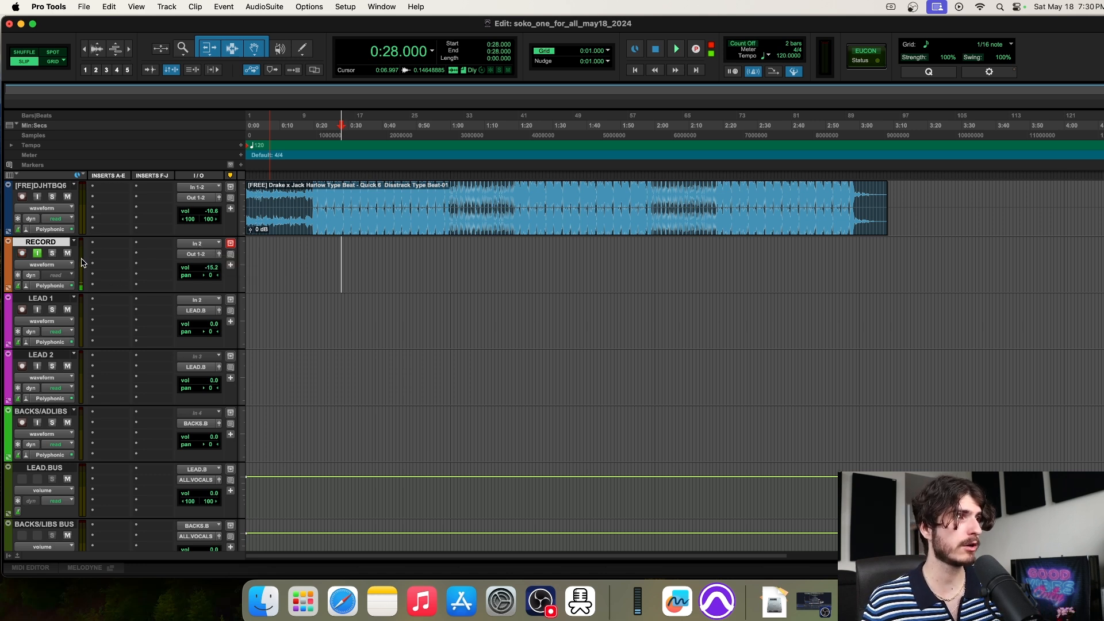
{"action": "key", "text": "shift+r"}
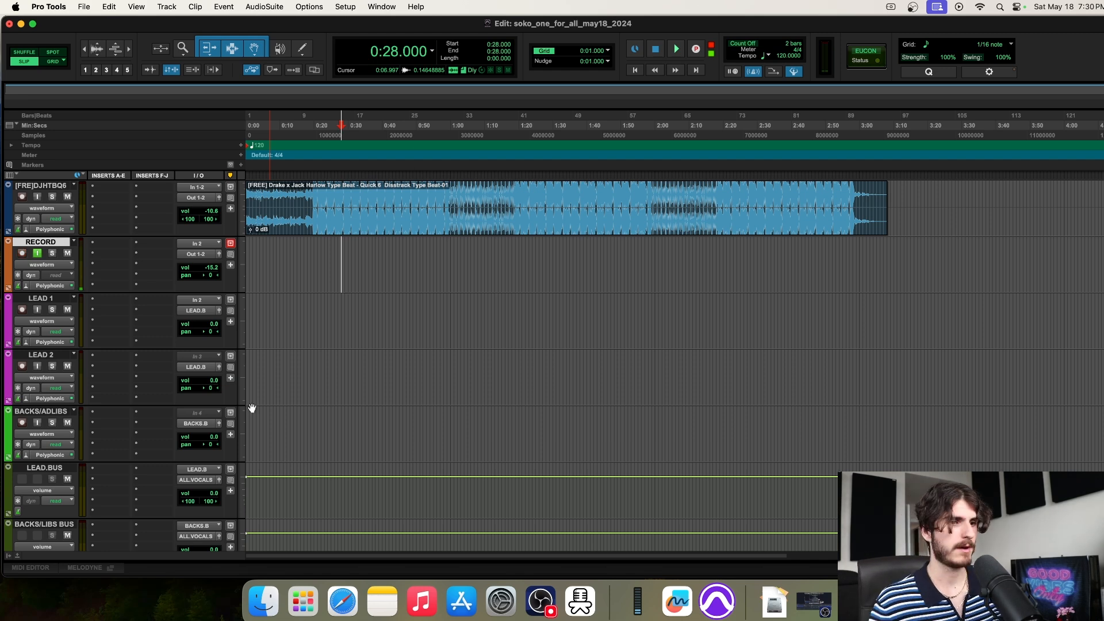
{"action": "left_click", "coordinate": [811, 601]}
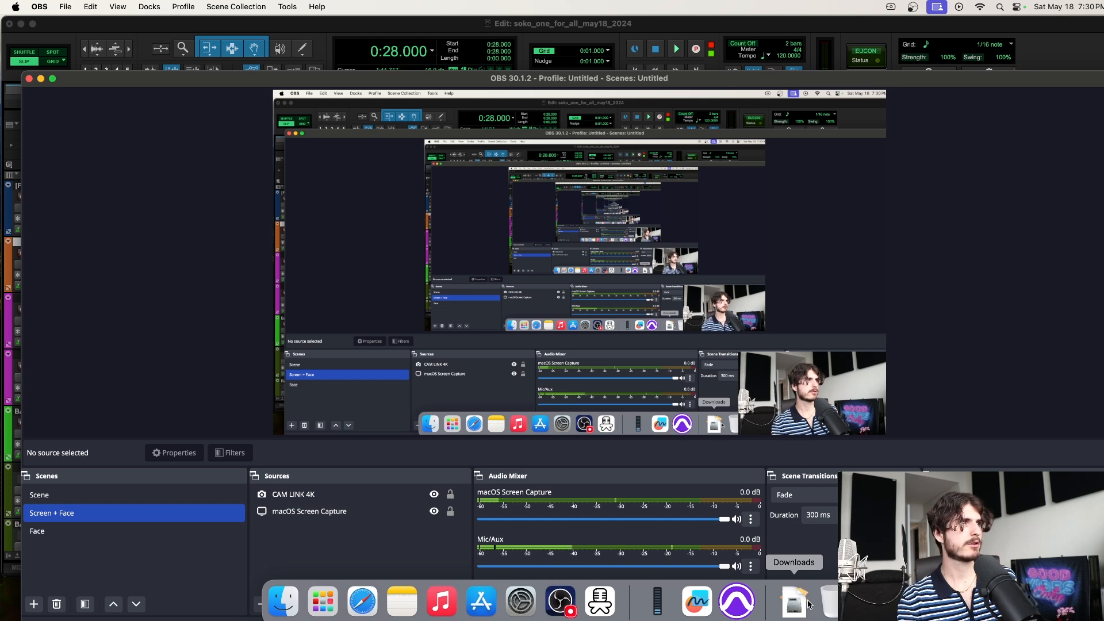
Bring the Pro Tools Edit window back in front of OBS
{"action": "left_click", "coordinate": [472, 34]}
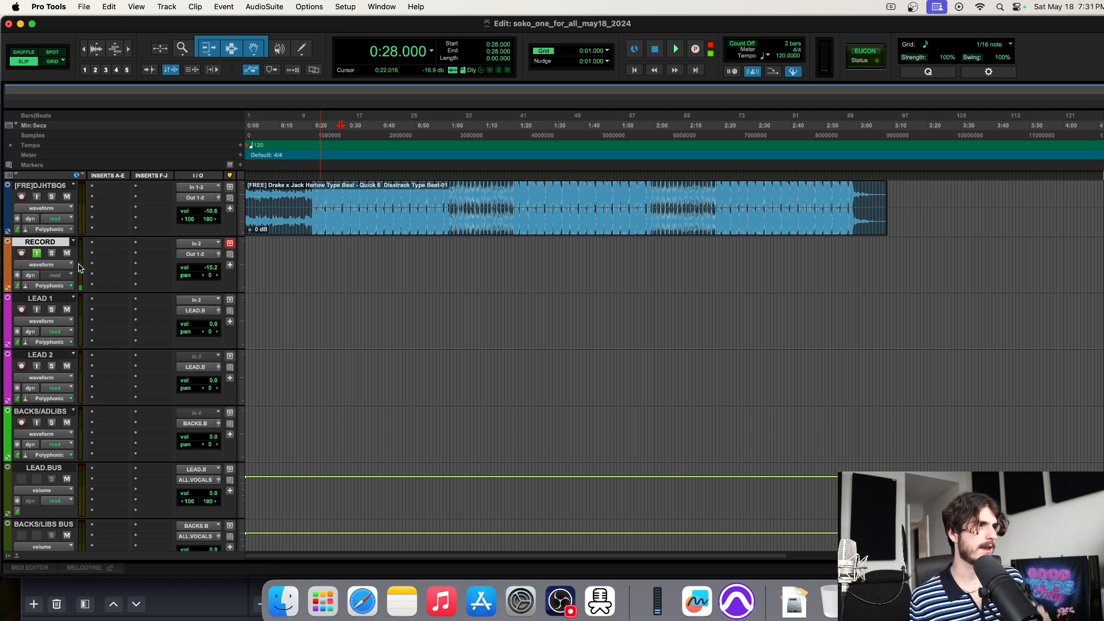
{"action": "left_click", "coordinate": [309, 247]}
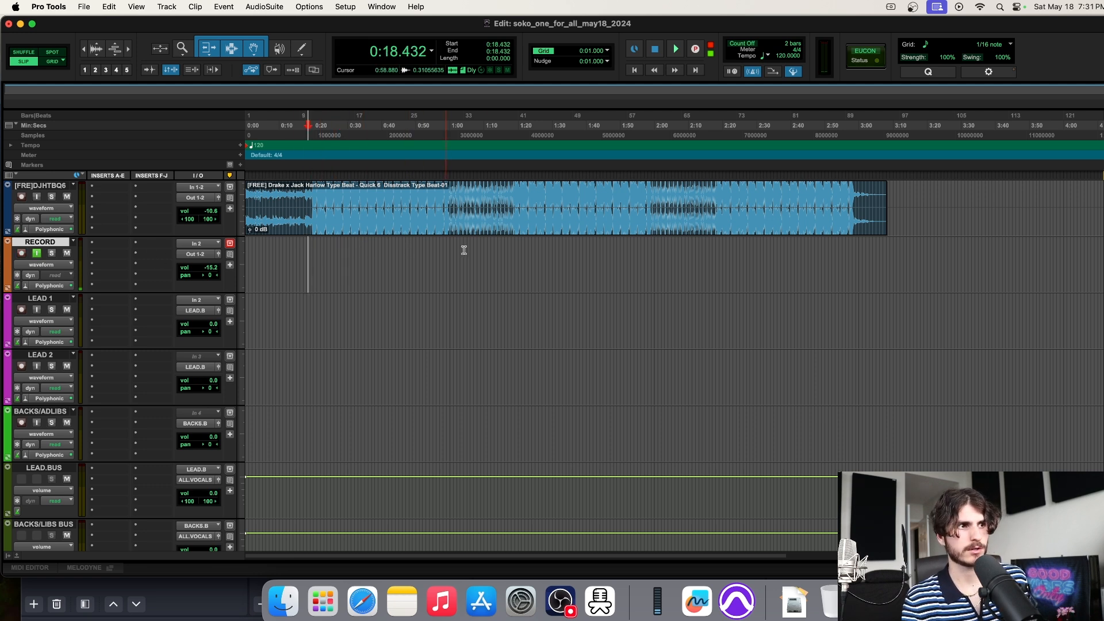
{"action": "left_click", "coordinate": [536, 249]}
{"action": "left_click", "coordinate": [643, 249]}
{"action": "left_click", "coordinate": [752, 247]}
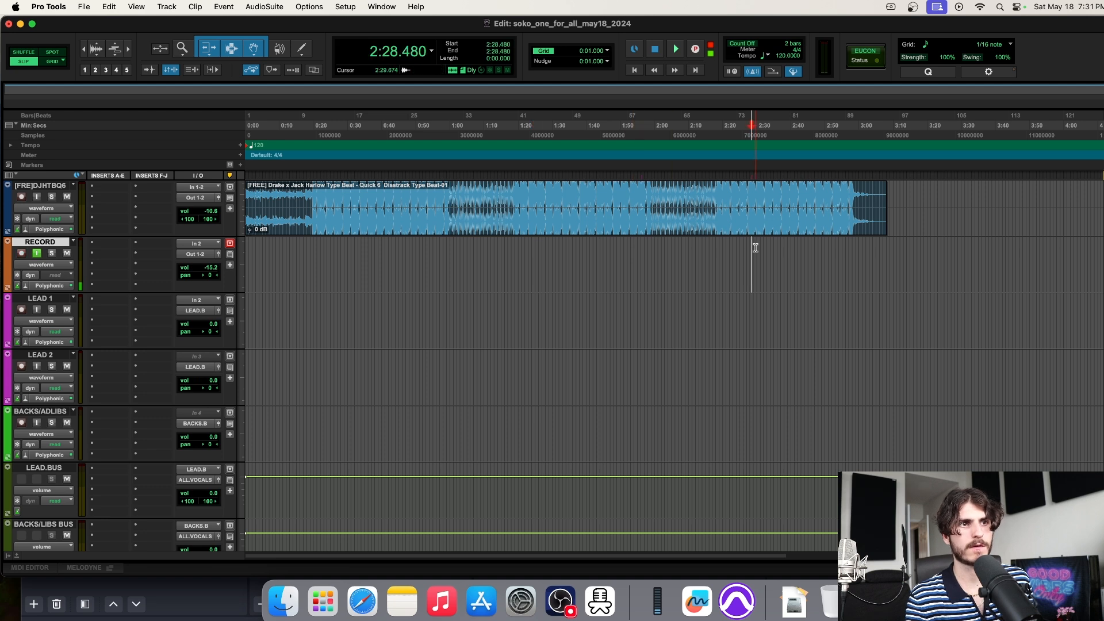
{"action": "left_click", "coordinate": [428, 253]}
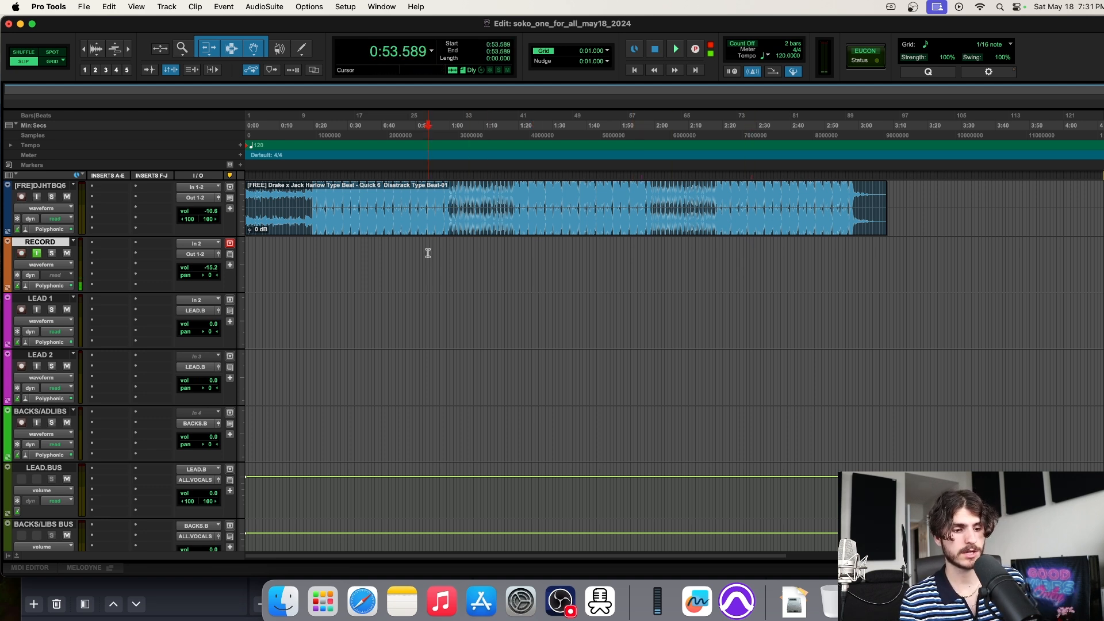
{"action": "key", "text": "Return"}
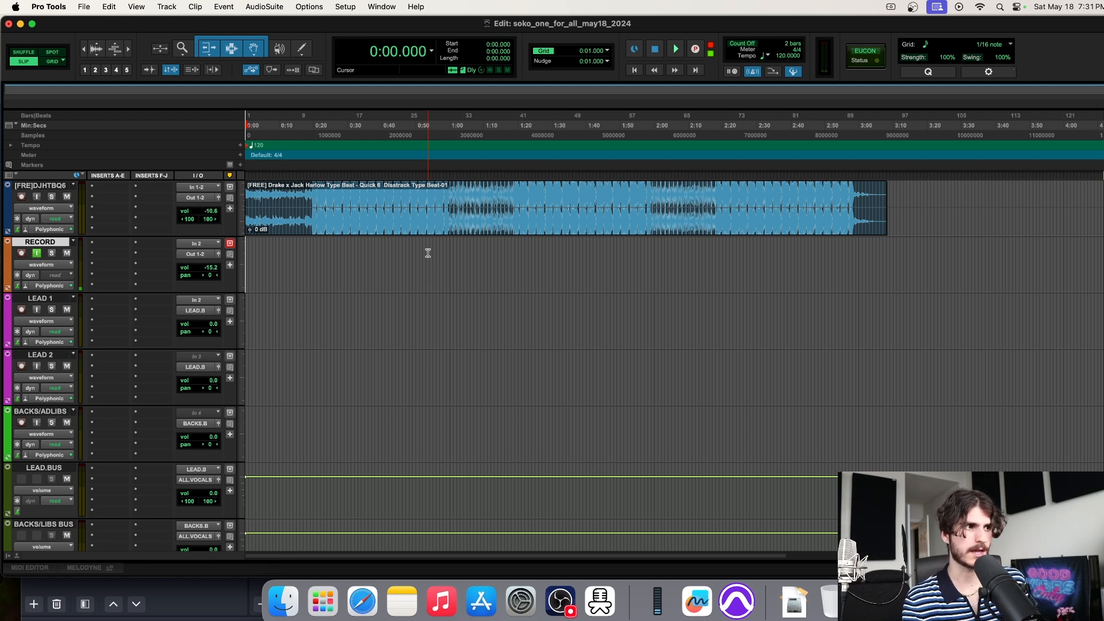
{"action": "left_click", "coordinate": [373, 253]}
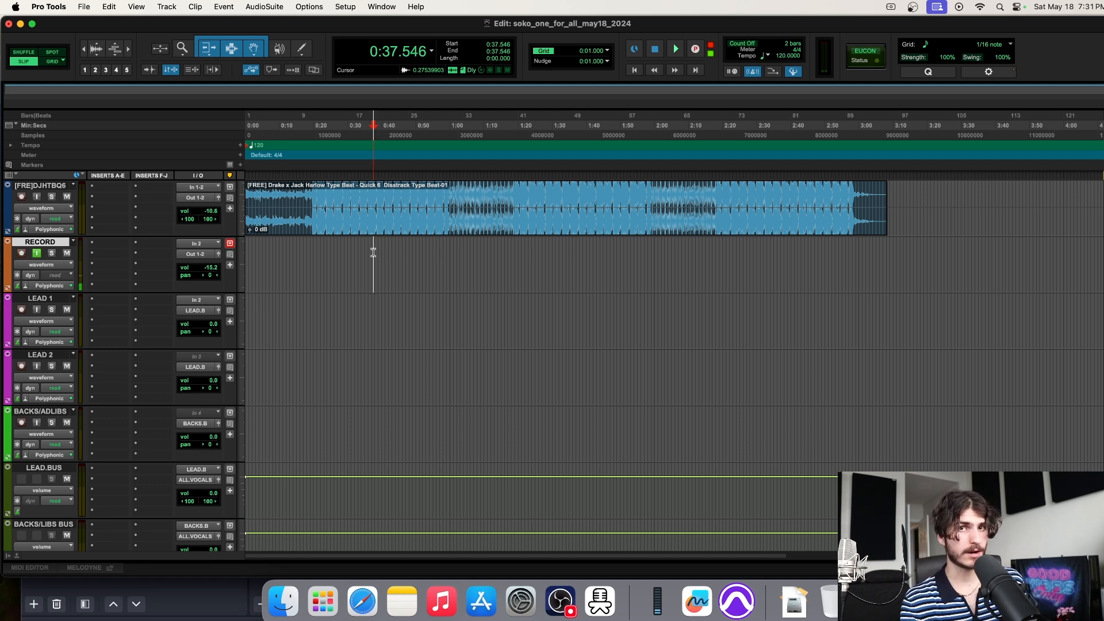
{"action": "key", "text": "super+]"}
{"action": "key", "text": "super+]"}
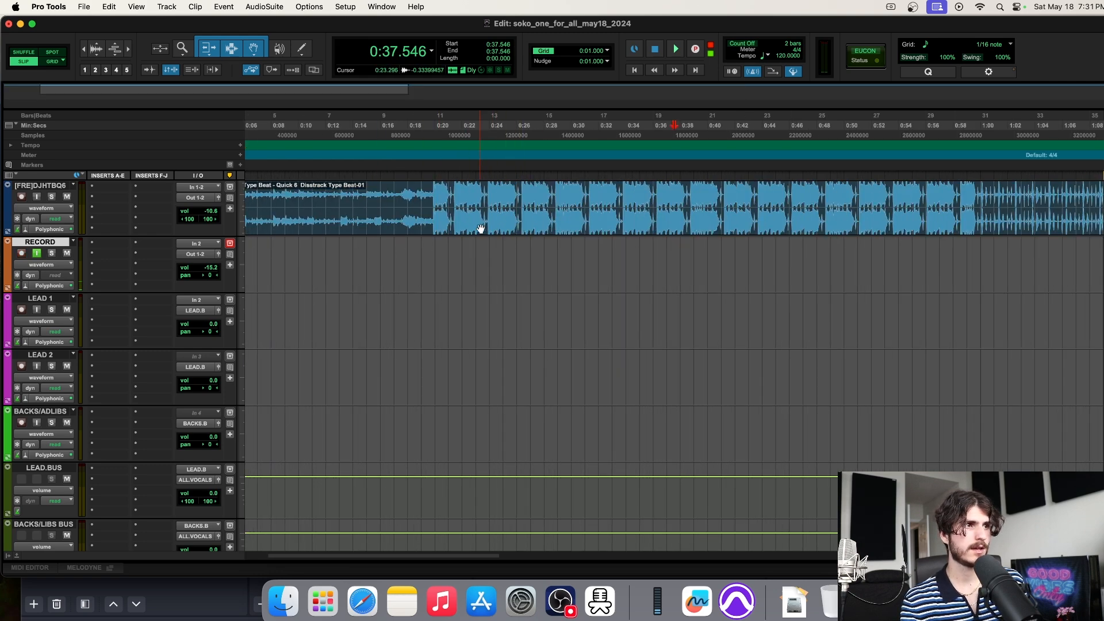
{"action": "key", "text": "super+["}
{"action": "key", "text": "super+["}
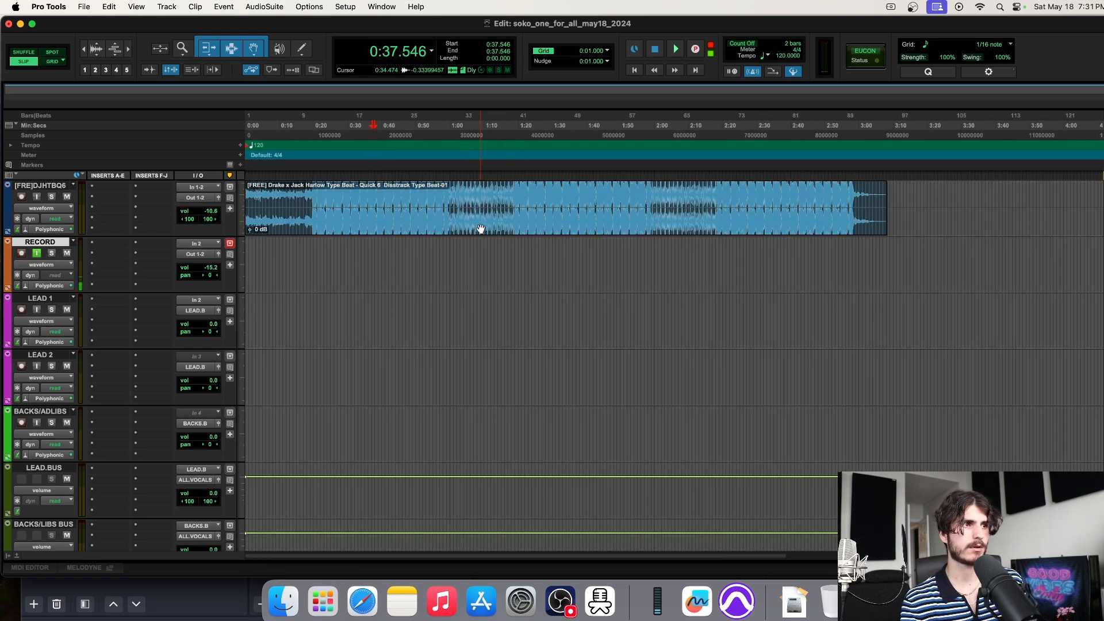
{"action": "left_click", "coordinate": [541, 203]}
{"action": "left_click", "coordinate": [754, 247]}
{"action": "key", "text": "super+]"}
{"action": "key", "text": "super+]"}
{"action": "left_click_drag", "start_coordinate": [565, 249], "coordinate": [776, 248]}
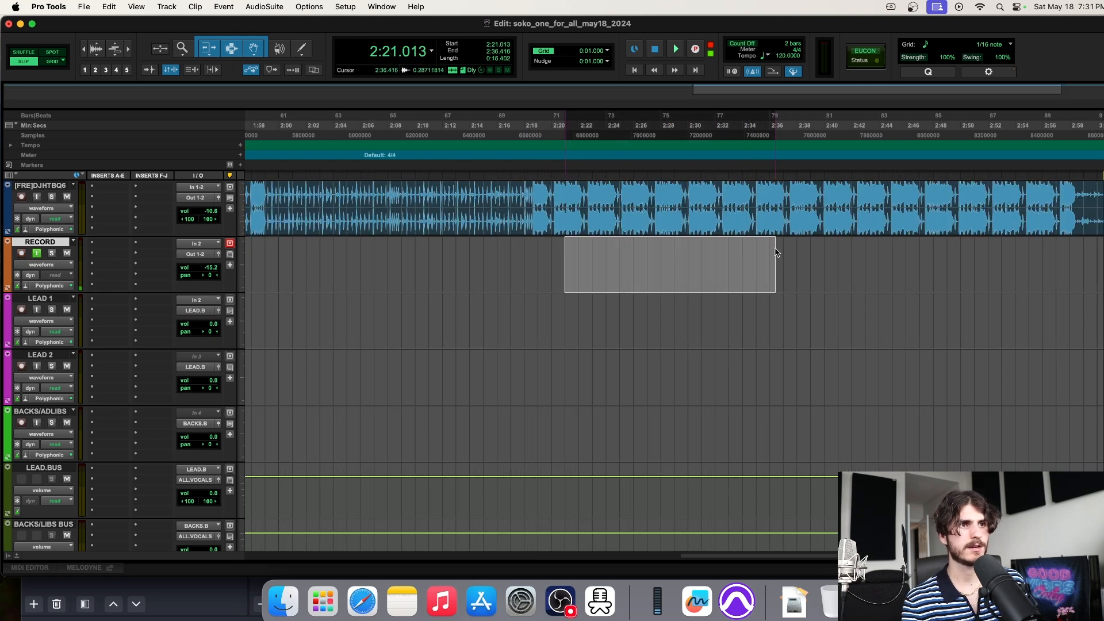
{"action": "key", "text": "super+["}
{"action": "key", "text": "super+["}
{"action": "key", "text": "super+["}
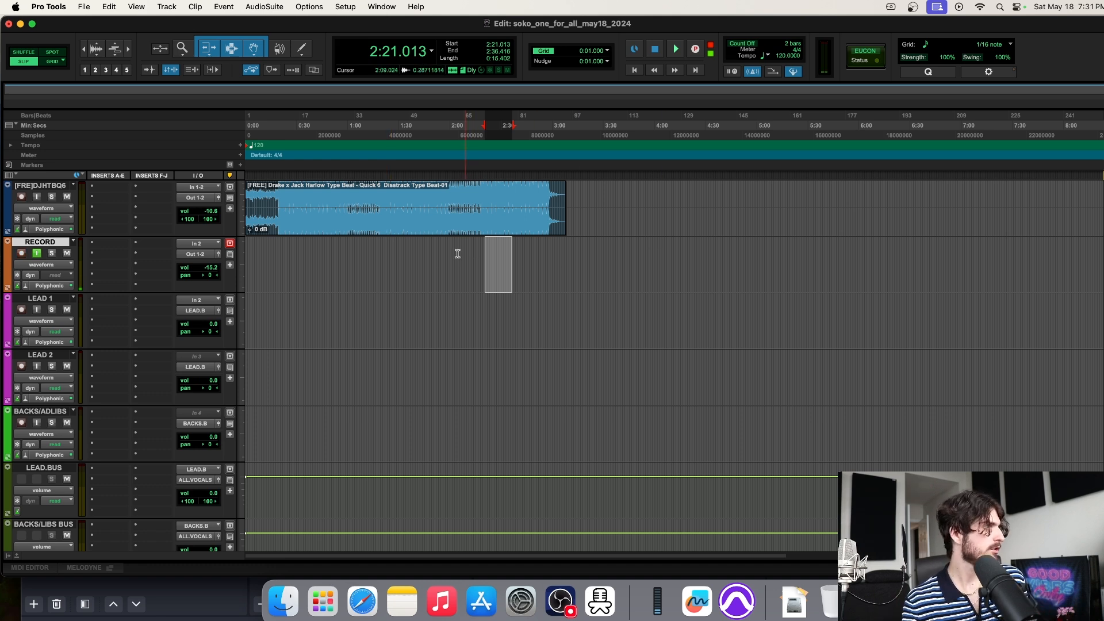
{"action": "left_click", "coordinate": [406, 263]}
{"action": "key", "text": "Return"}
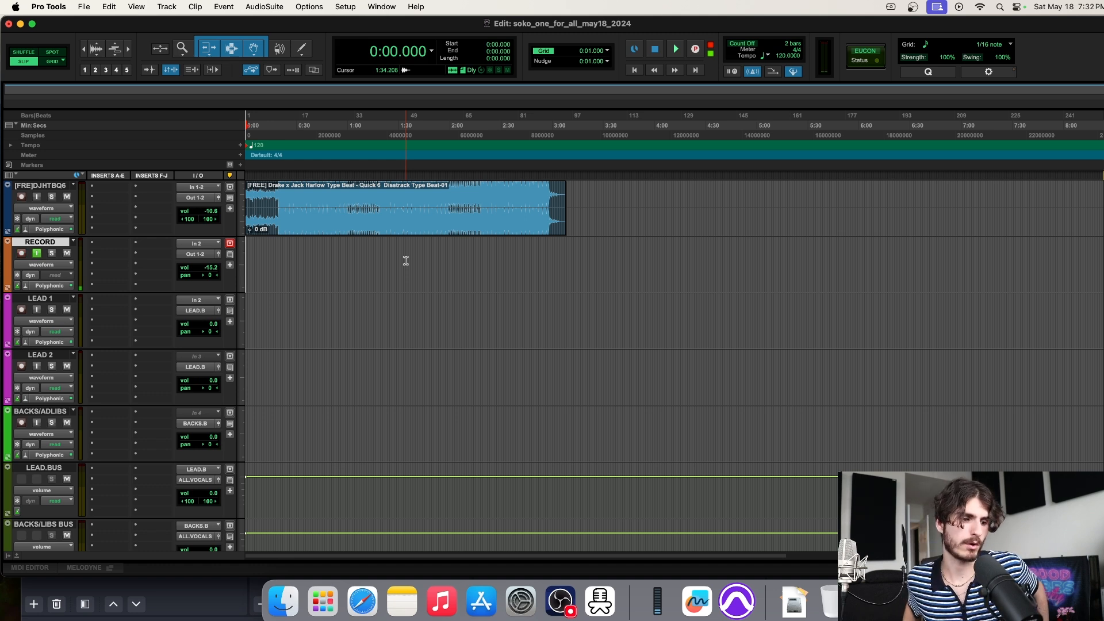
Preview the beat from 0:34.474, return to the session start, then record and stop the vocal take
{"action": "left_click", "coordinate": [304, 258]}
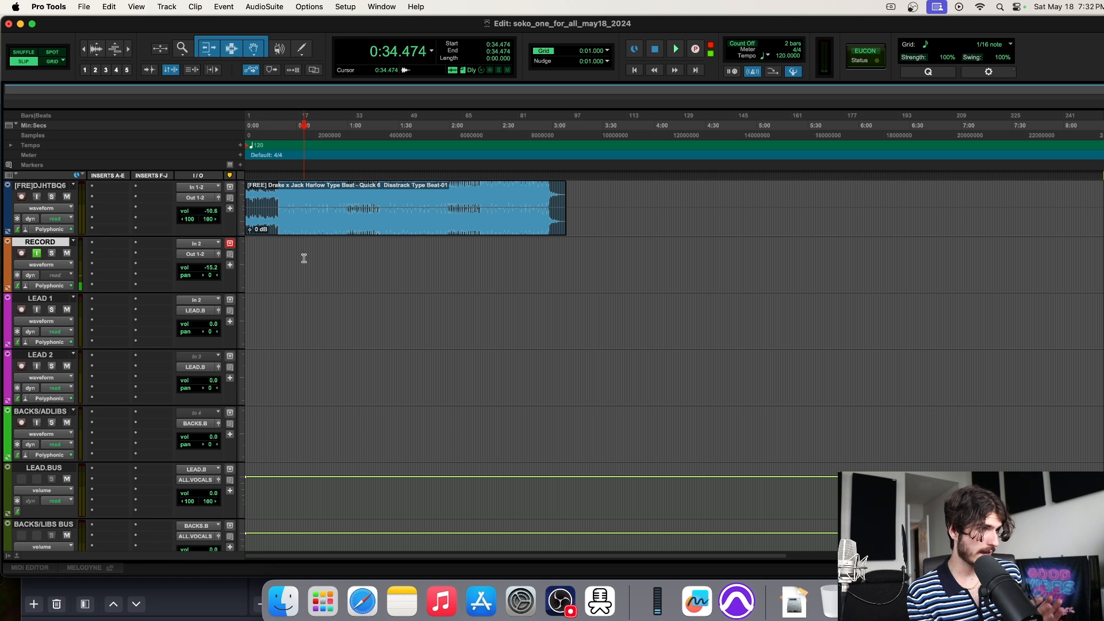
{"action": "key", "text": "space"}
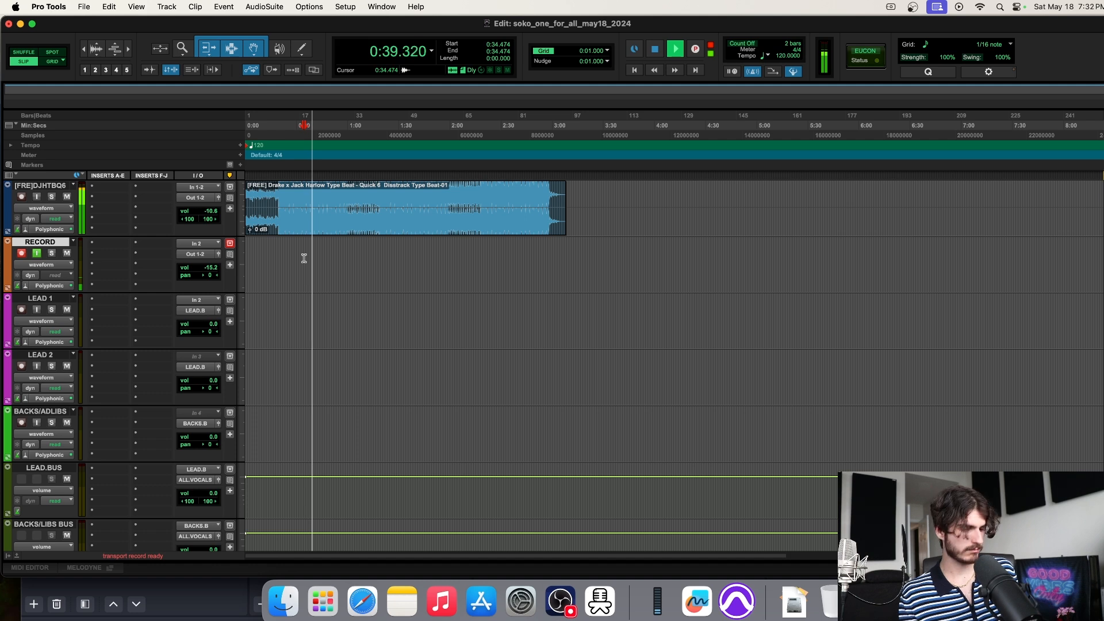
{"action": "key", "text": "space"}
{"action": "key", "text": "super+bracketright"}
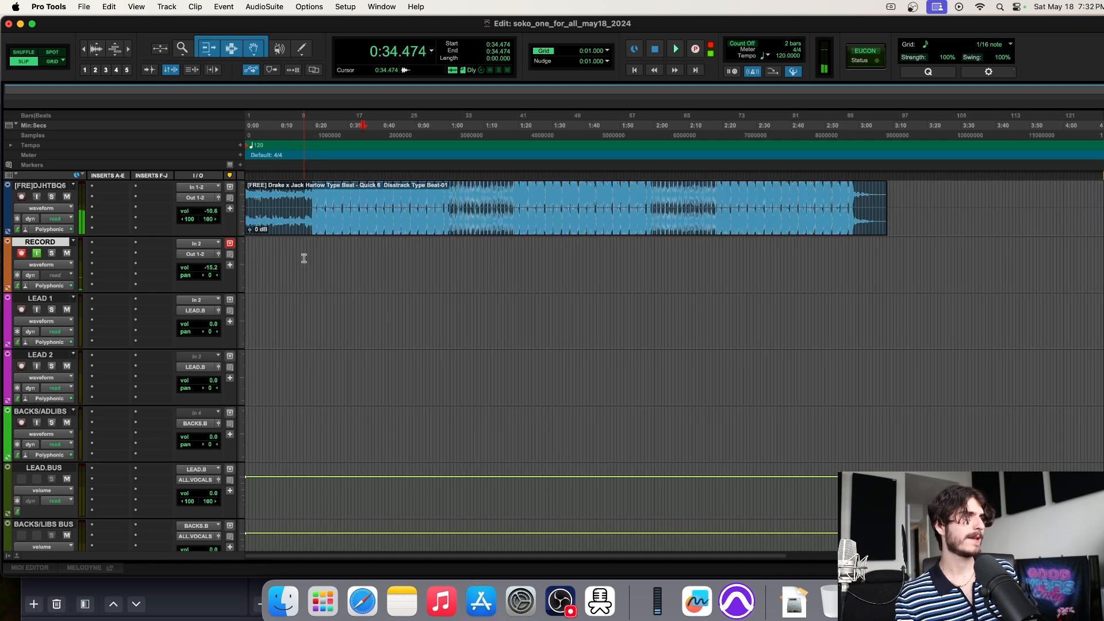
{"action": "key", "text": "Return"}
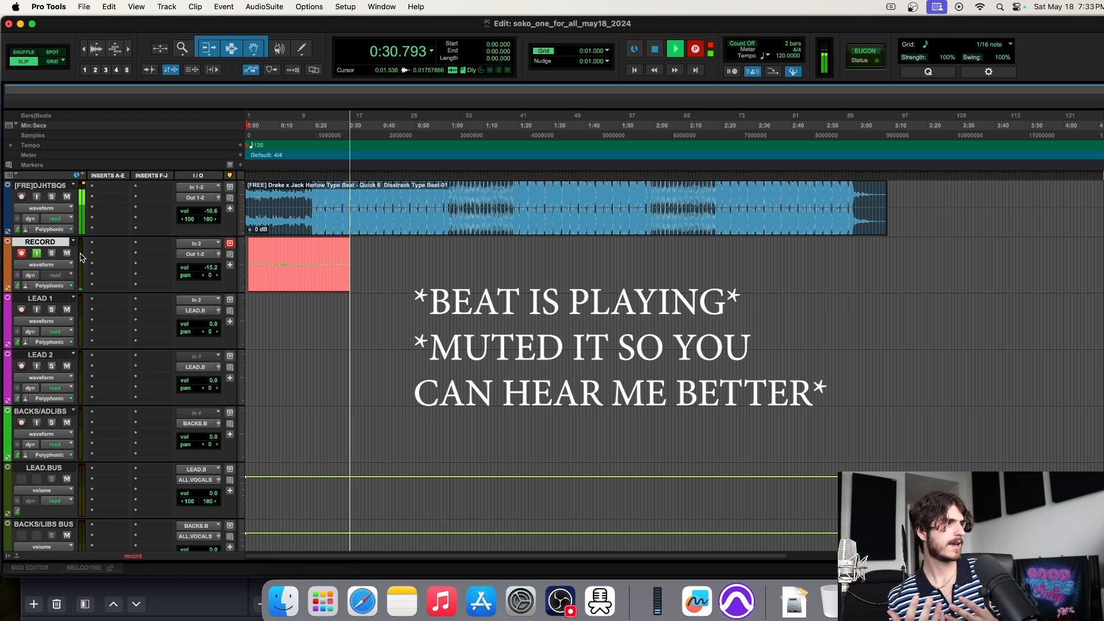
{"action": "key", "text": "space"}
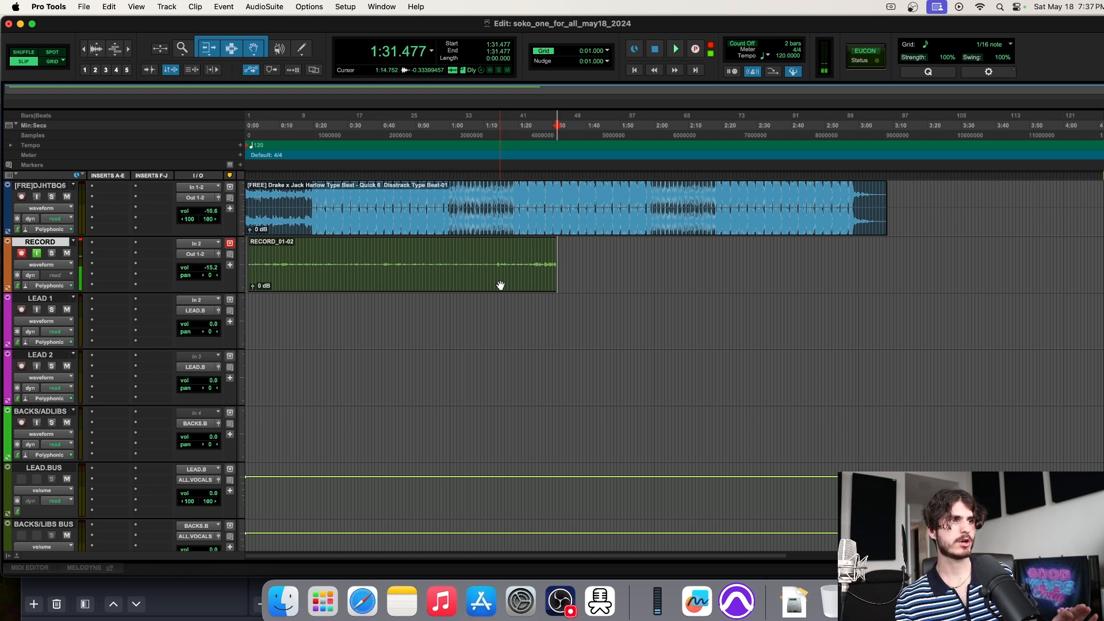
Delete the RECORD_01-02 take and start a new recording pass from 0:00
{"action": "left_click", "coordinate": [471, 282]}
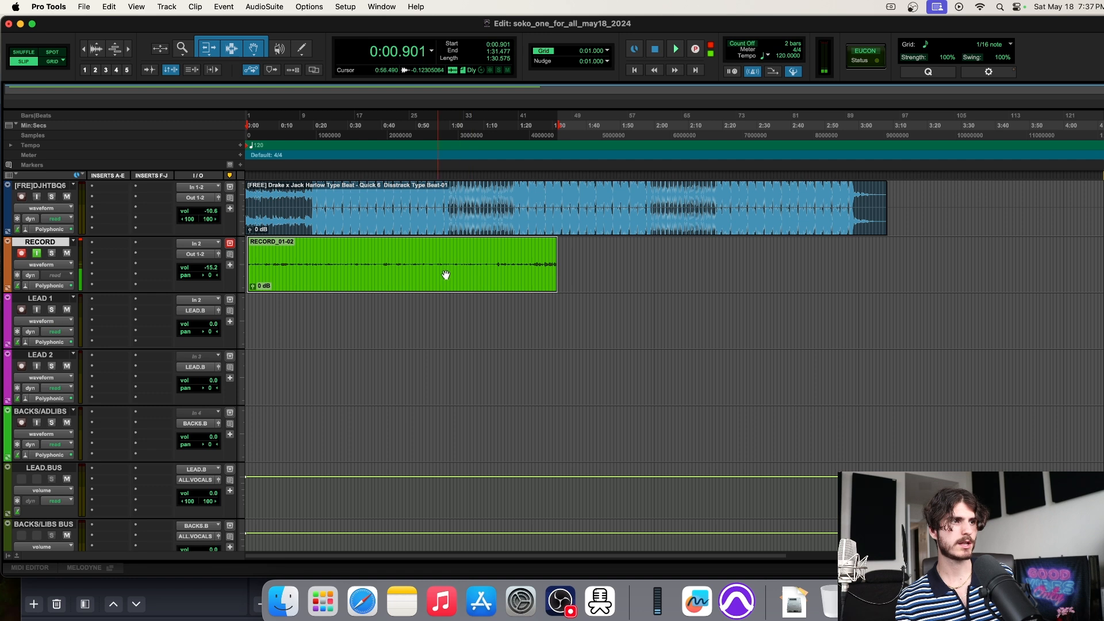
{"action": "key", "text": "Delete"}
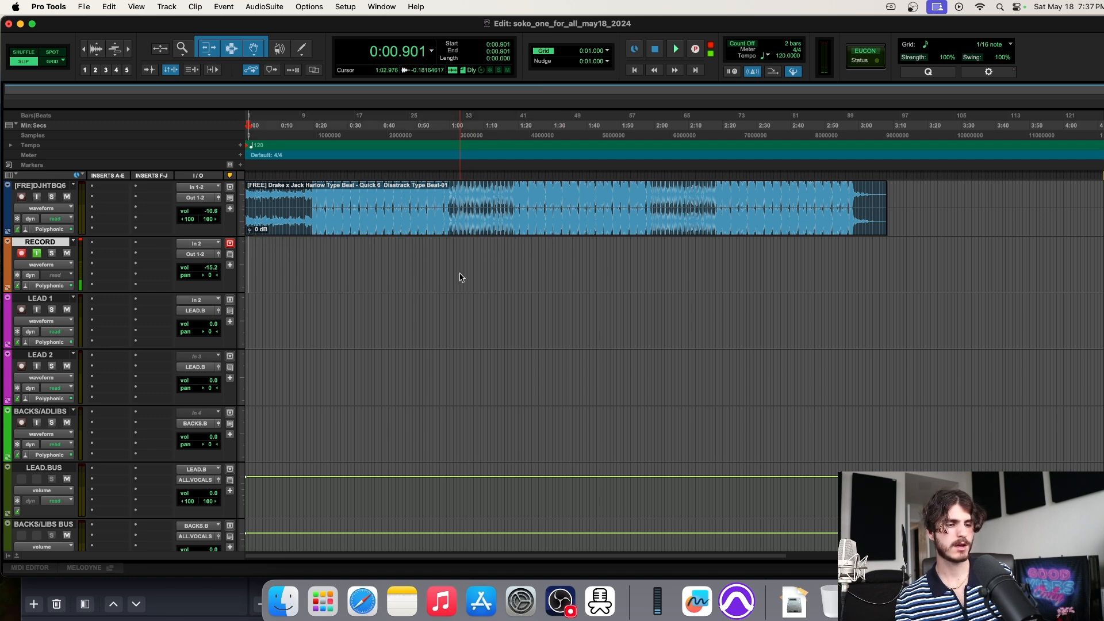
{"action": "key", "text": "Return"}
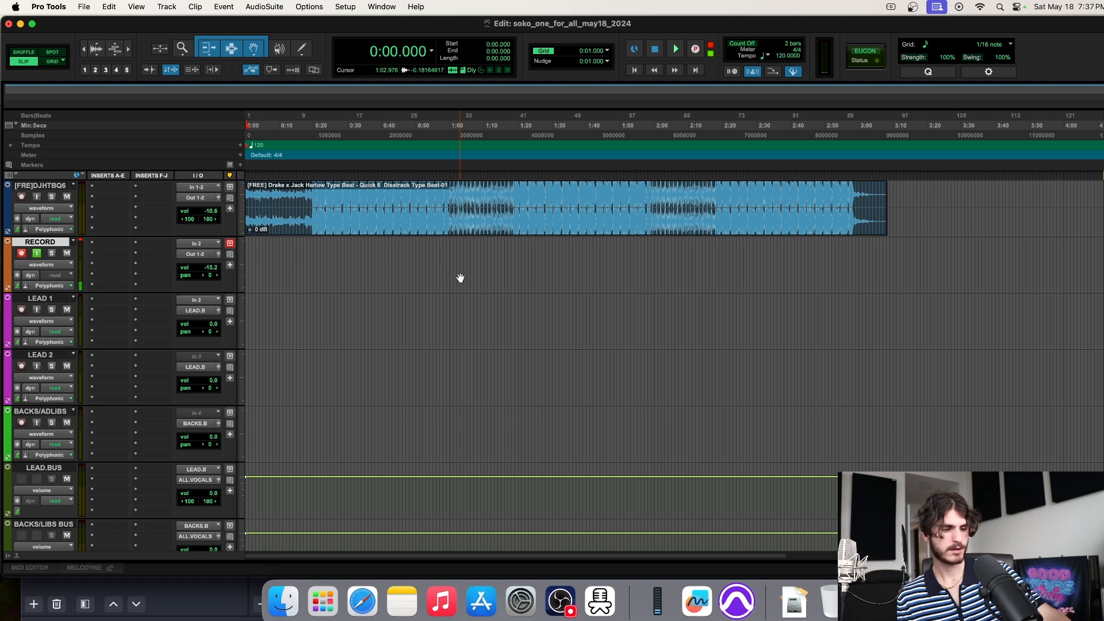
{"action": "key", "text": "super+space"}
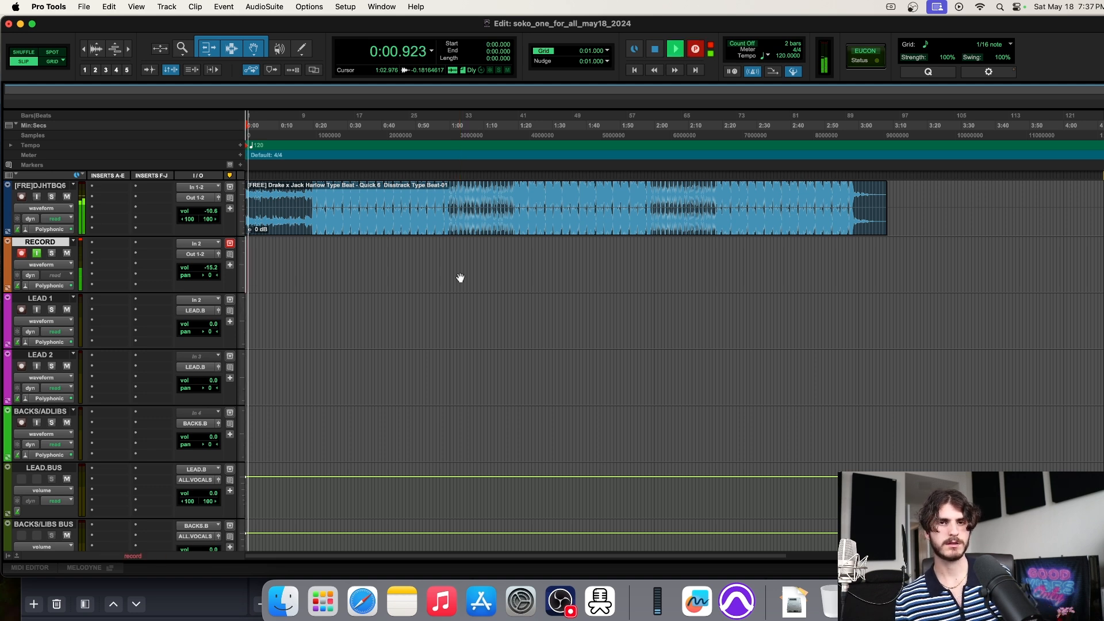
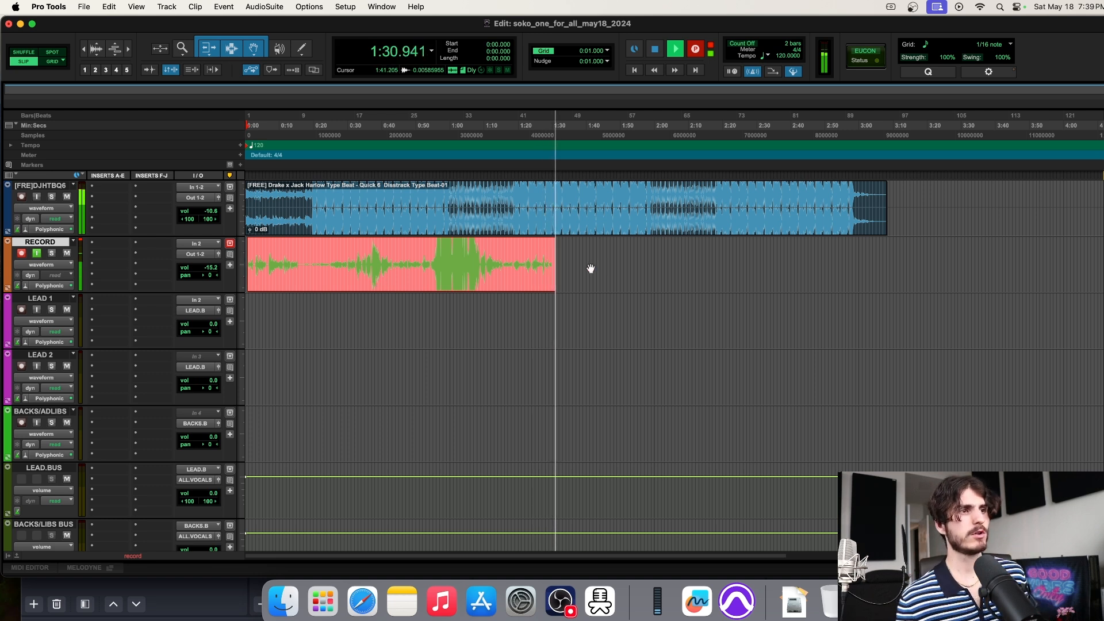
Stop recording and remove the RECORD_02-02 take so the RECORD track is empty
{"action": "key", "text": "space"}
{"action": "left_click", "coordinate": [518, 286]}
{"action": "key", "text": "super+z"}
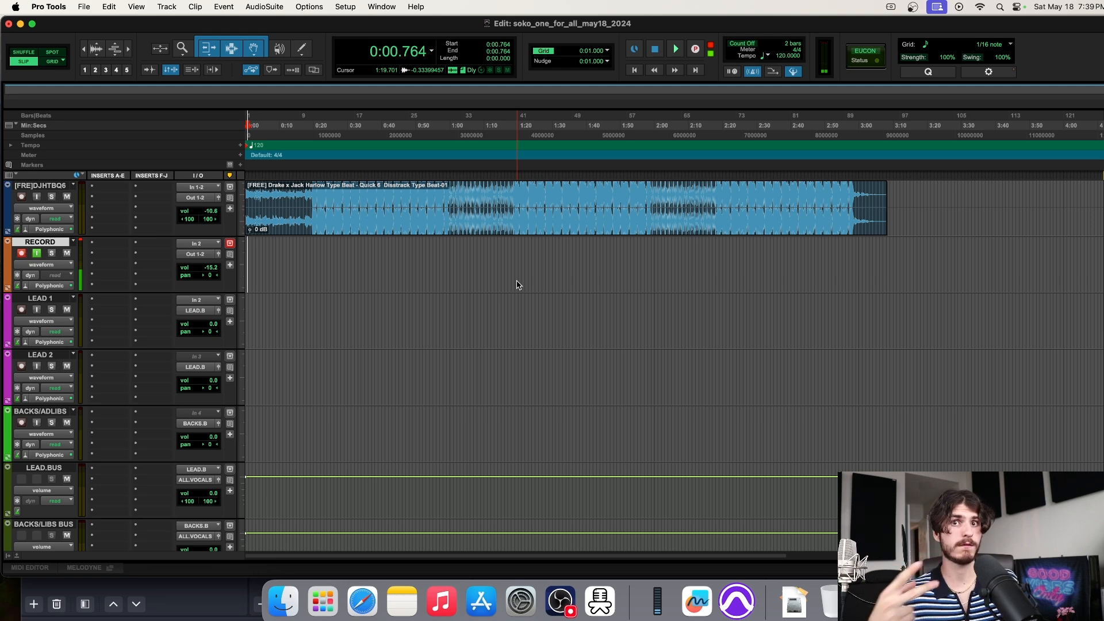
{"action": "scroll", "coordinate": [517, 285], "scroll_direction": "down", "scroll_amount": 5}
{"action": "scroll", "coordinate": [518, 284], "scroll_direction": "up", "scroll_amount": 5}
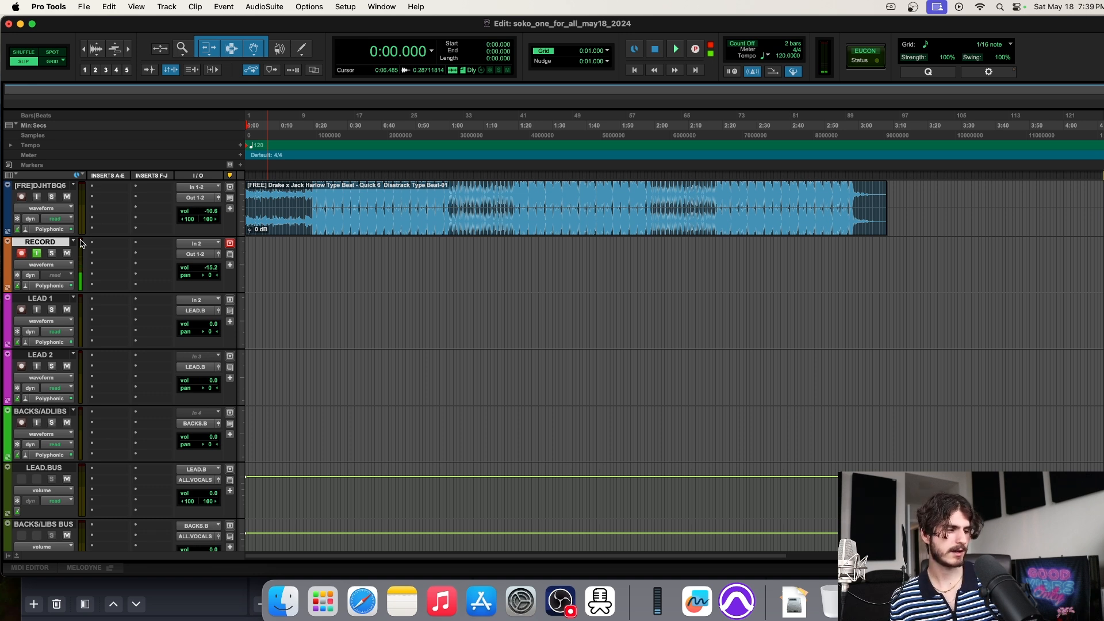
Record the RECORD_03 vocal take and drag it down onto the LEAD 1 track
{"action": "key", "text": "space"}
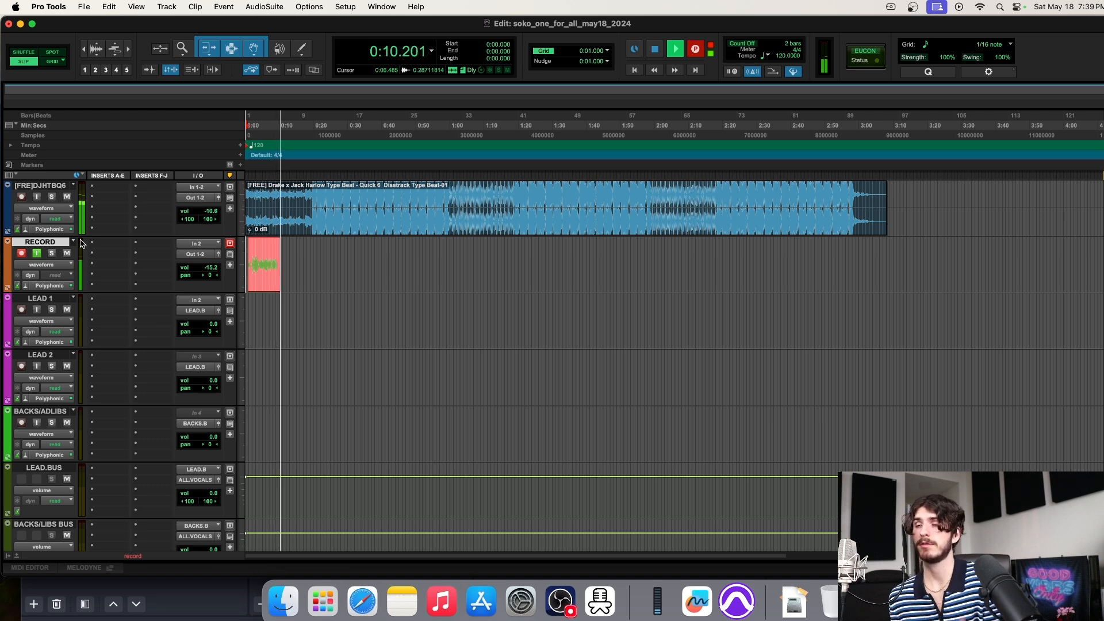
{"action": "key", "text": "space"}
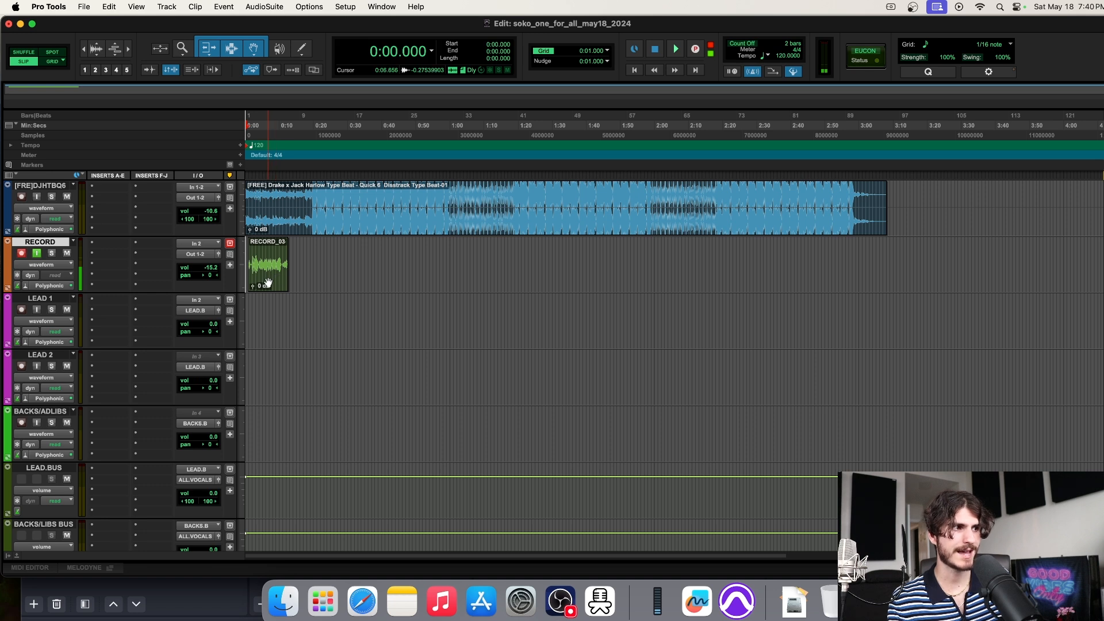
{"action": "left_click_drag", "start_coordinate": [268, 283], "coordinate": [268, 302]}
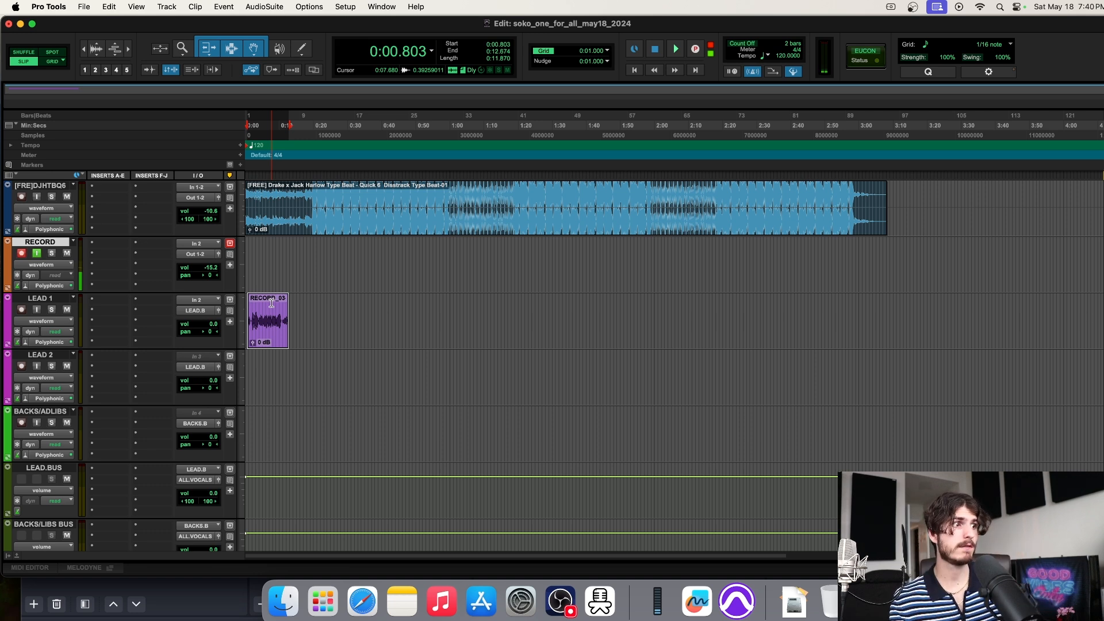
Deselect the lead take and play the session back from the start
{"action": "left_click", "coordinate": [269, 256]}
{"action": "left_click", "coordinate": [256, 255]}
{"action": "left_click", "coordinate": [270, 255]}
{"action": "left_click", "coordinate": [252, 255]}
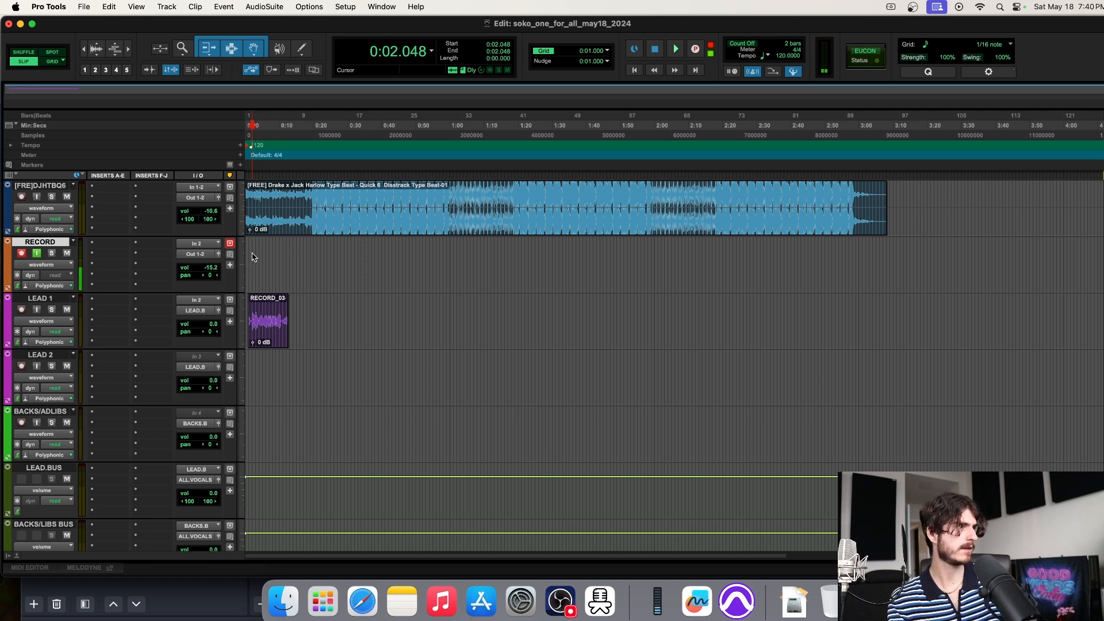
{"action": "key", "text": "Return"}
{"action": "key", "text": "space"}
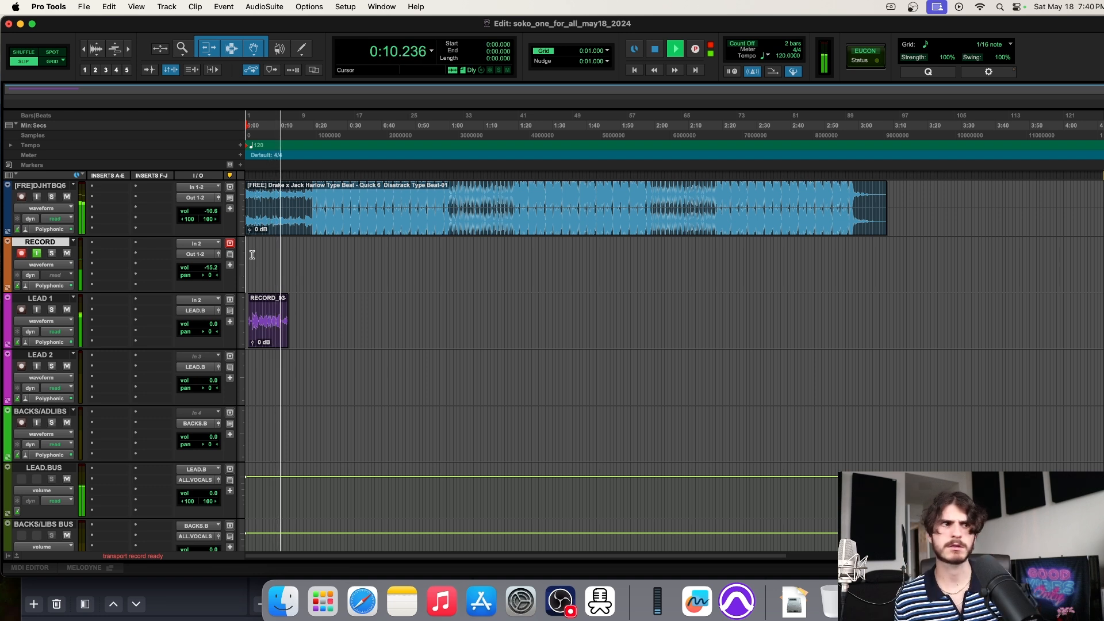
{"action": "key", "text": "space"}
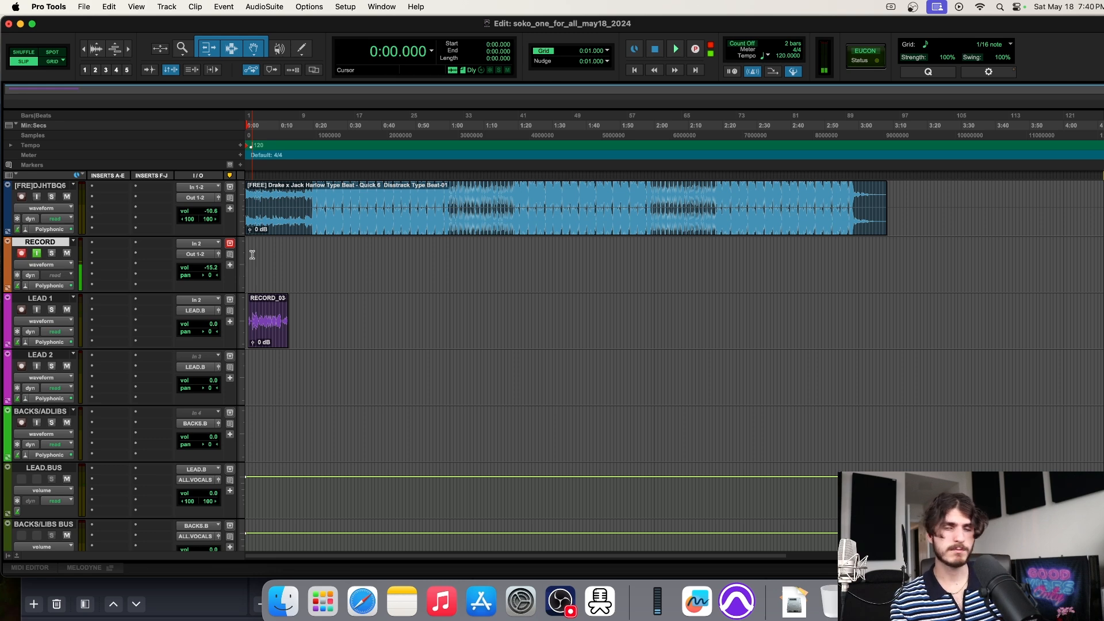
Zoom in and set the RECORD track's recording start point at 0:06.485
{"action": "key", "text": "t"}
{"action": "left_click", "coordinate": [299, 259]}
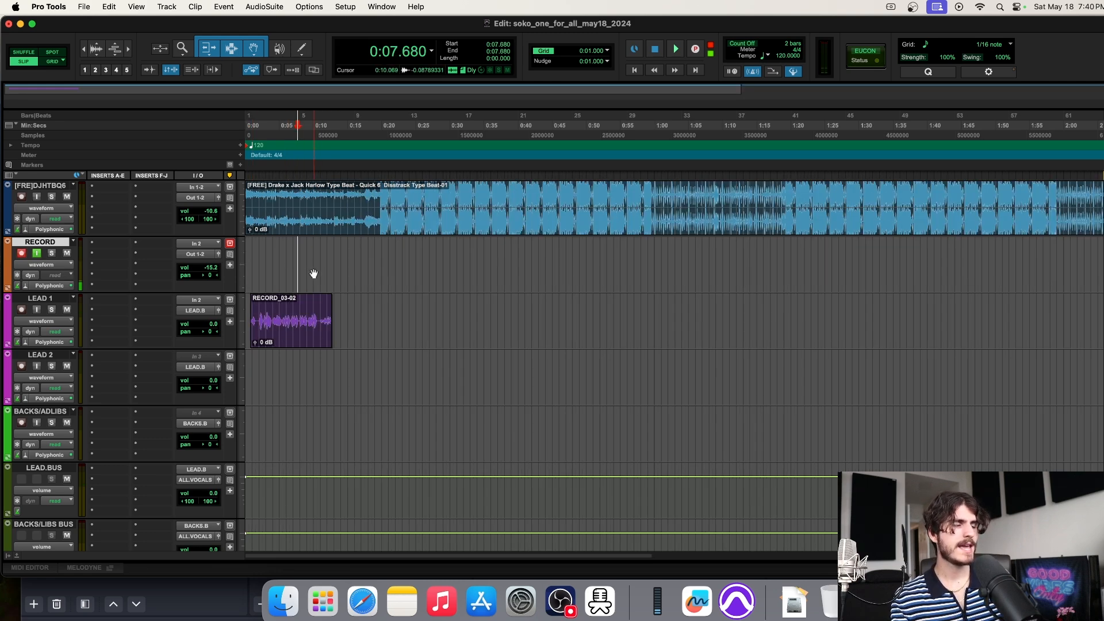
{"action": "left_click_drag", "start_coordinate": [302, 257], "coordinate": [462, 260]}
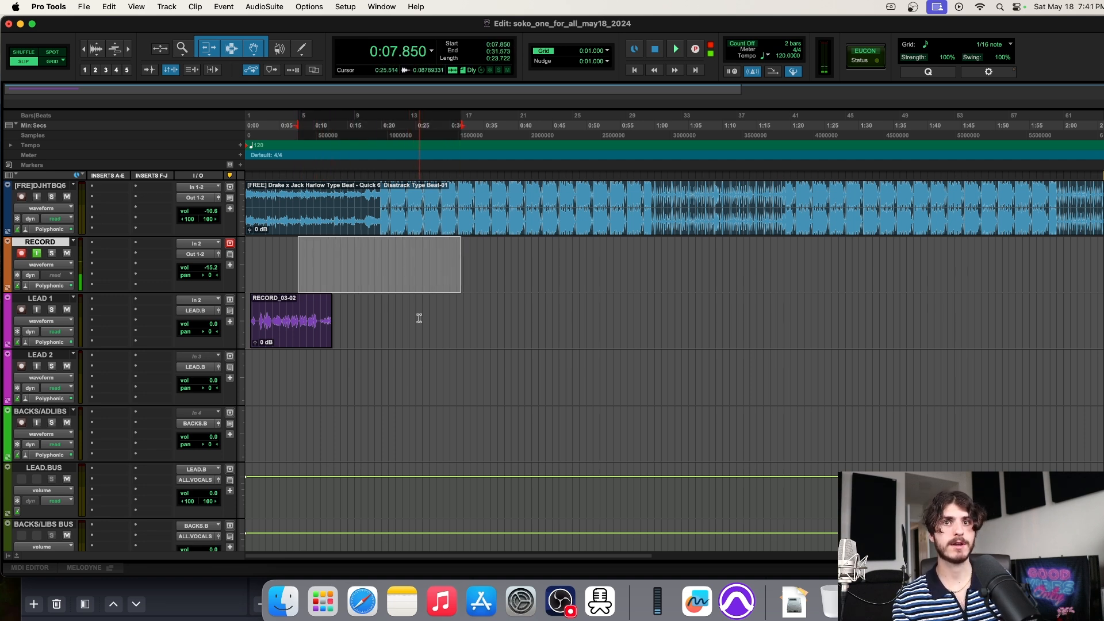
{"action": "left_click_drag", "start_coordinate": [320, 262], "coordinate": [413, 266]}
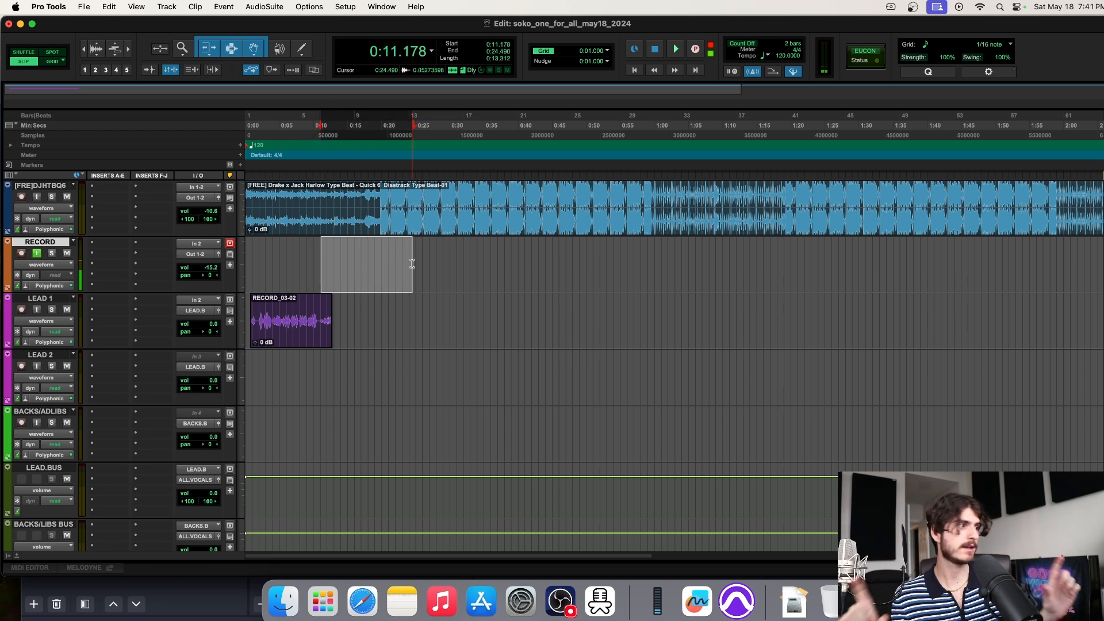
{"action": "left_click", "coordinate": [271, 260]}
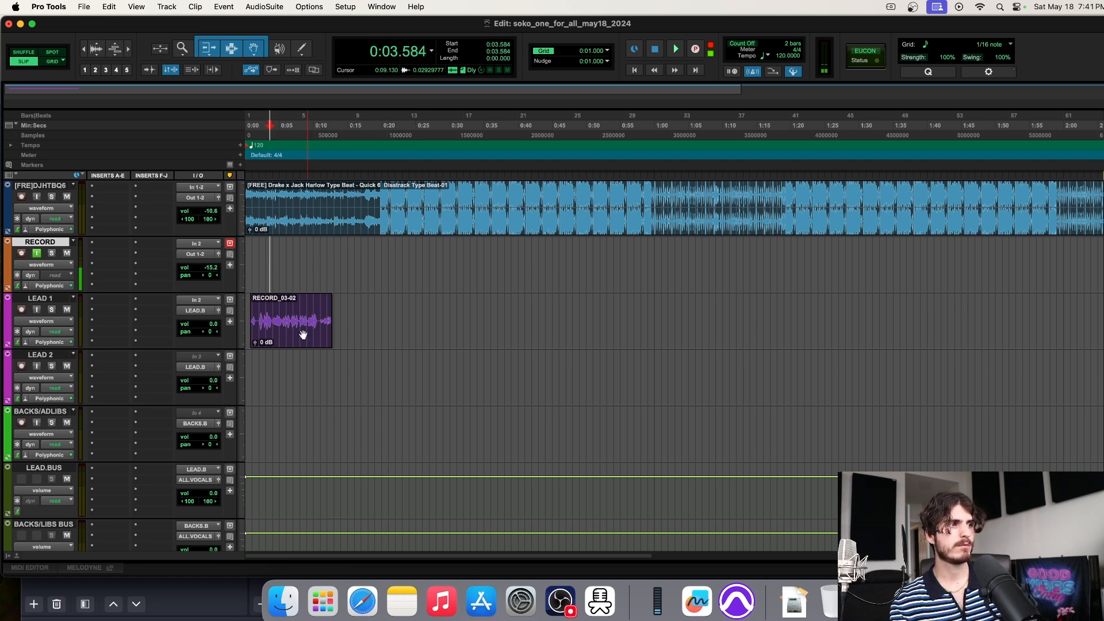
{"action": "left_click", "coordinate": [299, 336]}
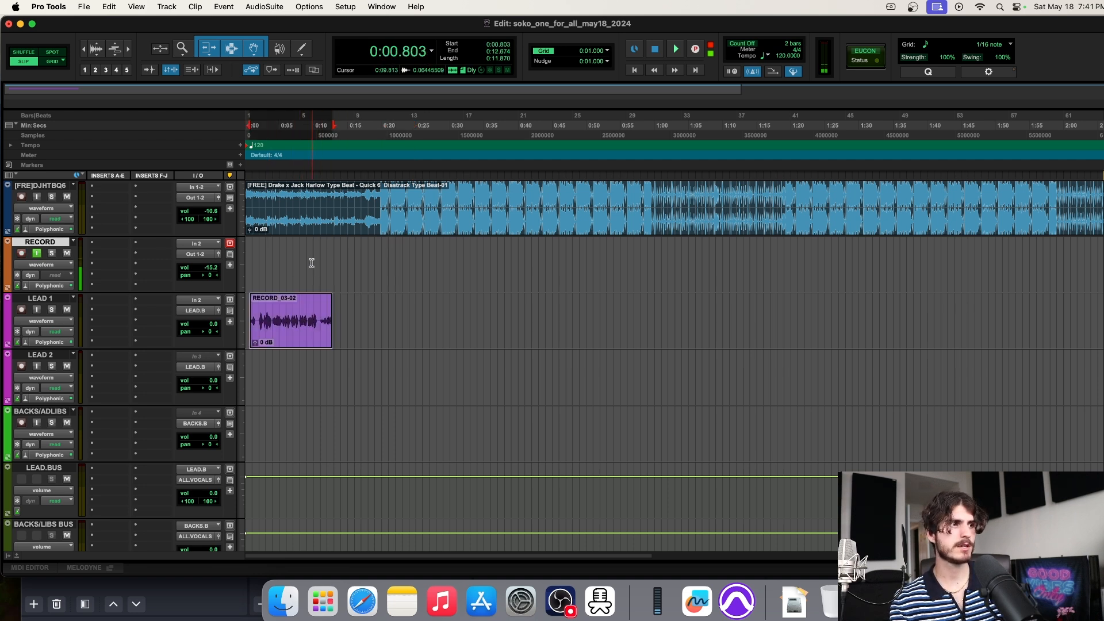
{"action": "left_click", "coordinate": [289, 252]}
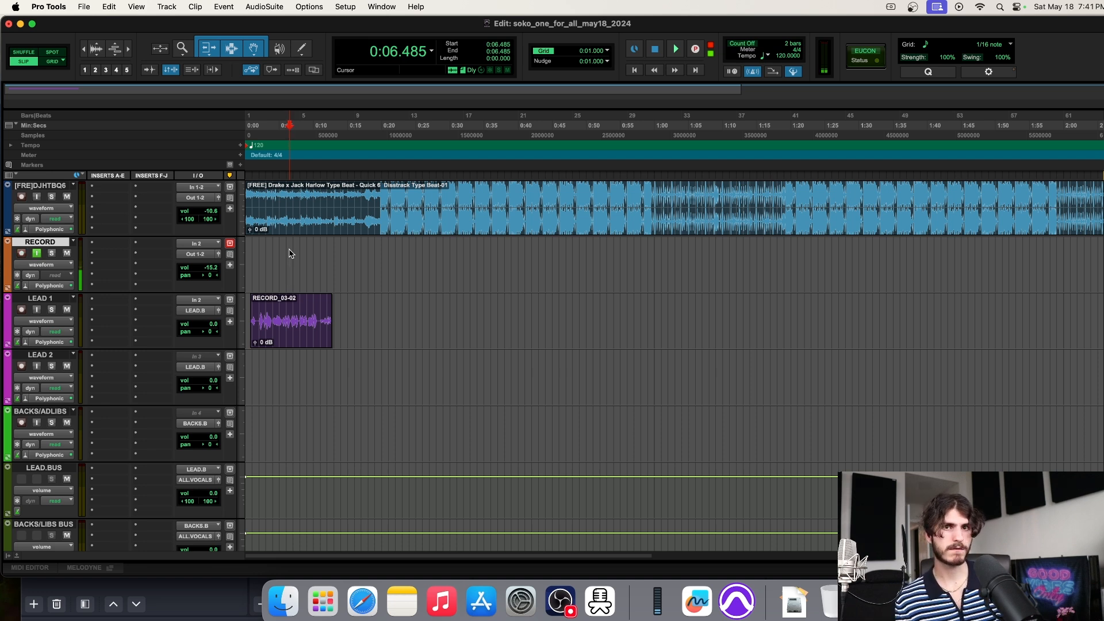
Record the RECORD_04-02 take from 0:06.485 and place the edit point inside it
{"action": "key", "text": "space"}
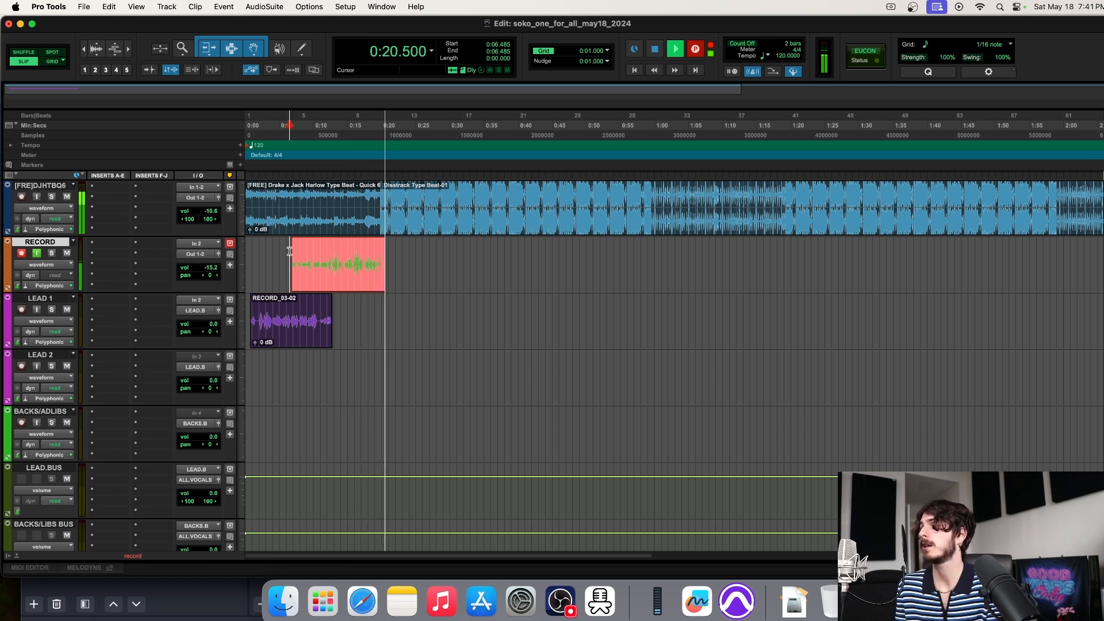
{"action": "key", "text": "space"}
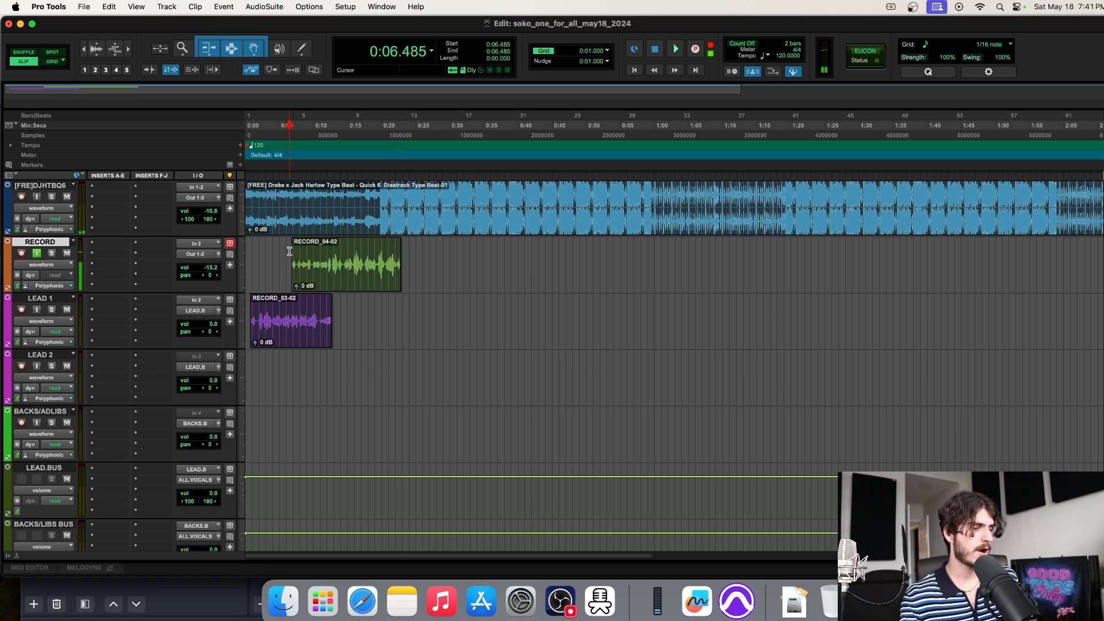
{"action": "left_click", "coordinate": [332, 258]}
Zoom in and move the RECORD_04-02 take down onto the LEAD 2 track
{"action": "key", "text": "super+bracketright"}
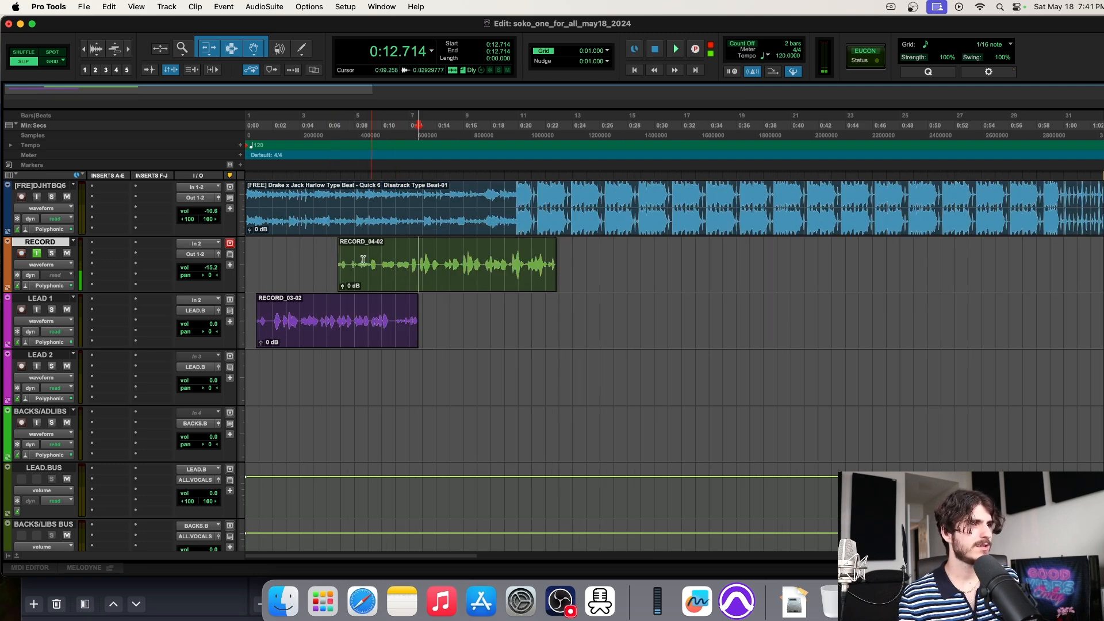
{"action": "left_click_drag", "start_coordinate": [413, 264], "coordinate": [337, 262]}
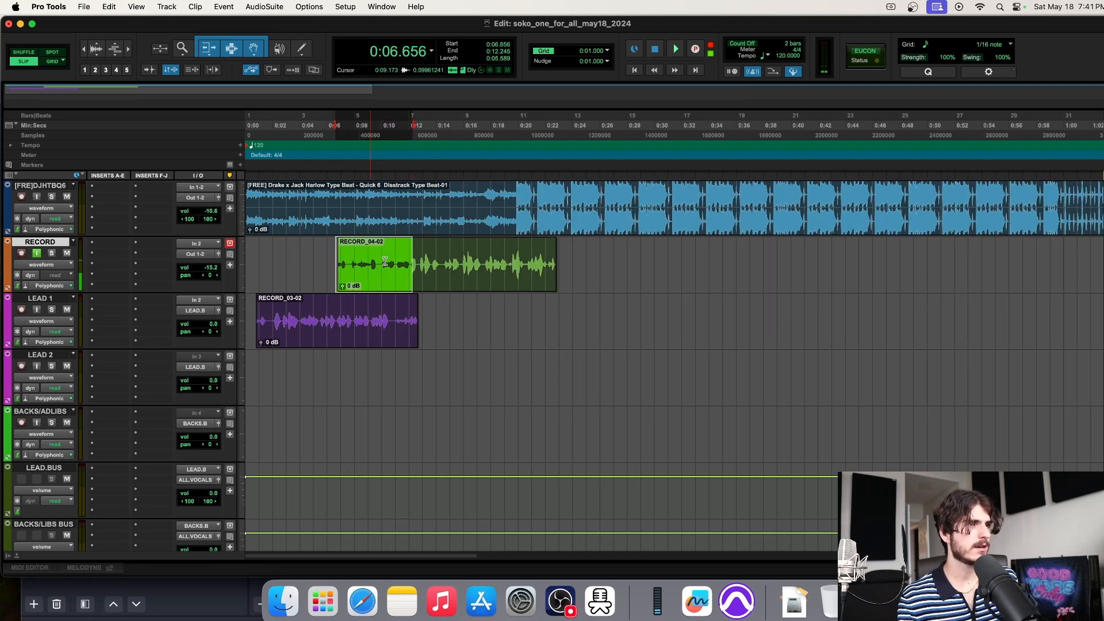
{"action": "left_click_drag", "start_coordinate": [413, 257], "coordinate": [331, 267]}
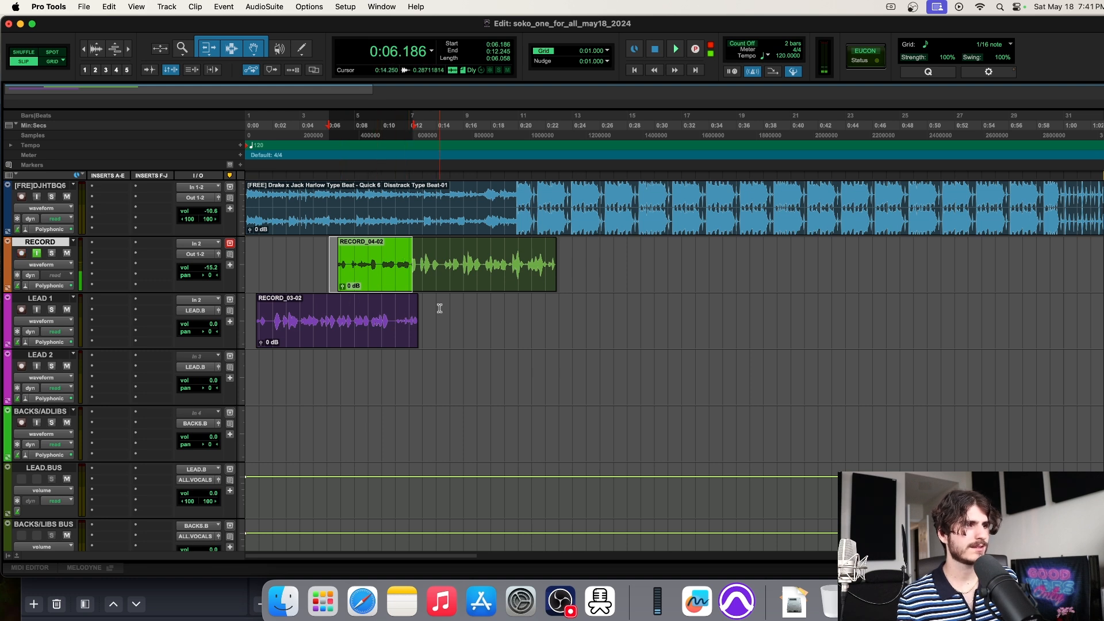
{"action": "left_click_drag", "start_coordinate": [459, 288], "coordinate": [454, 371]}
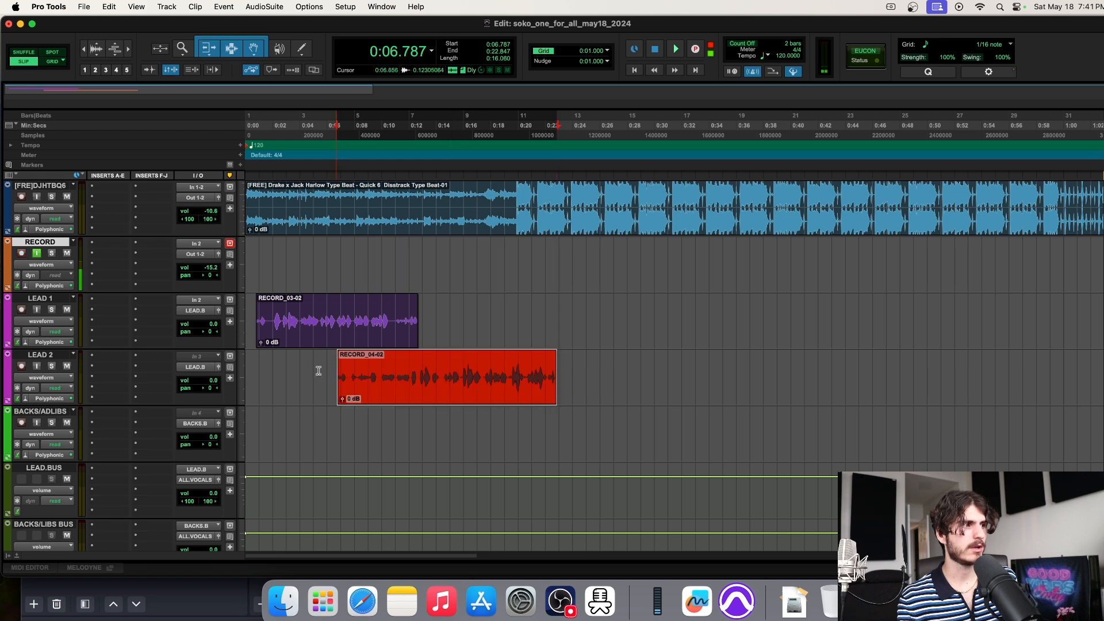
{"action": "left_click", "coordinate": [45, 356]}
Delete the take's opening so RECORD_04-02 starts at 0:12.757
{"action": "left_click", "coordinate": [391, 374]}
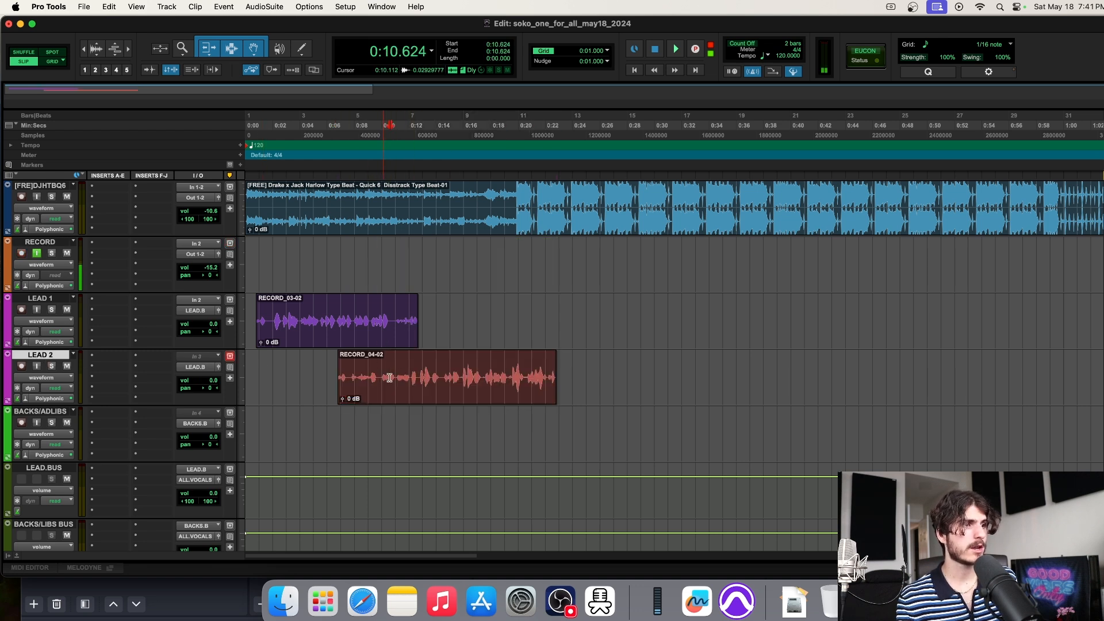
{"action": "left_click", "coordinate": [419, 374]}
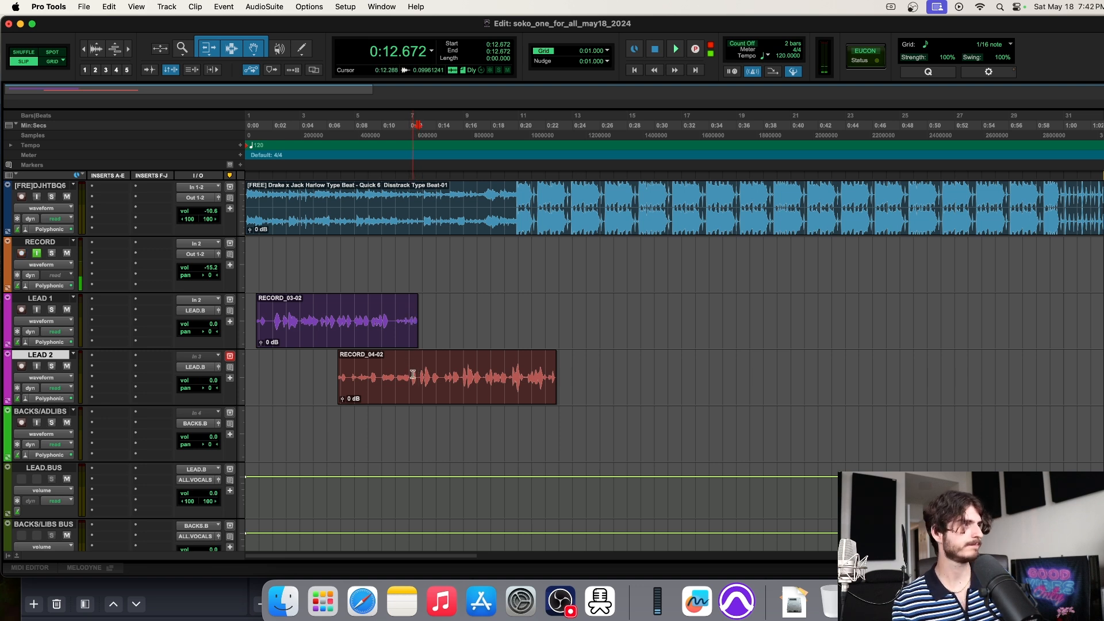
{"action": "key", "text": "t"}
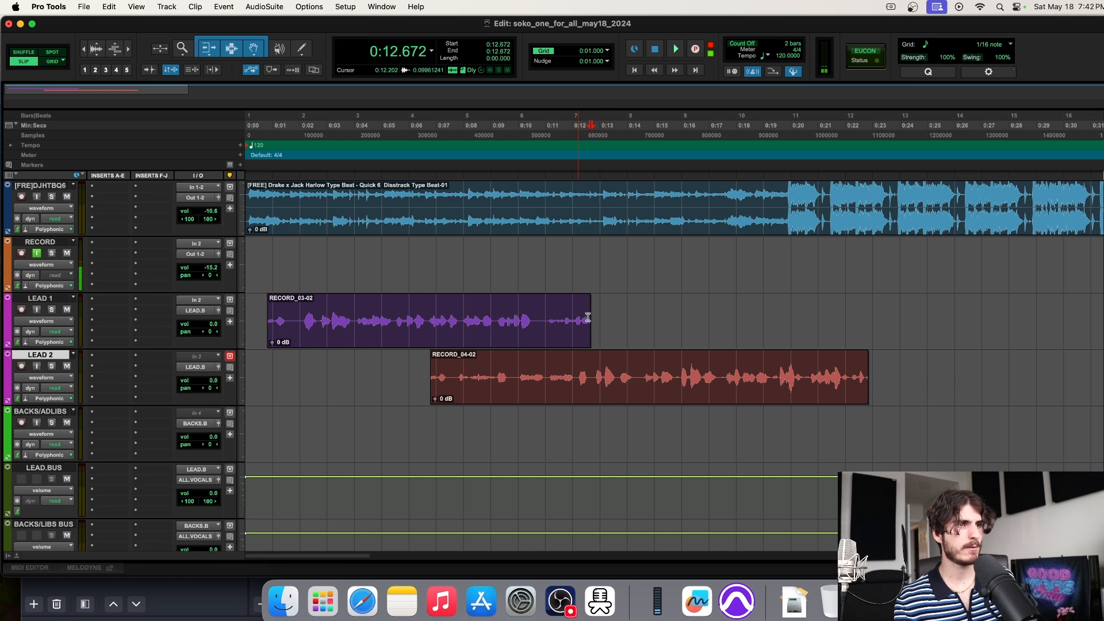
{"action": "left_click", "coordinate": [593, 372]}
{"action": "left_click", "coordinate": [595, 370]}
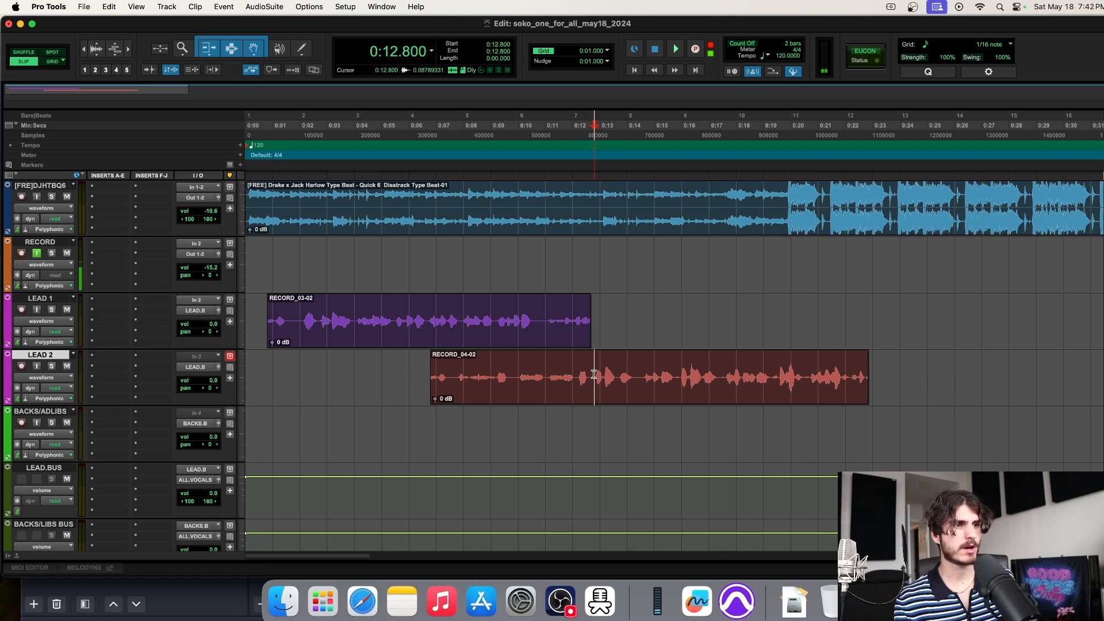
{"action": "left_click_drag", "start_coordinate": [593, 374], "coordinate": [418, 373]}
{"action": "key", "text": "Delete"}
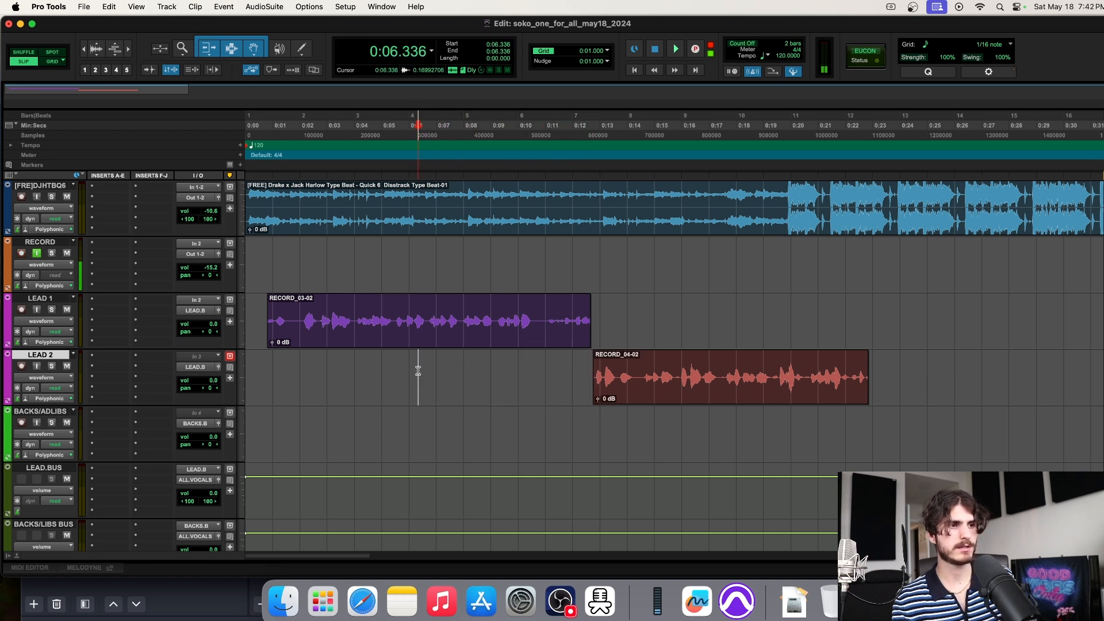
{"action": "scroll", "coordinate": [441, 368], "scroll_direction": "right", "scroll_amount": 3}
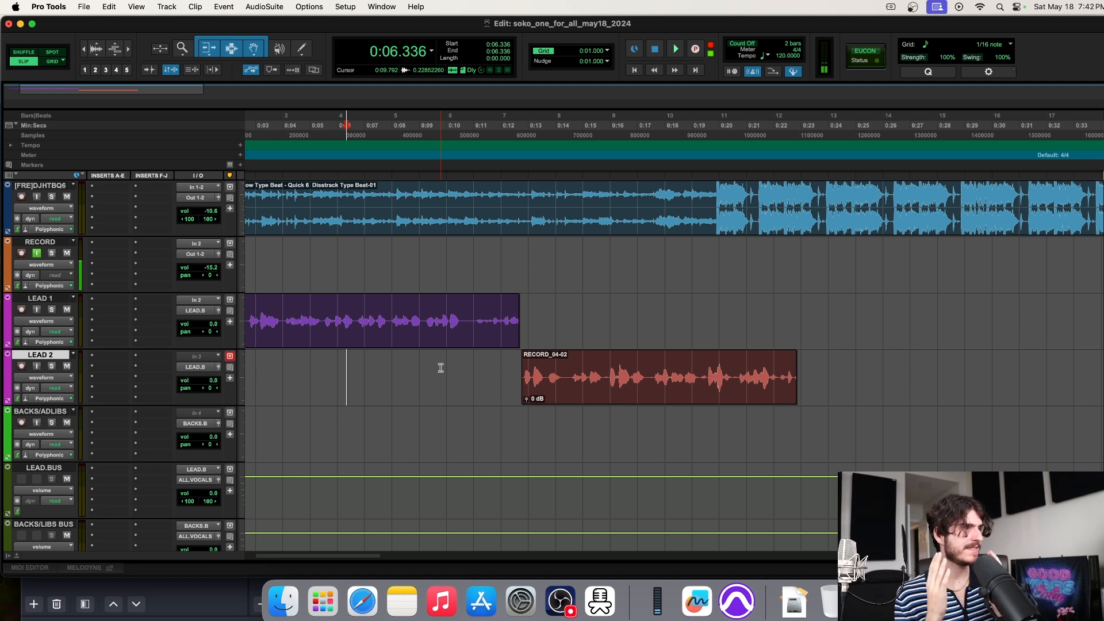
{"action": "scroll", "coordinate": [472, 357], "scroll_direction": "left", "scroll_amount": 3}
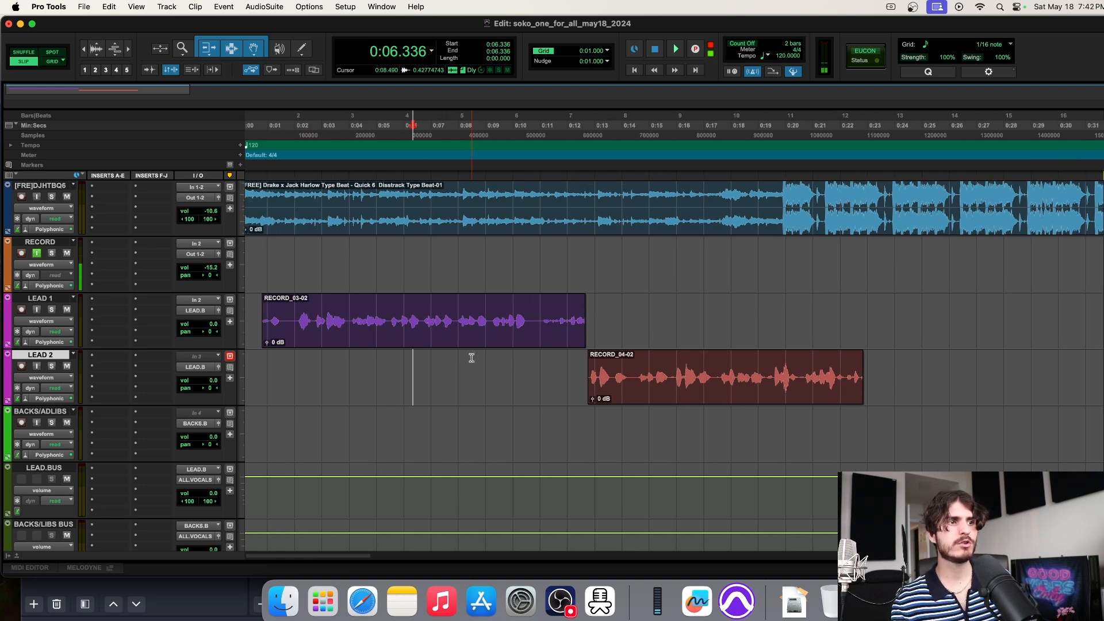
{"action": "scroll", "coordinate": [472, 358], "scroll_direction": "right", "scroll_amount": 2}
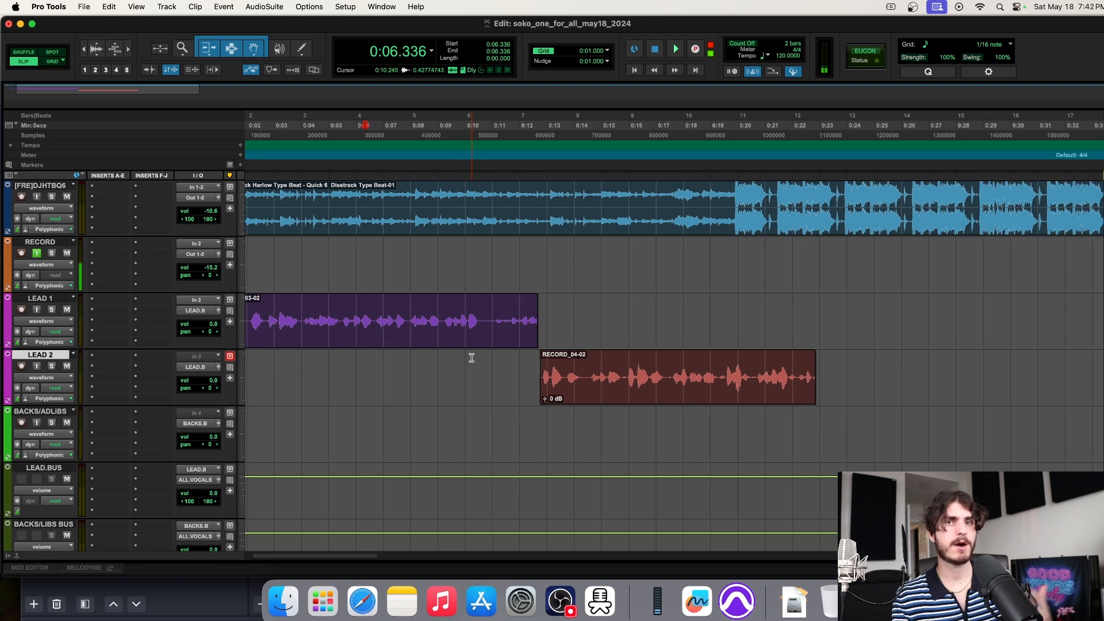
{"action": "left_click", "coordinate": [375, 266]}
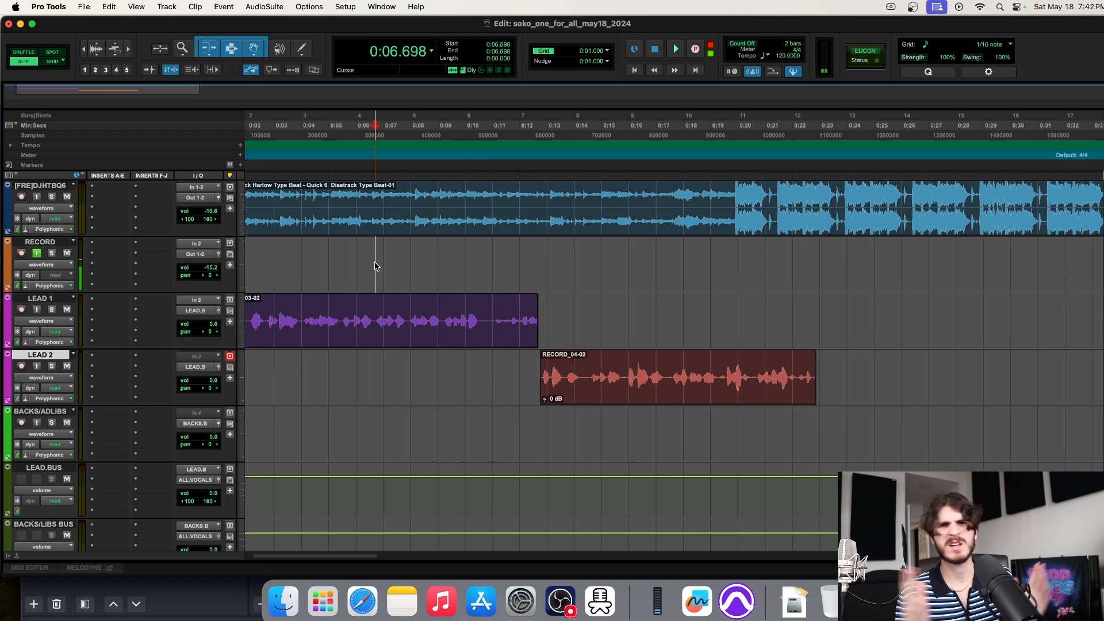
{"action": "key", "text": "space"}
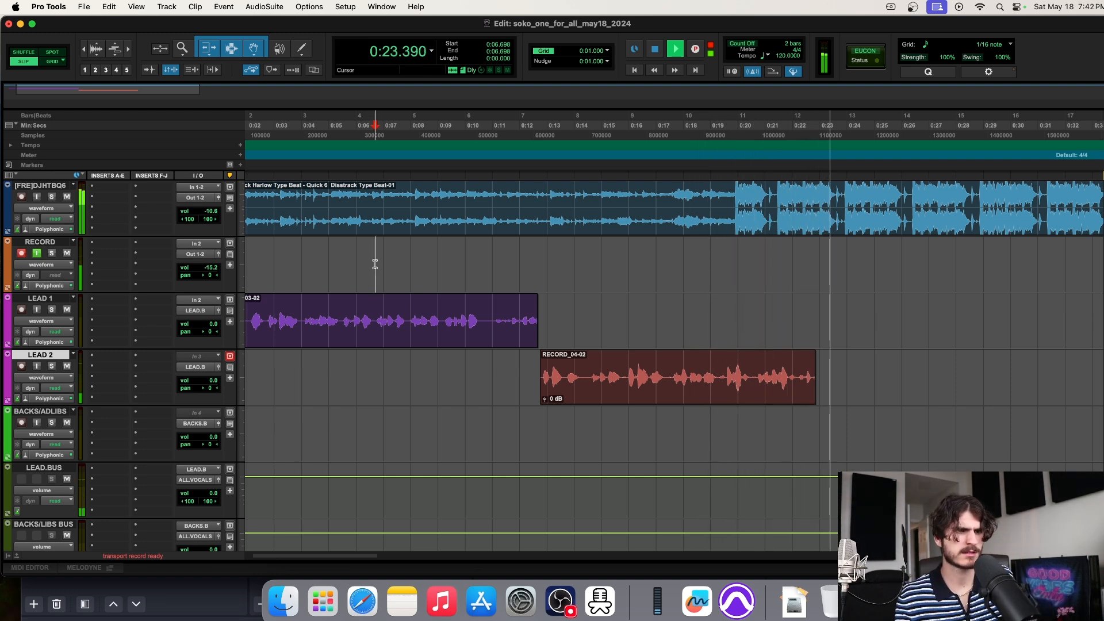
{"action": "key", "text": "space"}
Record the RECORD_05-02 vocal take on the RECORD track starting at 0:17.728
{"action": "scroll", "coordinate": [513, 261], "scroll_direction": "right", "scroll_amount": 5}
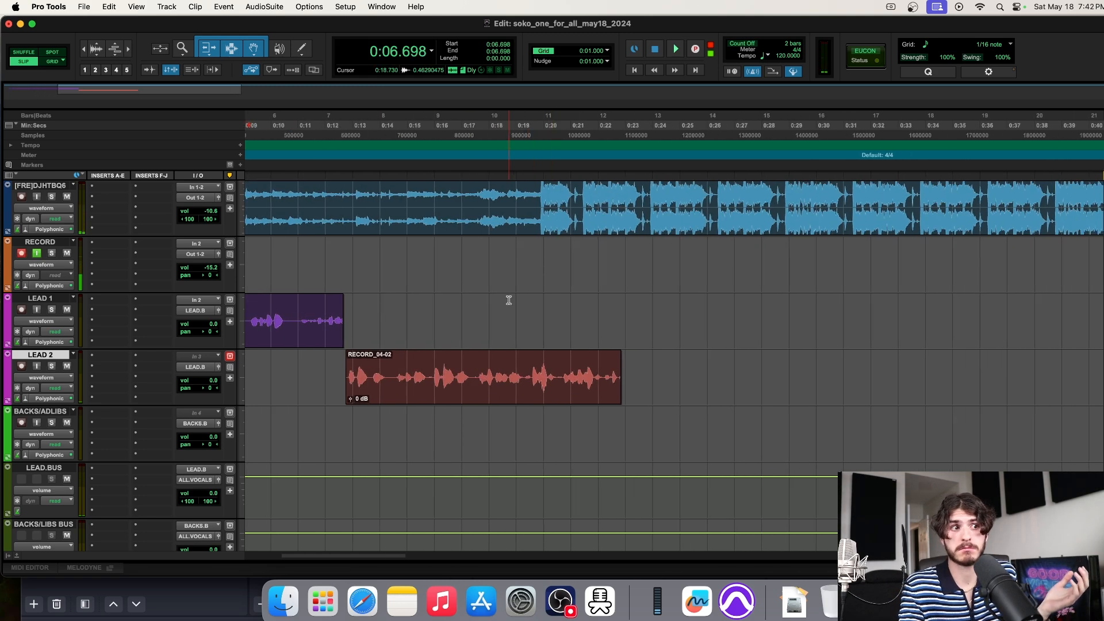
{"action": "left_click", "coordinate": [482, 310]}
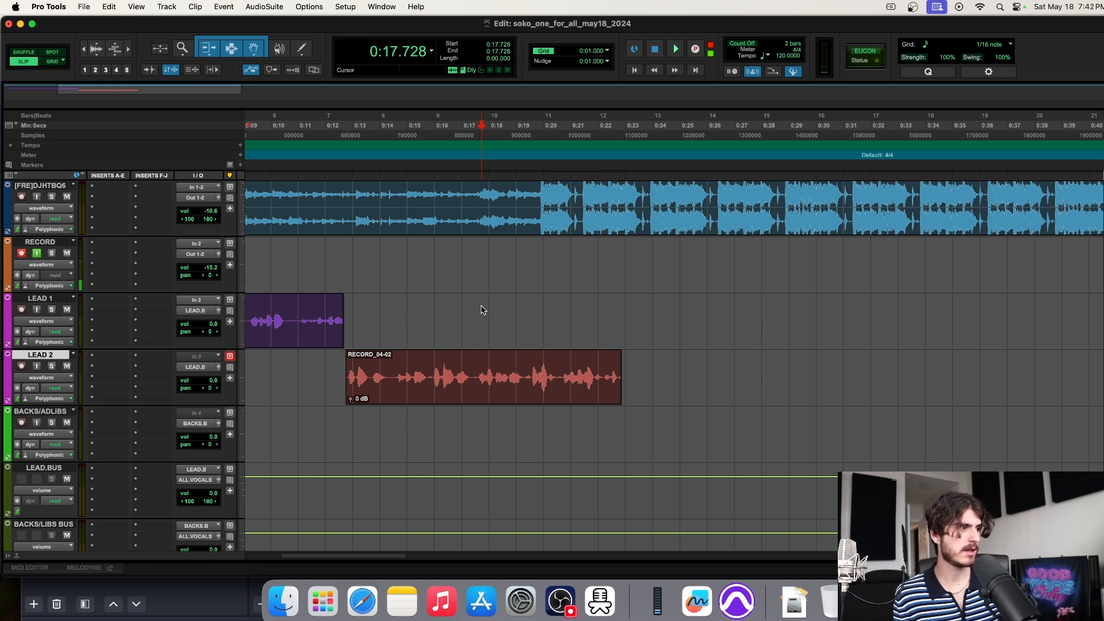
{"action": "key", "text": "super+space"}
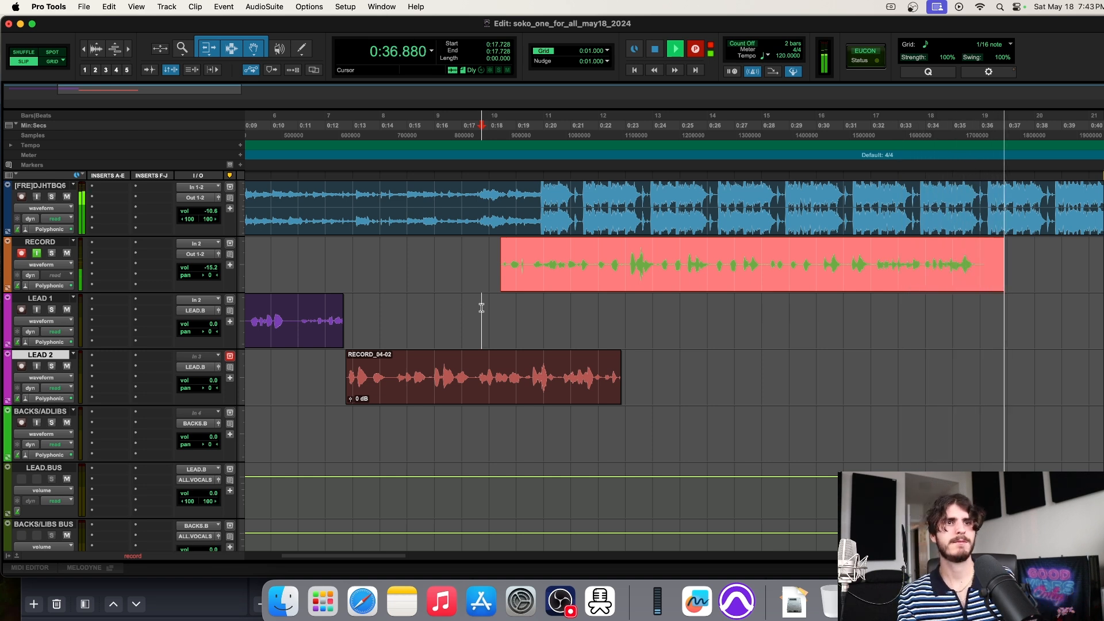
{"action": "key", "text": "space"}
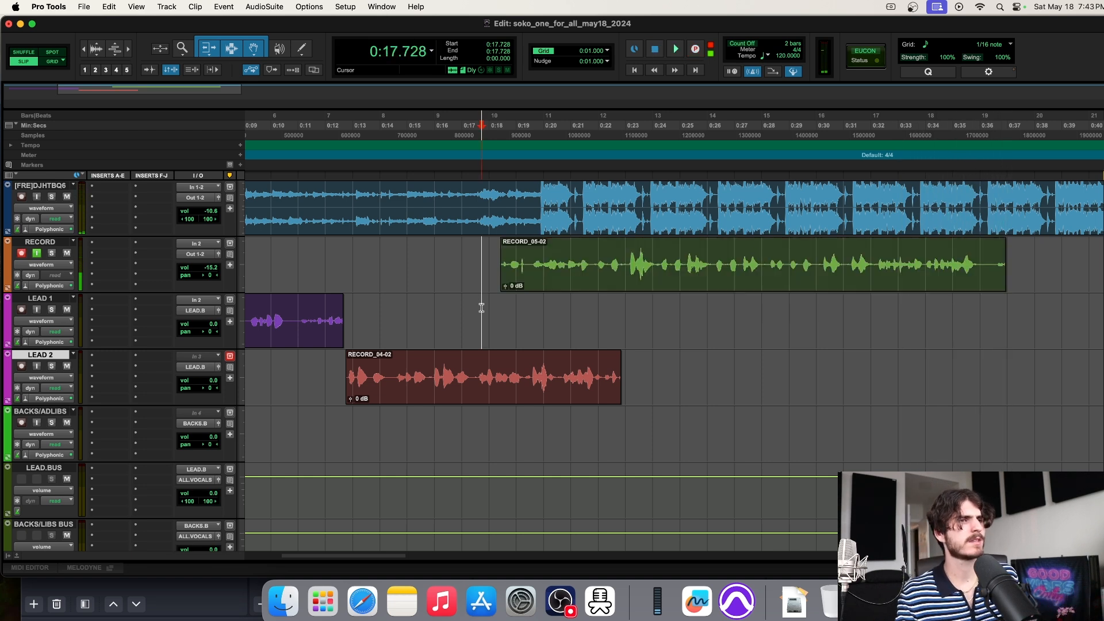
Move the RECORD_05-02 take from the RECORD track onto LEAD 1
{"action": "scroll", "coordinate": [481, 308], "scroll_direction": "right", "scroll_amount": 5}
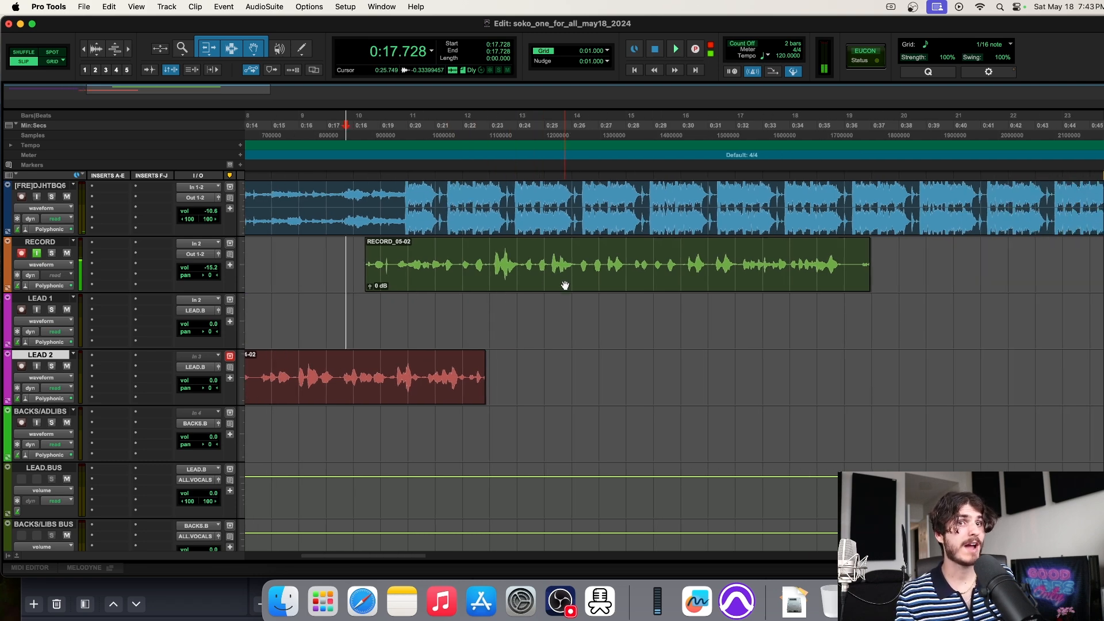
{"action": "left_click_drag", "start_coordinate": [566, 286], "coordinate": [565, 342]}
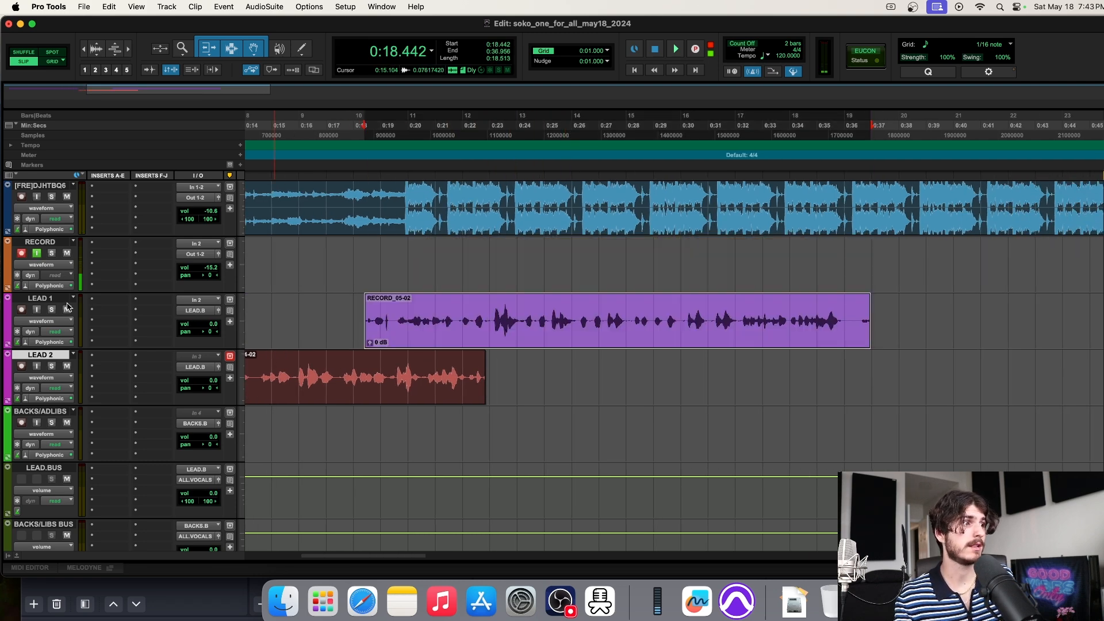
{"action": "scroll", "coordinate": [552, 329], "scroll_direction": "left", "scroll_amount": 4}
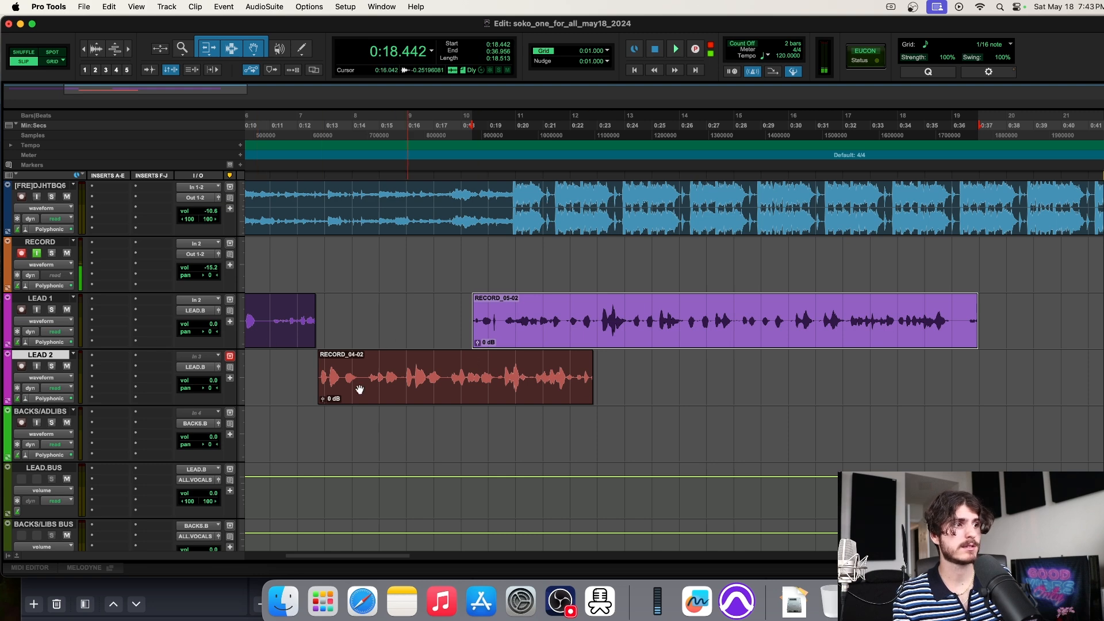
{"action": "scroll", "coordinate": [416, 321], "scroll_direction": "left", "scroll_amount": 6}
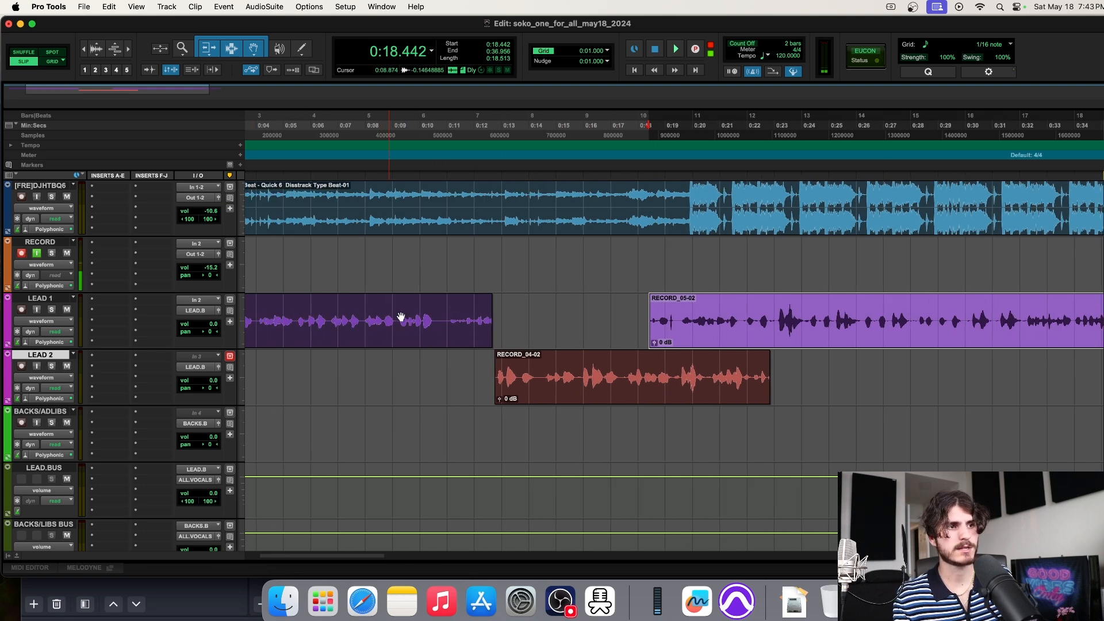
{"action": "scroll", "coordinate": [489, 329], "scroll_direction": "right", "scroll_amount": 10}
{"action": "scroll", "coordinate": [316, 333], "scroll_direction": "left", "scroll_amount": 9}
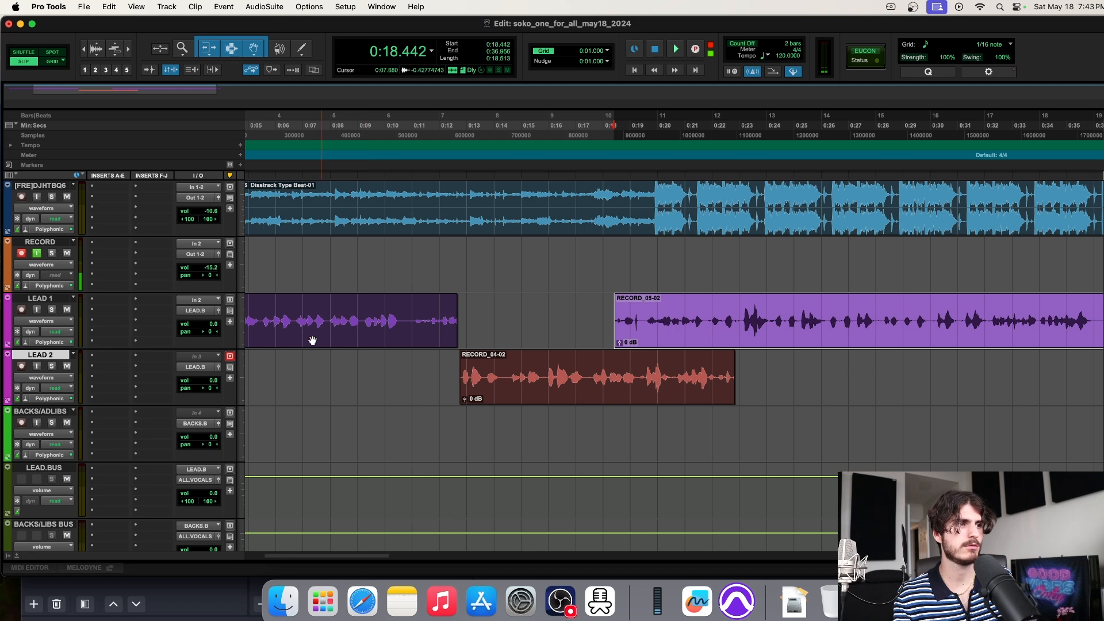
{"action": "scroll", "coordinate": [468, 358], "scroll_direction": "right", "scroll_amount": 9}
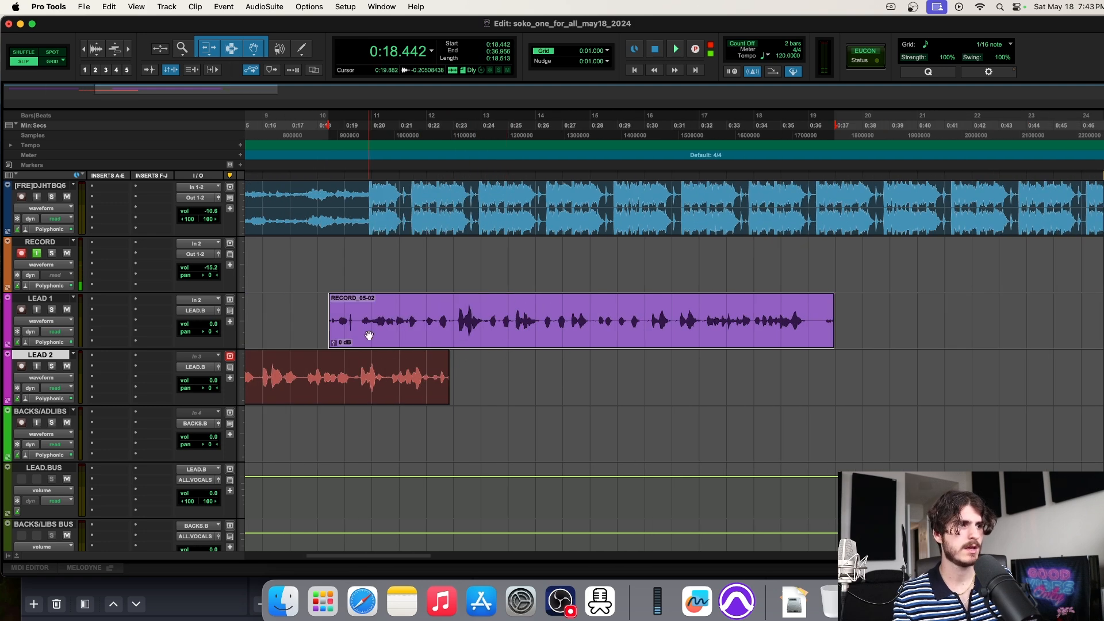
Trim RECORD_05-02 to start at 0:22.890 and end at 0:36.181, then zoom out
{"action": "left_click", "coordinate": [444, 311]}
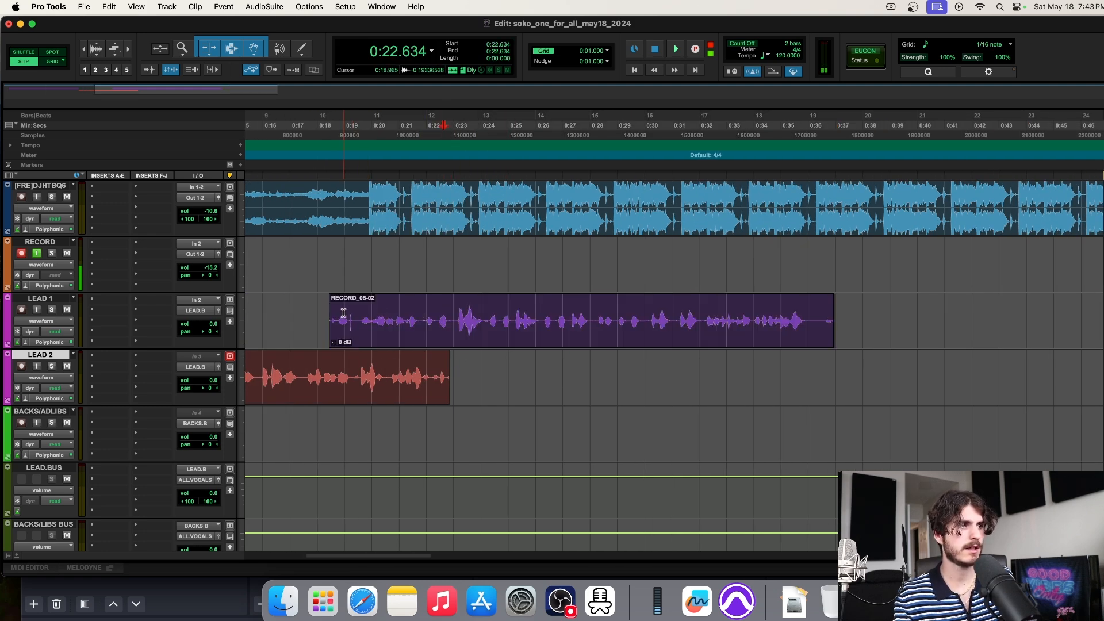
{"action": "left_click", "coordinate": [451, 316]}
{"action": "left_click_drag", "start_coordinate": [451, 316], "coordinate": [316, 315]}
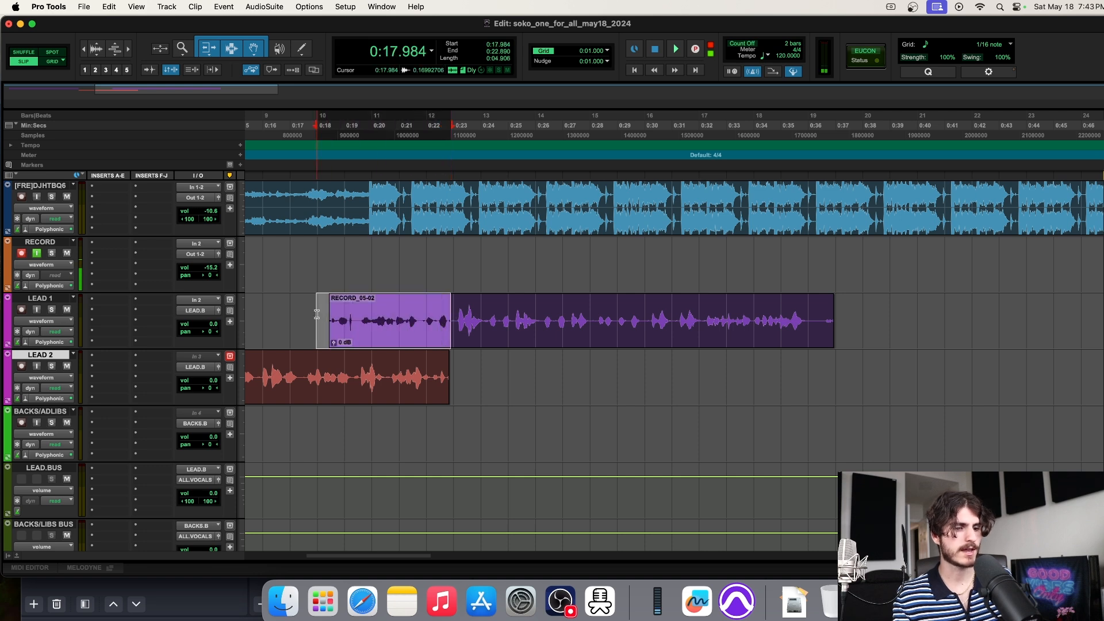
{"action": "key", "text": "Delete"}
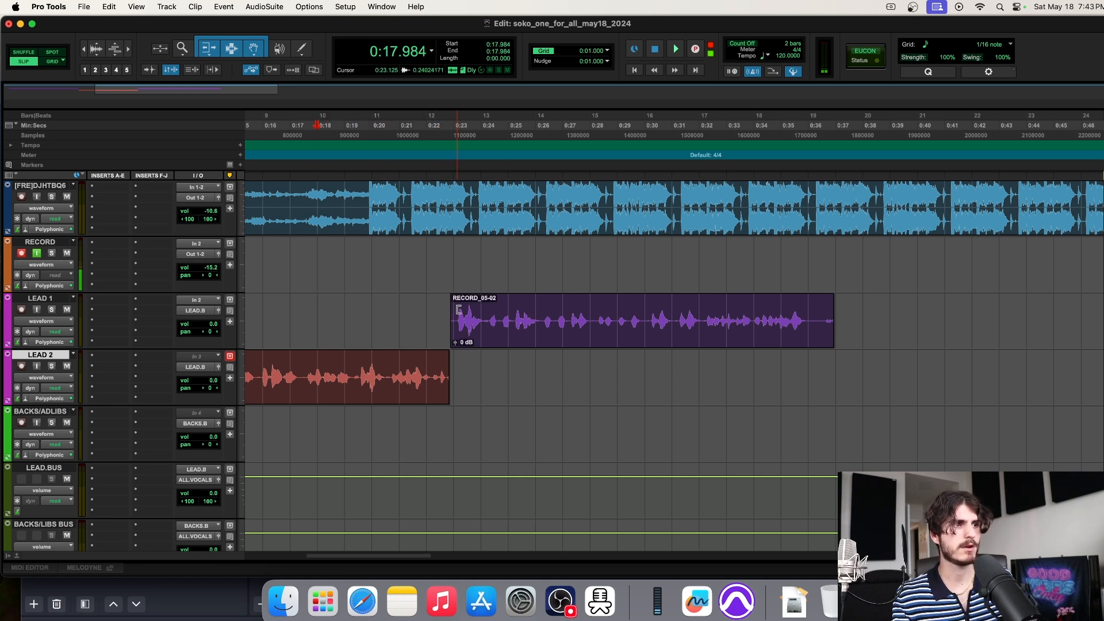
{"action": "left_click_drag", "start_coordinate": [455, 261], "coordinate": [841, 267]}
{"action": "left_click_drag", "start_coordinate": [812, 319], "coordinate": [893, 319]}
{"action": "key", "text": "Delete"}
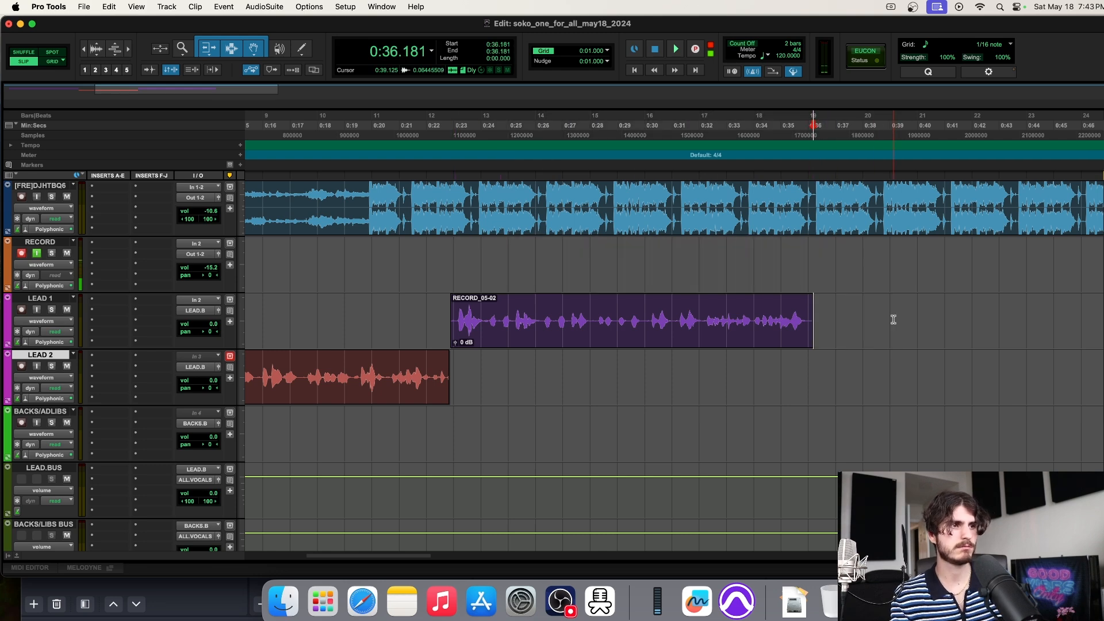
{"action": "key", "text": "r"}
{"action": "key", "text": "r"}
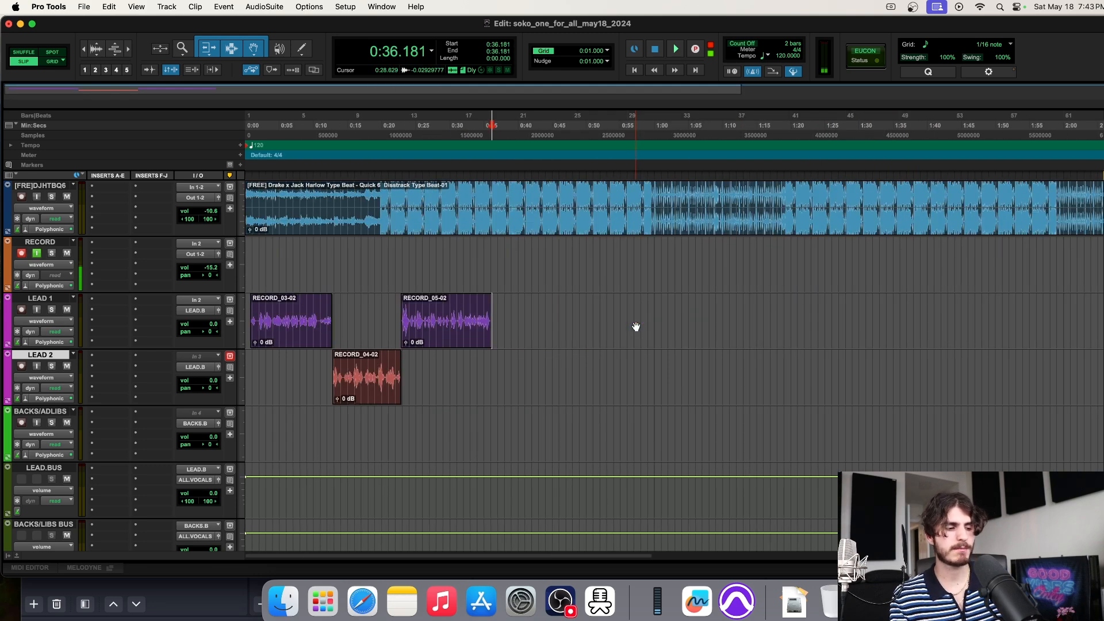
{"action": "key", "text": "t"}
{"action": "key", "text": "t"}
{"action": "key", "text": "r"}
{"action": "key", "text": "r"}
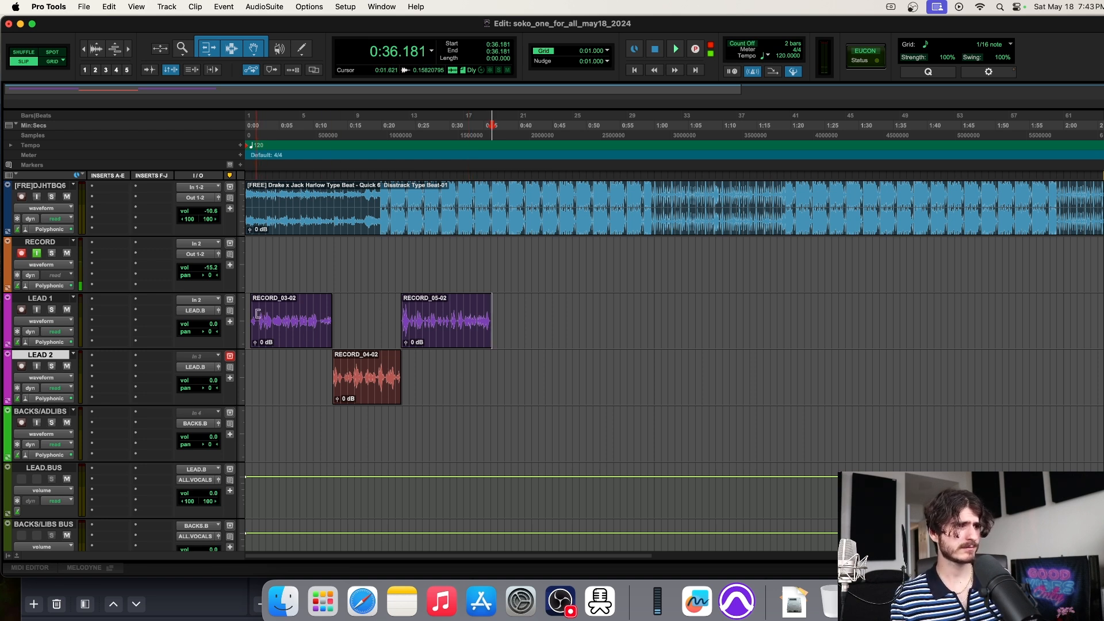
Check the bounds of the RECORD_03-02, RECORD_04-02 and RECORD_05-02 takes
{"action": "left_click", "coordinate": [287, 334]}
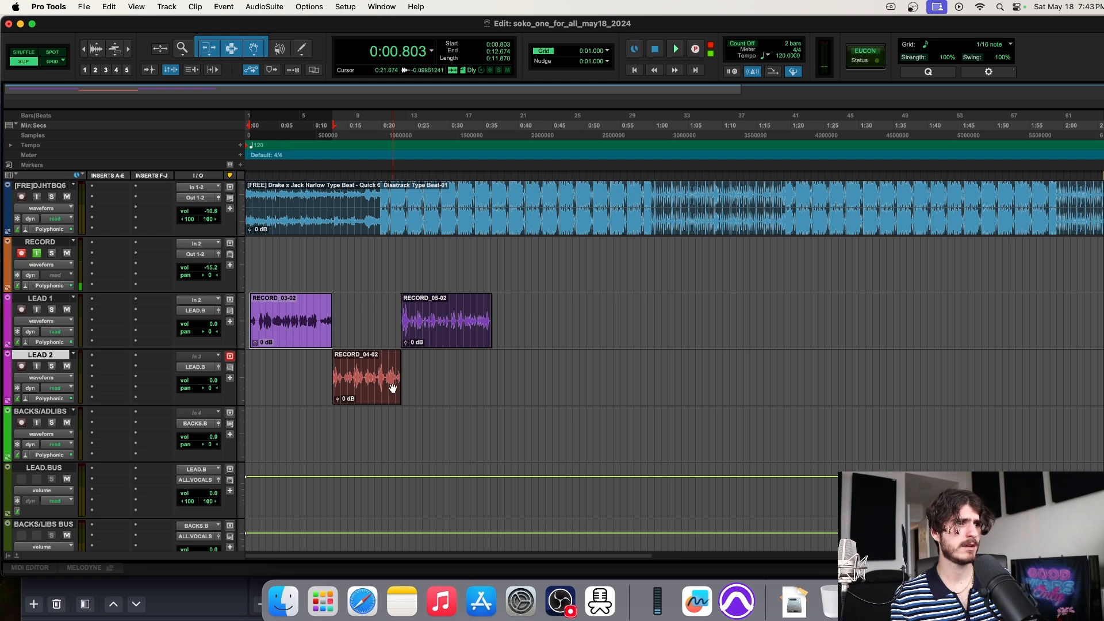
{"action": "left_click", "coordinate": [378, 399]}
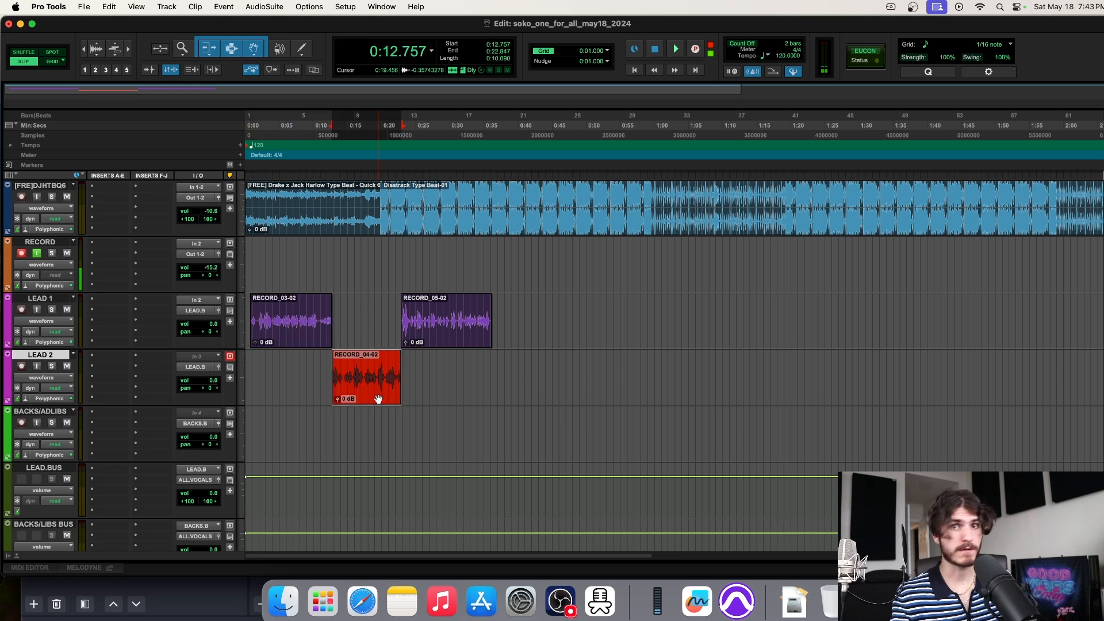
{"action": "left_click", "coordinate": [458, 343]}
{"action": "scroll", "coordinate": [503, 333], "scroll_direction": "right", "scroll_amount": 3}
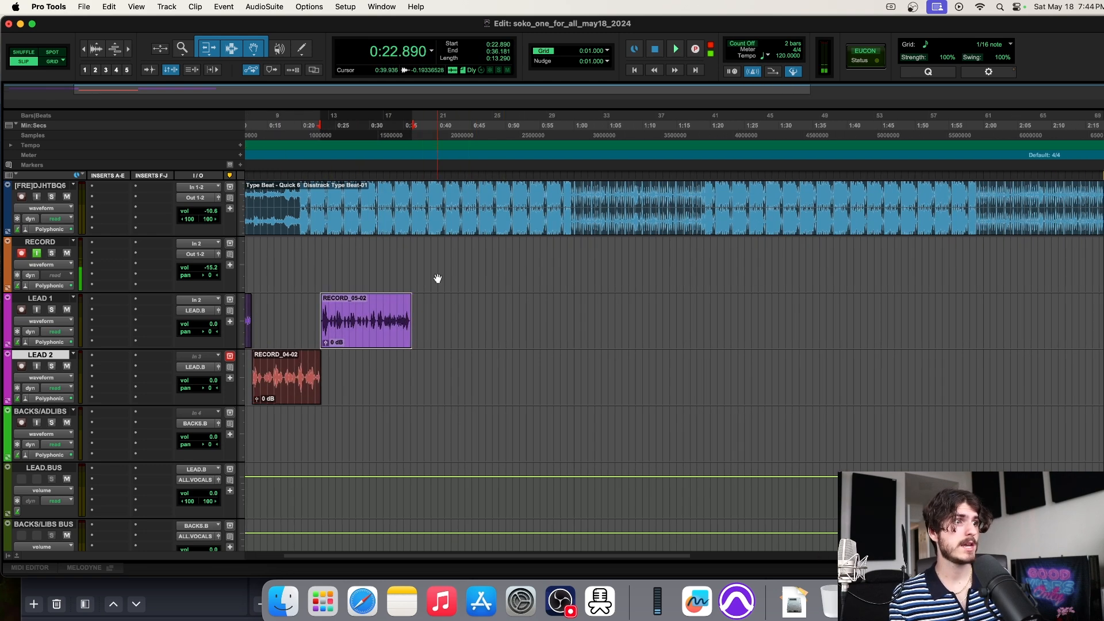
{"action": "left_click_drag", "start_coordinate": [412, 256], "coordinate": [1032, 255]}
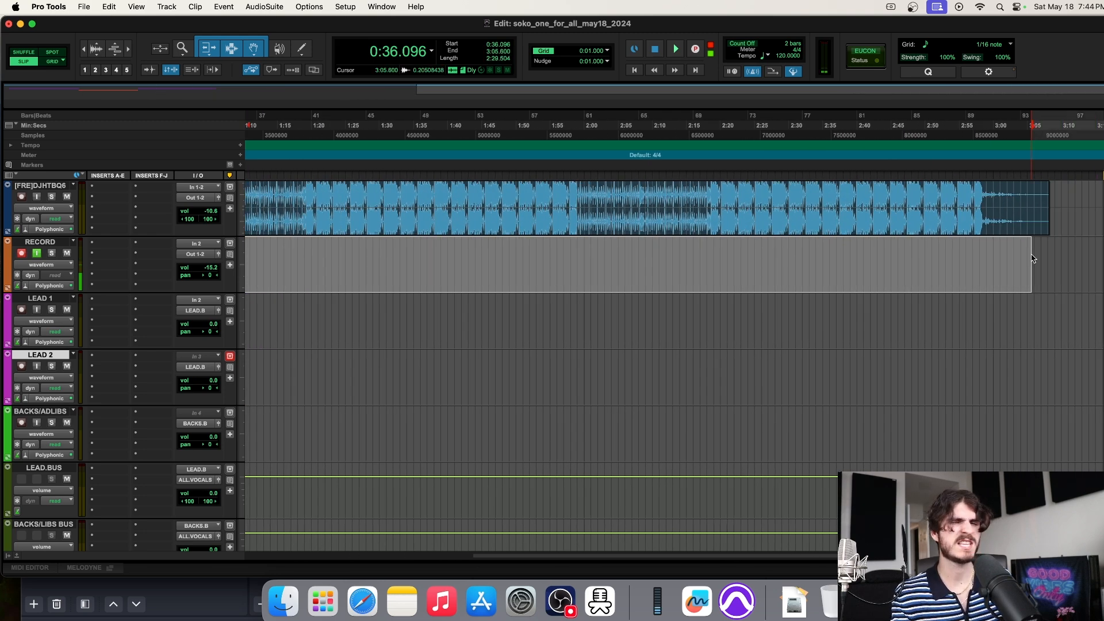
Place the position at 0:27.733 and disarm the RECORD track
{"action": "scroll", "coordinate": [432, 263], "scroll_direction": "left", "scroll_amount": 10}
{"action": "left_click", "coordinate": [434, 262]}
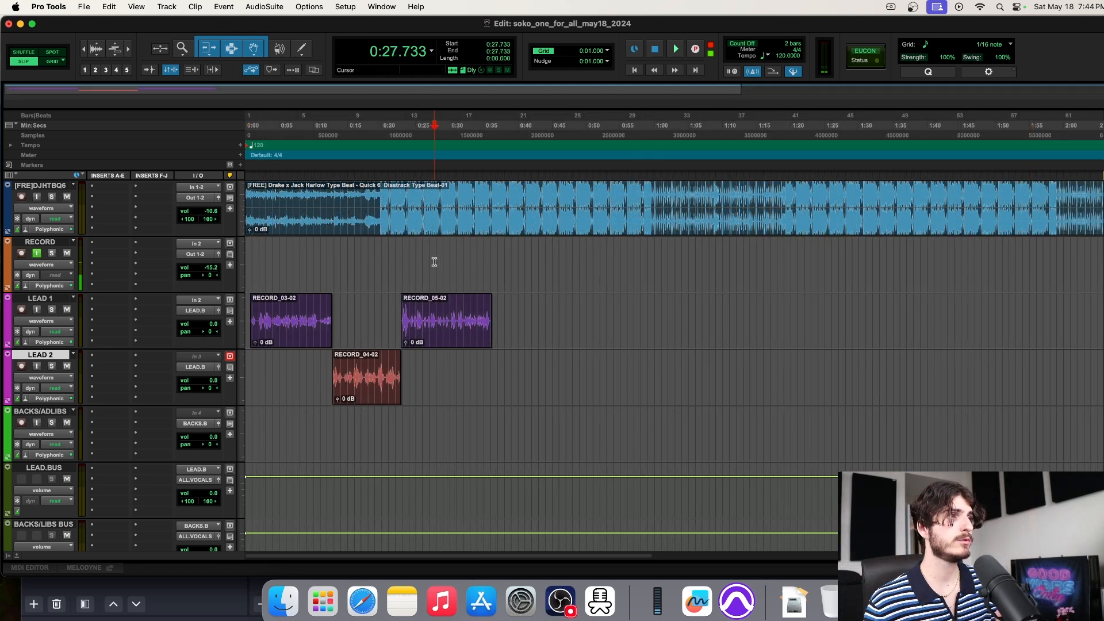
{"action": "key", "text": "shift+r"}
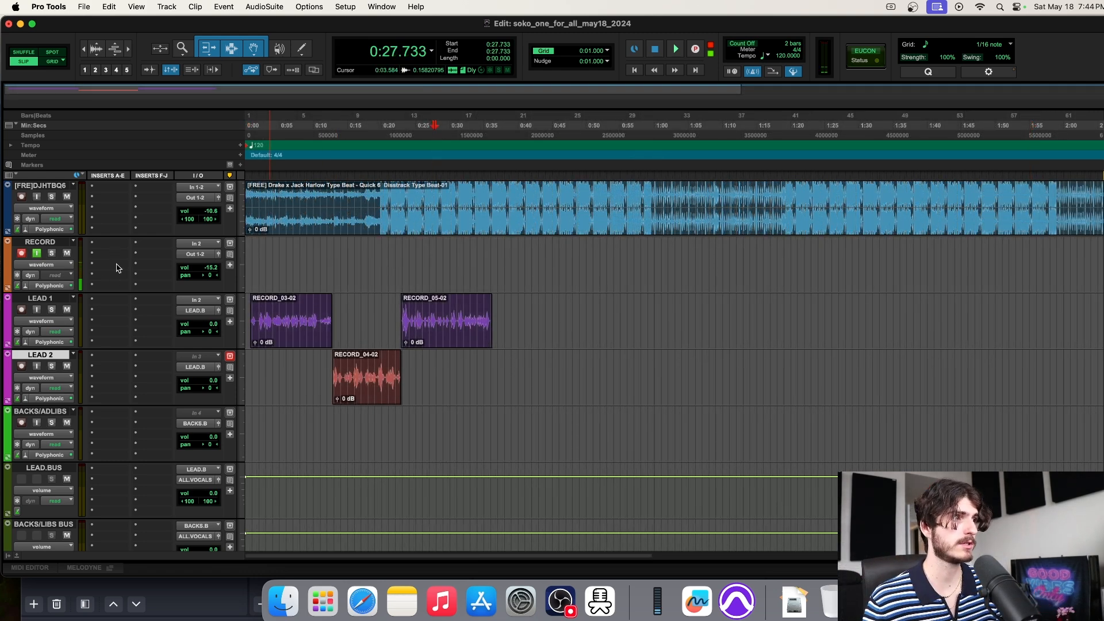
{"action": "left_click", "coordinate": [21, 254]}
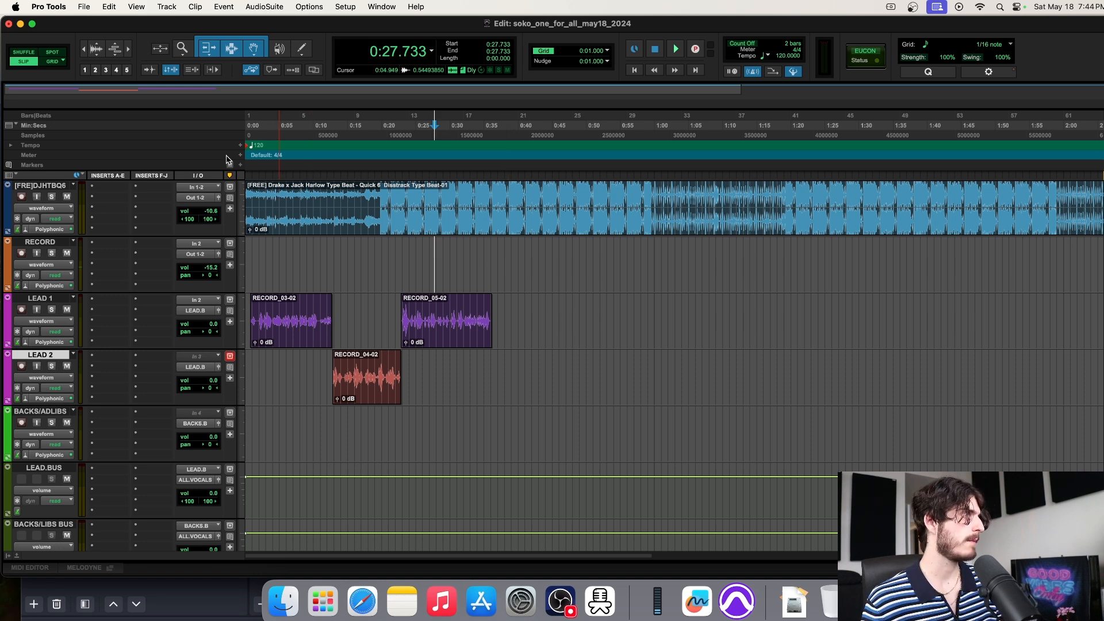
Bounce the mix offline as a WAV on Out 1-2 at 48 kHz into Bounced Files
{"action": "left_click", "coordinate": [84, 7]}
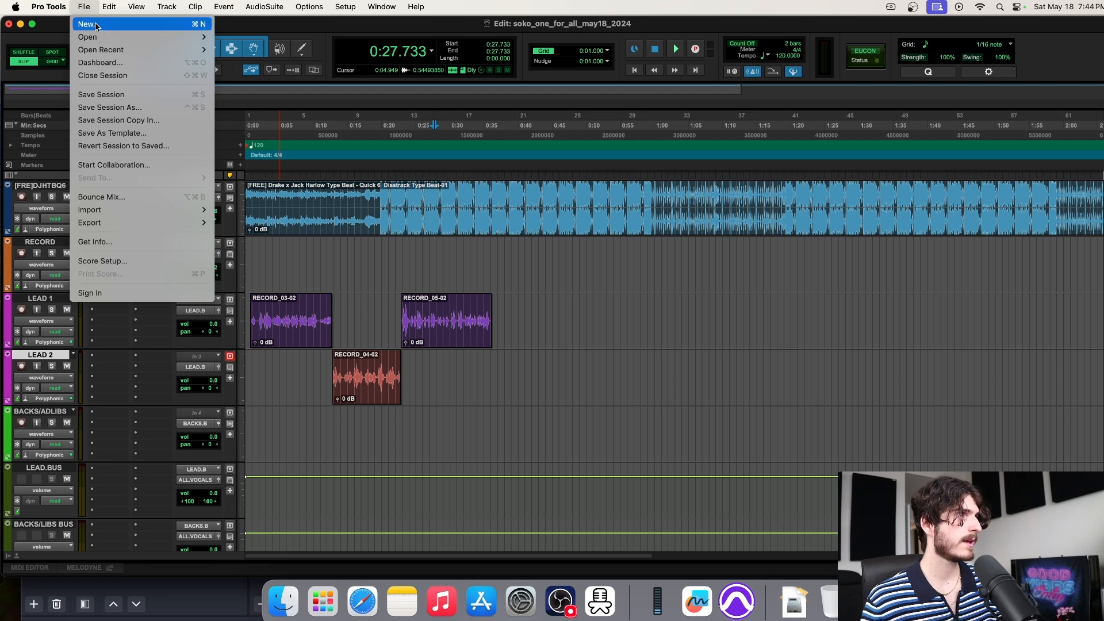
{"action": "left_click", "coordinate": [141, 196]}
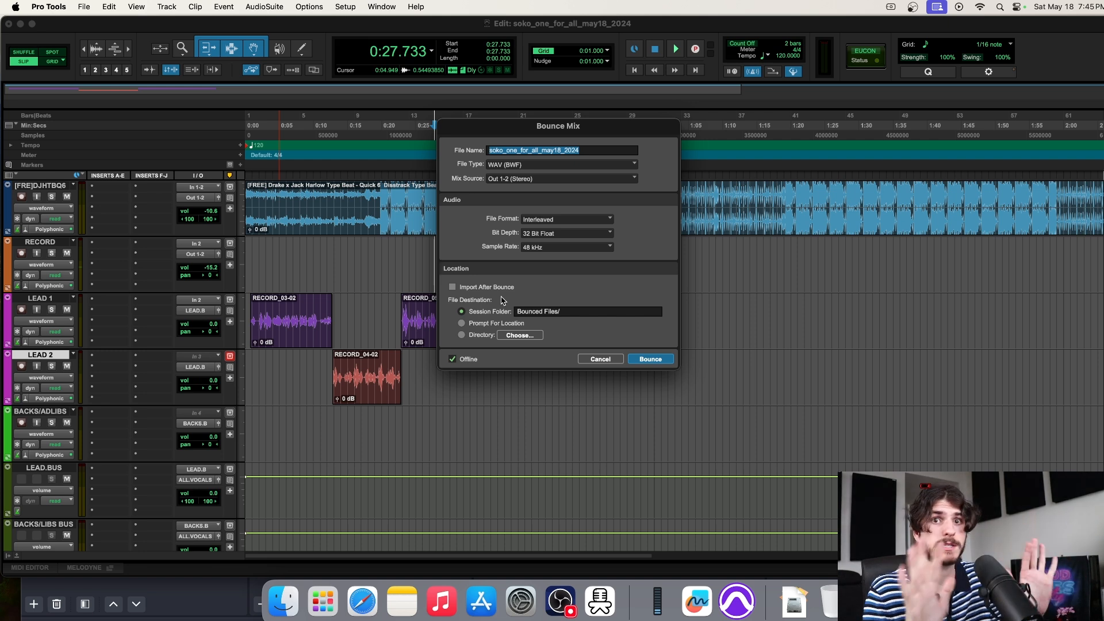
{"action": "left_click", "coordinate": [488, 360]}
{"action": "left_click", "coordinate": [453, 359]}
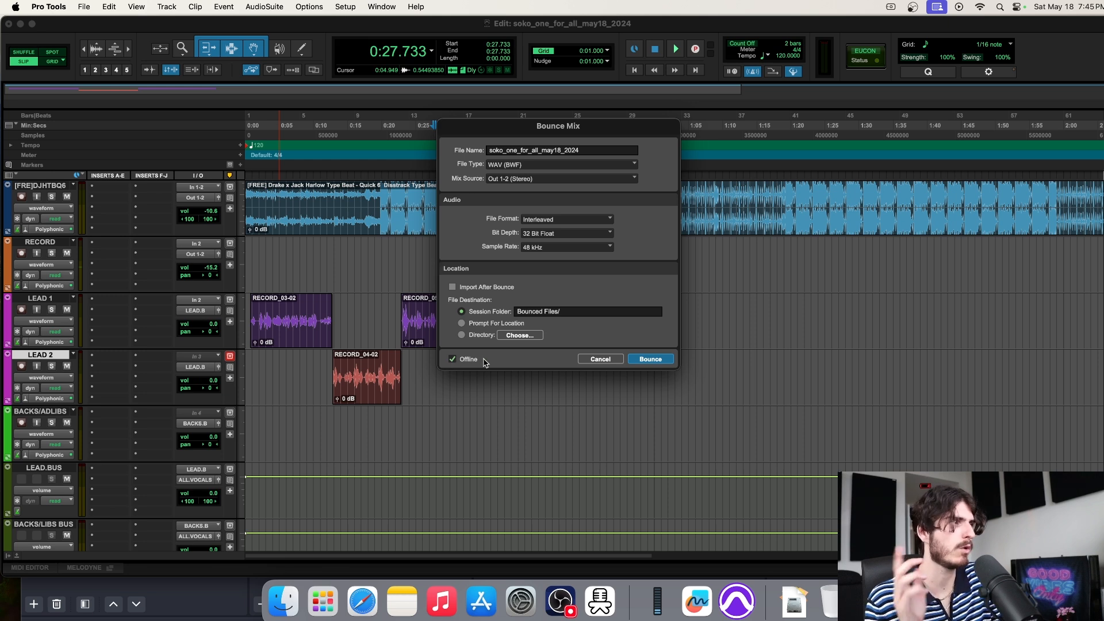
{"action": "left_click", "coordinate": [649, 359]}
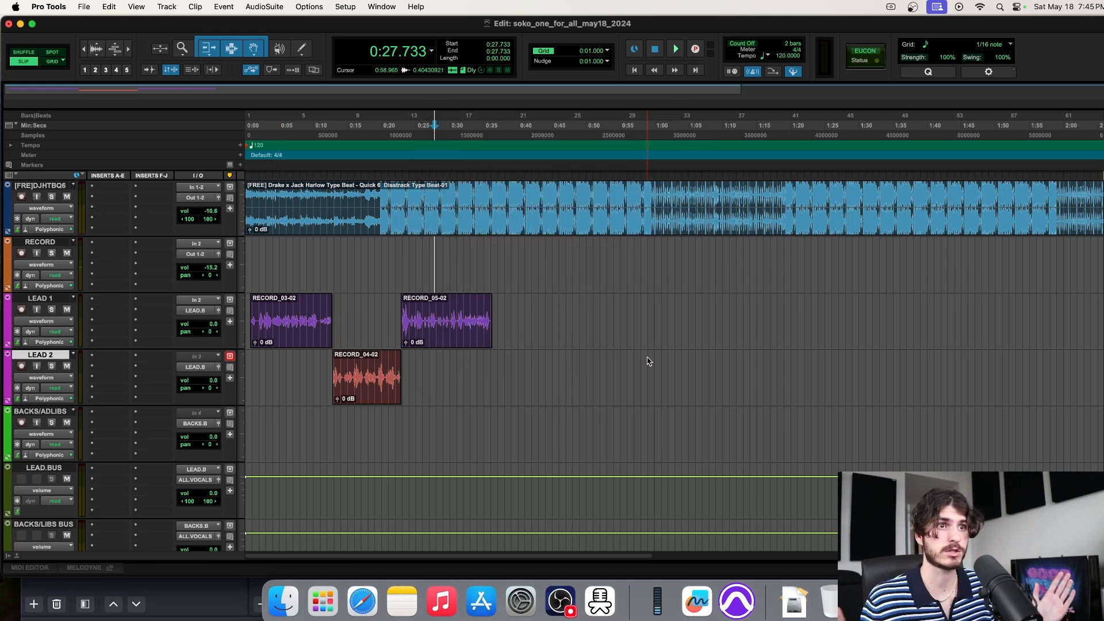
Zoom out to show the whole beat and vocal takes, then set the insertion point around 1:08.949
{"action": "key", "text": "r"}
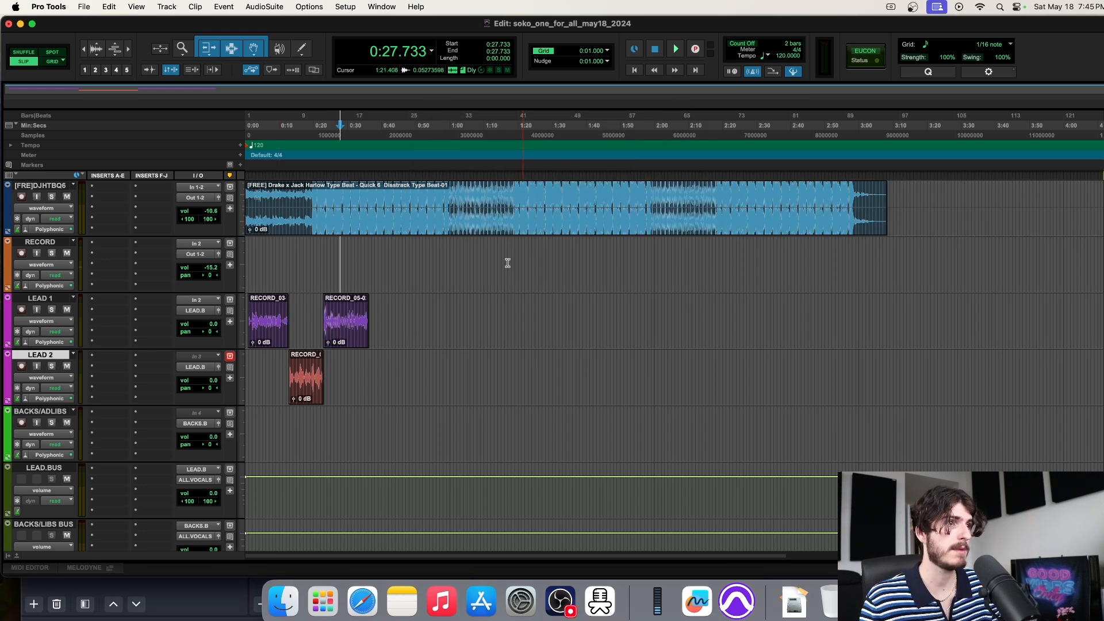
{"action": "left_click", "coordinate": [297, 233]}
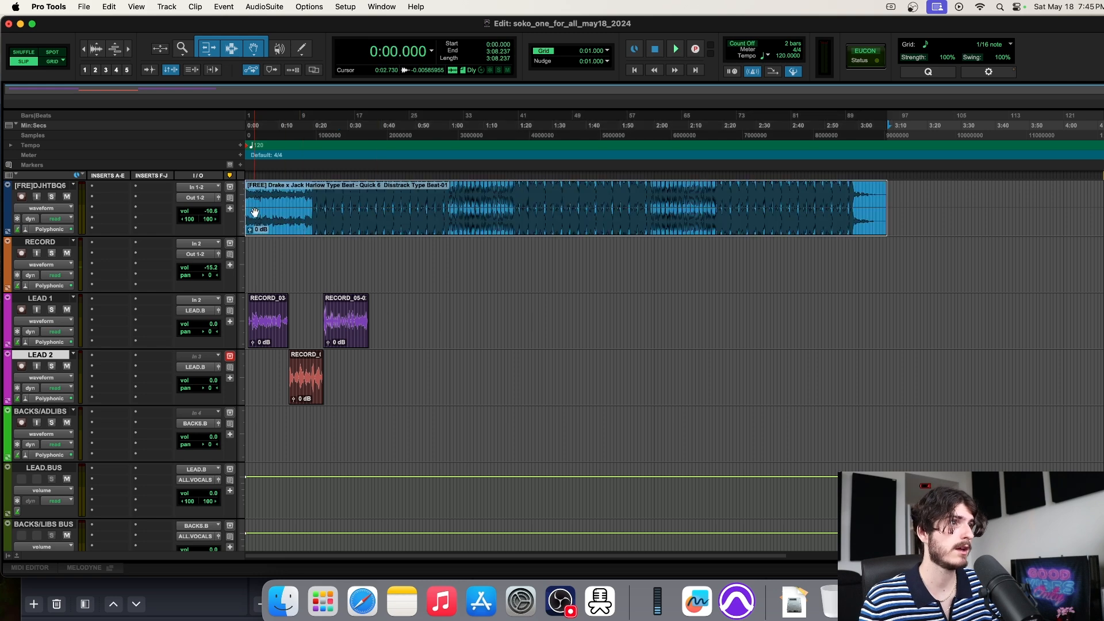
{"action": "left_click", "coordinate": [895, 199]}
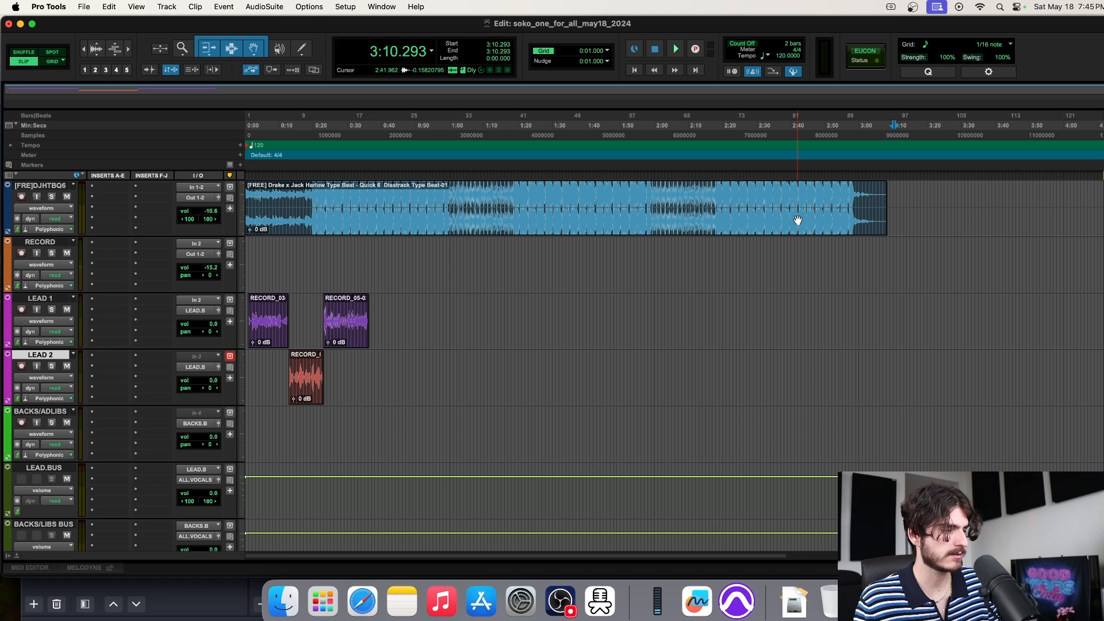
{"action": "left_click", "coordinate": [84, 7]}
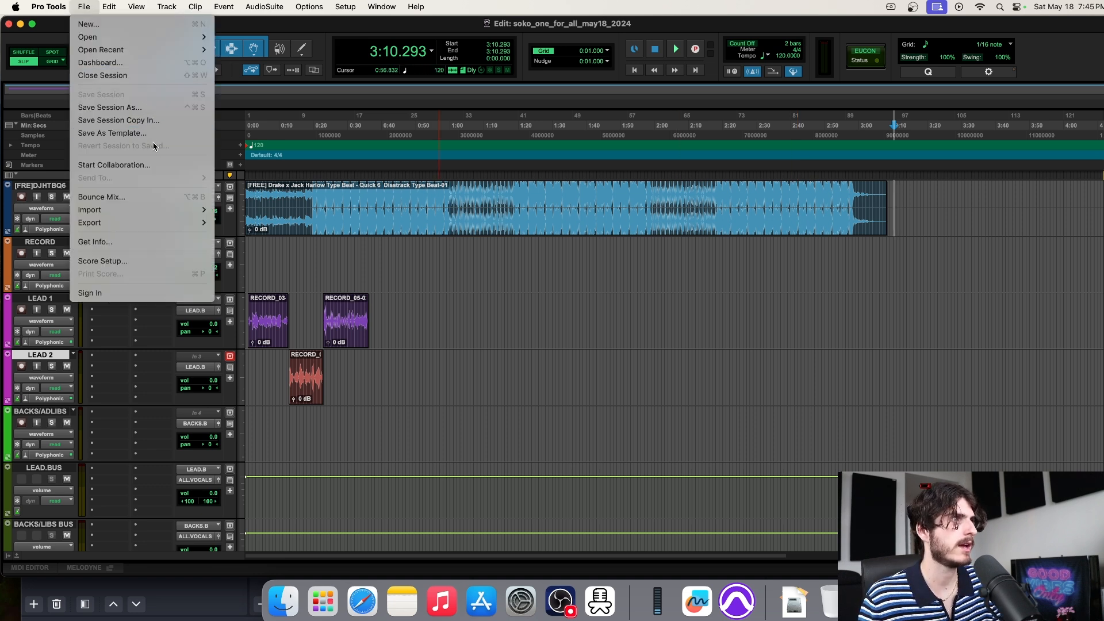
{"action": "left_click", "coordinate": [530, 263]}
{"action": "left_click", "coordinate": [469, 259]}
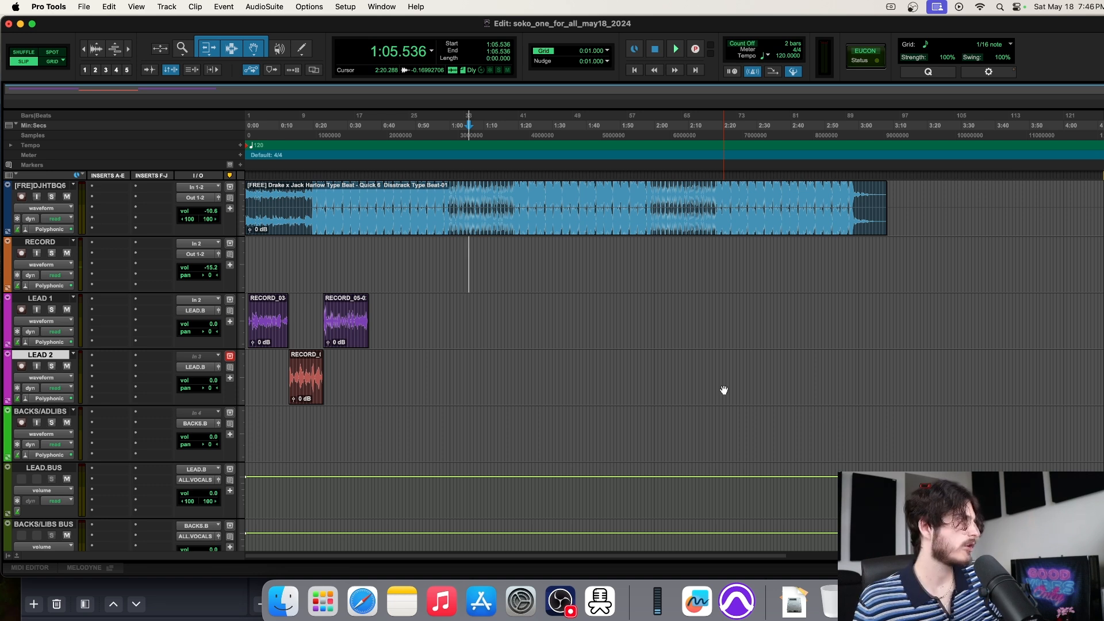
{"action": "left_click", "coordinate": [521, 258]}
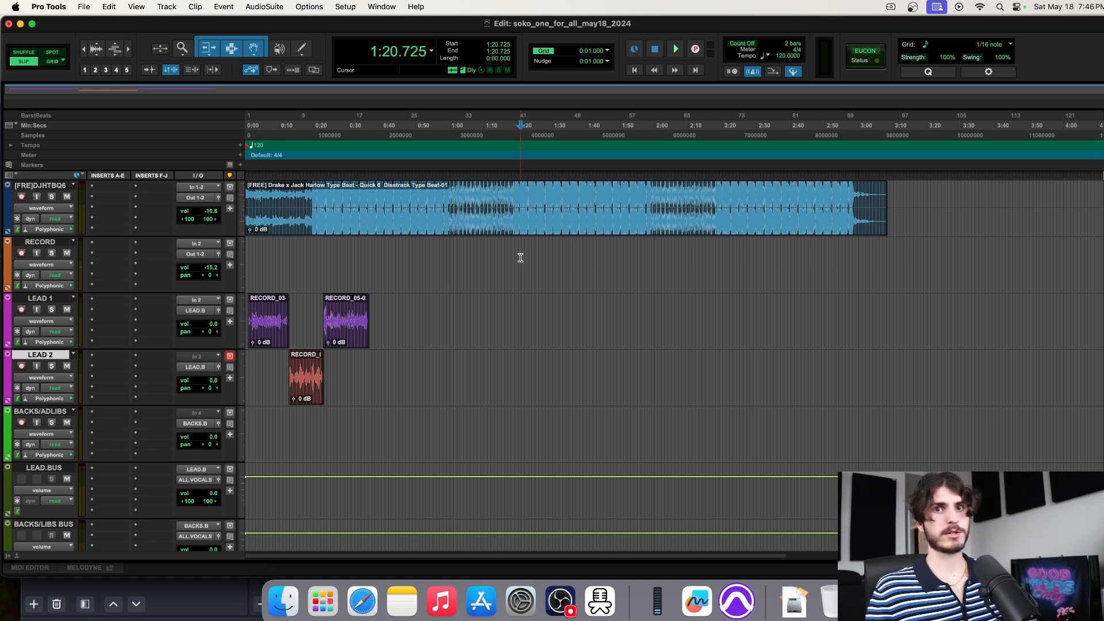
{"action": "left_click", "coordinate": [480, 253]}
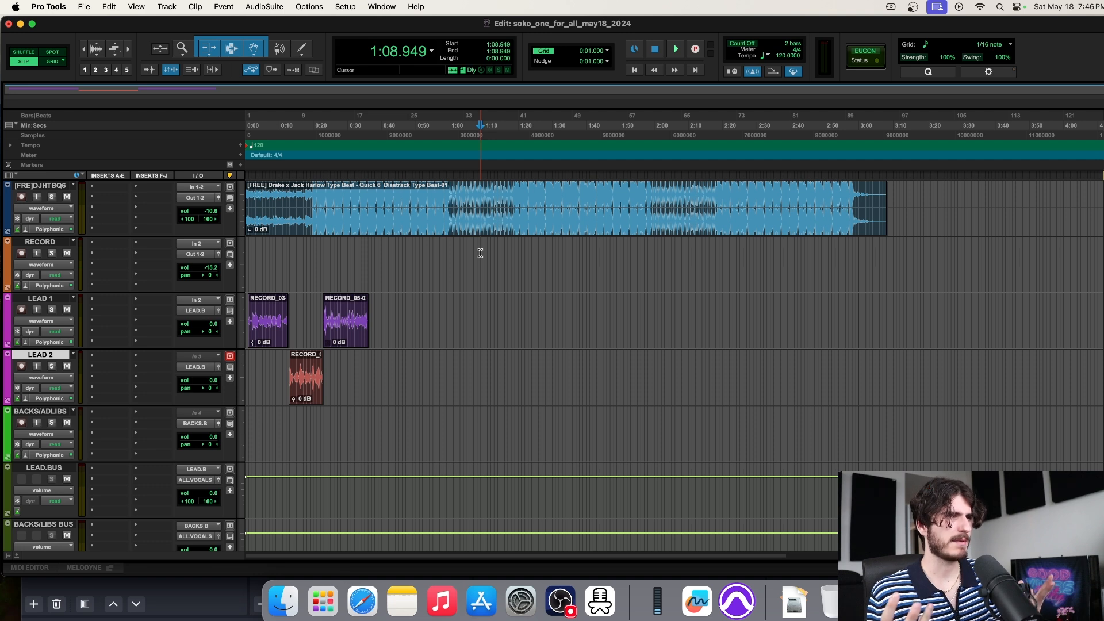
{"action": "left_click", "coordinate": [480, 253]}
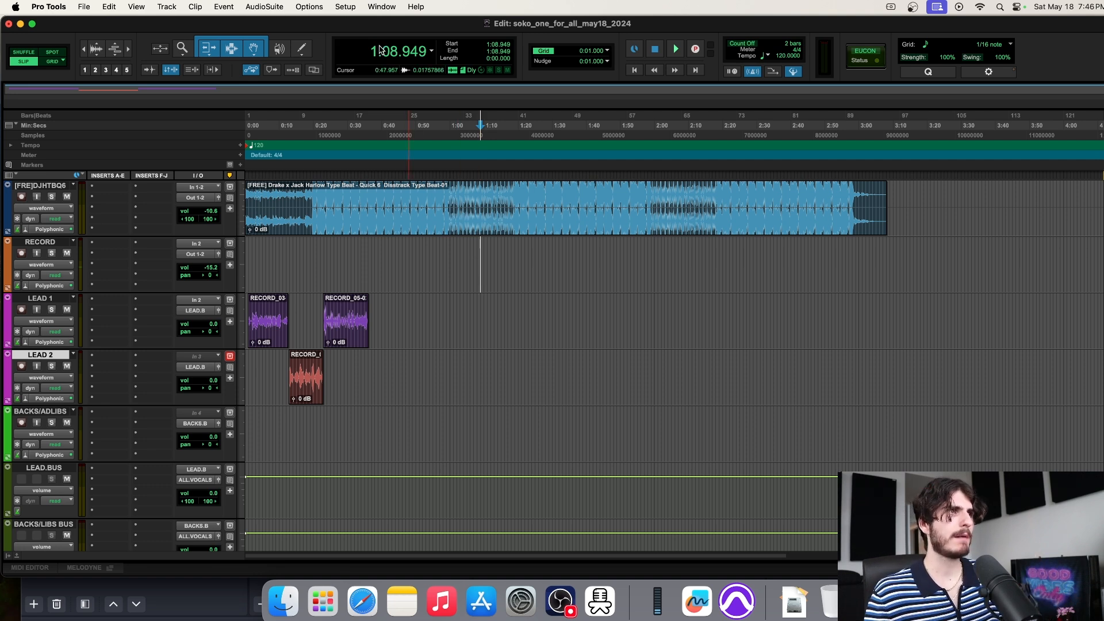
Set the Playback Engine hardware buffer size to 512 samples
{"action": "left_click", "coordinate": [348, 8]}
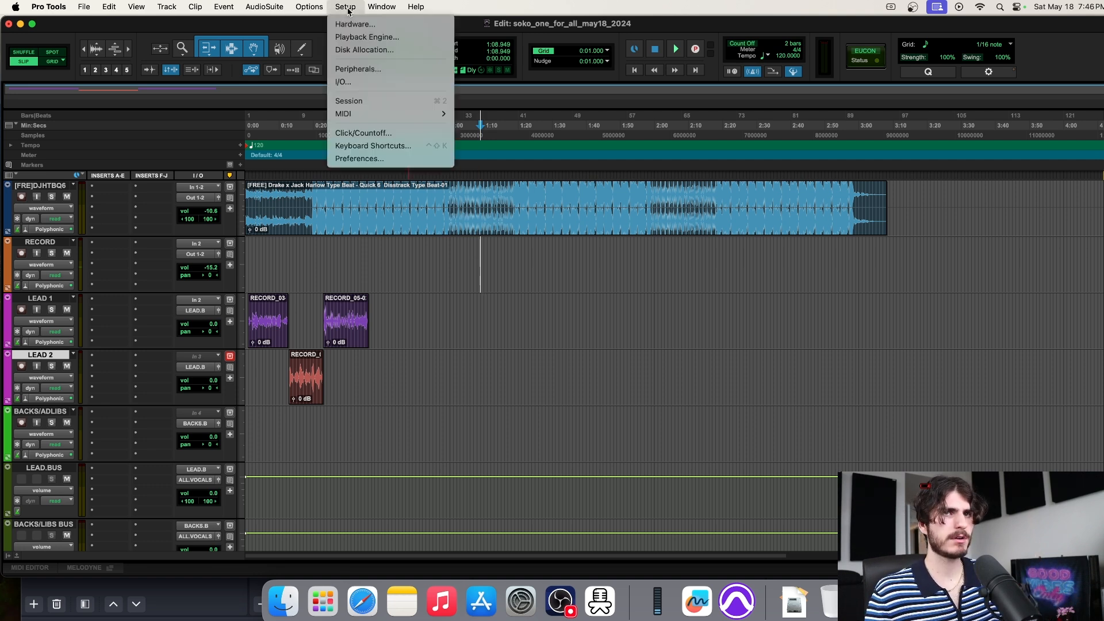
{"action": "left_click", "coordinate": [364, 37]}
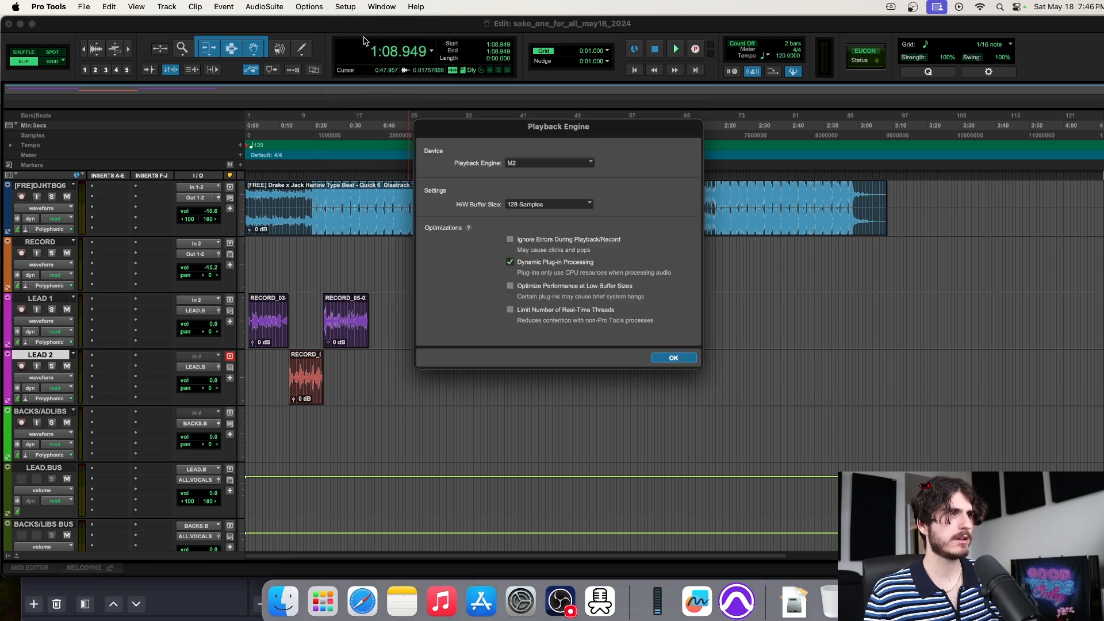
{"action": "left_click", "coordinate": [514, 206]}
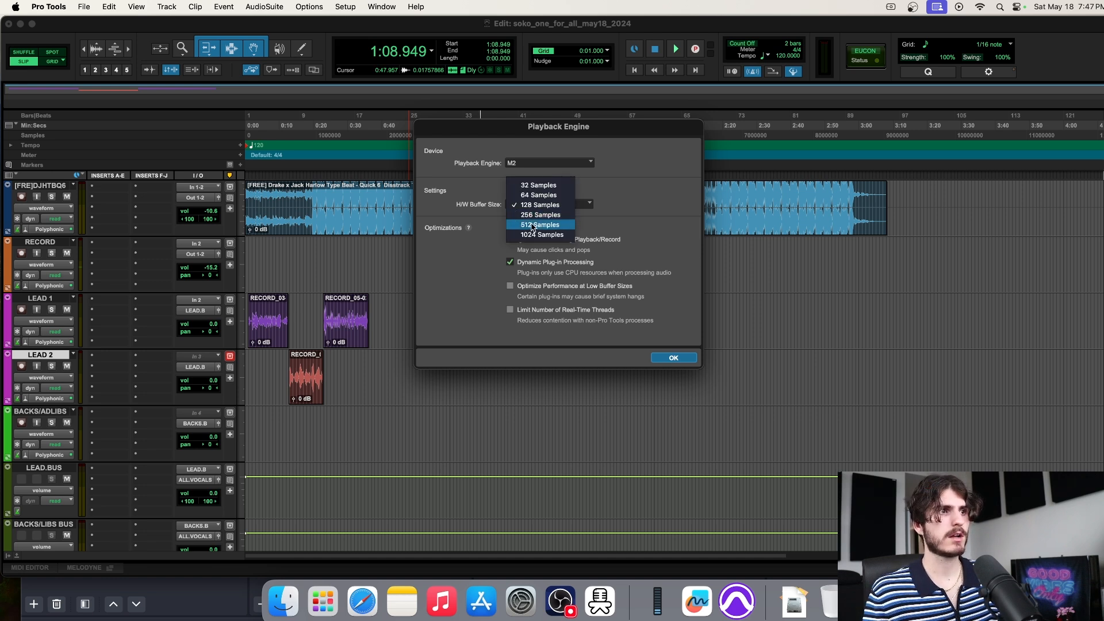
{"action": "left_click", "coordinate": [533, 226]}
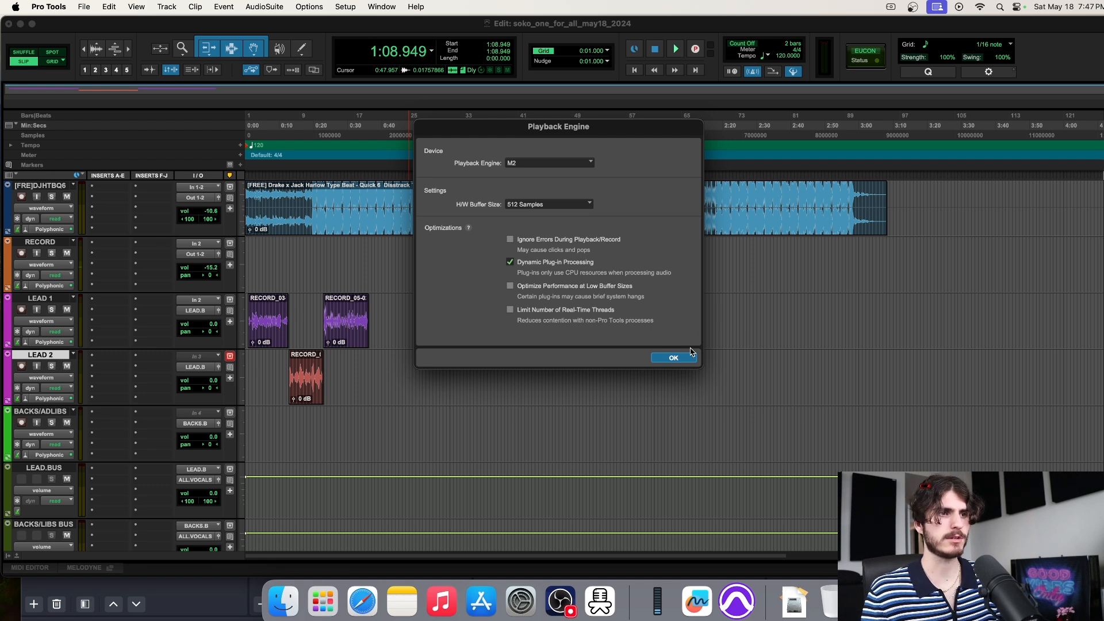
{"action": "left_click", "coordinate": [674, 357]}
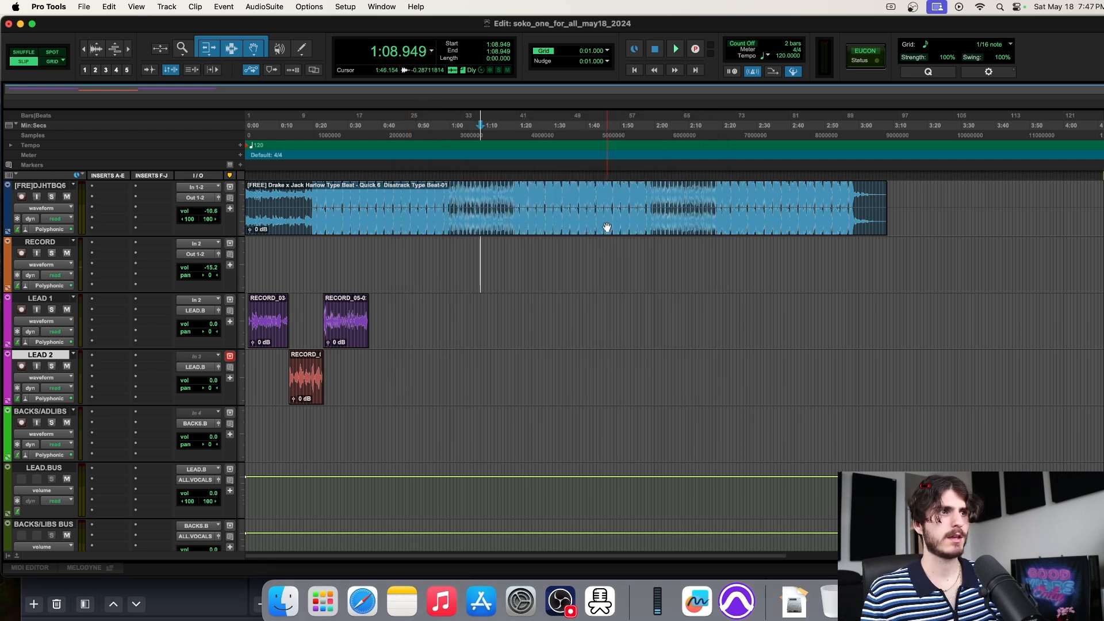
Recheck the Playback Engine, briefly try 128 samples, and confirm 512 samples again
{"action": "left_click", "coordinate": [347, 7]}
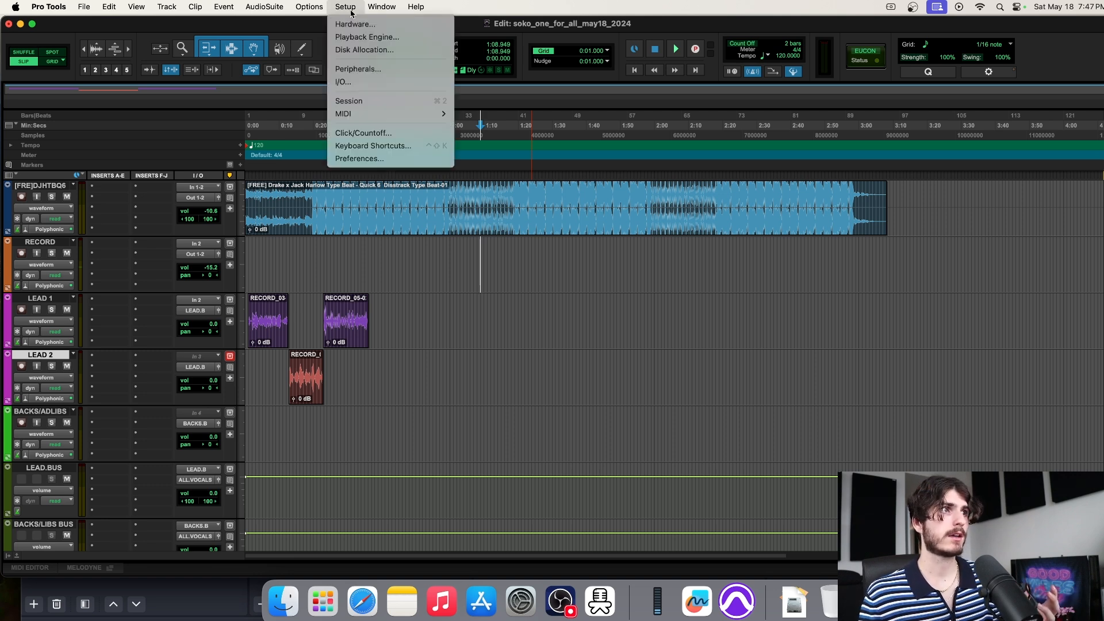
{"action": "left_click", "coordinate": [366, 36]}
{"action": "left_click", "coordinate": [551, 204]}
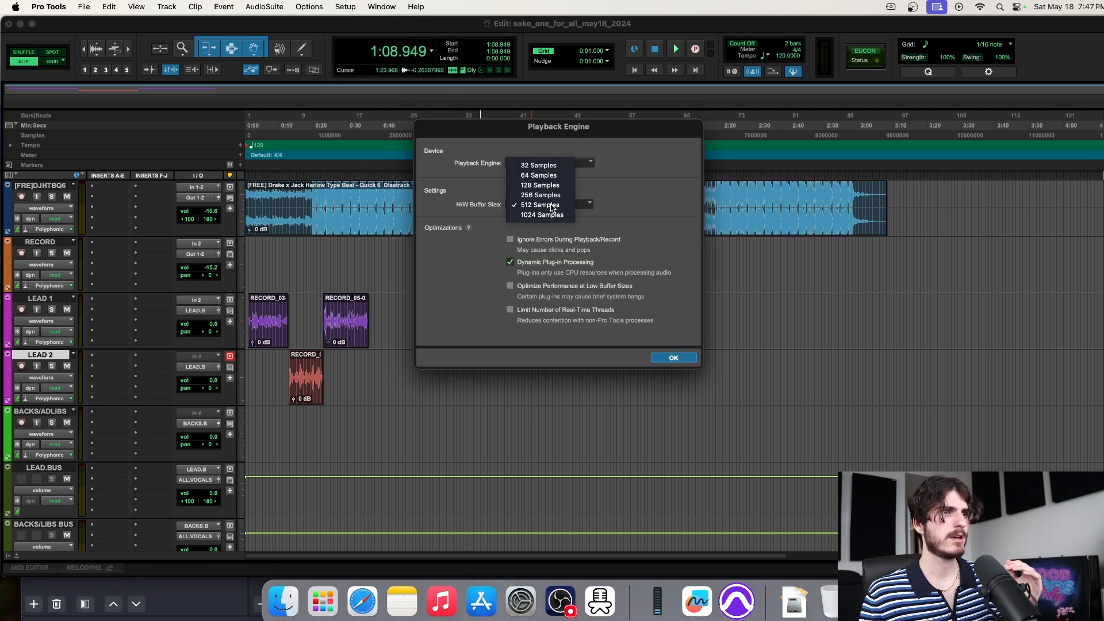
{"action": "left_click", "coordinate": [549, 181]}
{"action": "left_click", "coordinate": [549, 204]}
{"action": "left_click", "coordinate": [545, 226]}
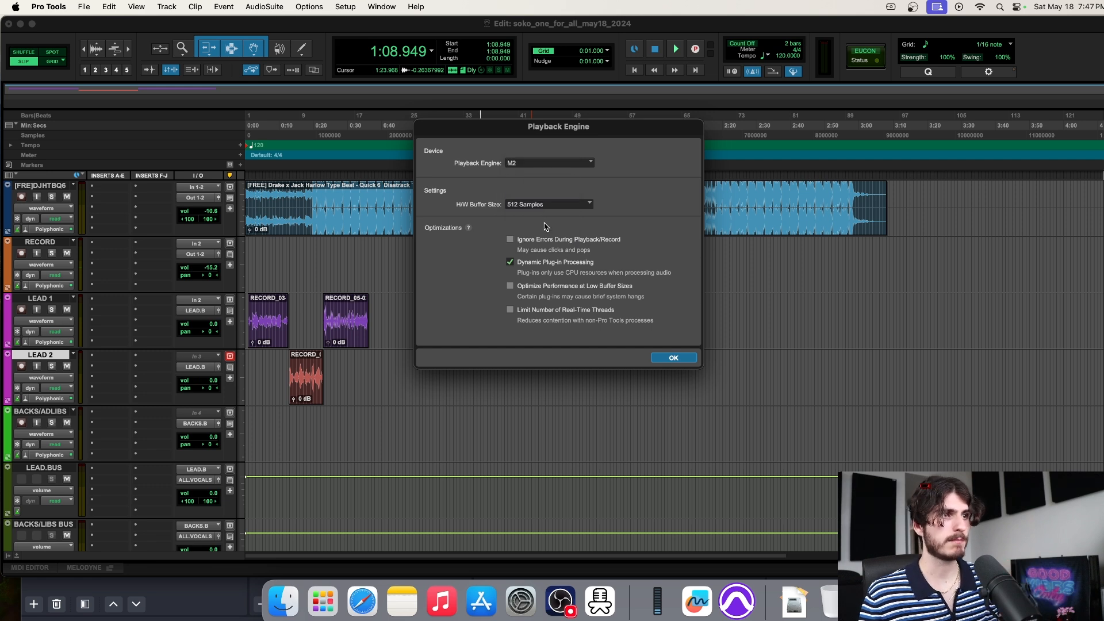
{"action": "left_click", "coordinate": [674, 358]}
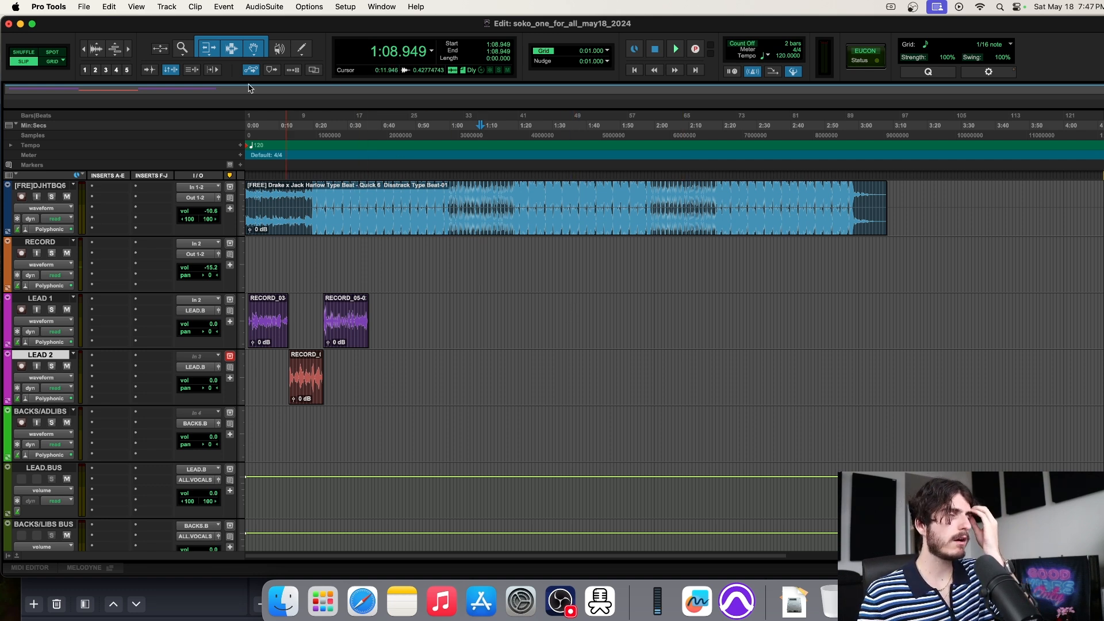
In the Operation preferences, keep automatic session backups enabled: 100 kept, every 5 minutes
{"action": "left_click", "coordinate": [345, 8]}
{"action": "mouse_move", "coordinate": [324, 8]}
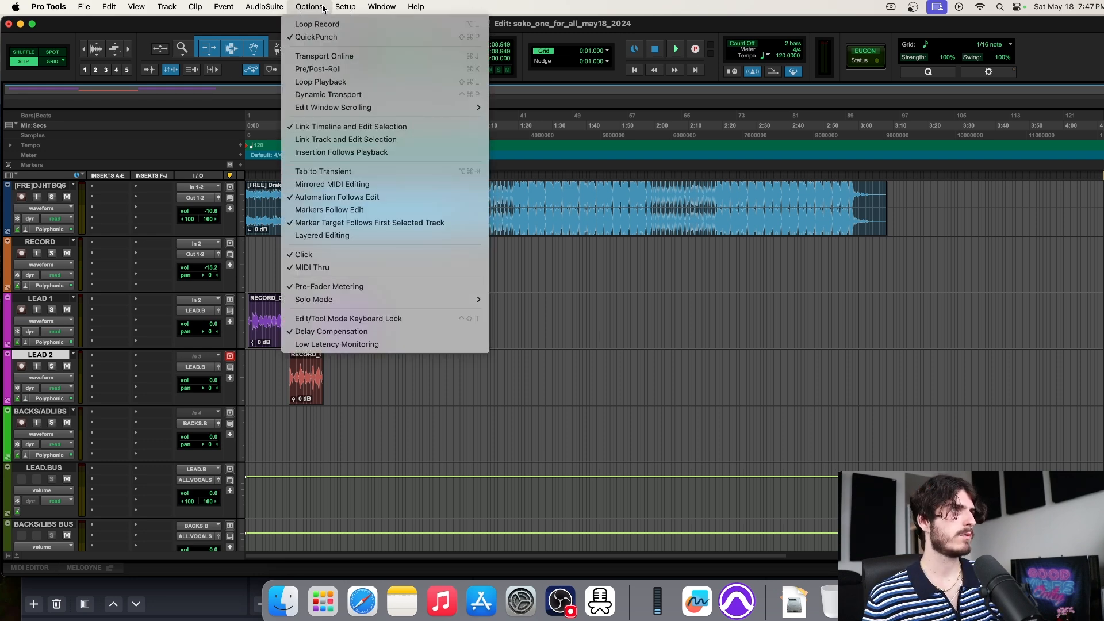
{"action": "mouse_move", "coordinate": [358, 7]}
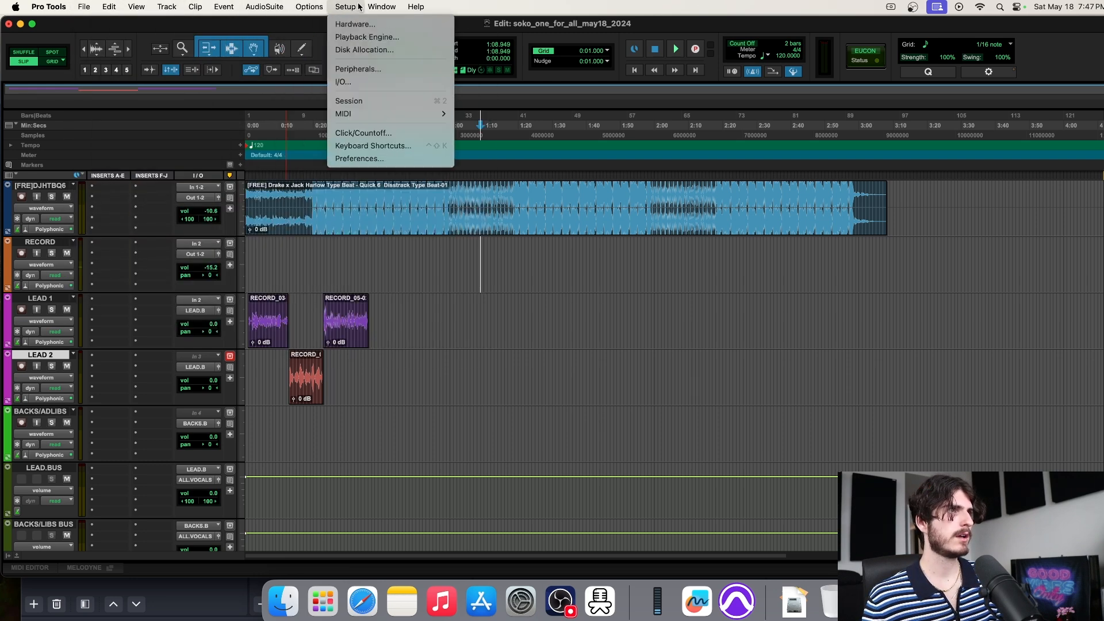
{"action": "left_click", "coordinate": [379, 157]}
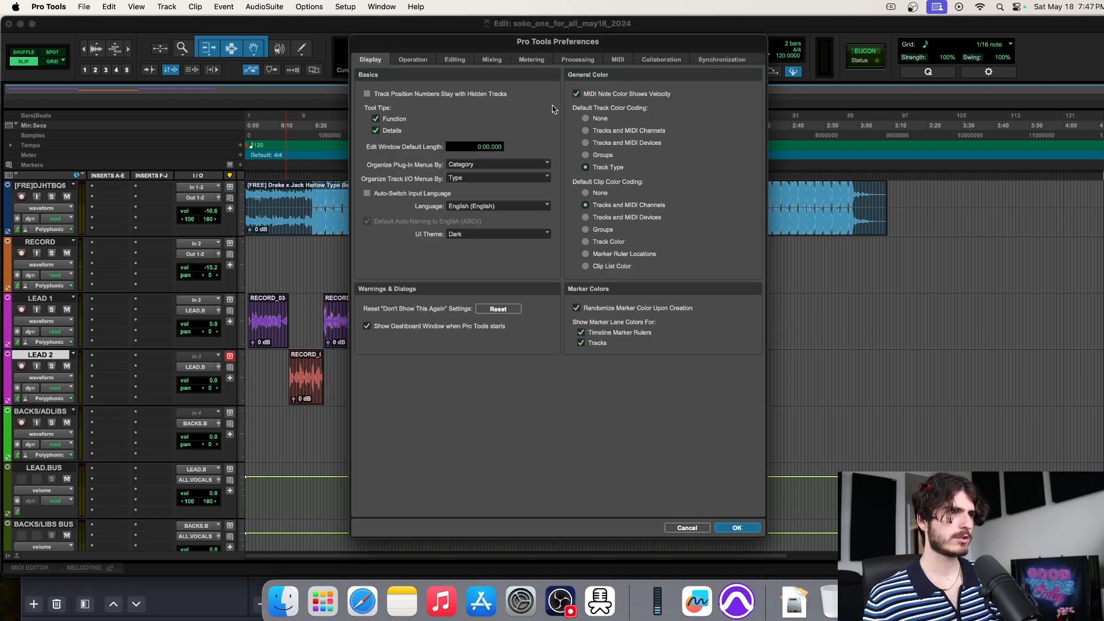
{"action": "left_click", "coordinate": [413, 61]}
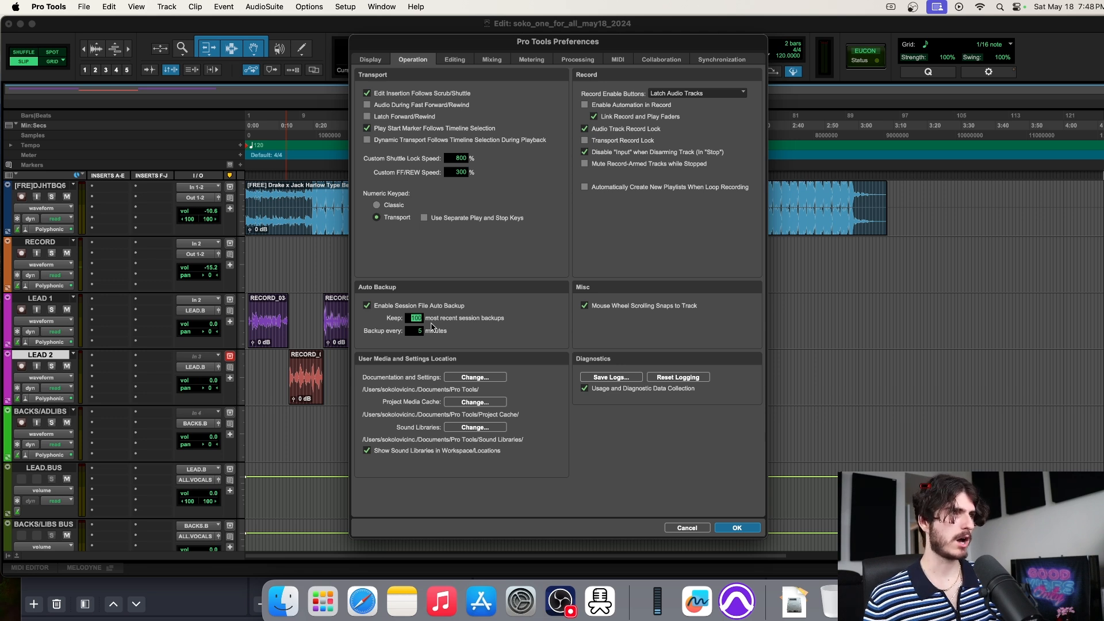
{"action": "left_click", "coordinate": [487, 328]}
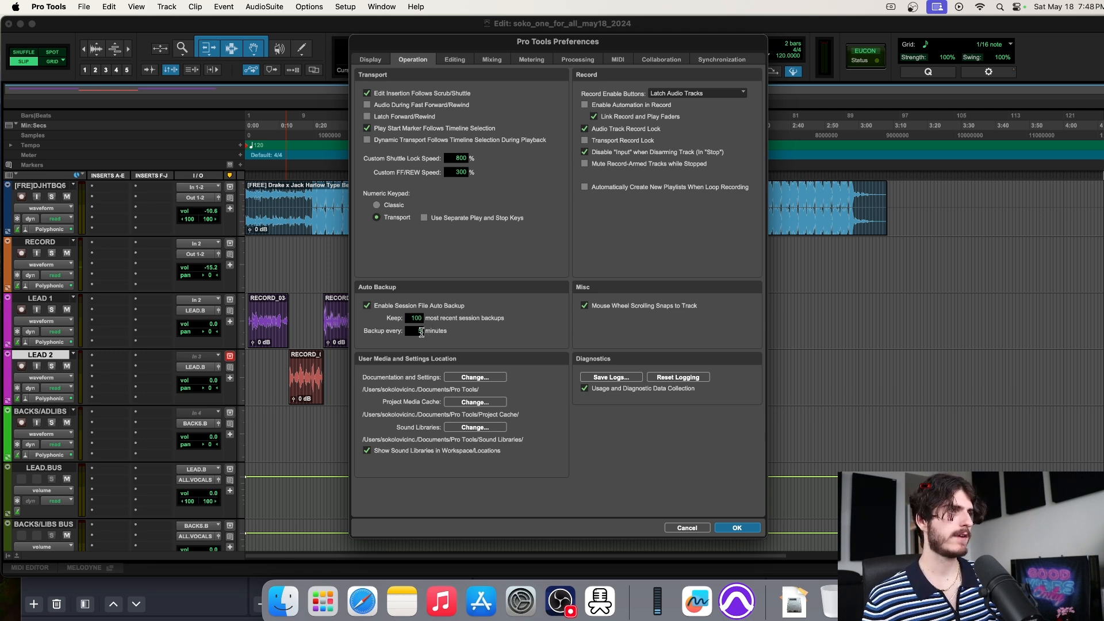
{"action": "left_click", "coordinate": [480, 333]}
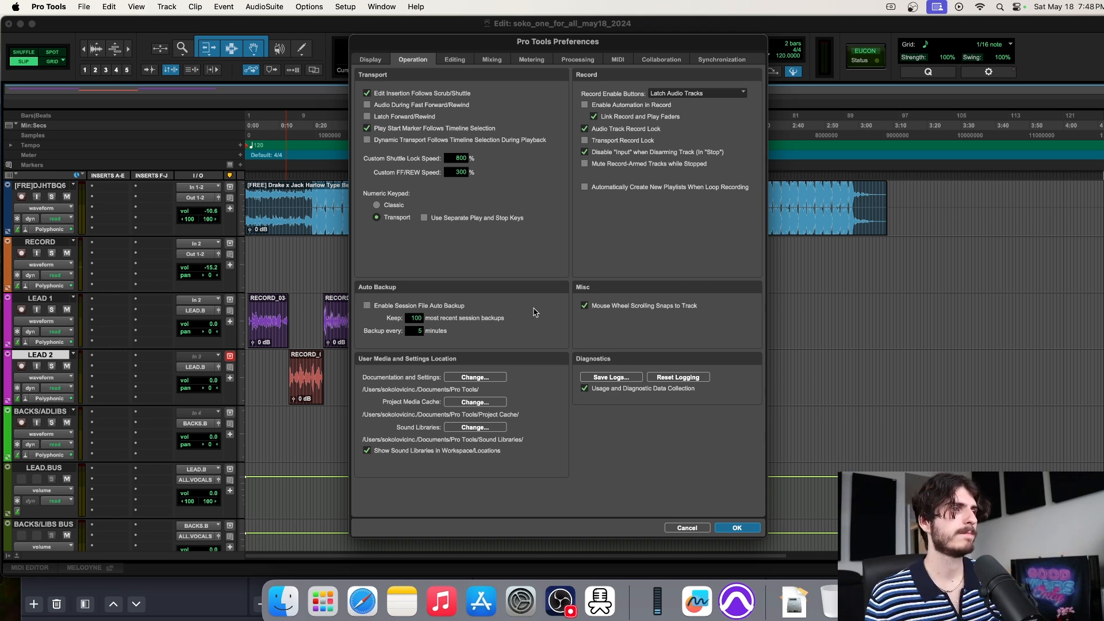
{"action": "left_click", "coordinate": [367, 307]}
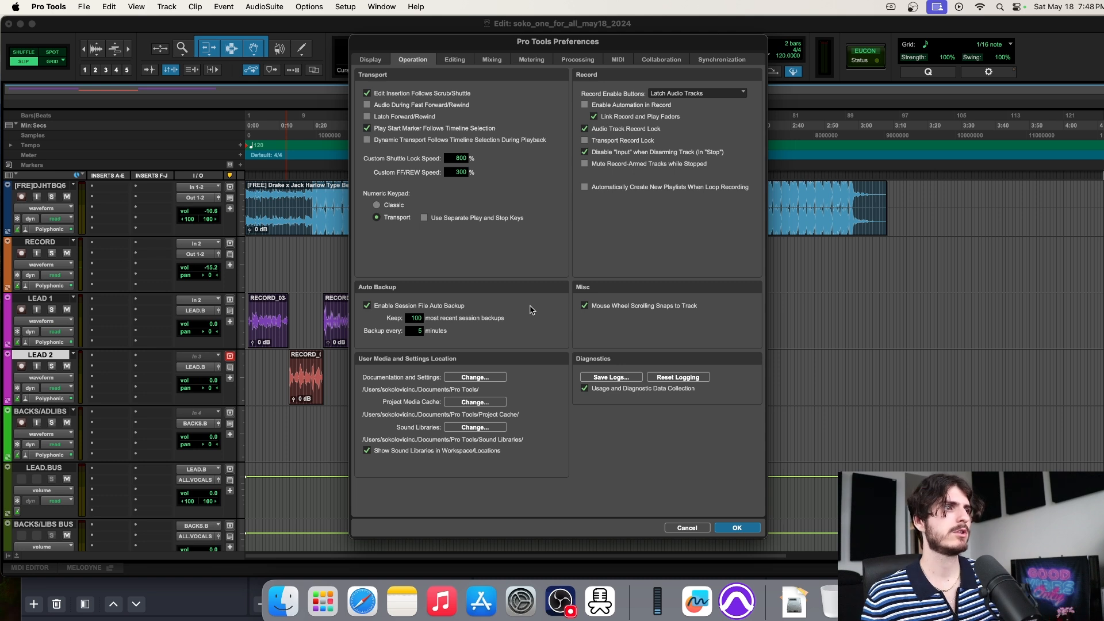
{"action": "left_click", "coordinate": [367, 305]}
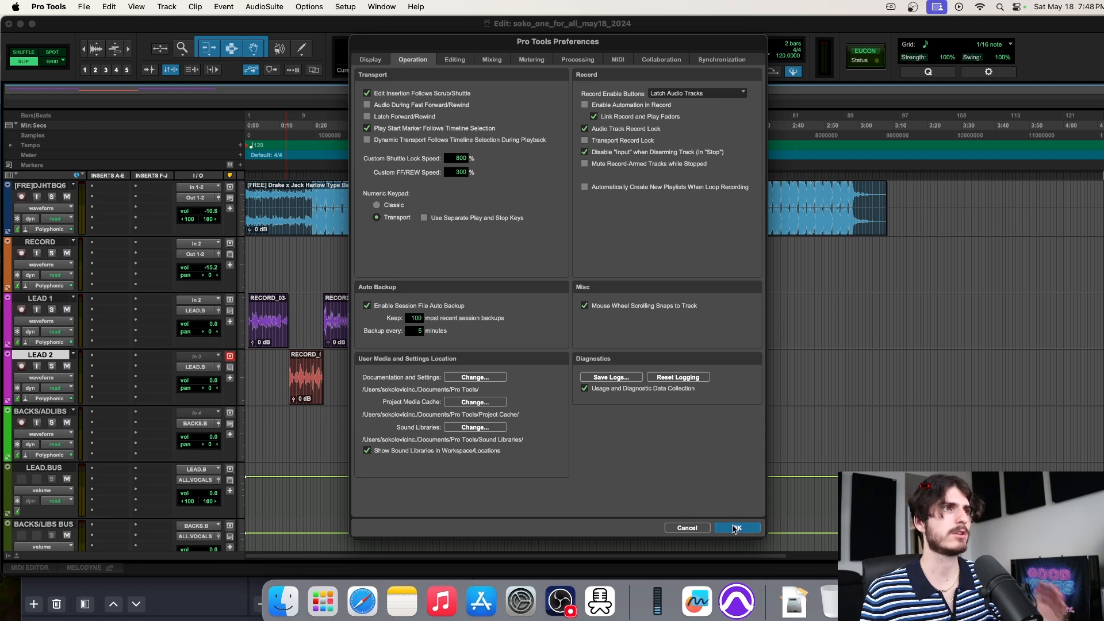
Look through the Mixing, Metering, Processing and other preference pages, ending on Editing
{"action": "left_click", "coordinate": [468, 59]}
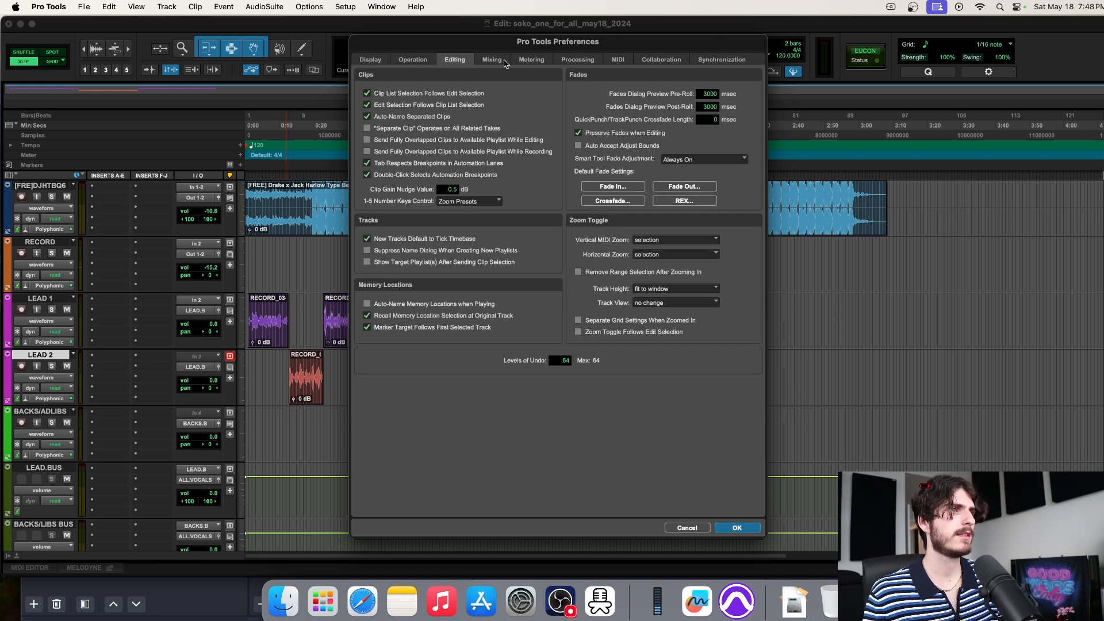
{"action": "left_click", "coordinate": [492, 60]}
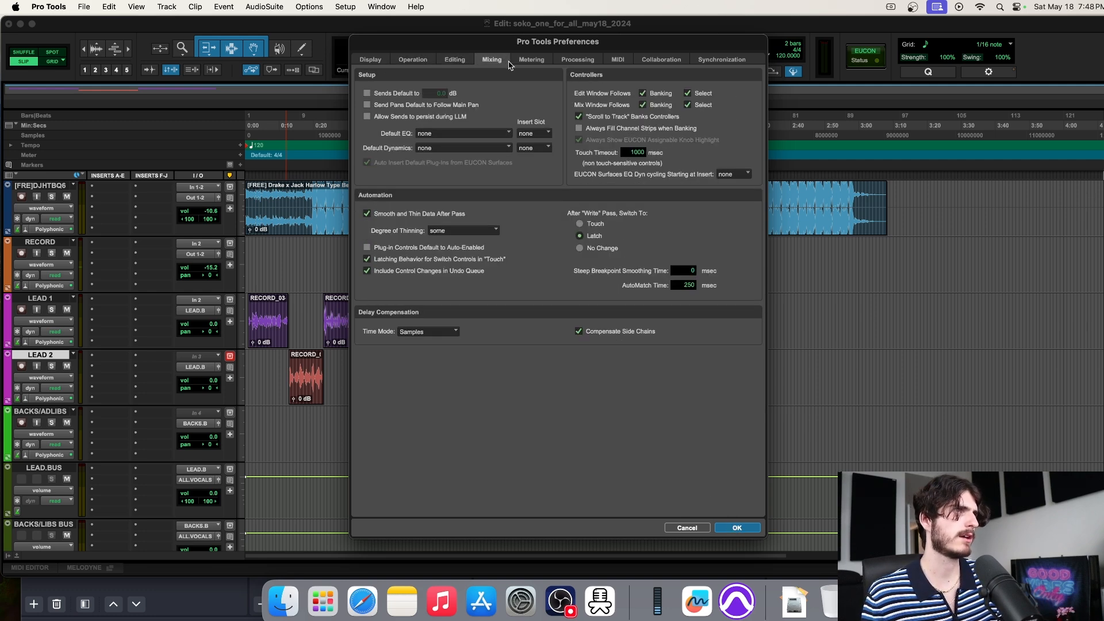
{"action": "left_click", "coordinate": [531, 60]}
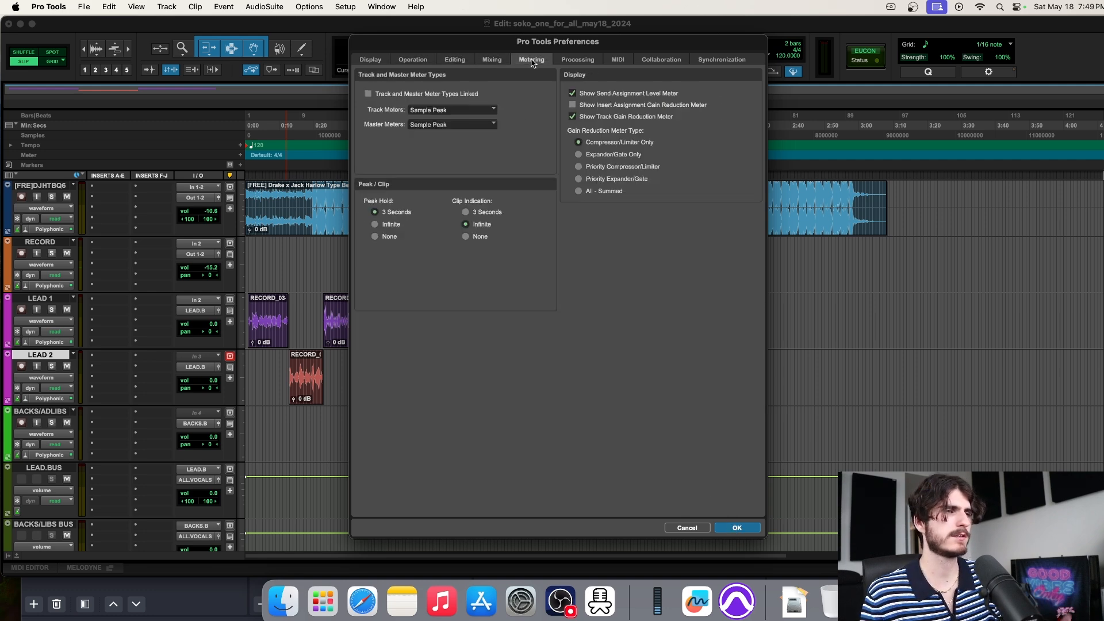
{"action": "left_click", "coordinate": [578, 60]}
{"action": "left_click", "coordinate": [617, 60]}
{"action": "left_click", "coordinate": [713, 60]}
{"action": "left_click", "coordinate": [422, 60]}
{"action": "left_click", "coordinate": [453, 60]}
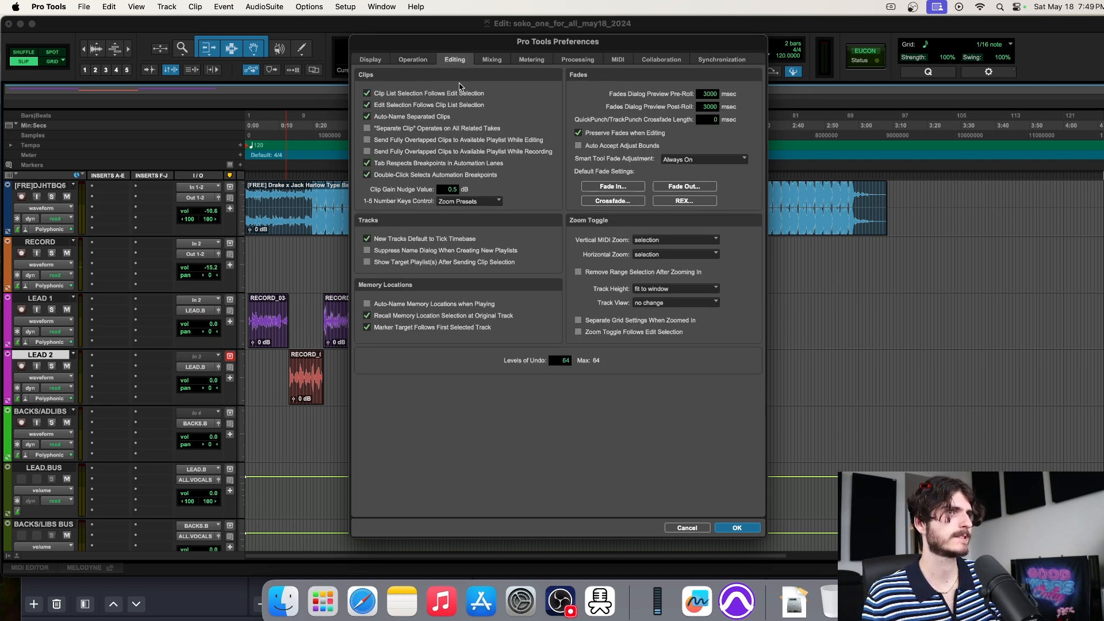
Inspect the default Fade In settings without changes and accept the preferences
{"action": "left_click", "coordinate": [624, 189]}
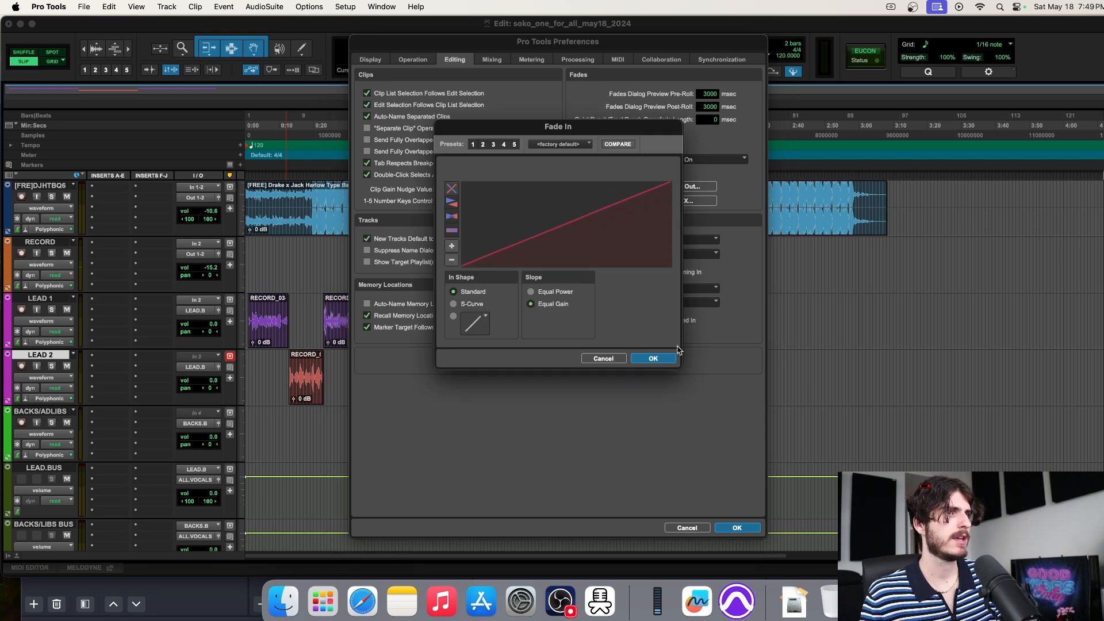
{"action": "left_click", "coordinate": [603, 359]}
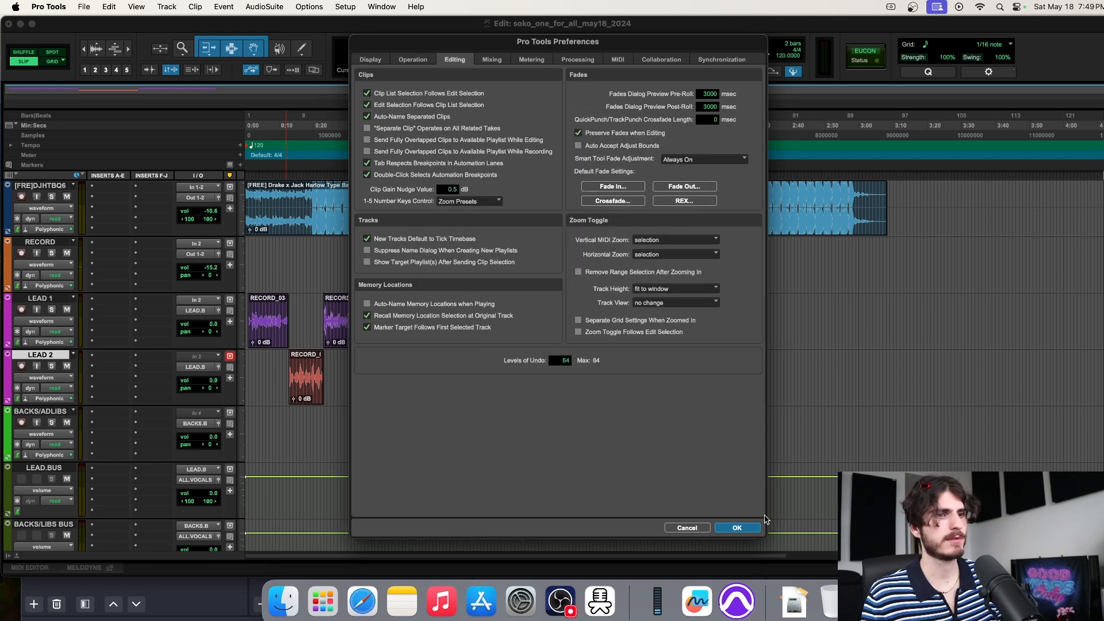
{"action": "left_click", "coordinate": [737, 528]}
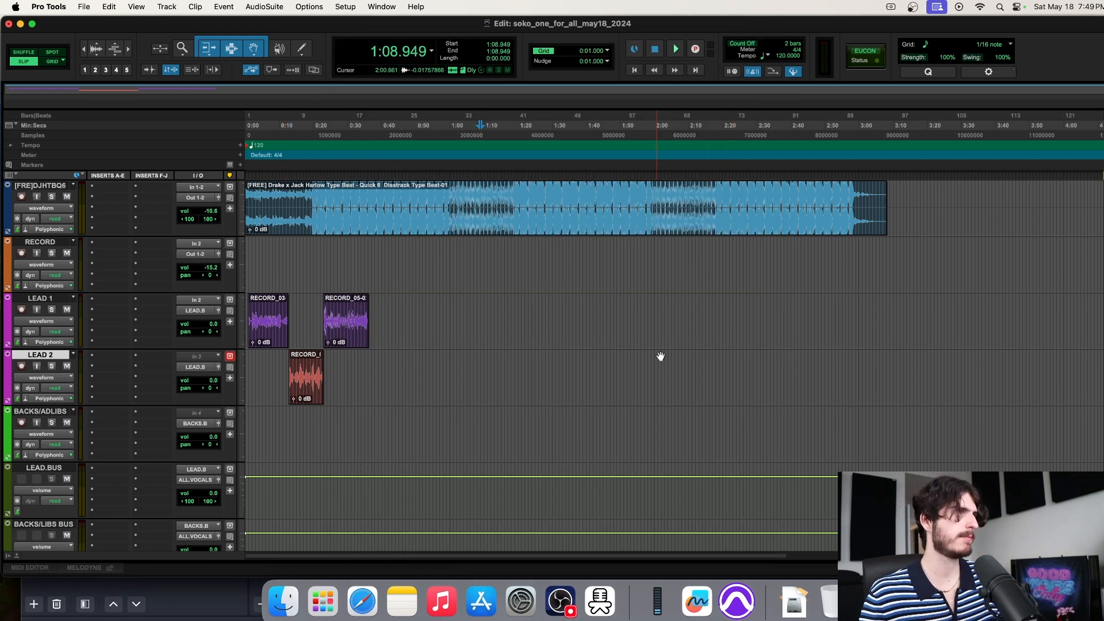
Place the insertion point at 0:35.498, then move it to 1:48.373
{"action": "left_click", "coordinate": [367, 252]}
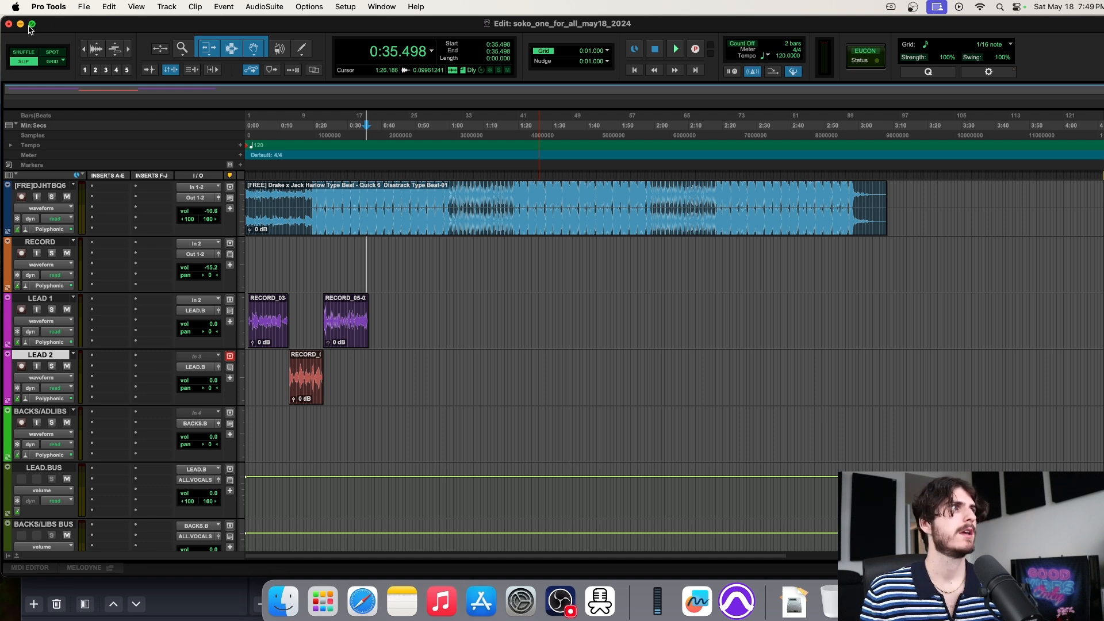
{"action": "mouse_move", "coordinate": [32, 24]}
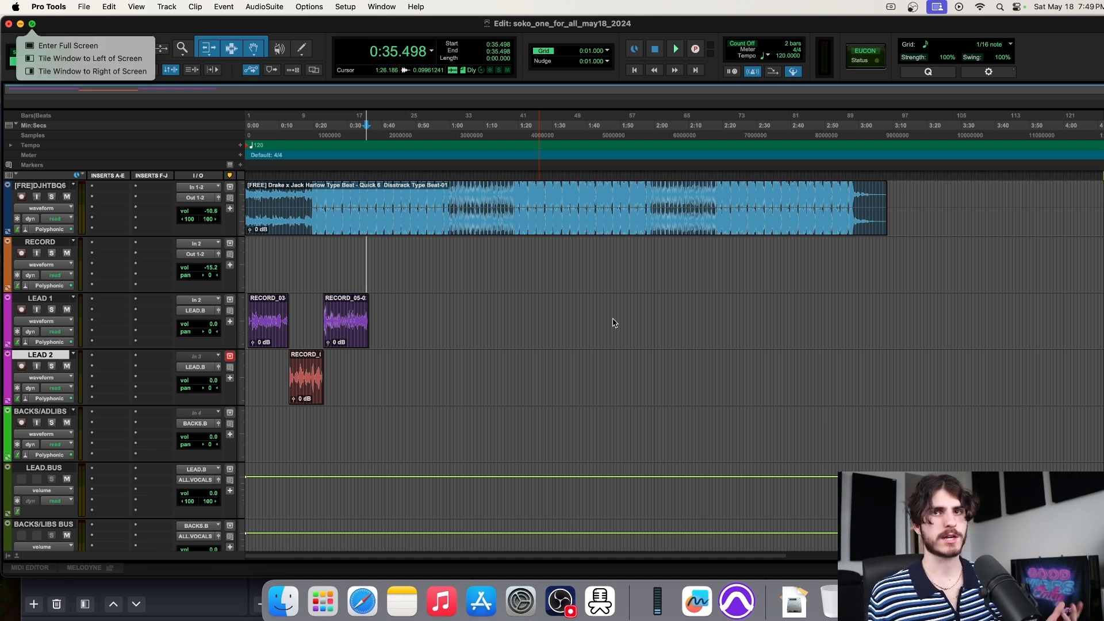
{"action": "left_click", "coordinate": [614, 320]}
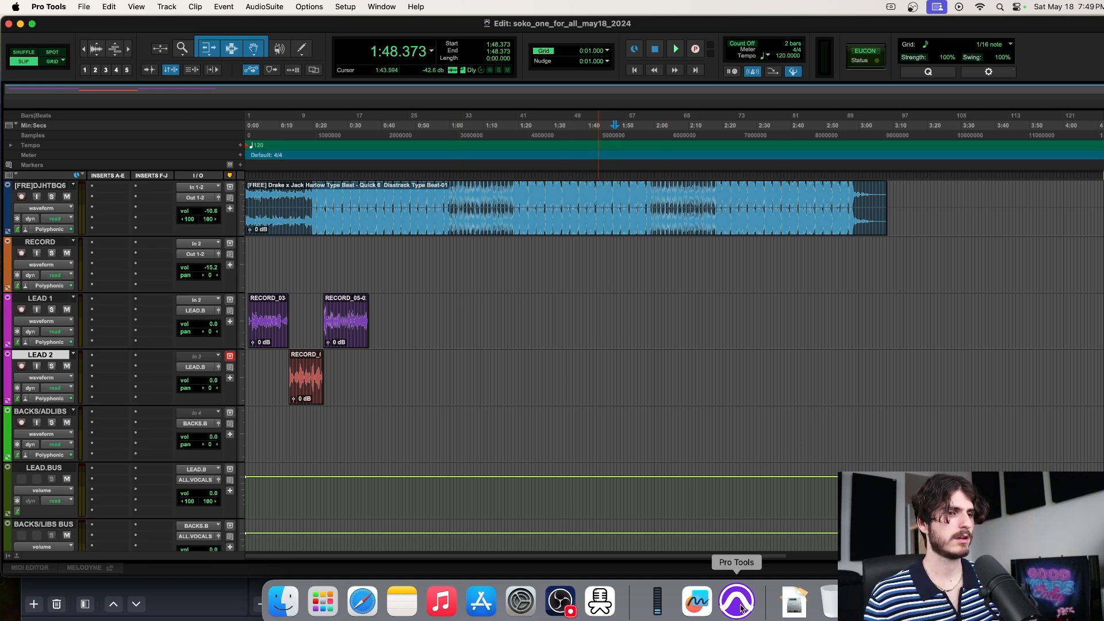
Quit Pro Tools from the Dock, minimize OBS and the browser, and close Finder
{"action": "right_click", "coordinate": [737, 601]}
{"action": "left_click", "coordinate": [743, 559]}
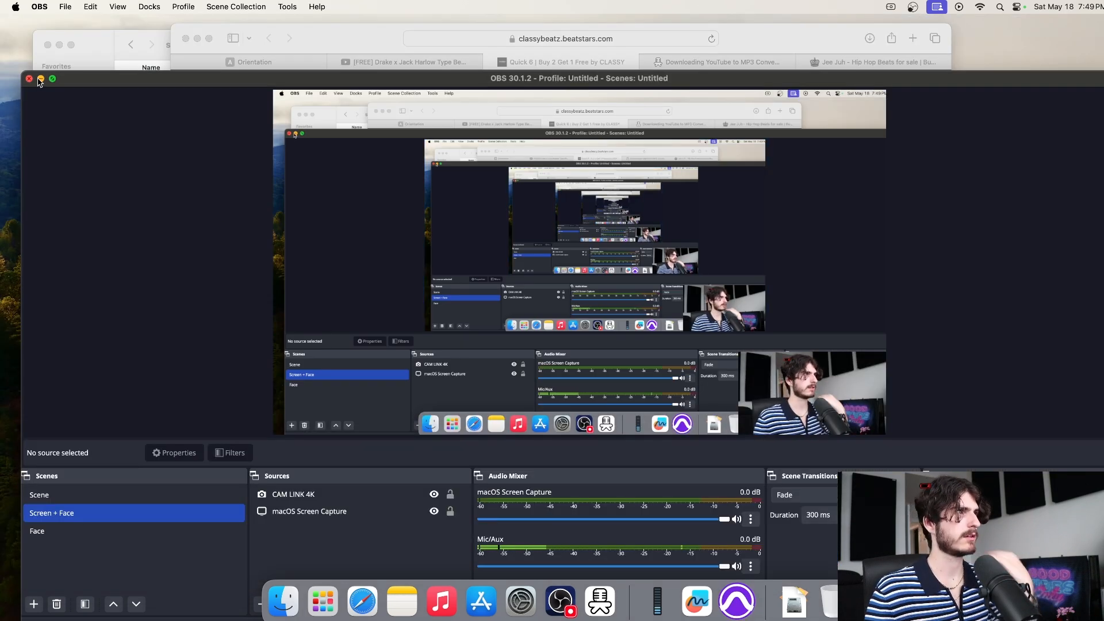
{"action": "left_click", "coordinate": [40, 79]}
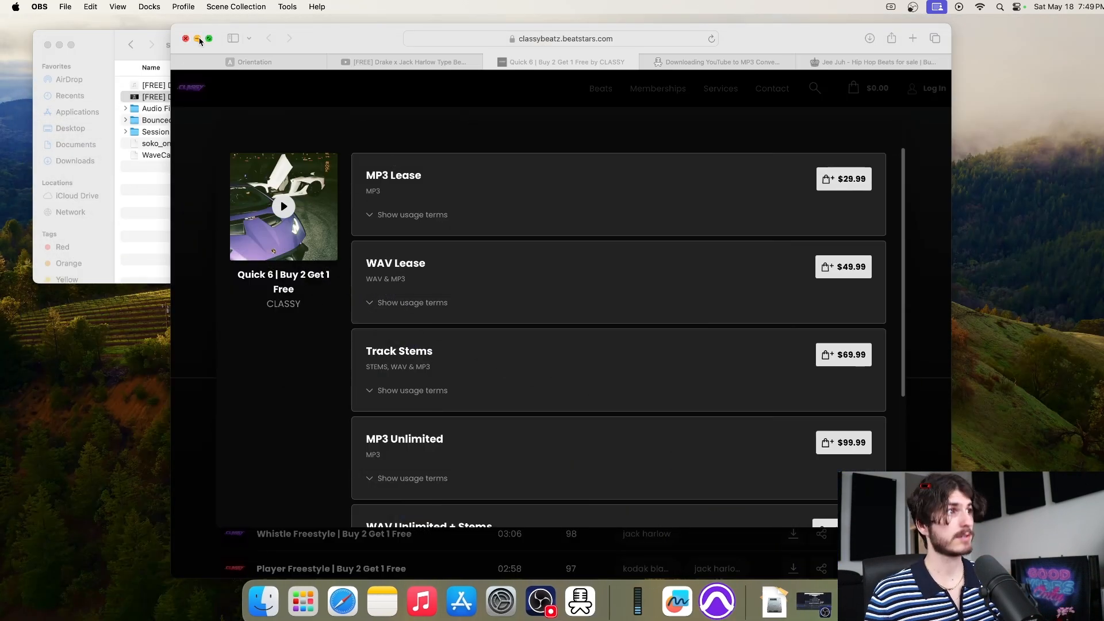
{"action": "left_click", "coordinate": [197, 38]}
{"action": "left_click", "coordinate": [48, 45]}
Open SONGS, then the soko_one_for_all_may18_2024 folder and its Bounced Files subfolder
{"action": "double_click", "coordinate": [323, 148]}
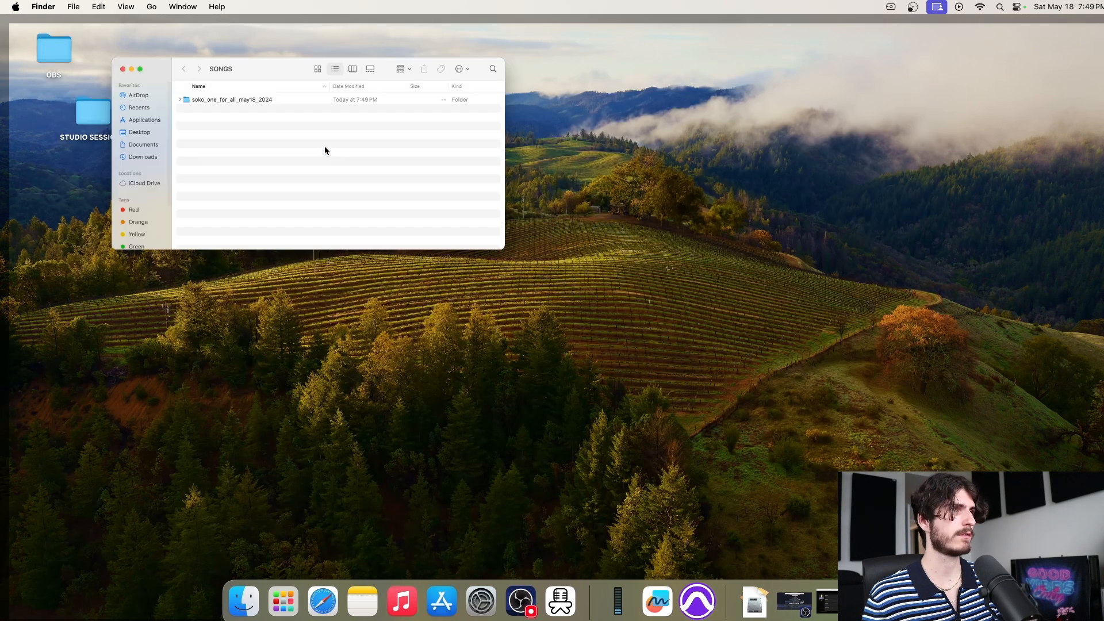
{"action": "left_click_drag", "start_coordinate": [216, 50], "coordinate": [485, 68]}
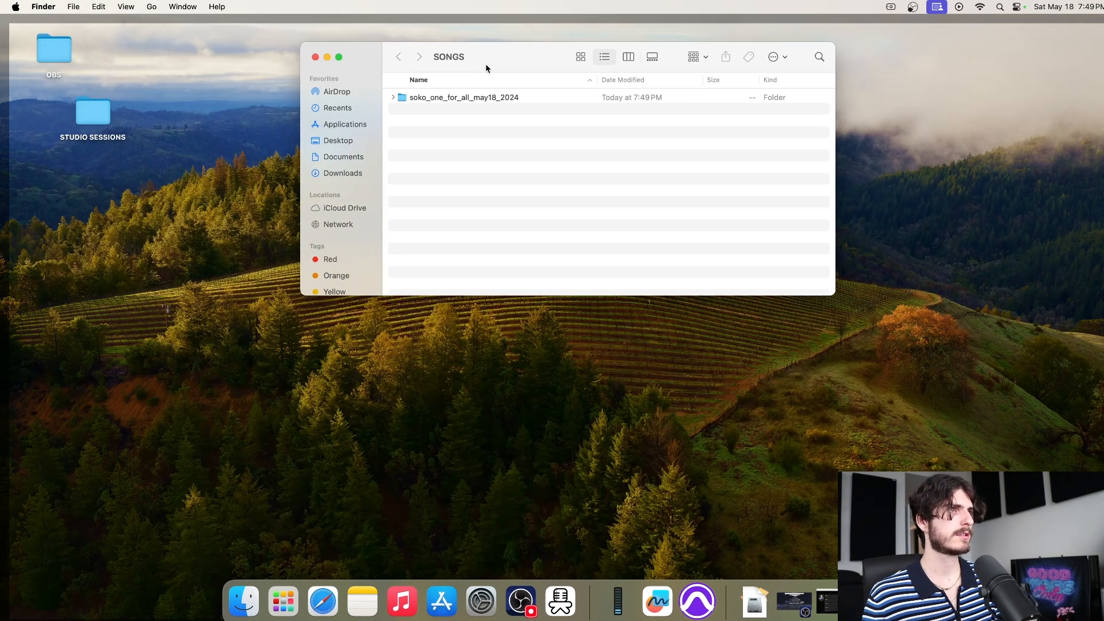
{"action": "double_click", "coordinate": [525, 98]}
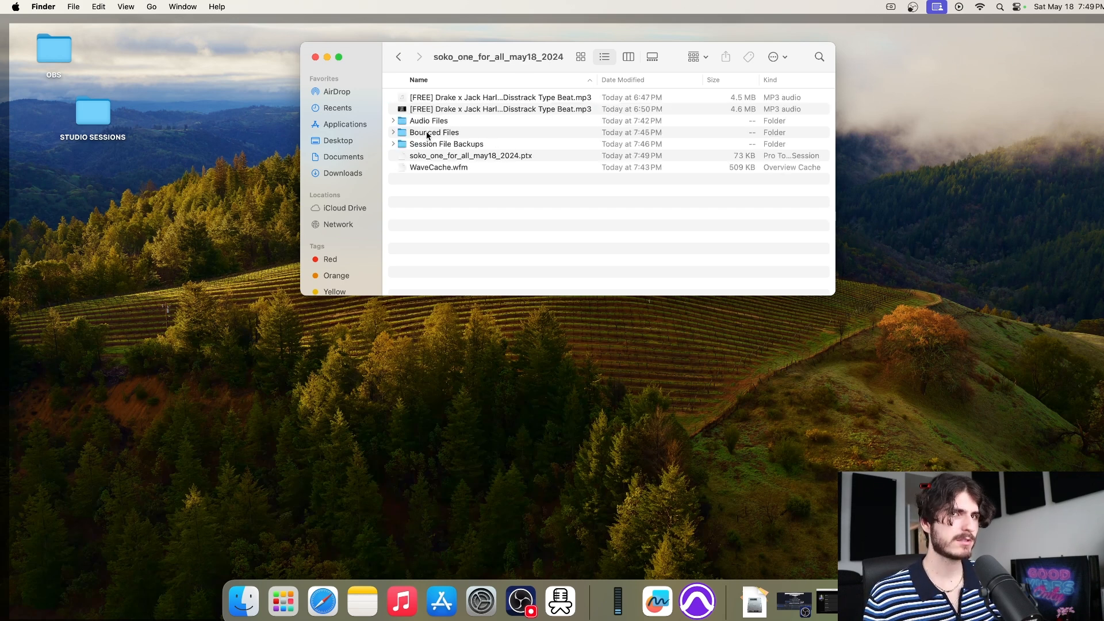
{"action": "double_click", "coordinate": [466, 133]}
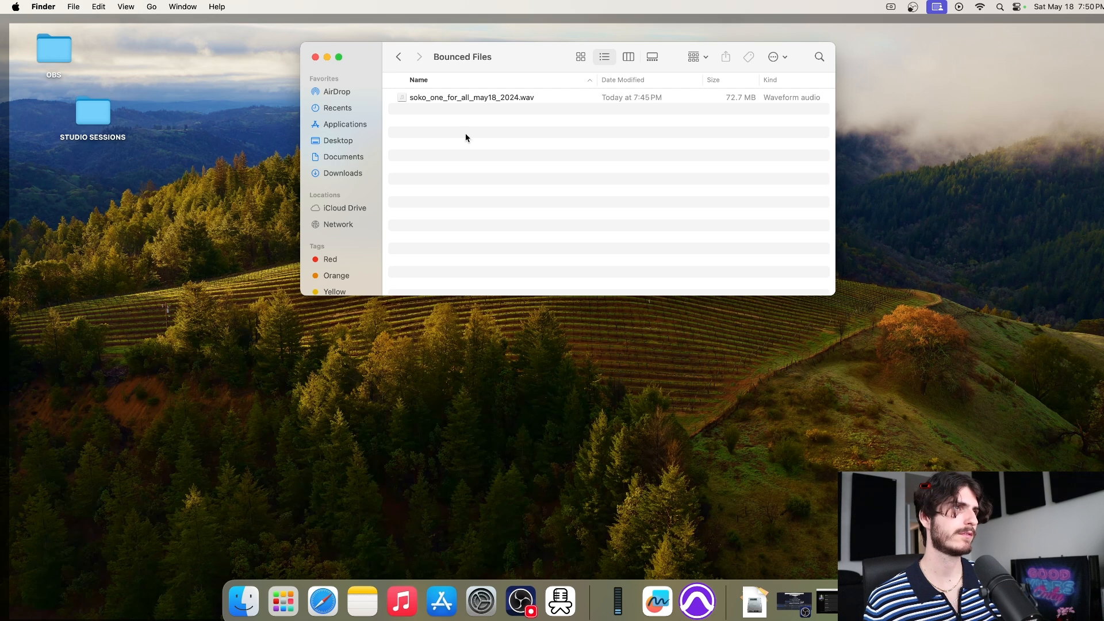
Share soko_one_for_all_may18_2024.wav through AirDrop from its right-click Share menu
{"action": "right_click", "coordinate": [548, 101]}
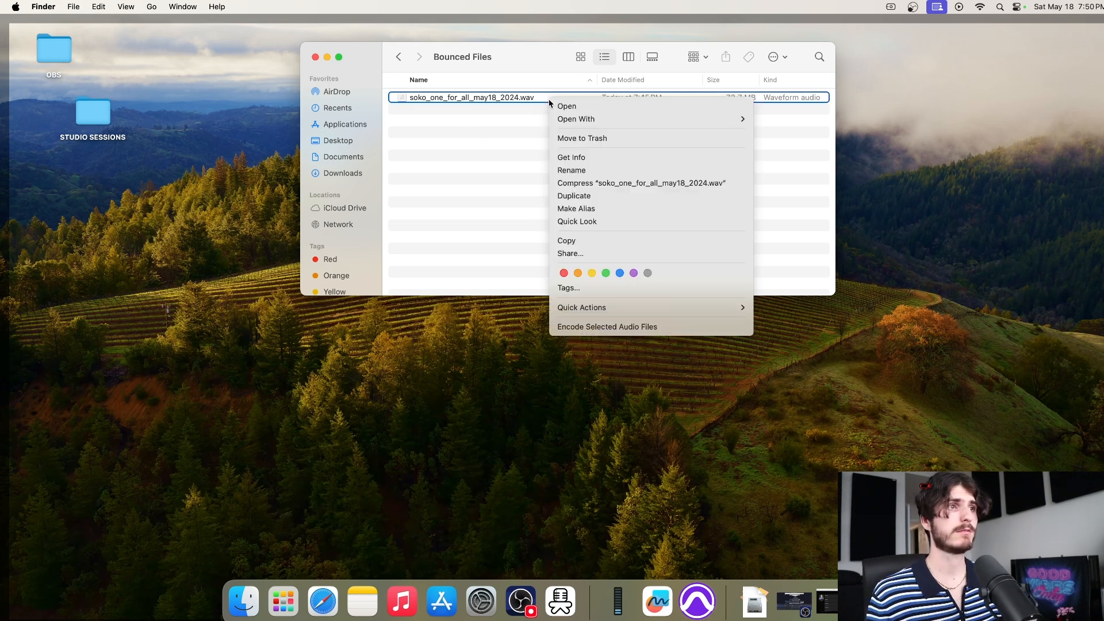
{"action": "left_click", "coordinate": [642, 255]}
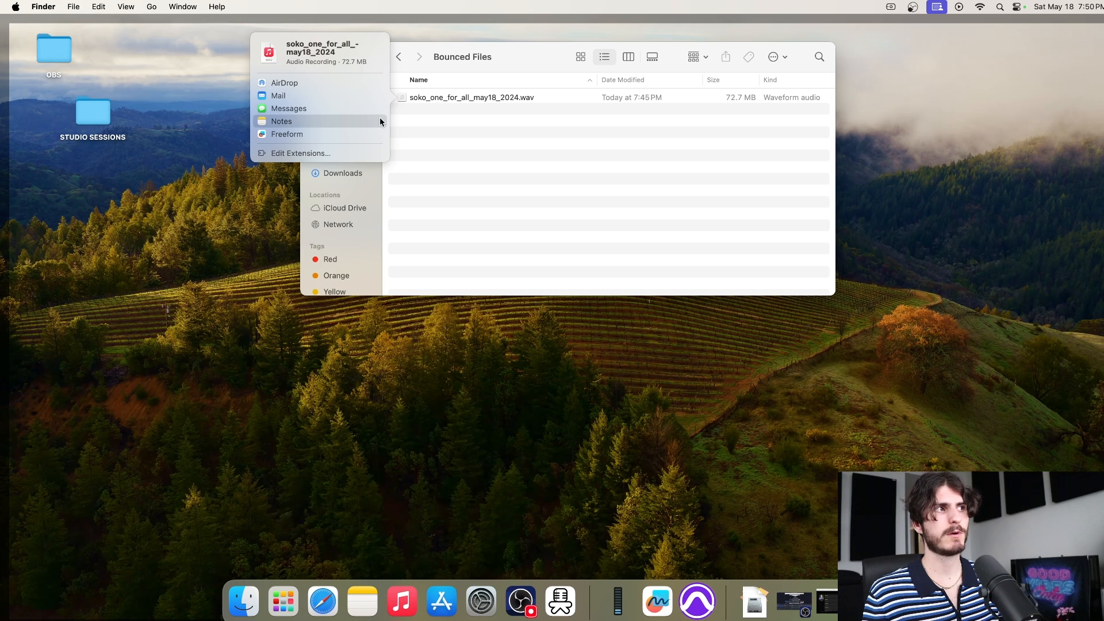
{"action": "left_click", "coordinate": [509, 141]}
{"action": "right_click", "coordinate": [547, 101]}
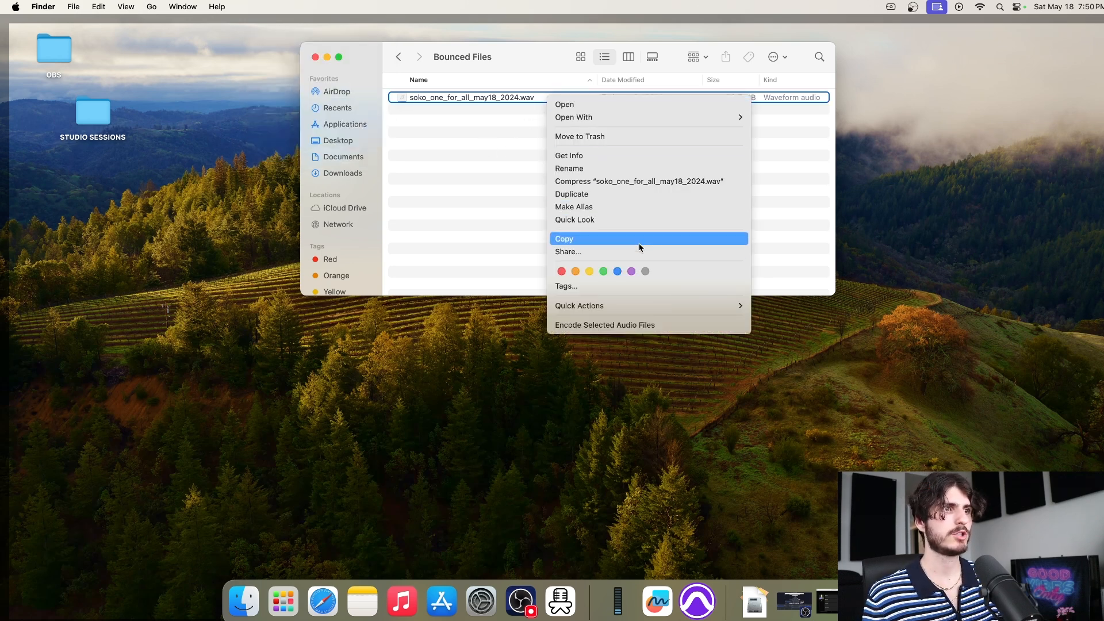
{"action": "left_click", "coordinate": [633, 251]}
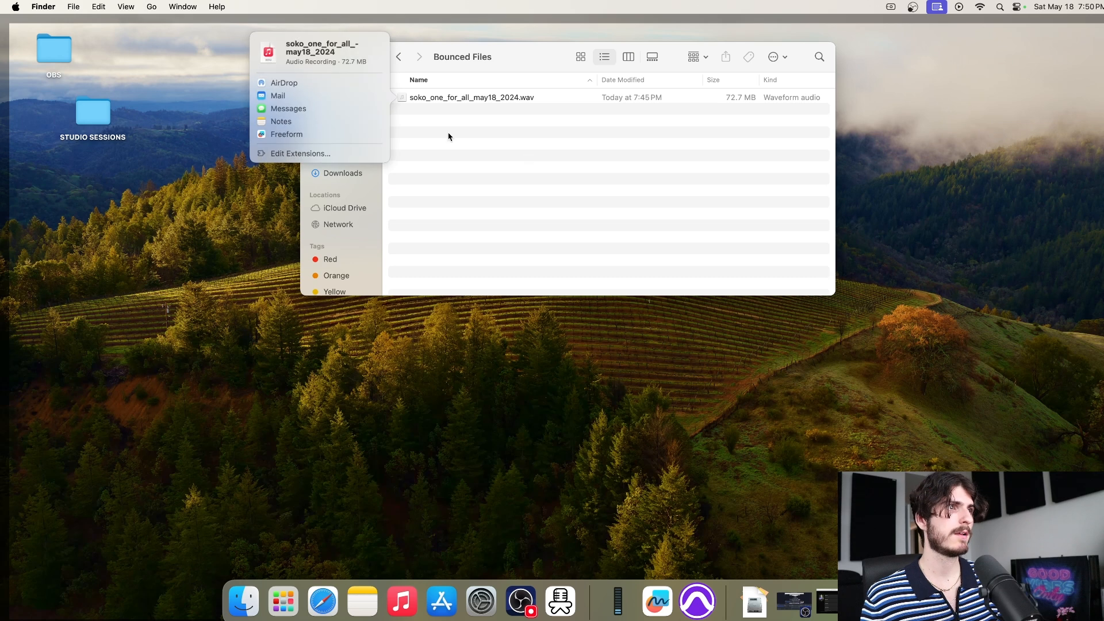
{"action": "left_click", "coordinate": [315, 85]}
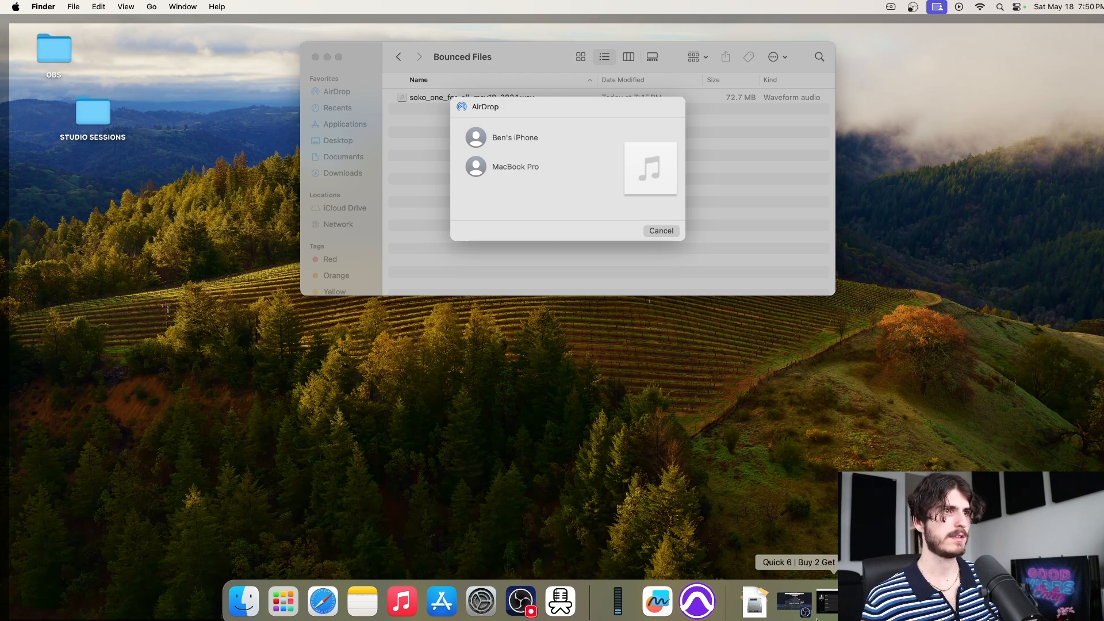
Switch OBS to the camera-only Face scene, then minimize OBS
{"action": "left_click", "coordinate": [795, 601]}
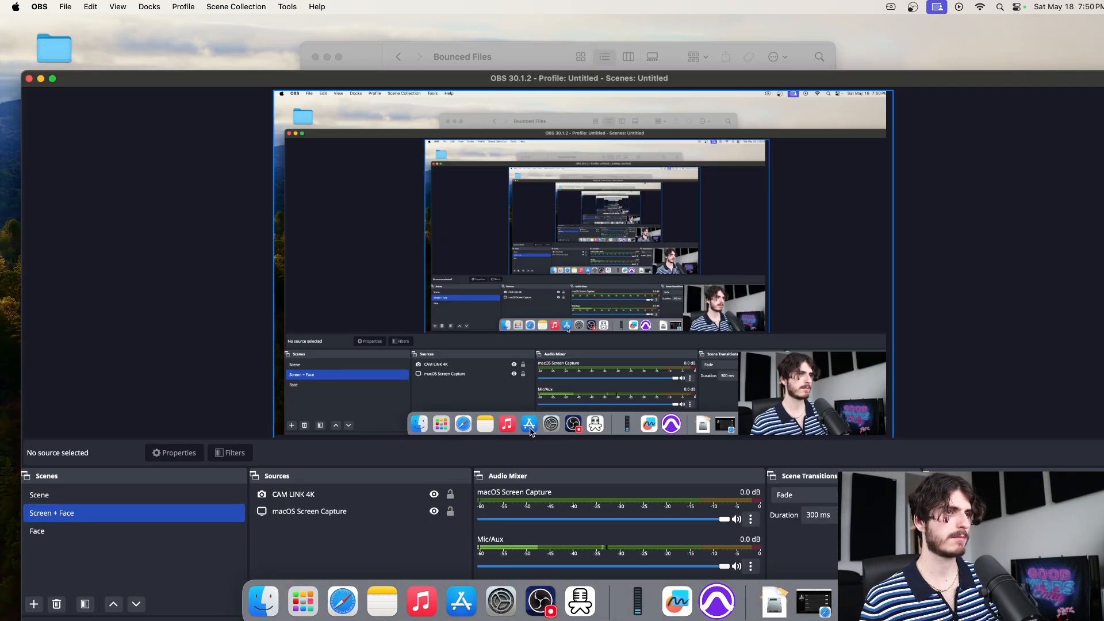
{"action": "left_click", "coordinate": [89, 530]}
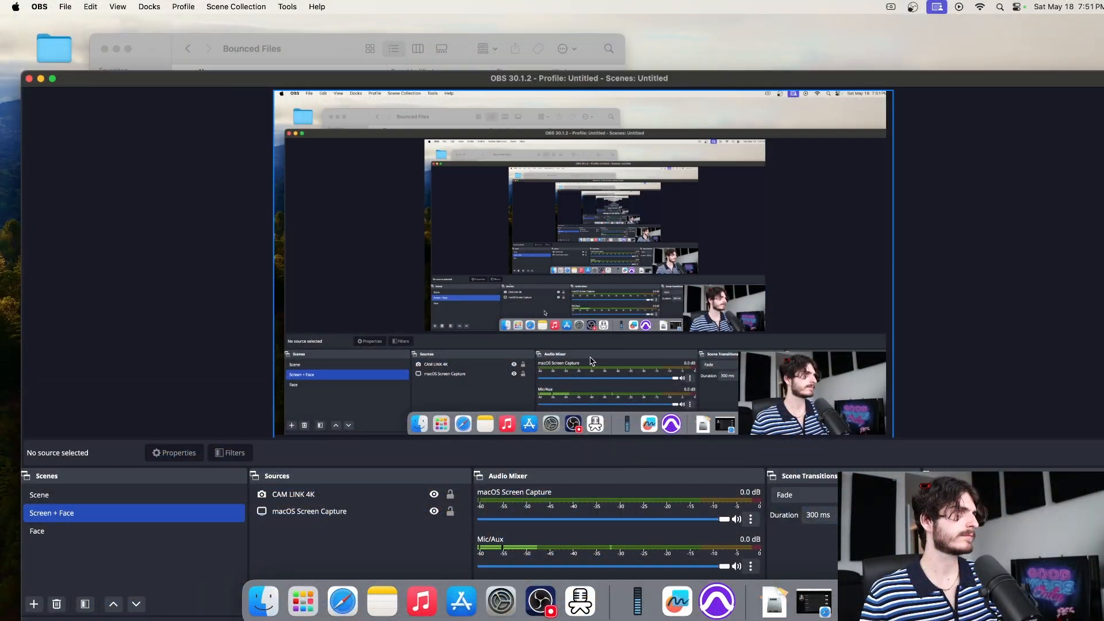
{"action": "left_click", "coordinate": [41, 79]}
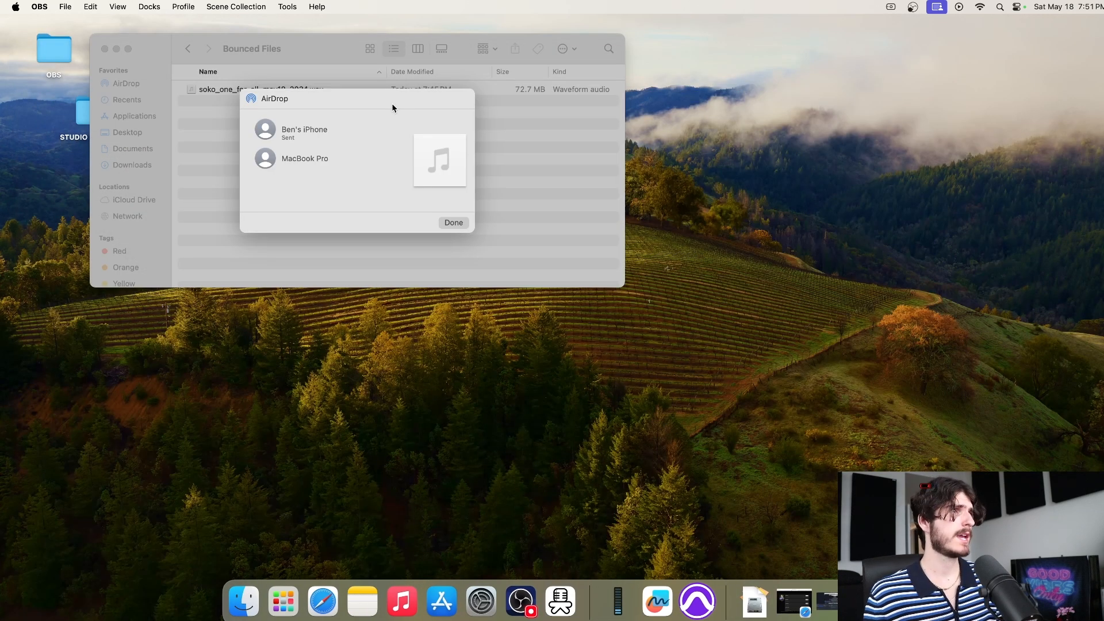
Dismiss the finished AirDrop, close the Bounced Files window, select SONGS, and relaunch Pro Tools
{"action": "left_click", "coordinate": [451, 223]}
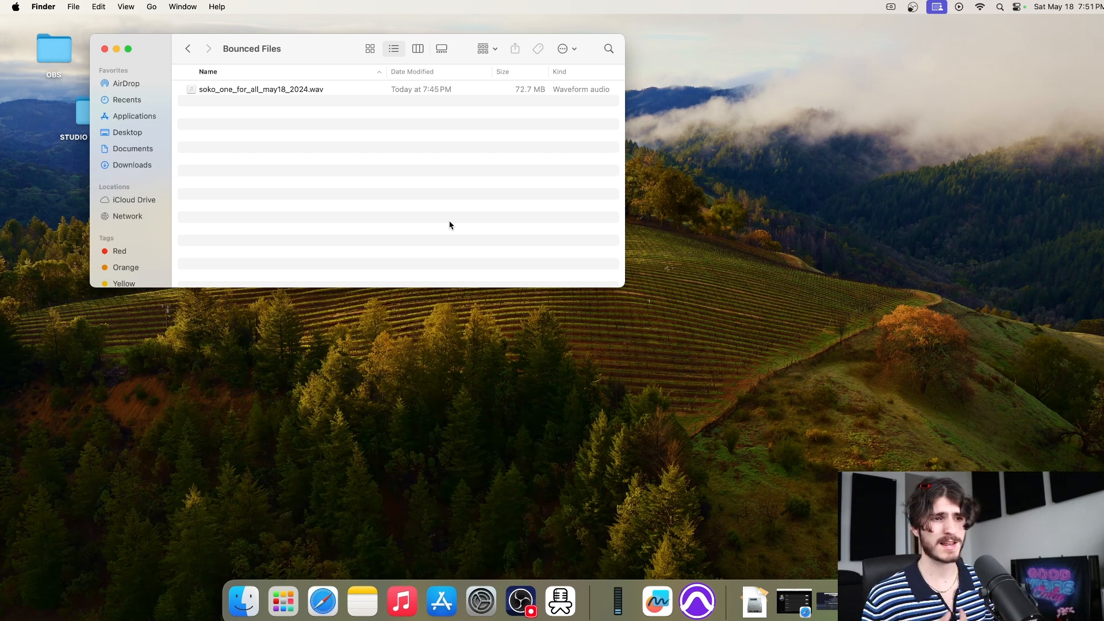
{"action": "left_click", "coordinate": [765, 295]}
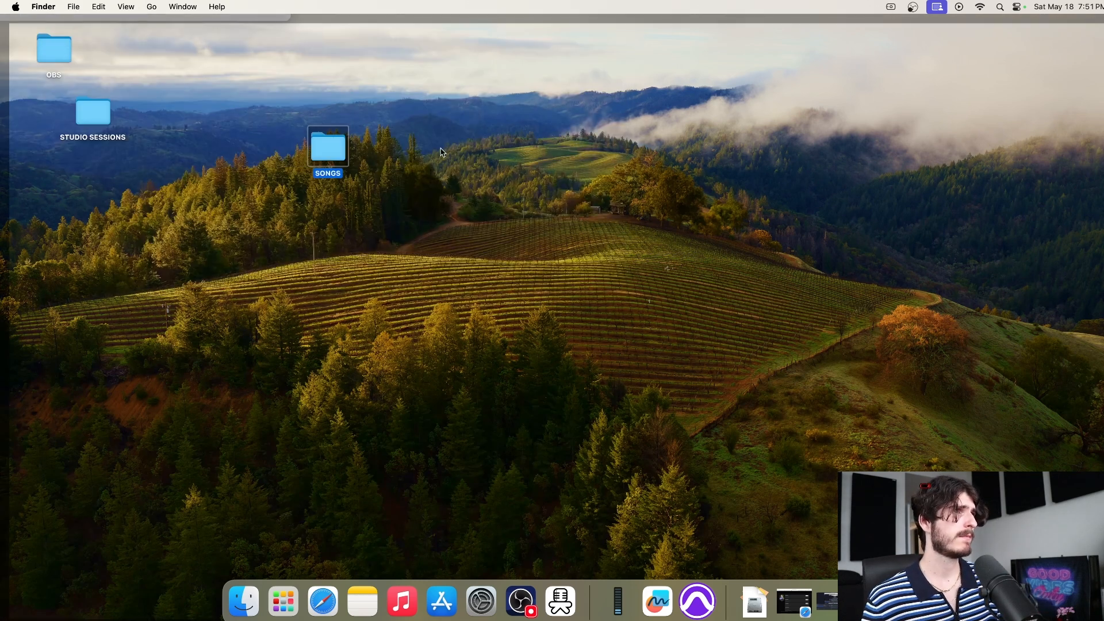
{"action": "left_click", "coordinate": [484, 155]}
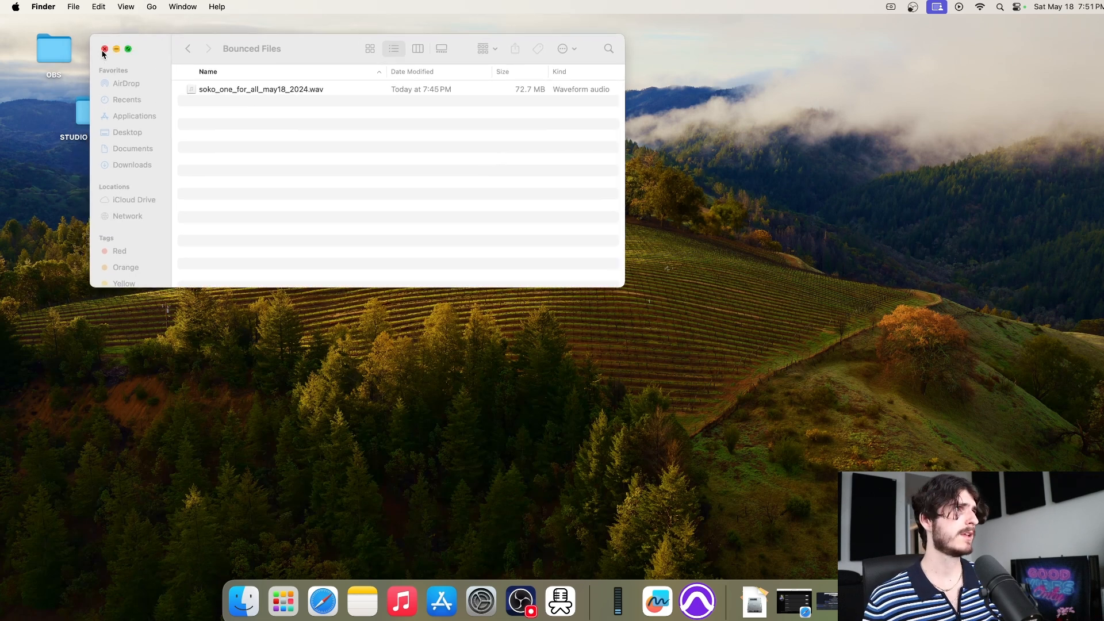
{"action": "left_click", "coordinate": [103, 44]}
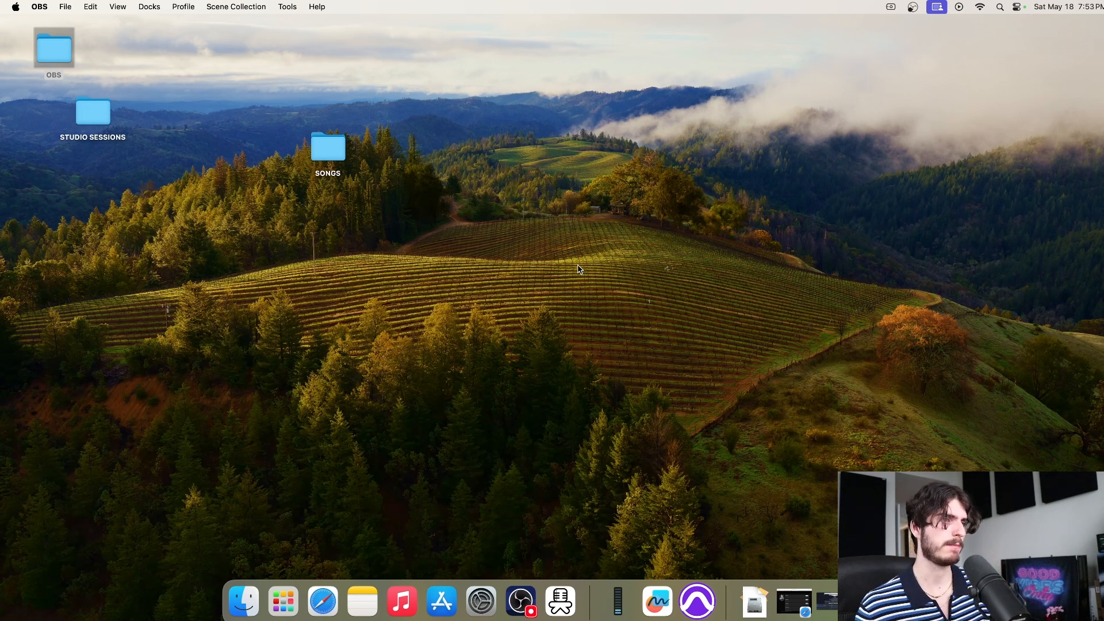
{"action": "left_click_drag", "start_coordinate": [280, 109], "coordinate": [363, 211]}
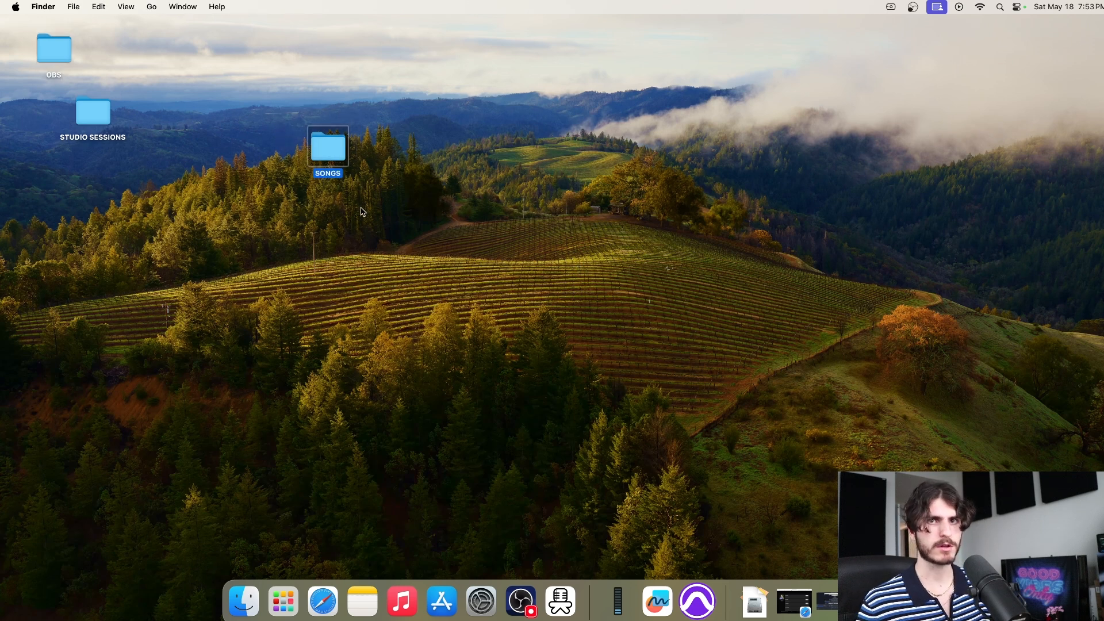
{"action": "left_click", "coordinate": [698, 598]}
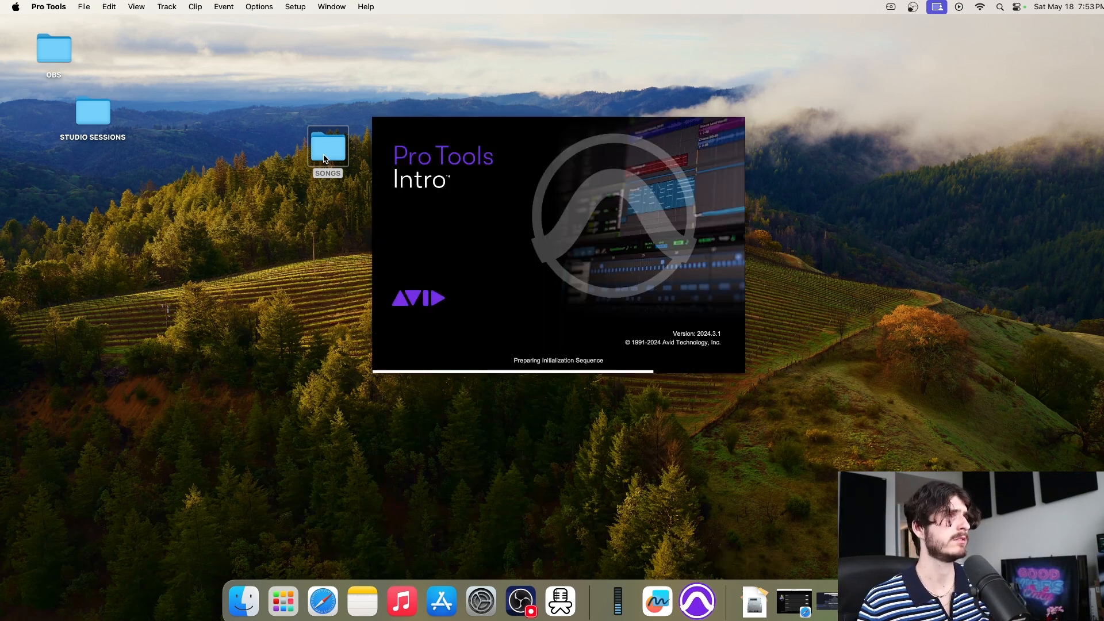
Create soko_board_may18_2024 from SOKO TEMPLATE in SONGS, declining the Session Notes report
{"action": "left_click_drag", "start_coordinate": [326, 156], "coordinate": [234, 131]}
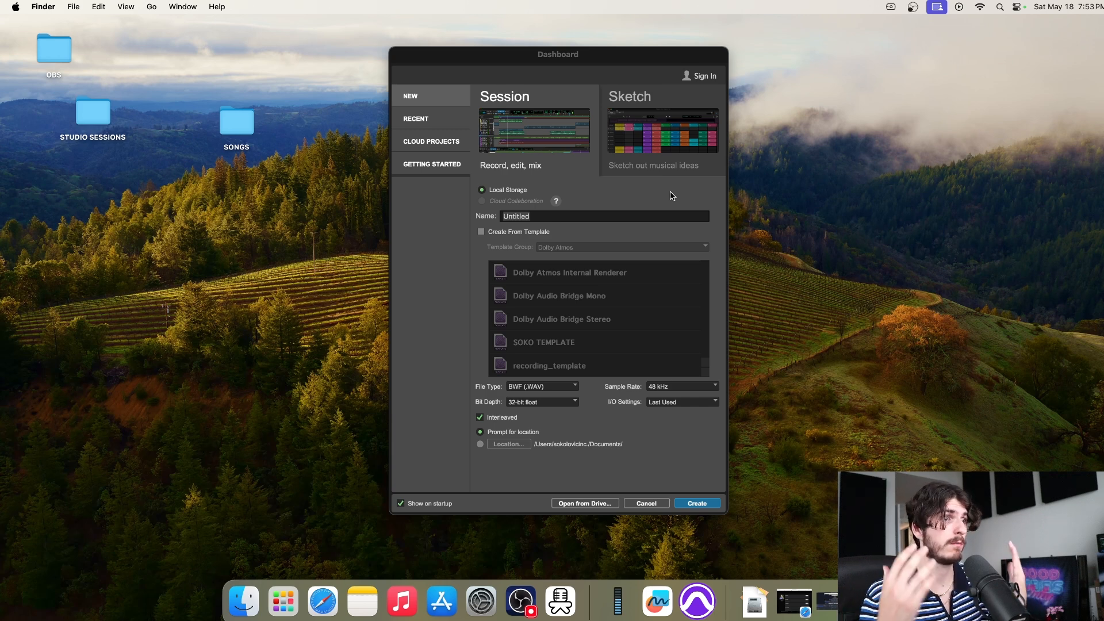
{"action": "left_click", "coordinate": [481, 233]}
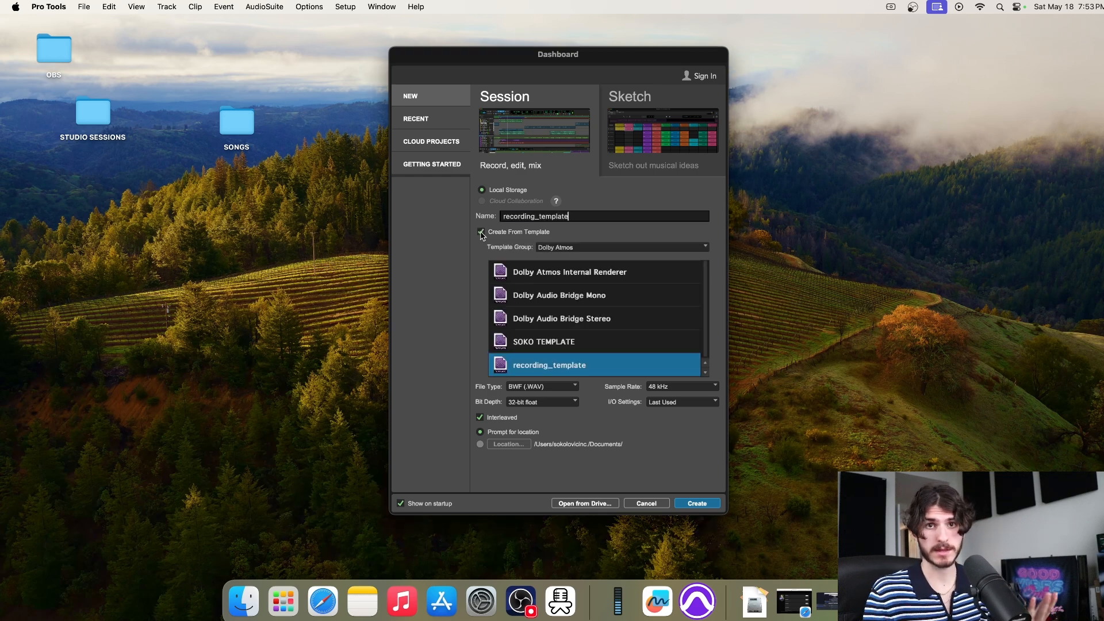
{"action": "left_click", "coordinate": [573, 343]}
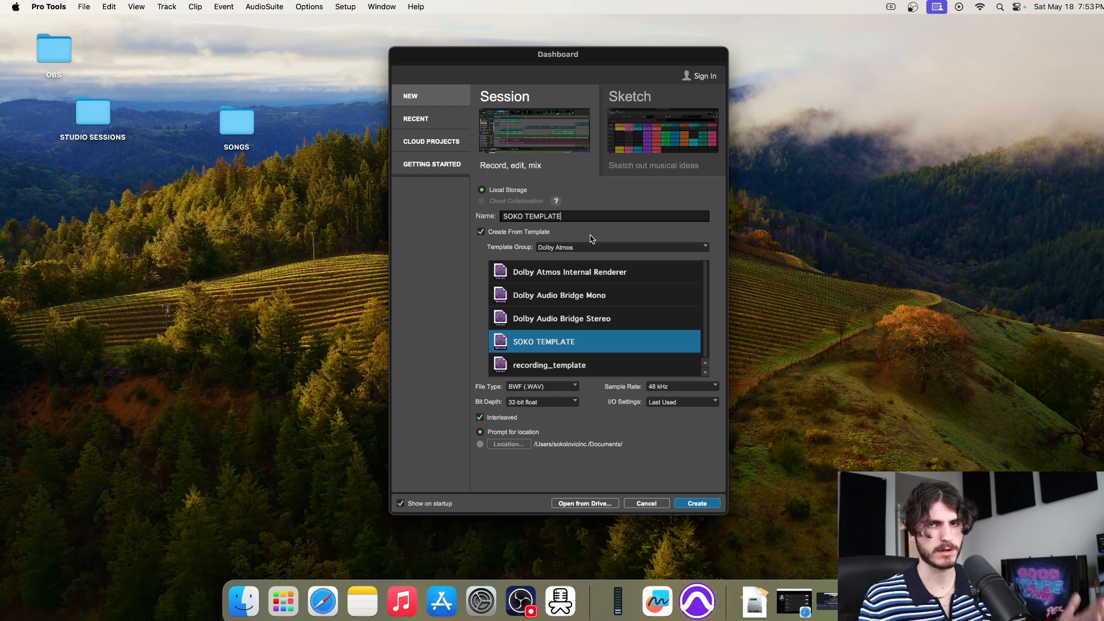
{"action": "left_click", "coordinate": [577, 216]}
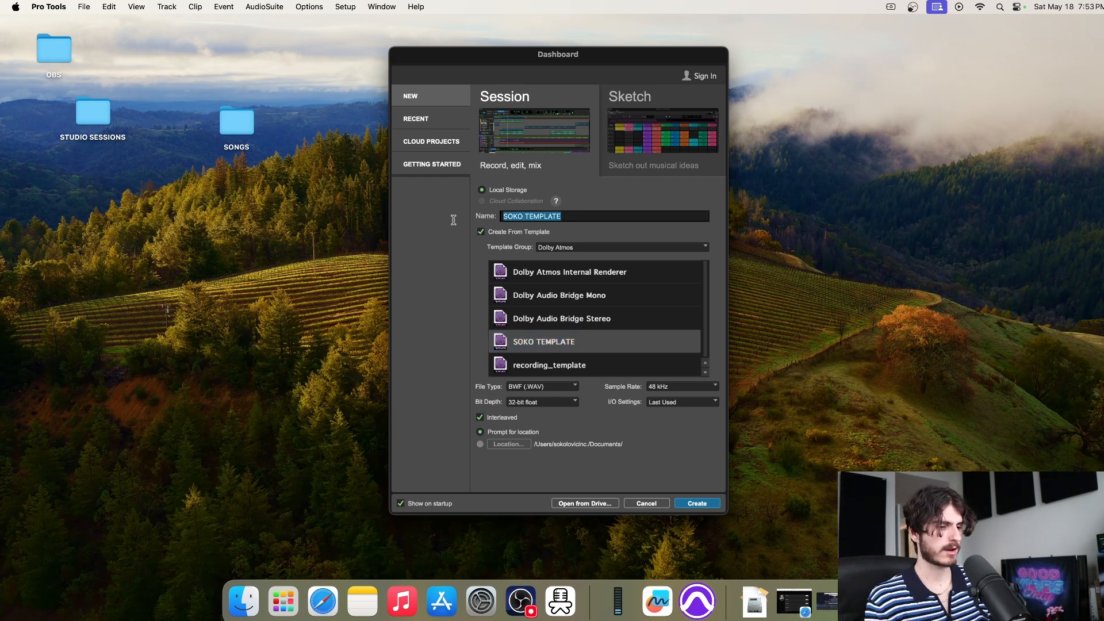
{"action": "type", "text": "soko_board_may18_2024"}
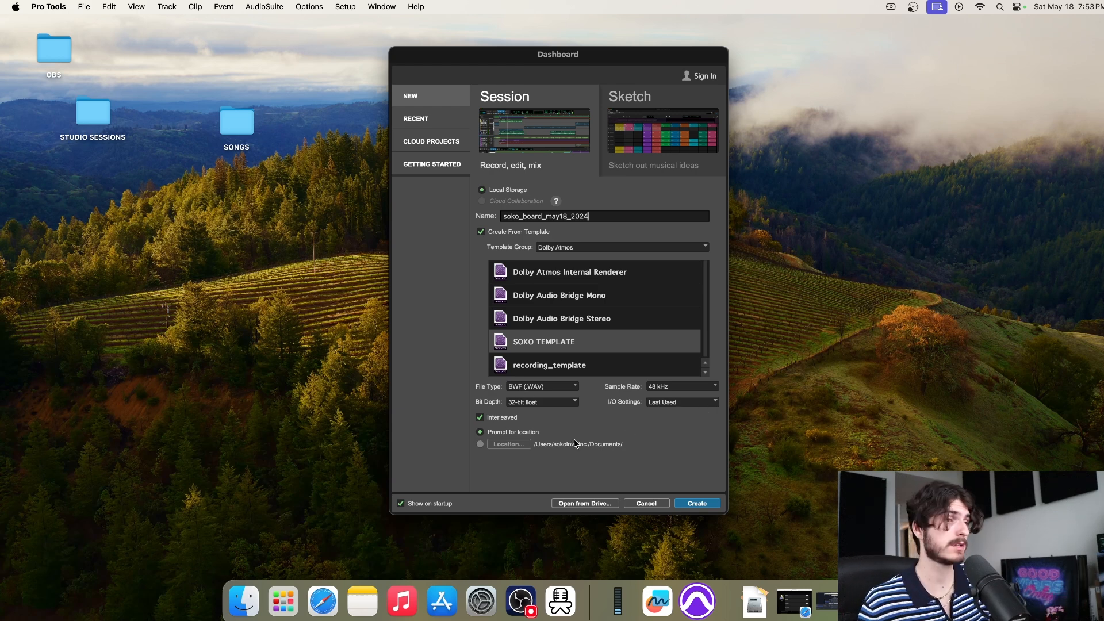
{"action": "left_click", "coordinate": [696, 505]}
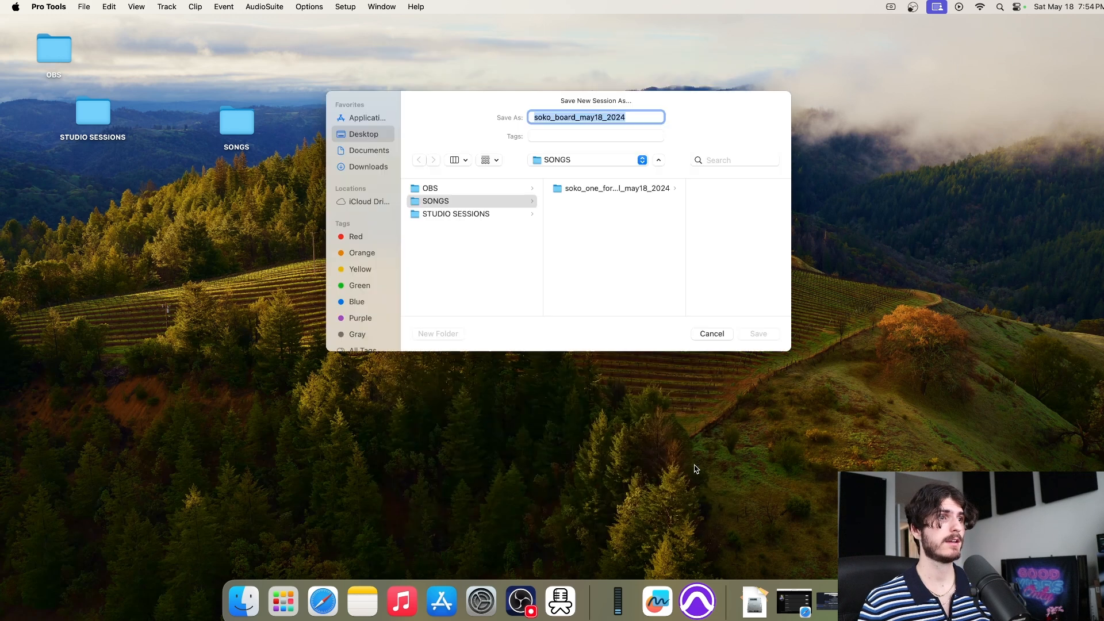
{"action": "left_click", "coordinate": [460, 202]}
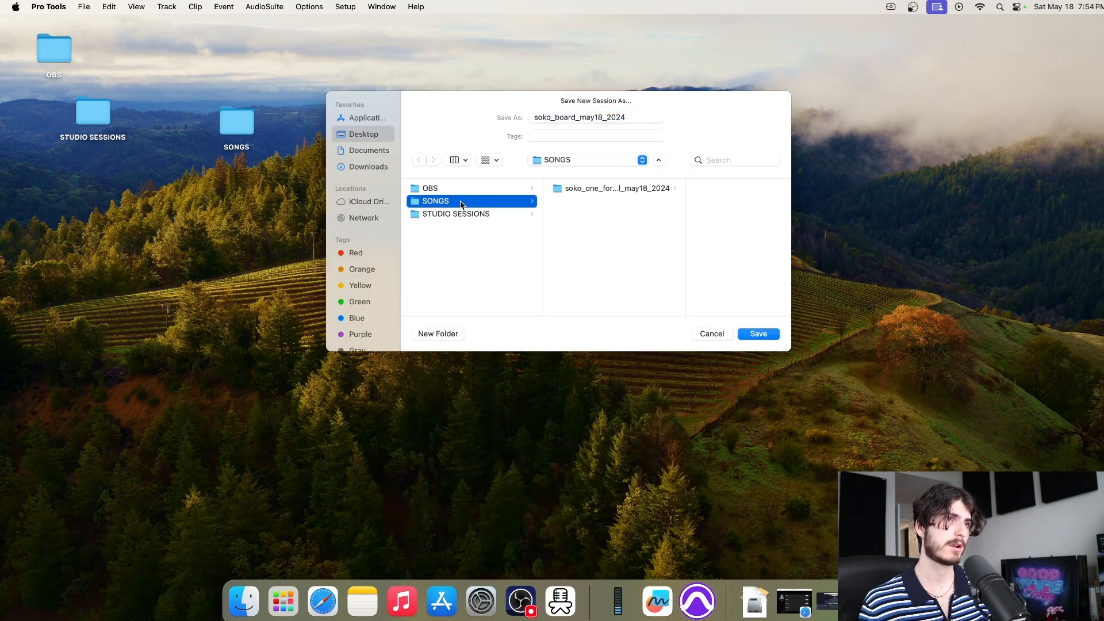
{"action": "left_click", "coordinate": [766, 337]}
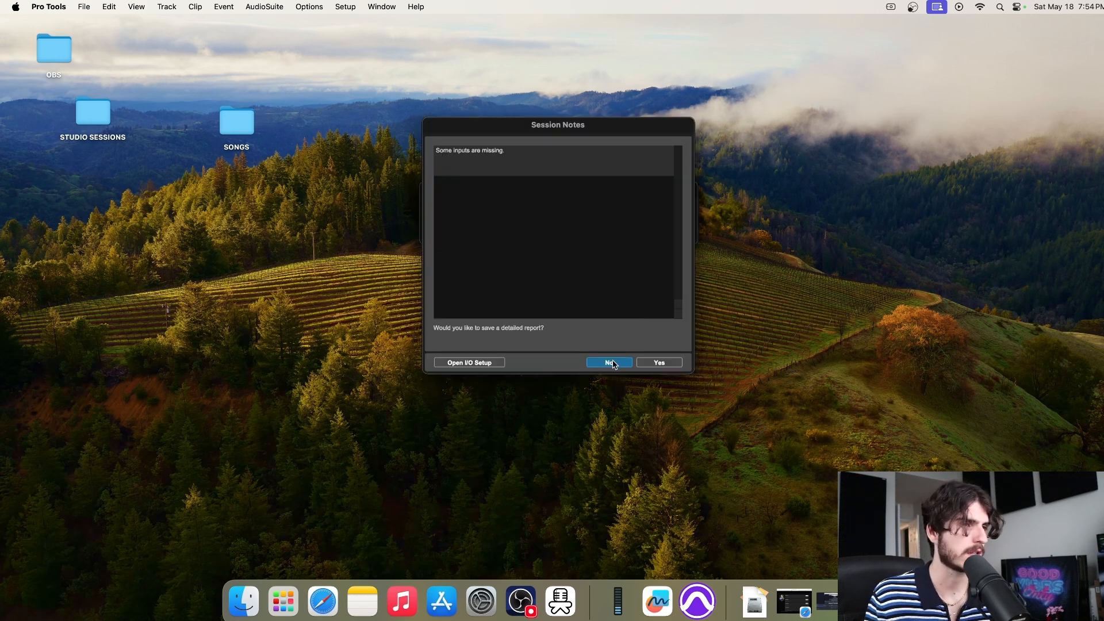
{"action": "left_click", "coordinate": [609, 363]}
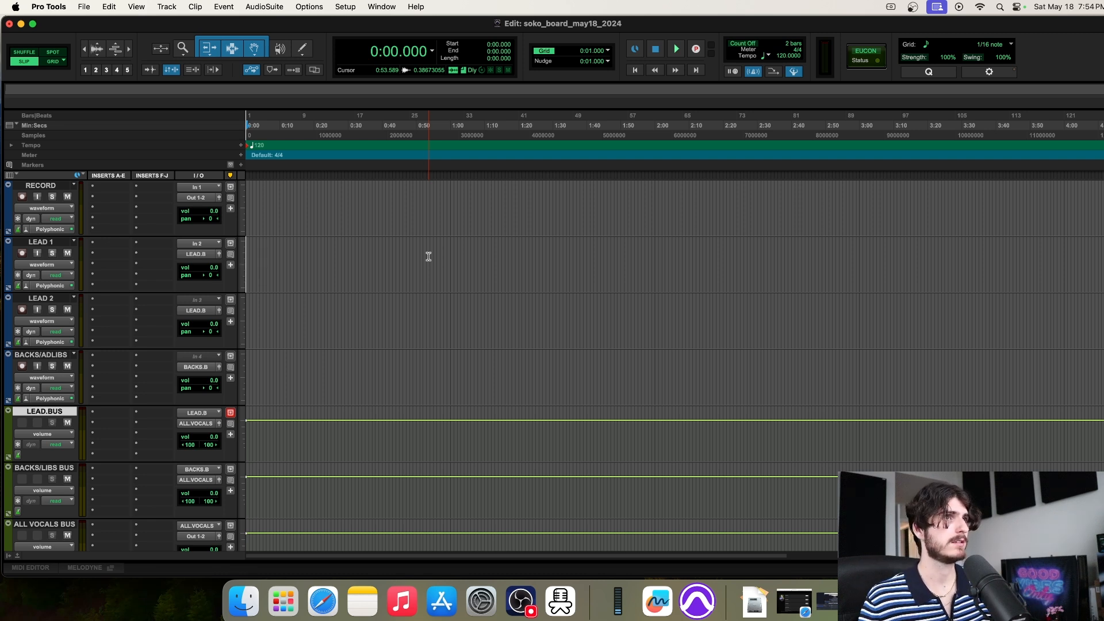
Colour the RECORD track orange from the Color Palette
{"action": "scroll", "coordinate": [411, 255], "scroll_direction": "down", "scroll_amount": 5}
{"action": "scroll", "coordinate": [411, 255], "scroll_direction": "up", "scroll_amount": 5}
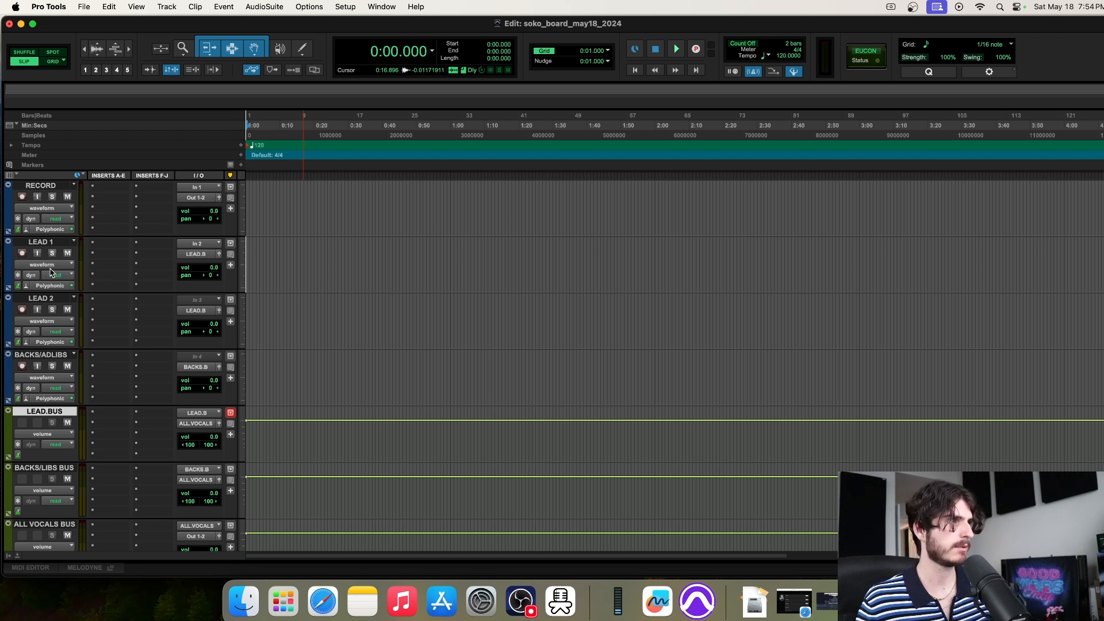
{"action": "double_click", "coordinate": [8, 208]}
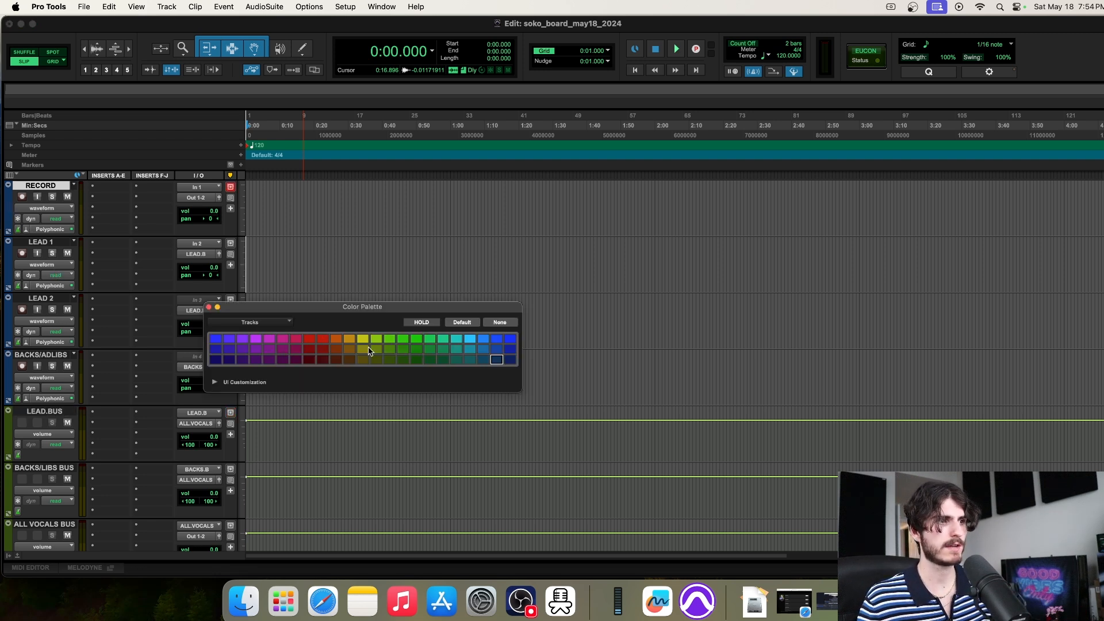
{"action": "left_click", "coordinate": [337, 338]}
{"action": "left_click", "coordinate": [208, 308]}
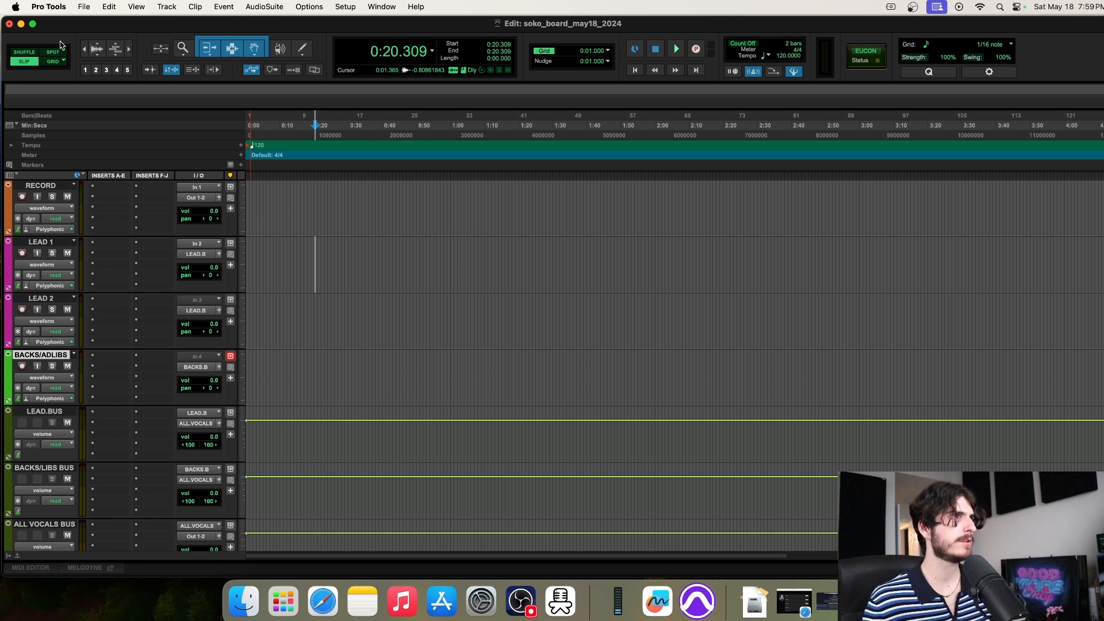
{"action": "left_click", "coordinate": [84, 7]}
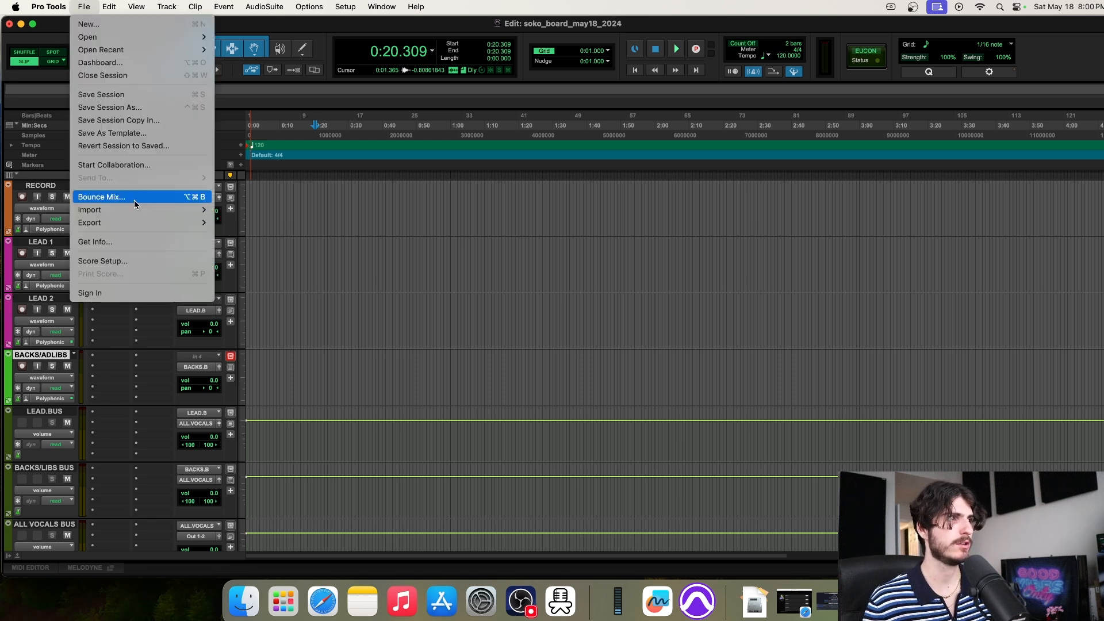
Save the session as the template SOKO TEMPLATE, replacing the existing one
{"action": "left_click", "coordinate": [127, 133]}
{"action": "type", "text": "SOKO TE"}
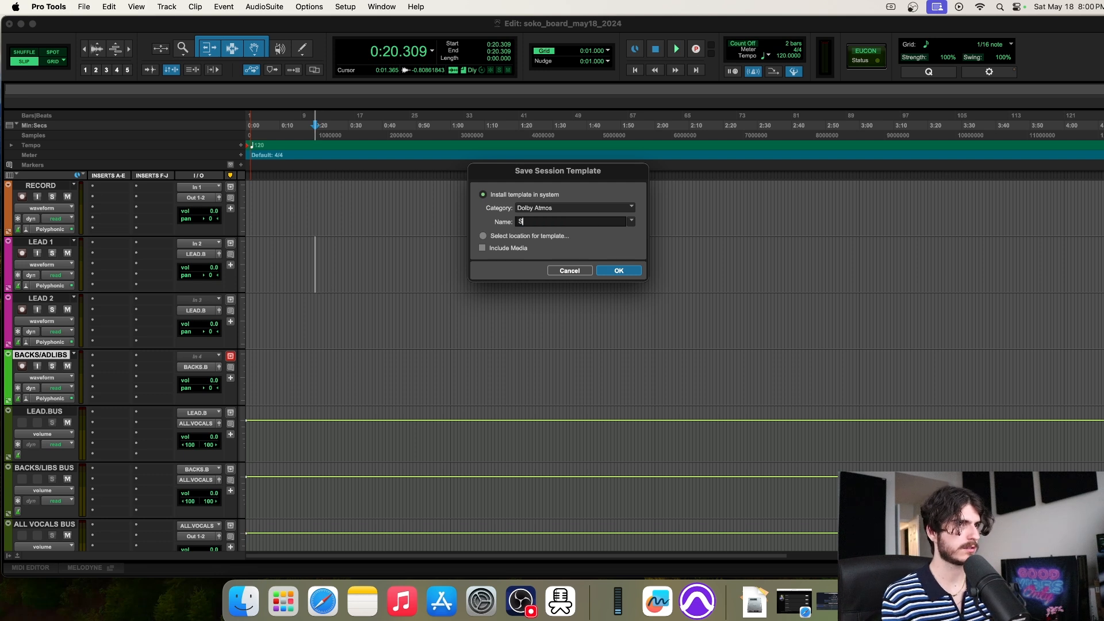
{"action": "type", "text": "ATE"}
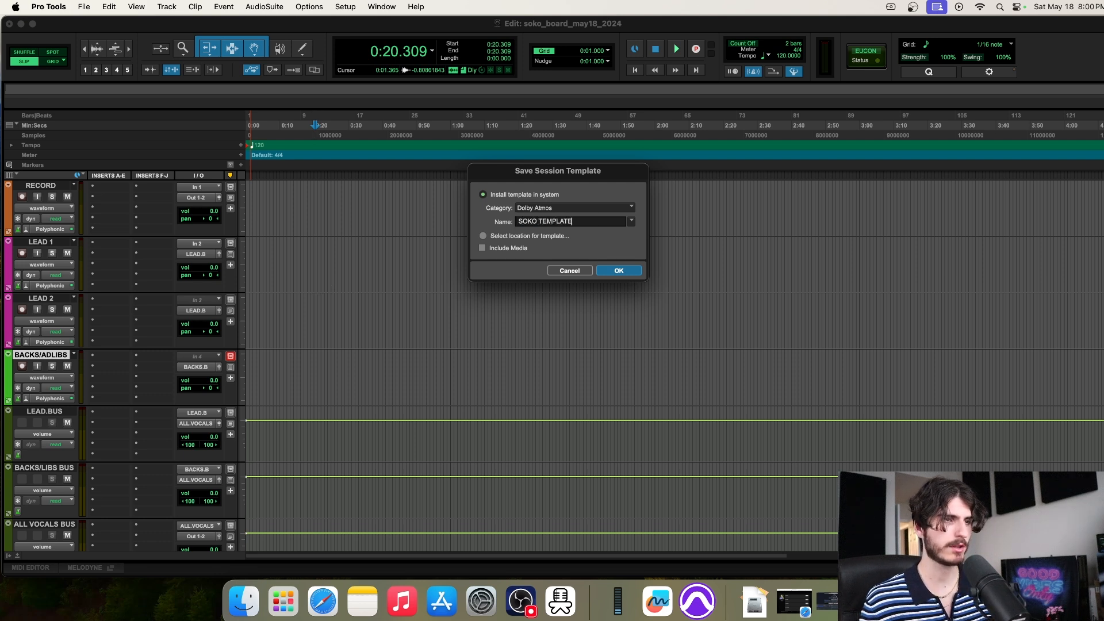
{"action": "key", "text": "Return"}
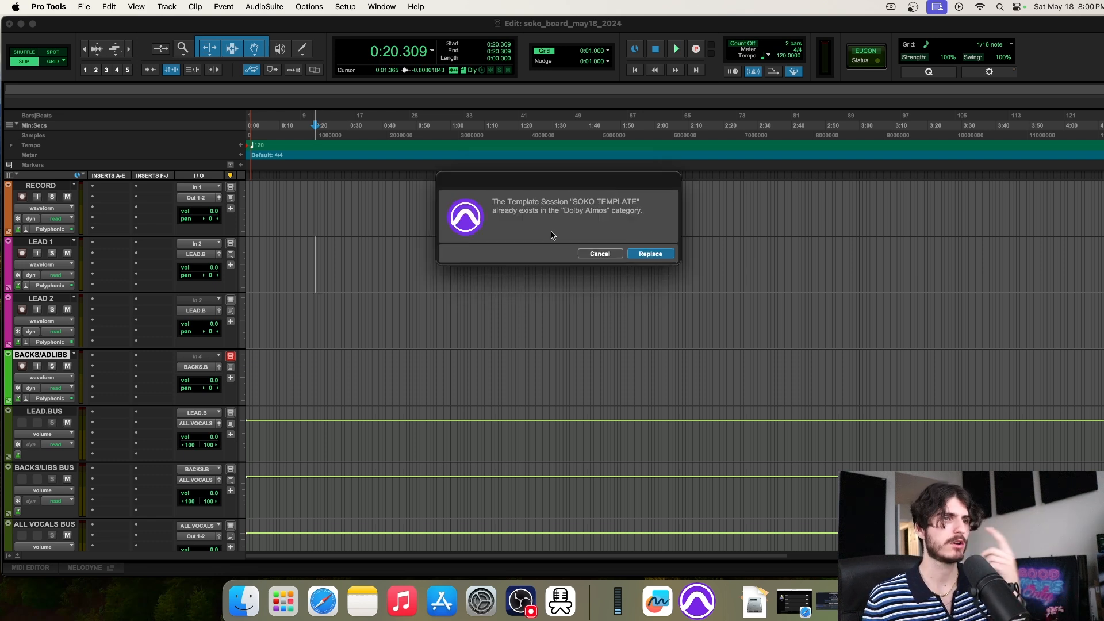
{"action": "left_click", "coordinate": [650, 254]}
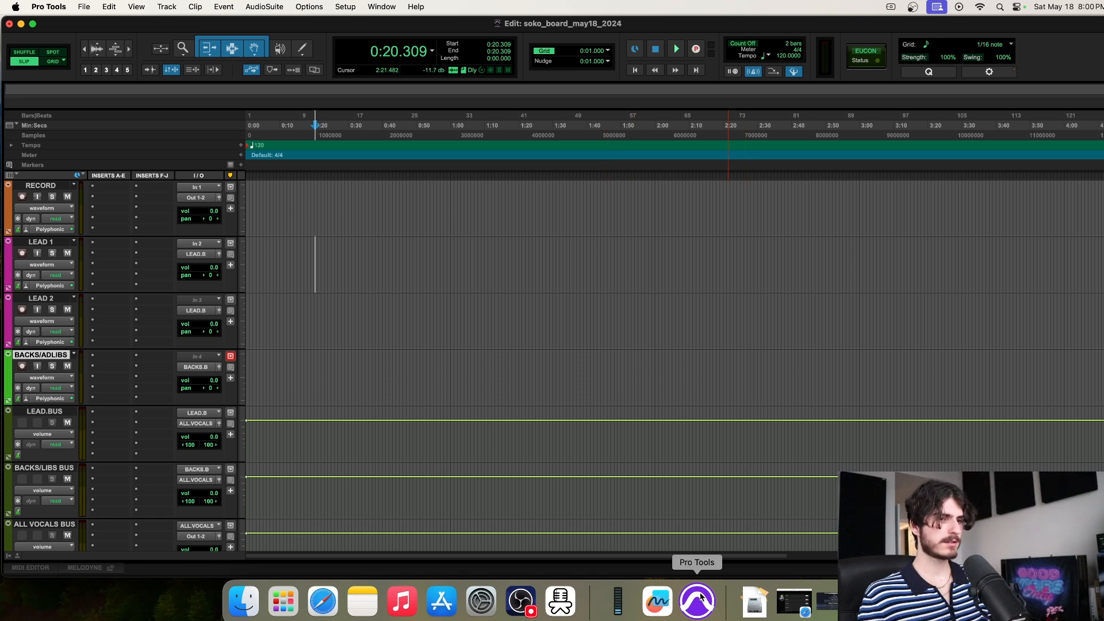
{"action": "left_click", "coordinate": [448, 316]}
Quit Pro Tools, saving changes to soko_board_may18_2024
{"action": "right_click", "coordinate": [698, 596]}
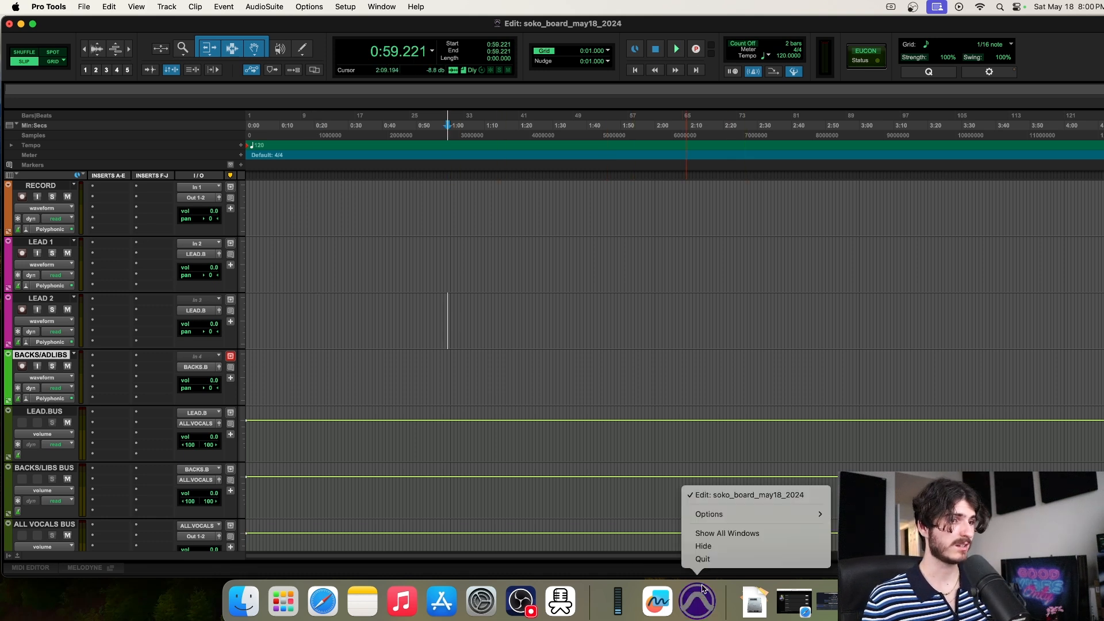
{"action": "left_click", "coordinate": [705, 560]}
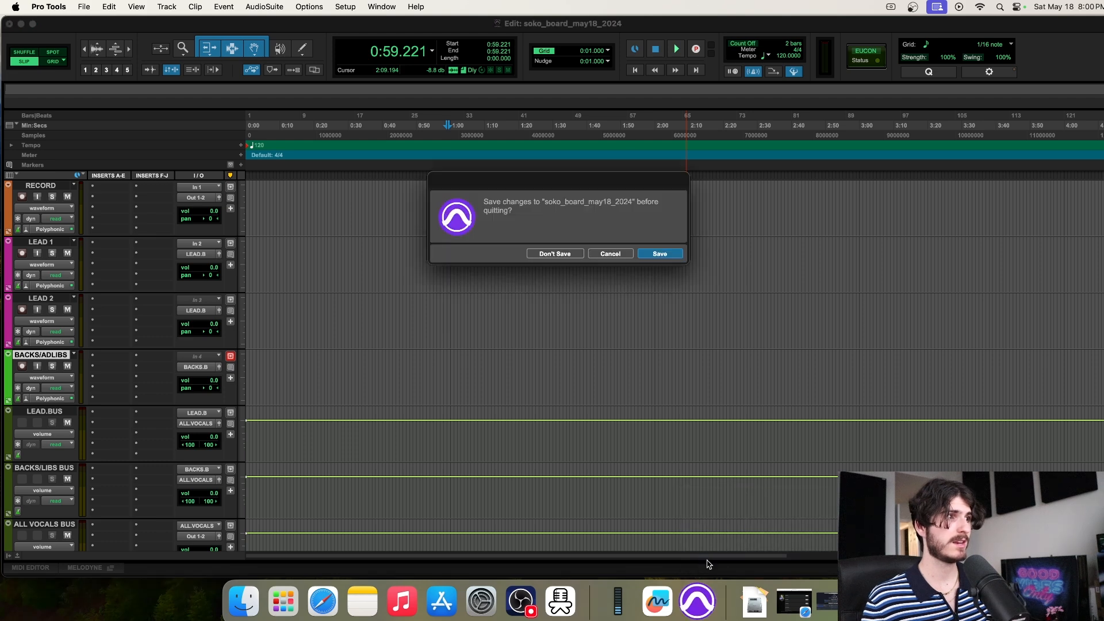
{"action": "left_click", "coordinate": [659, 255]}
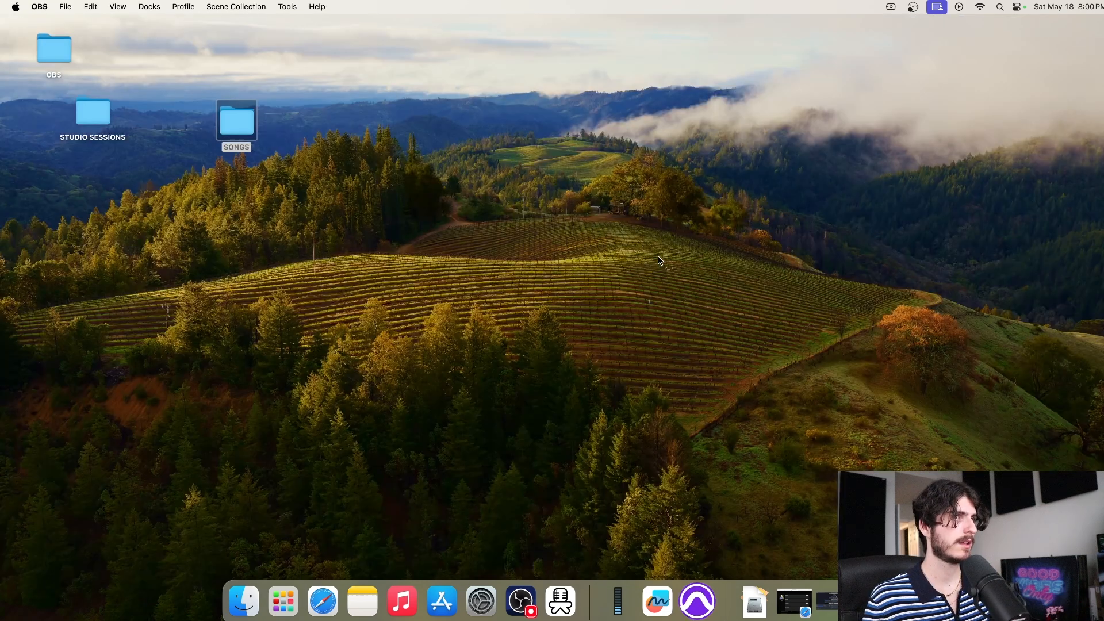
Check SONGS/soko_board_may18_2024 holds the .ptx session, then switch OBS to the Face scene
{"action": "double_click", "coordinate": [235, 128]}
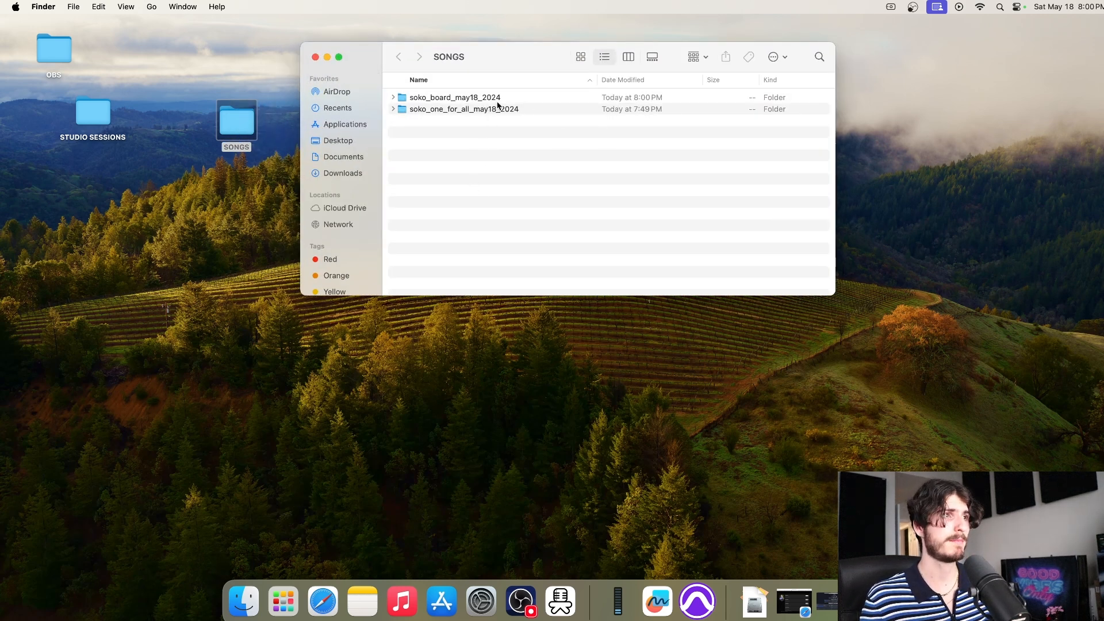
{"action": "double_click", "coordinate": [510, 99]}
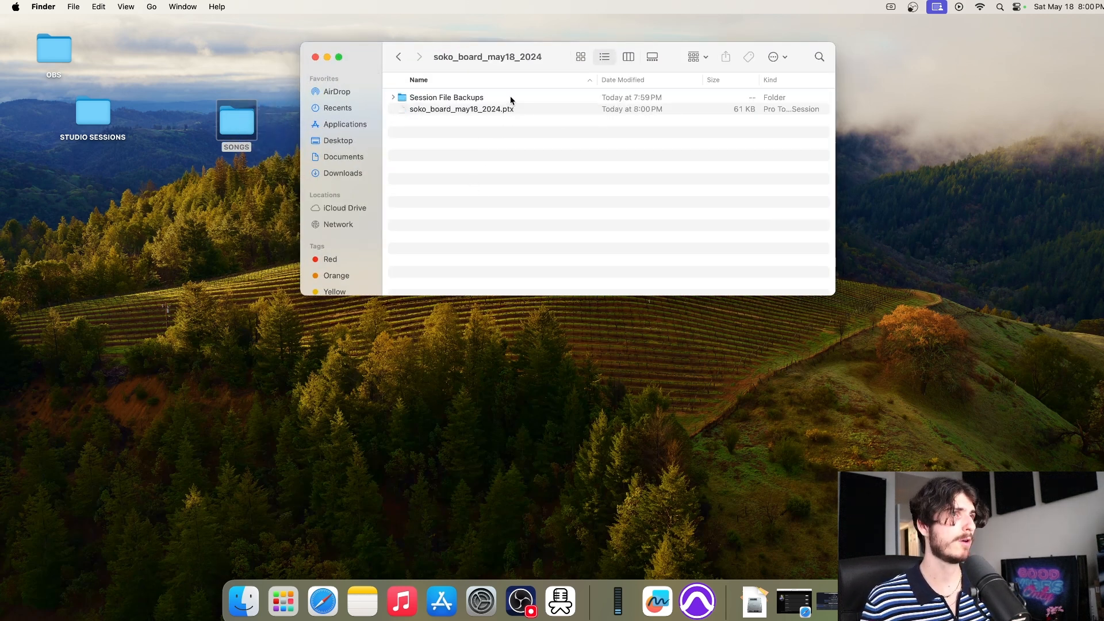
{"action": "left_click", "coordinate": [315, 58]}
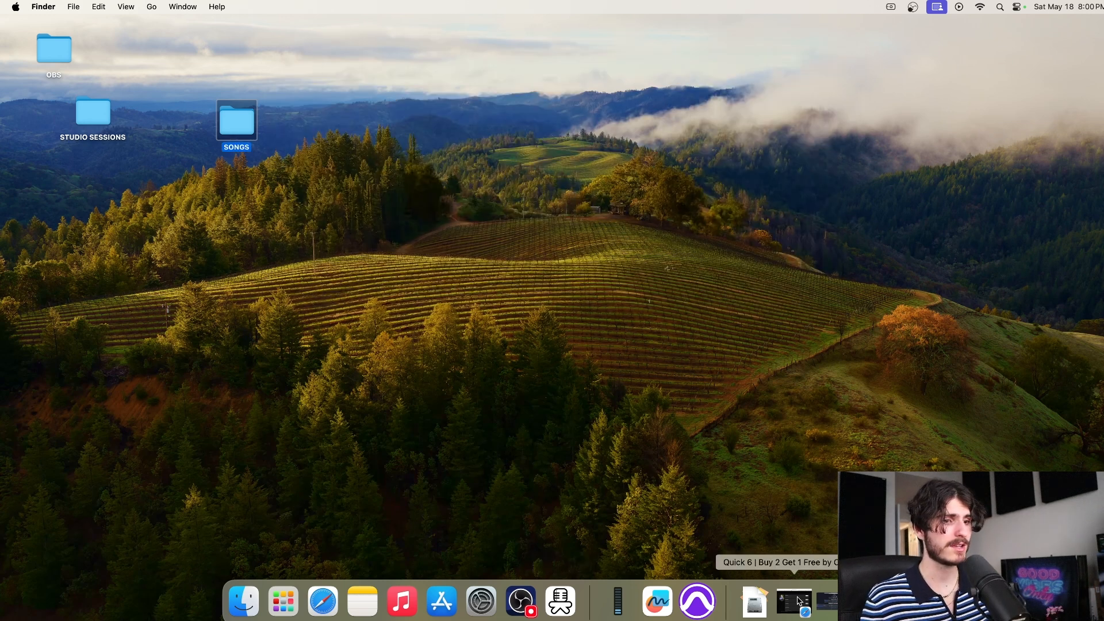
{"action": "left_click", "coordinate": [820, 603]}
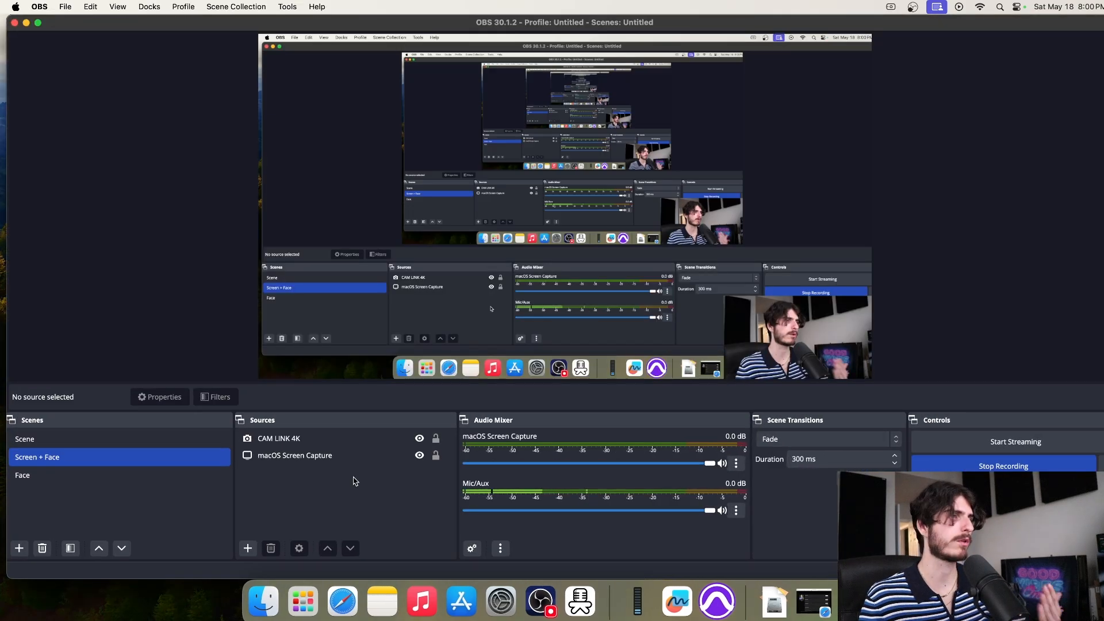
{"action": "left_click", "coordinate": [79, 477]}
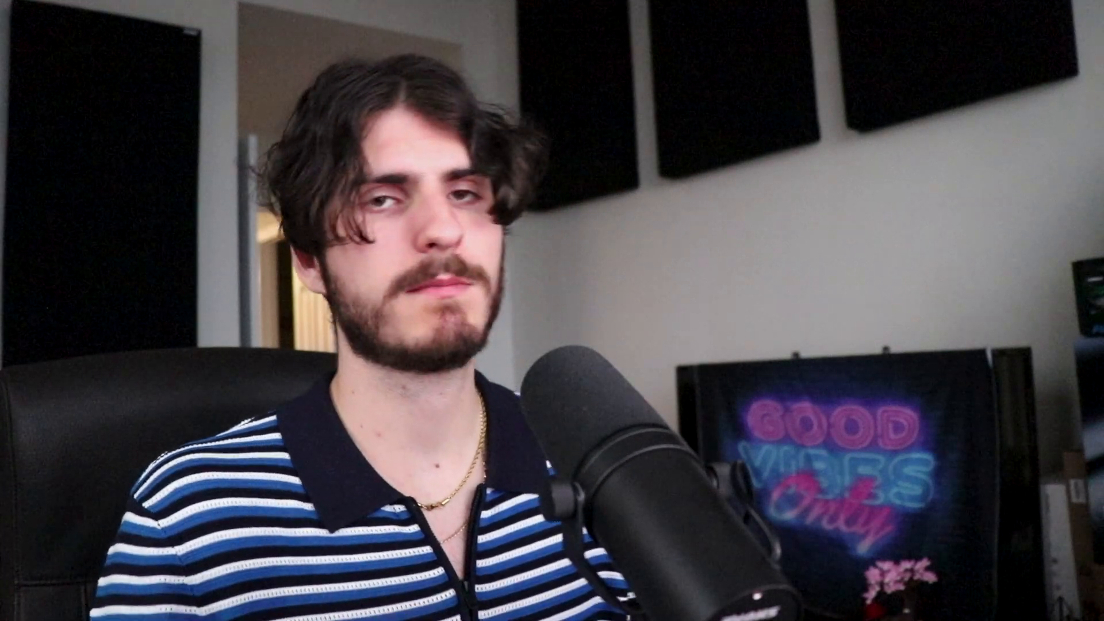